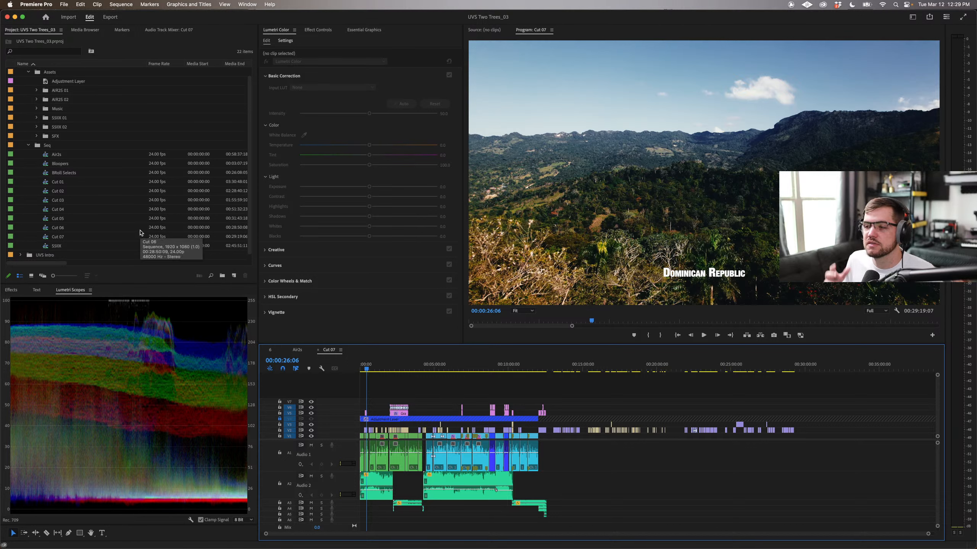
Step: Duplicate the Cut 07 sequence in the Seq bin and rename the copy Cut 08
right_click(62, 238)
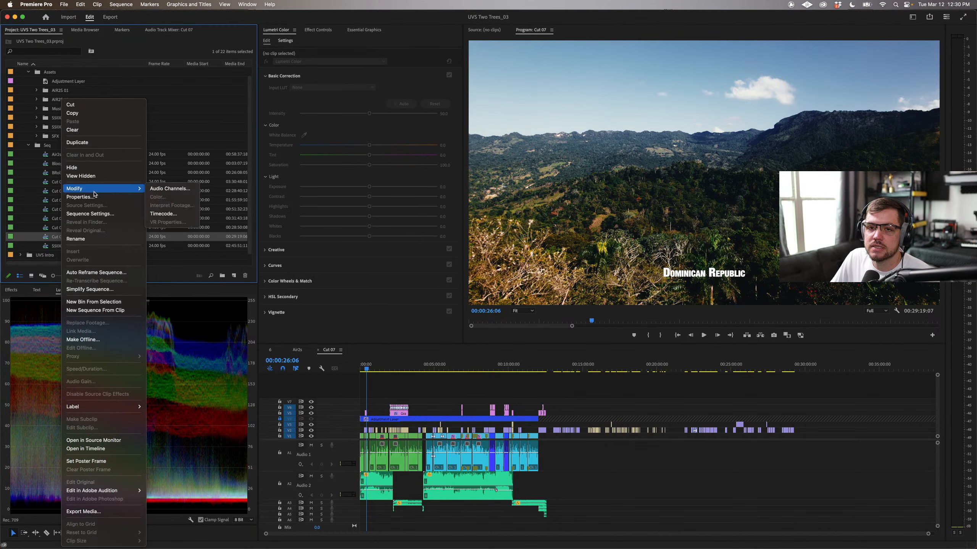
left_click(77, 143)
left_click(69, 246)
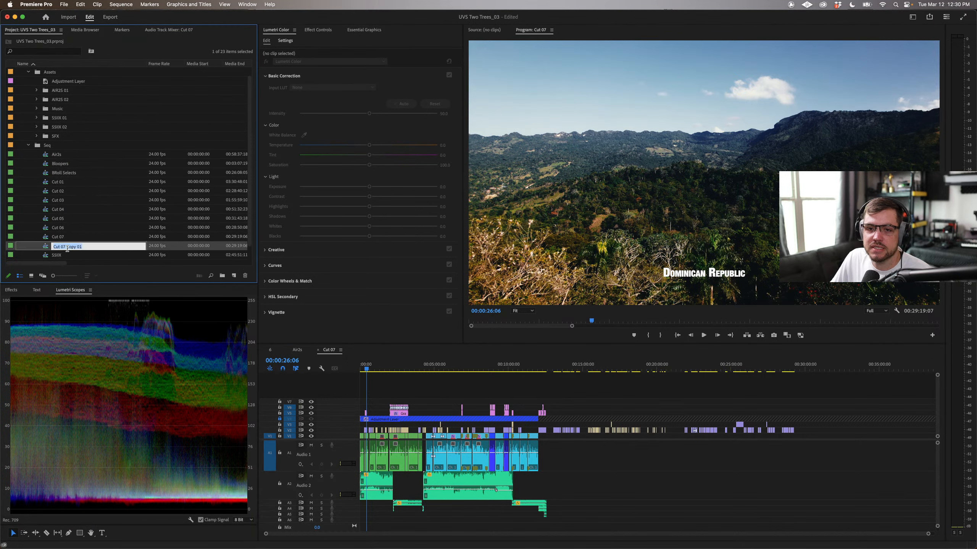
left_click(63, 247)
left_click_drag(63, 247, 64, 255)
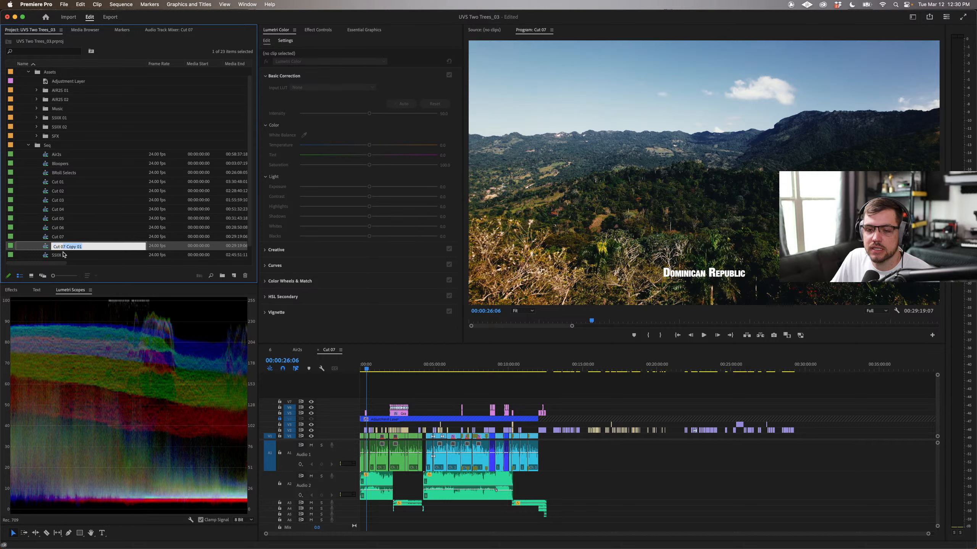
type("08")
key("Tab")
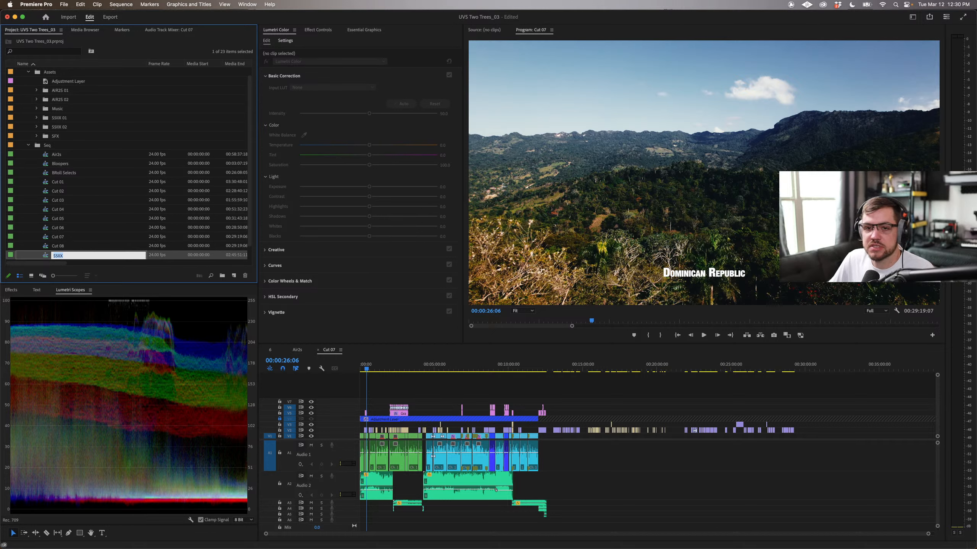
Step: Open the Cut 08 sequence and close the Cut 07 sequence in the timeline
double_click(54, 246)
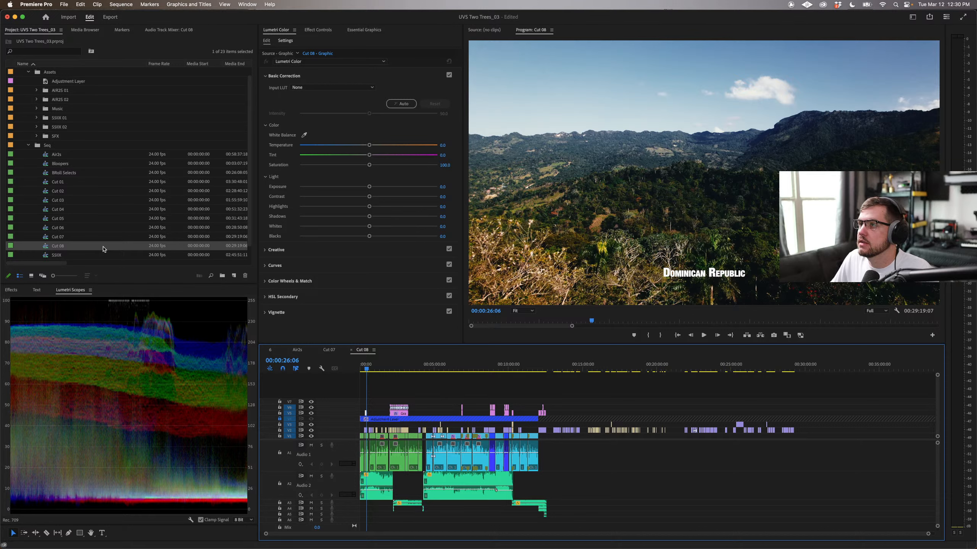
left_click(318, 351)
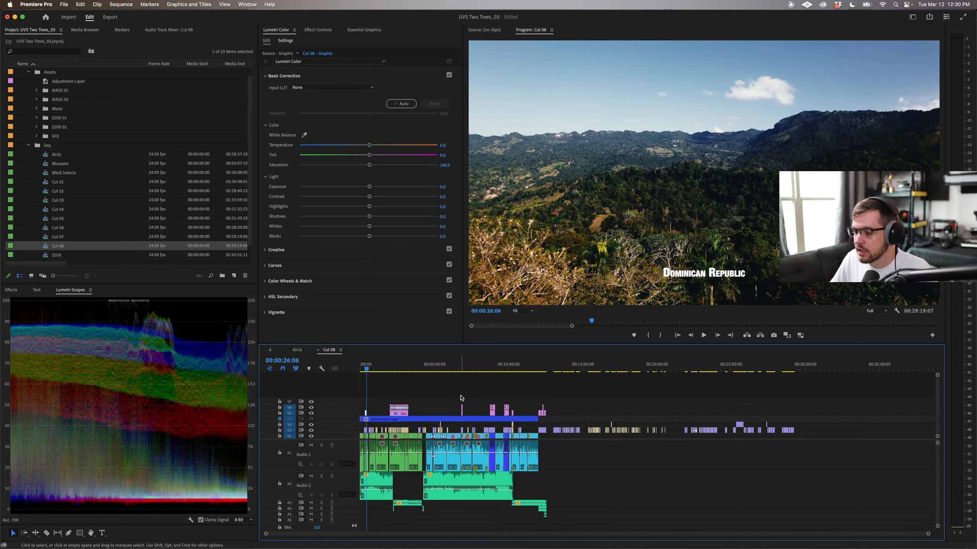
left_click(414, 382)
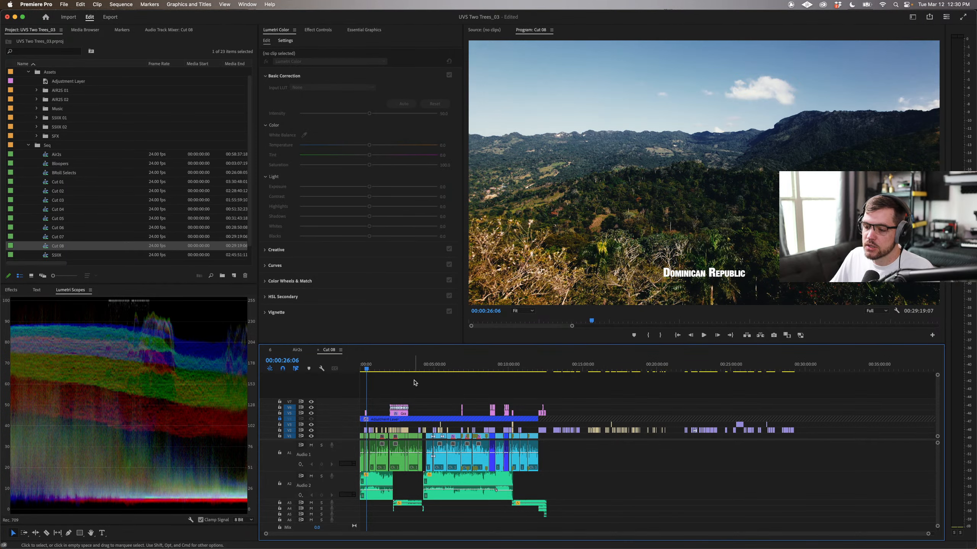
Step: Review the later part of the Cut 08 sequence, scrubbing around to the 1 John 1:8-10 title
key("=")
key("=")
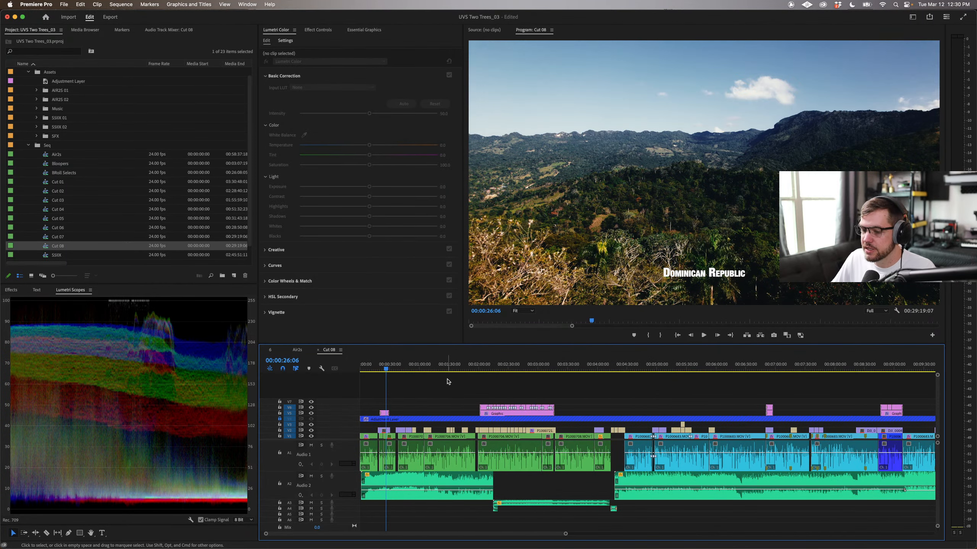
scroll(526, 381, "right", 5)
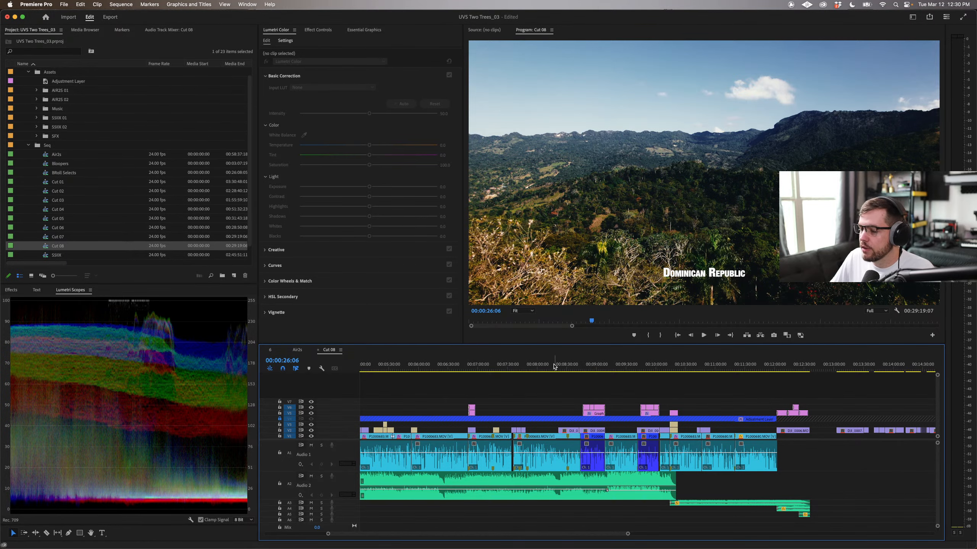
left_click_drag(570, 369, 732, 370)
left_click_drag(515, 370, 647, 373)
key("backslash")
Step: Sample the talking-head clips in the opening section of Cut 08, between about 00:00:06 and 00:03:33
left_click(383, 370)
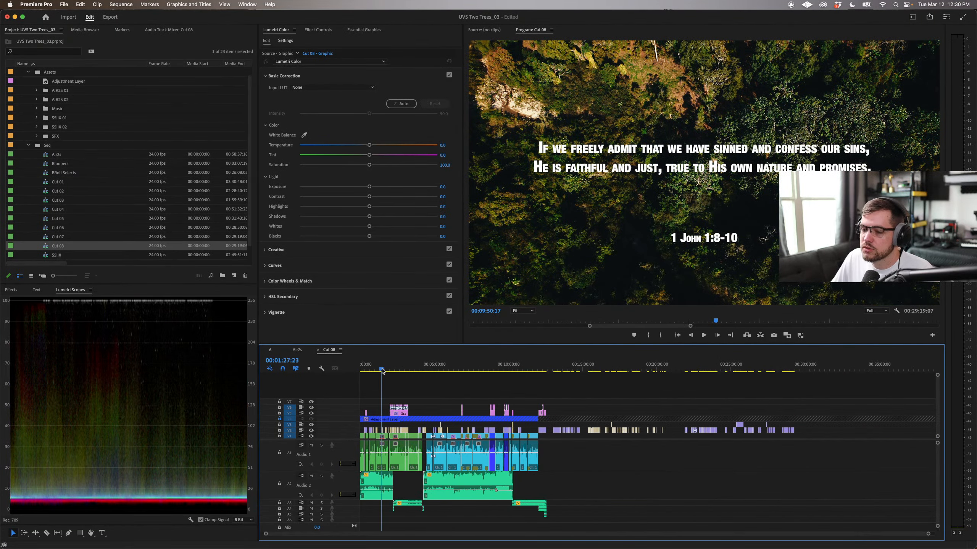
left_click(385, 370)
key("backslash")
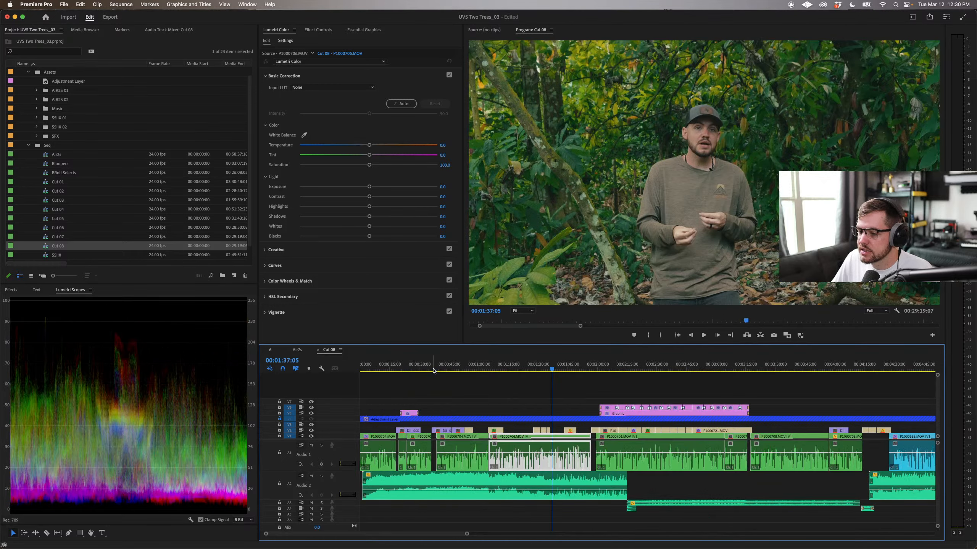
left_click(385, 371)
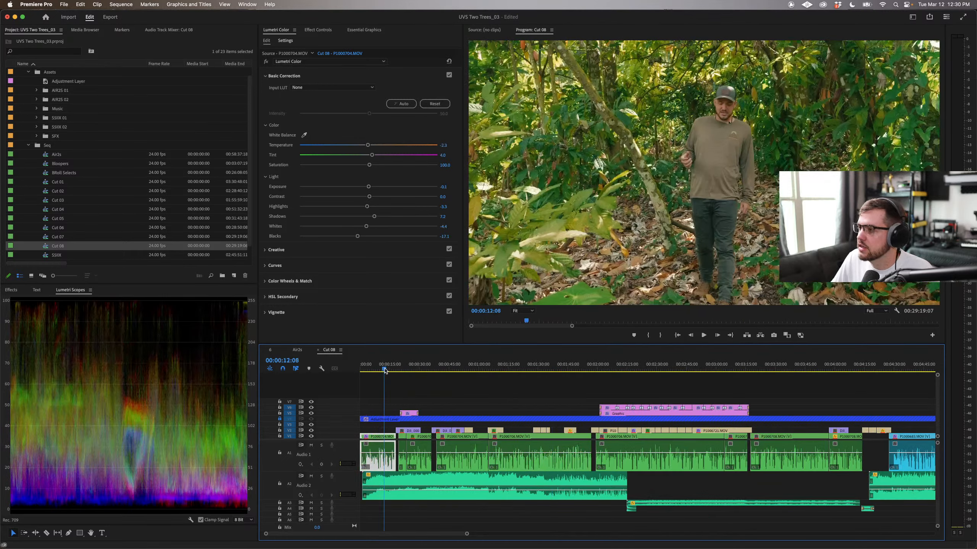
key("space")
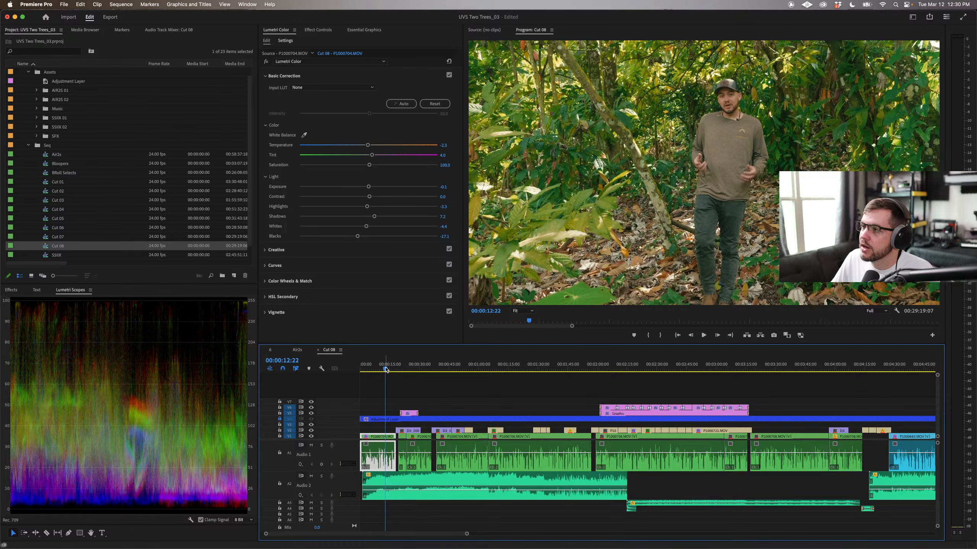
left_click(426, 369)
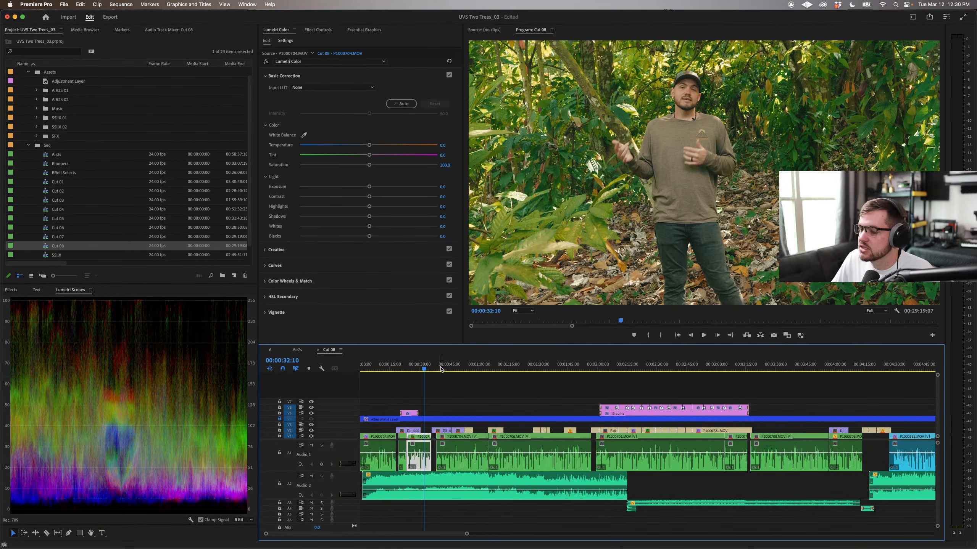
left_click(478, 368)
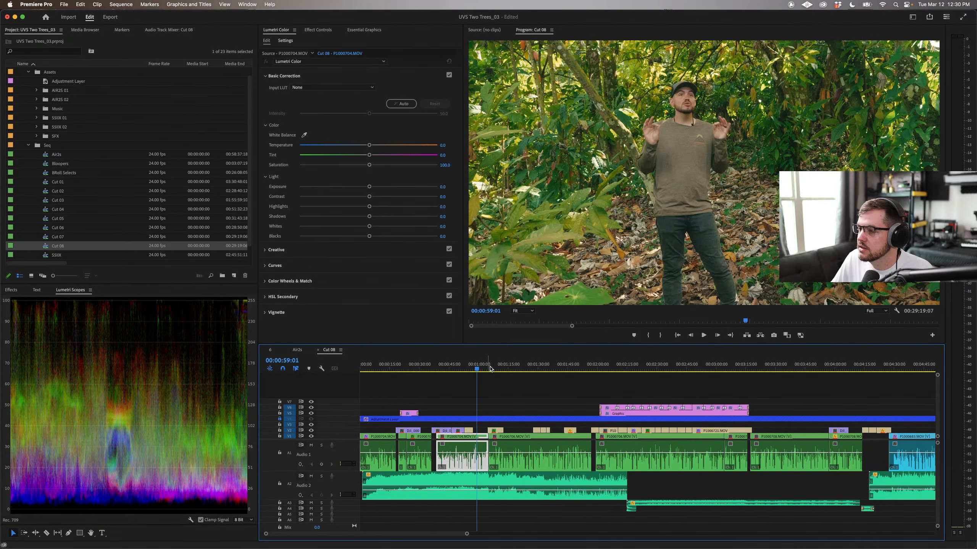
left_click(520, 368)
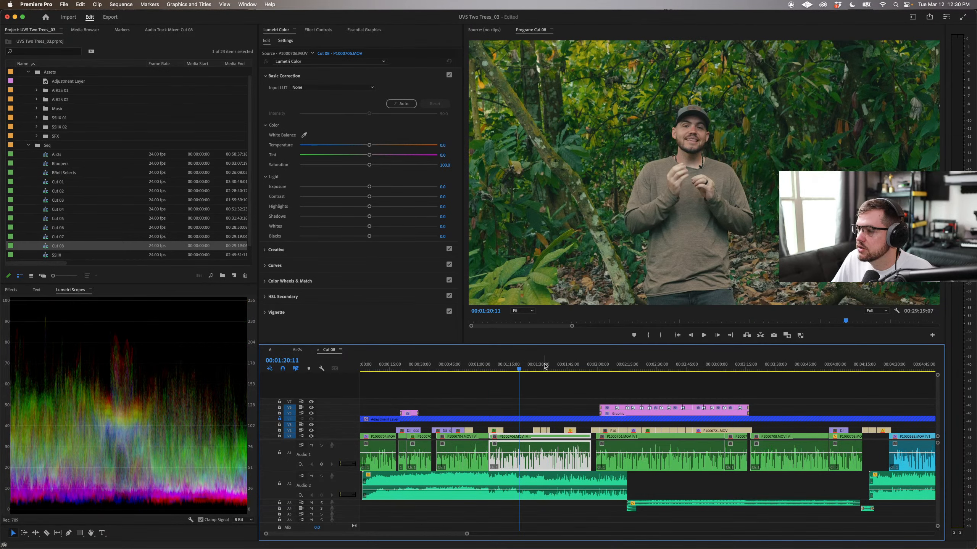
left_click(784, 369)
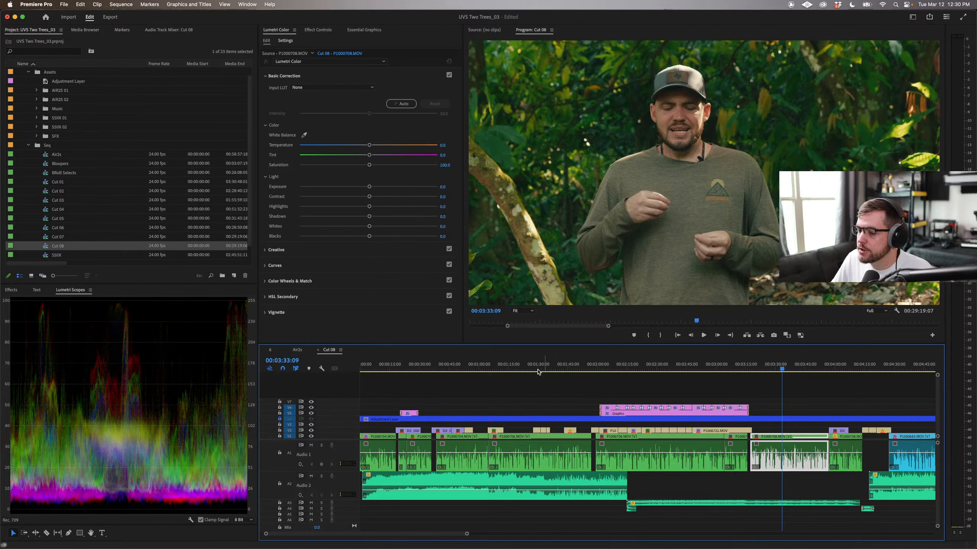
left_click(495, 368)
left_click_drag(496, 366, 374, 368)
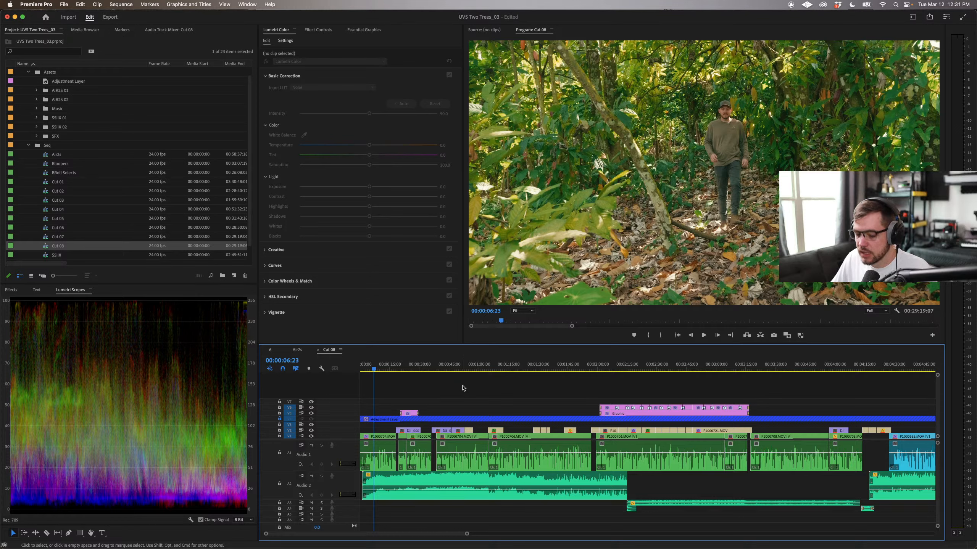
Step: Delete all leftover B-roll clips after the end of the main edit in Cut 08, using Track Select Forward
key("minus")
key("minus")
scroll(607, 393, "right", 10)
scroll(607, 393, "right", 2)
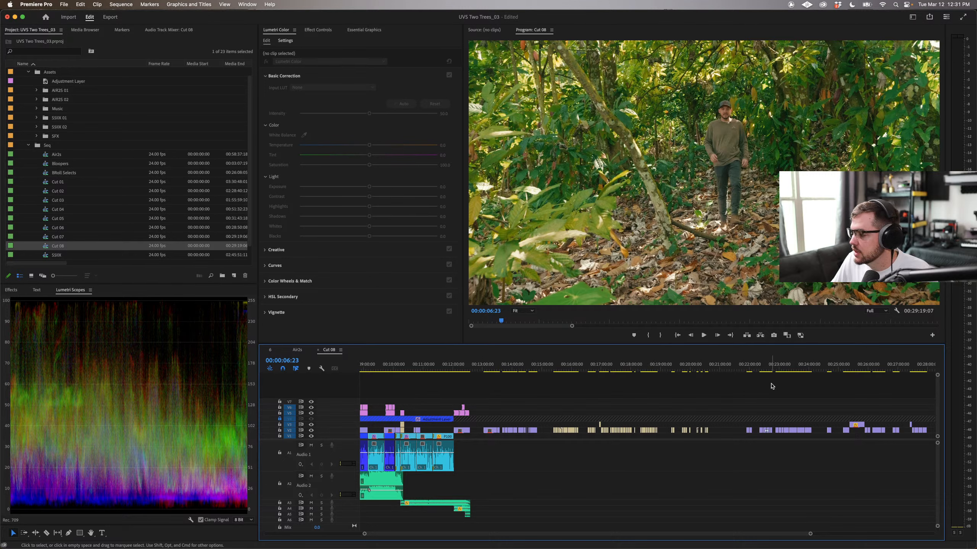
scroll(769, 387, "right", 3)
scroll(769, 387, "left", 15)
scroll(770, 386, "right", 5)
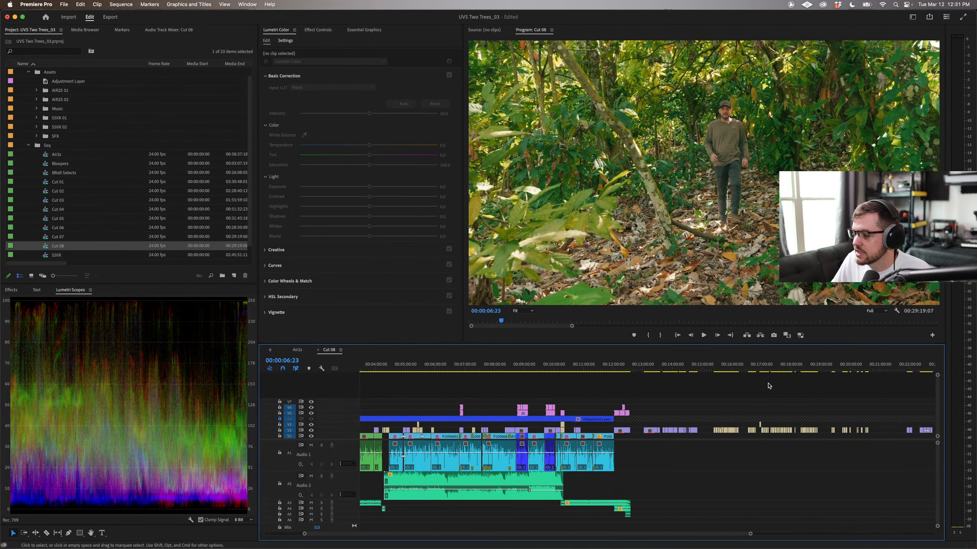
mouse_move(643, 370)
left_mouse_down()
mouse_move(784, 372)
mouse_move(662, 370)
left_mouse_up()
key("a")
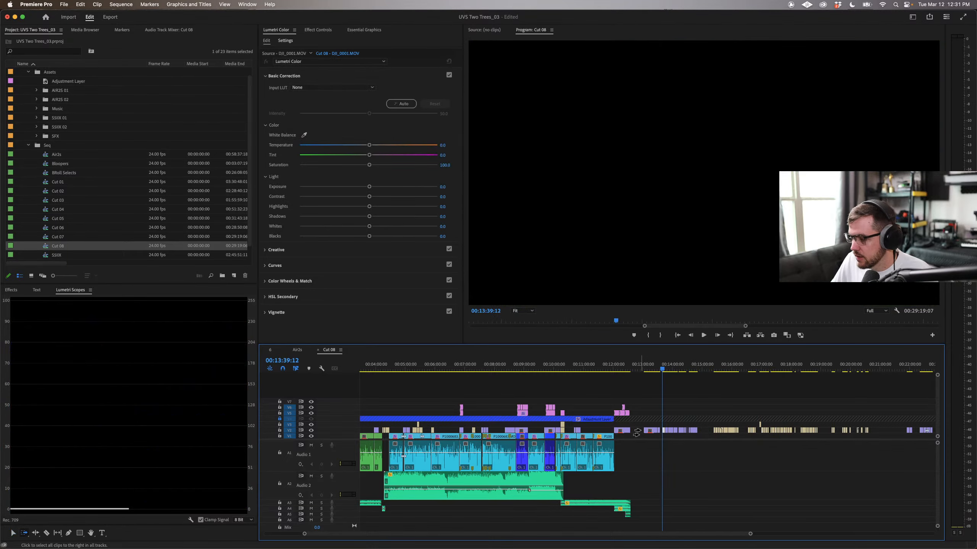
left_click(636, 433)
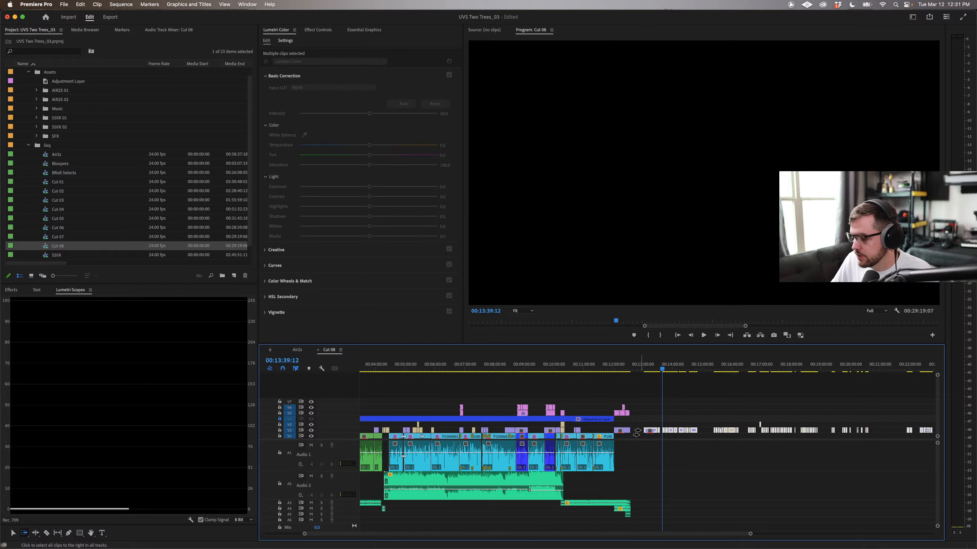
key("Delete")
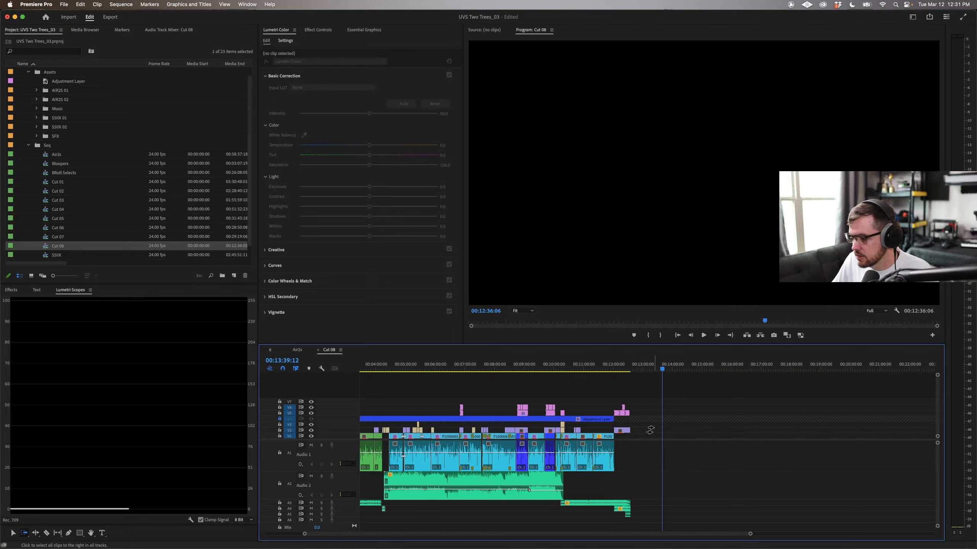
key("v")
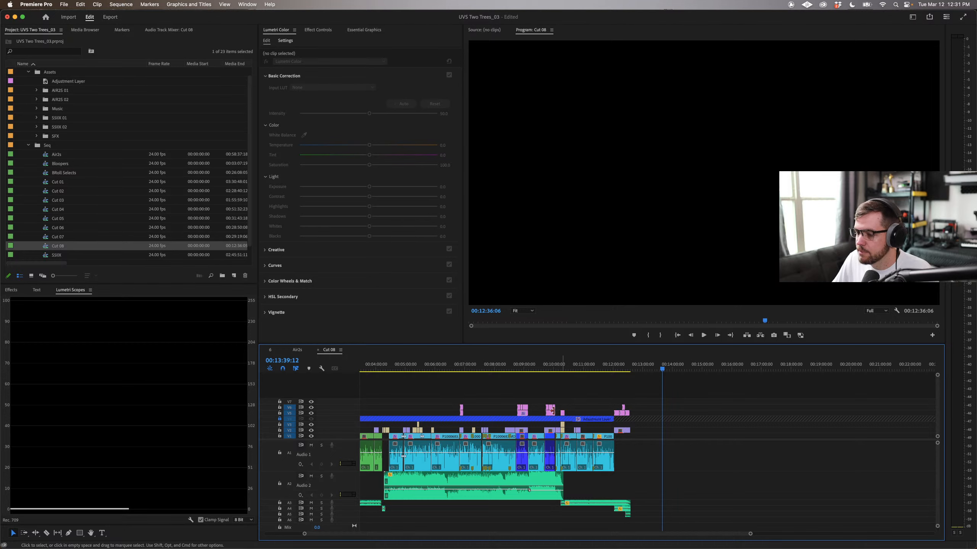
Step: Return to 00:00:08:12 in the first clip and unlock the video track holding the adjustment layer
scroll(389, 383, "up", 1)
scroll(389, 383, "up", 5)
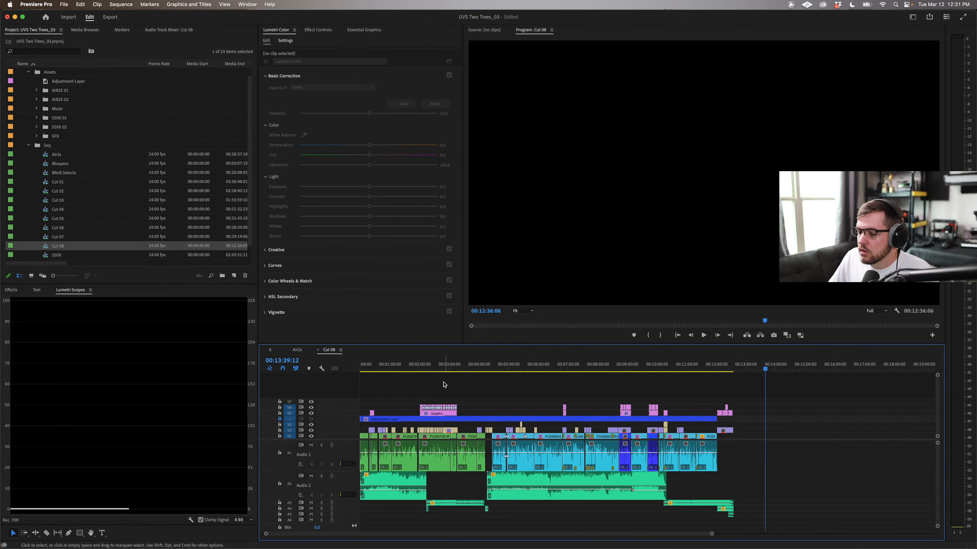
left_click(364, 367)
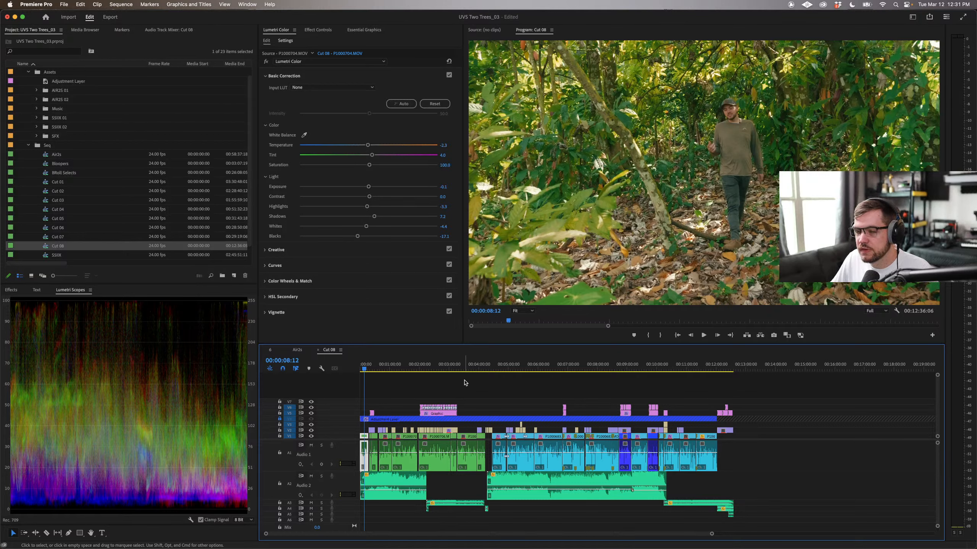
key("equal")
key("equal")
key("equal")
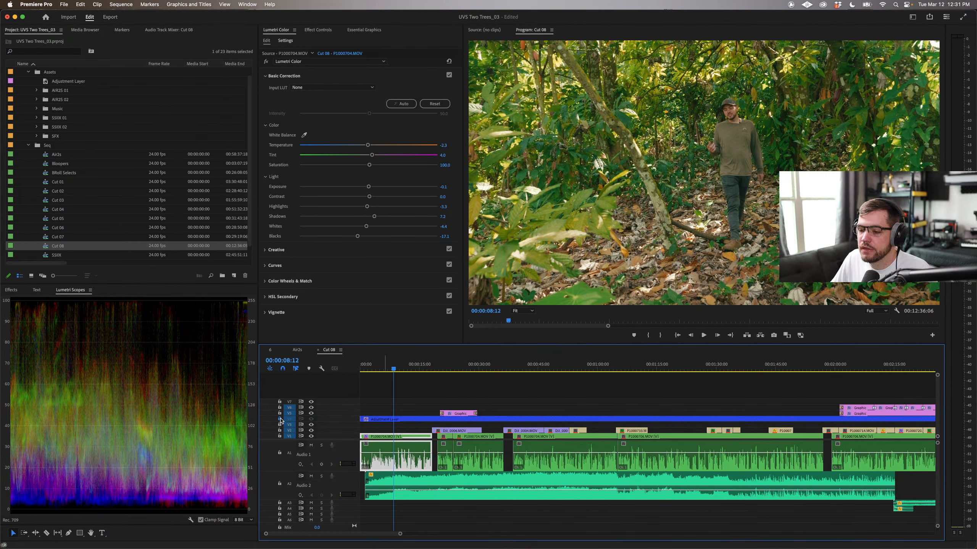
left_click(398, 400)
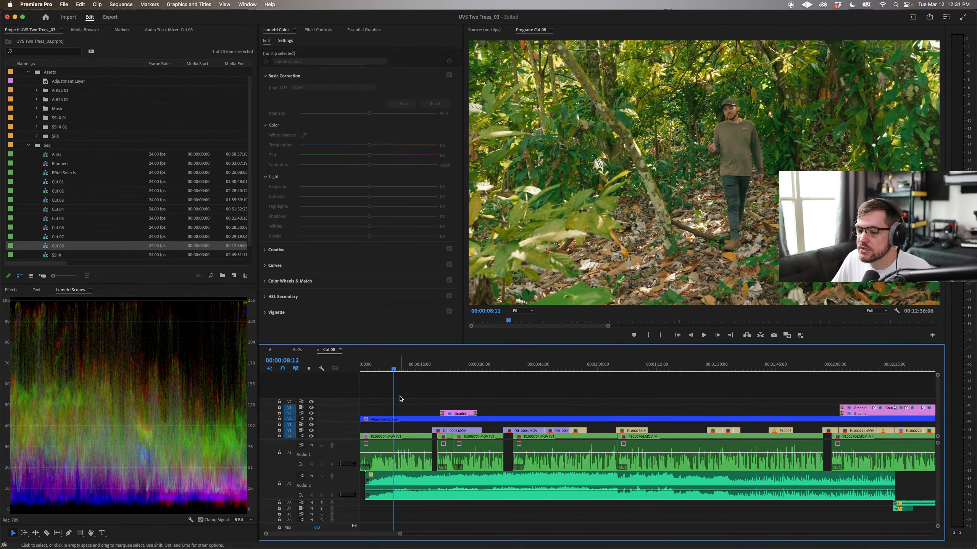
Step: Select the adjustment layer, show its Creative look settings in Lumetri Color, and preview the grade at 00:00:10:12
left_click(403, 419)
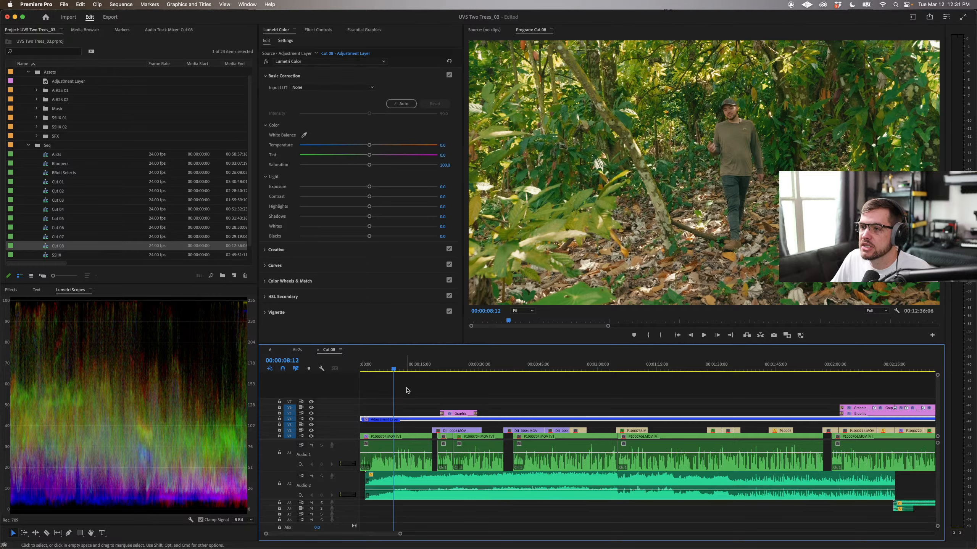
left_click(264, 77)
left_click(265, 91)
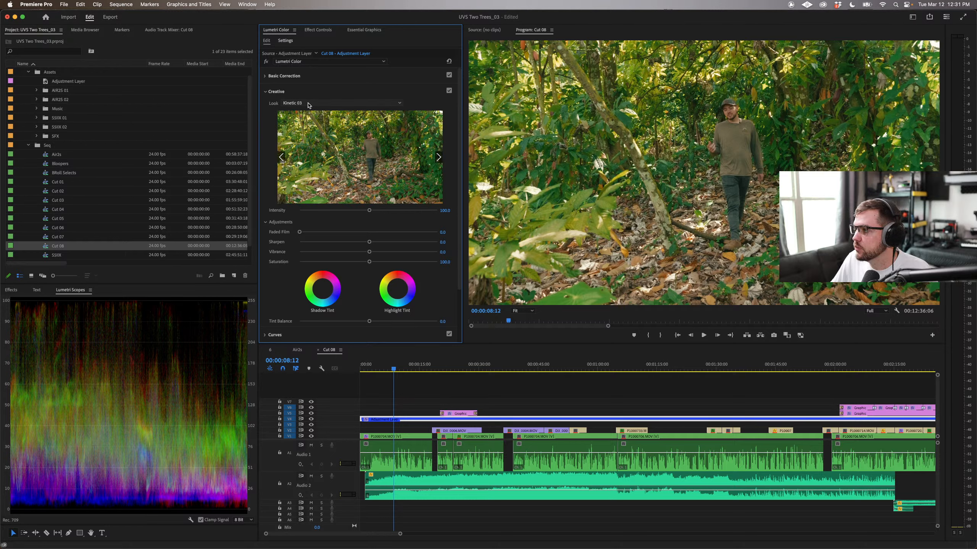
left_click(401, 369)
left_click_drag(400, 370, 402, 371)
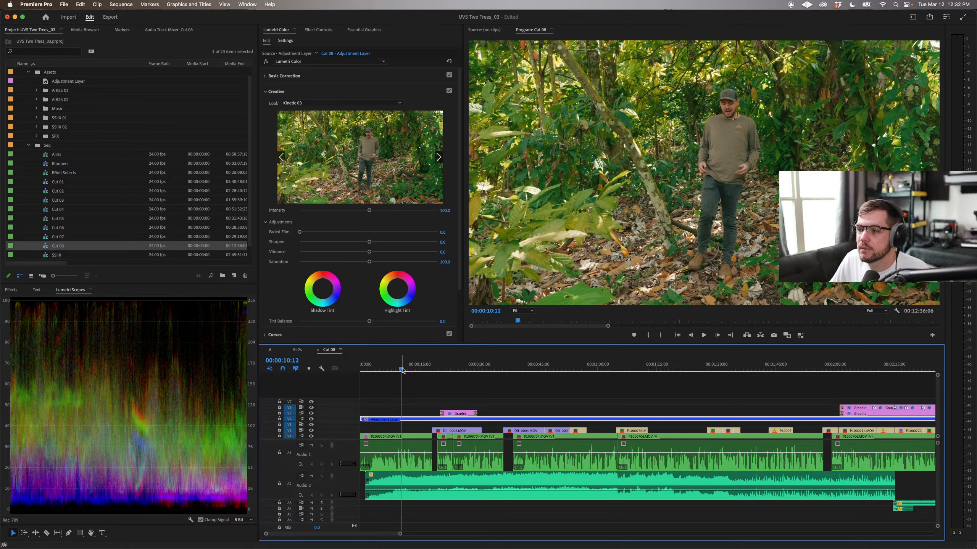
Step: Switch to the gamut.io site in Safari and browse all LUTs in the shop to find the Kinetic pack
key("super+Tab")
left_click(583, 274)
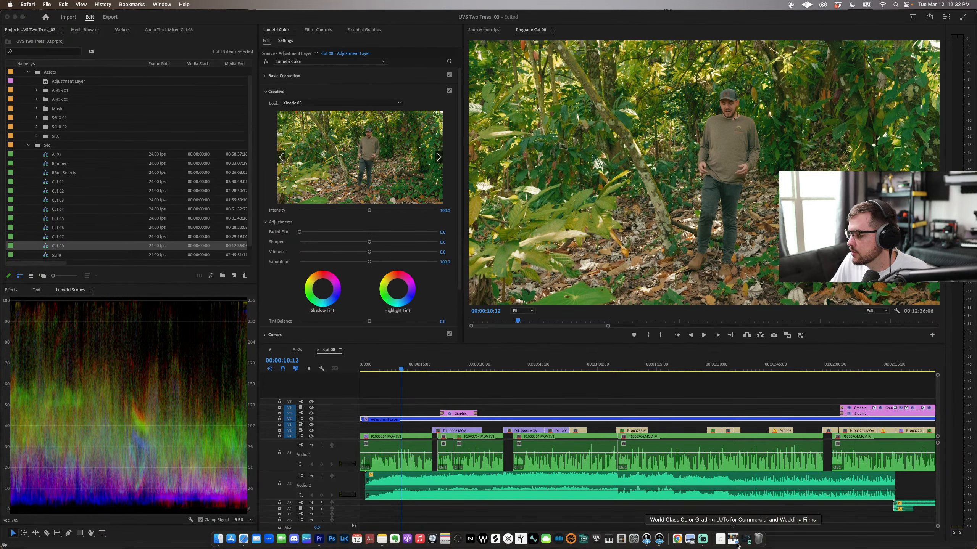
left_click(734, 541)
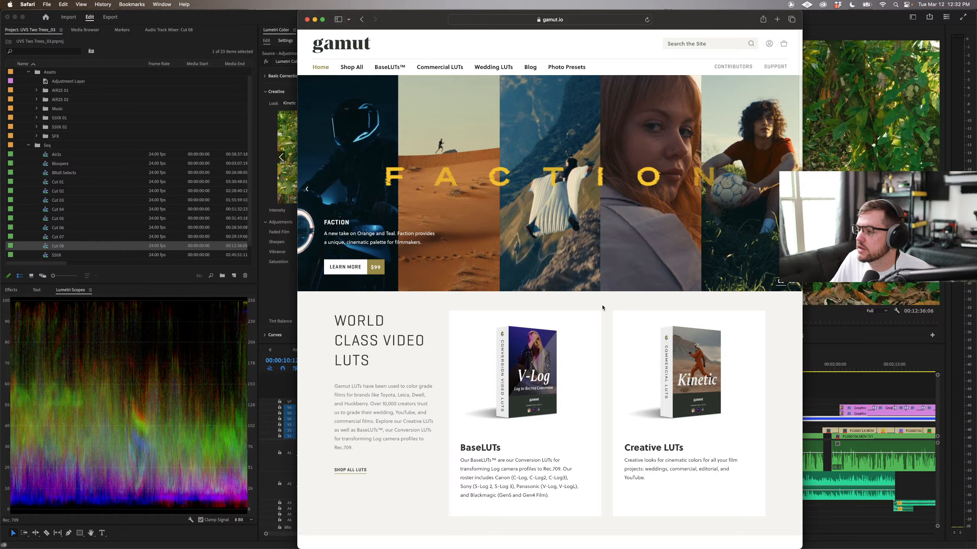
left_click(664, 353)
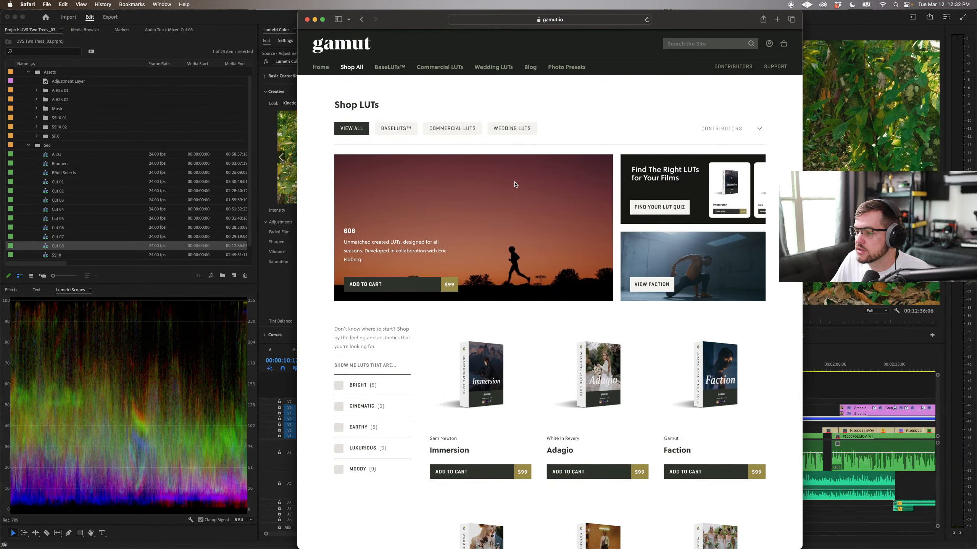
scroll(516, 184, "down", 7)
scroll(524, 186, "down", 14)
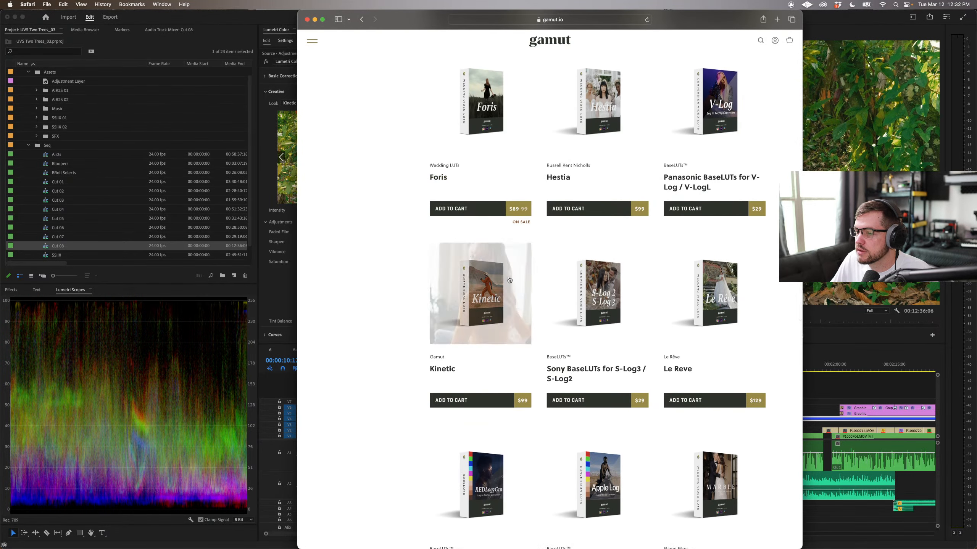
Step: Open the Kinetic product page and read through the LOG footage section and the Kinetic 01 to Kinetic 05 descriptions
left_click(495, 278)
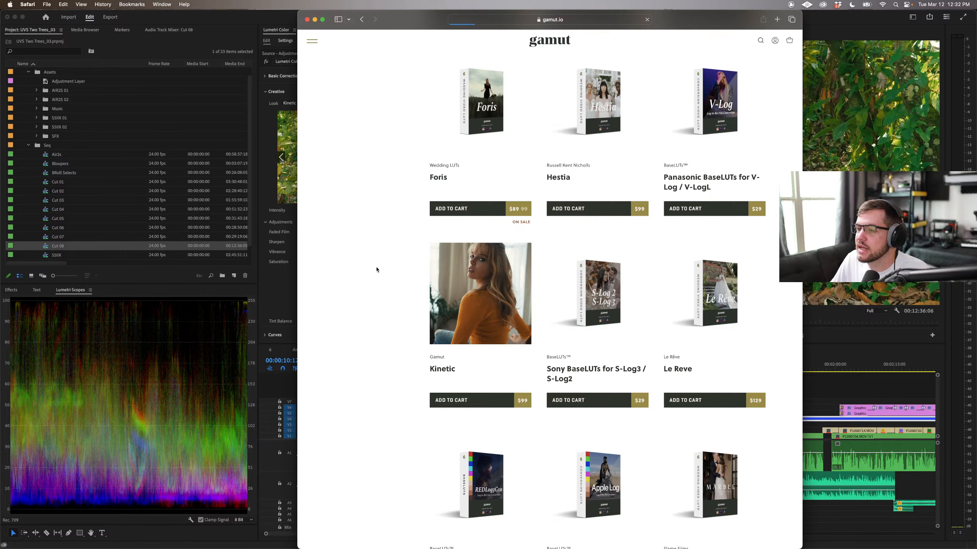
scroll(515, 251, "down", 2)
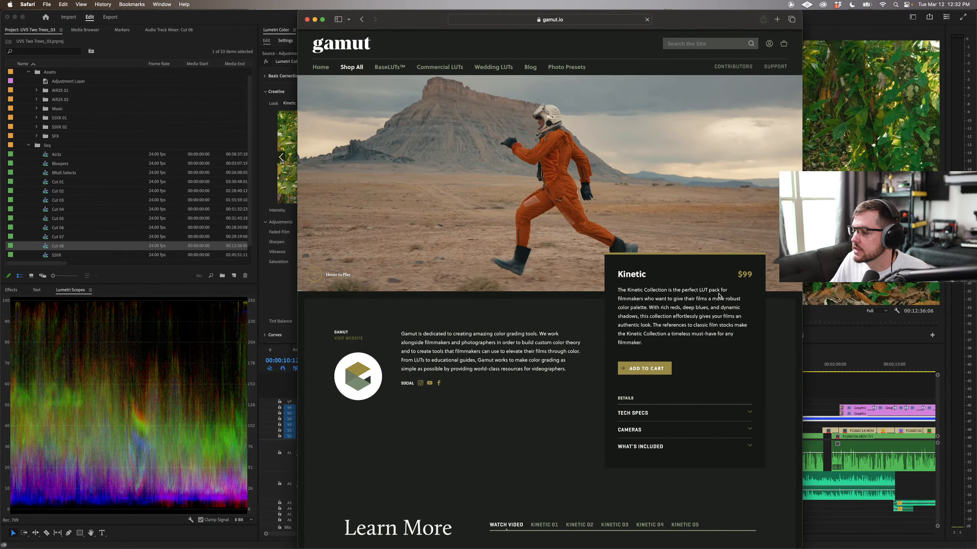
scroll(560, 317, "down", 10)
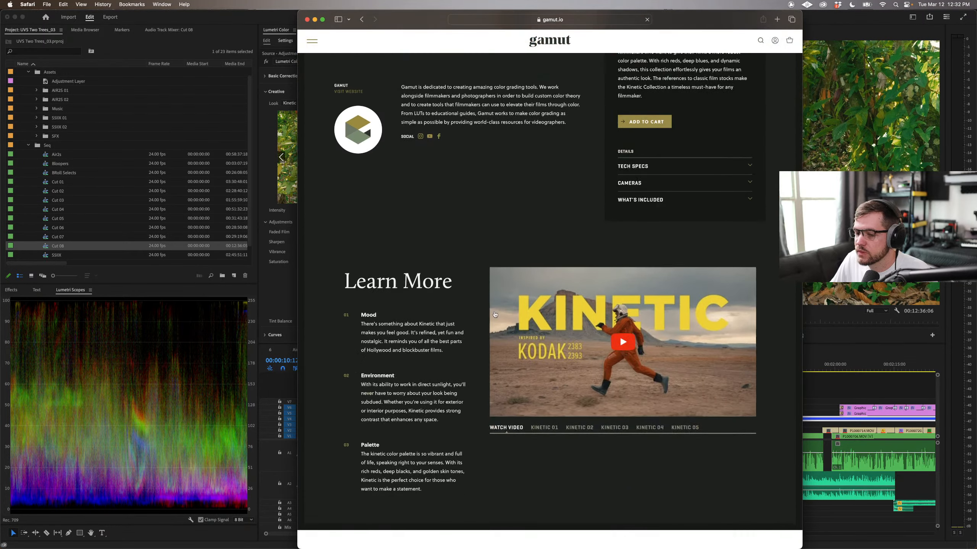
scroll(453, 310, "down", 6)
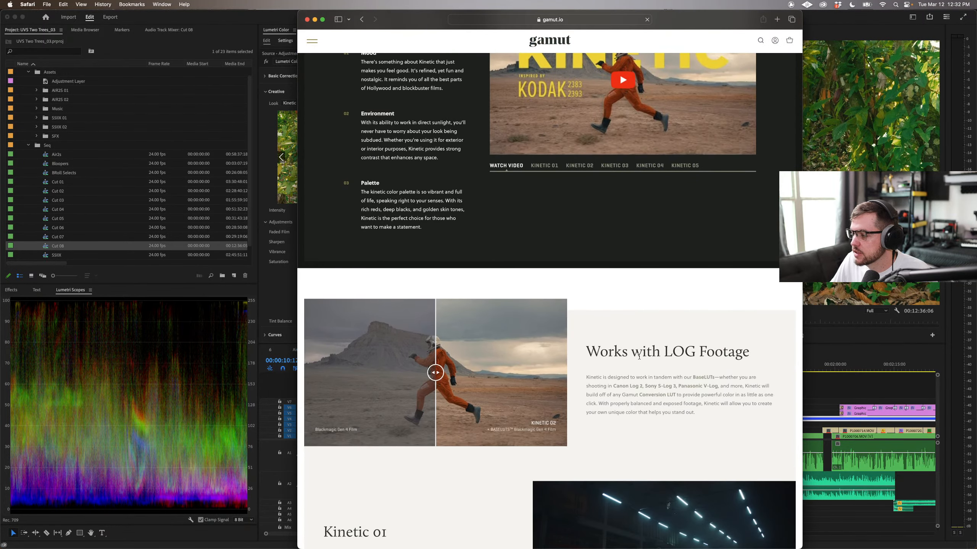
scroll(641, 357, "down", 5)
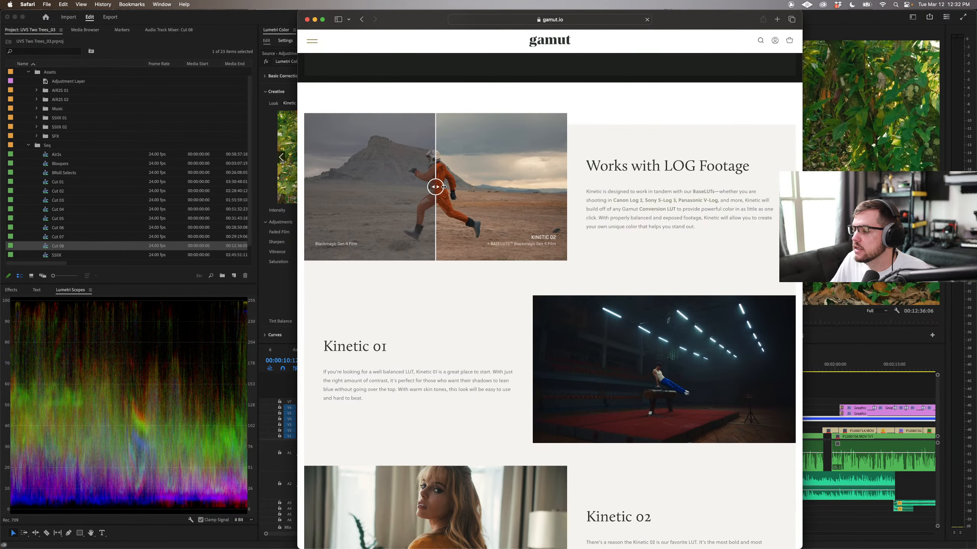
scroll(453, 240, "down", 6)
scroll(616, 251, "down", 6)
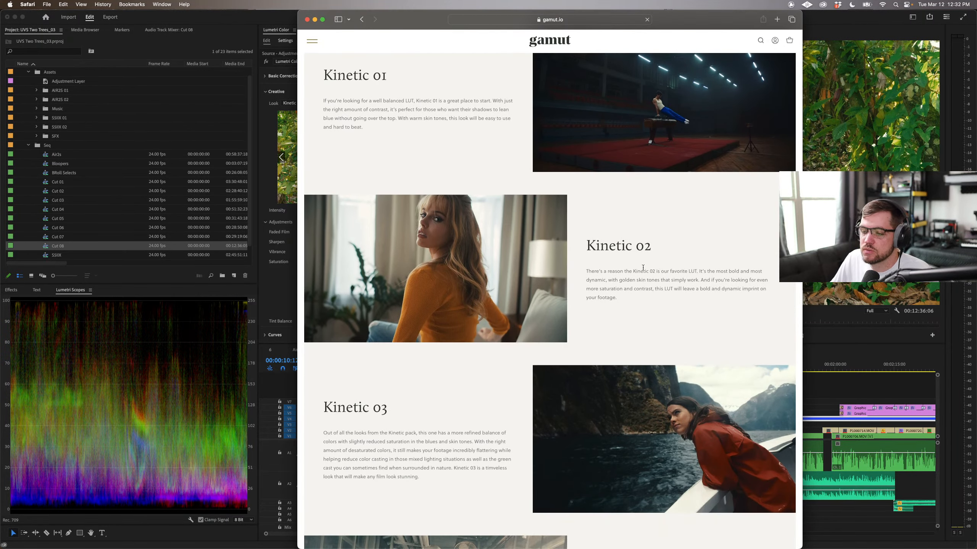
scroll(461, 268, "down", 15)
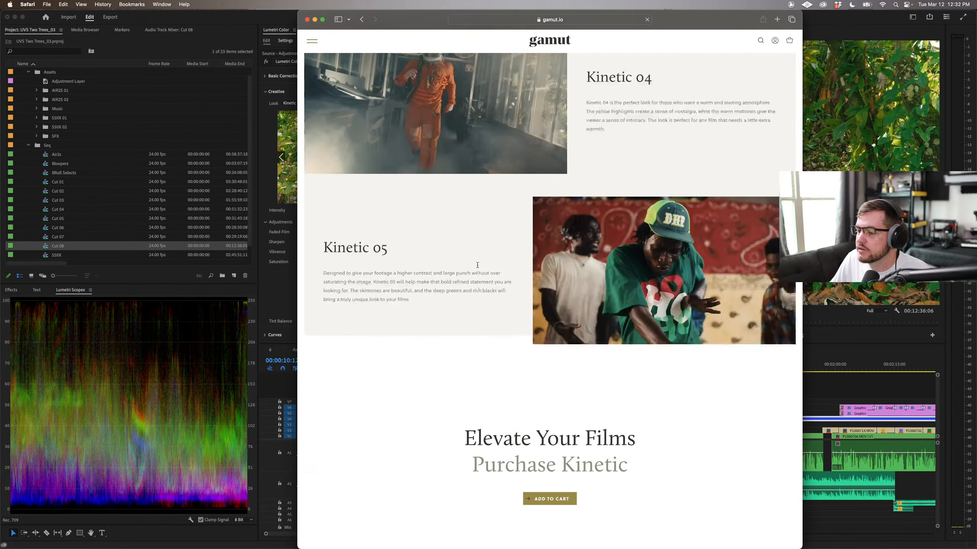
scroll(478, 268, "down", 7)
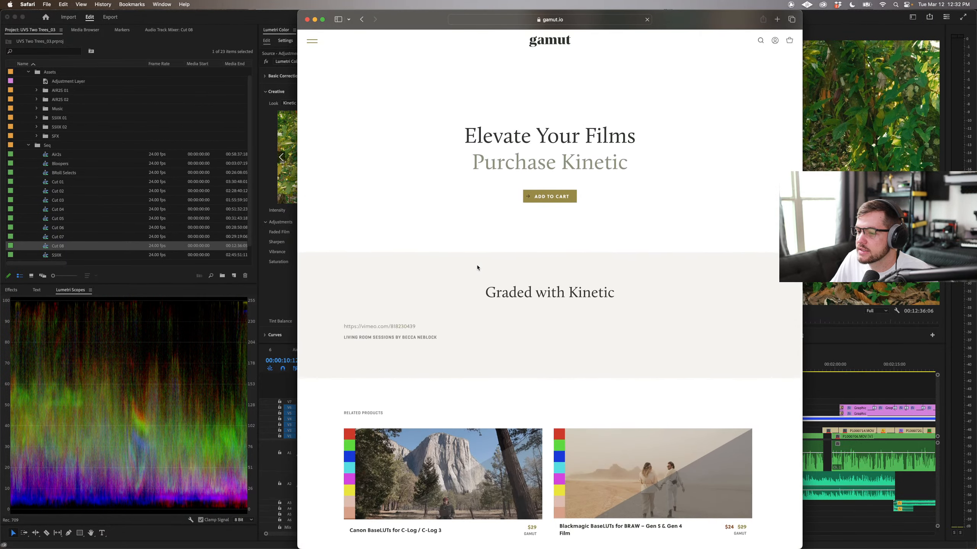
Step: Return to the start of the Kinetic page and review its overview and the Learn More section on mood, environment and palette
scroll(477, 268, "up", 20)
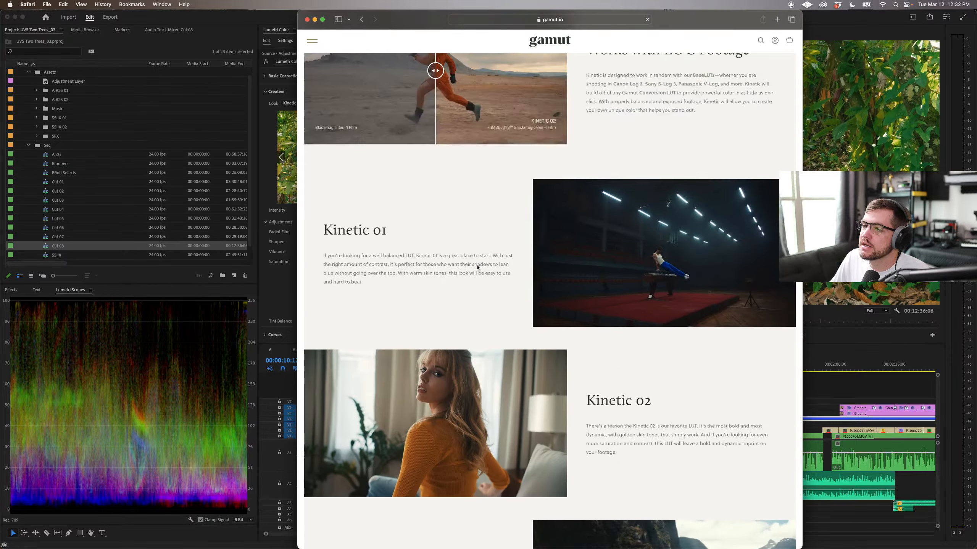
scroll(477, 268, "up", 5)
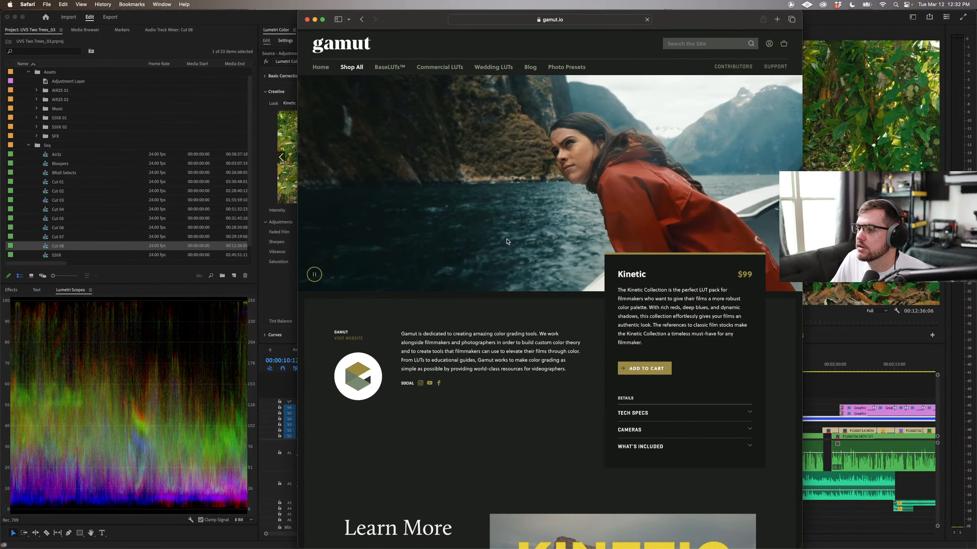
scroll(485, 250, "down", 6)
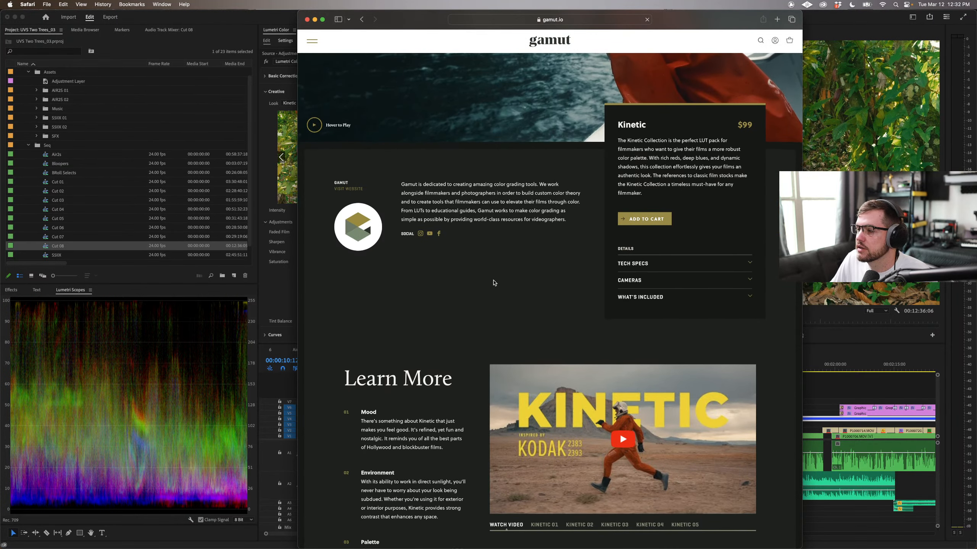
scroll(495, 283, "up", 1)
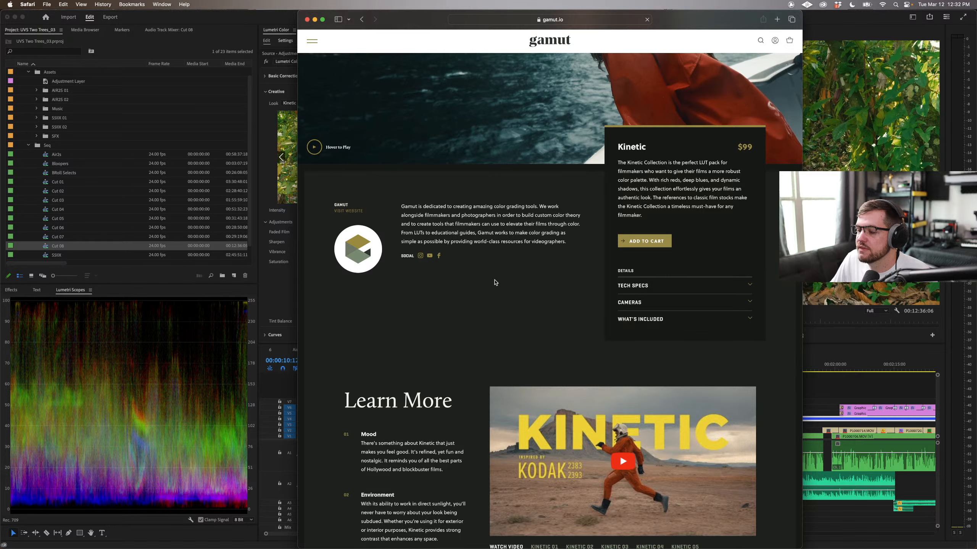
scroll(510, 310, "down", 4)
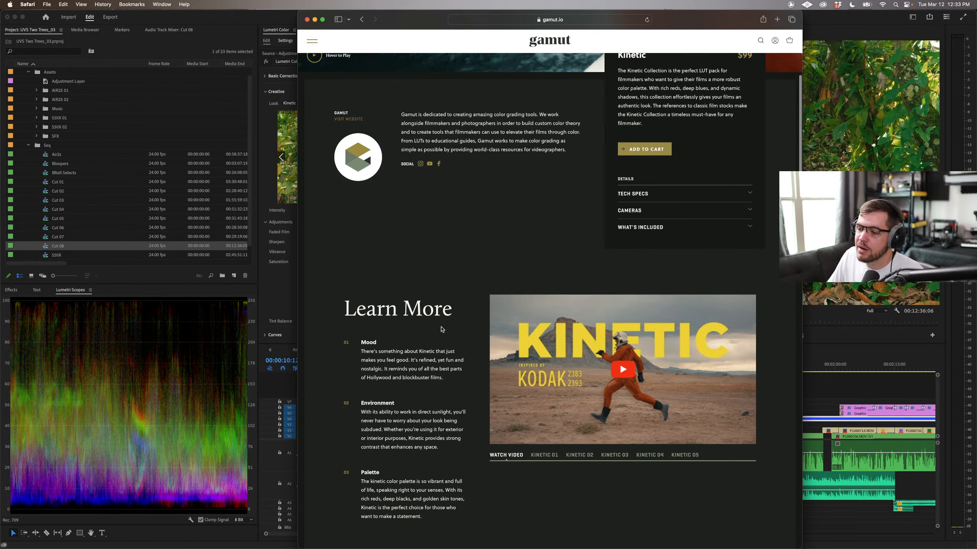
scroll(459, 327, "down", 1)
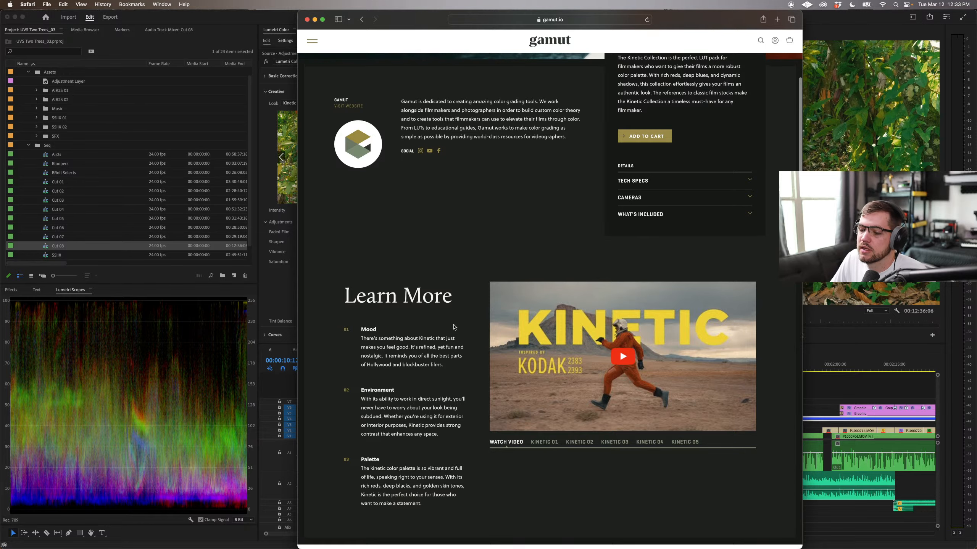
scroll(453, 327, "up", 1)
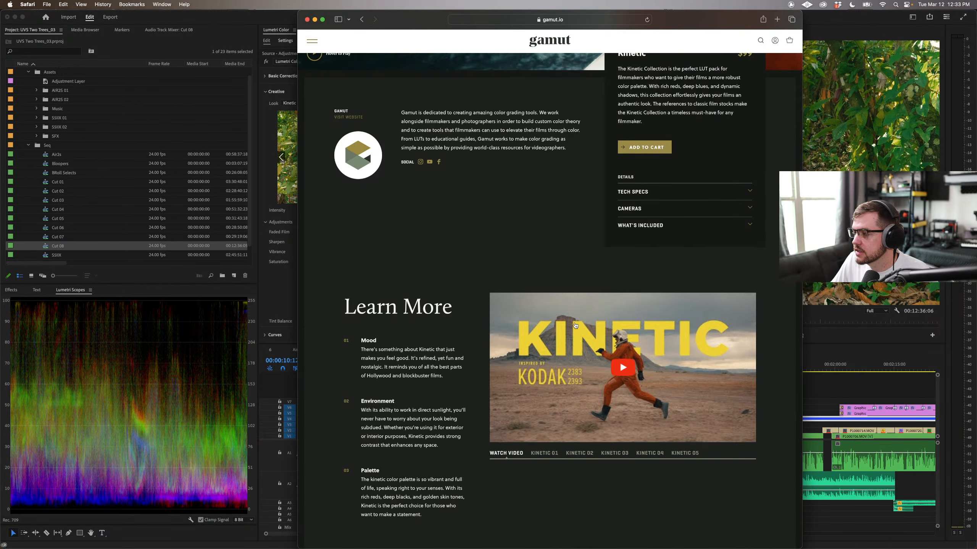
Step: Switch back to Premiere Pro and compare the image at 00:00:10:12 with the adjustment layer enabled and disabled
key("super+Tab")
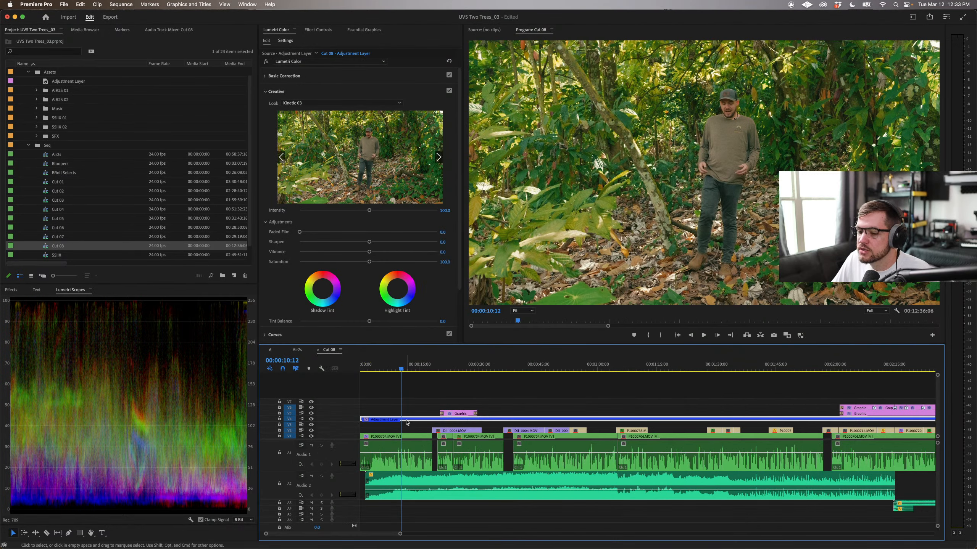
key("shift+e")
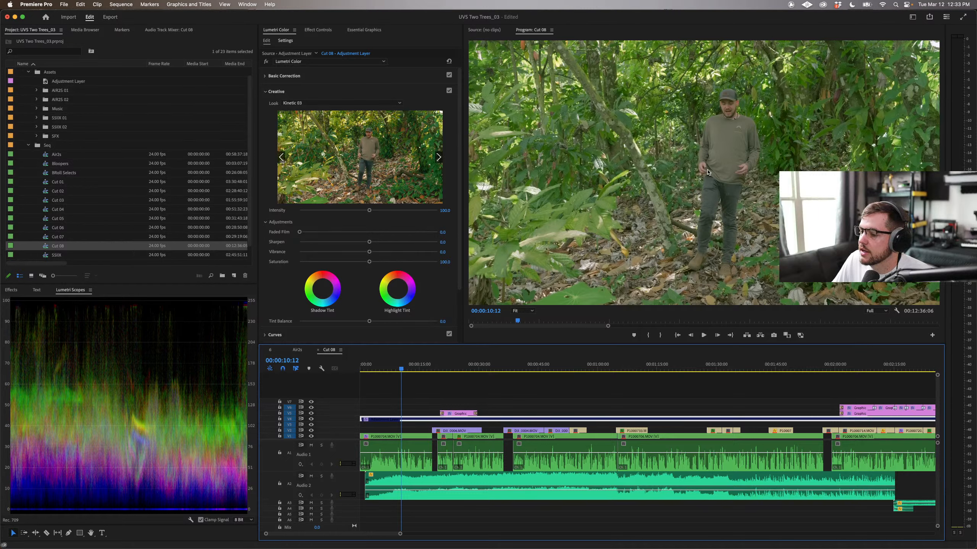
key("shift+e")
key("shift+e")
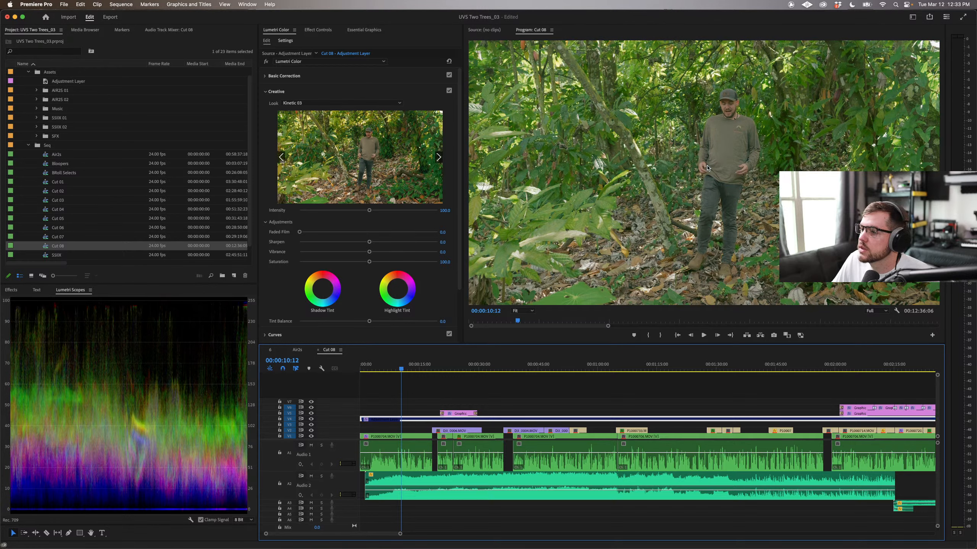
key("shift+e")
key("shift+e")
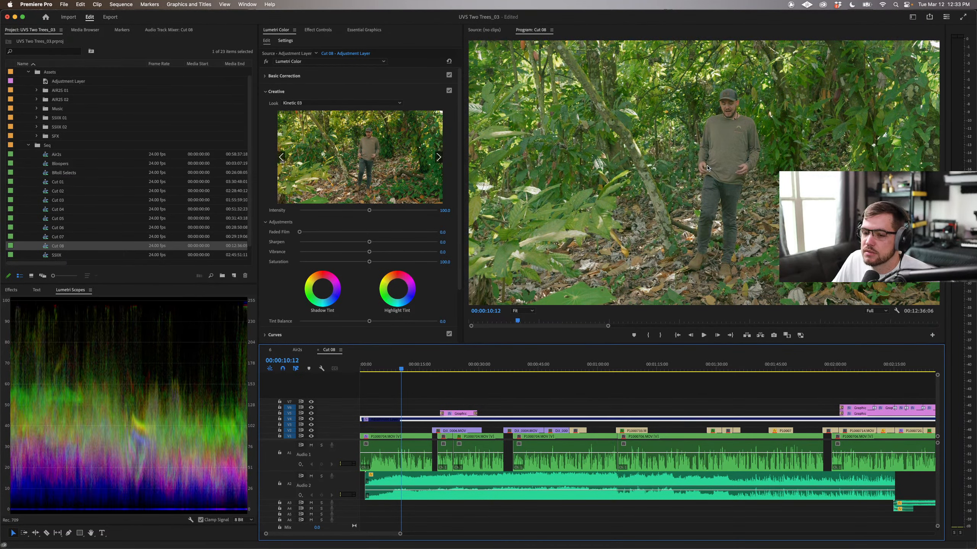
key("shift+e")
key("shift+e")
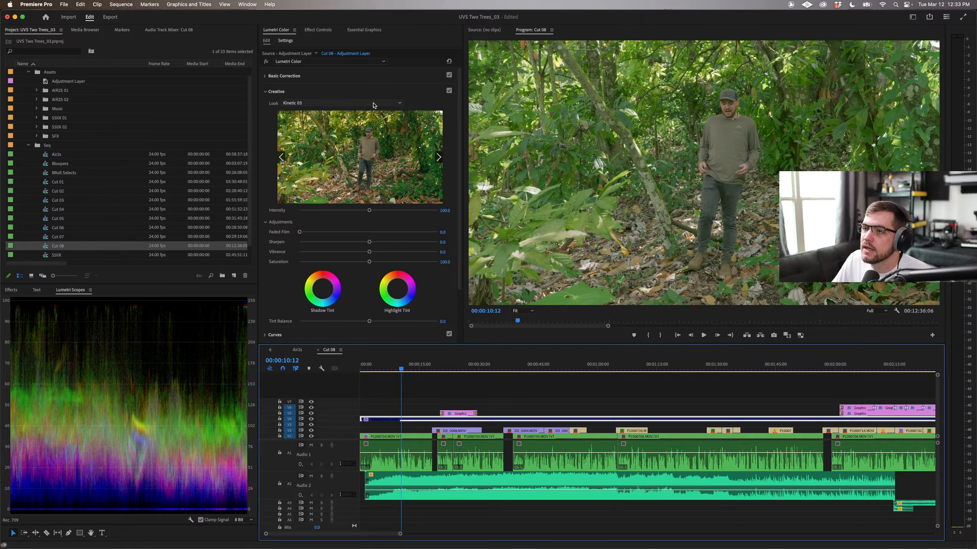
Step: Set the adjustment layer's Creative look to Kinetic 01 and re-enable the layer to preview it
left_click(374, 103)
scroll(372, 118, "up", 2)
scroll(348, 157, "up", 3)
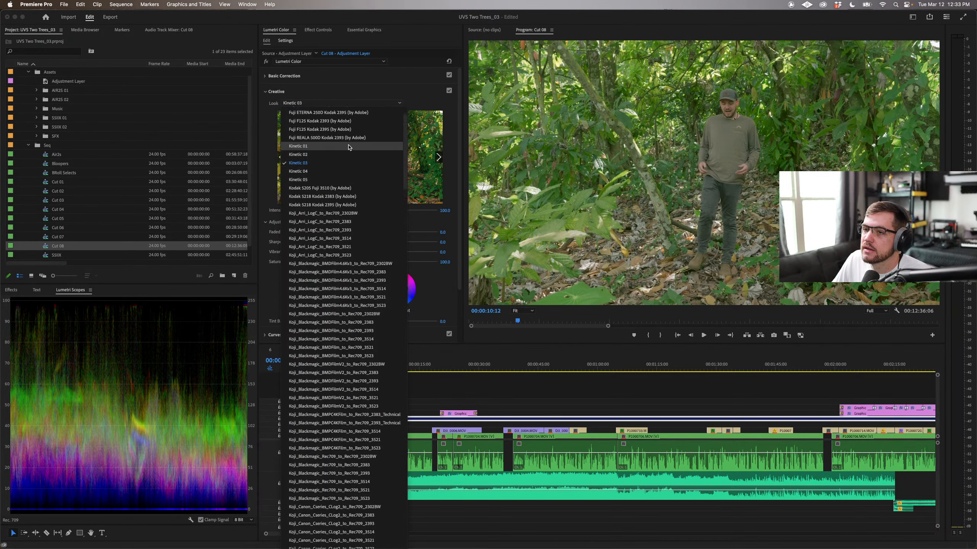
left_click(348, 146)
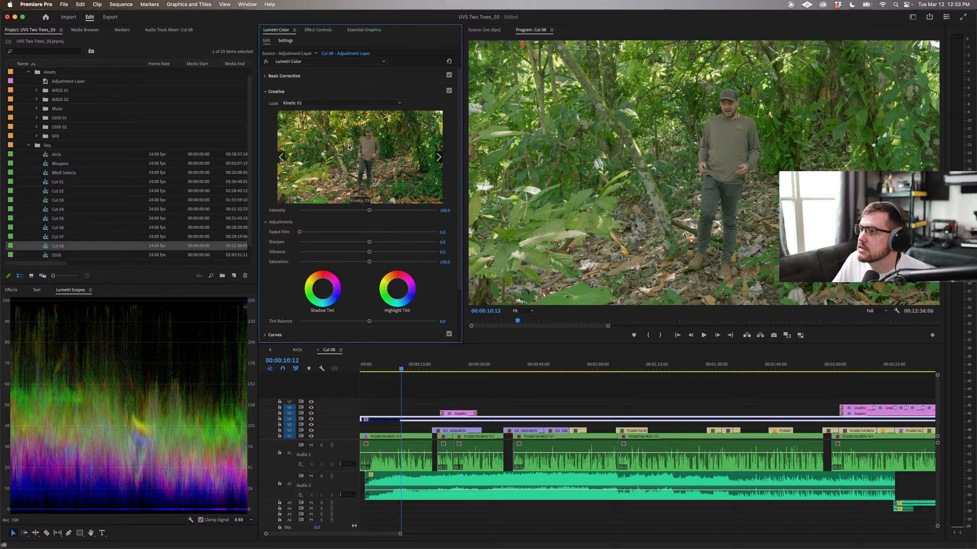
left_click(413, 419)
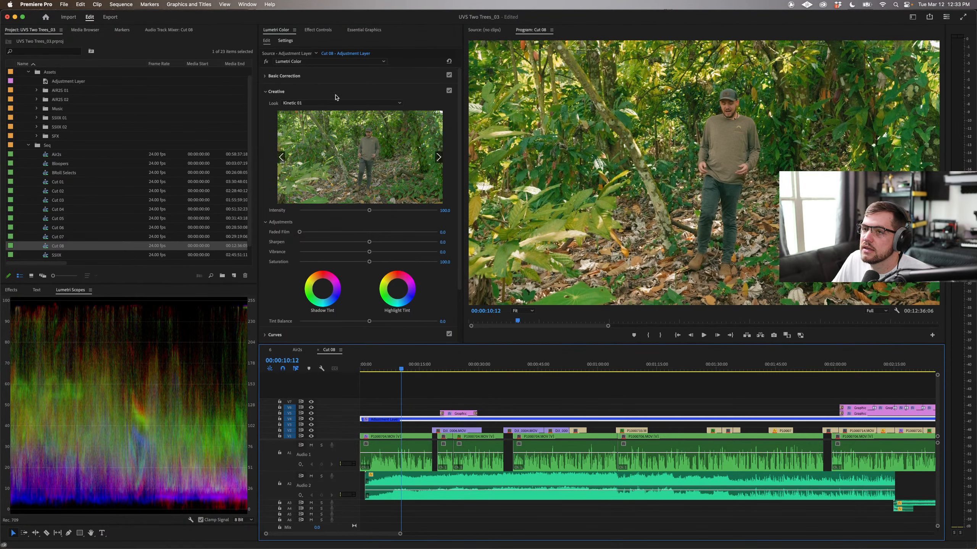
Step: Preview the Kinetic 02, 03, 04 and 05 looks in turn on the adjustment layer and settle on Kinetic 03
left_click(337, 103)
left_click(336, 119)
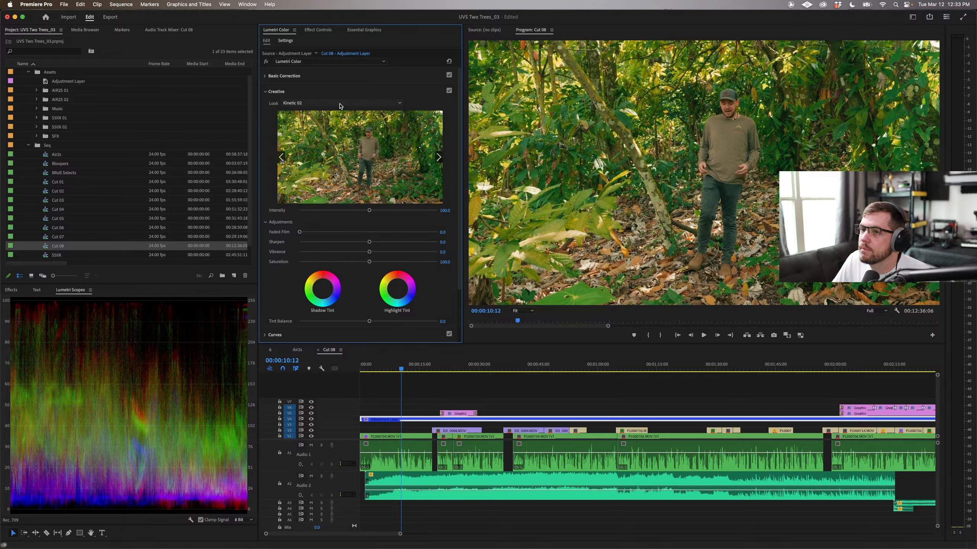
left_click(340, 104)
left_click(338, 120)
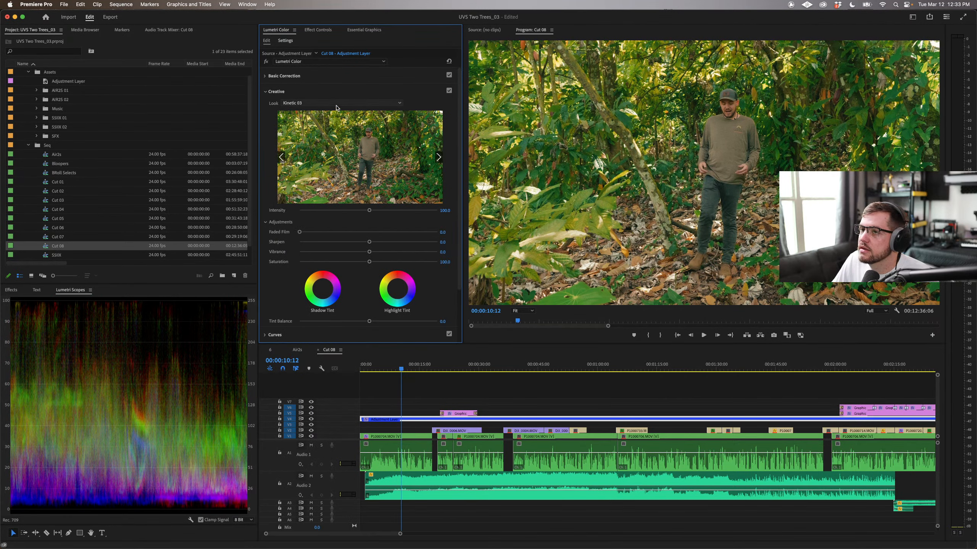
left_click(336, 108)
left_click(336, 120)
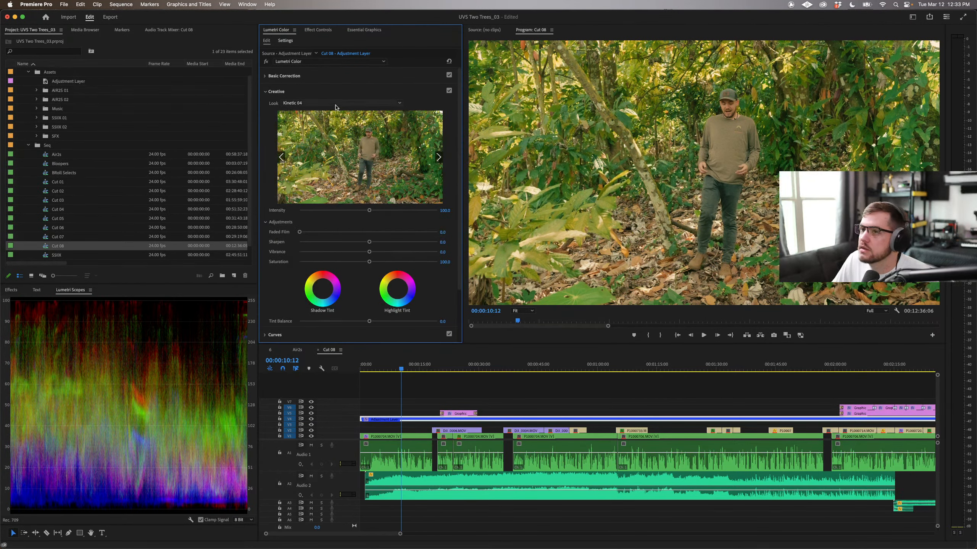
left_click(336, 104)
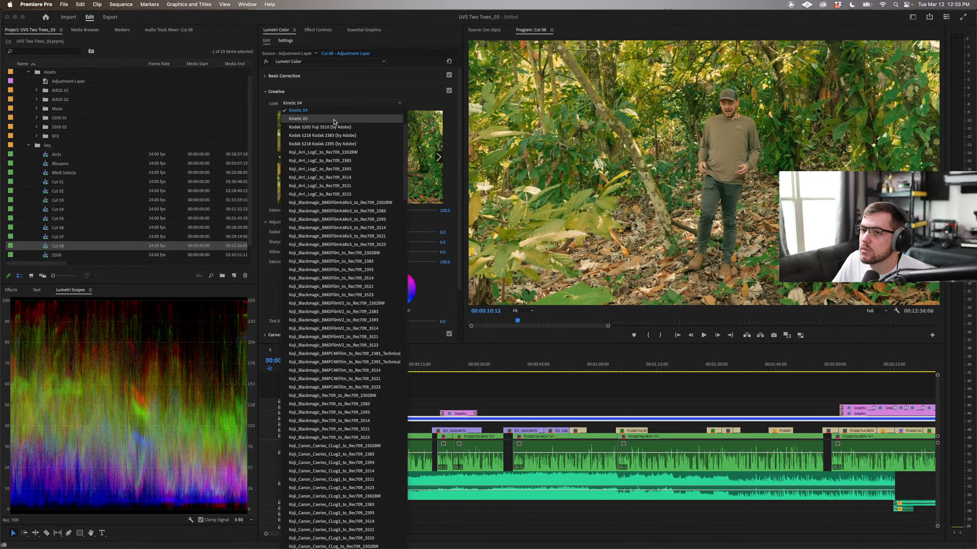
left_click(334, 119)
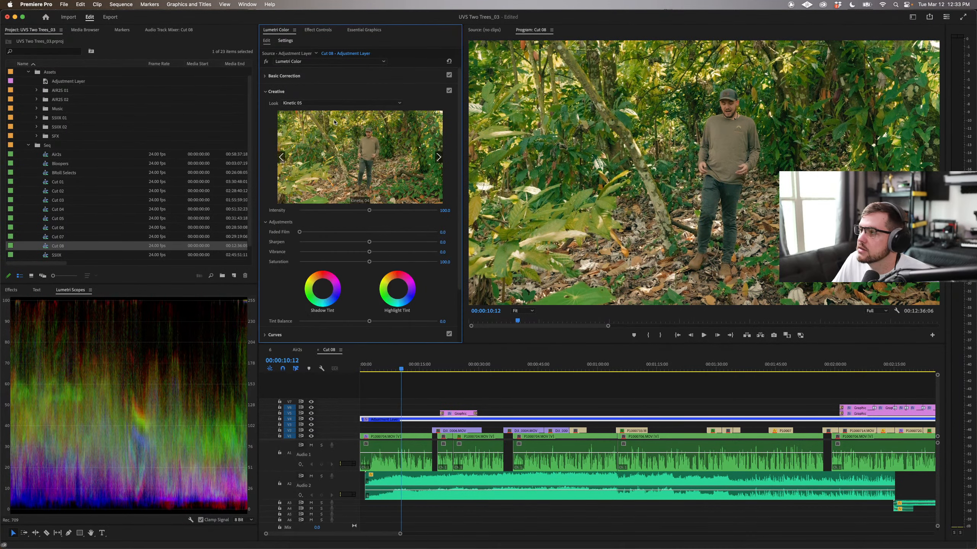
left_click(336, 104)
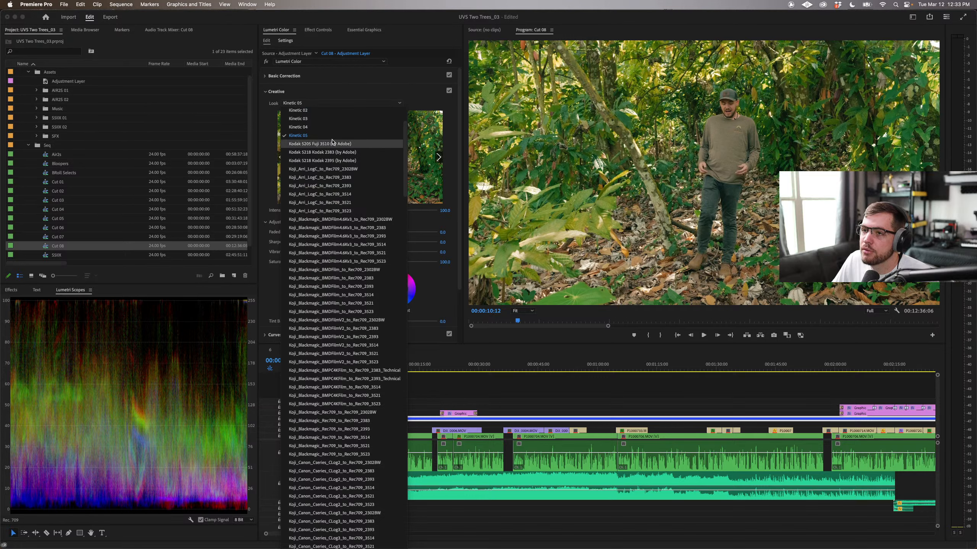
left_click(324, 119)
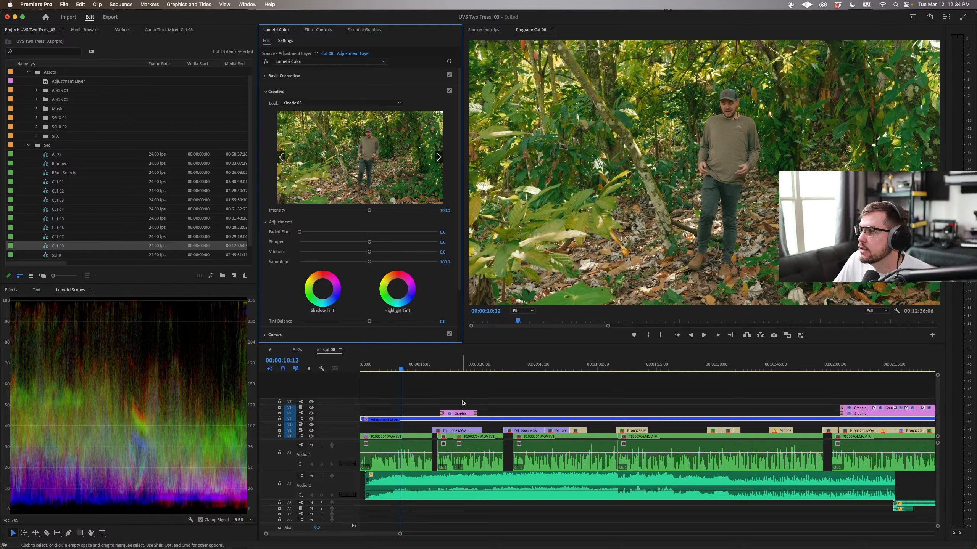
Step: Disable the adjustment layer, and reveal the first timeline clip in the project to open its source P1000704.MOV at 20:04:01:28
left_click(403, 424)
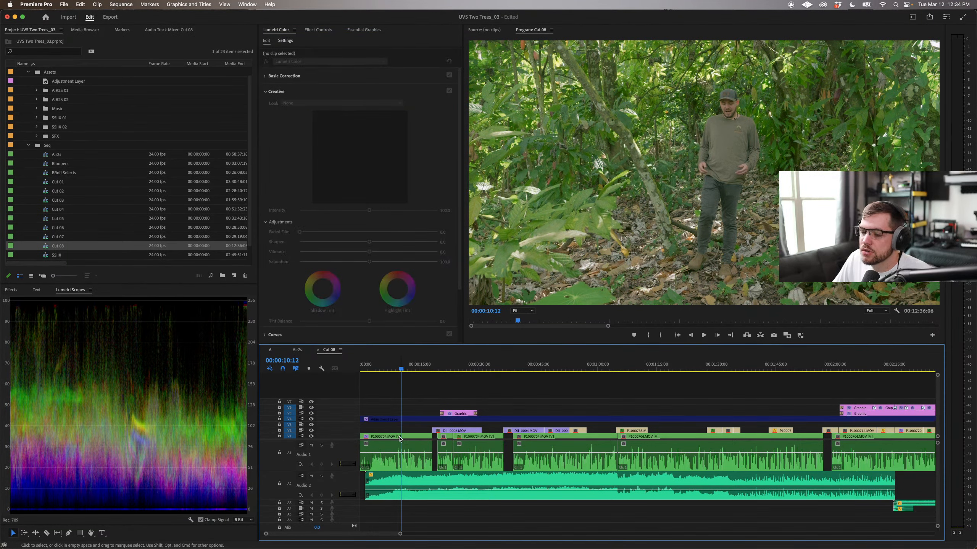
left_click(399, 439)
right_click(419, 440)
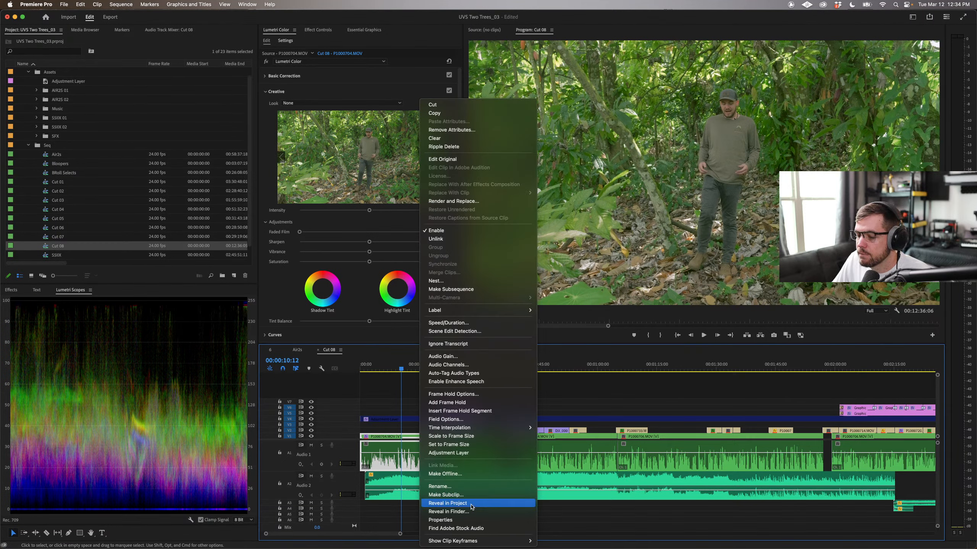
left_click(458, 503)
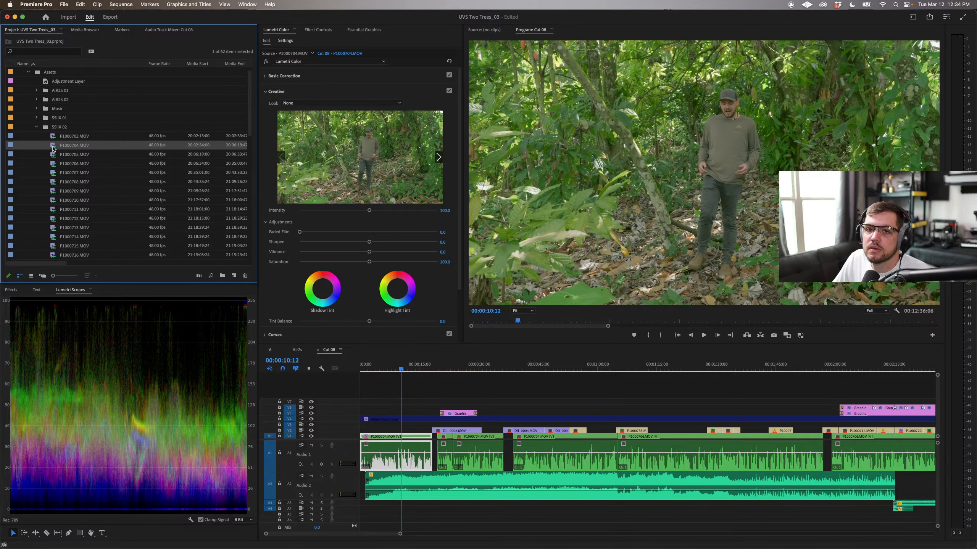
double_click(54, 147)
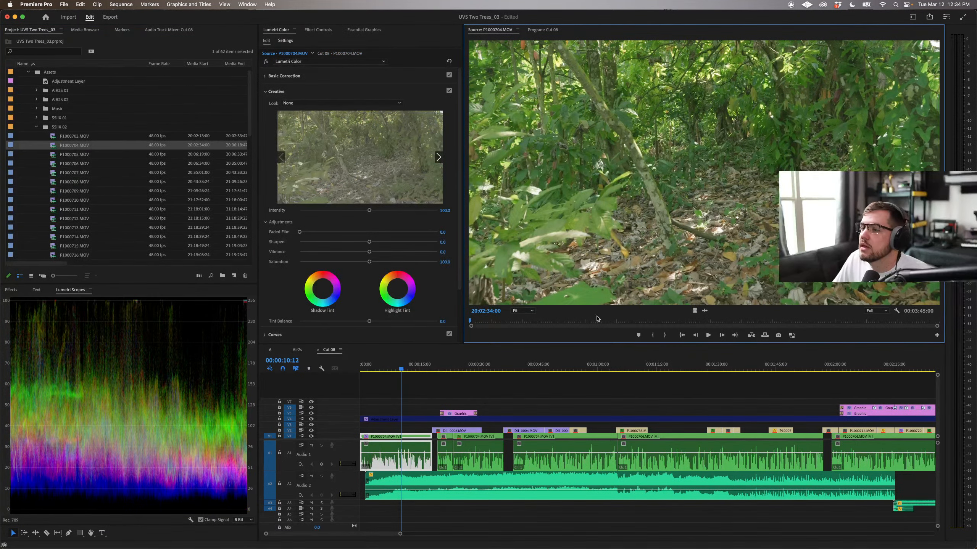
left_click_drag(523, 321, 652, 320)
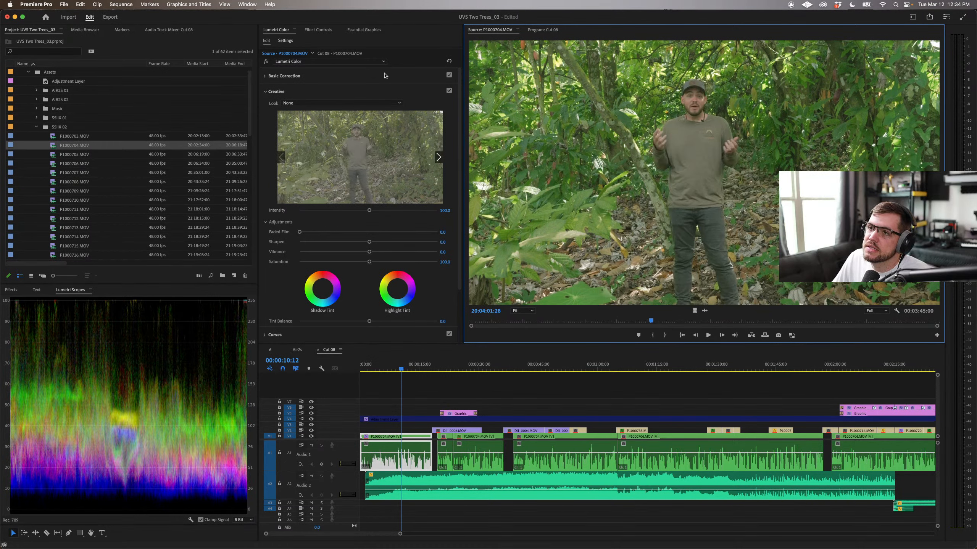
Step: Show the effect controls of source clip P1000704.MOV and the effects library, keeping the bin of source clips expanded
left_click(324, 30)
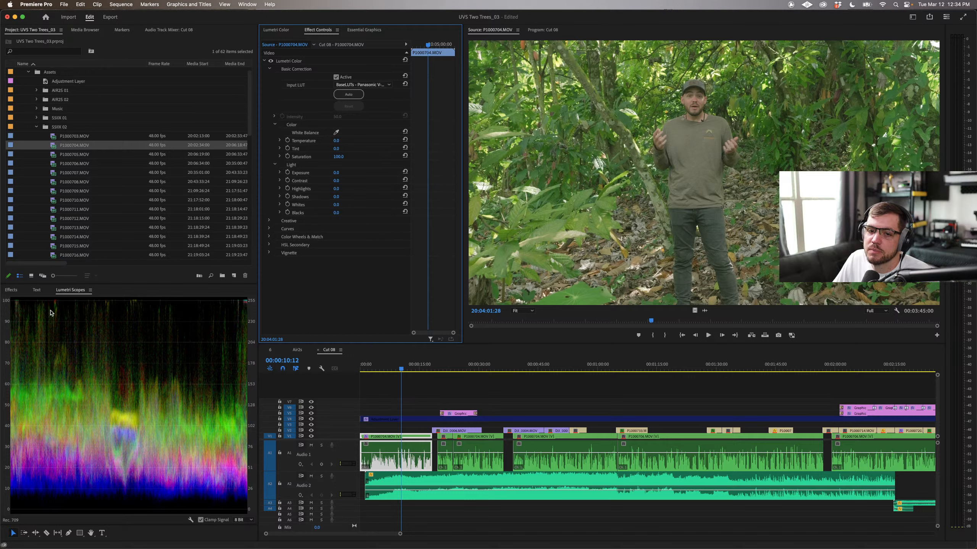
left_click(11, 290)
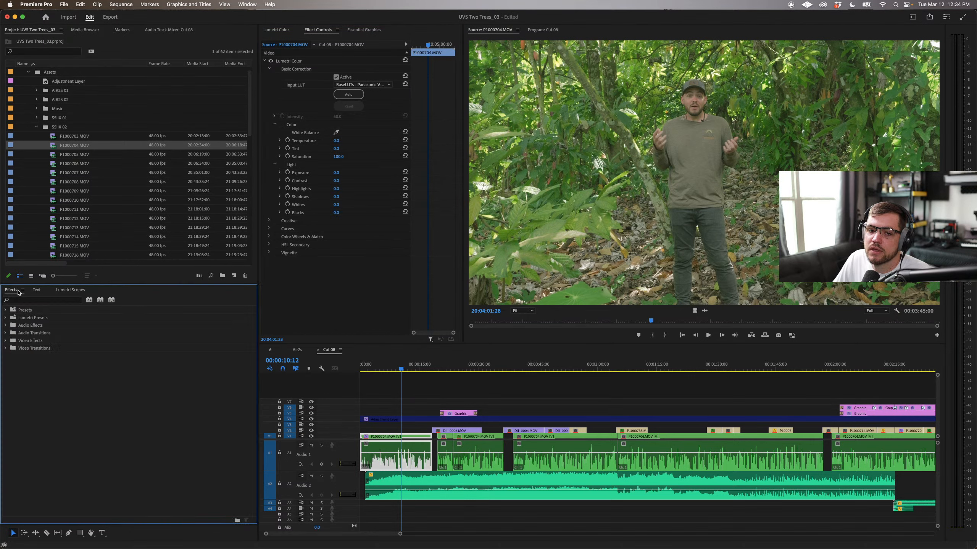
left_click(36, 127)
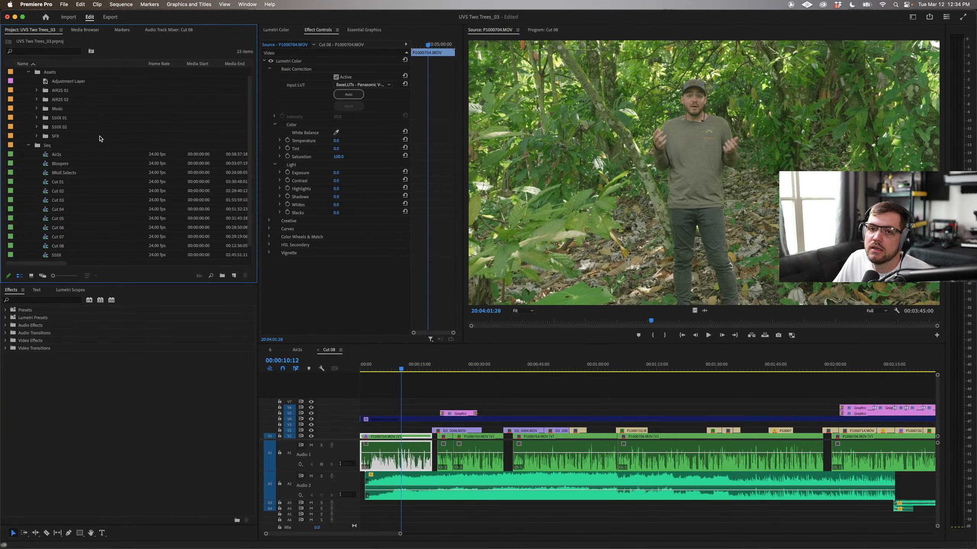
left_click(47, 128)
left_click(37, 128)
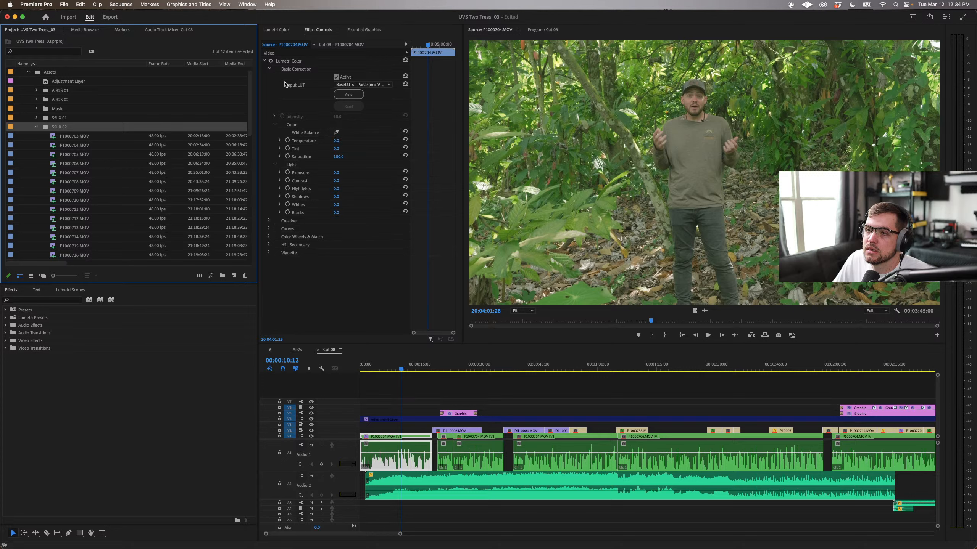
Step: Bypass the source clip's Lumetri Color effect and scrub the uncorrected footage to 20:04:49:19
left_click(271, 60)
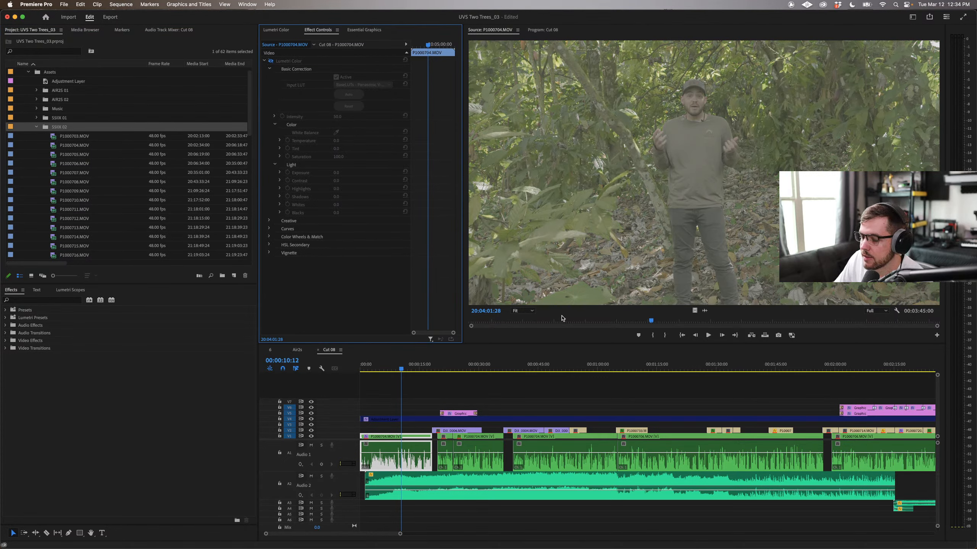
left_click_drag(532, 321, 752, 322)
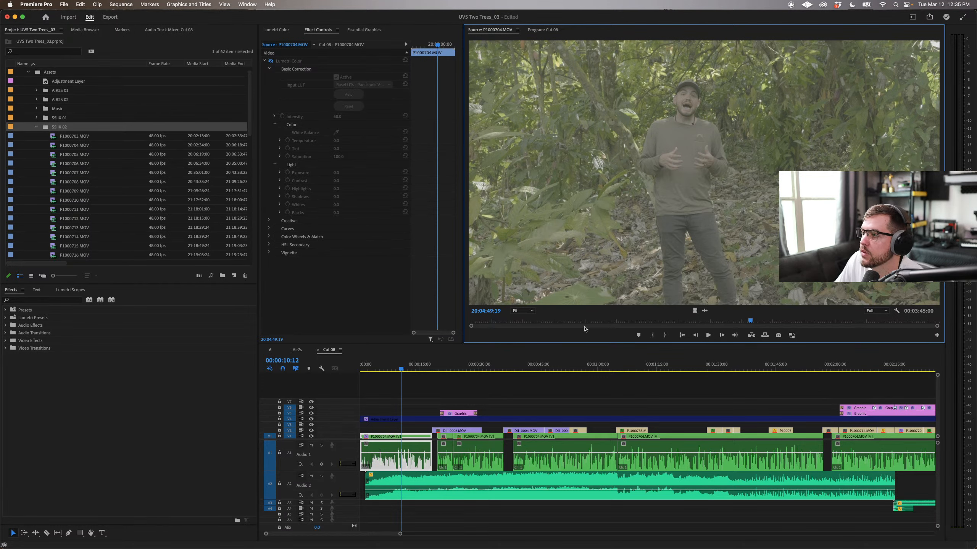
Step: Switch to Safari and open the BaseLUTs category on the gamut.io store
mouse_move(438, 548)
left_click(249, 544)
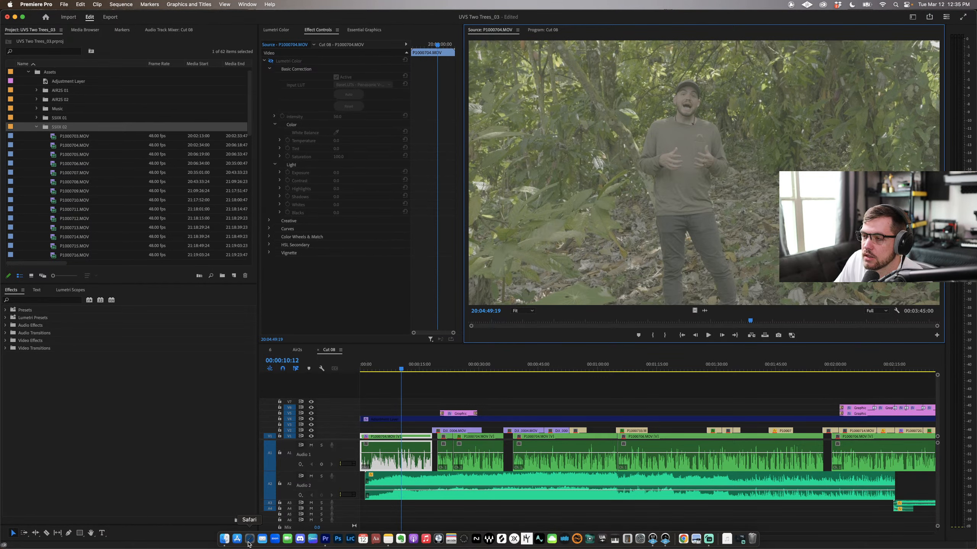
scroll(427, 285, "up", 10)
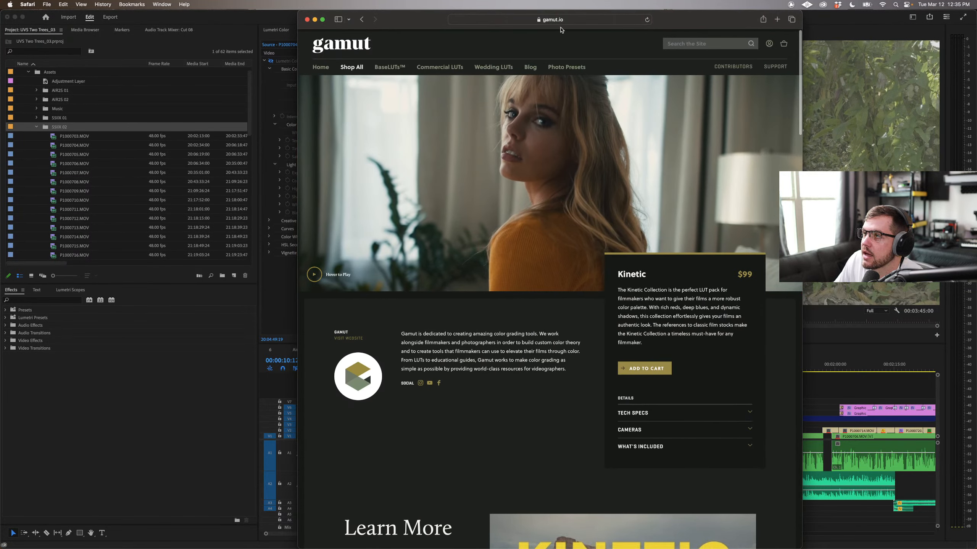
left_click(389, 68)
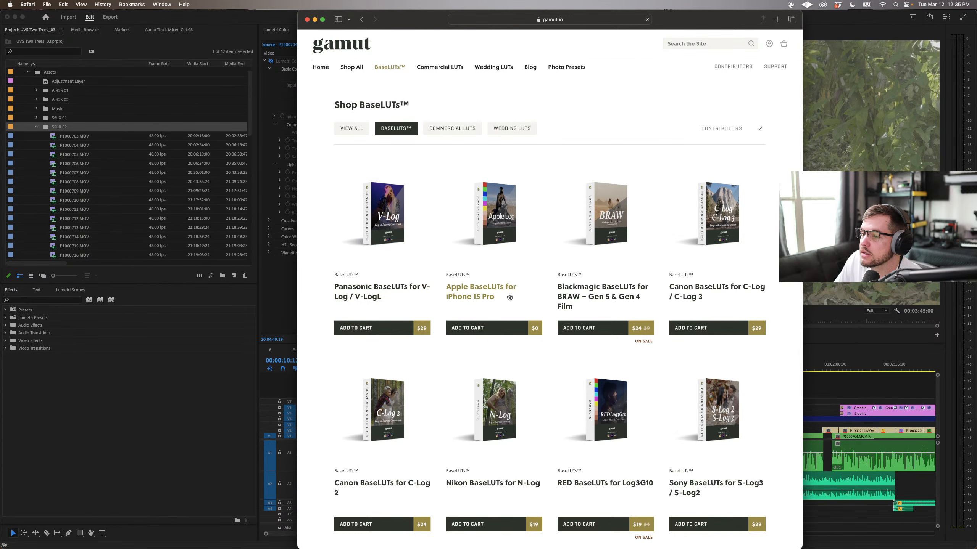
Step: Look through the whole BaseLUTs range for the camera brands and log profiles it covers
scroll(482, 236, "down", 3)
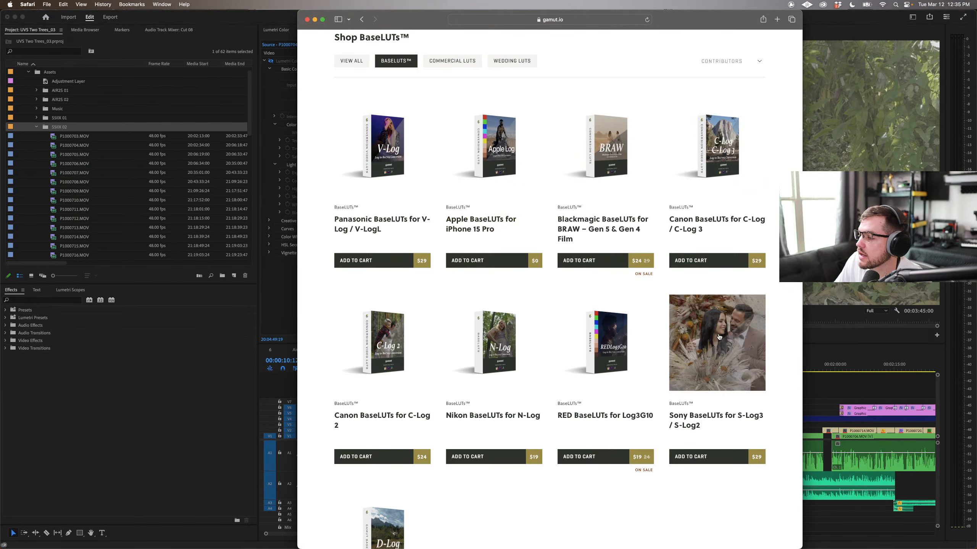
scroll(393, 340, "down", 3)
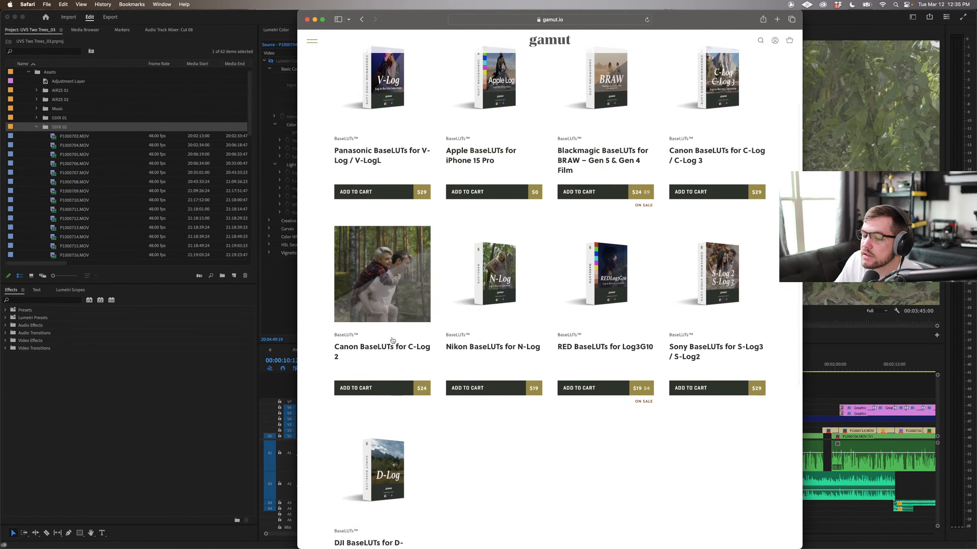
scroll(389, 385, "down", 3)
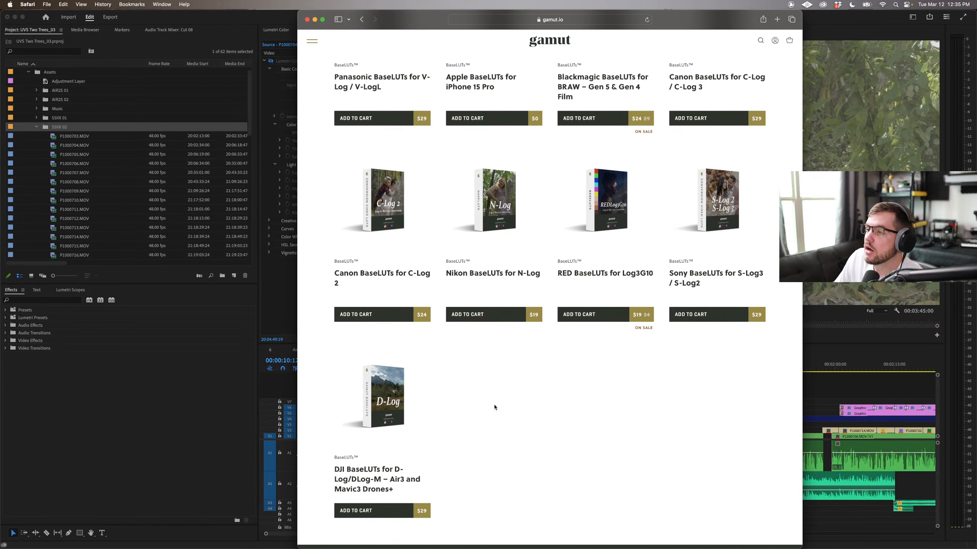
scroll(494, 407, "up", 1)
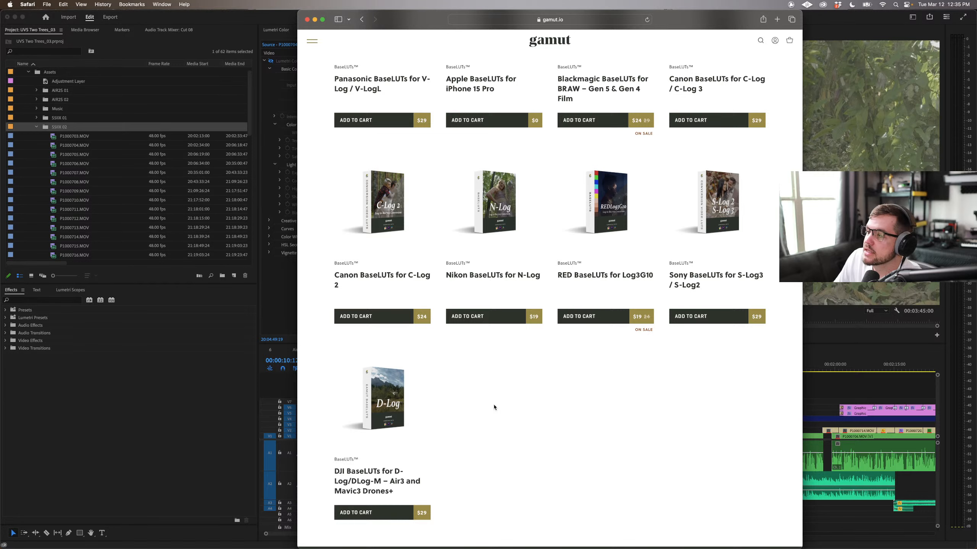
scroll(494, 407, "up", 1)
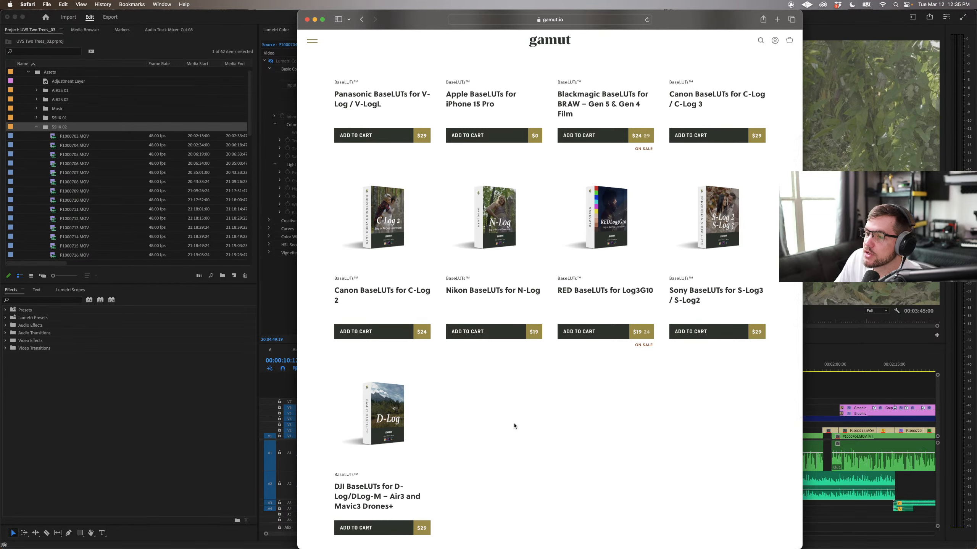
scroll(515, 426, "up", 10)
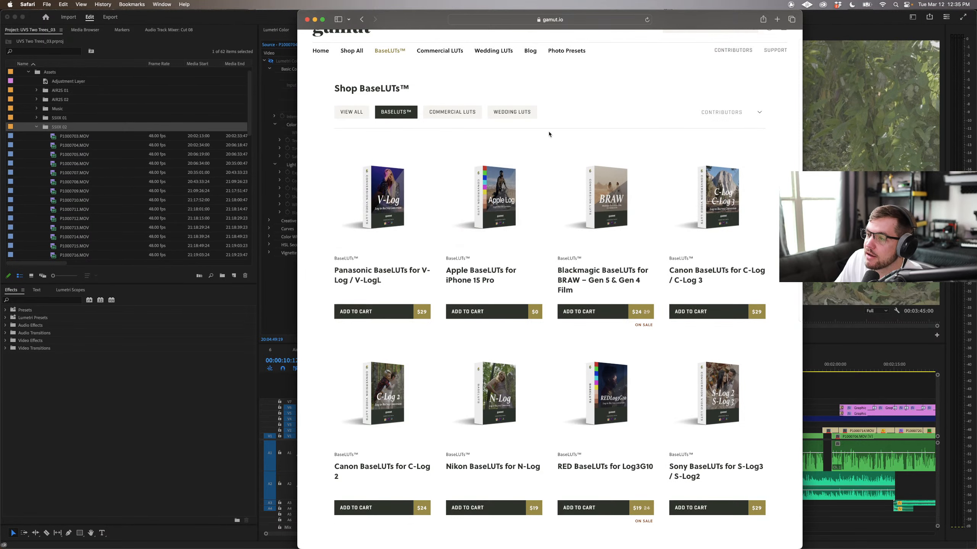
scroll(549, 134, "down", 15)
scroll(561, 263, "up", 5)
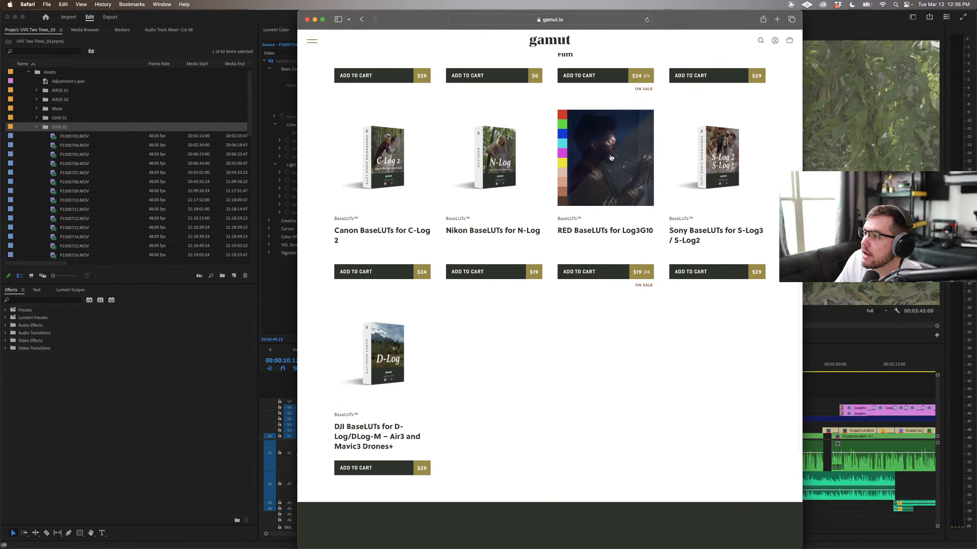
scroll(611, 157, "up", 3)
scroll(704, 228, "up", 3)
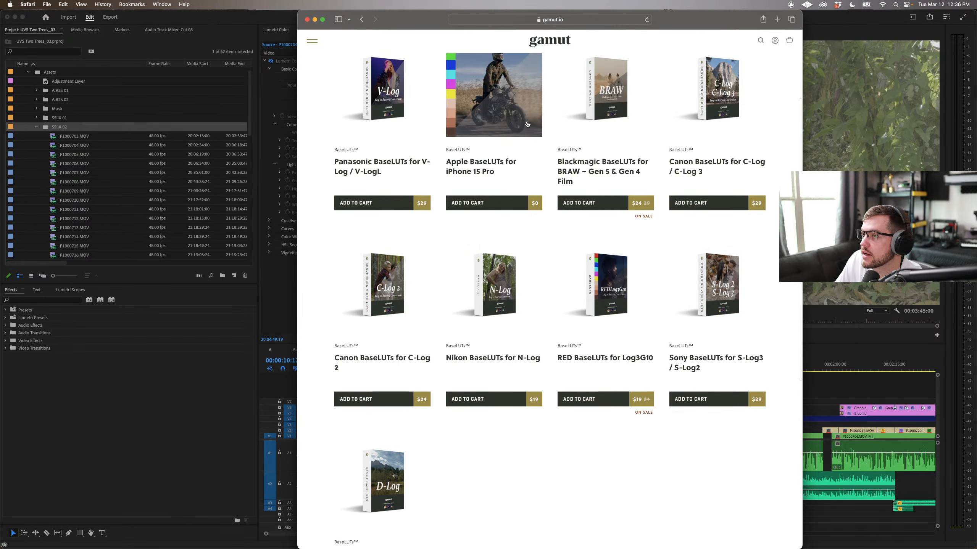
scroll(527, 125, "up", 3)
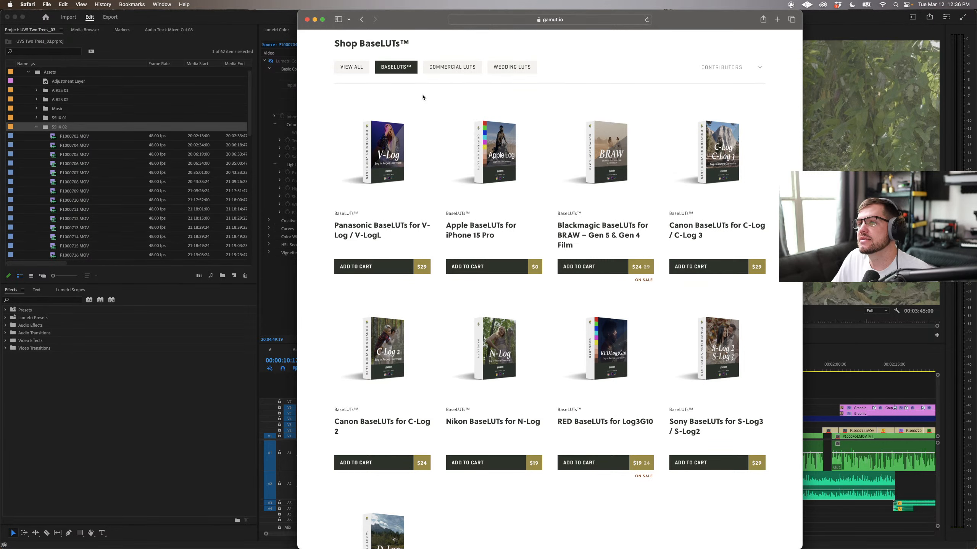
scroll(384, 154, "up", 3)
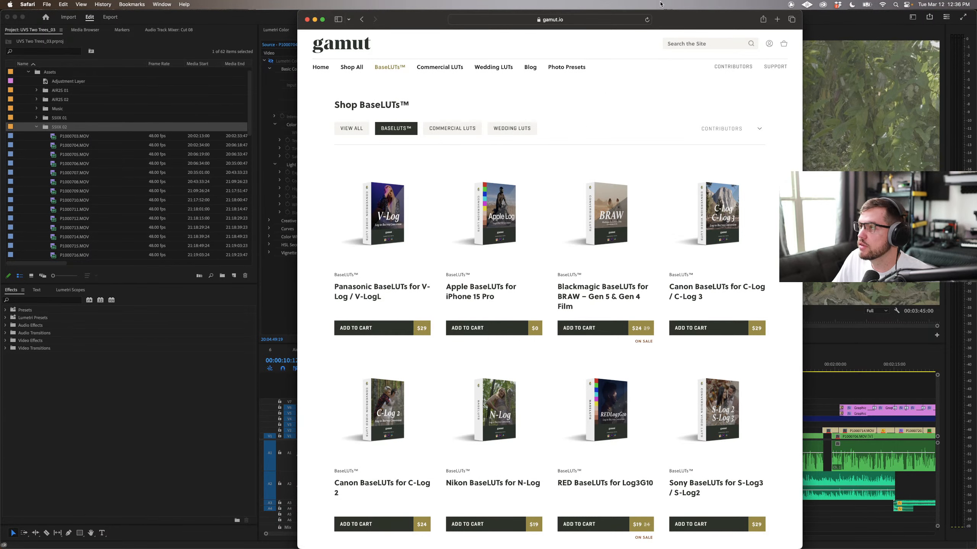
left_click_drag(674, 17, 656, 15)
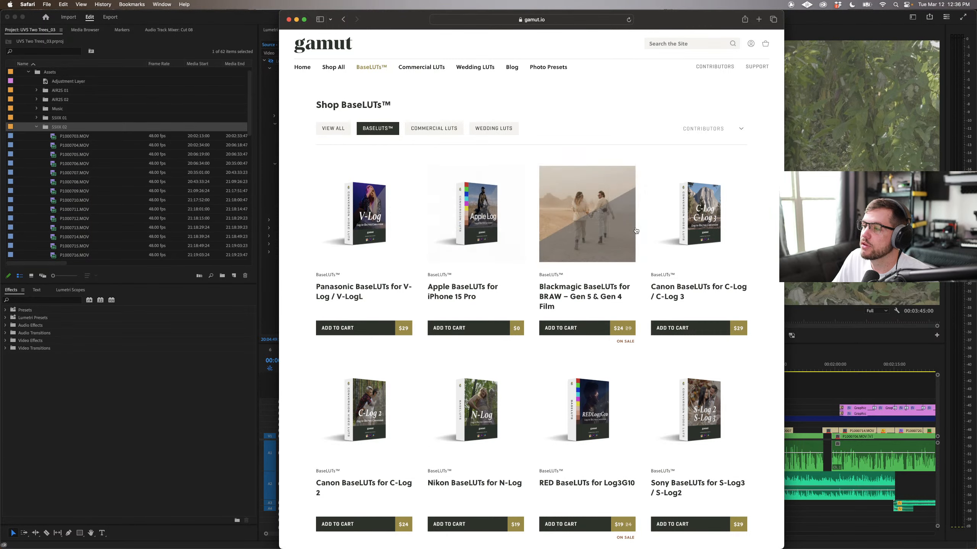
scroll(715, 250, "down", 5)
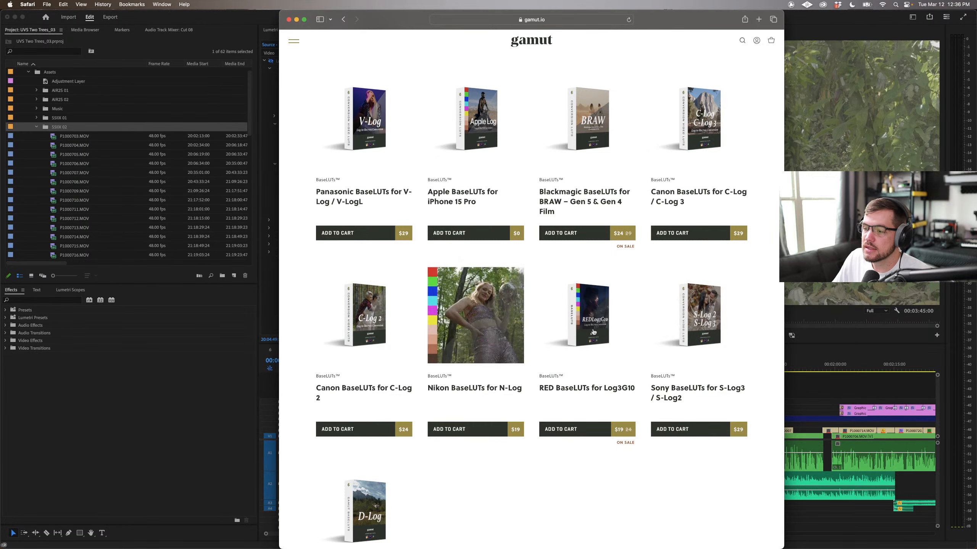
scroll(564, 342, "down", 10)
scroll(561, 342, "up", 15)
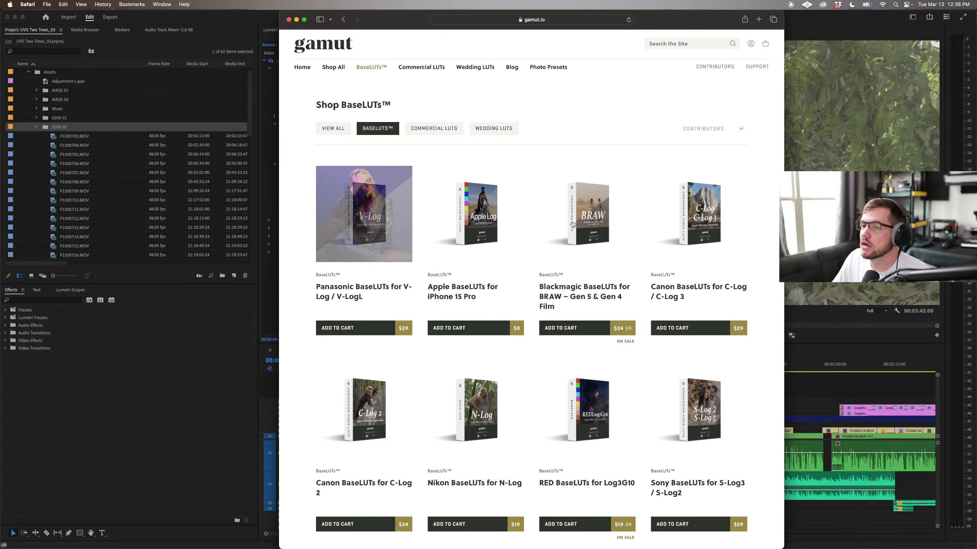
Step: Switch back to Premiere Pro and re-enable the Lumetri Color effect on source clip P1000704.MOV
key("super+Tab")
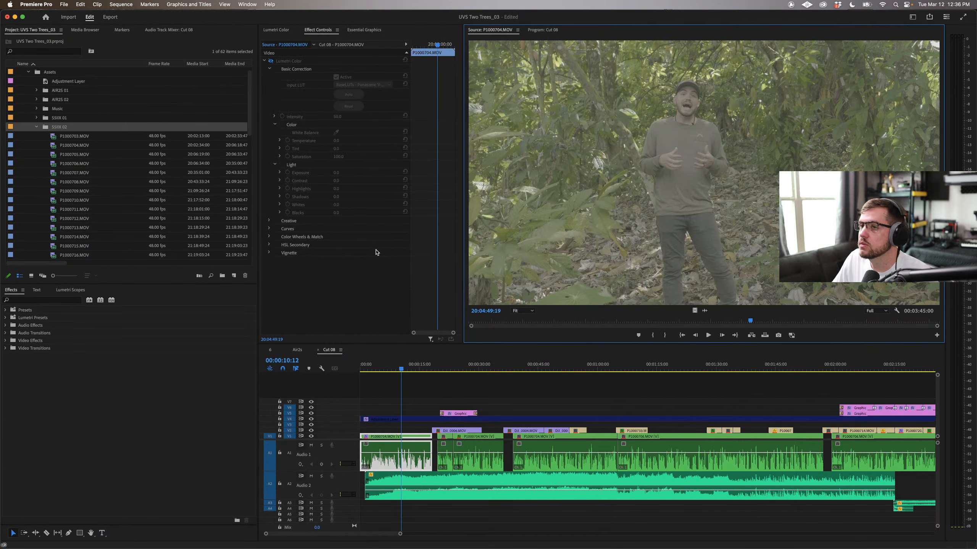
left_click(271, 60)
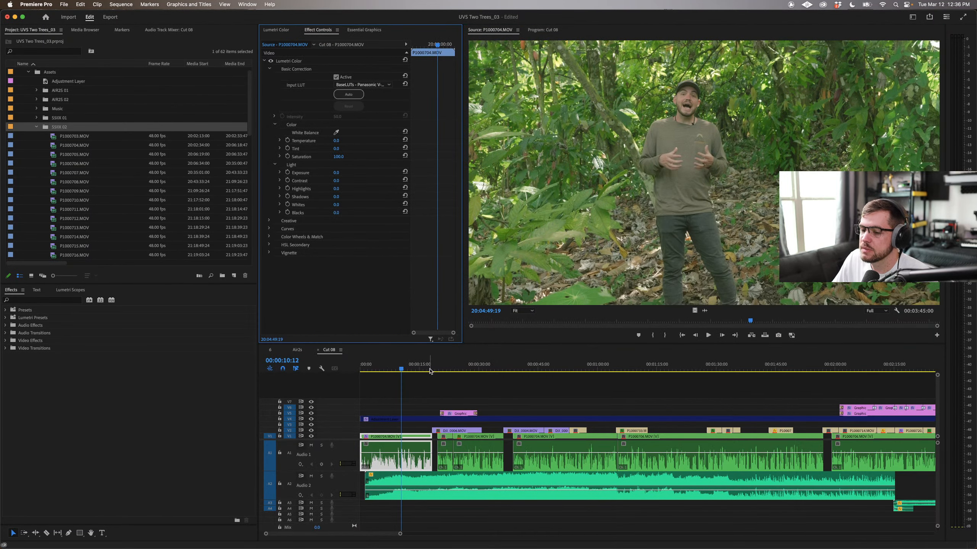
Step: Re-enable the adjustment layer in Cut 08 and compare the image at 00:00:11:07 with and without it, leaving it enabled
left_click(404, 369)
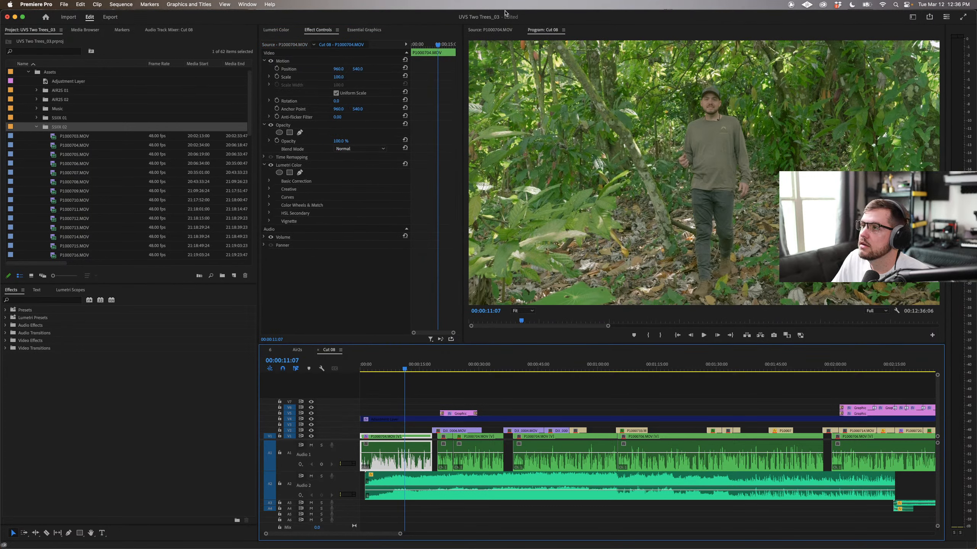
left_click(386, 419)
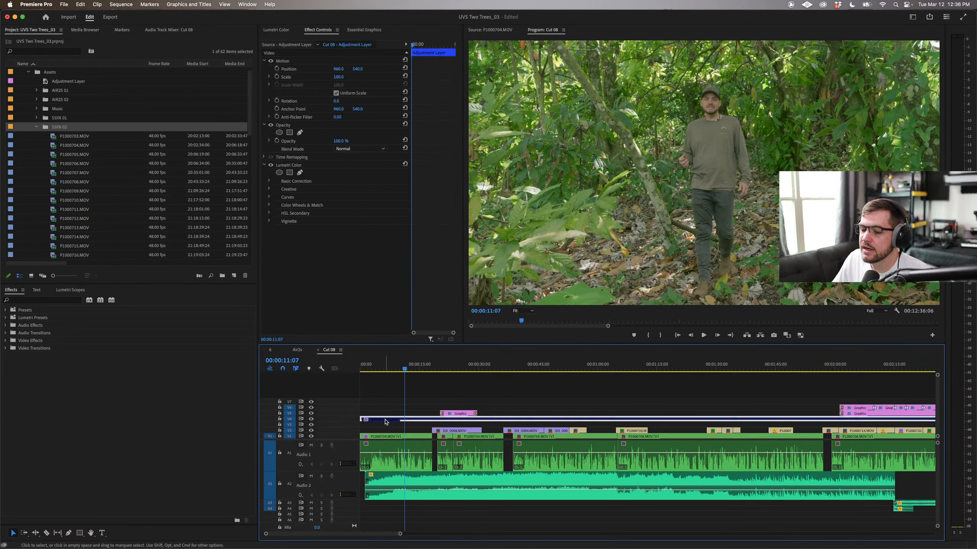
key("shift+super+e")
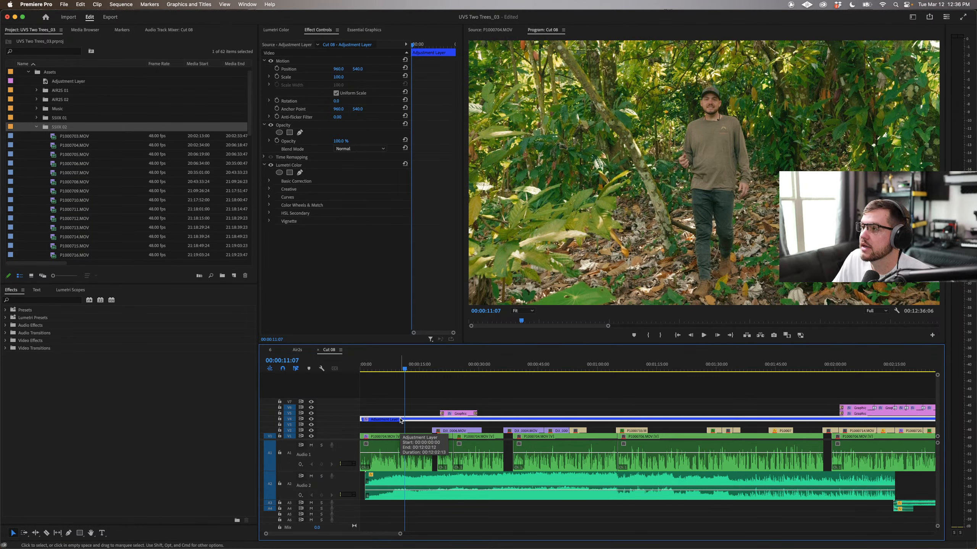
key("shift+super+e")
key("shift+super+e")
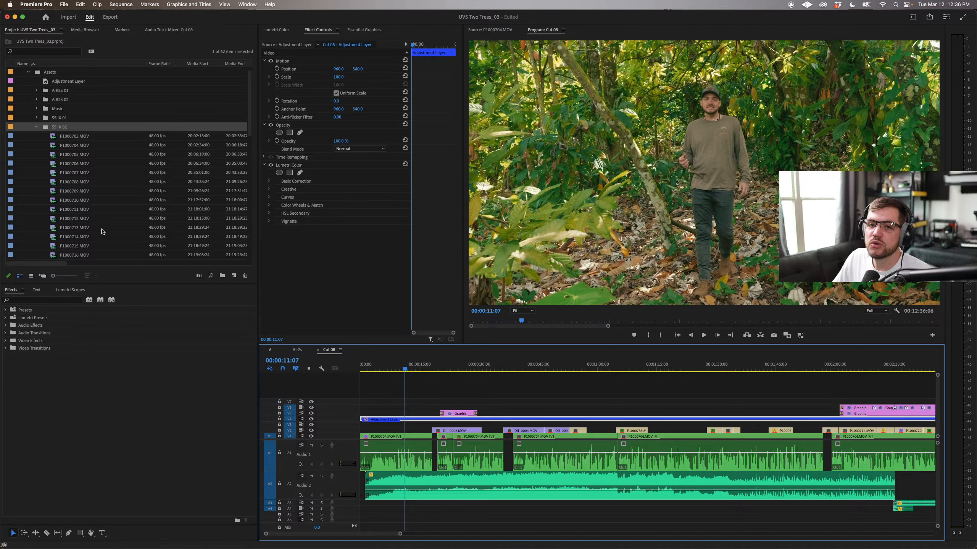
Step: Open source clip P1000703.MOV from the project and search the effects for "lumetri c"
left_click(78, 137)
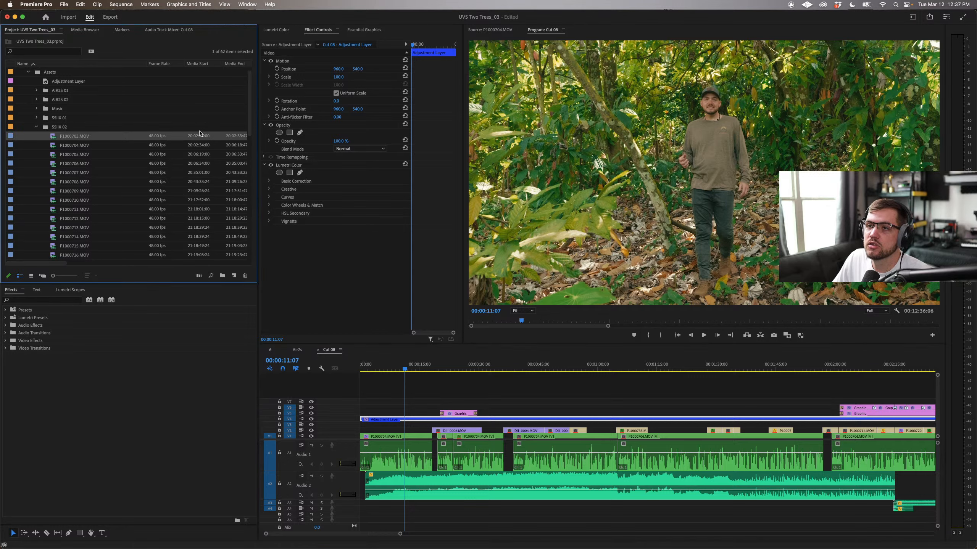
double_click(55, 138)
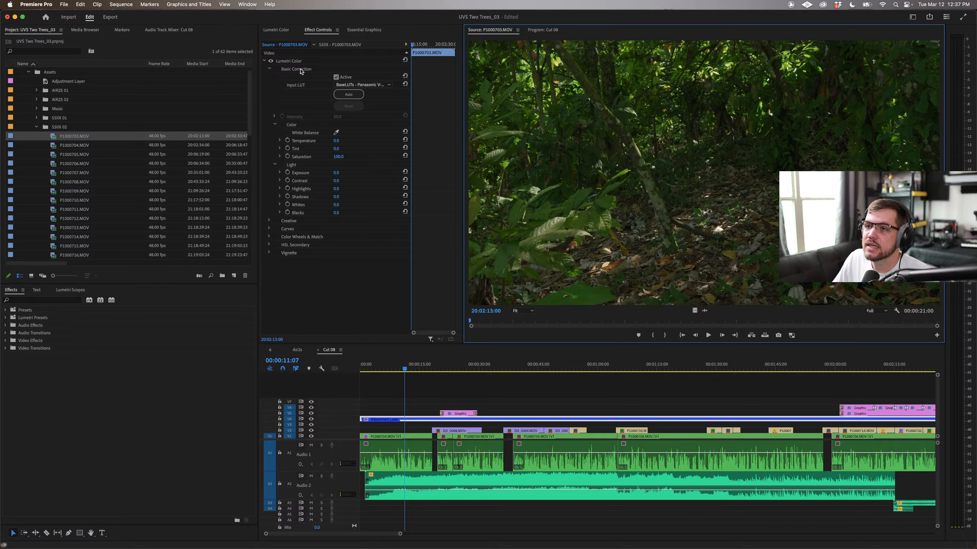
left_click(53, 301)
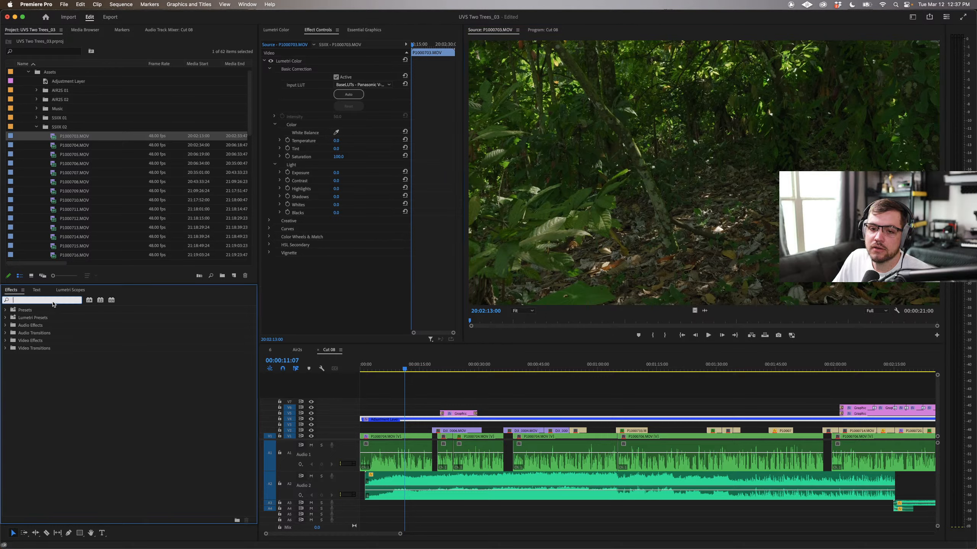
type("lumetri c")
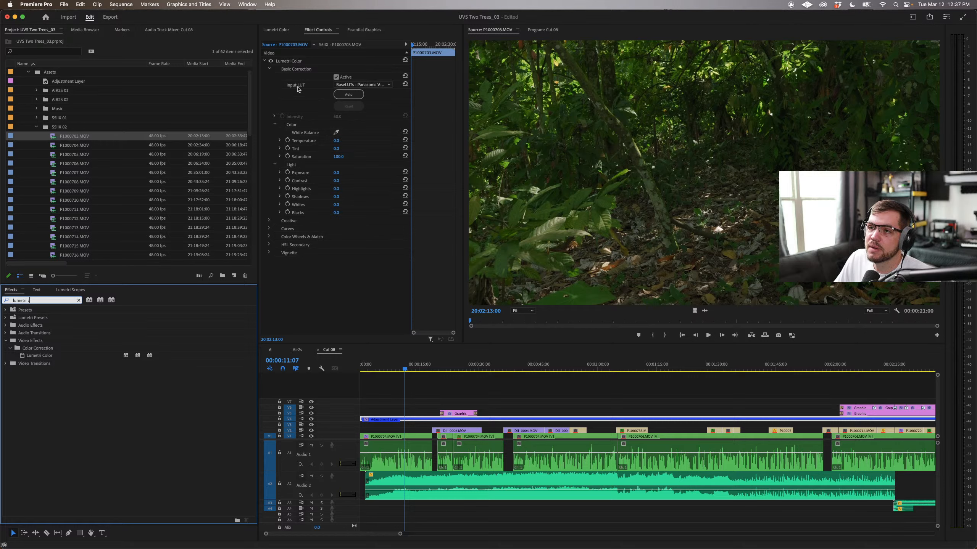
Step: Review the Input LUT options of the Lumetri Color effect on P1000703.MOV and keep the current choice
left_click(350, 85)
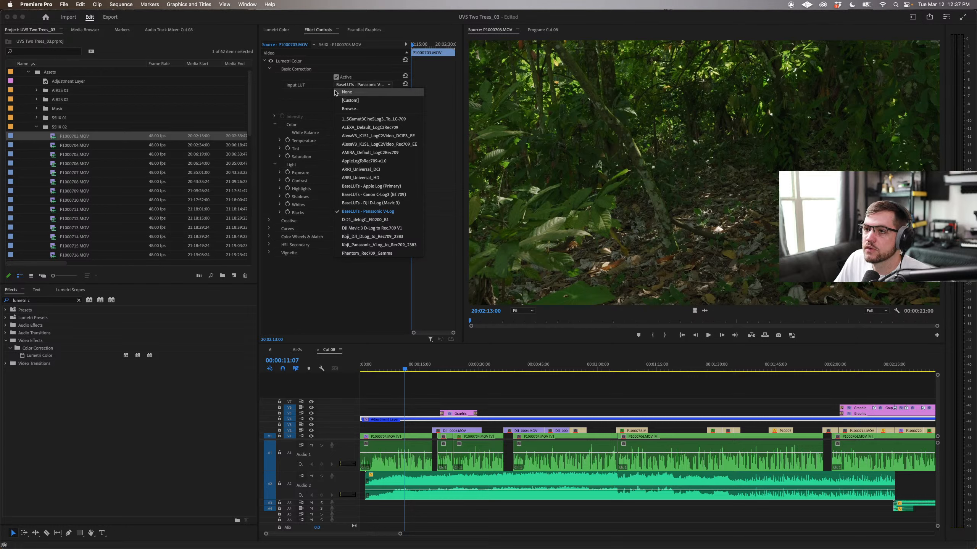
left_click(292, 93)
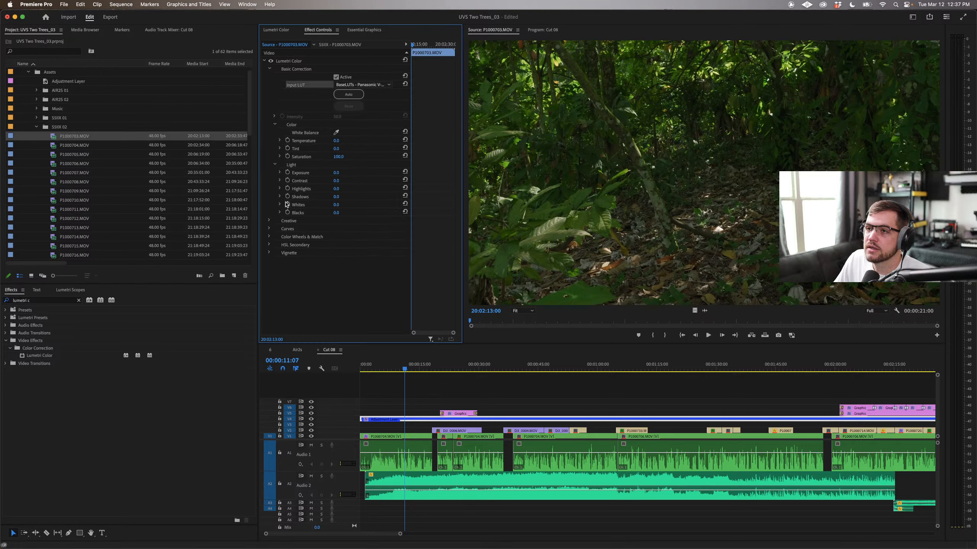
Step: Switch to Finder and show the package contents of the Adobe Premiere Pro 2024 application from its Applications folder
left_click(224, 540)
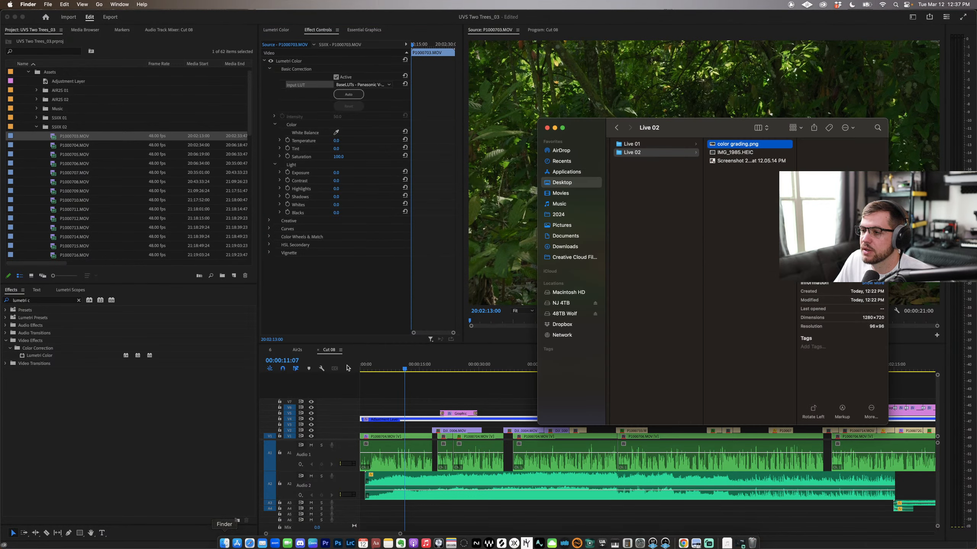
left_click(588, 173)
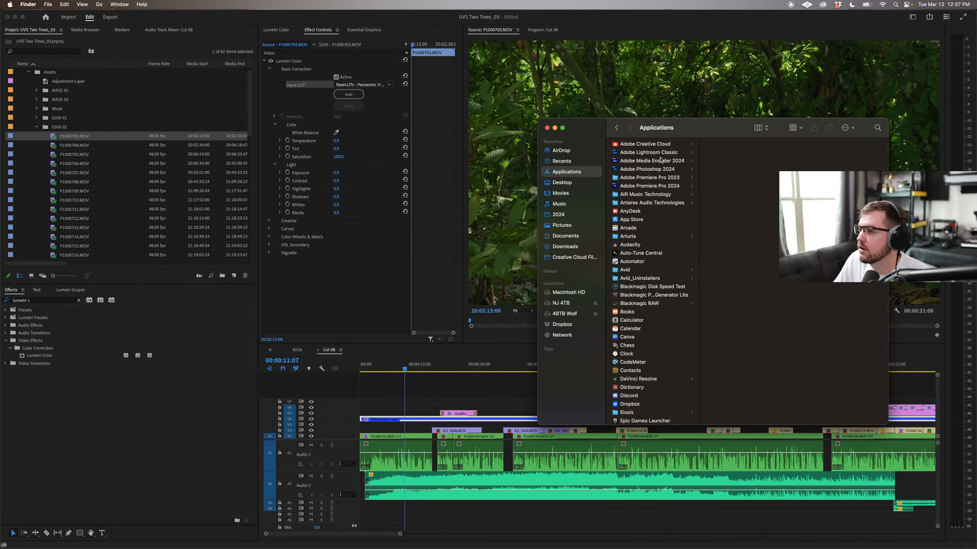
left_click(648, 188)
left_click_drag(684, 132, 484, 151)
right_click(524, 163)
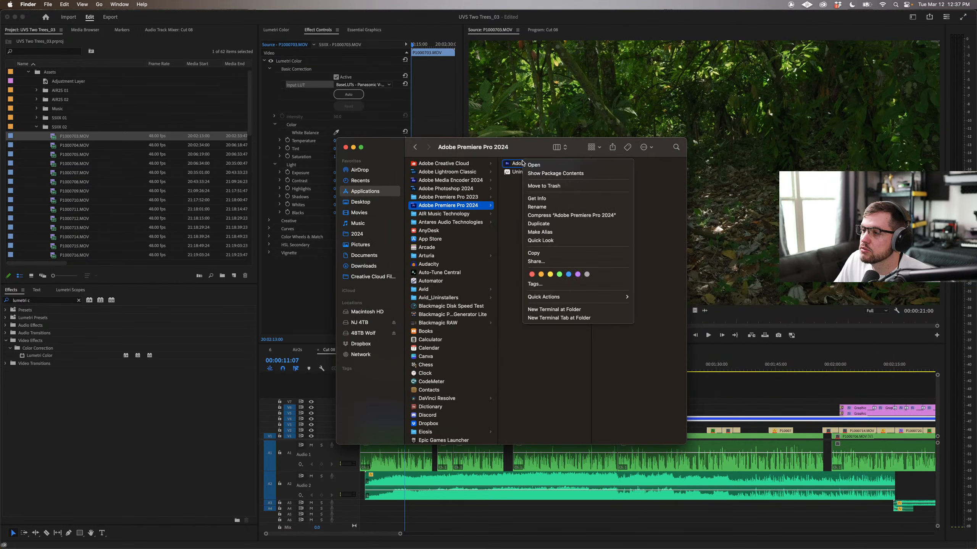
left_click(541, 173)
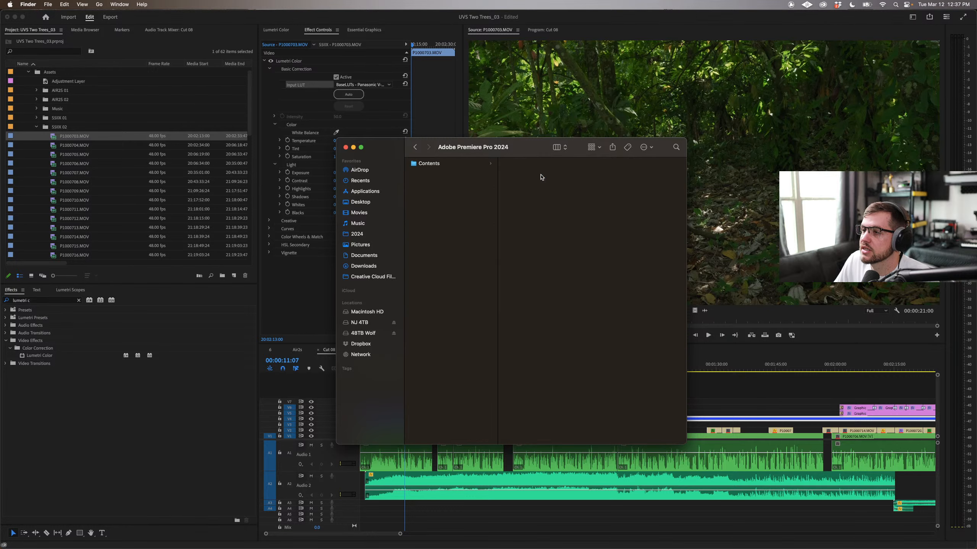
Step: Browse to Contents > Lumetri > LUTs inside the package and view the Creative, Legacy and Technical folders
left_click(441, 163)
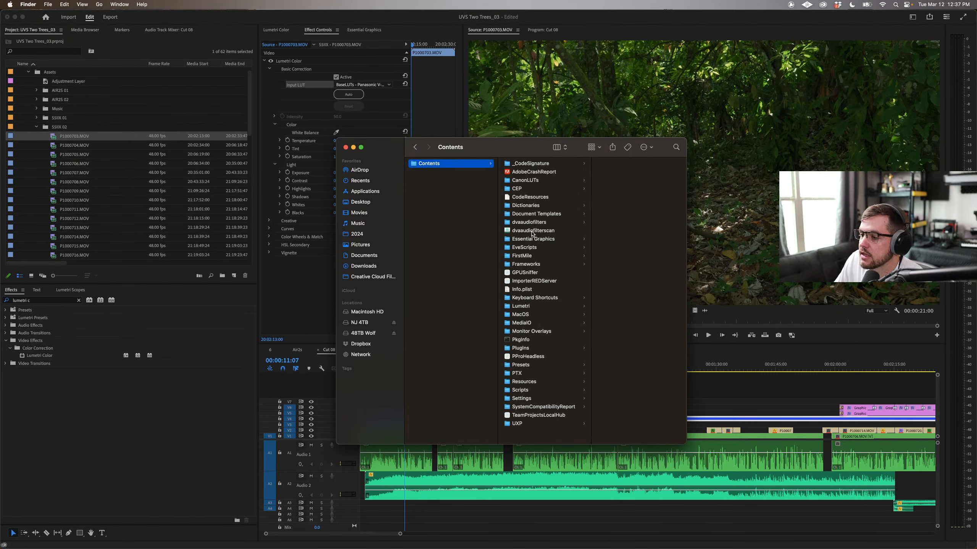
left_click(539, 306)
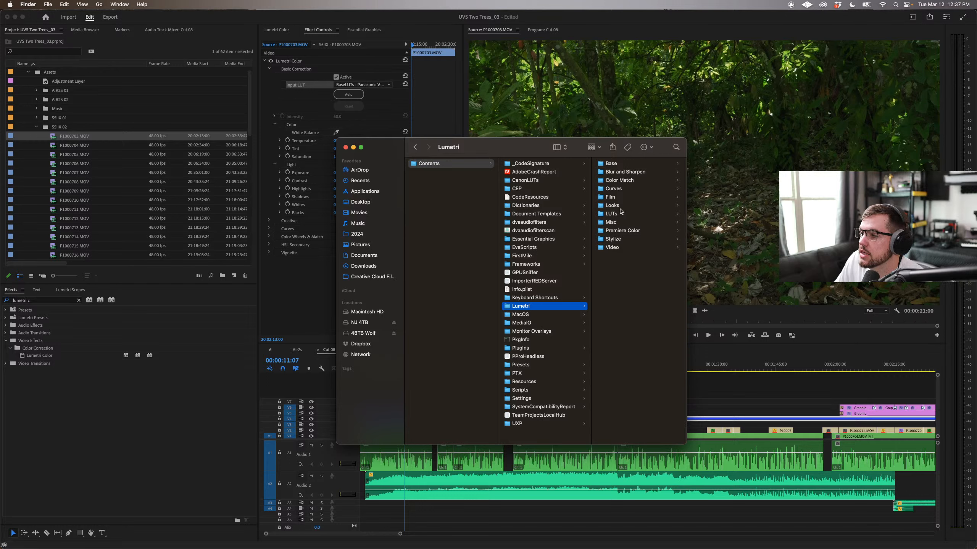
left_click(623, 215)
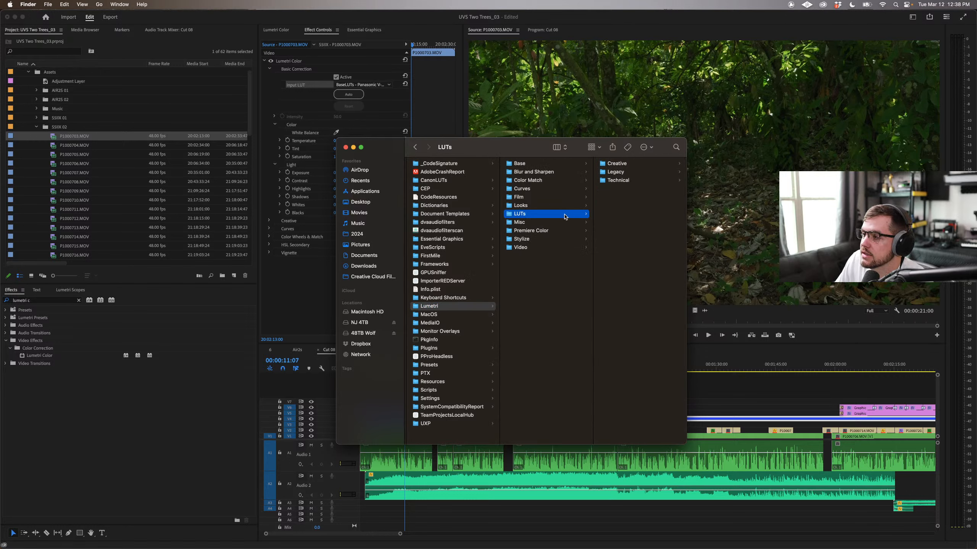
left_click(641, 164)
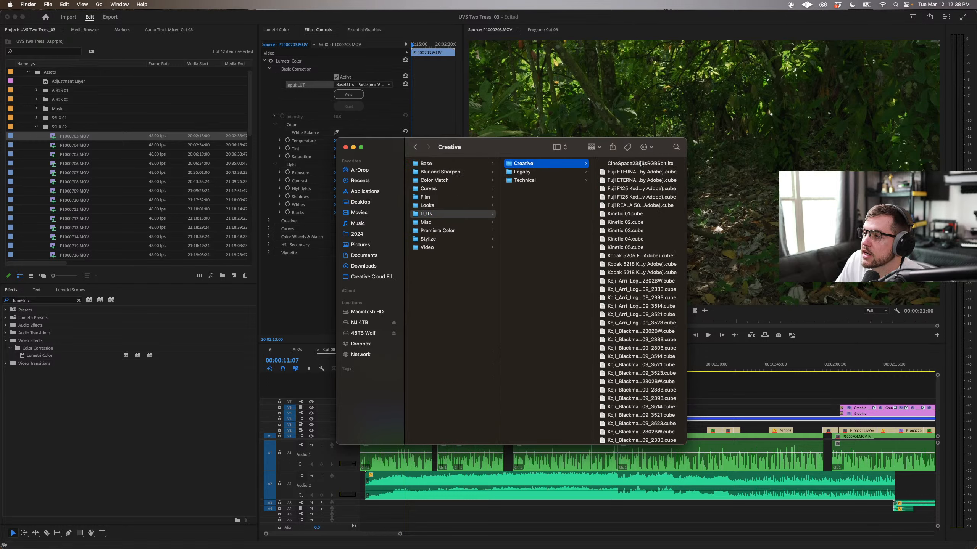
left_click(556, 175)
left_click(556, 181)
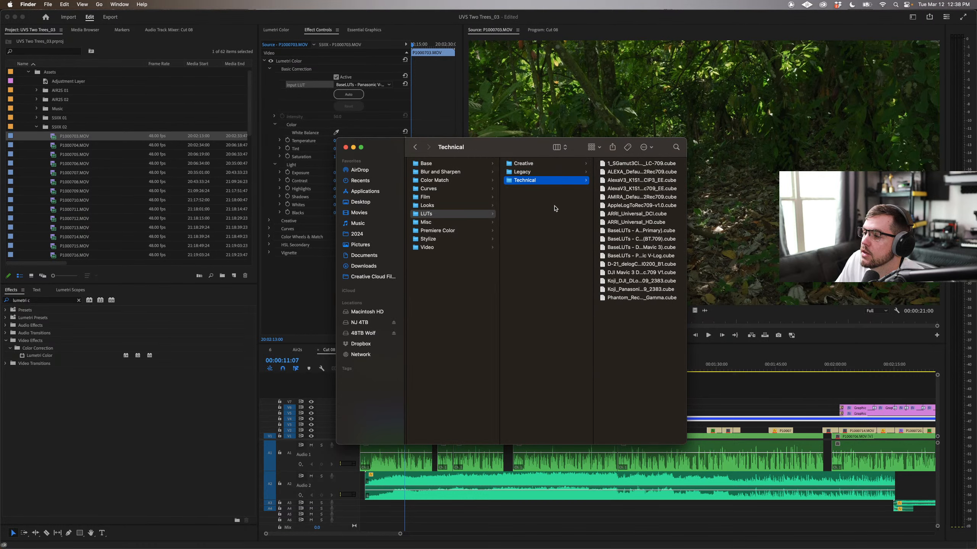
Step: Switch to Premiere Pro and view the Input LUT options of P1000703.MOV, keeping the current choice
left_click(428, 75)
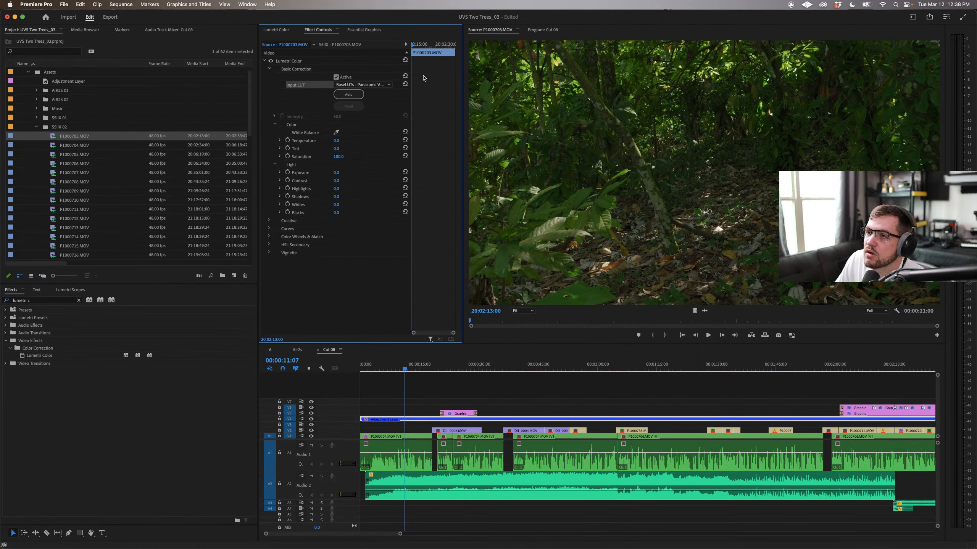
left_click(353, 86)
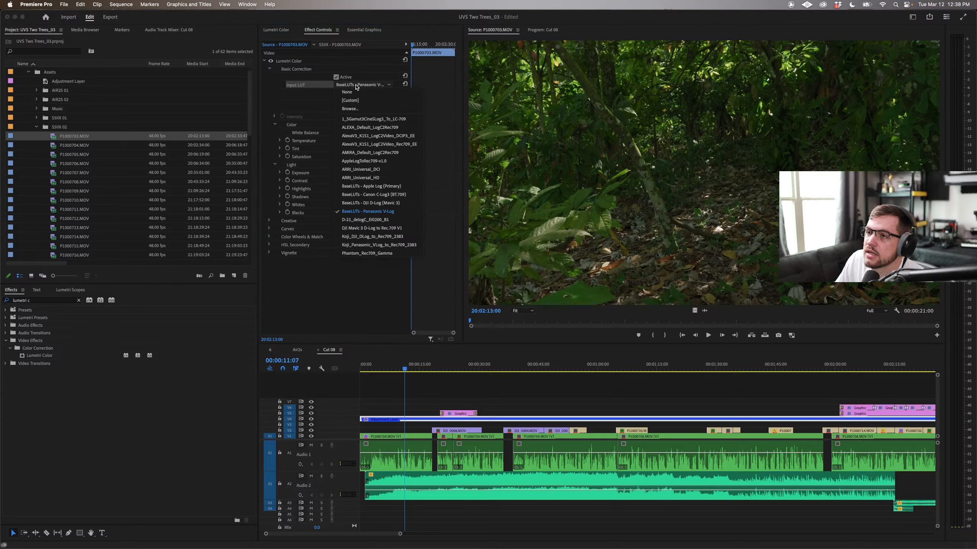
left_click(356, 85)
Step: Switch back to Finder and look through the LUT files in the Creative folder
key("super+Tab")
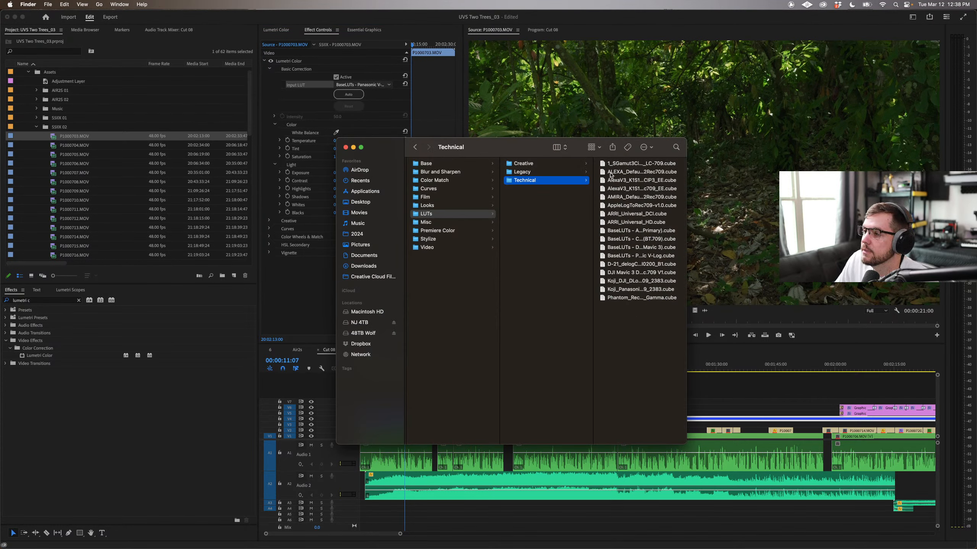
left_click(564, 164)
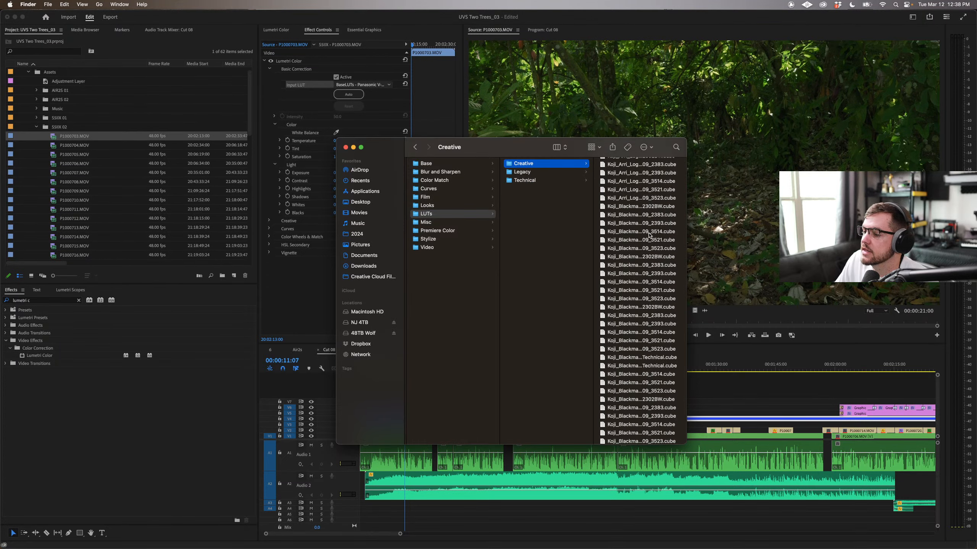
scroll(649, 235, "down", 5)
scroll(649, 235, "down", 15)
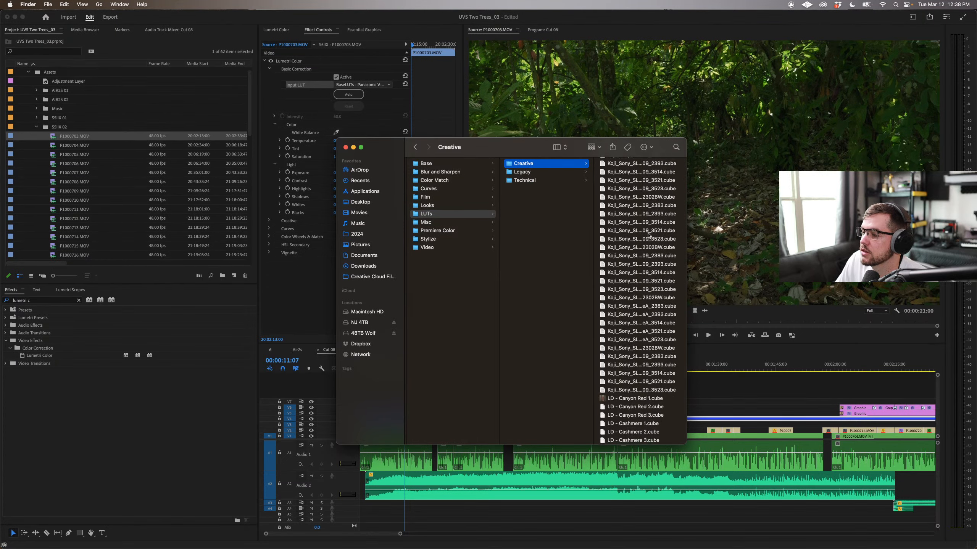
scroll(647, 238, "up", 15)
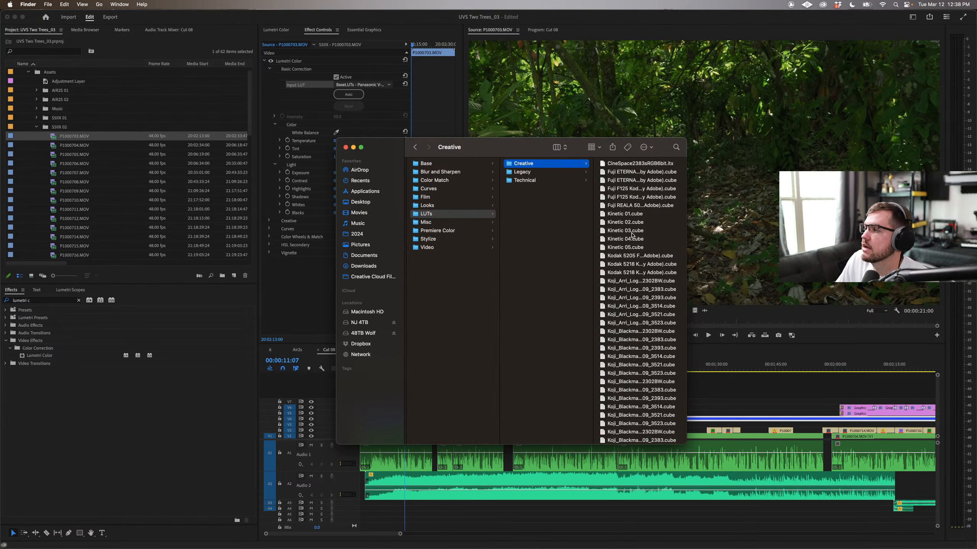
Step: Return to Premiere Pro and recheck the Input LUT options in Basic Correction without changing the selection
key("super+Tab")
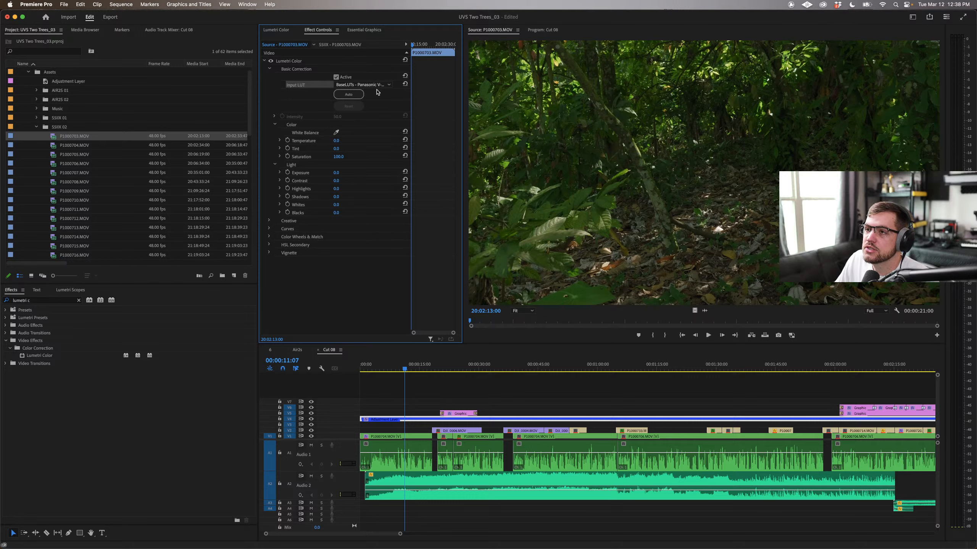
left_click(365, 85)
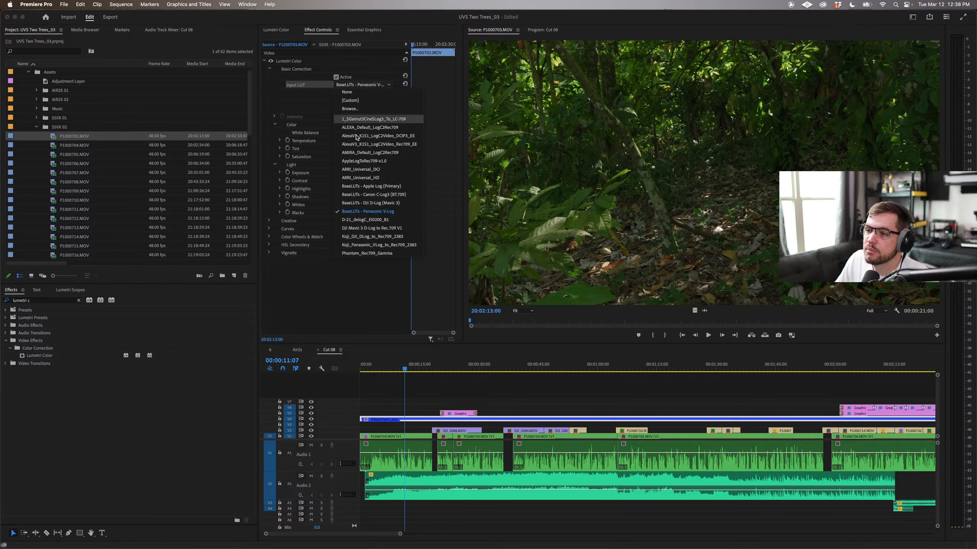
left_click(365, 85)
Step: Switch to Finder, retrace the folder path from Contents through Lumetri and LUTs to Creative, and examine its cube files
key("super+Tab")
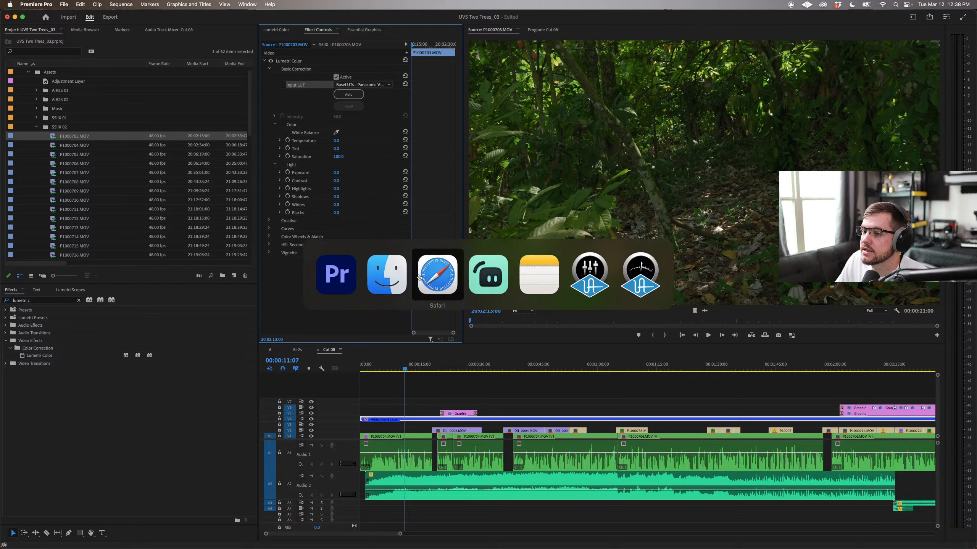
scroll(502, 189, "left", 5)
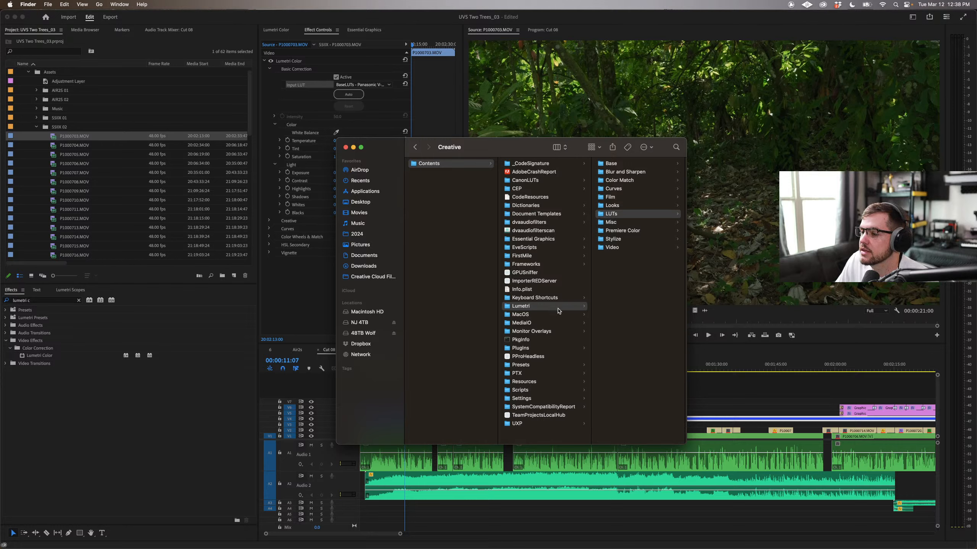
scroll(558, 311, "right", 5)
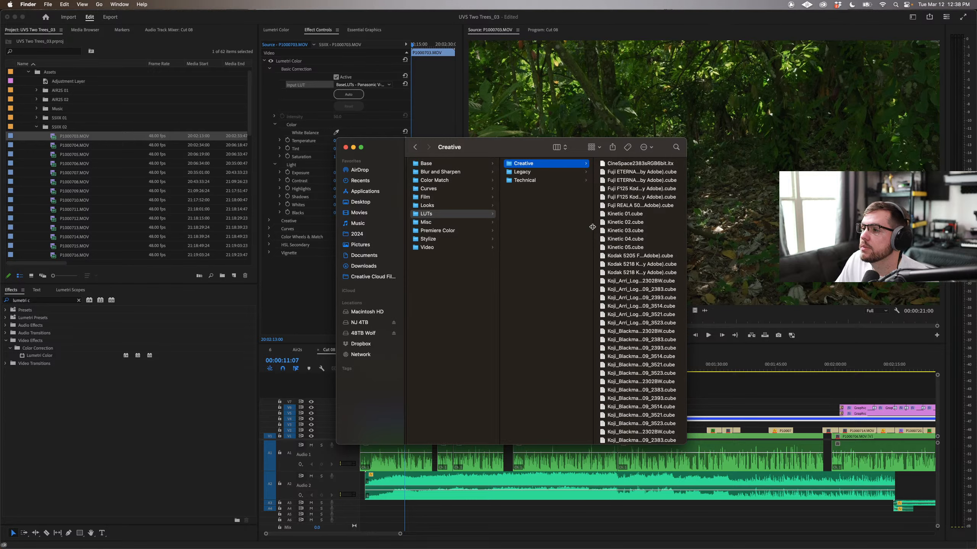
scroll(631, 235, "down", 15)
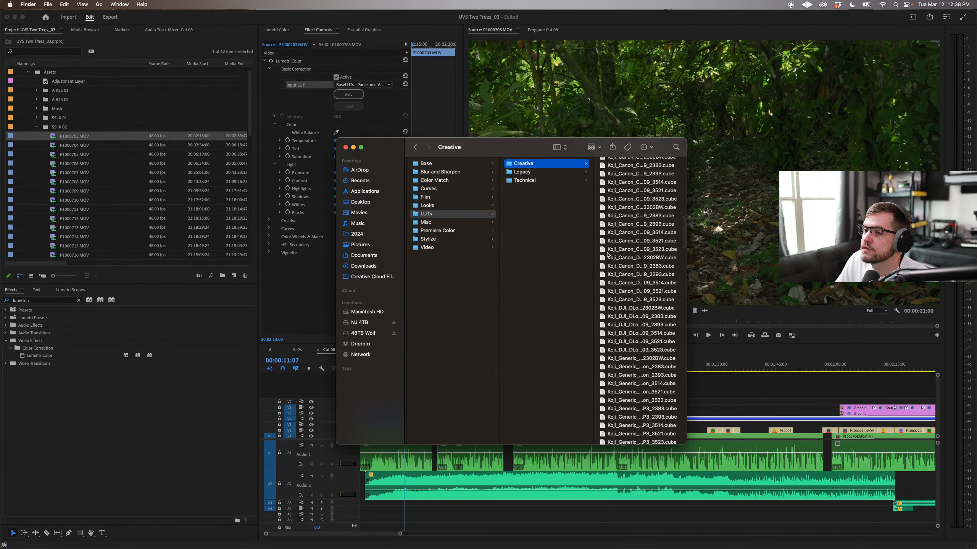
Step: Switch to Premiere Pro and review the Input LUT and Creative Look options on P1000703.MOV, keeping the Look at None
key("super+Tab")
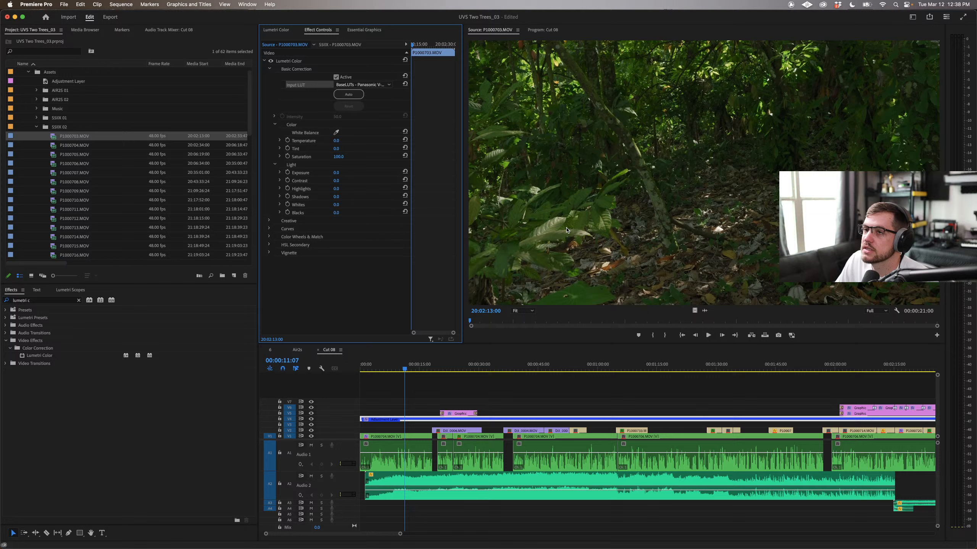
left_click(362, 85)
left_click(365, 88)
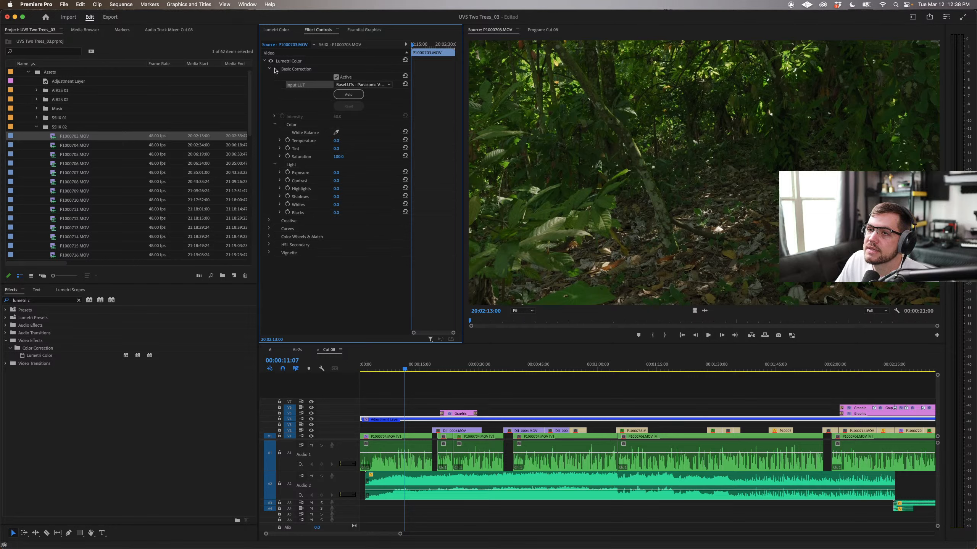
left_click(269, 221)
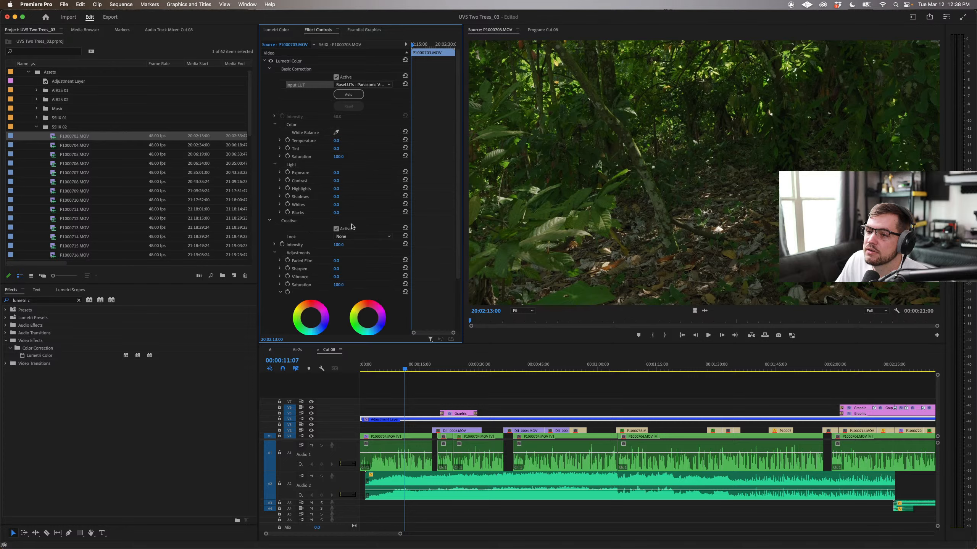
left_click(363, 236)
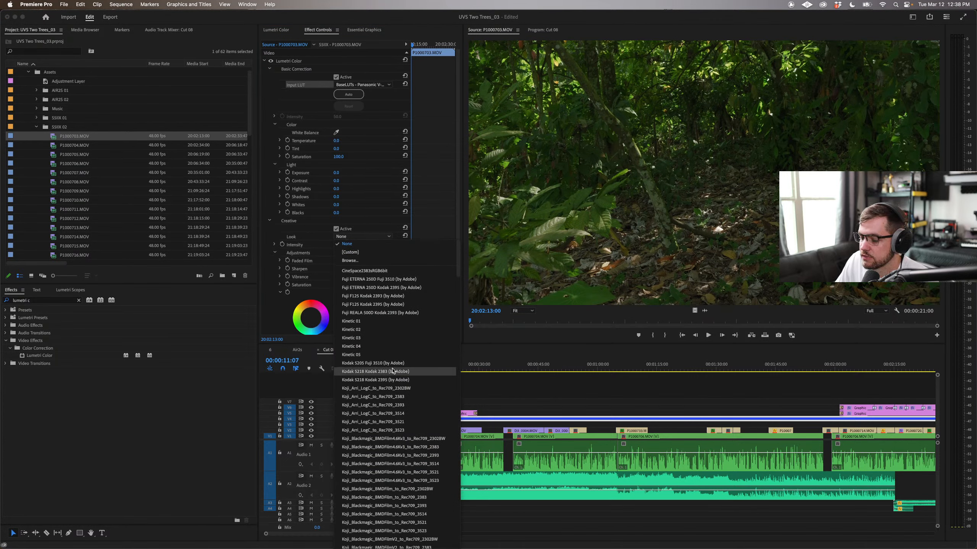
left_click(304, 238)
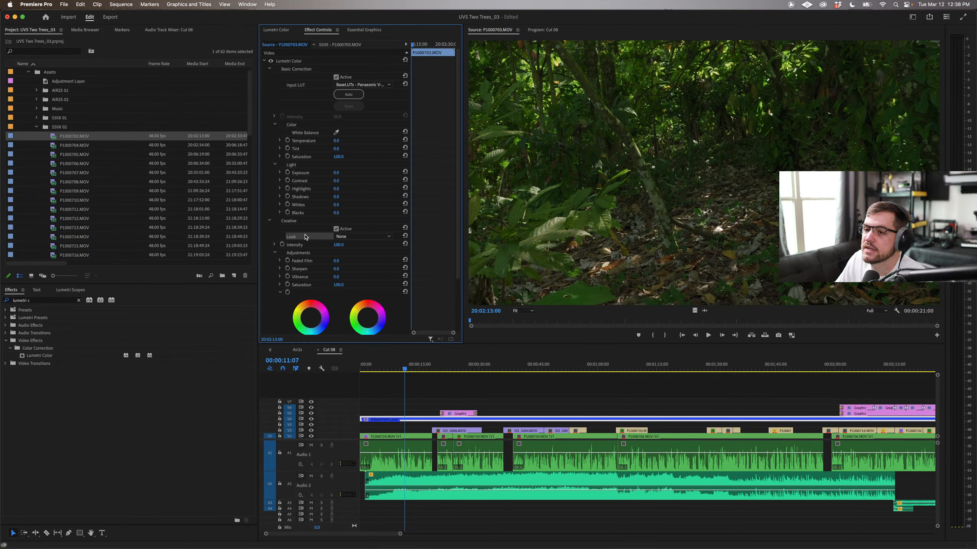
left_click(269, 221)
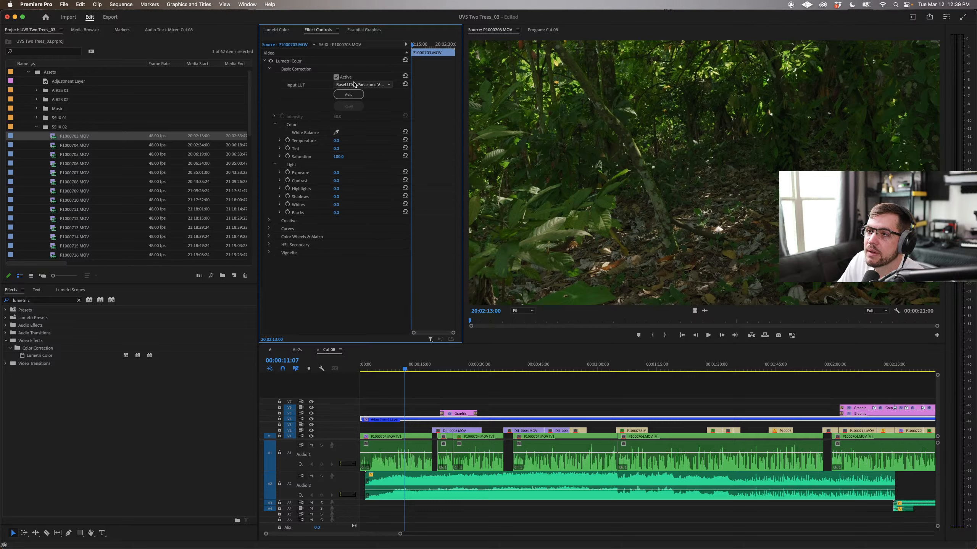
Step: Check the Save Preset option for the Lumetri Color effect on P1000703.MOV without saving a preset
right_click(300, 61)
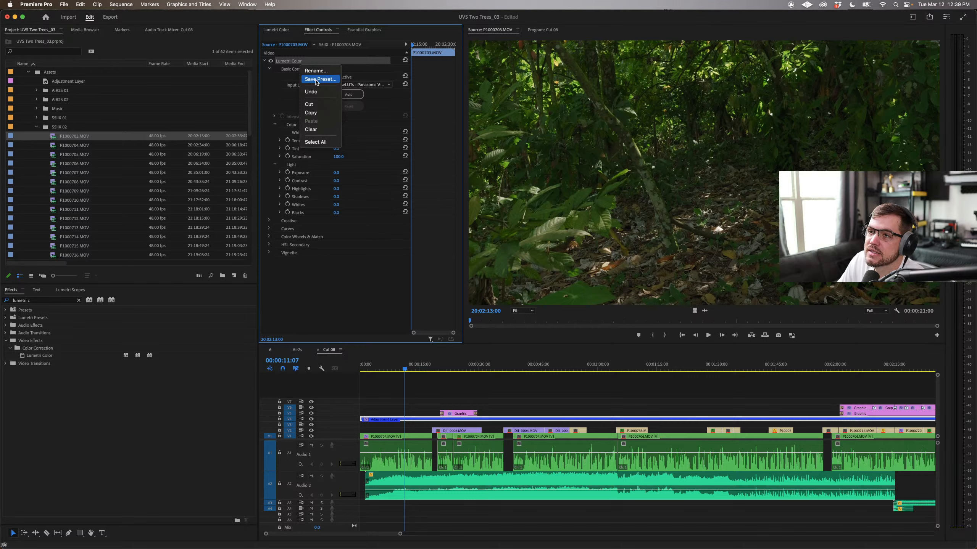
left_click(294, 61)
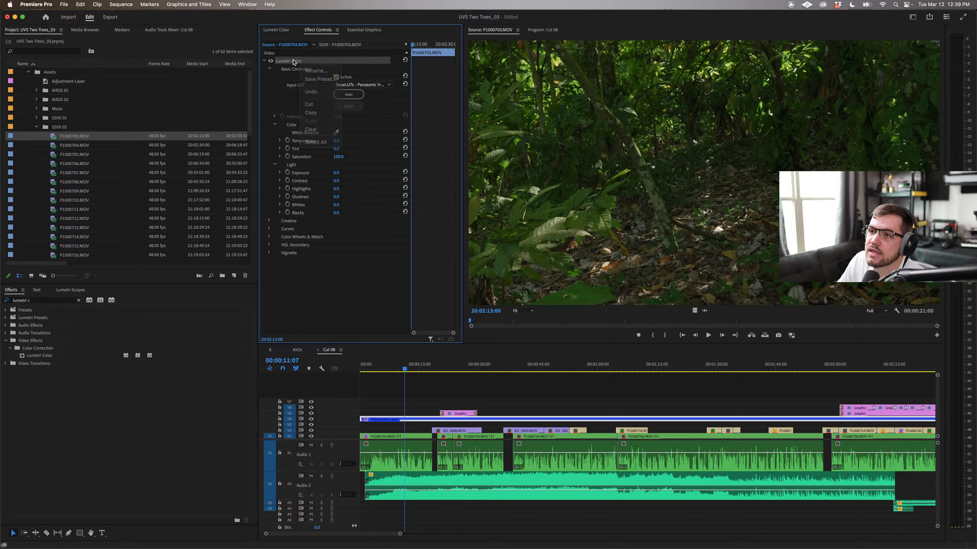
Step: Search the effects for "v", try applying the BaseLUT Panasonic V-Log preset to source clip P1000703.MOV, and clear the search
left_click(79, 300)
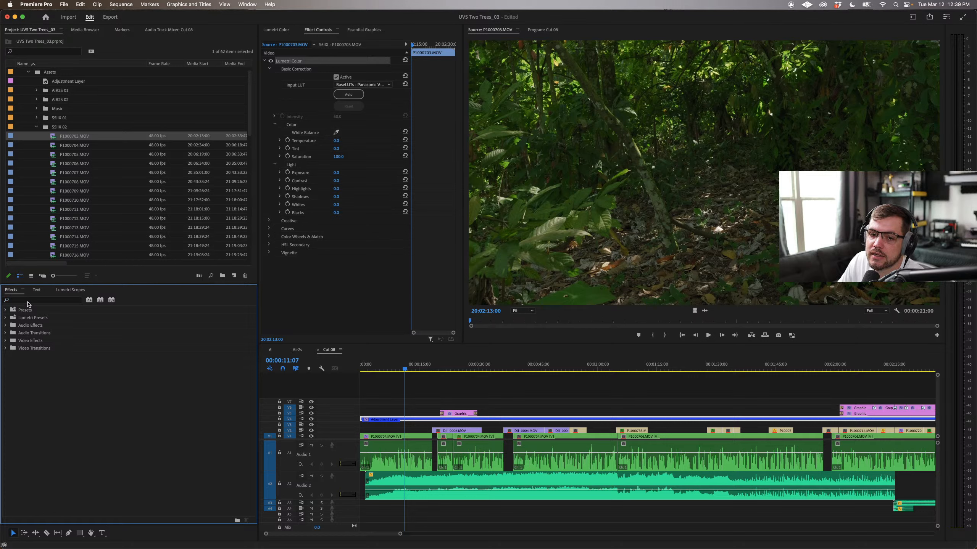
left_click(28, 303)
type("v")
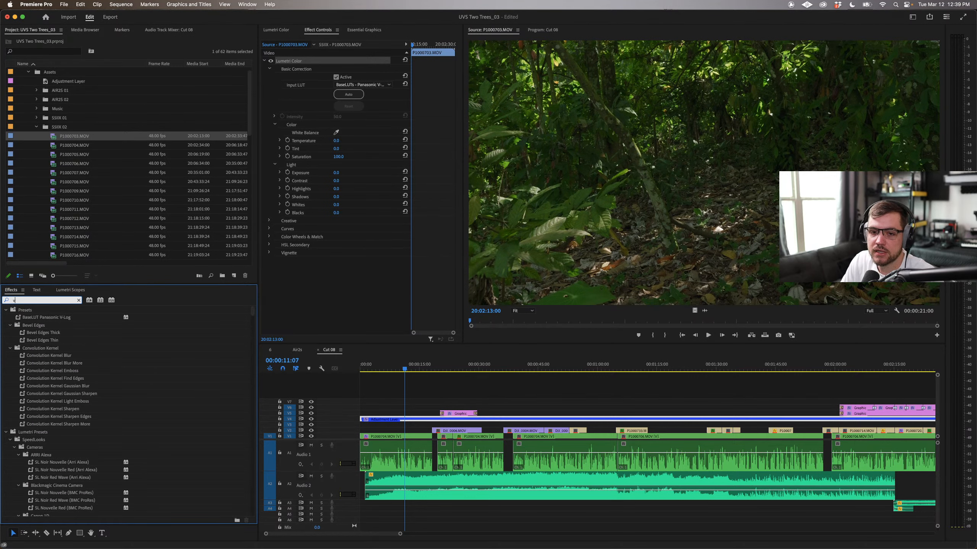
left_click(56, 319)
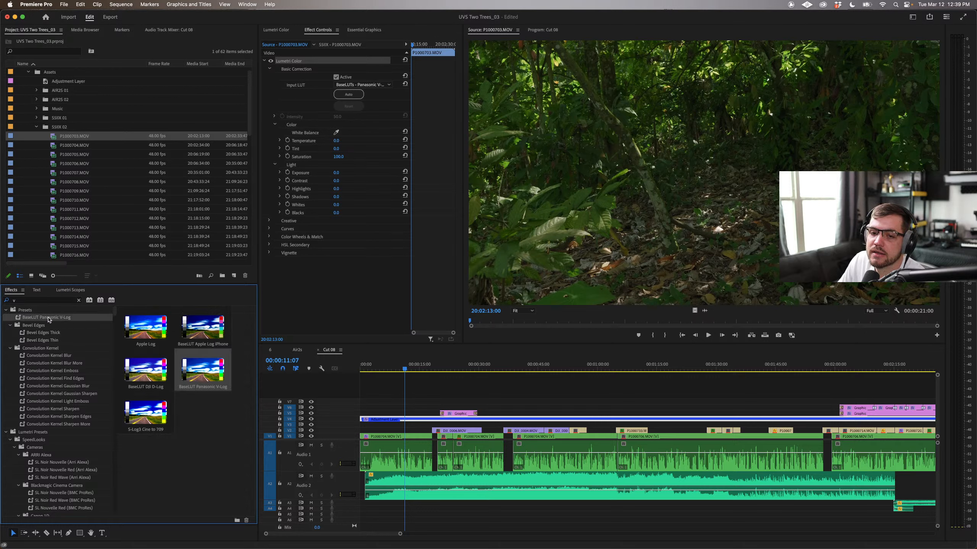
left_click_drag(48, 318, 65, 134)
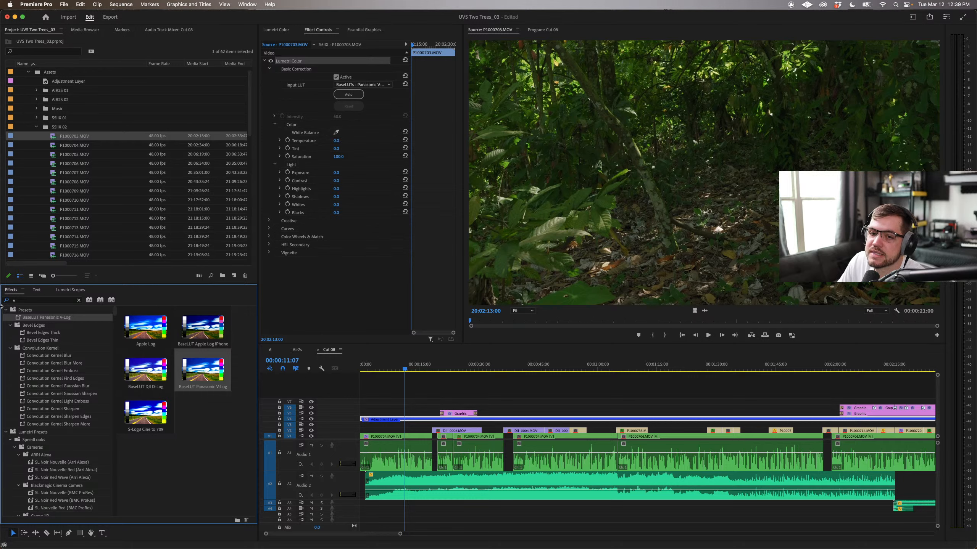
left_click(79, 301)
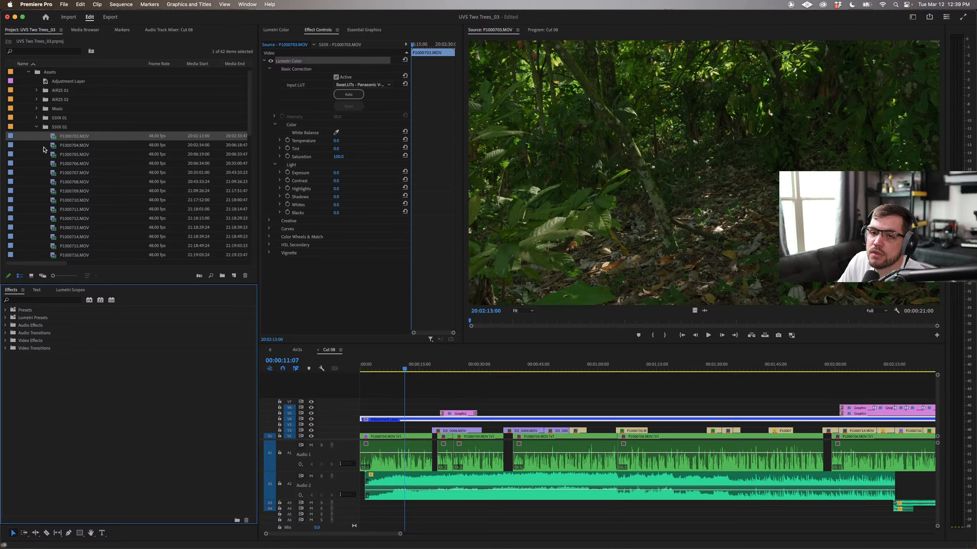
Step: Open source clip P1000704.MOV from the SSXX 02 bin
double_click(85, 145)
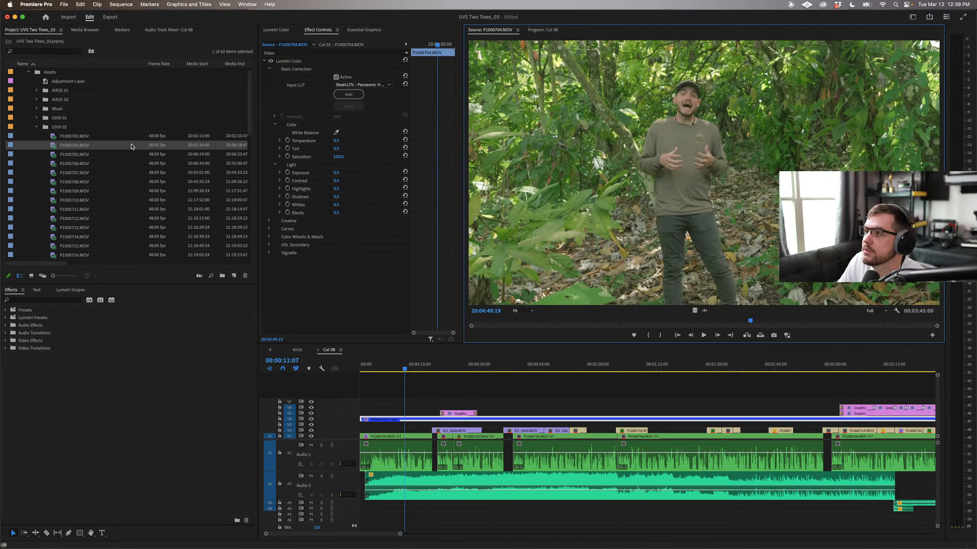
Step: Open source clip P1000706.MOV, and select clips P1000703.MOV through P1000713.MOV in the SSXX 02 bin
double_click(57, 168)
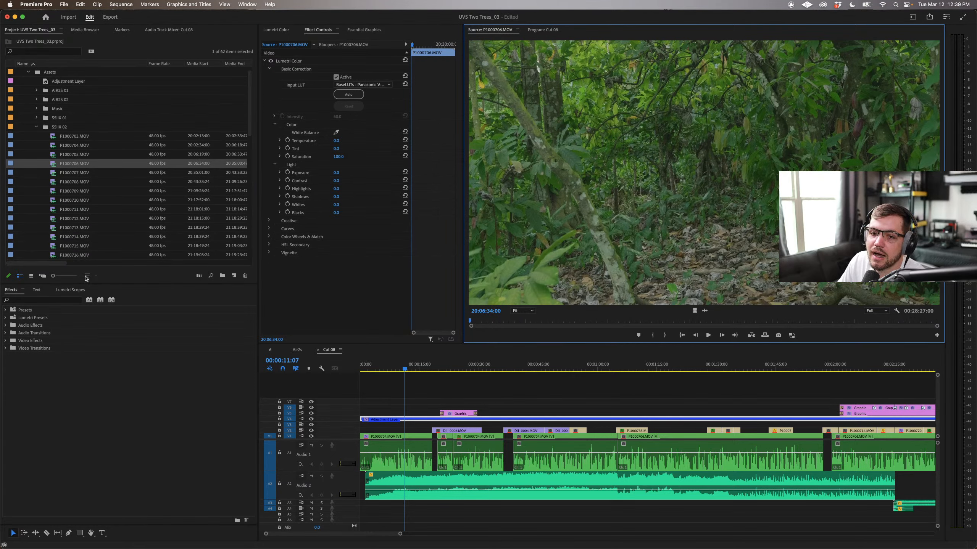
left_click(76, 227)
left_click(76, 136, "shift")
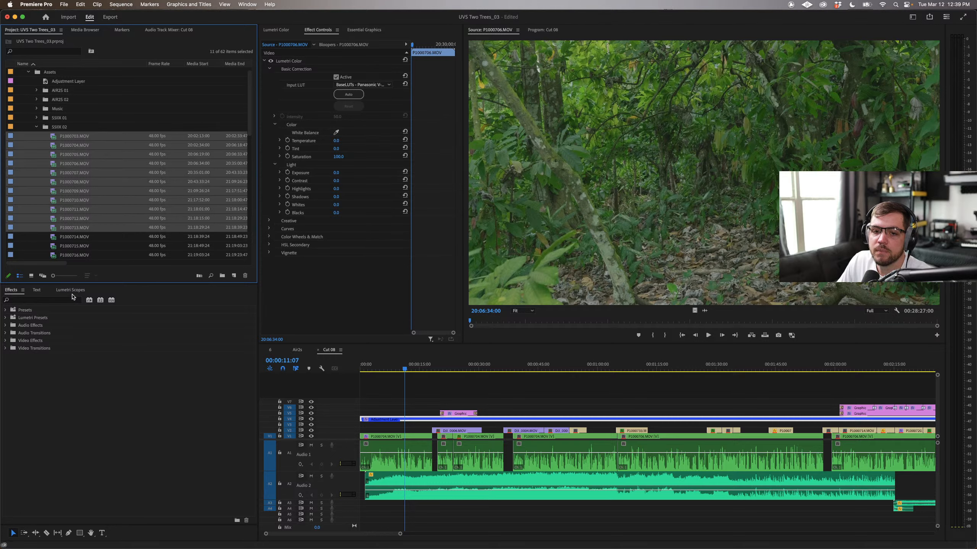
Step: Search the effects for "v", pick the BaseLUT Panasonic V-Log preset, and clear the search
left_click(68, 299)
type("v")
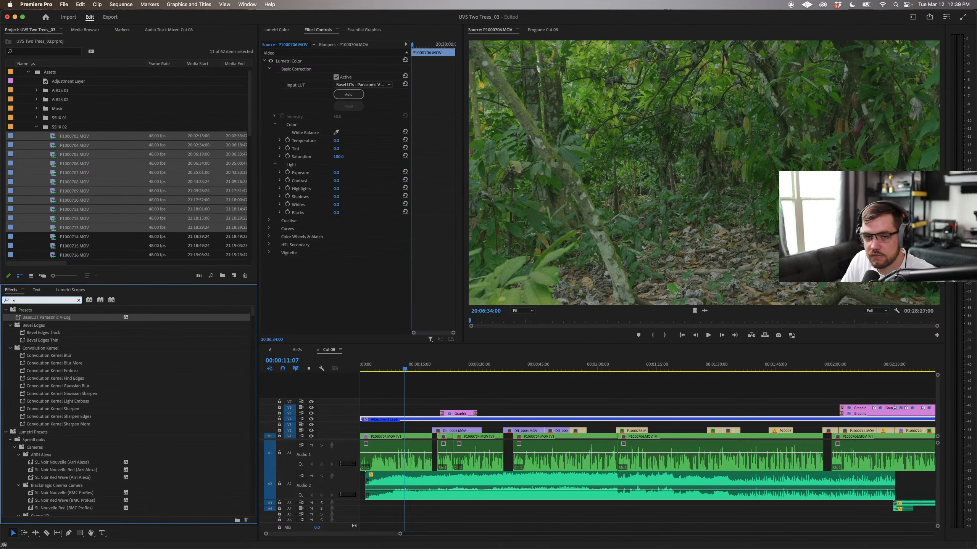
mouse_move(65, 319)
left_mouse_down()
mouse_move(83, 188)
mouse_move(60, 318)
left_mouse_up()
left_click(79, 301)
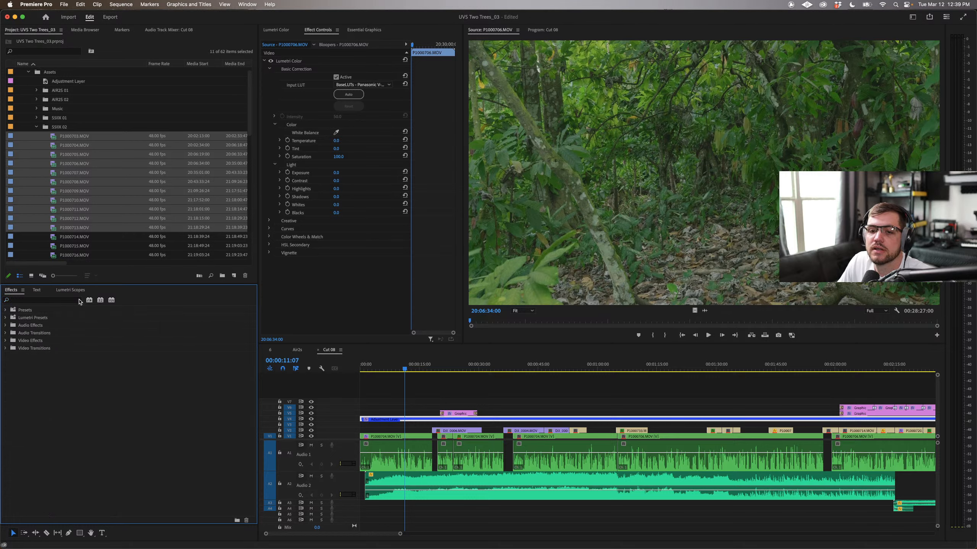
Step: Collapse the SSXX 02 bin and the Lumetri Color effect of source clip P1000706.MOV
left_click(58, 128)
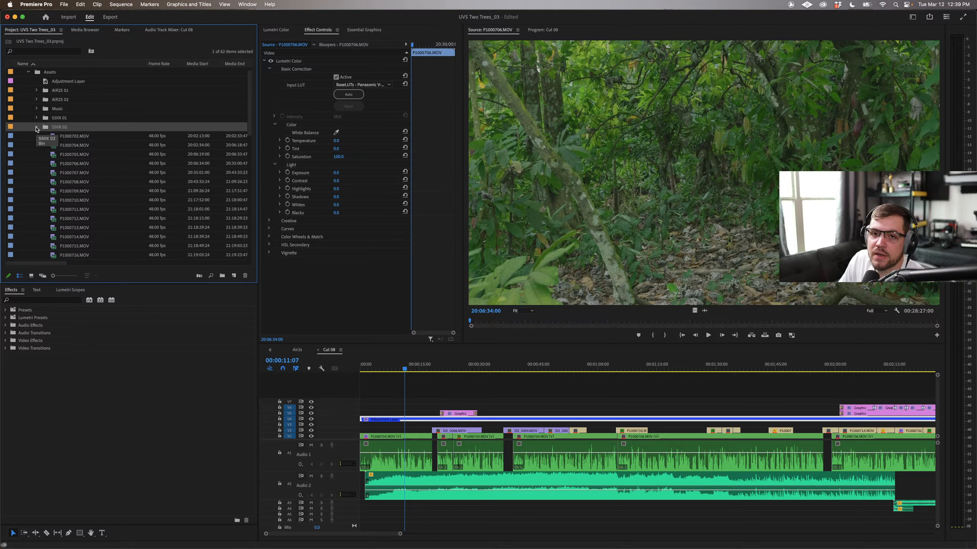
left_click(36, 127)
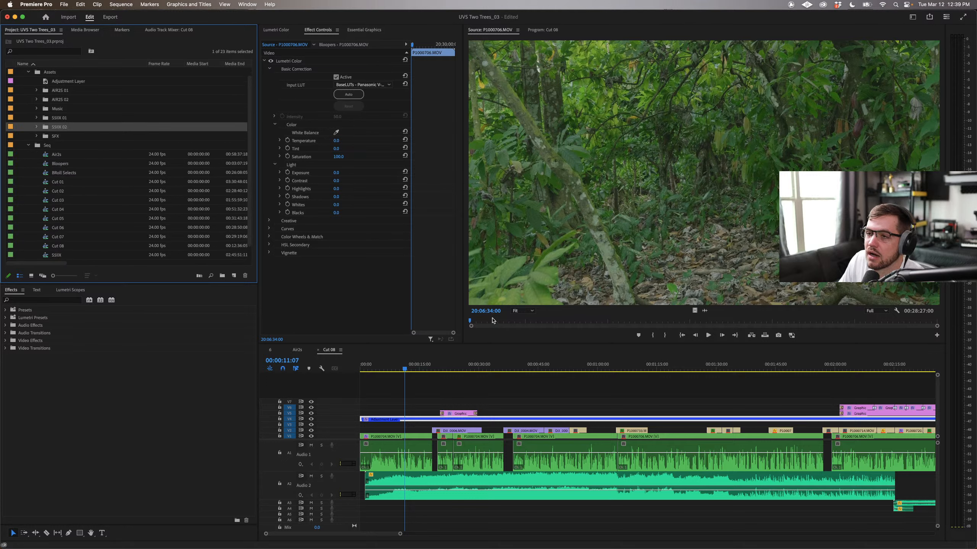
scroll(50, 133, "up", 1)
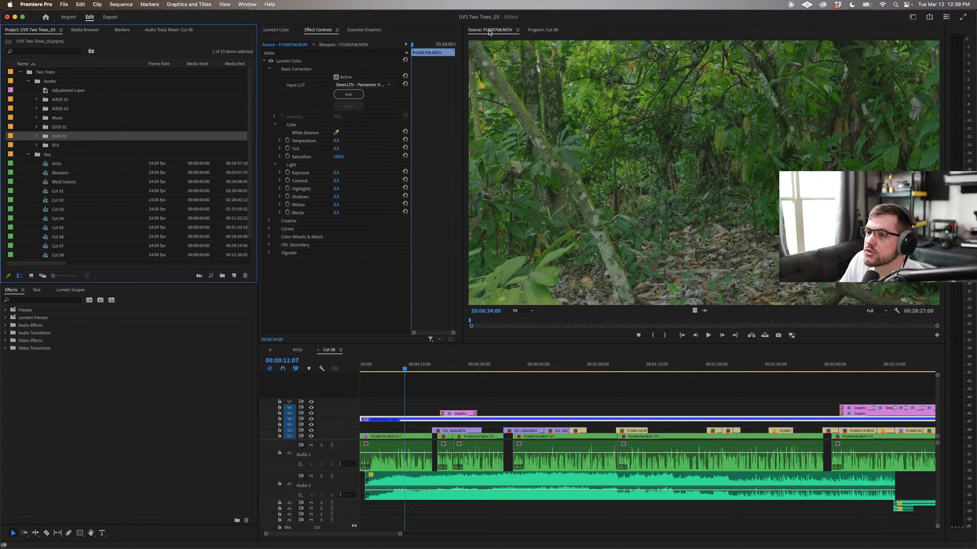
left_click(264, 61)
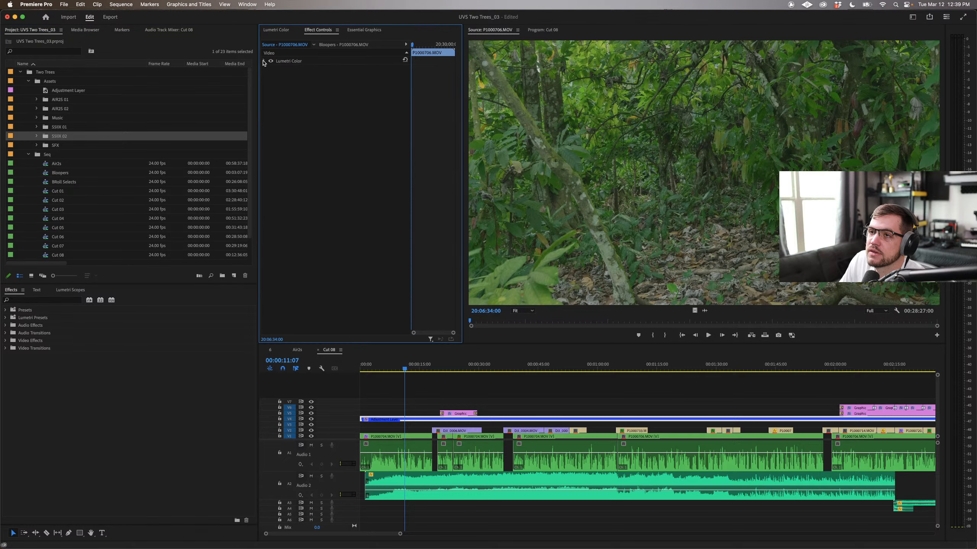
Step: Show the Cut 08 program view and lock the video track holding the adjustment layer
left_click(548, 31)
left_click(439, 394)
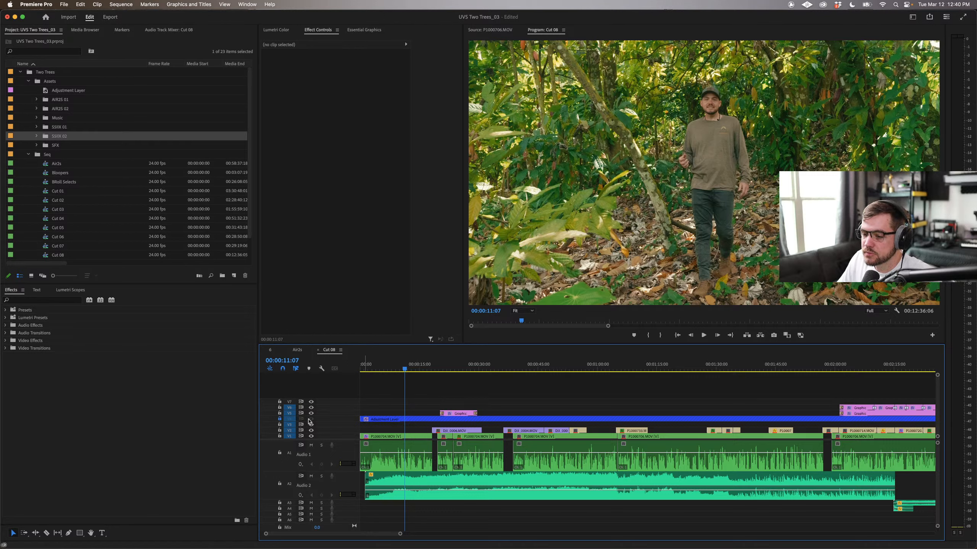
left_click(279, 418)
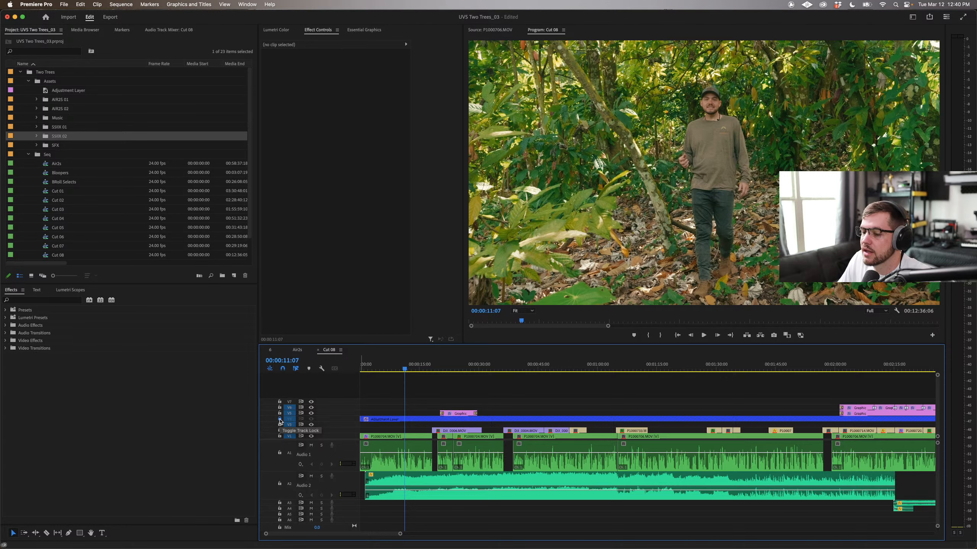
Step: Open sequence 6 and examine the effects on its stacked adjustment layers and the P1000535.MOV clip at 00:00:42:02
left_click(270, 351)
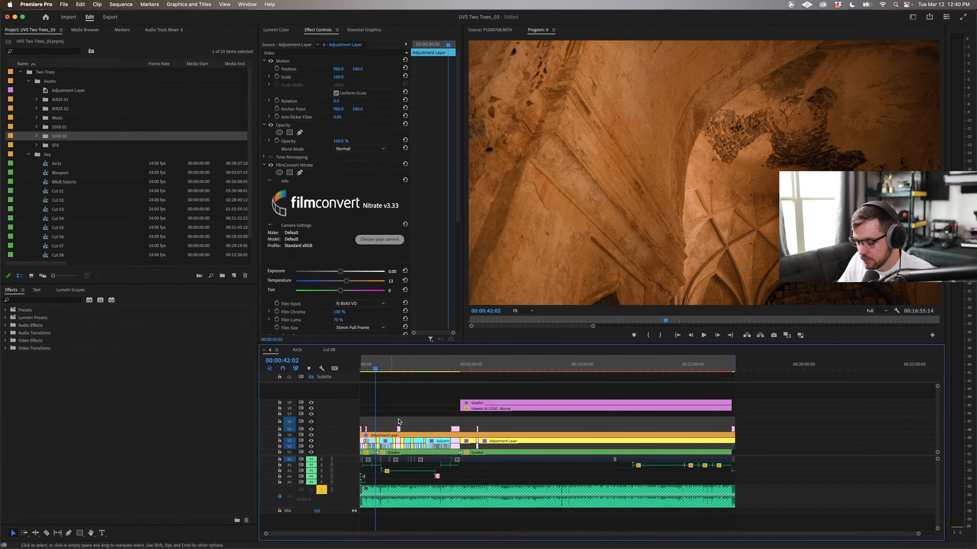
key("=")
key("=")
key("=")
left_click(549, 385)
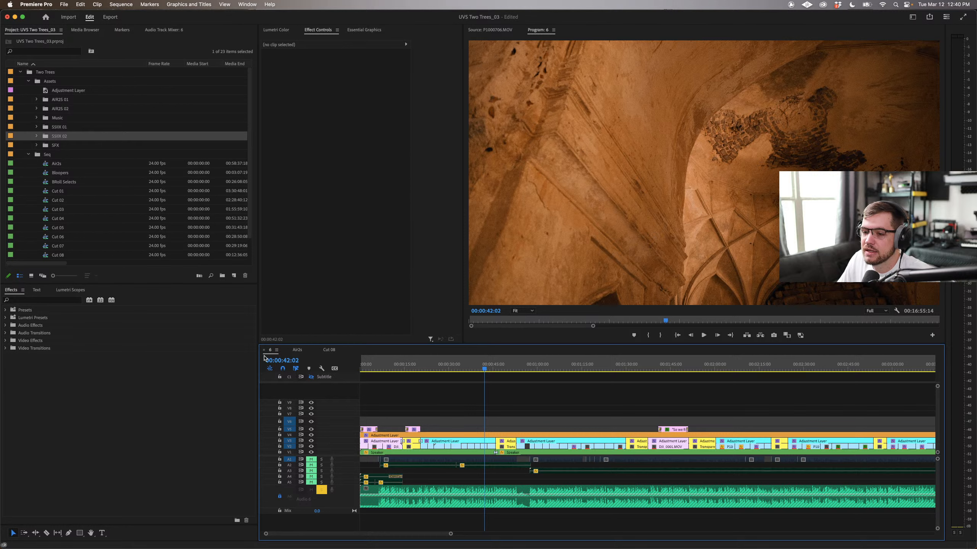
left_click(488, 435)
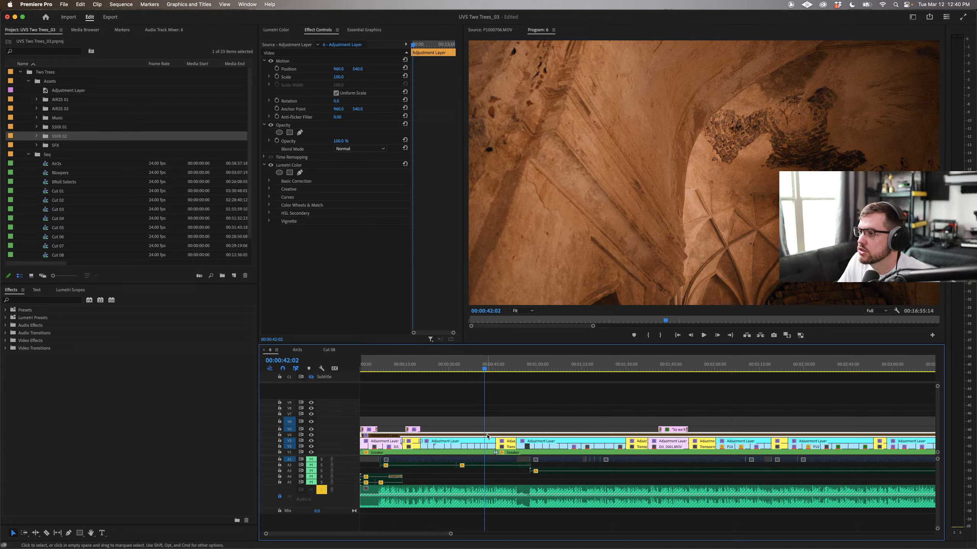
left_click(486, 442)
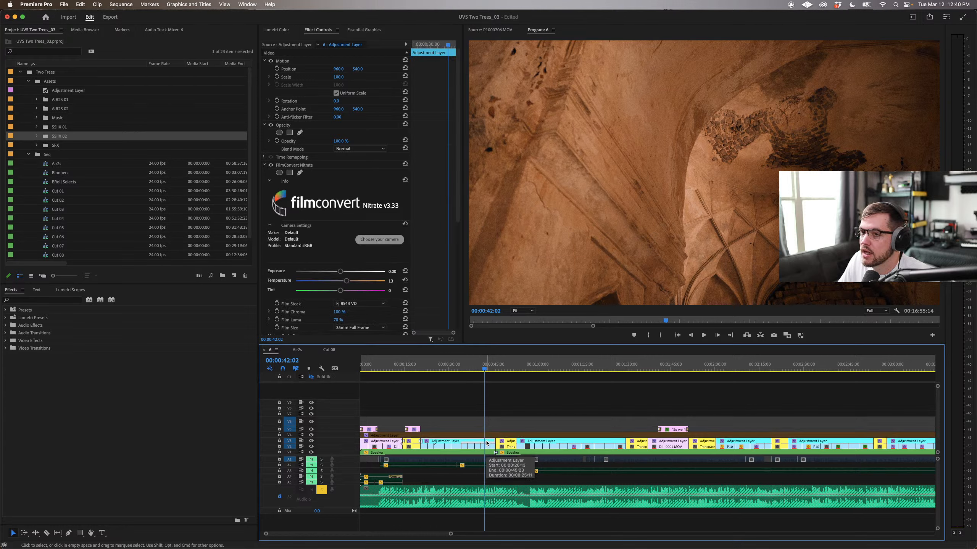
left_click(485, 447)
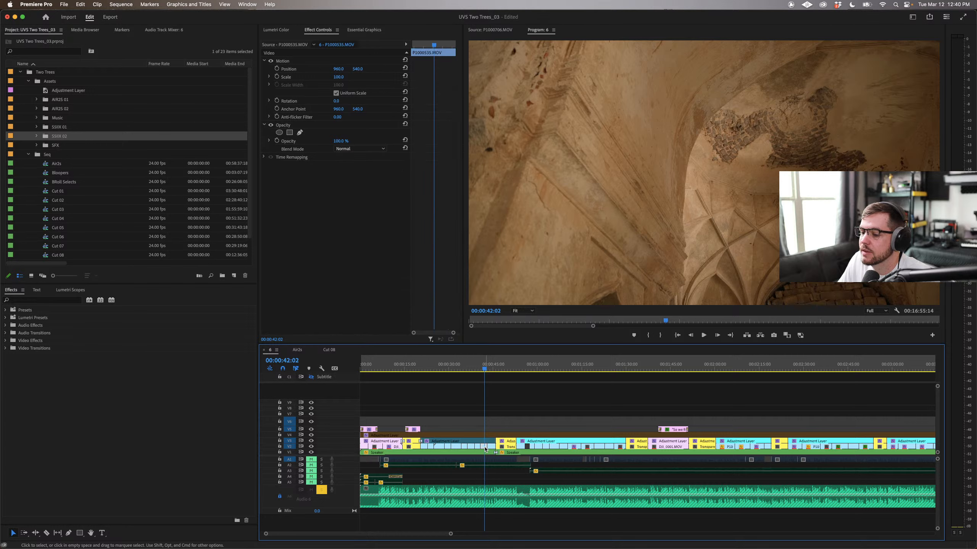
left_click(485, 441)
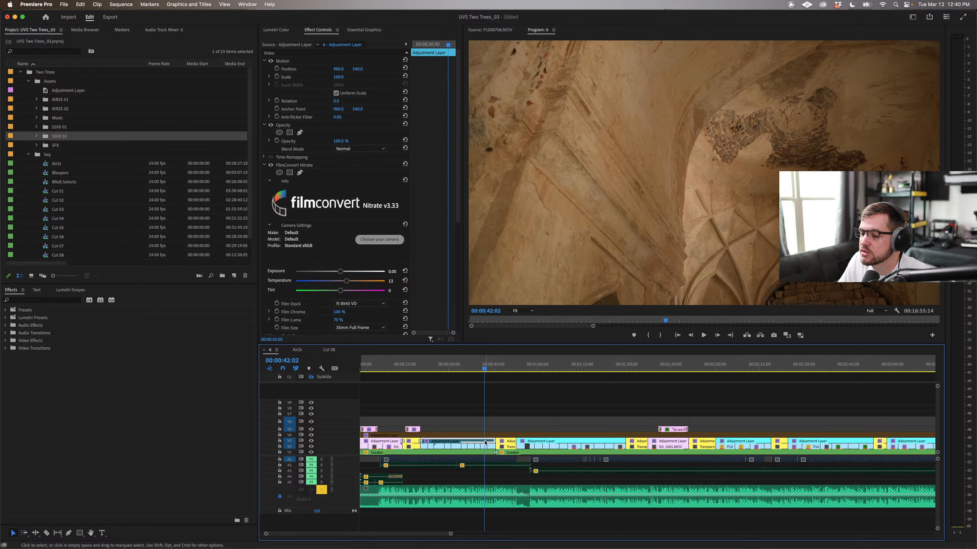
left_click(515, 400)
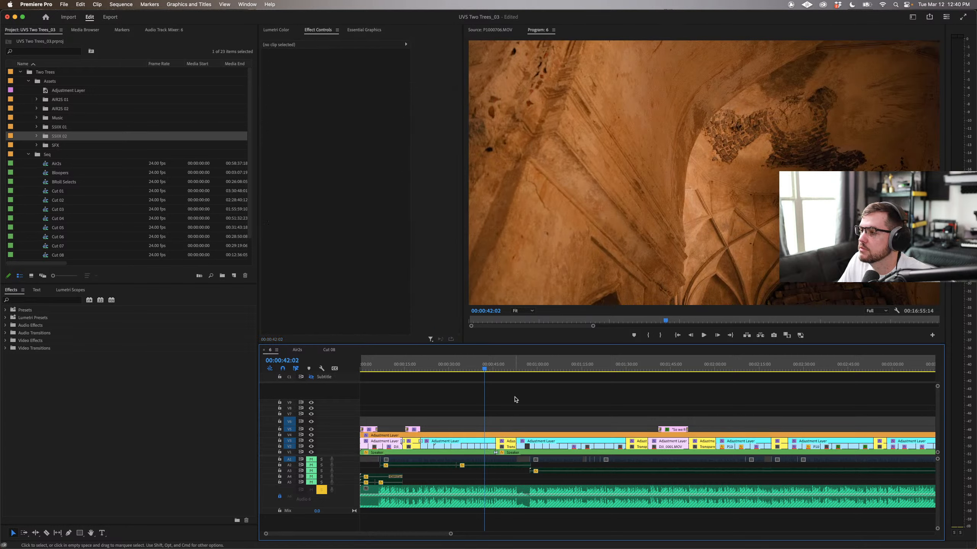
Step: Unlock the adjustment layer's track in Cut 08 and show that layer's Lumetri Color settings
left_click(330, 350)
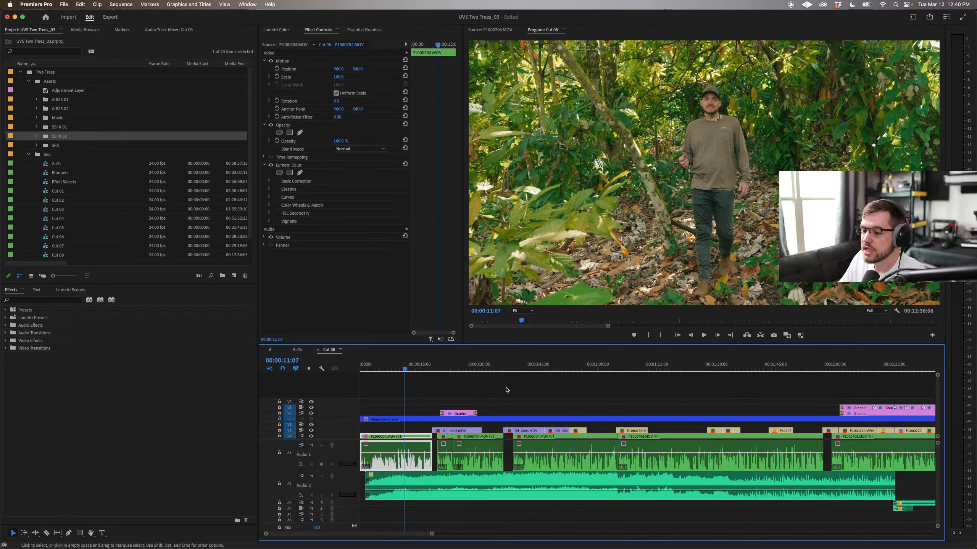
left_click(280, 419)
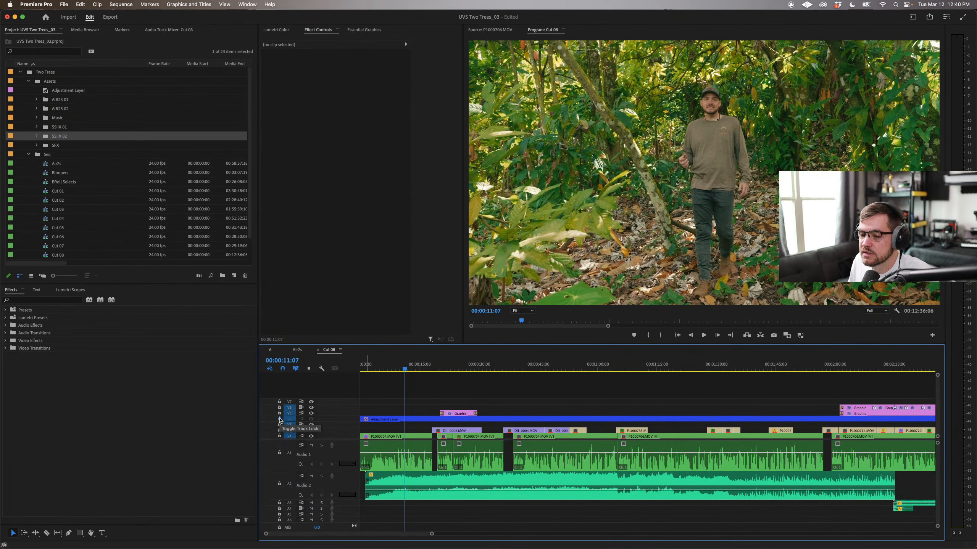
left_click(383, 420)
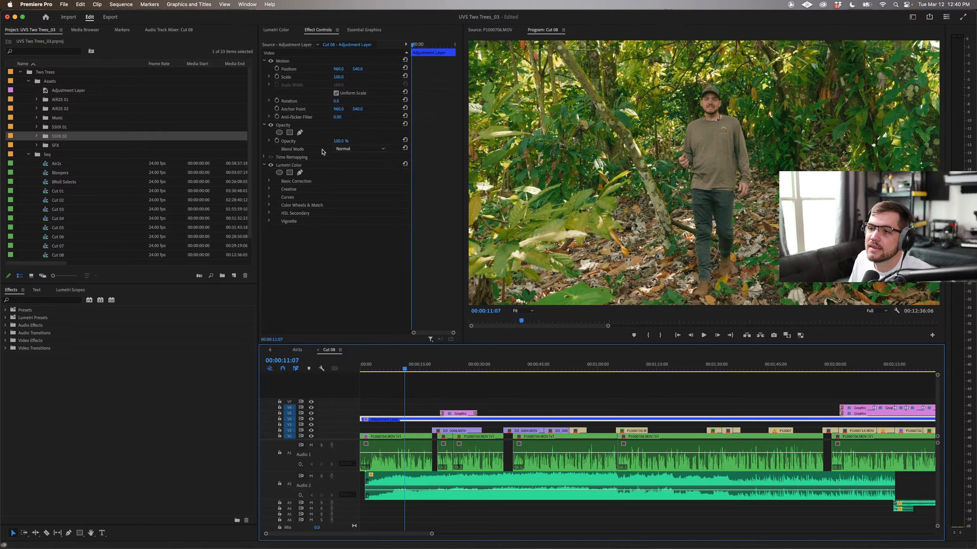
left_click(280, 30)
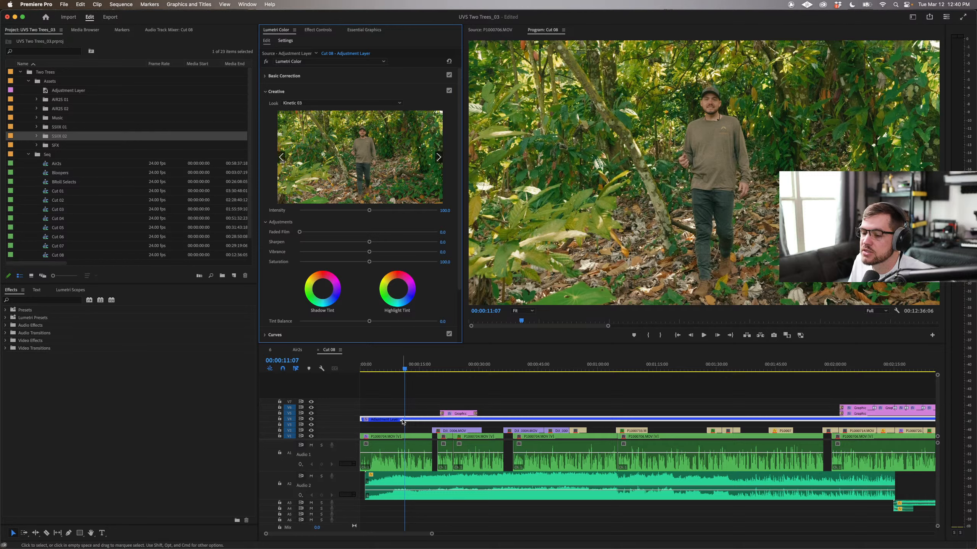
Step: Try lowering the adjustment layer's Basic Correction Exposure to -2.2, and reset it to 0.0
left_click(271, 77)
left_click_drag(370, 187, 389, 187)
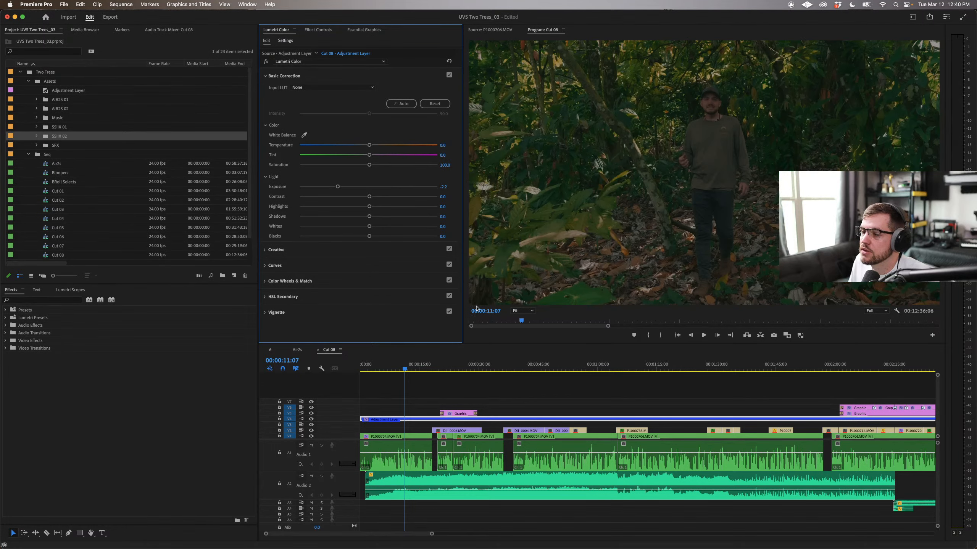
double_click(341, 188)
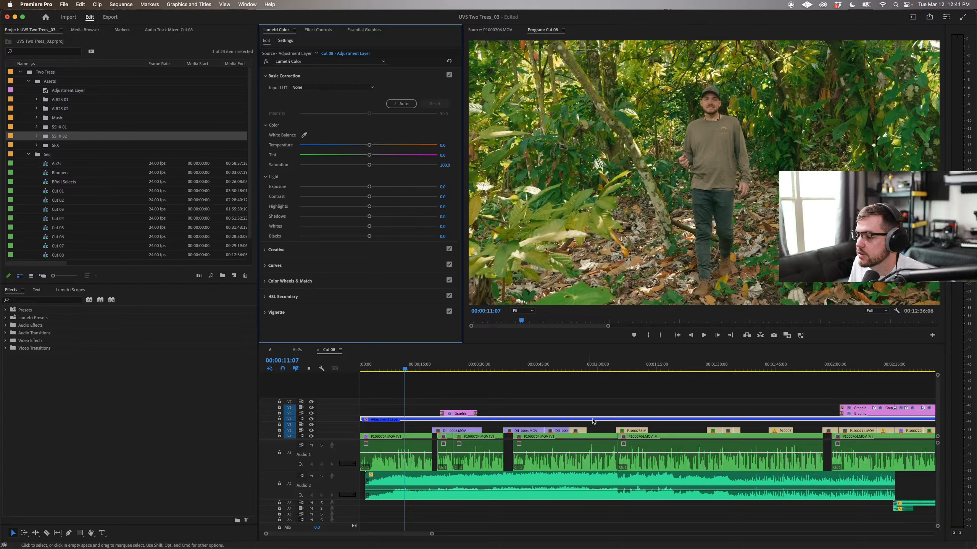
Step: Deselect the adjustment layer, lock its track, and move the playhead to 00:00:11:14
left_click(476, 402)
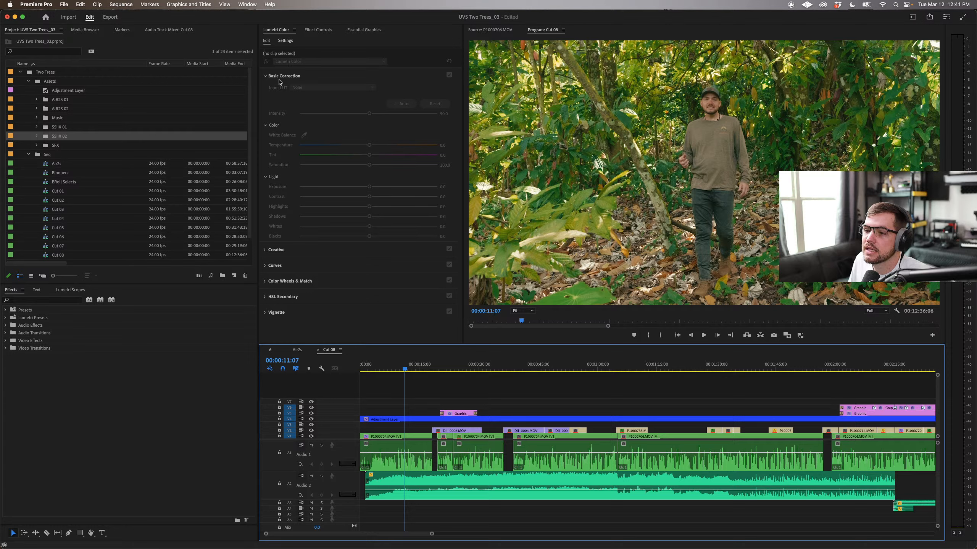
left_click(280, 419)
left_click(406, 370)
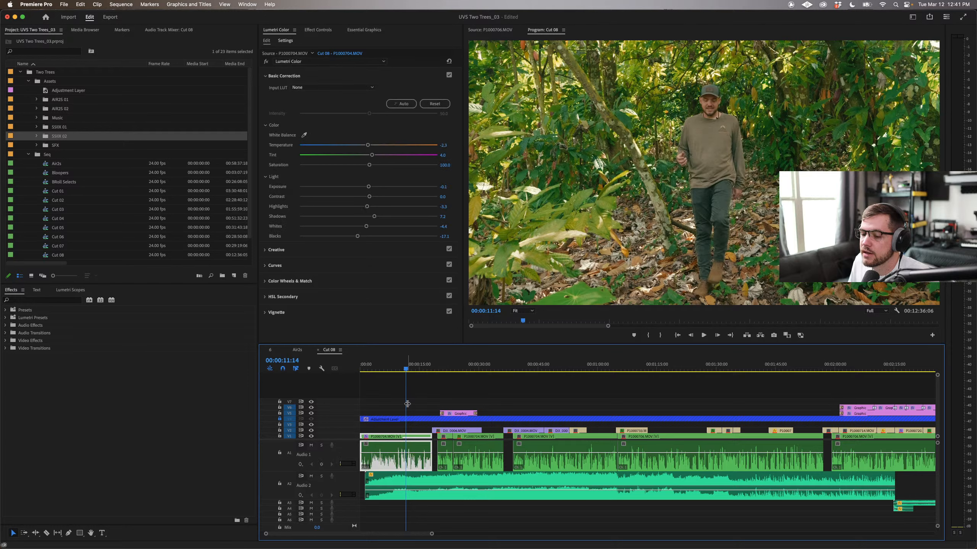
Step: Select the first P1000704.MOV clip in Cut 08 and show its effect settings
left_click(426, 394)
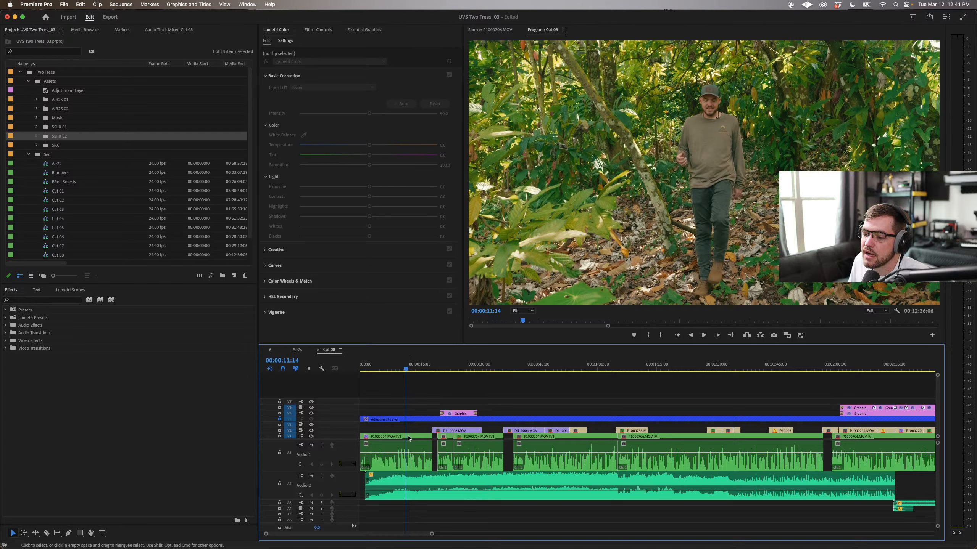
left_click(408, 439)
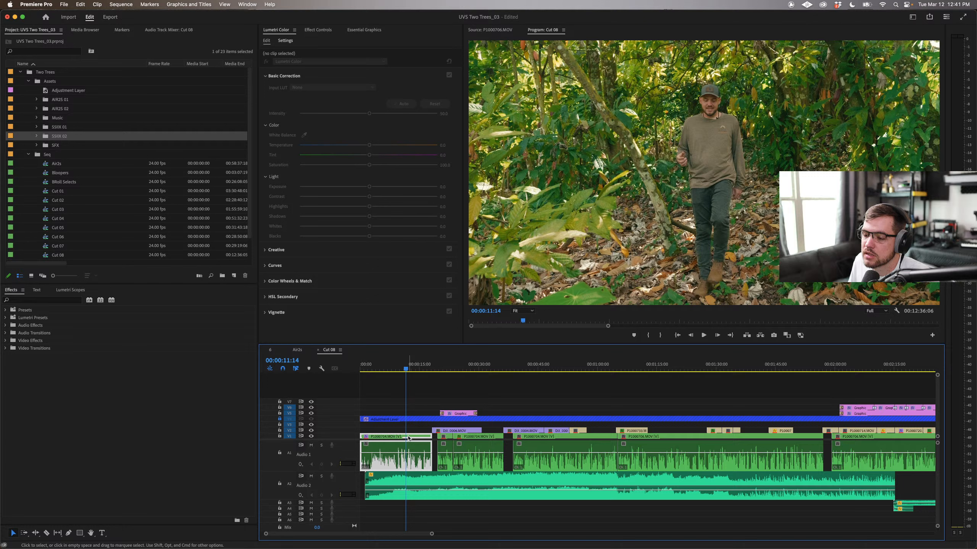
left_click(316, 30)
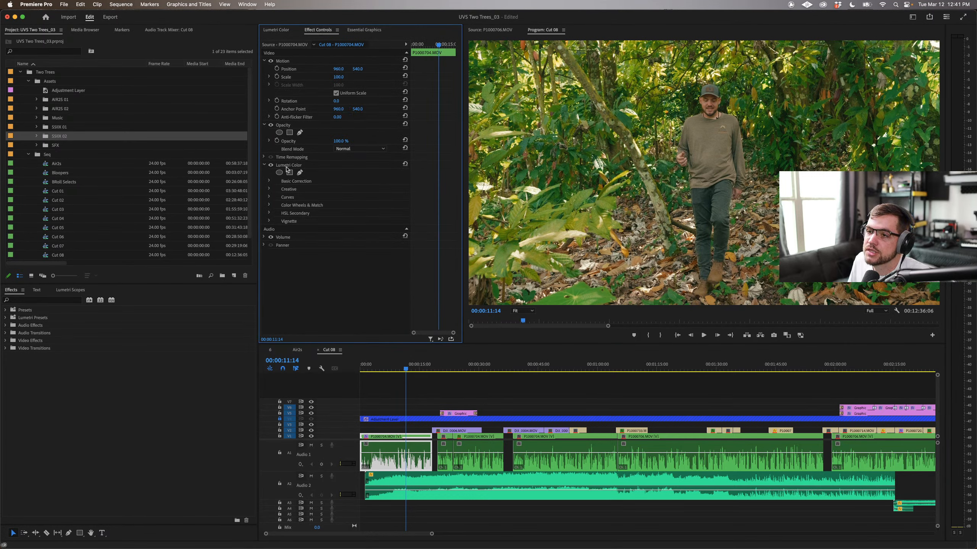
left_click(422, 394)
left_click(418, 443)
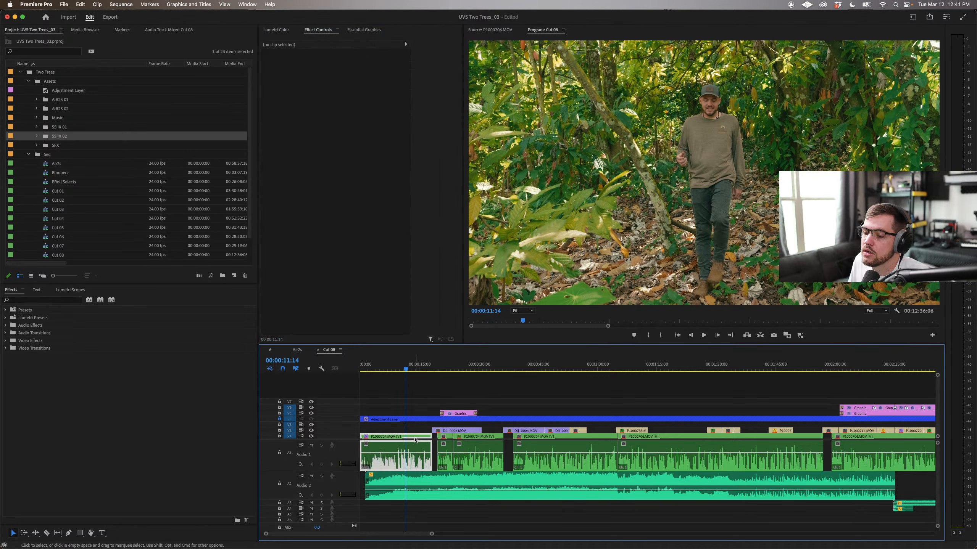
Step: Show the Lumetri Scopes and move the Cut 08 playhead to 00:00:33:02
left_click(69, 291)
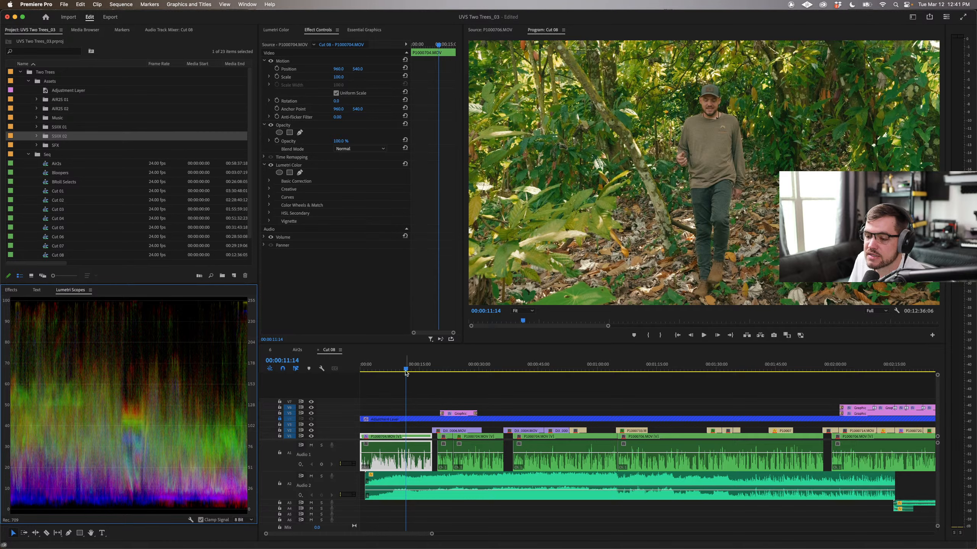
left_click(491, 367)
left_click_drag(492, 365, 492, 366)
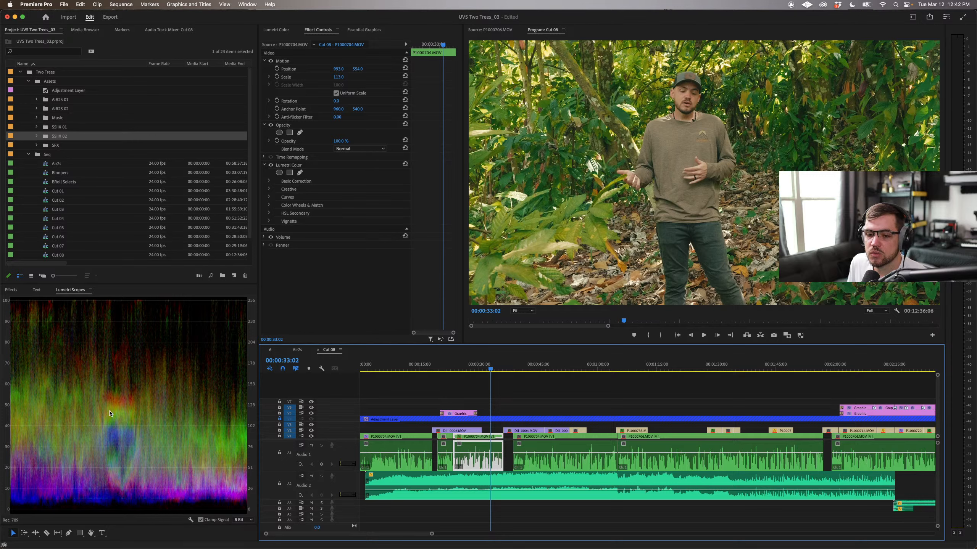
Step: Add the Parade (RGB) and Histogram displays to the Lumetri Scopes alongside the RGB waveform
right_click(115, 338)
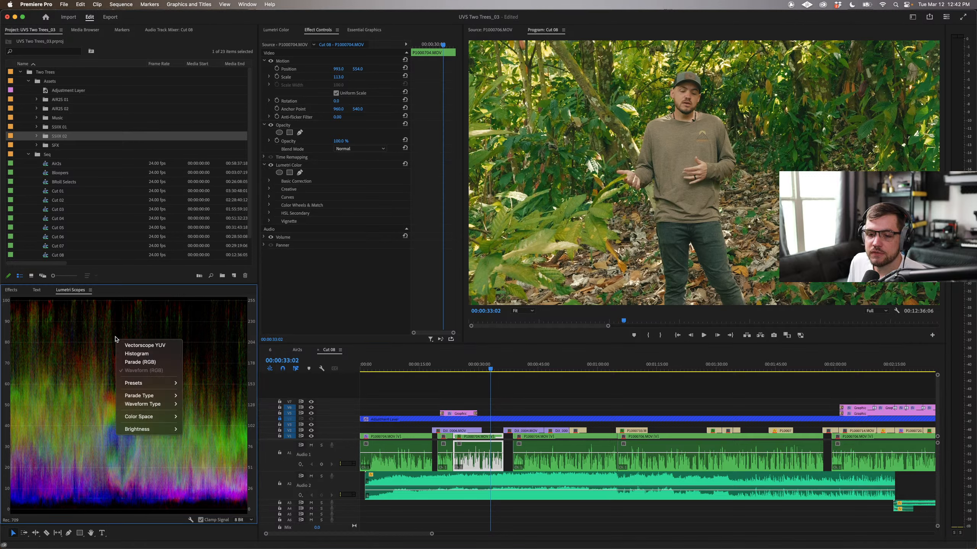
left_click(151, 362)
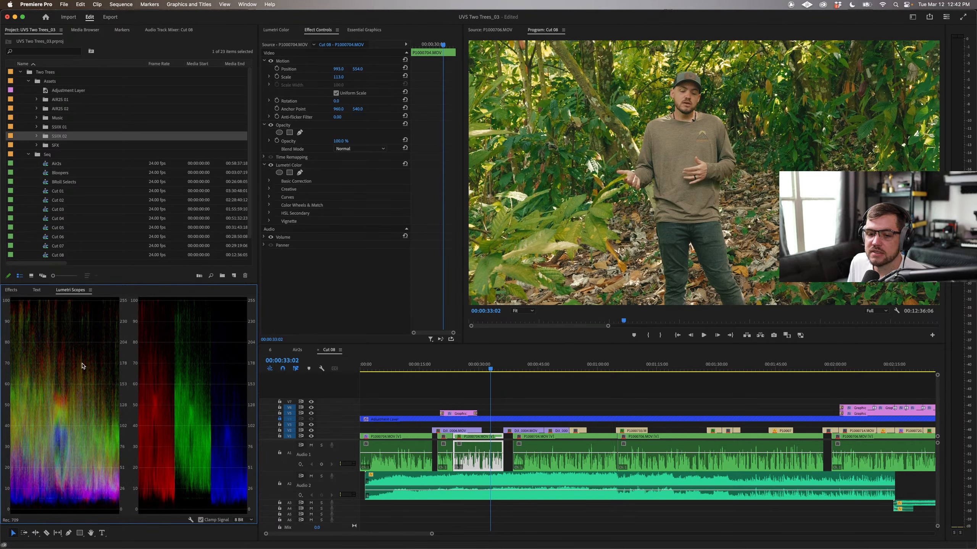
right_click(85, 366)
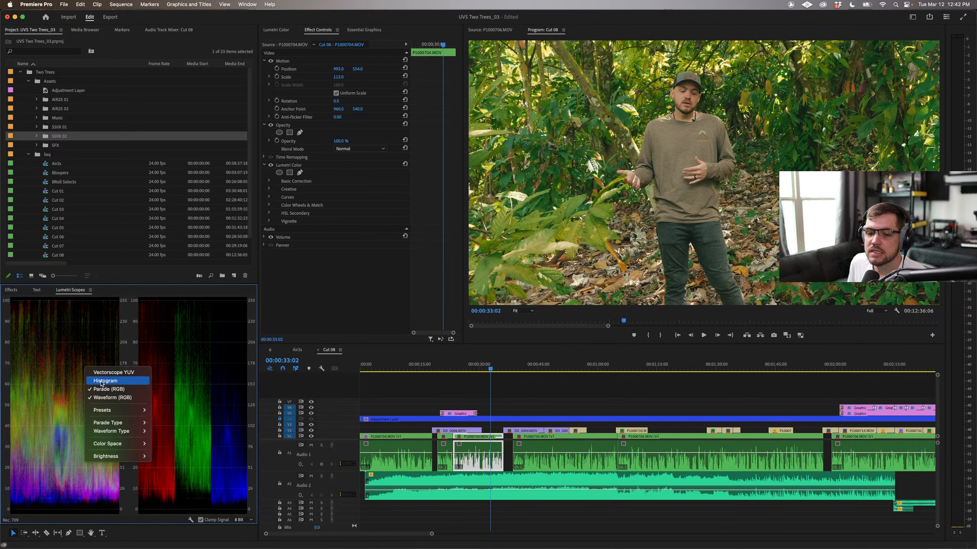
left_click(101, 381)
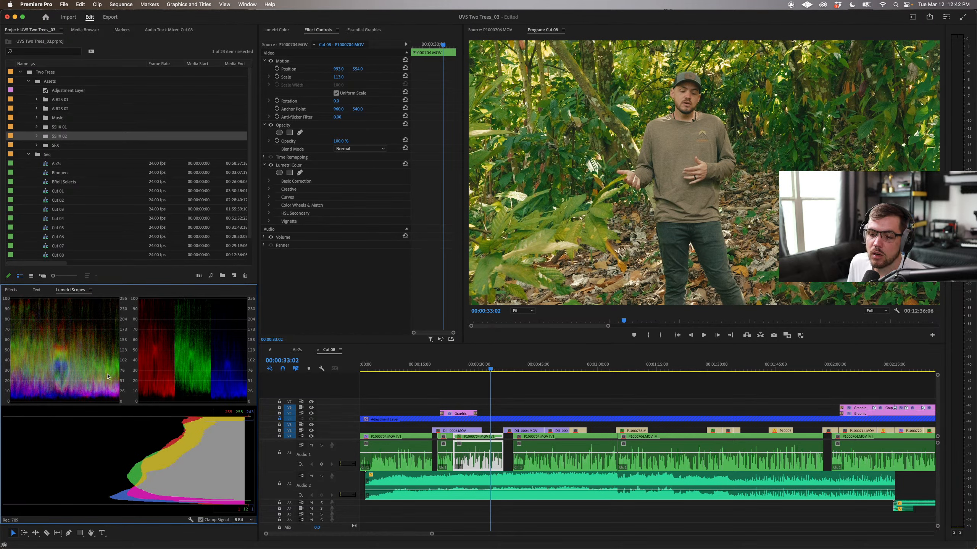
Step: Remove the Histogram and Parade (RGB) displays from the Lumetri Scopes, leaving only the RGB waveform
right_click(101, 359)
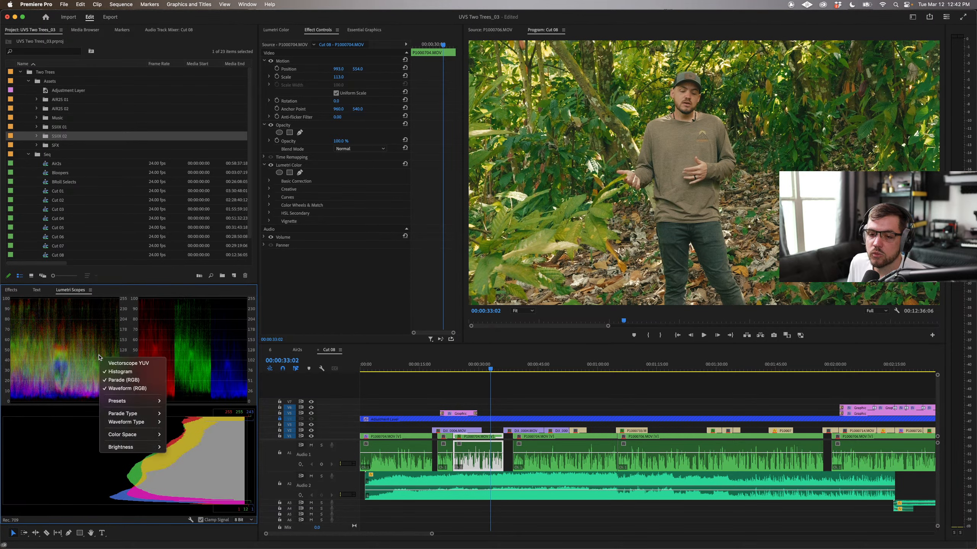
left_click(132, 372)
right_click(89, 362)
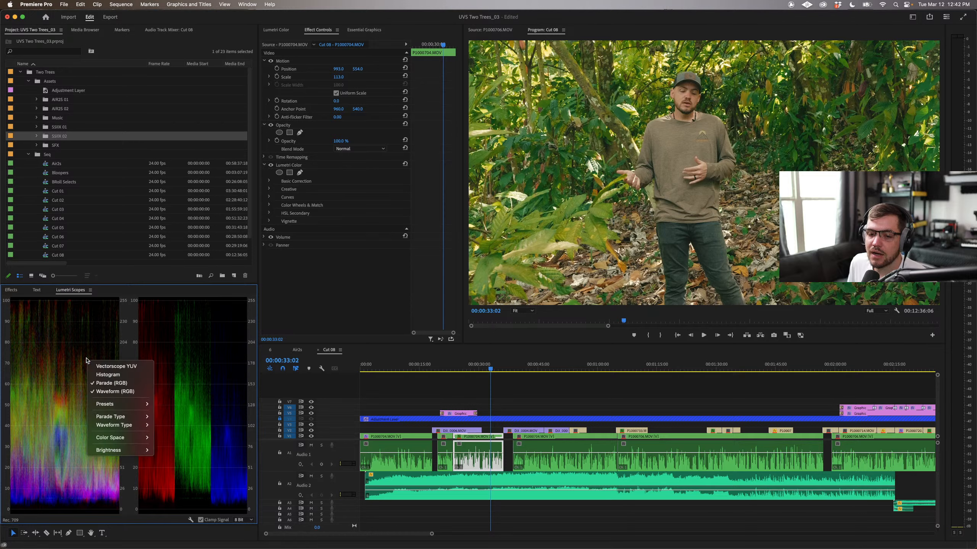
left_click(110, 385)
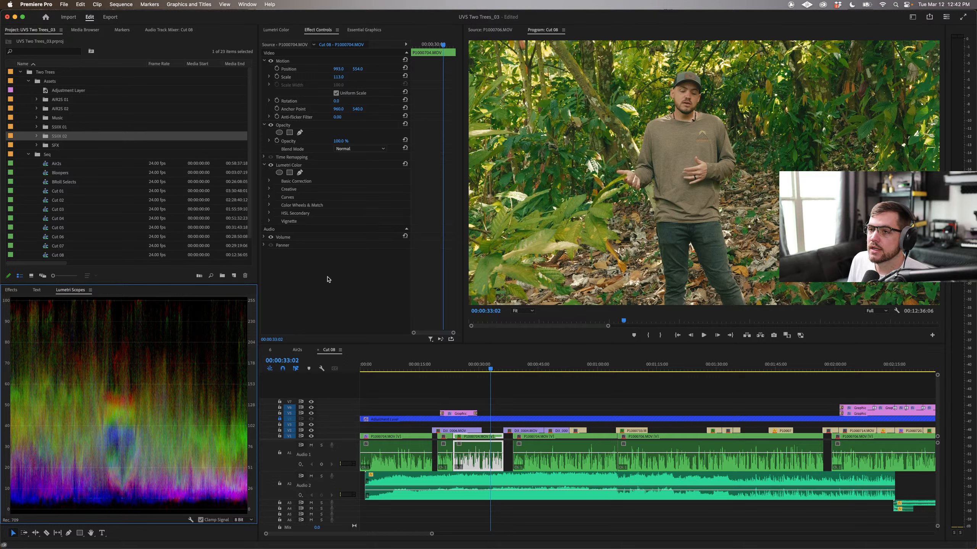
Step: Show the Lumetri Color settings for the first P1000704.MOV clip in Cut 08 and move the playhead to 00:00:14:07
left_click(492, 368)
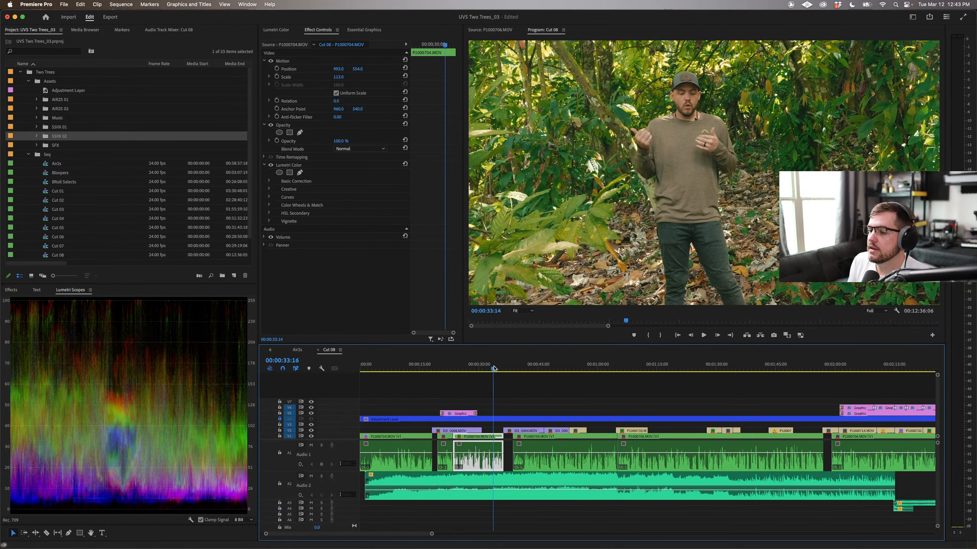
left_click_drag(493, 369, 492, 369)
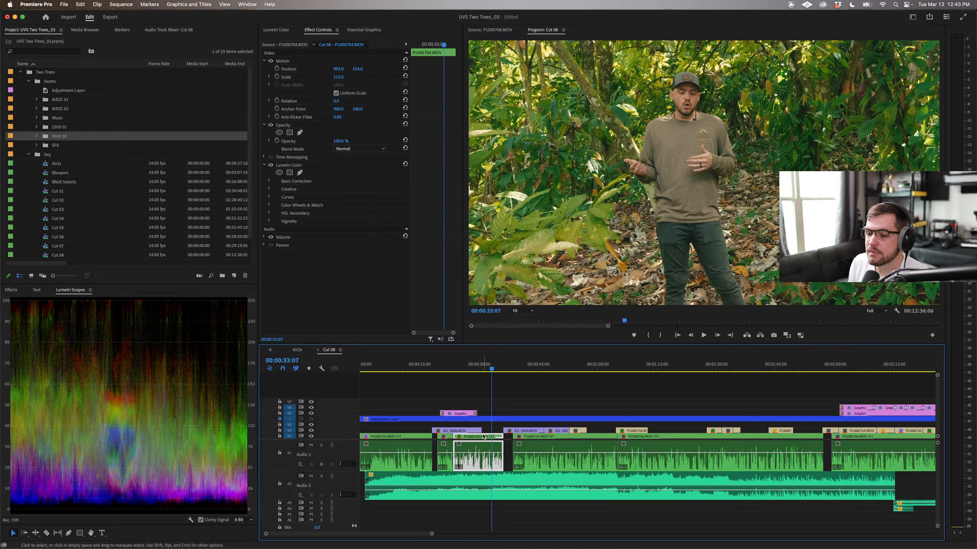
left_click(277, 30)
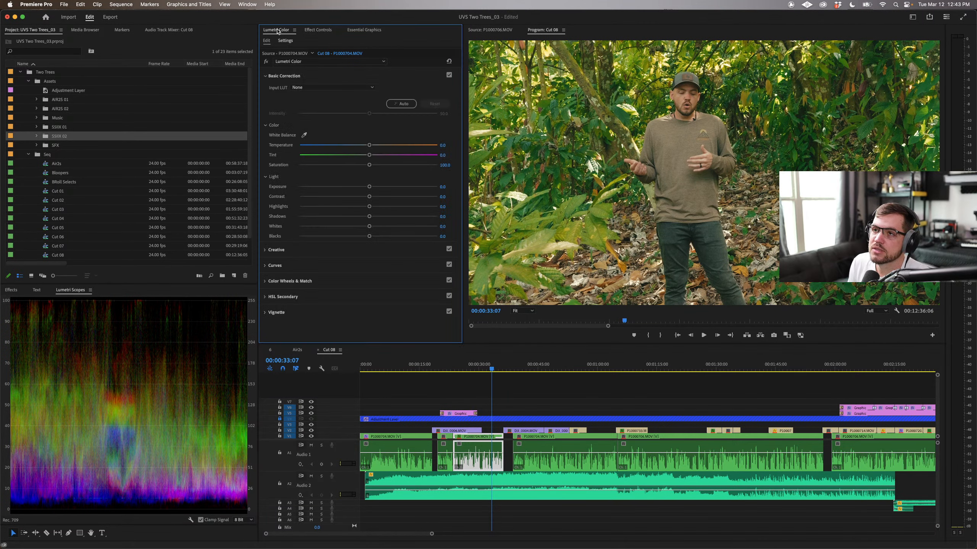
left_click(392, 438)
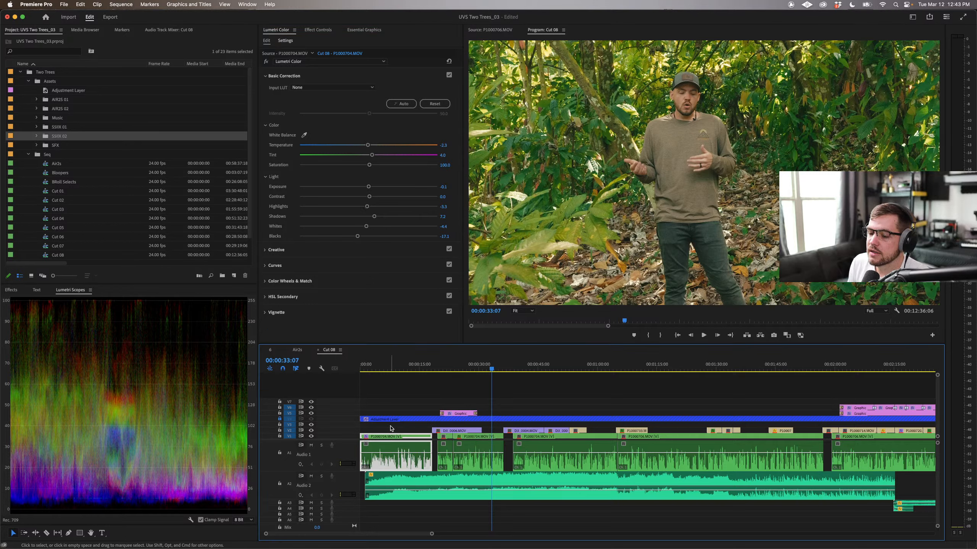
left_click_drag(396, 366, 419, 368)
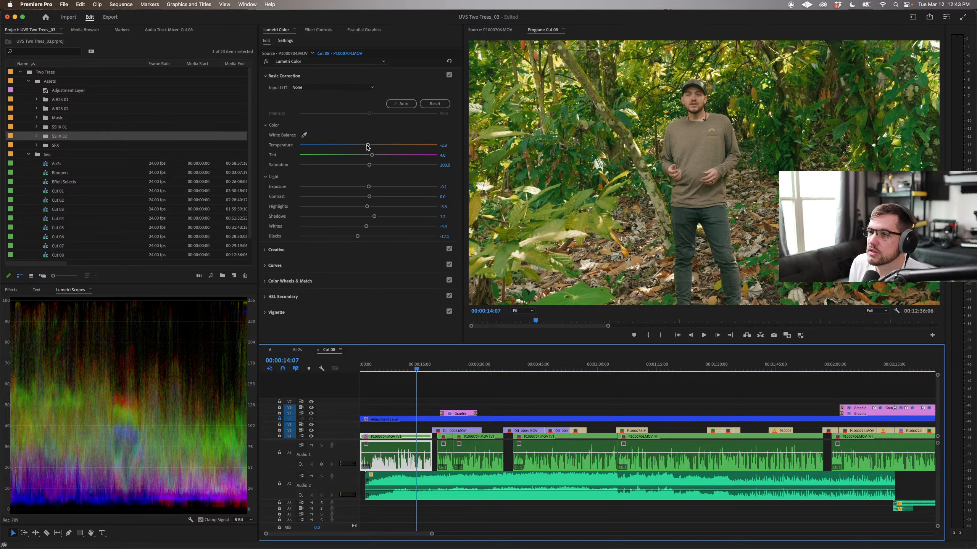
Step: Try cooler white balances on the first P1000704.MOV clip and set its Temperature to -2.7
mouse_move(368, 146)
left_mouse_down()
mouse_move(333, 147)
mouse_move(430, 148)
mouse_move(357, 147)
left_mouse_up()
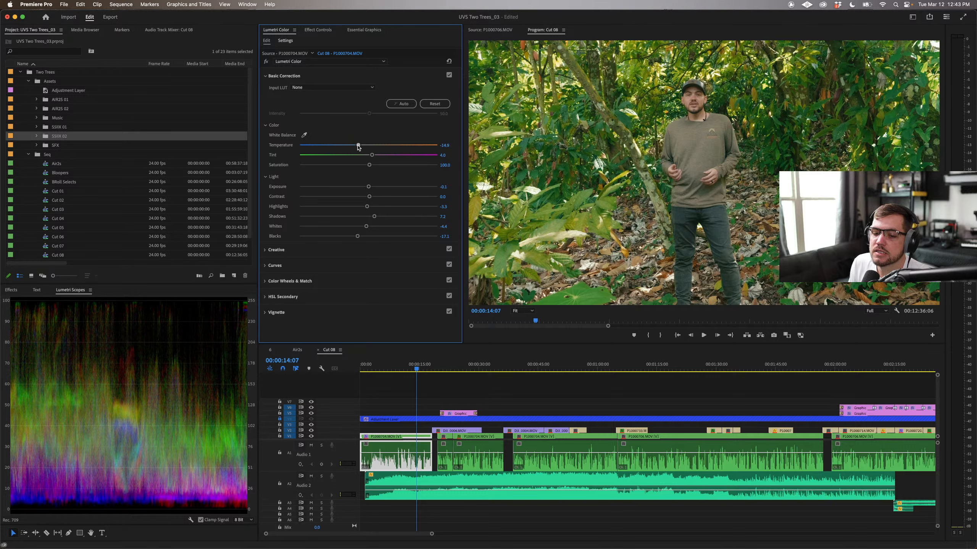
left_click_drag(357, 147, 351, 147)
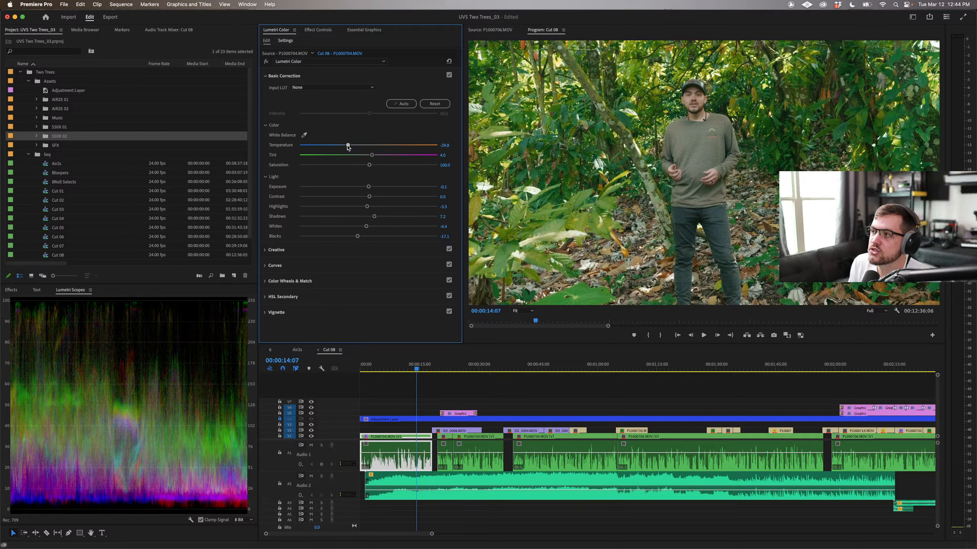
left_click_drag(349, 147, 366, 147)
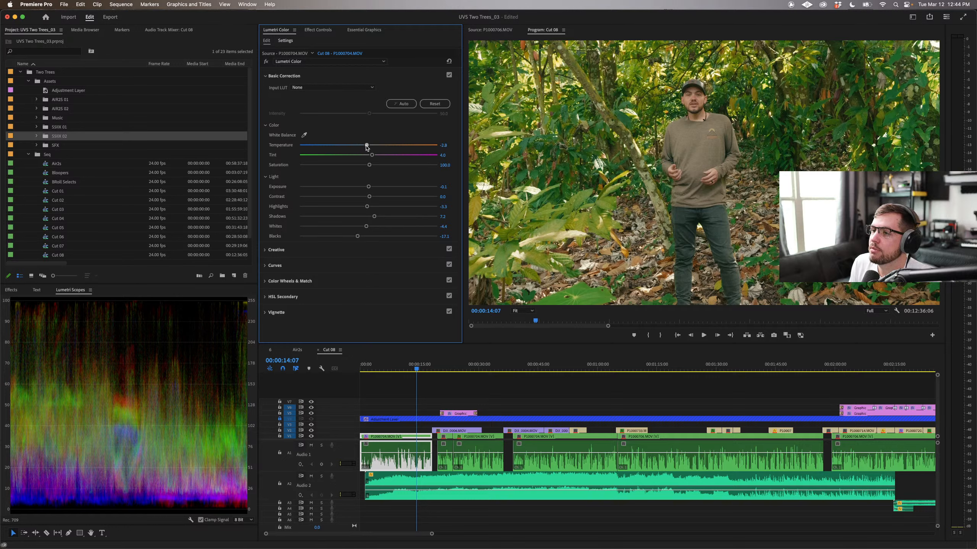
left_click(446, 145)
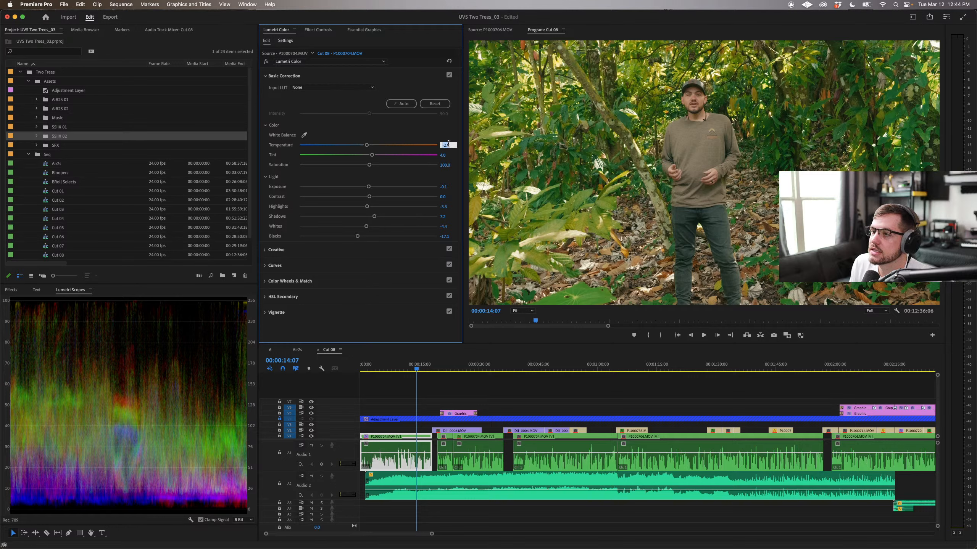
key("BackSpace")
type("-2.7")
key("Return")
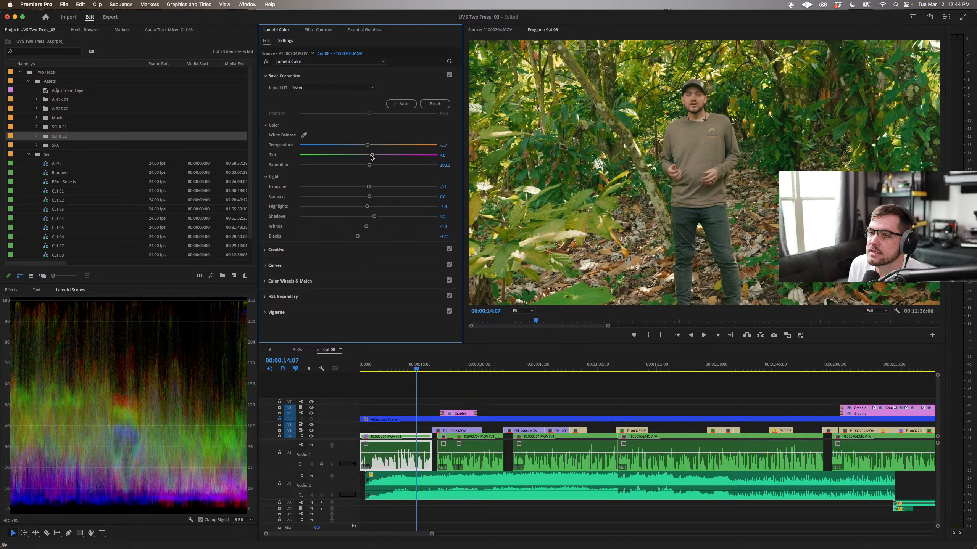
Step: Adjust the clip's Tint toward magenta to 7.2 using the waveform as a guide
mouse_move(372, 156)
left_mouse_down()
mouse_move(352, 155)
mouse_move(395, 155)
mouse_move(329, 156)
mouse_move(375, 157)
left_mouse_up()
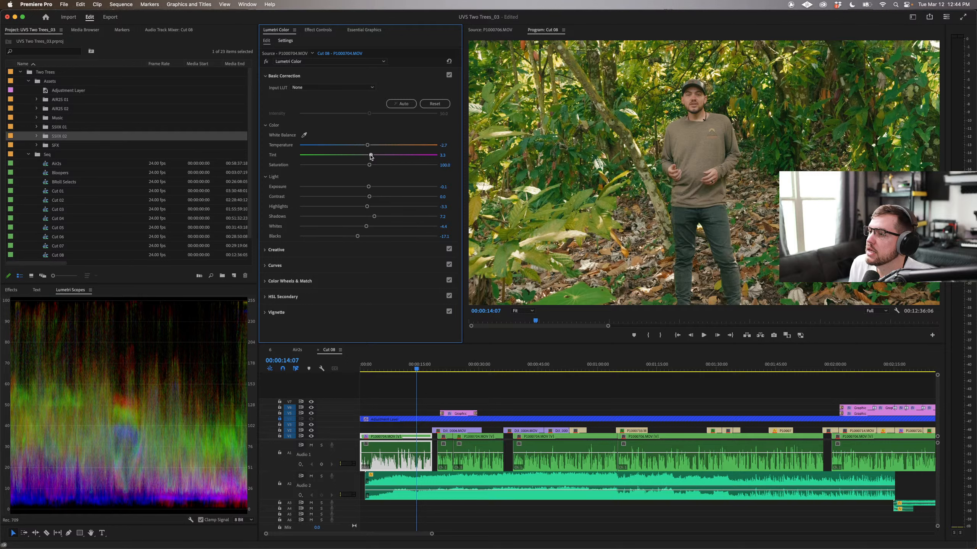
mouse_move(374, 155)
left_mouse_down()
mouse_move(345, 156)
mouse_move(405, 159)
mouse_move(383, 158)
left_mouse_up()
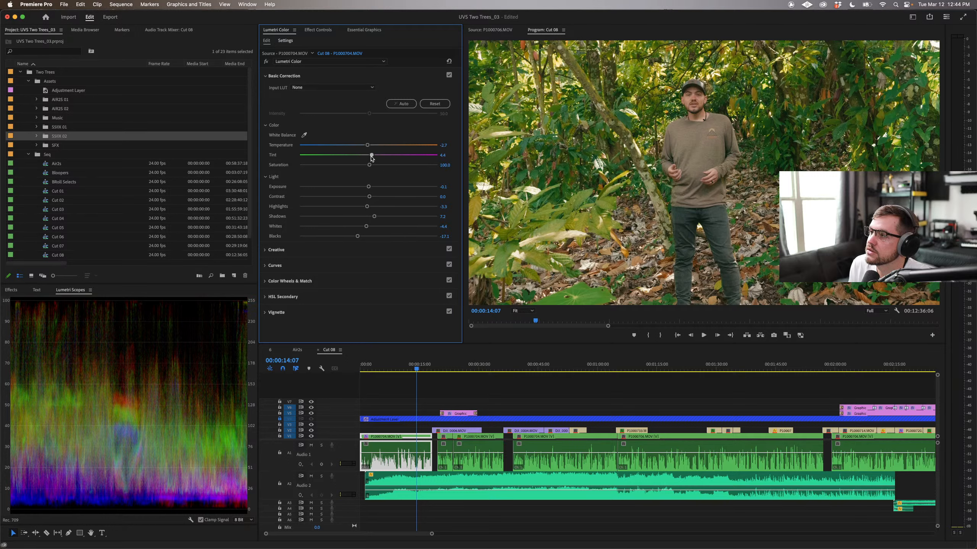
left_click_drag(372, 158, 380, 157)
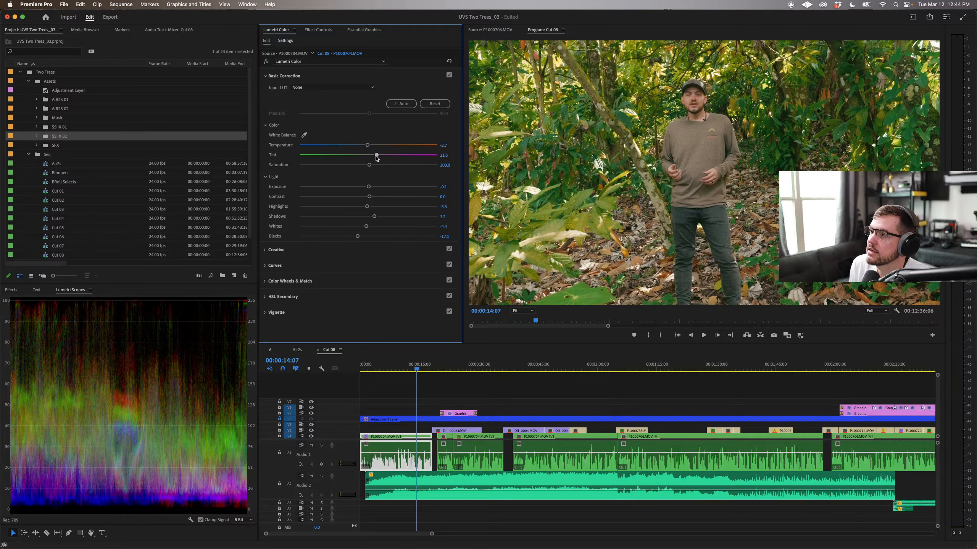
left_click_drag(377, 158, 373, 156)
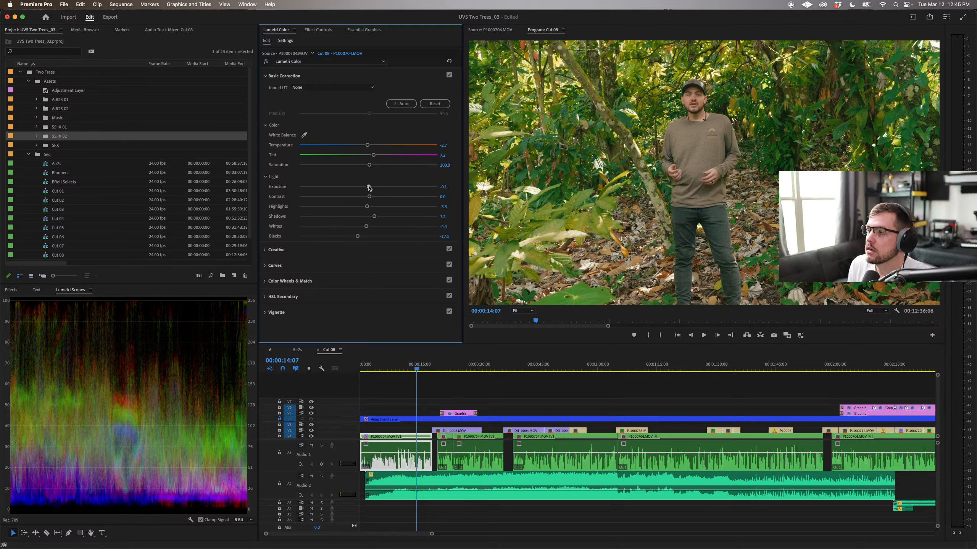
Step: Test darker and brighter exposures on the clip and set Exposure to 0.1
mouse_move(368, 187)
left_mouse_down()
mouse_move(394, 188)
mouse_move(356, 188)
mouse_move(366, 188)
left_mouse_up()
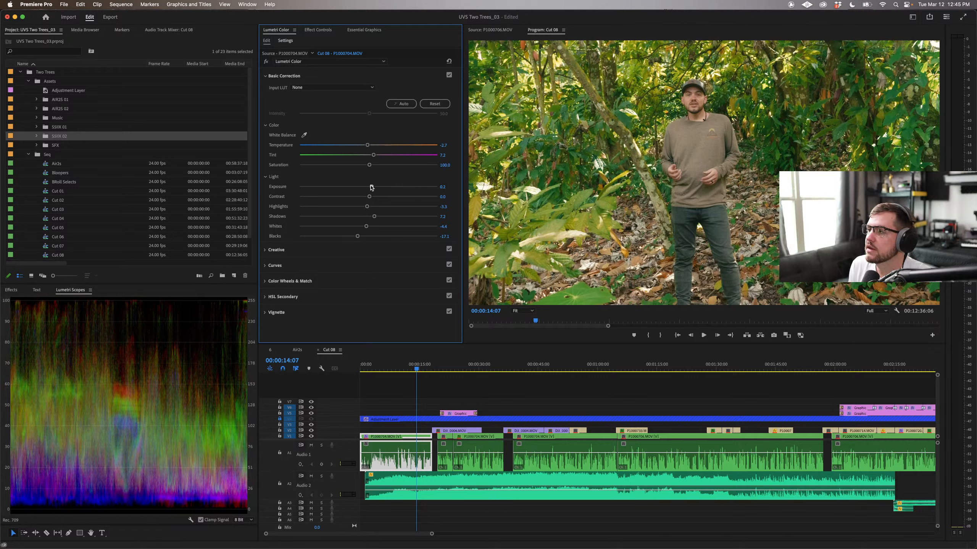
left_click_drag(371, 188, 368, 187)
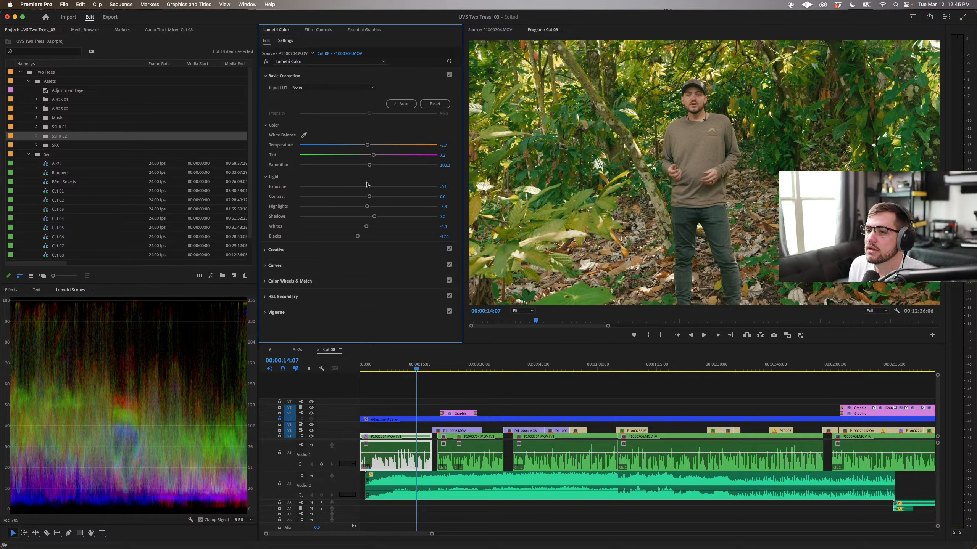
left_click_drag(368, 187, 370, 188)
left_click_drag(372, 188, 370, 188)
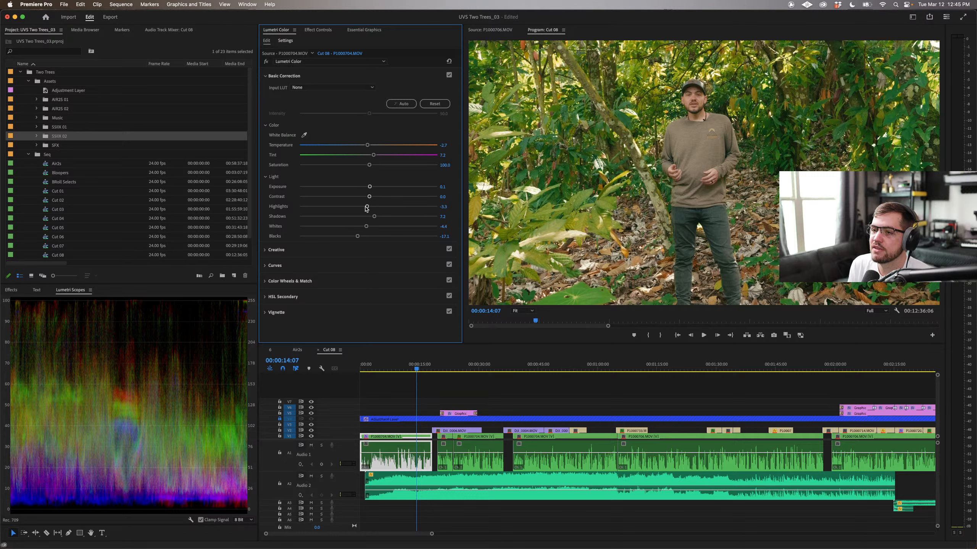
Step: Set the clip's Highlights to -1.1, Shadows to 3.3 and Whites to 1.7, and reset Blacks to 0.0
mouse_move(367, 208)
left_mouse_down()
mouse_move(356, 208)
mouse_move(385, 208)
mouse_move(349, 208)
mouse_move(392, 208)
mouse_move(327, 217)
mouse_move(395, 216)
mouse_move(374, 216)
left_mouse_up()
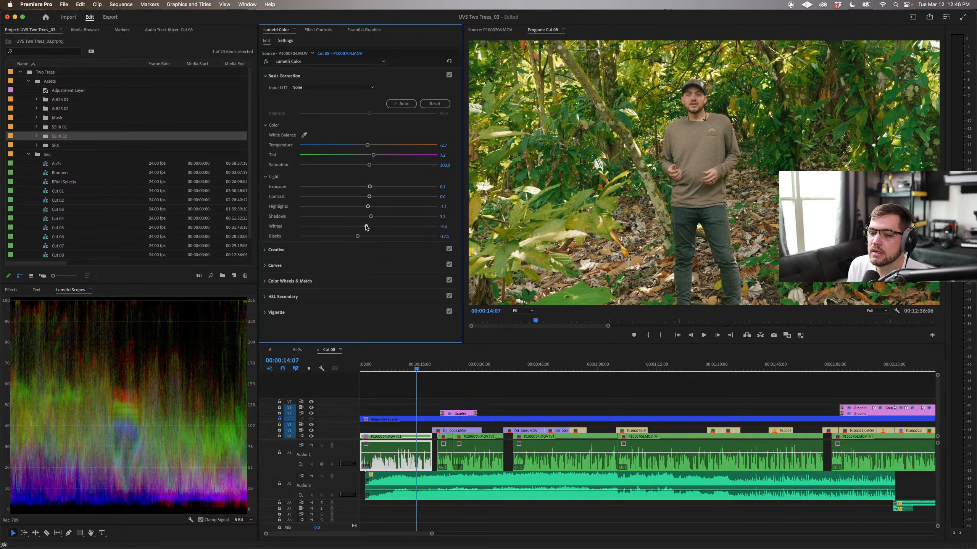
mouse_move(366, 227)
left_mouse_down()
mouse_move(416, 229)
mouse_move(334, 230)
mouse_move(422, 229)
mouse_move(348, 230)
mouse_move(370, 231)
left_mouse_up()
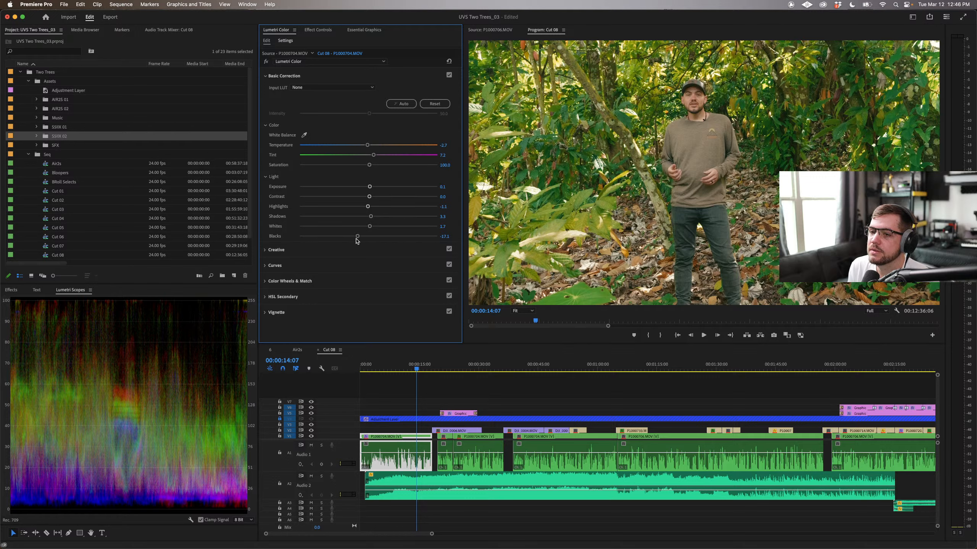
left_click_drag(357, 237, 359, 237)
double_click(358, 237)
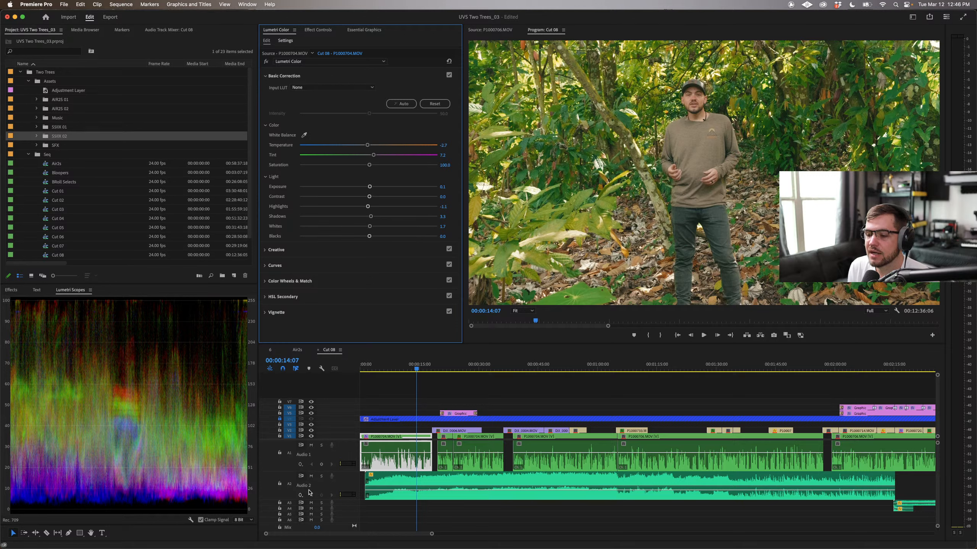
Step: Compare the shot with the adjustment layer disabled and enabled, unlocking its track for the check, and reselect the first P1000704.MOV clip
left_click(280, 419)
left_click(412, 420)
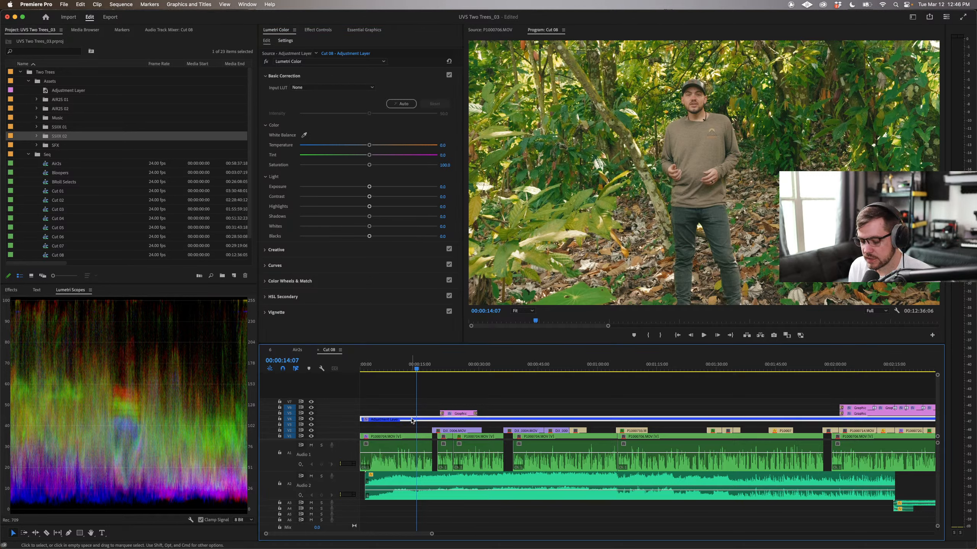
key("shift+super+e")
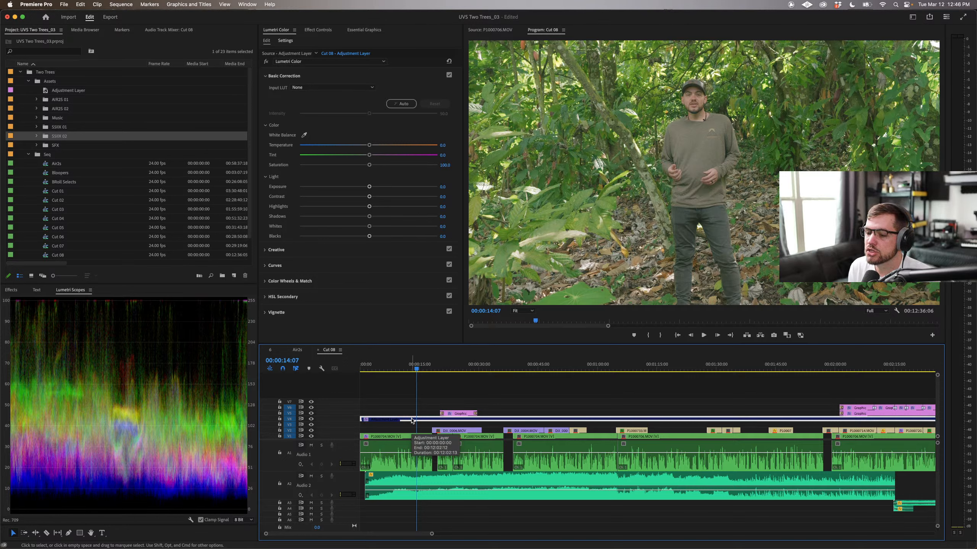
key("shift+super+e")
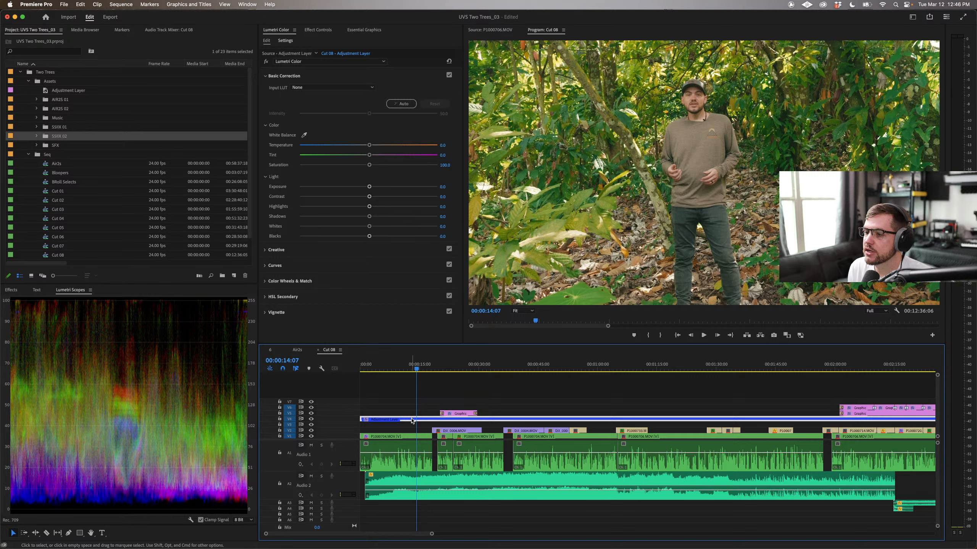
left_click(280, 419)
left_click(417, 438)
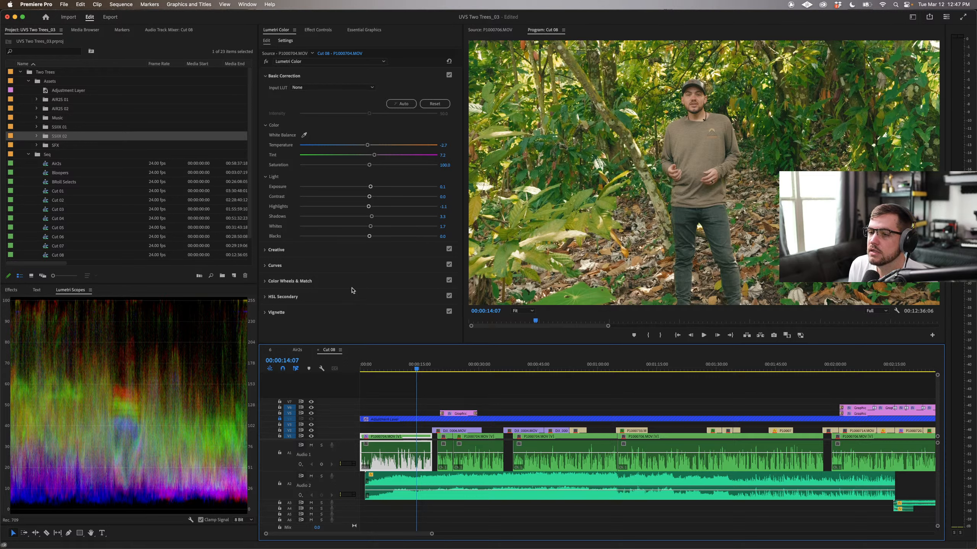
Step: Lower the clip's Blacks to -8.8, resetting Contrast to its default after trying a higher amount
mouse_move(369, 237)
left_mouse_down()
mouse_move(333, 237)
mouse_move(366, 240)
mouse_move(355, 239)
left_mouse_up()
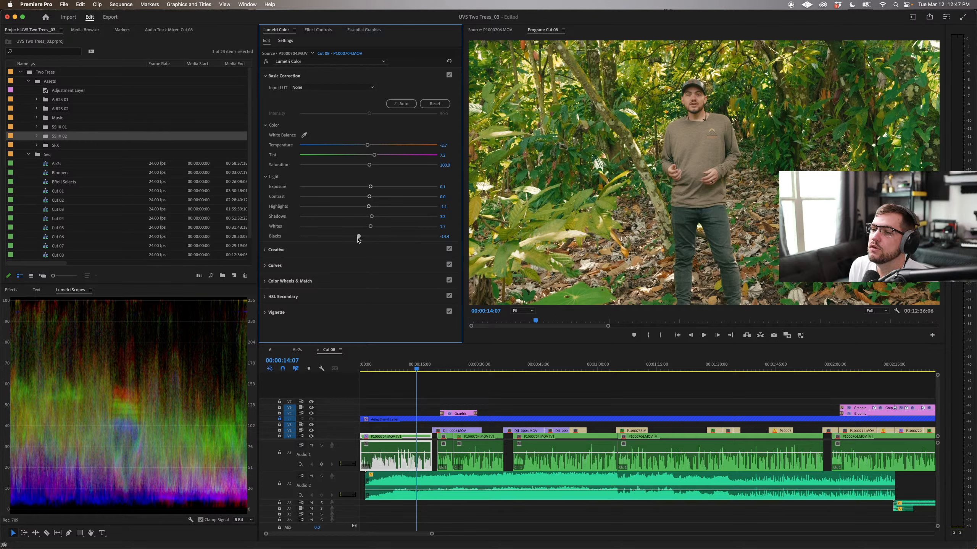
left_click_drag(370, 196, 393, 202)
double_click(393, 198)
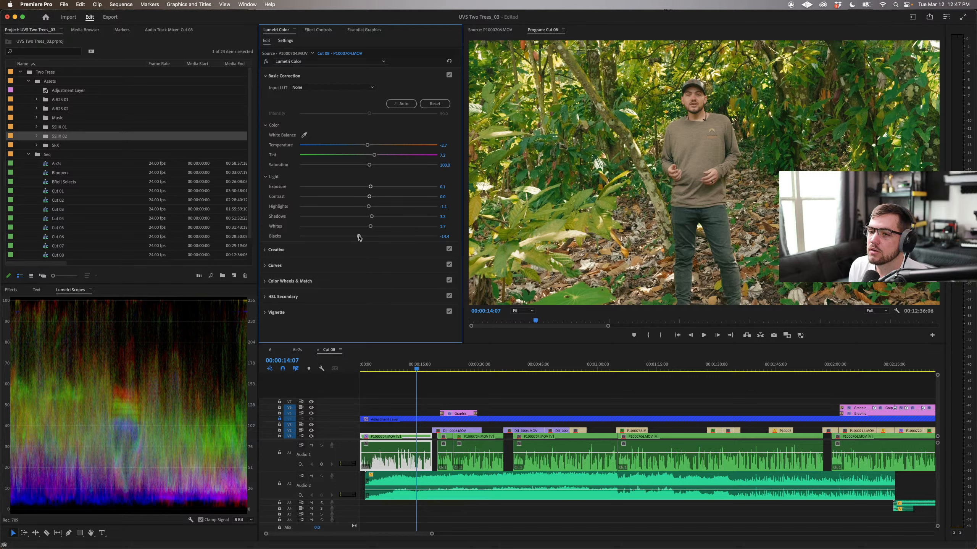
mouse_move(360, 238)
left_mouse_down()
mouse_move(338, 238)
mouse_move(364, 238)
left_mouse_up()
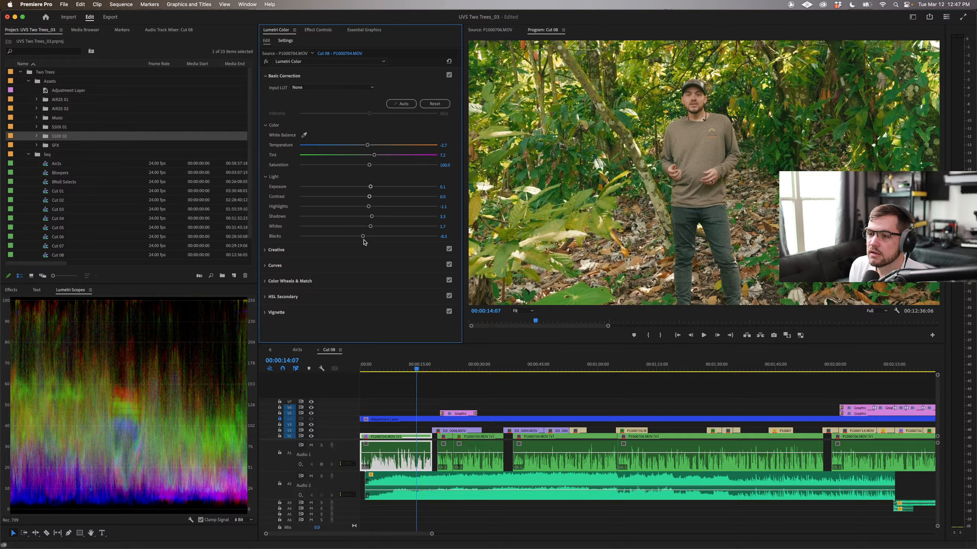
left_click_drag(363, 236, 362, 239)
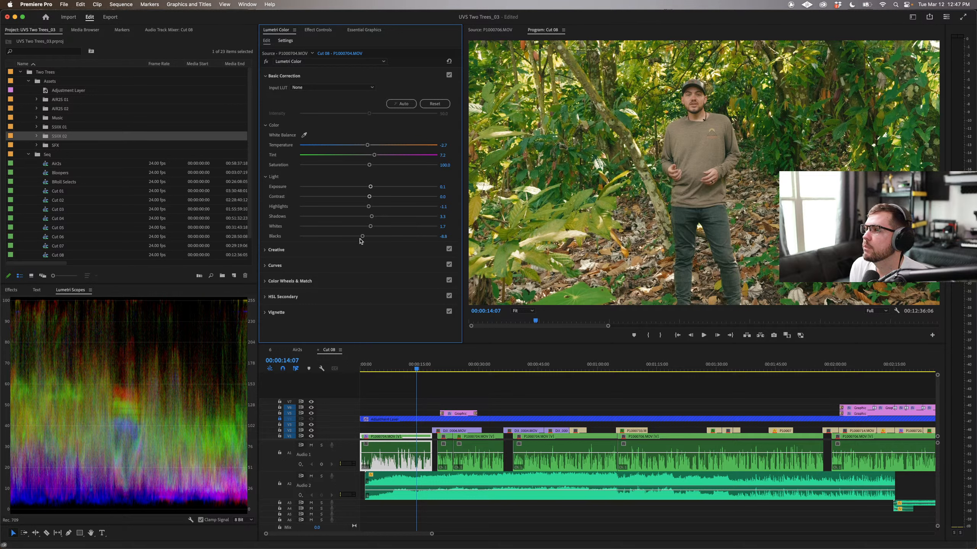
Step: Check the clip's Creative settings, return to Basic Correction, and move the playhead to the drone shot at 00:00:19:02
left_click(267, 250)
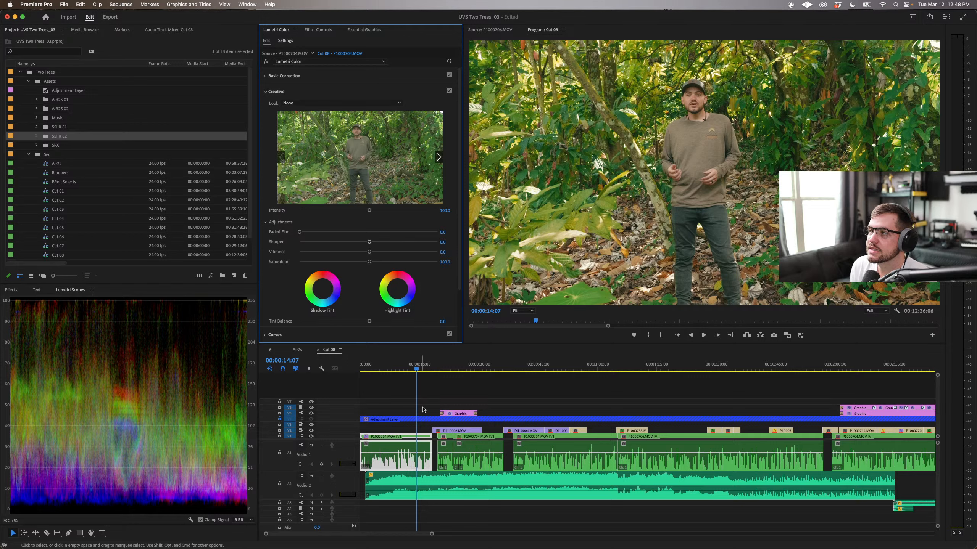
mouse_move(422, 371)
left_mouse_down()
mouse_move(397, 367)
mouse_move(427, 368)
left_mouse_up()
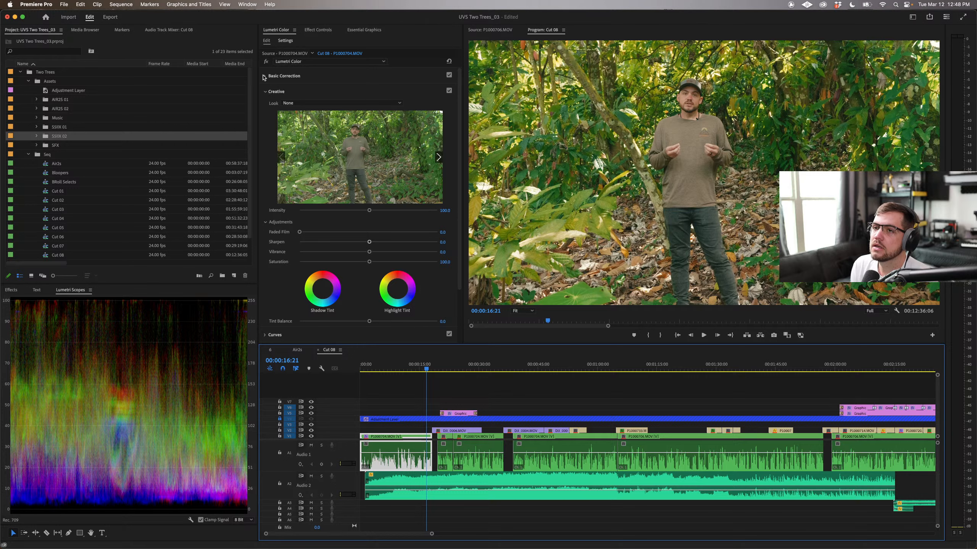
left_click(265, 76)
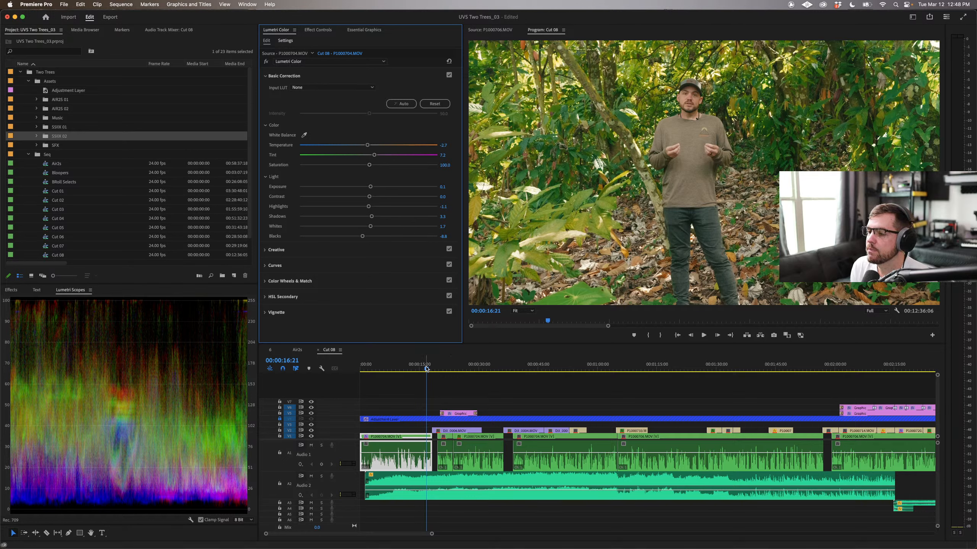
mouse_move(426, 367)
left_mouse_down()
mouse_move(397, 366)
mouse_move(435, 367)
left_mouse_up()
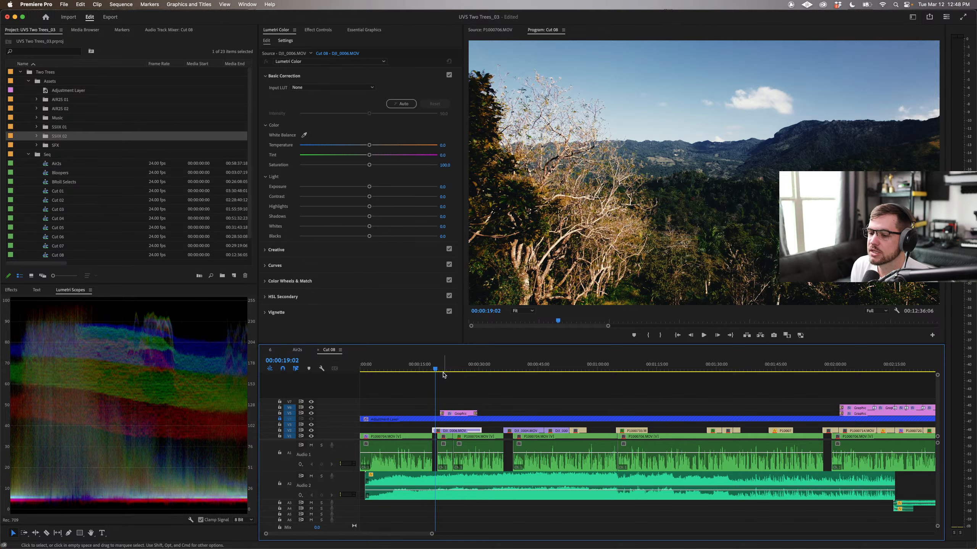
Step: Compare the drone shot at 00:00:19:09 with the adjustment layer enabled and disabled, leaving the layer disabled
left_click_drag(436, 368, 437, 369)
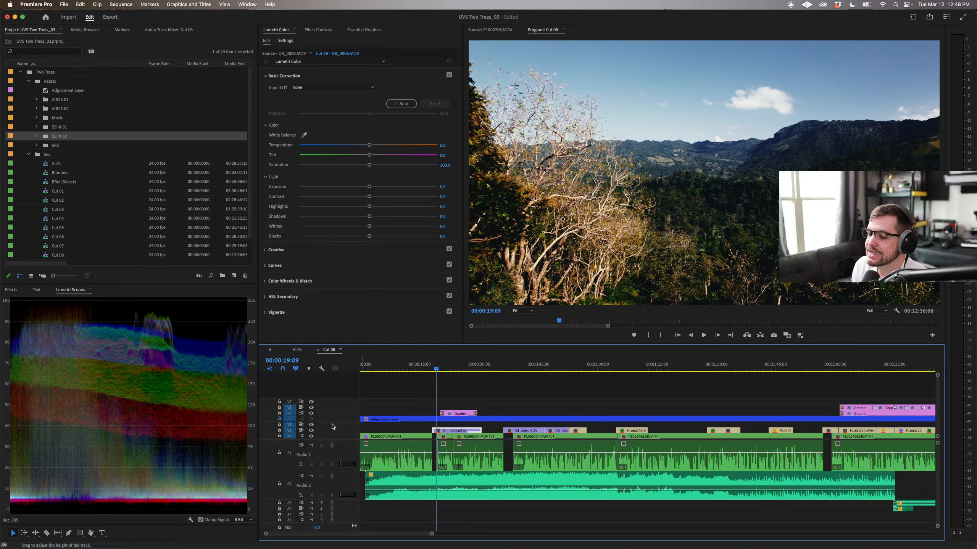
left_click(453, 420)
key("super+shift+e")
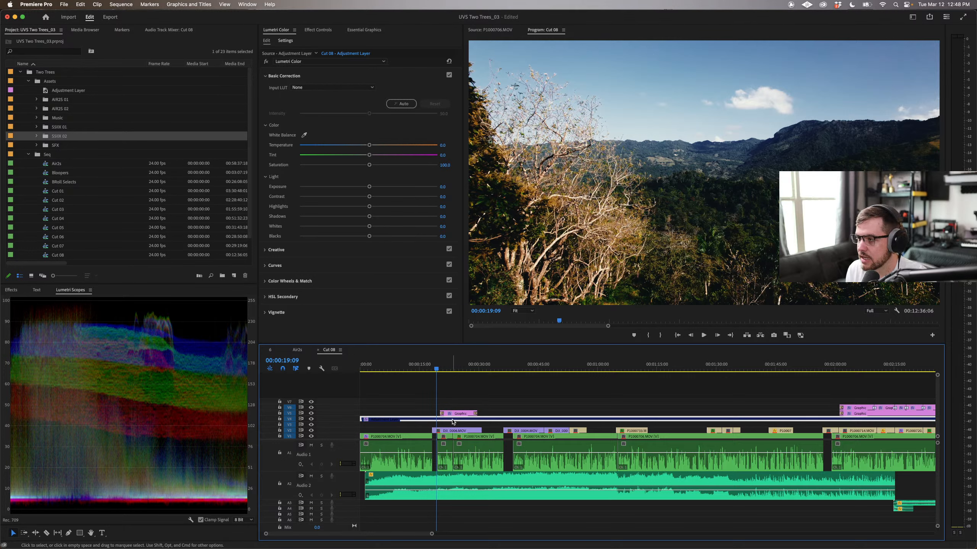
key("super+shift+e")
key("super+shift+e")
key("super+shift+e")
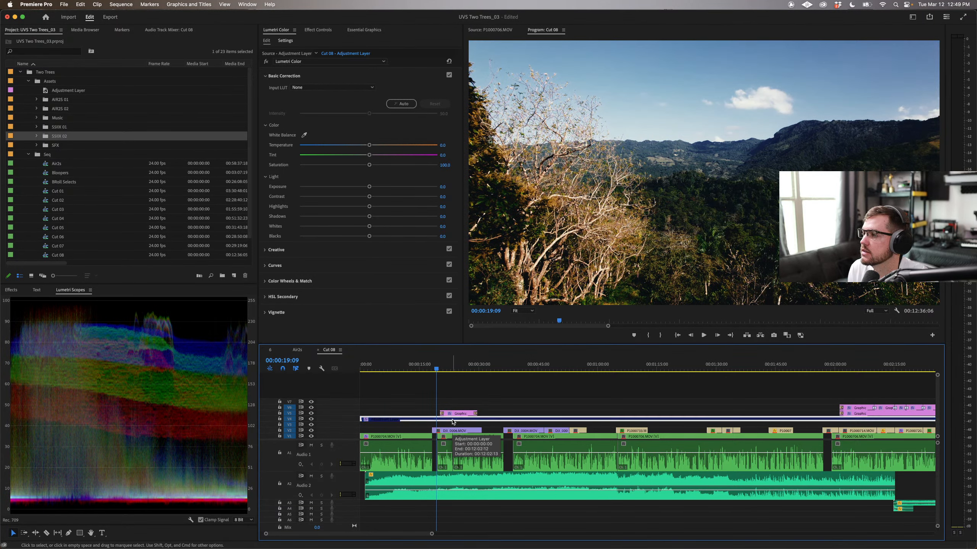
key("super+shift+e")
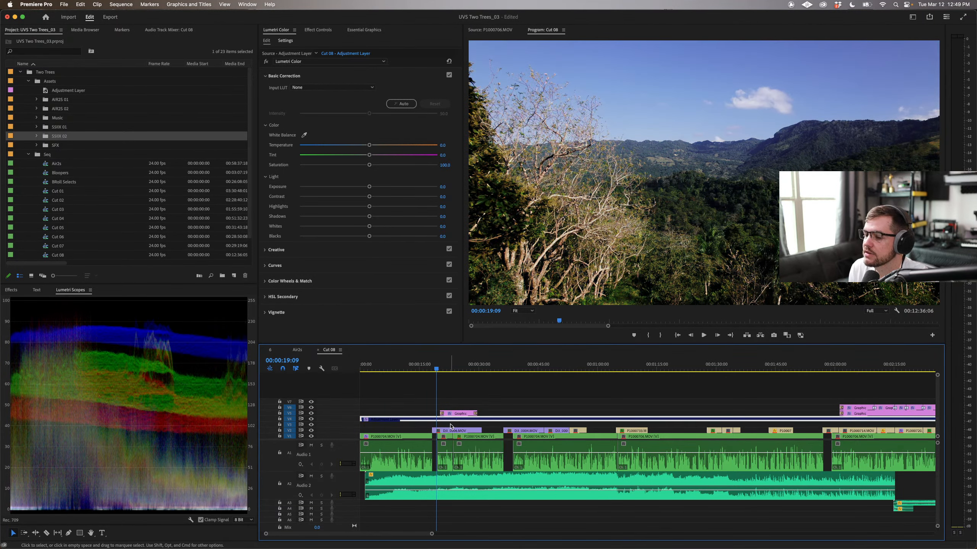
Step: Reveal the timeline's DJI_0006.MOV clip in the project, open its source, and move to the hillside view at 00:02:54:10
left_click(449, 432)
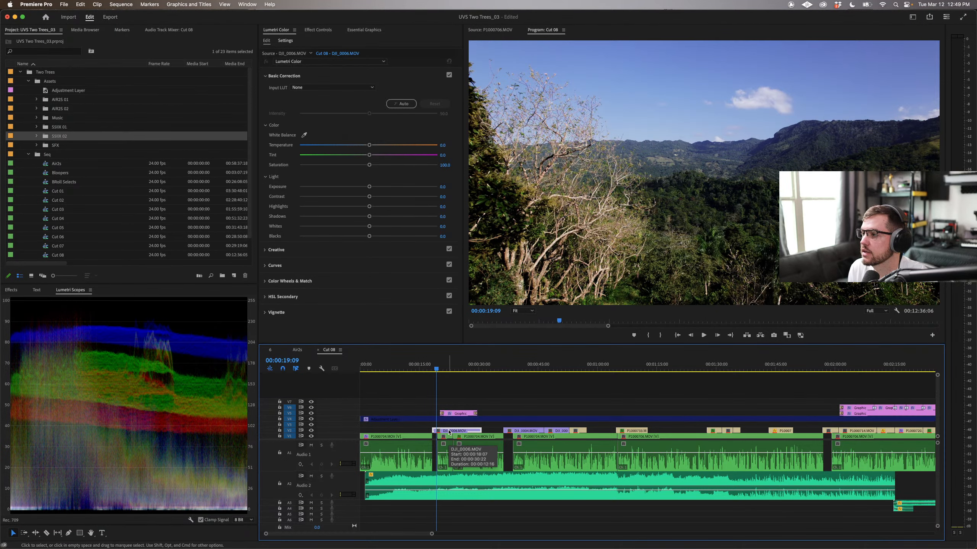
key("super+shift+e")
key("super+shift+e")
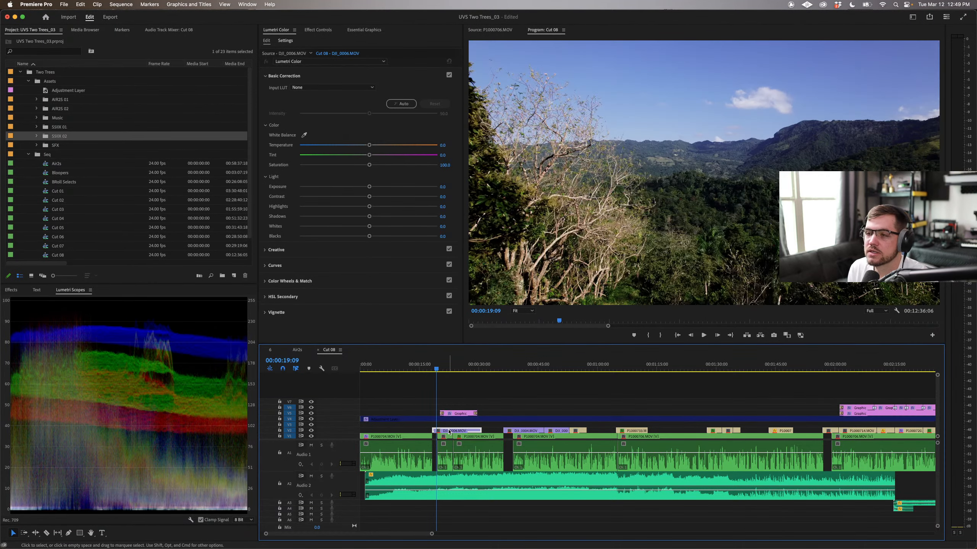
right_click(449, 432)
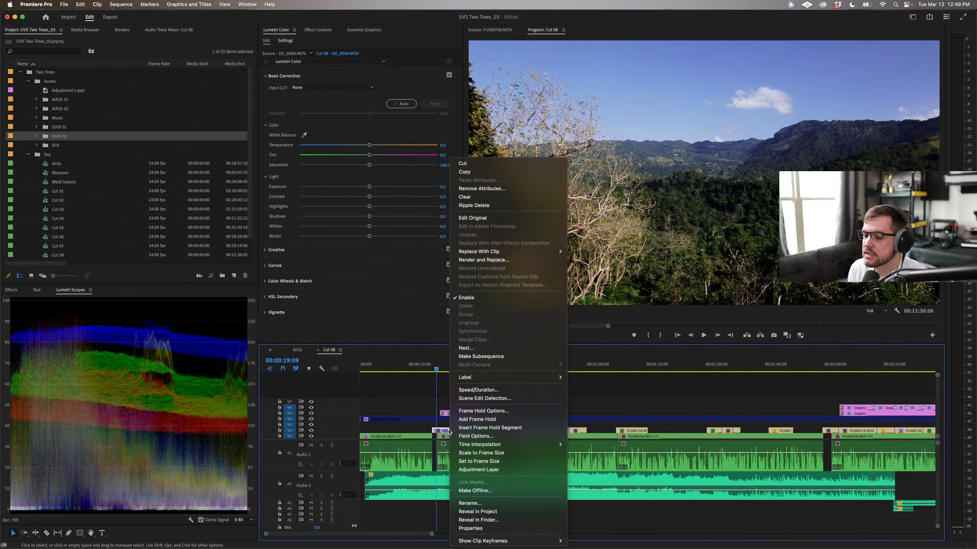
left_click(496, 512)
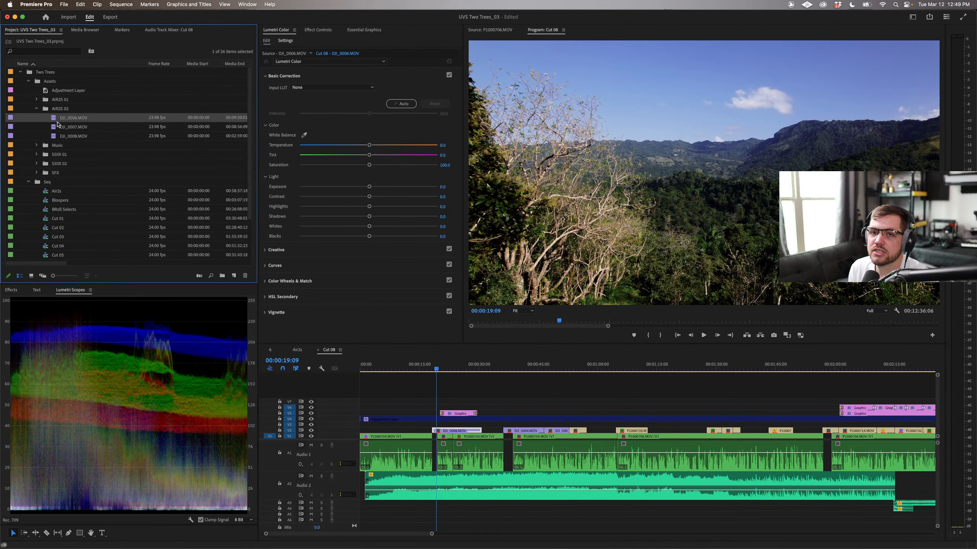
double_click(56, 118)
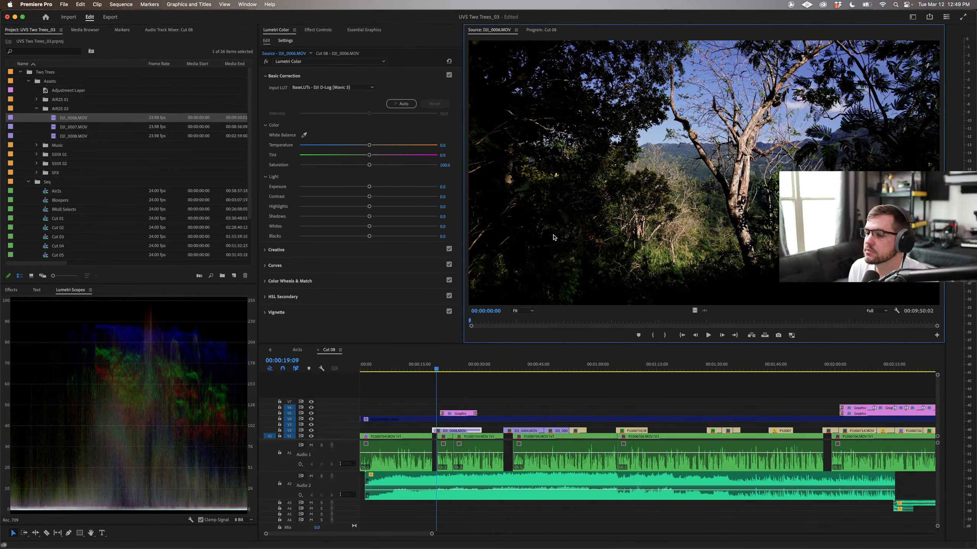
left_click_drag(556, 324, 607, 320)
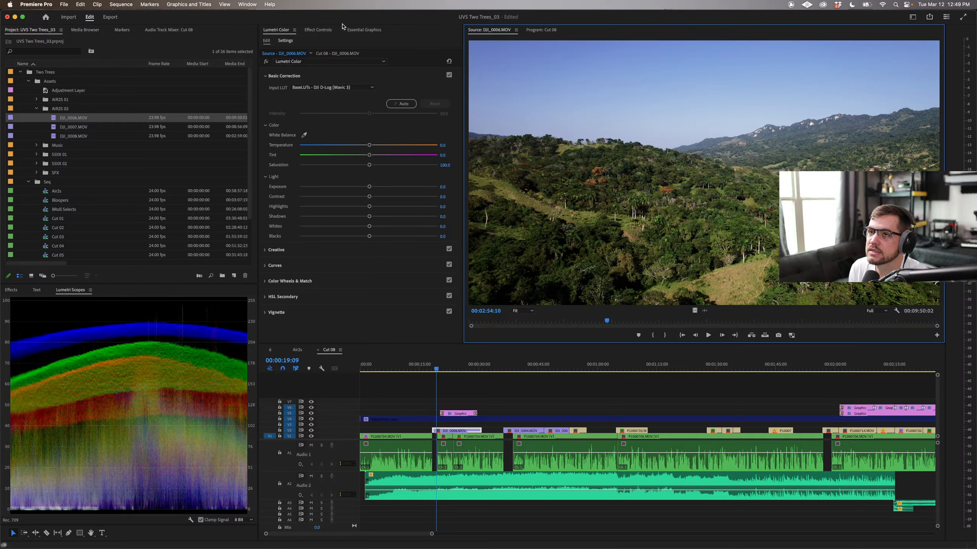
Step: Check the Input LUT in the Lumetri Basic Correction settings of the DJI_0006.MOV source clip
left_click(322, 30)
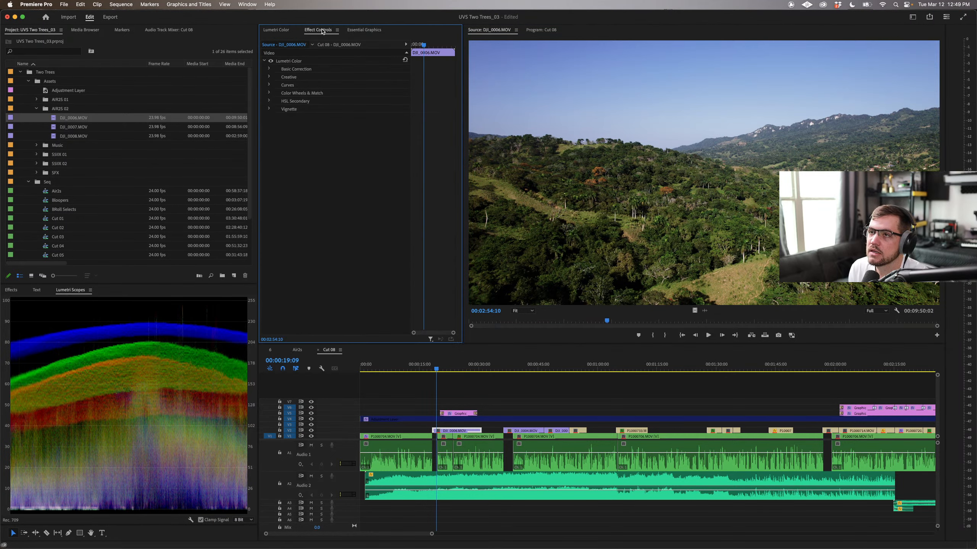
left_click(270, 69)
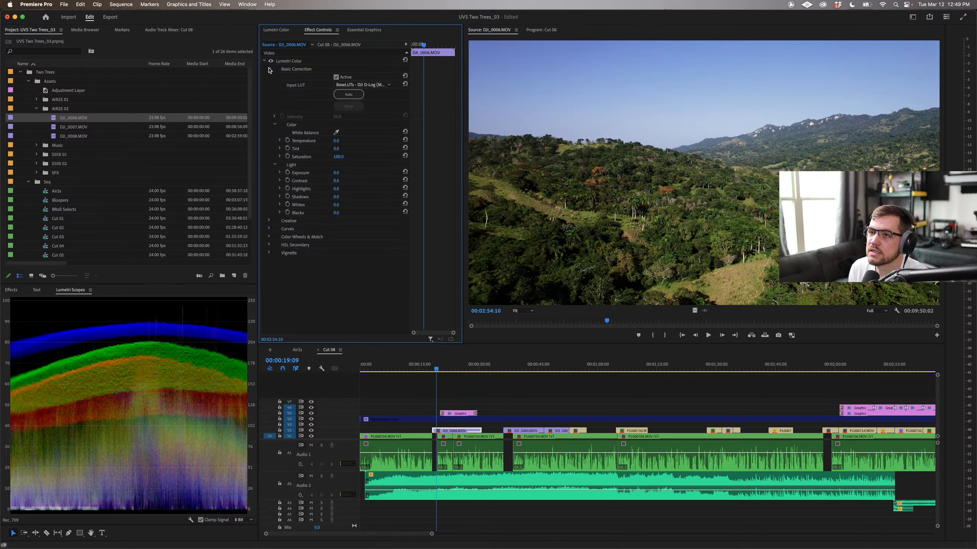
left_click(377, 85)
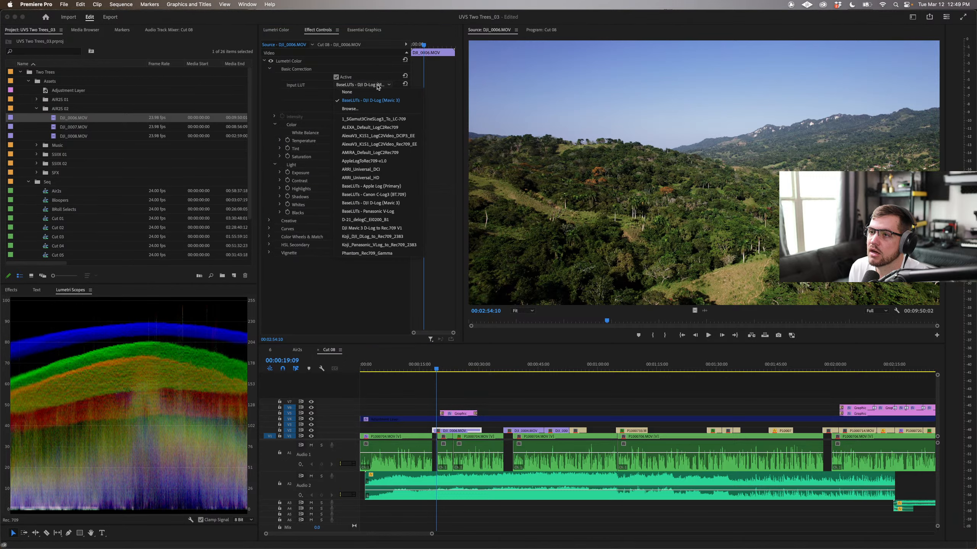
left_click(377, 85)
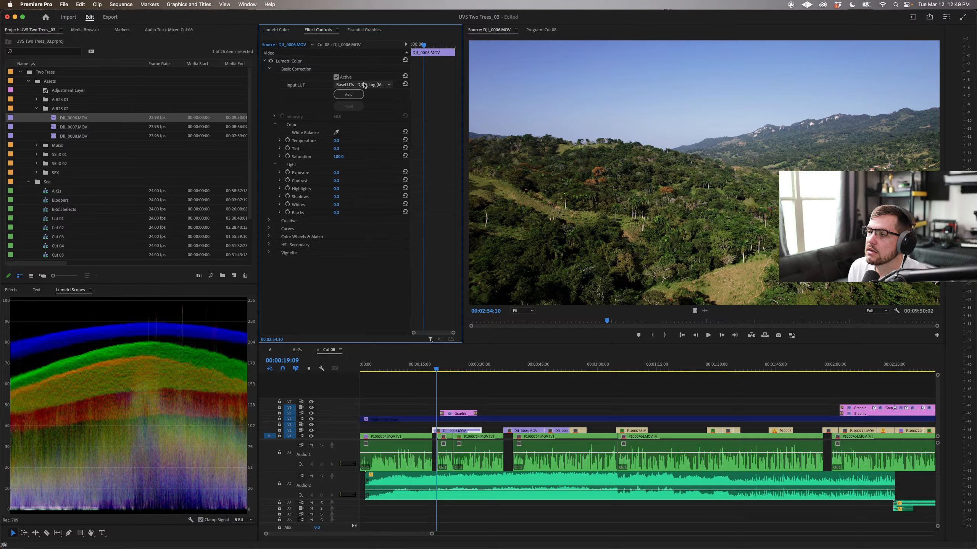
left_click(270, 69)
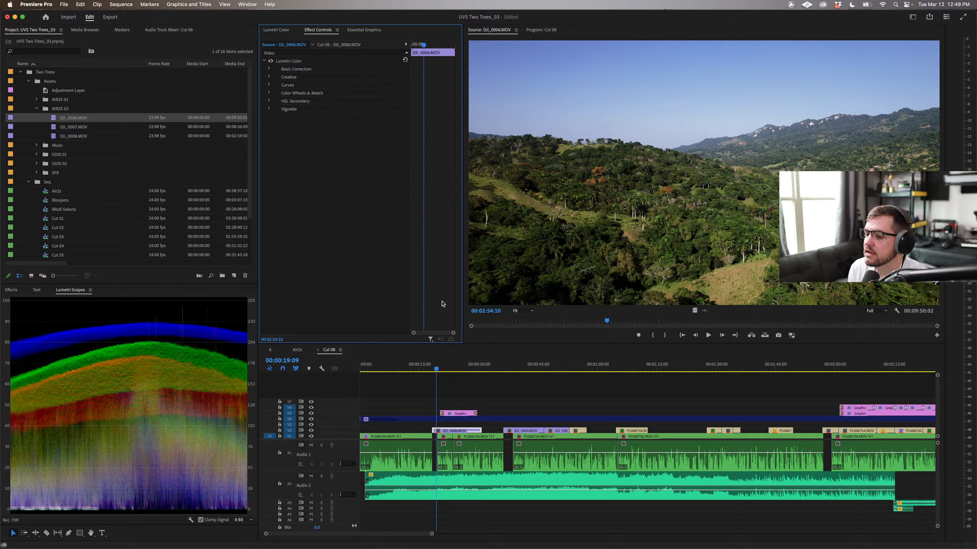
Step: Compare the DJI_0006.MOV source with its Lumetri Color effect off and on, leaving the effect enabled
left_click(272, 61)
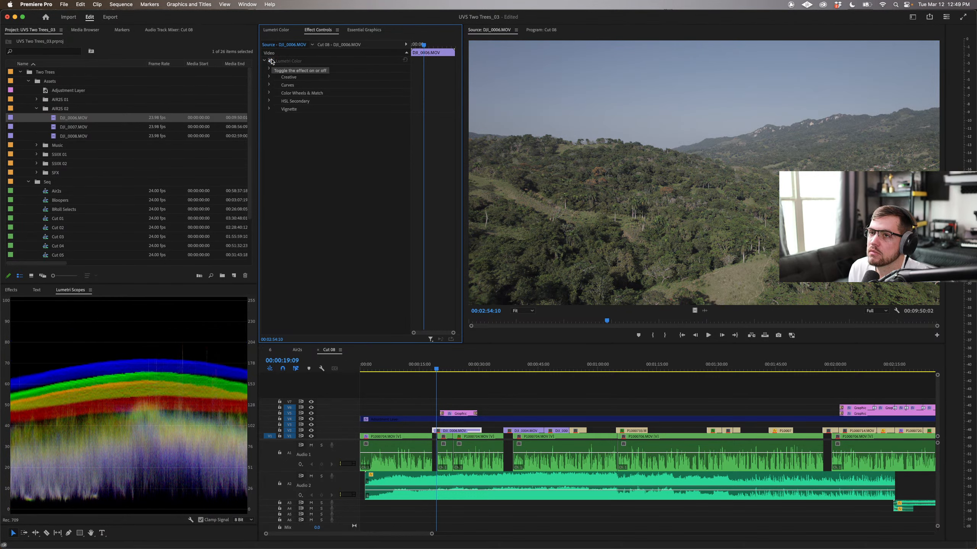
left_click(271, 61)
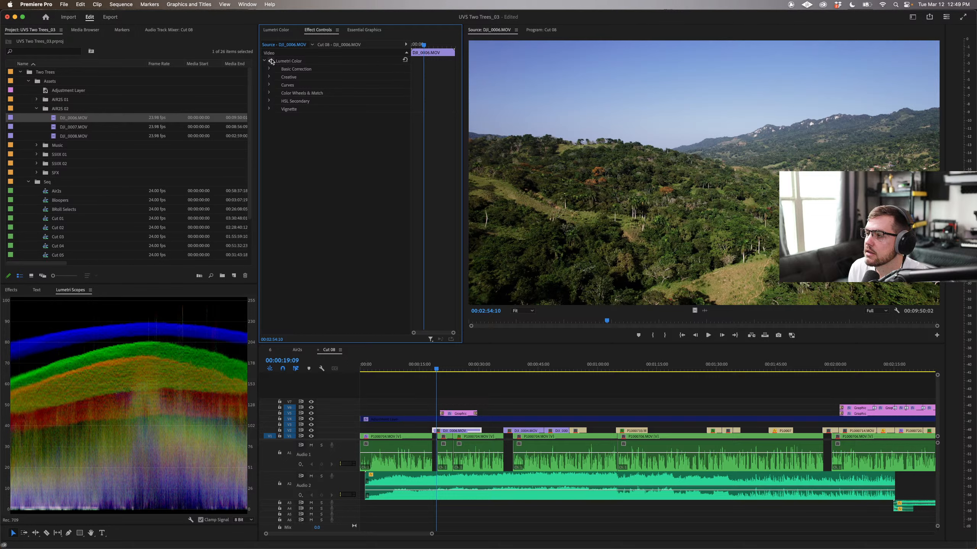
left_click(271, 61)
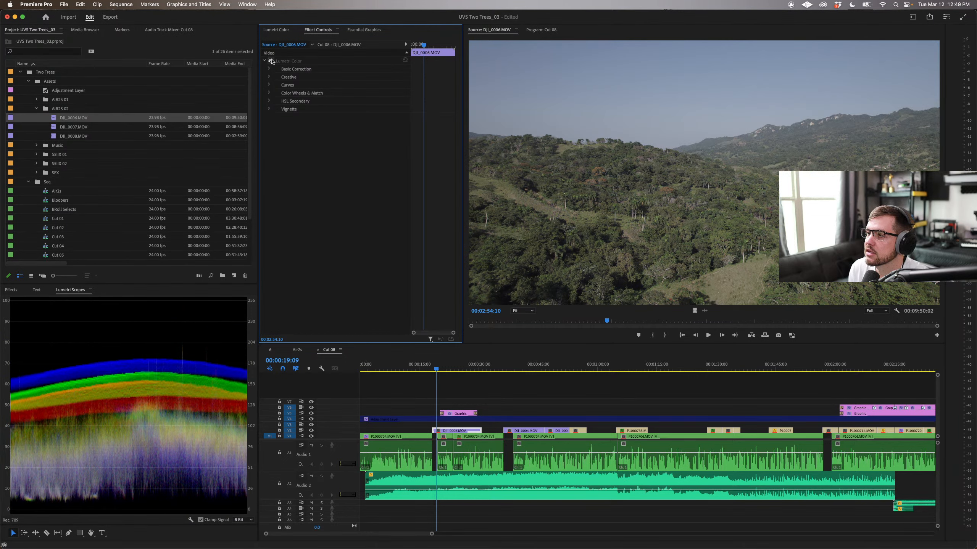
left_click(271, 61)
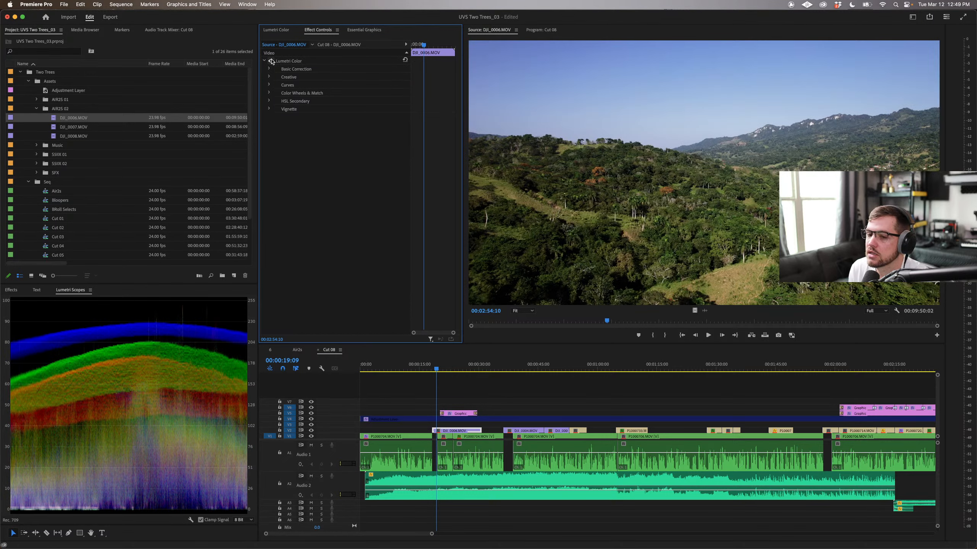
left_click(272, 61)
left_click(271, 61)
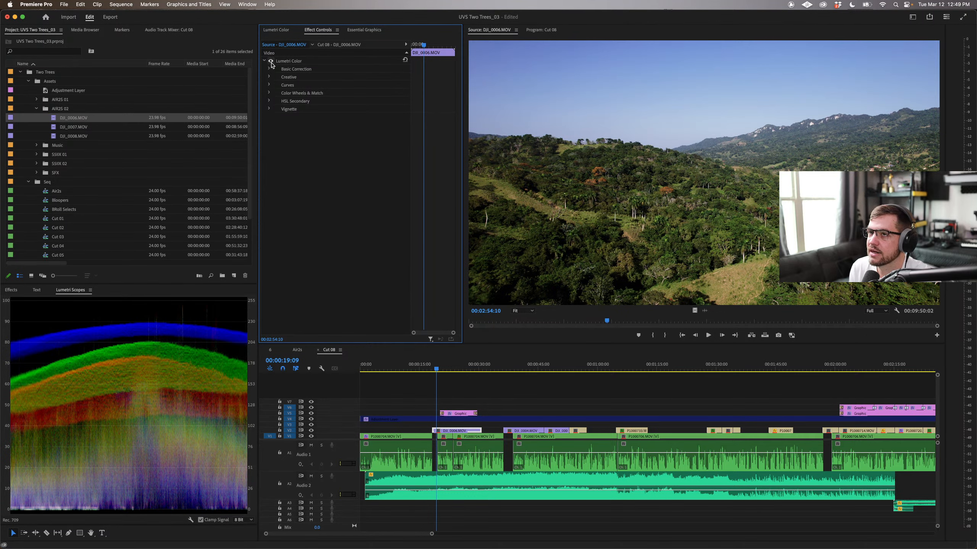
Step: Return to the Cut 08 program view and re-enable the adjustment layer
left_click(536, 30)
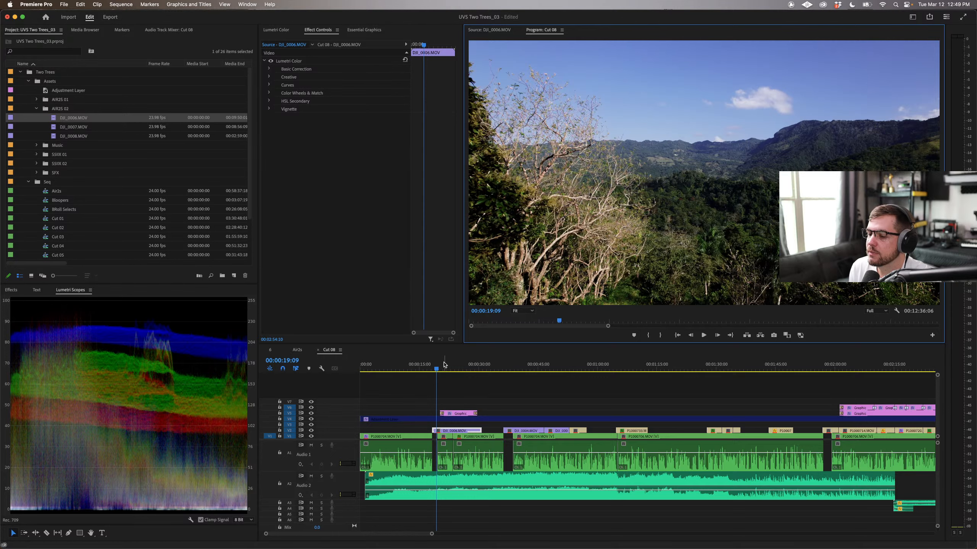
left_click(403, 420)
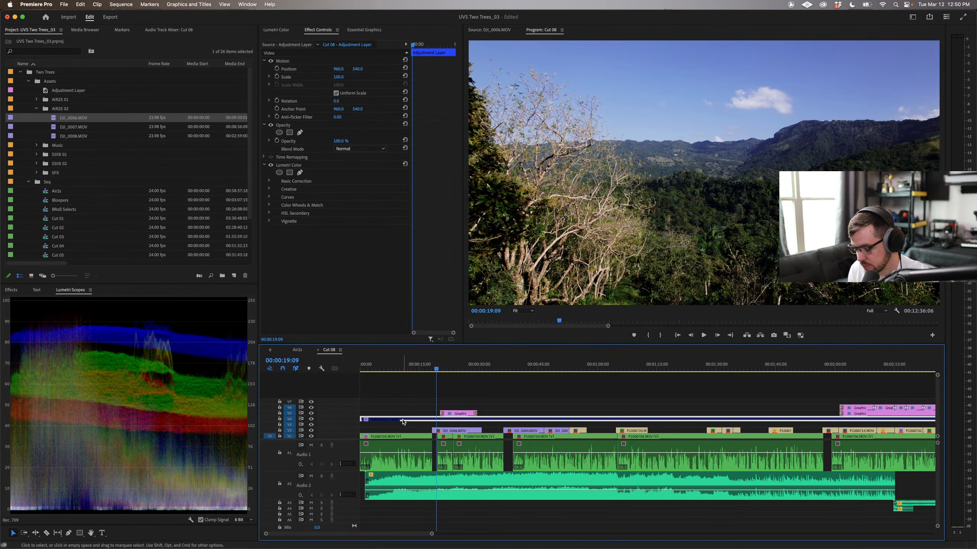
key("shift+super+e")
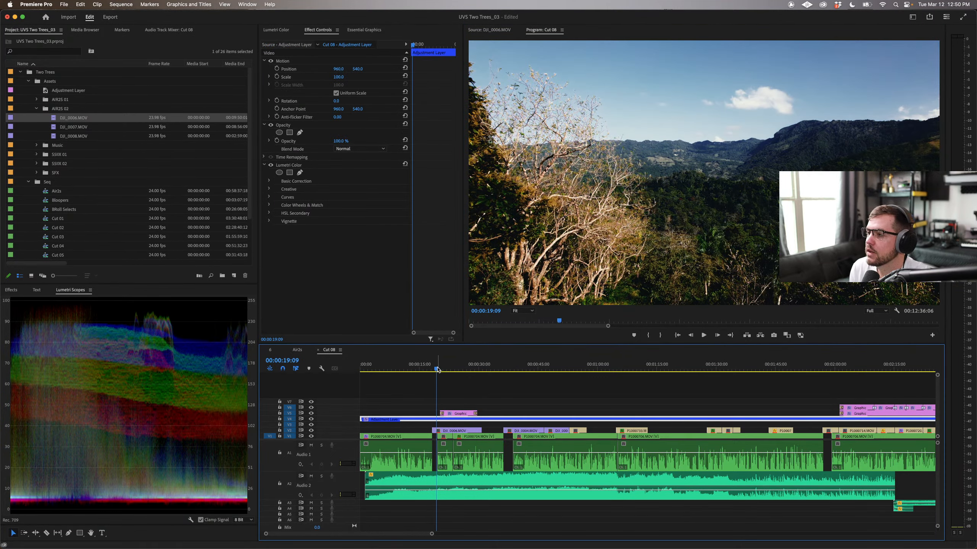
Step: Compare the talking shot at 00:00:17:09 with the following drone shot, and select the DJI_0006.MOV clip
left_click(429, 370)
left_click(438, 370)
left_click(430, 370)
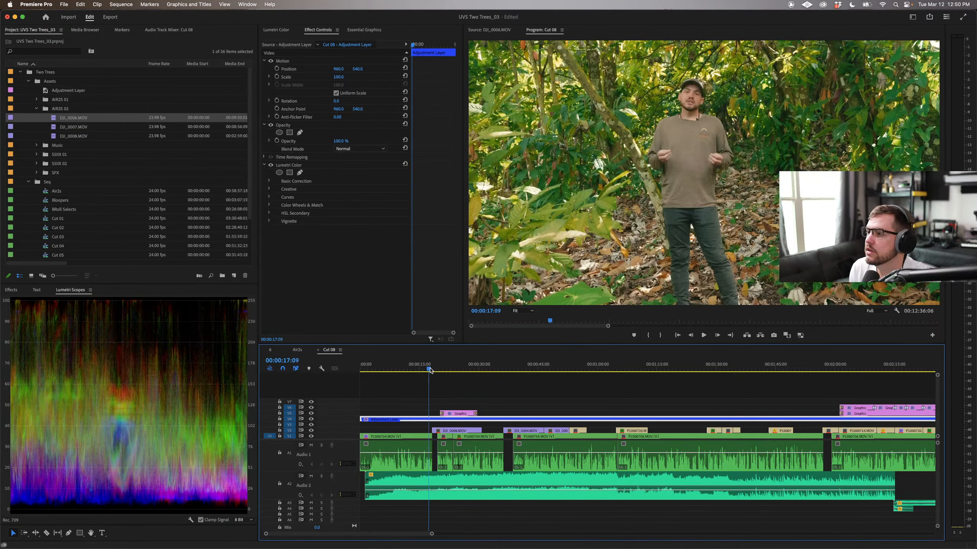
left_click_drag(430, 370, 439, 370)
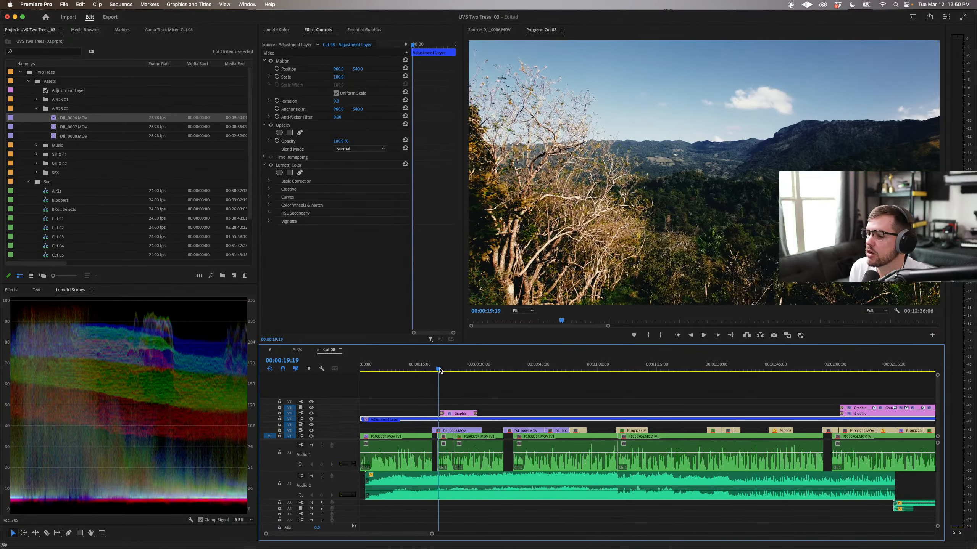
left_click(445, 431)
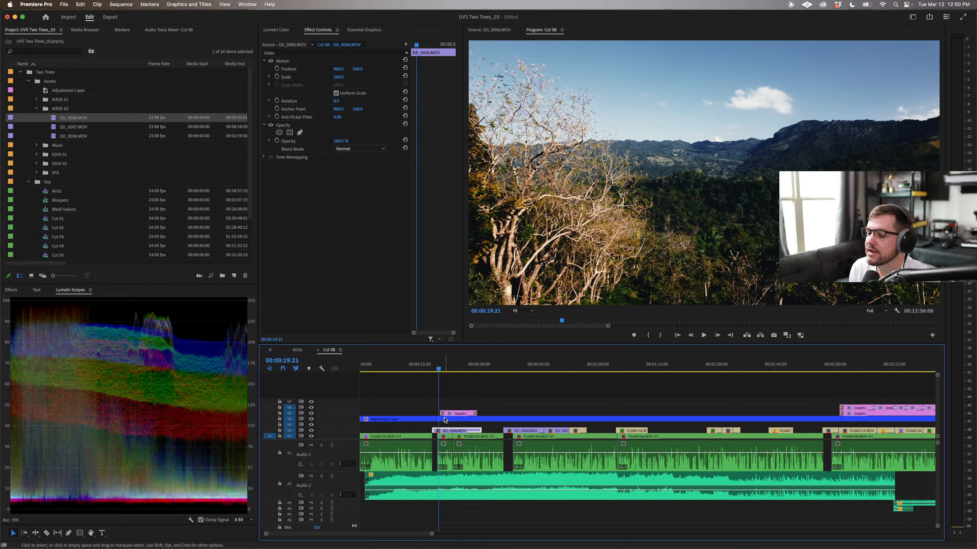
Step: Split the adjustment layer at the drone shot and trim the pieces to the edges of DJI_0006.MOV, leaving that clip uncovered
left_click(444, 420)
key("super+k")
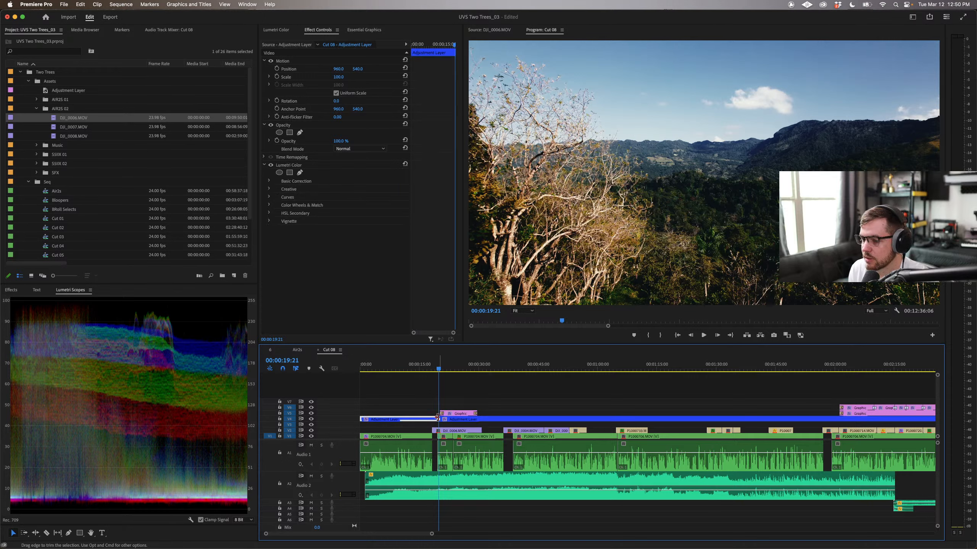
left_click_drag(438, 419, 483, 419)
left_click(430, 396)
key("equal")
key("equal")
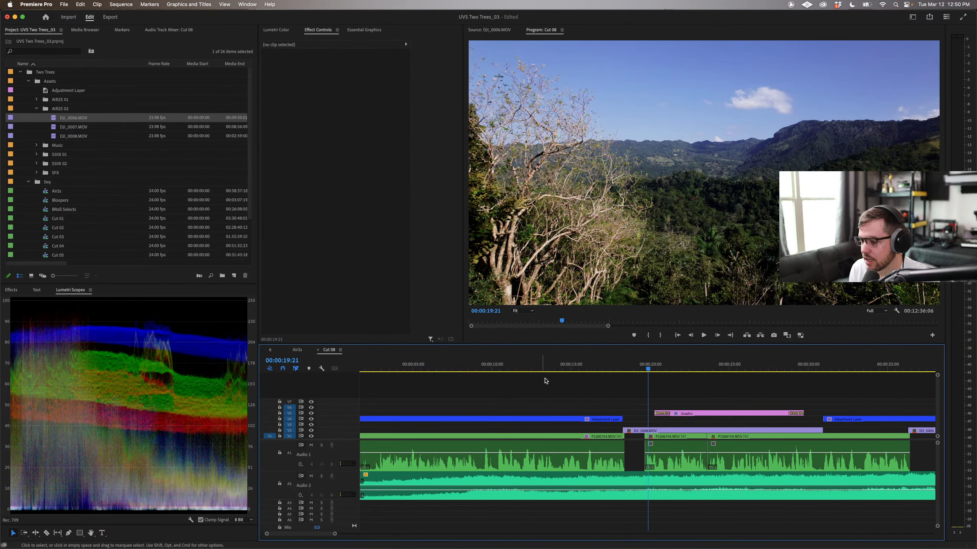
Step: Duplicate the first adjustment layer piece onto the track directly above DJI_0006.MOV, aligned with the start of that clip
scroll(553, 379, "right", 5)
left_click_drag(496, 366, 514, 367)
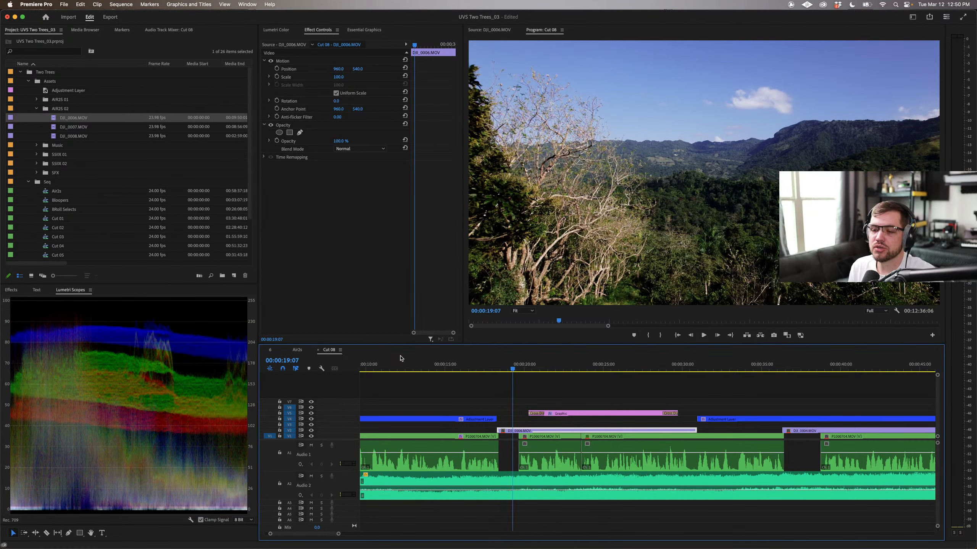
left_click(475, 421)
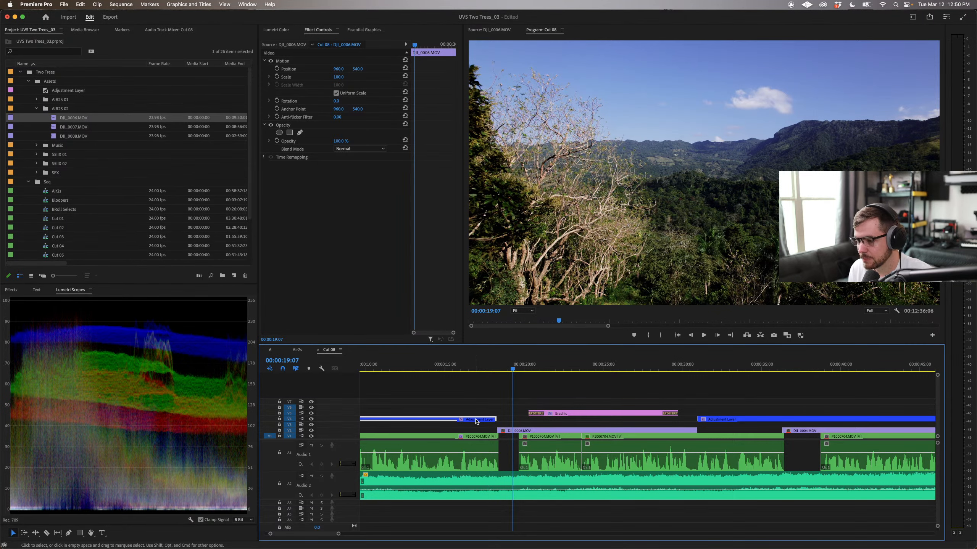
left_click_drag(476, 422, 728, 426)
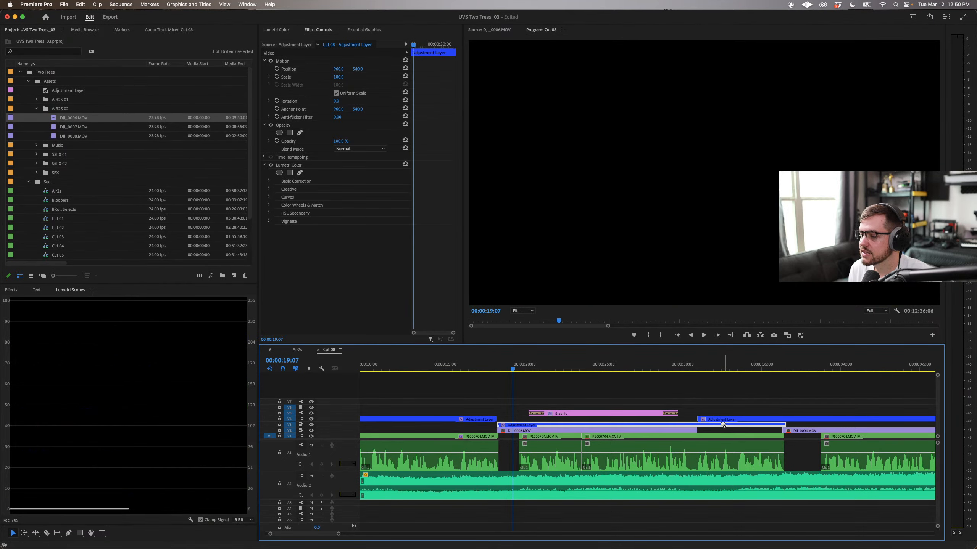
Step: Change the label colour of the adjustment layer above DJI_0006.MOV to Violet, matching the drone clip's label
right_click(569, 427)
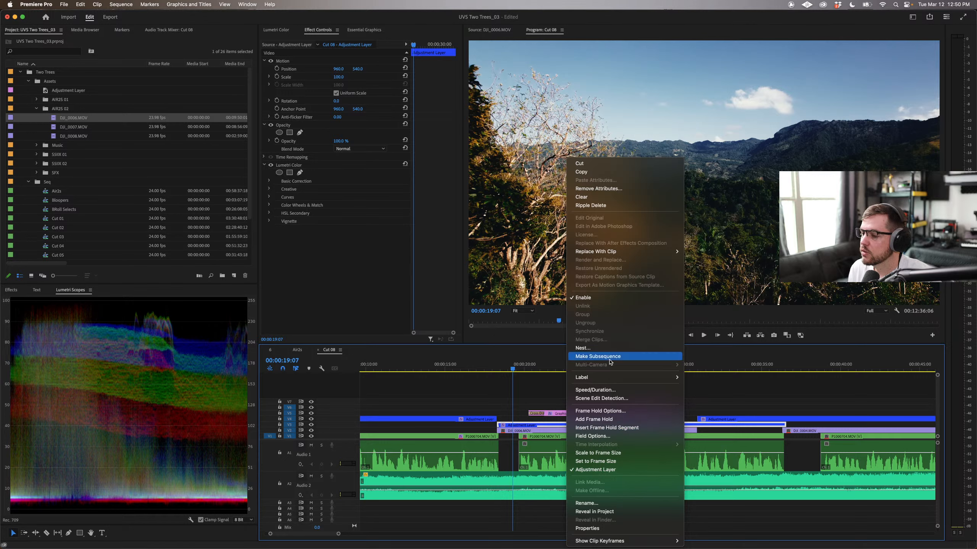
mouse_move(670, 377)
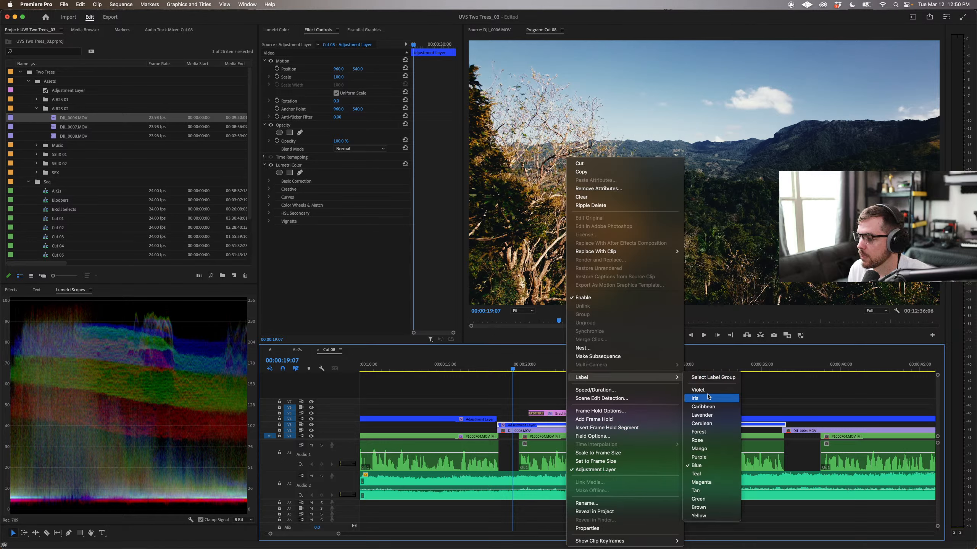
left_click(698, 390)
left_click(706, 403)
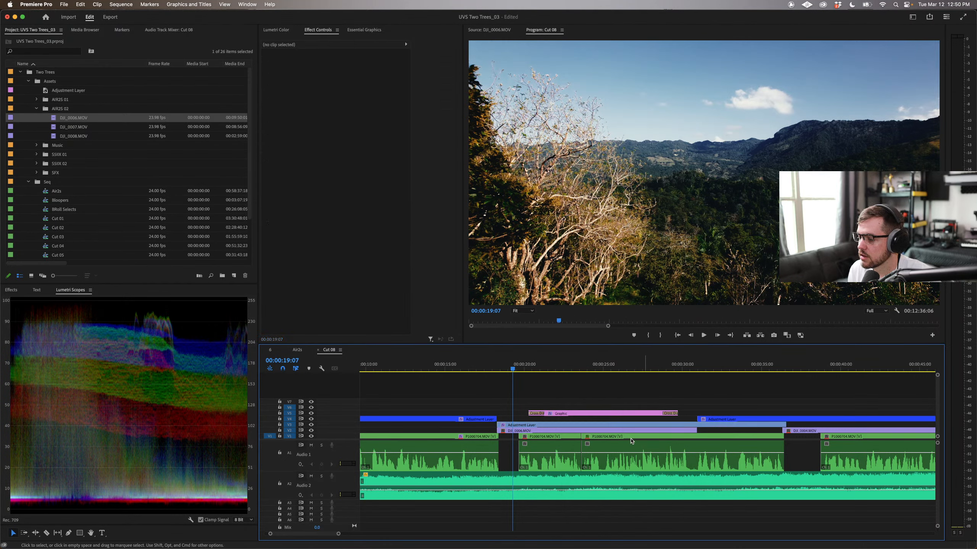
right_click(629, 430)
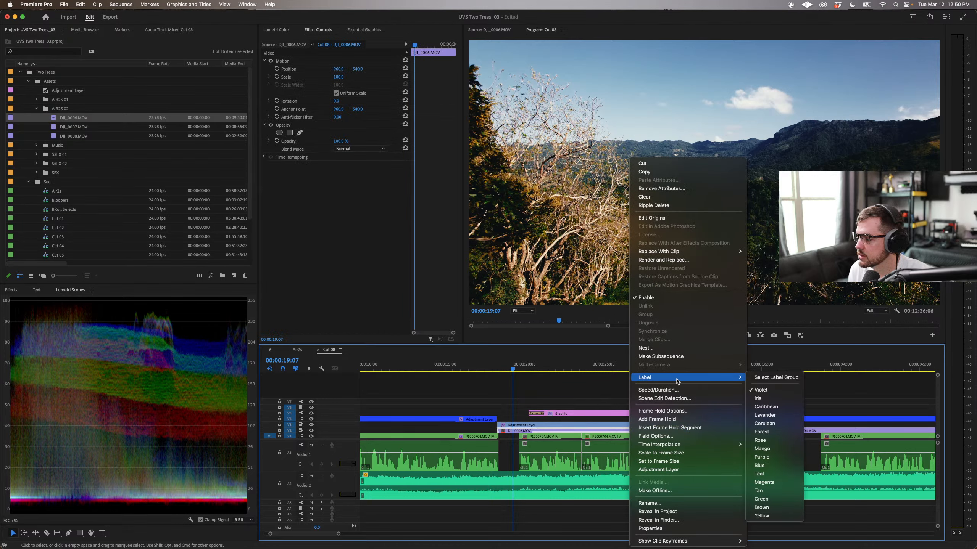
left_click(575, 397)
right_click(552, 425)
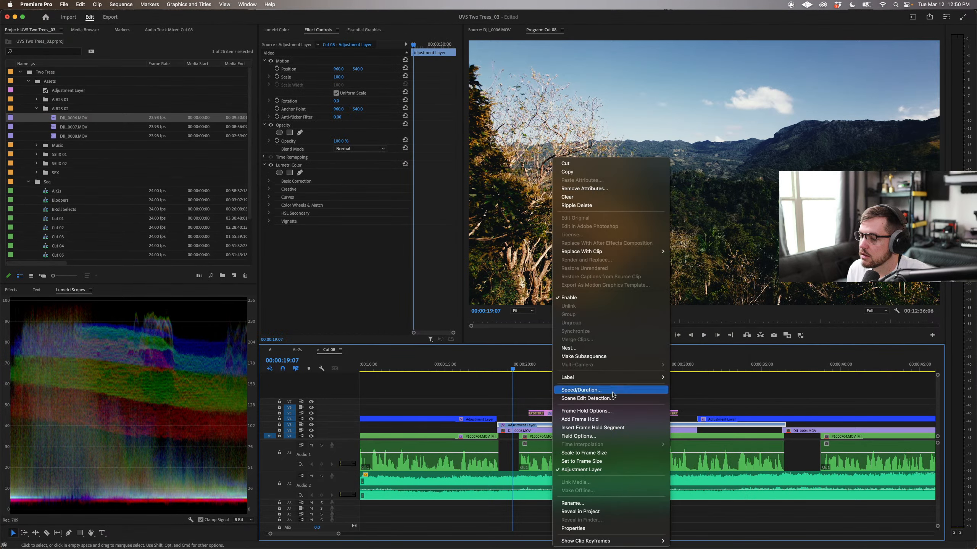
mouse_move(612, 380)
left_click(696, 390)
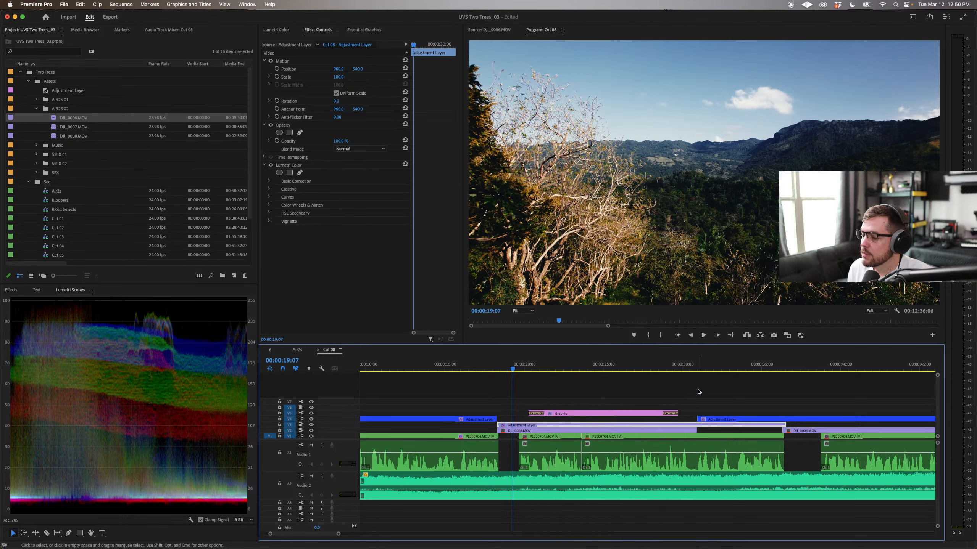
Step: Trim the violet adjustment layer to the end of DJI_0006.MOV and place it between the blue adjustment layer pieces on their track
left_click(698, 393)
left_click_drag(784, 425, 687, 422)
left_click(537, 395)
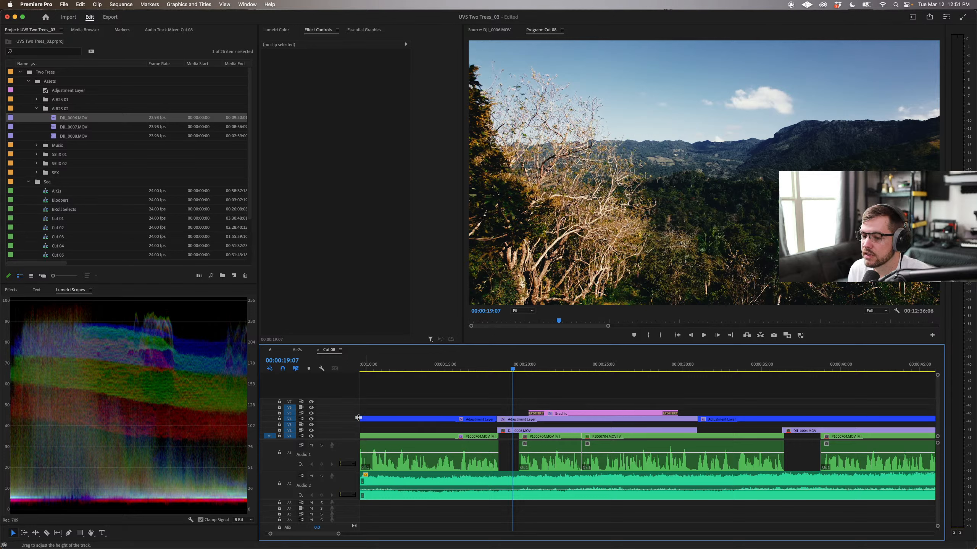
Step: Lower the Creative look intensity of the violet drone adjustment layer's Kinetic 03 look to 74
left_click(535, 420)
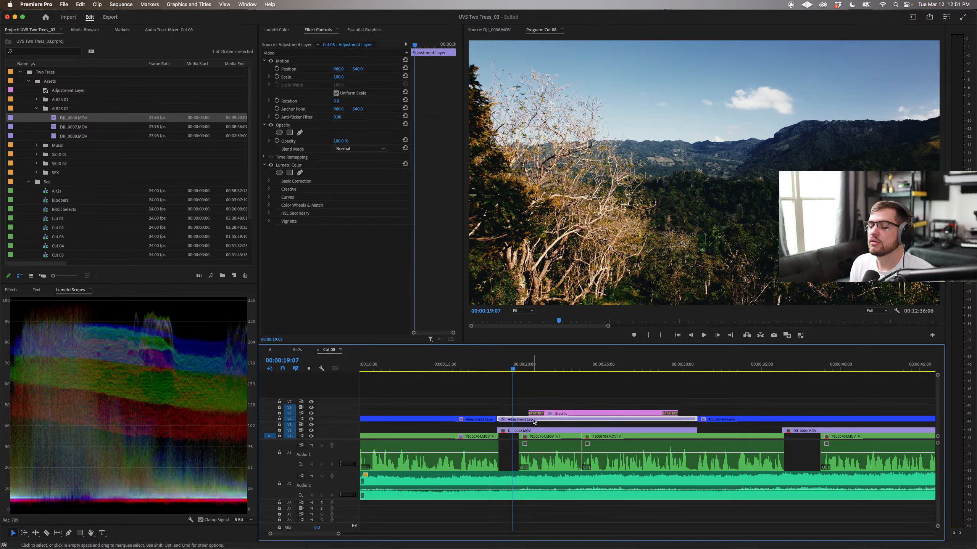
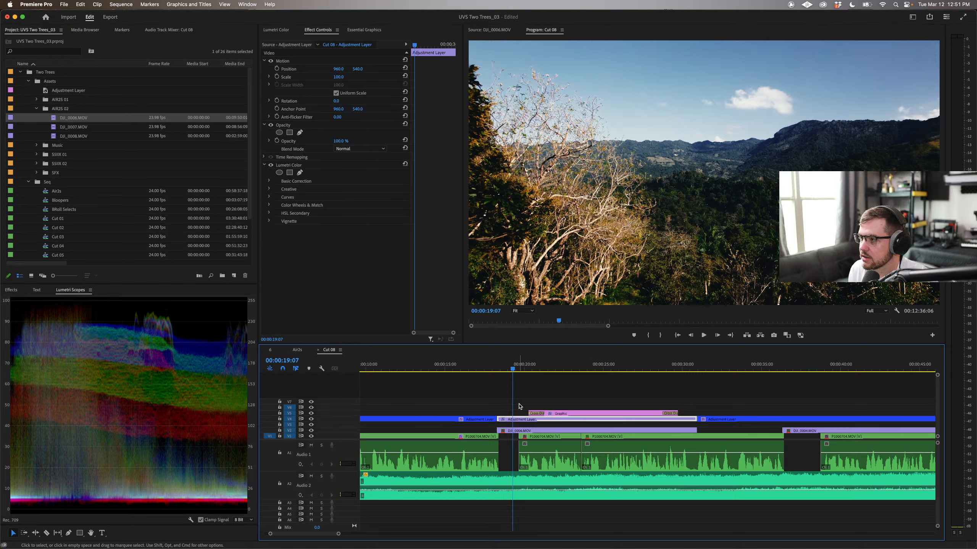
left_click(281, 30)
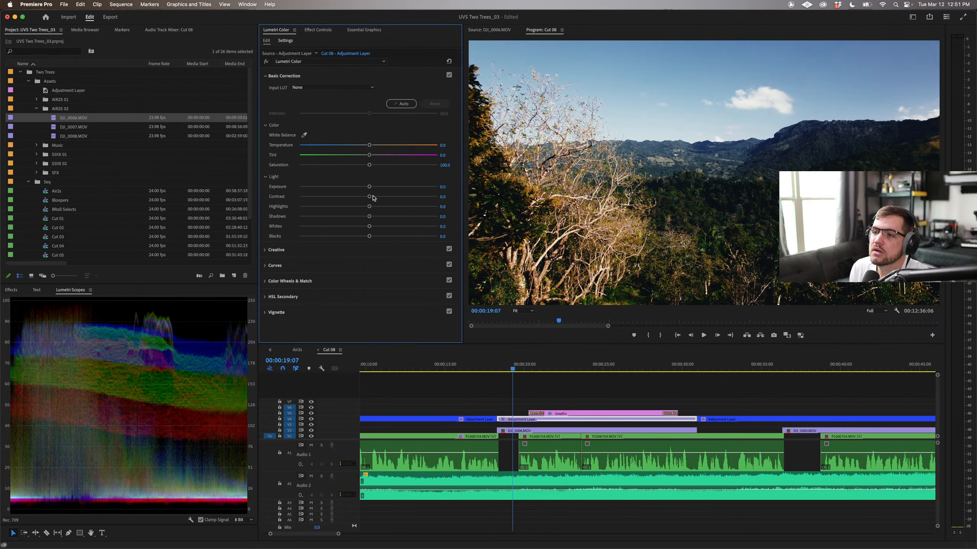
left_click(338, 250)
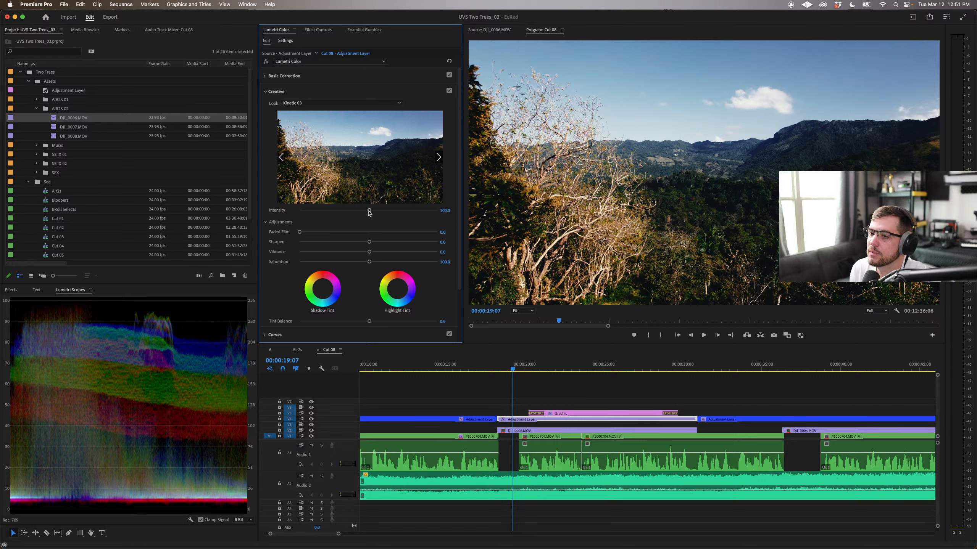
left_click_drag(370, 212, 346, 211)
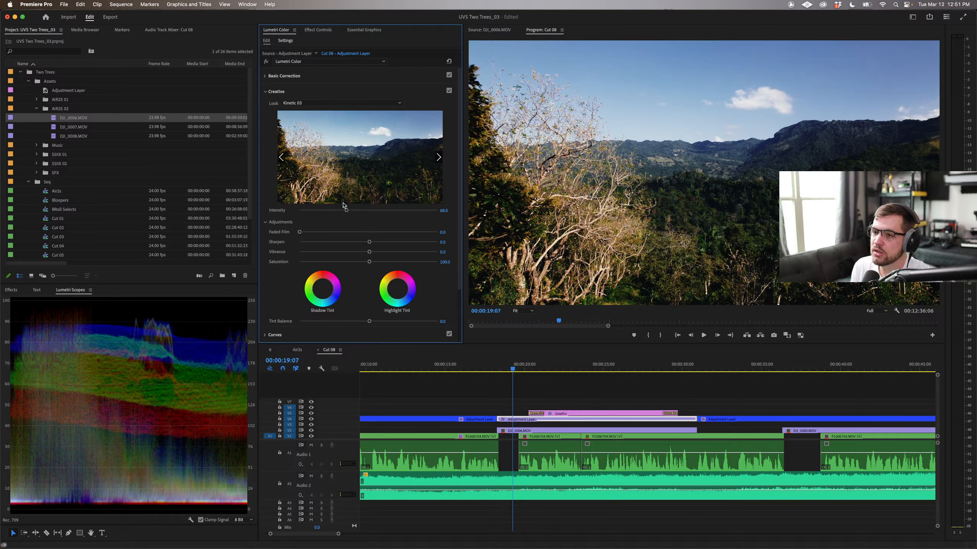
mouse_move(345, 211)
left_mouse_down()
mouse_move(406, 212)
mouse_move(293, 211)
mouse_move(350, 212)
left_mouse_up()
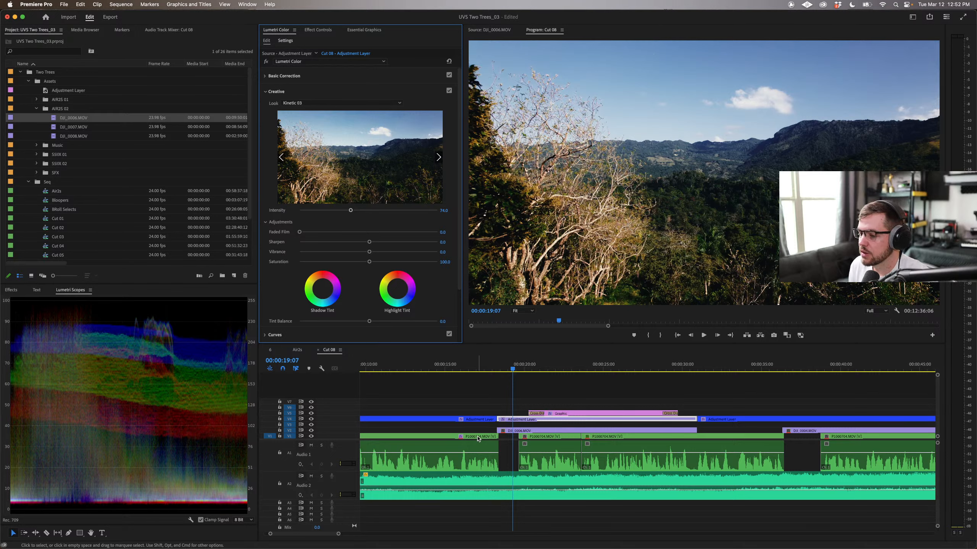
Step: Turn on Comparison View and set the reference frame to the talking shot at 00:00:13:19
left_click(786, 335)
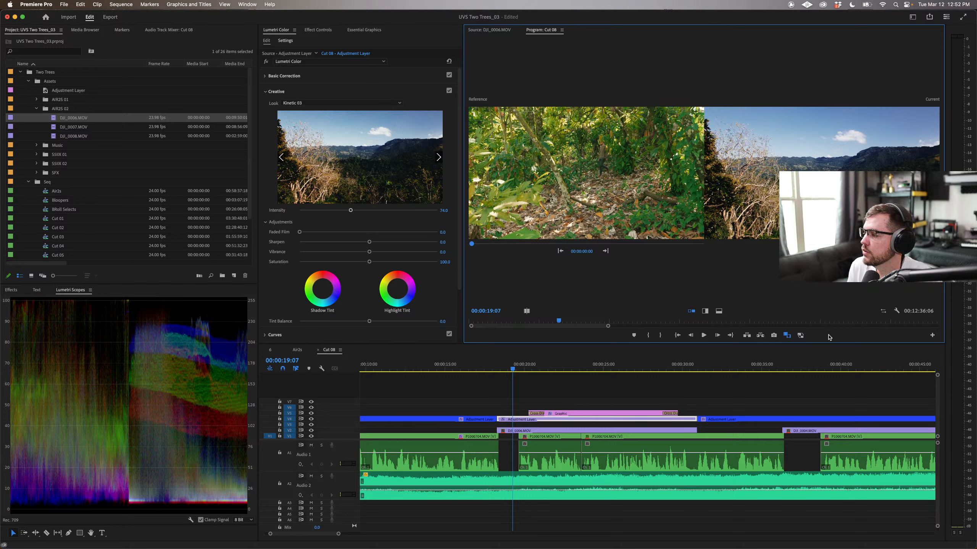
left_click(931, 336)
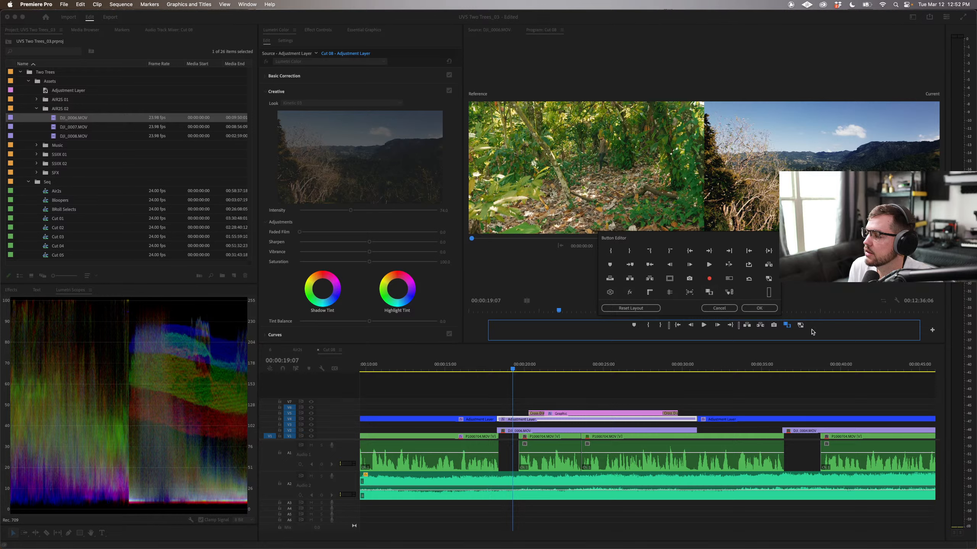
left_click(731, 307)
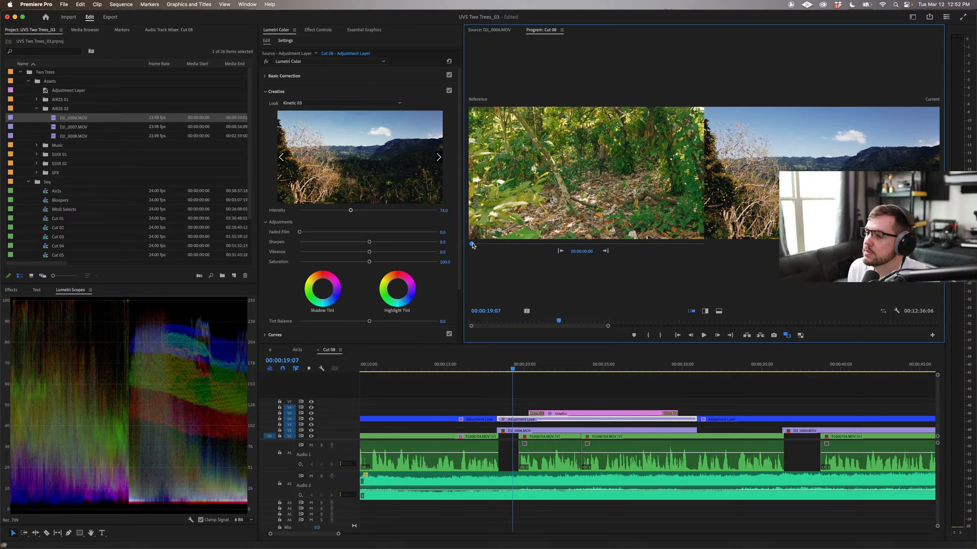
left_click_drag(472, 245, 476, 247)
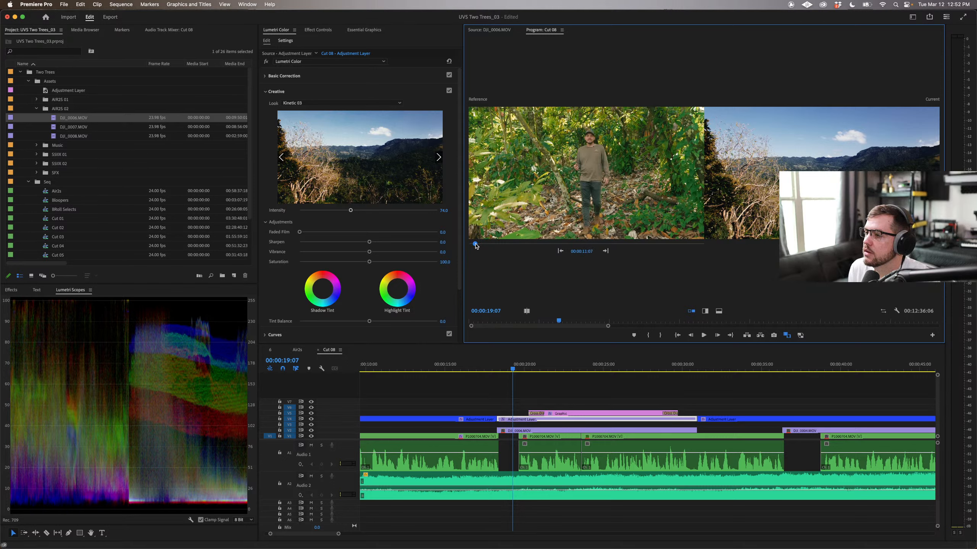
left_click_drag(476, 246, 476, 246)
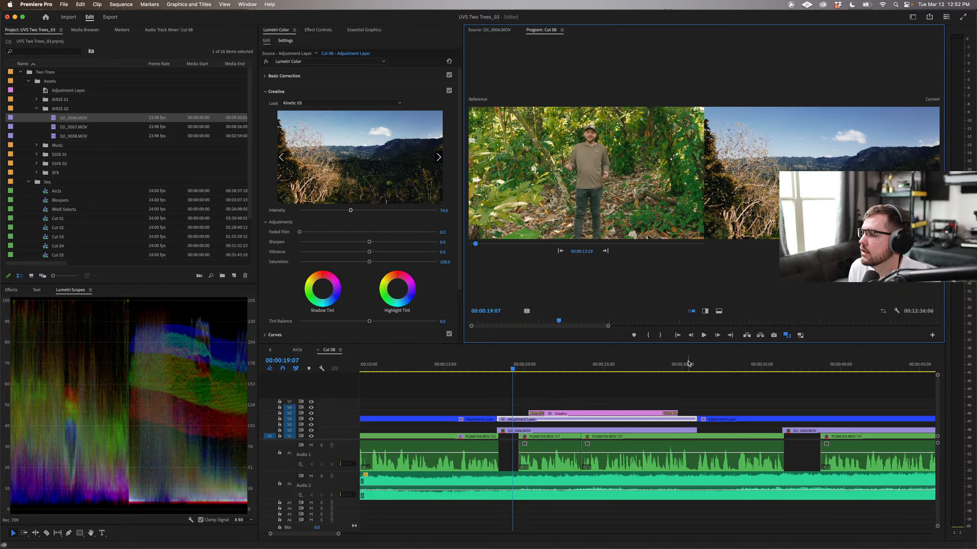
Step: Check the drone shot at 00:00:26:02 and set the violet adjustment layer's Kinetic 03 look intensity to about 81
left_click(521, 420)
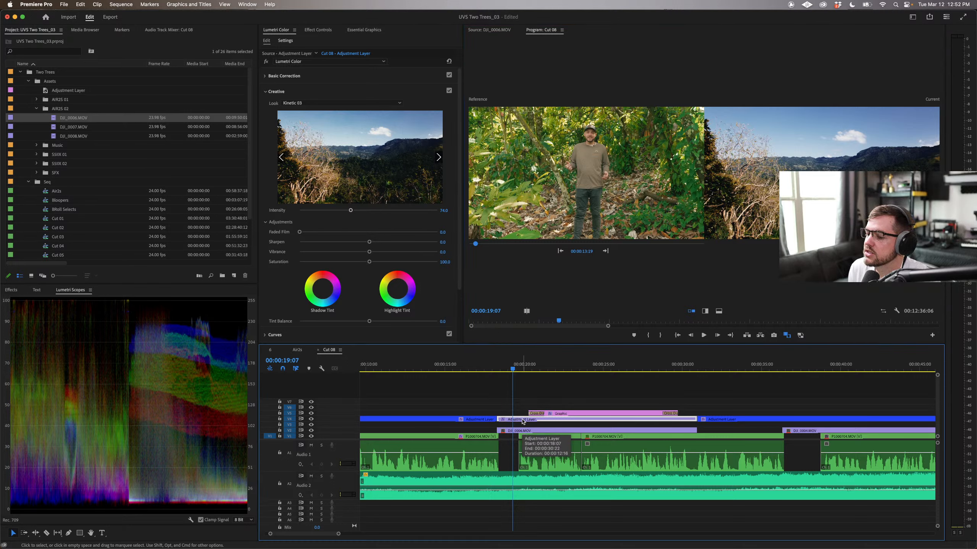
mouse_move(356, 212)
left_mouse_down()
mouse_move(421, 213)
mouse_move(338, 213)
mouse_move(414, 214)
mouse_move(342, 212)
mouse_move(351, 212)
left_mouse_up()
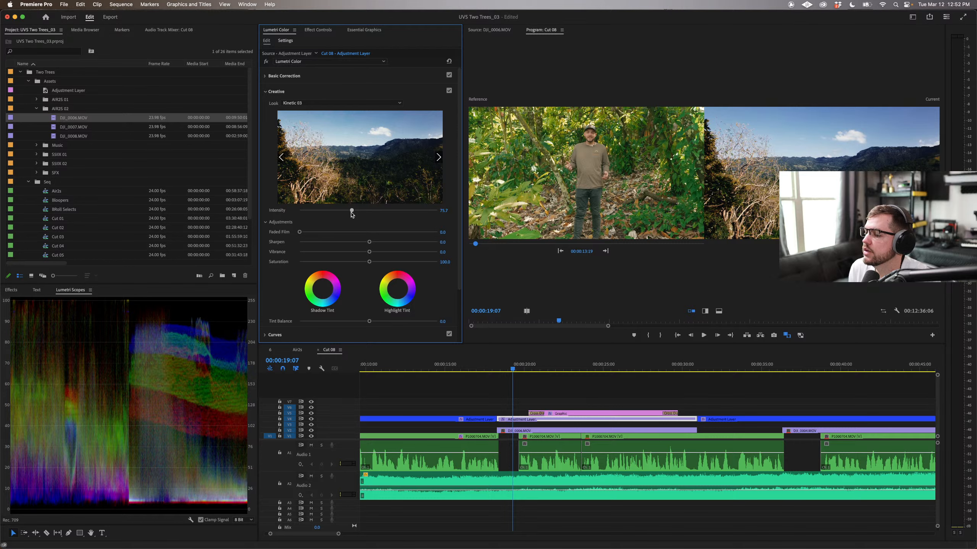
left_click(571, 370)
left_click_drag(572, 371, 621, 370)
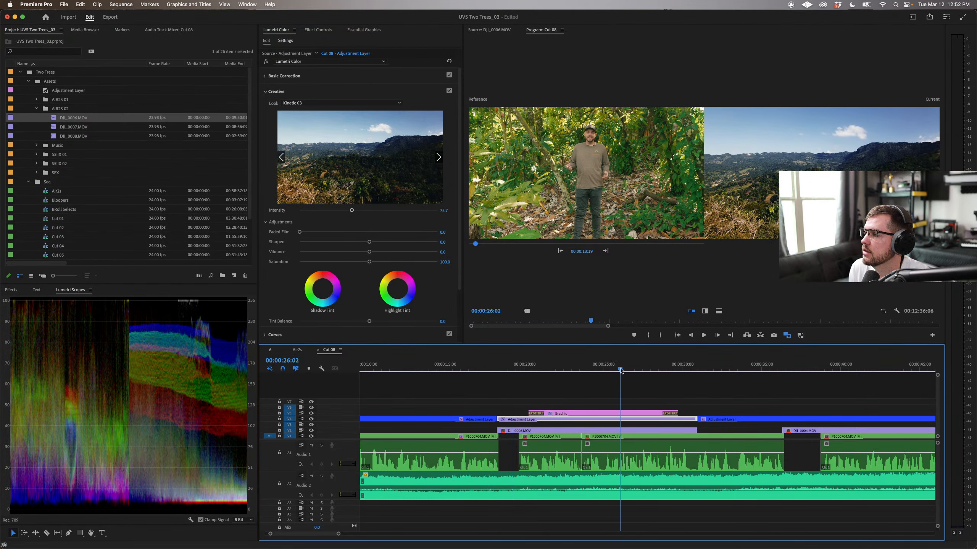
mouse_move(351, 212)
left_mouse_down()
mouse_move(328, 212)
mouse_move(375, 212)
mouse_move(356, 214)
left_mouse_up()
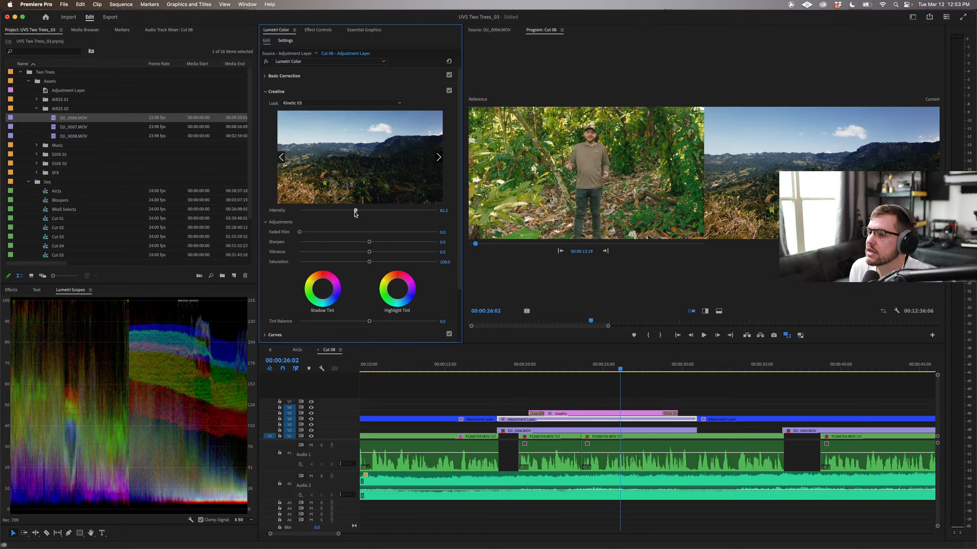
left_click_drag(354, 214, 355, 216)
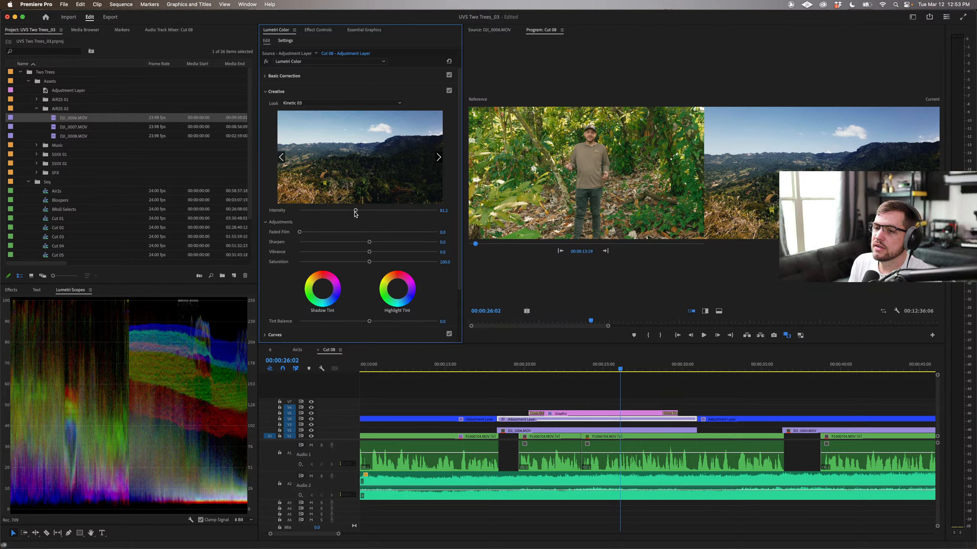
Step: Reduce the drone adjustment layer's Contrast to about -15, try a look intensity near 118, and reset the intensity to 100
left_click(383, 78)
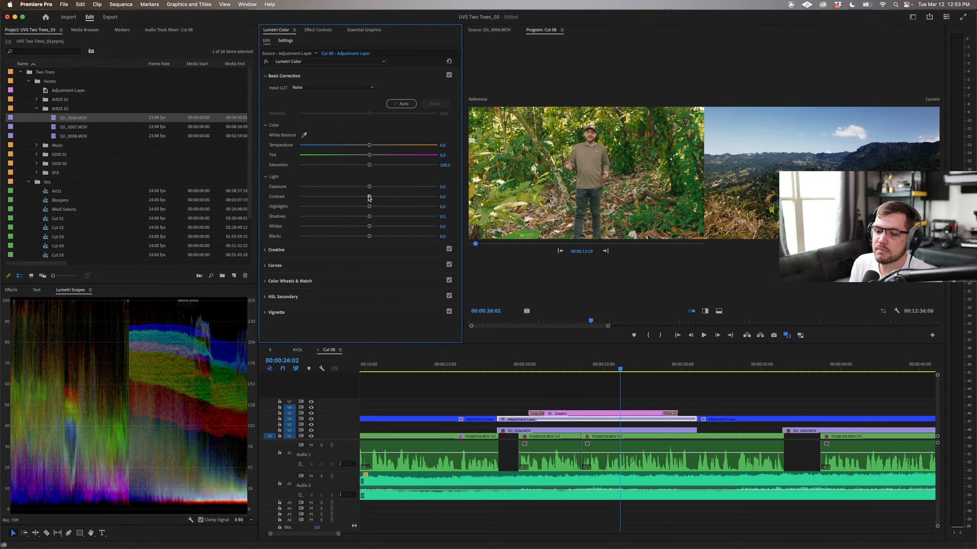
mouse_move(370, 197)
left_mouse_down()
mouse_move(321, 197)
mouse_move(425, 198)
mouse_move(357, 200)
left_mouse_up()
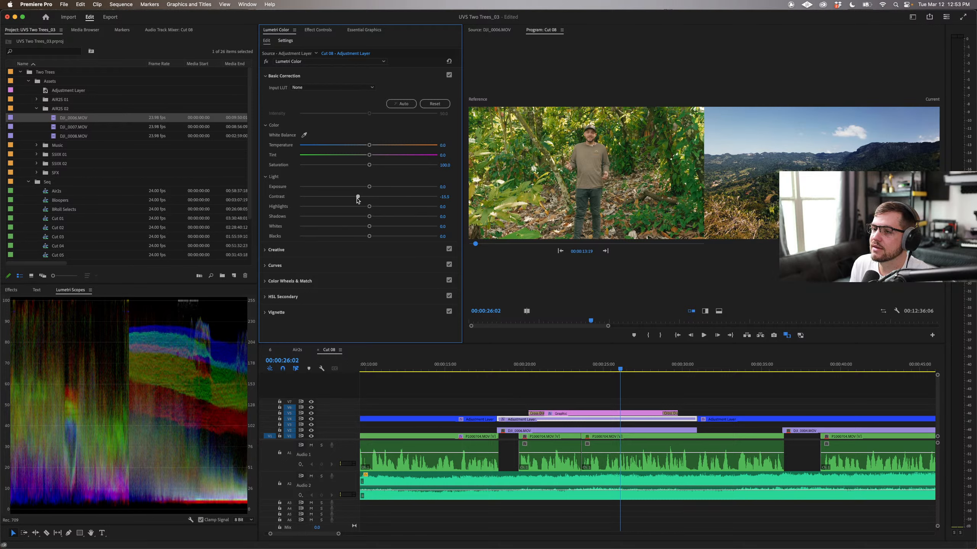
left_click(348, 250)
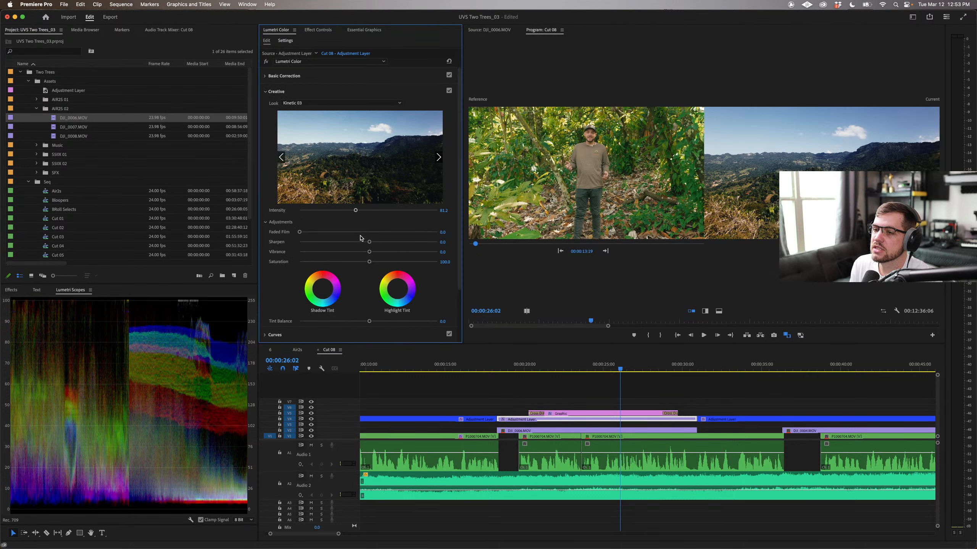
left_click_drag(357, 214, 383, 215)
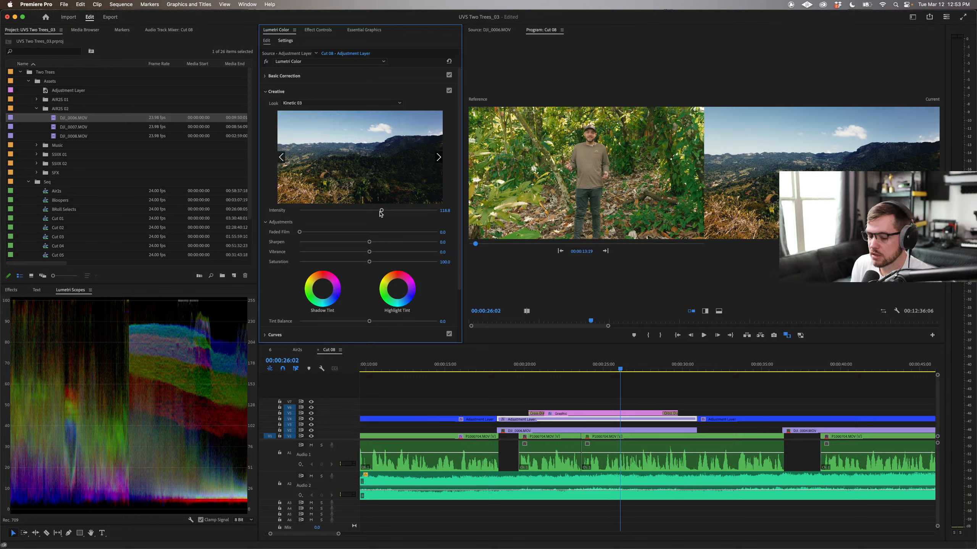
double_click(381, 212)
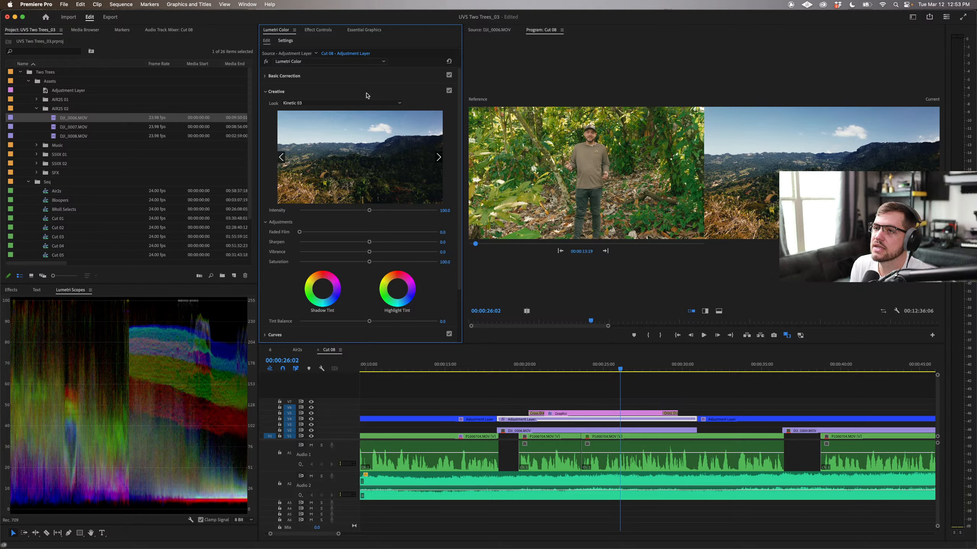
Step: Lower the drone adjustment layer's Contrast to about -30 and its Kinetic 03 look intensity to about 78
left_click(355, 77)
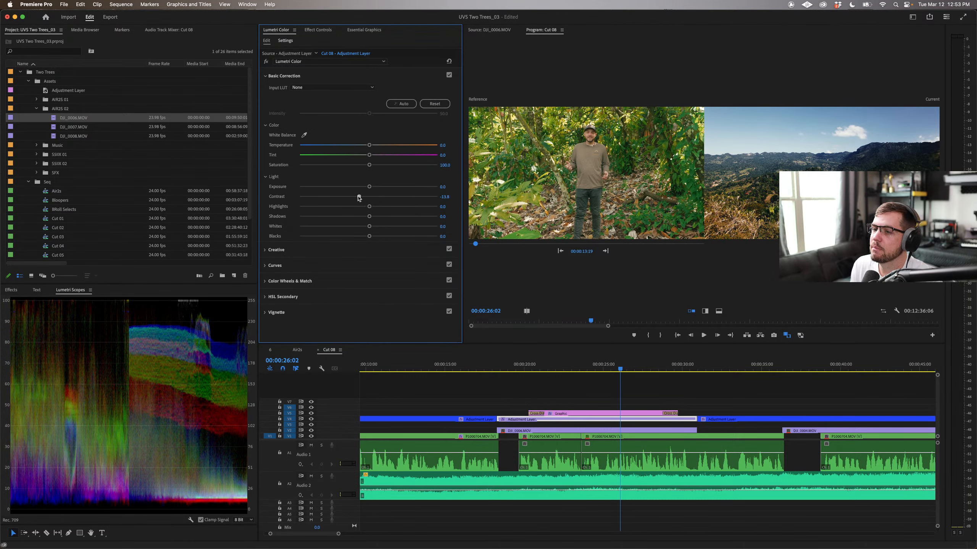
mouse_move(358, 198)
left_mouse_down()
mouse_move(319, 198)
mouse_move(345, 198)
left_mouse_up()
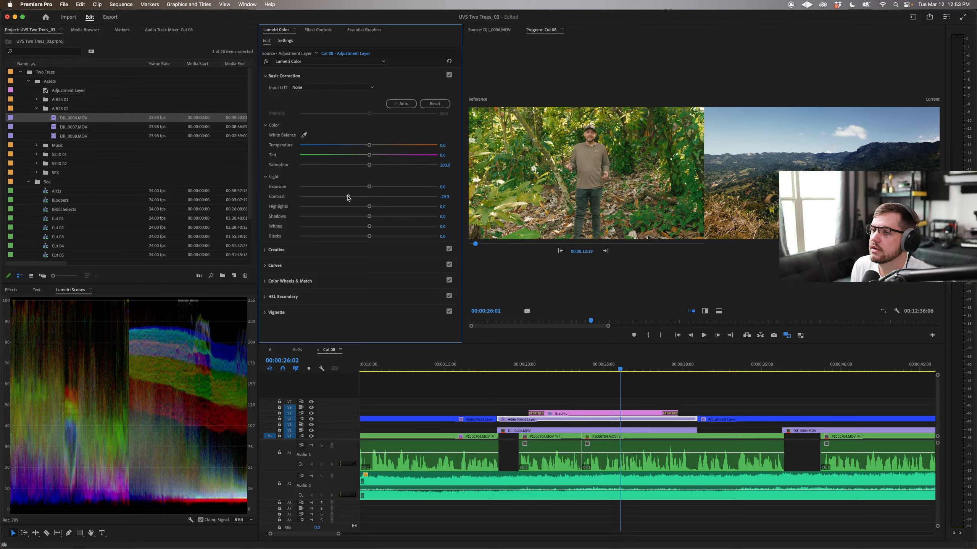
left_click(367, 251)
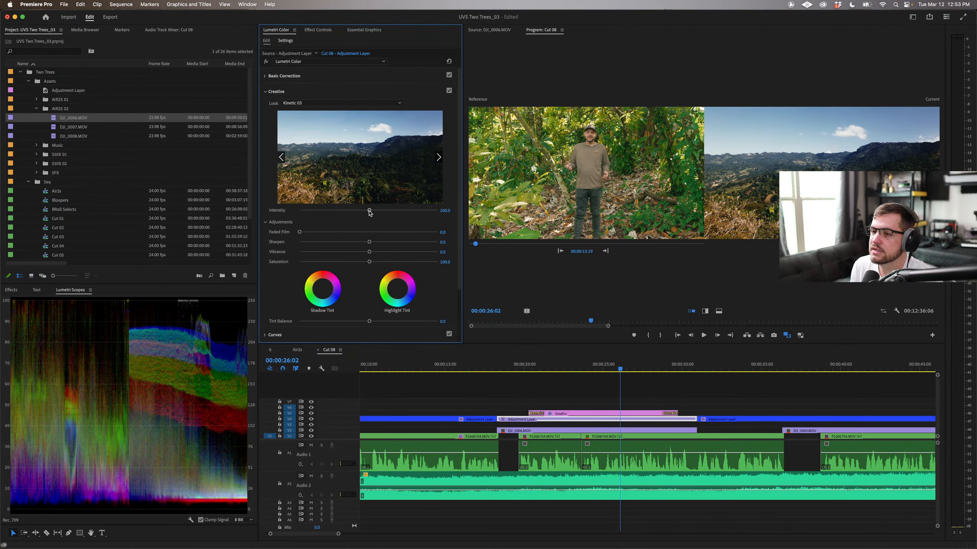
mouse_move(370, 212)
left_mouse_down()
mouse_move(283, 212)
mouse_move(466, 210)
mouse_move(354, 212)
left_mouse_up()
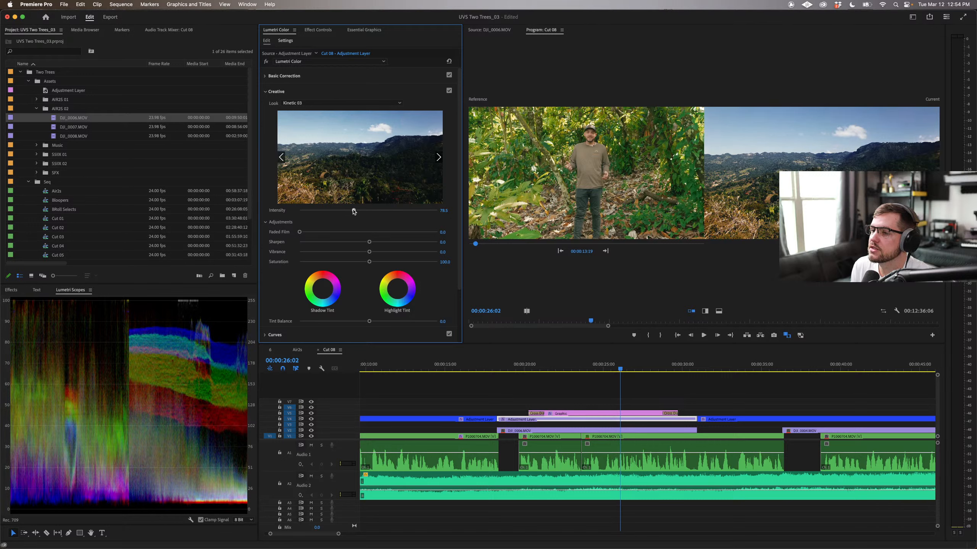
Step: Set the drone adjustment layer's Basic Correction Contrast to -10
left_click(396, 77)
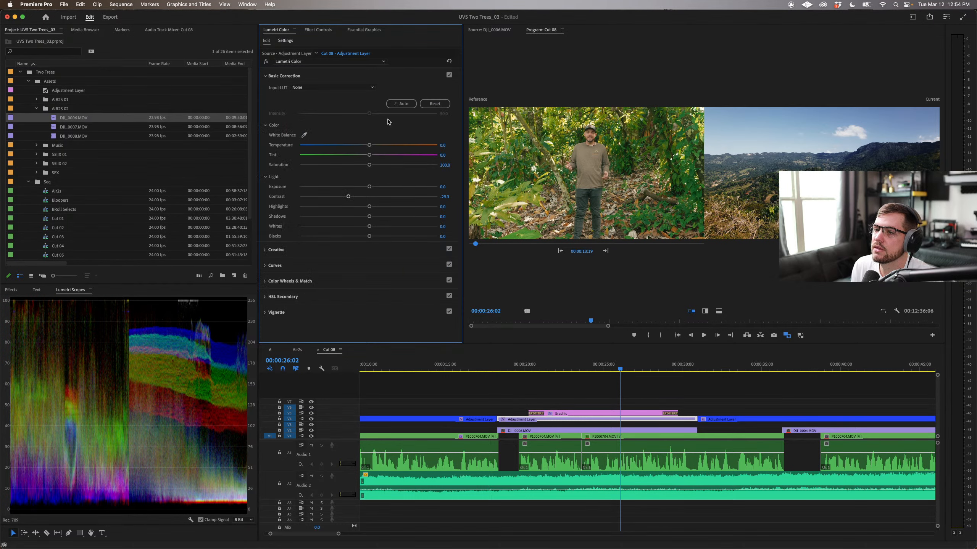
left_click_drag(348, 196, 362, 197)
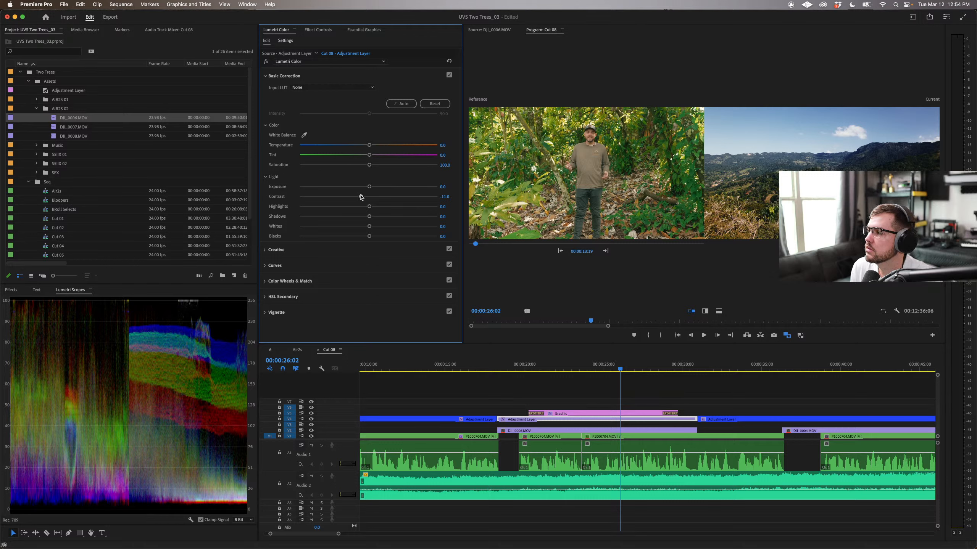
left_click(448, 195)
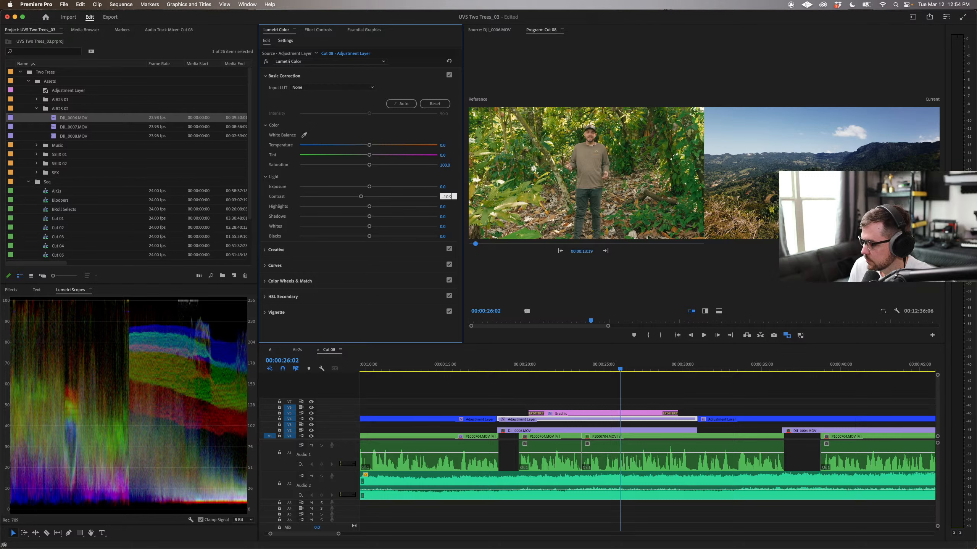
key("Return")
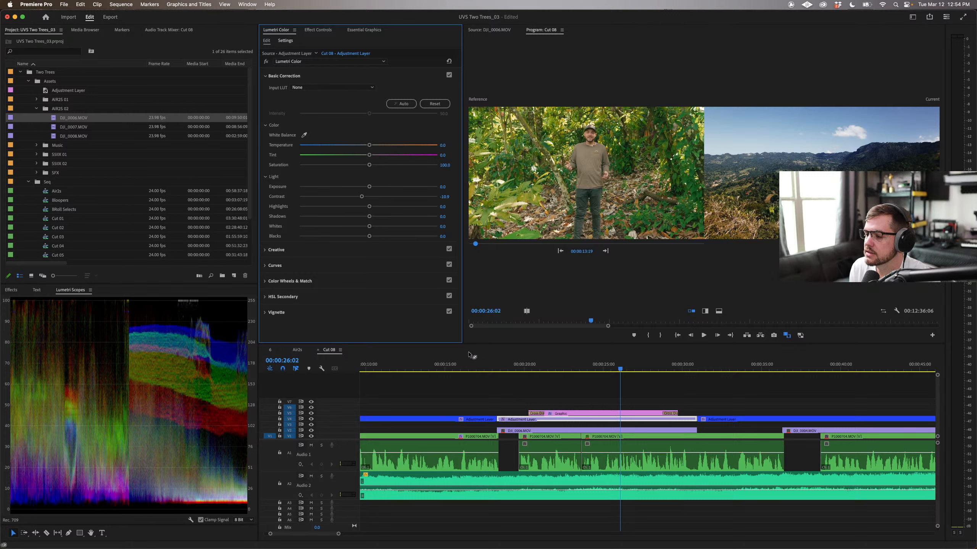
Step: Lock the adjustment layer track and set the DJI_0006 clip's Exposure to about 0.3, Highlights to -7.2 and Shadows to 12.7
left_click(279, 418)
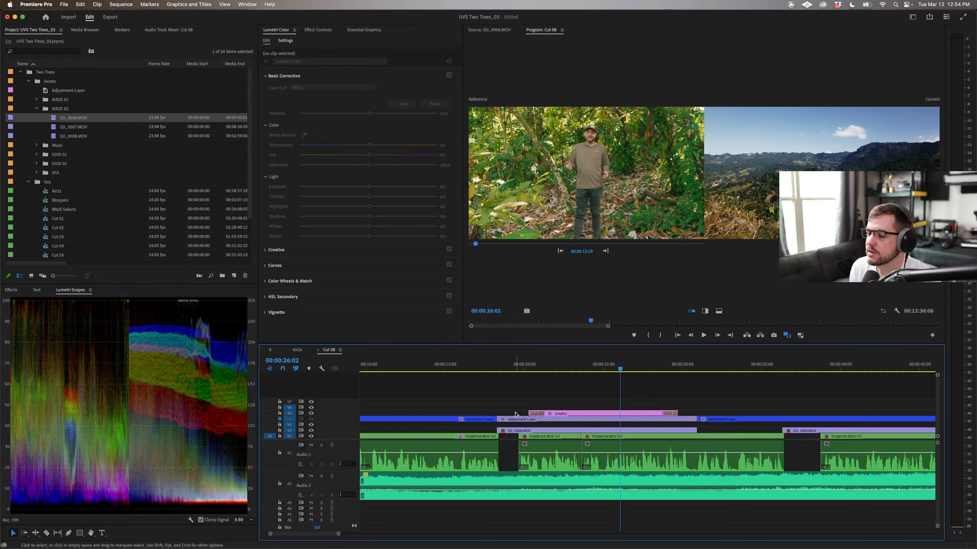
left_click(504, 365)
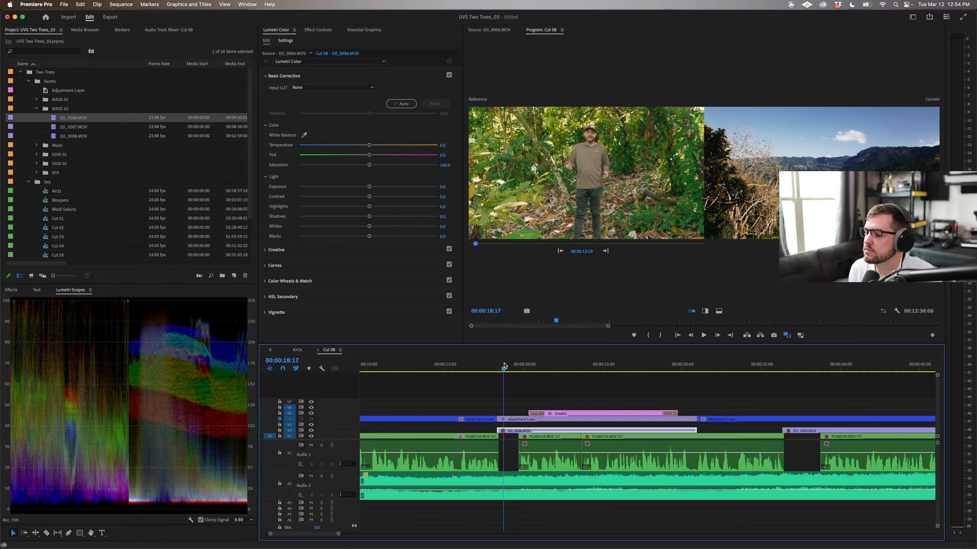
left_click_drag(504, 365, 689, 371)
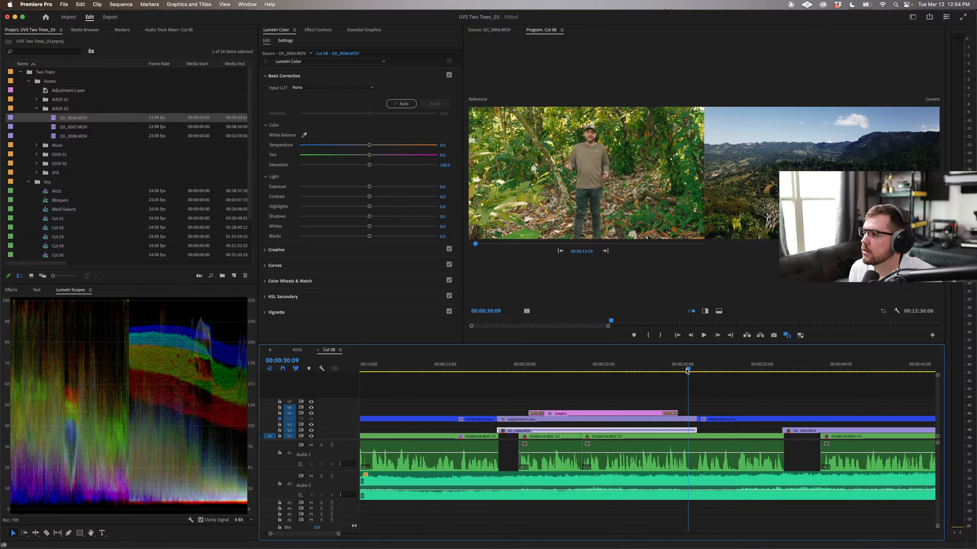
left_click_drag(687, 371, 512, 371)
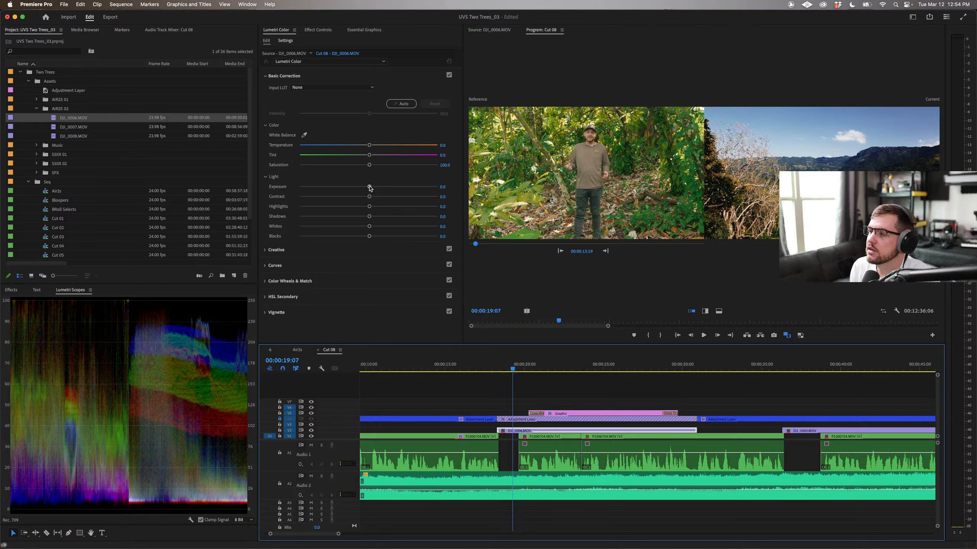
left_click_drag(369, 187, 377, 218)
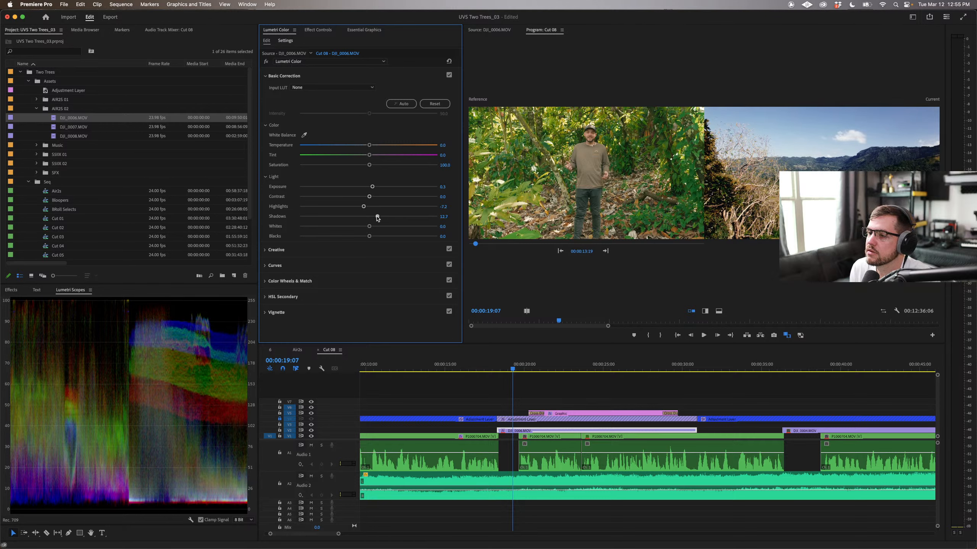
left_click_drag(523, 369, 622, 370)
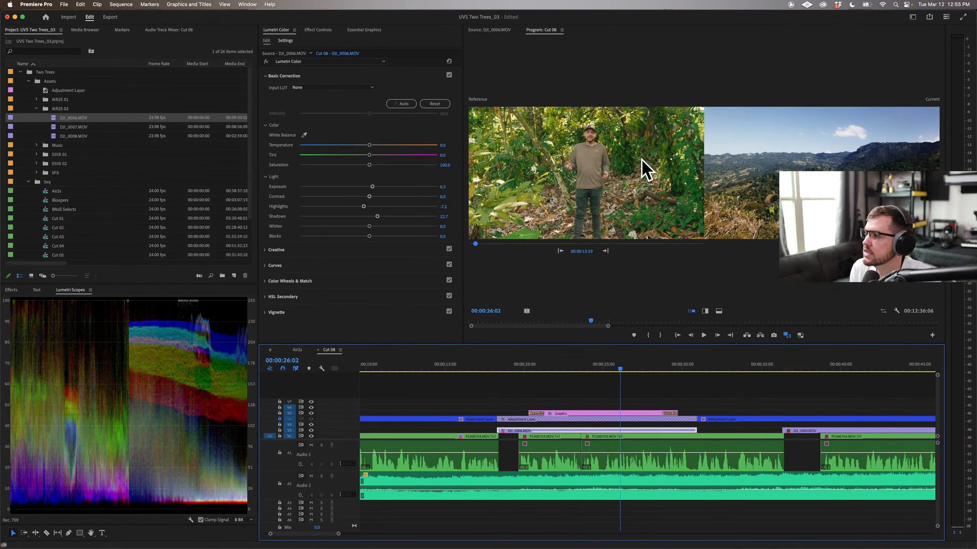
Step: Turn off Comparison View, try raising the drone clip's Whites, reset them, and set its Blacks to -0.8
left_click(786, 334)
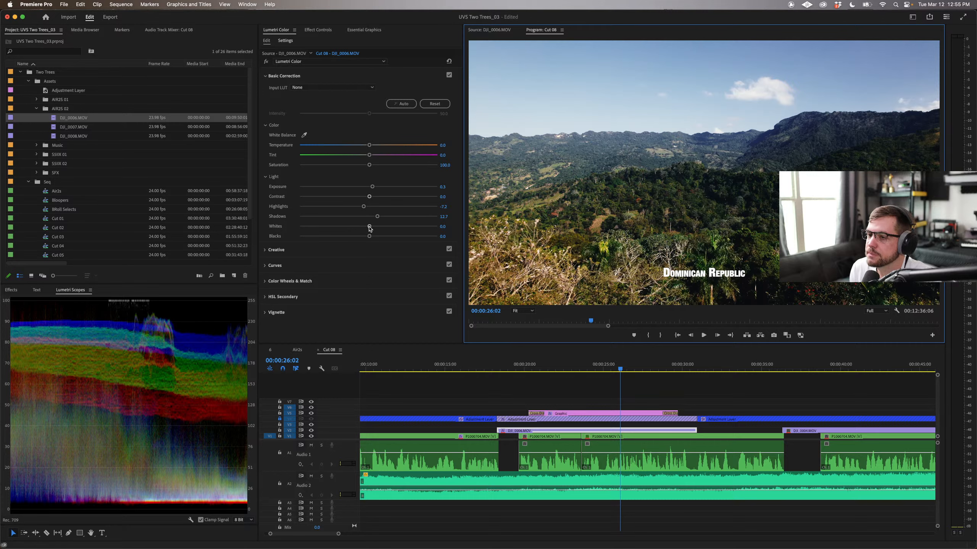
mouse_move(369, 228)
left_mouse_down()
mouse_move(342, 228)
mouse_move(393, 228)
mouse_move(376, 229)
left_mouse_up()
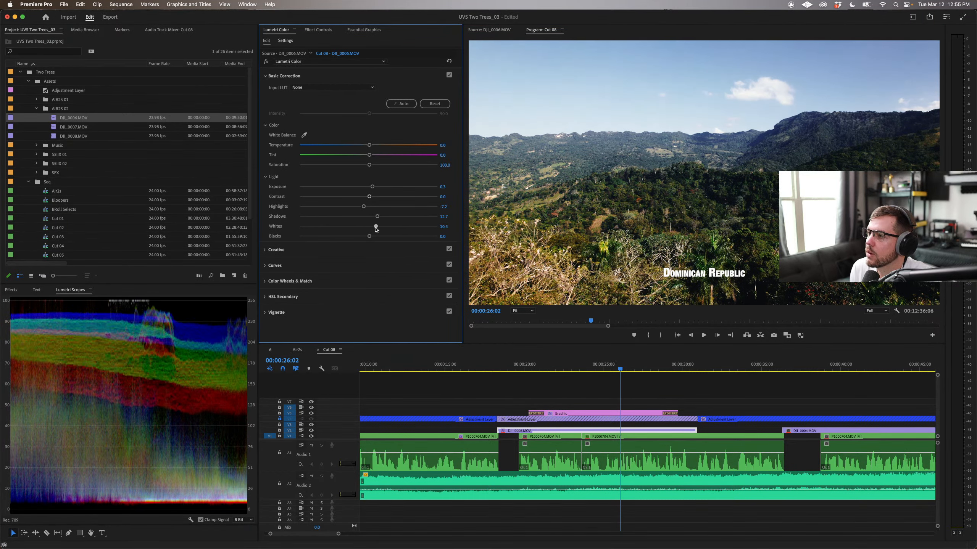
mouse_move(376, 230)
left_mouse_down()
mouse_move(342, 228)
mouse_move(367, 238)
left_mouse_up()
double_click(343, 227)
left_click_drag(367, 238, 368, 238)
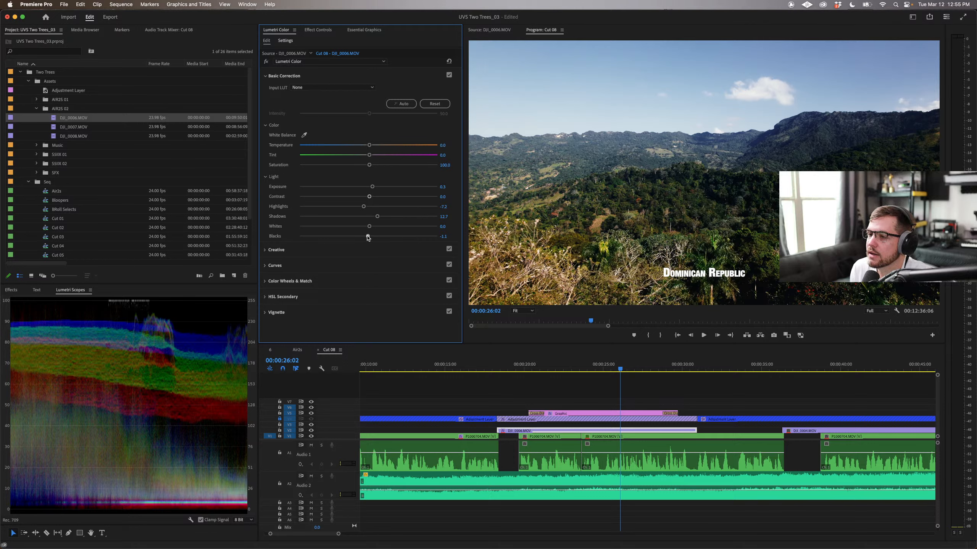
left_click_drag(368, 238, 369, 238)
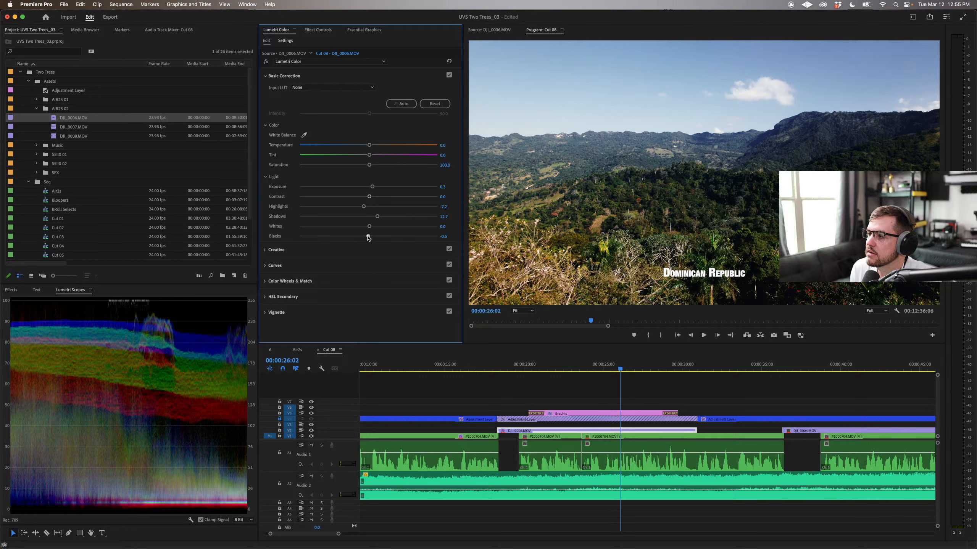
left_click(448, 236)
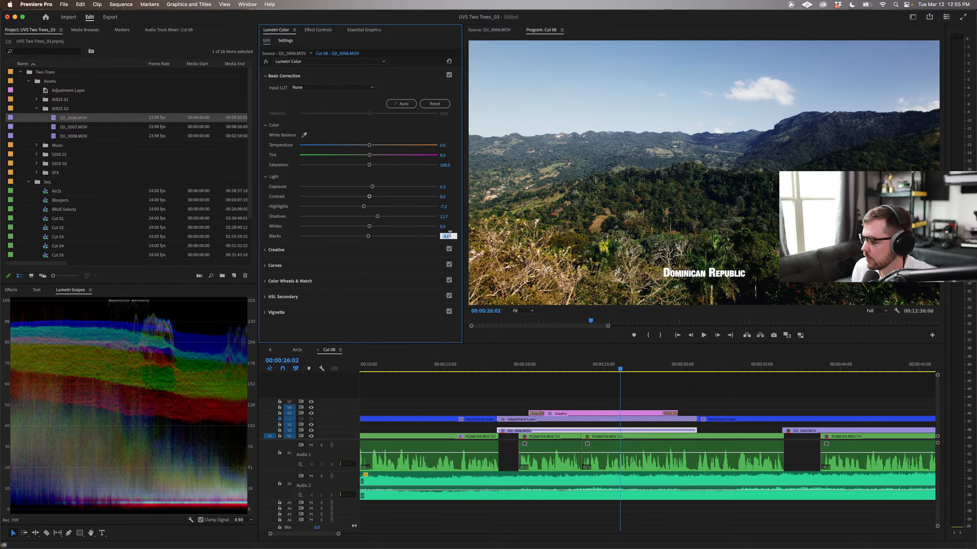
type("-.8")
key("Return")
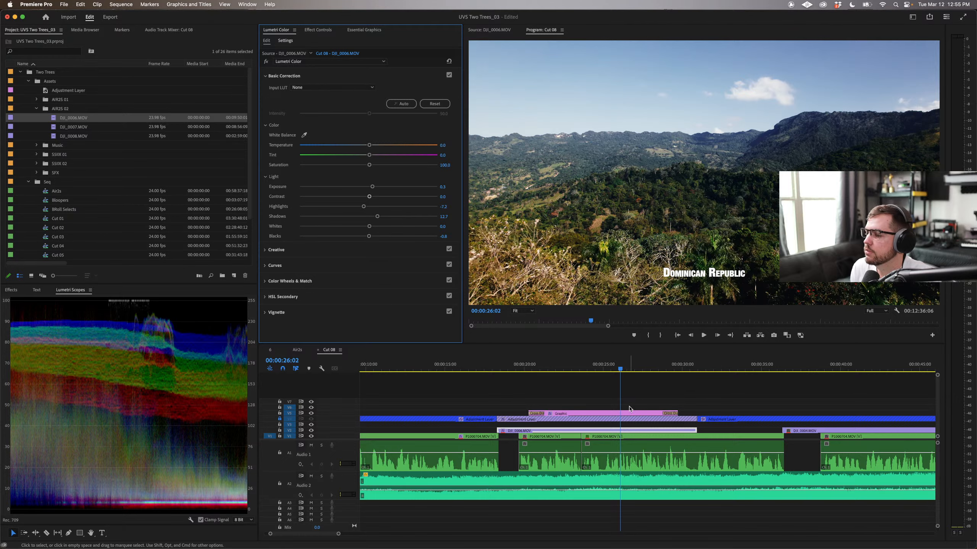
Step: At 00:00:30:19, set the drone clip's Temperature to about 1.1 and Tint to about 2.2, comparing against the talking-shot reference
left_click(667, 369)
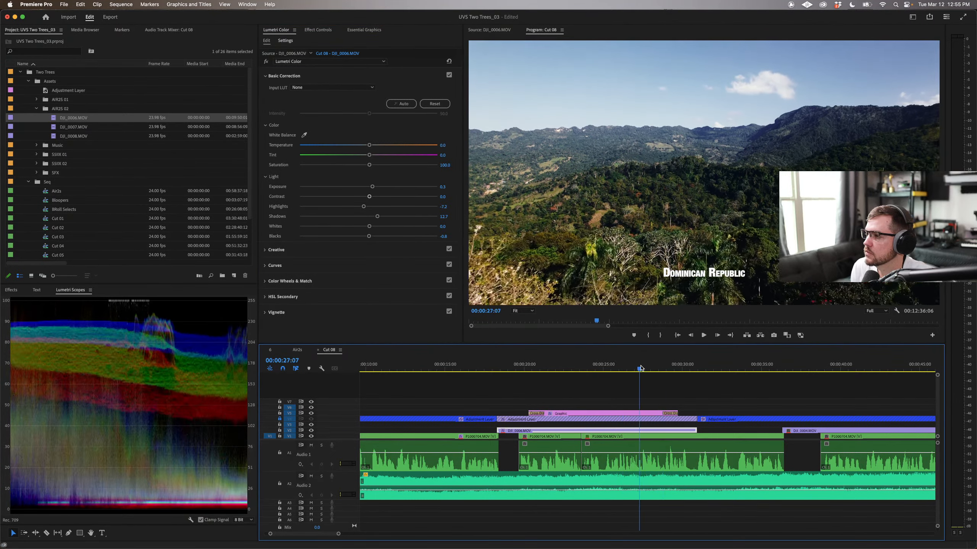
left_click_drag(667, 368, 695, 370)
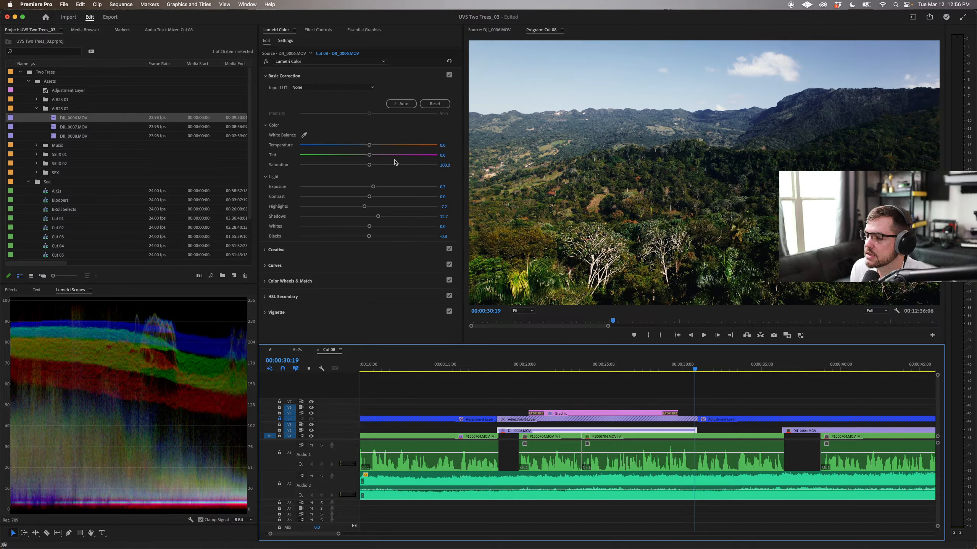
mouse_move(369, 146)
left_mouse_down()
mouse_move(385, 147)
mouse_move(370, 148)
left_mouse_up()
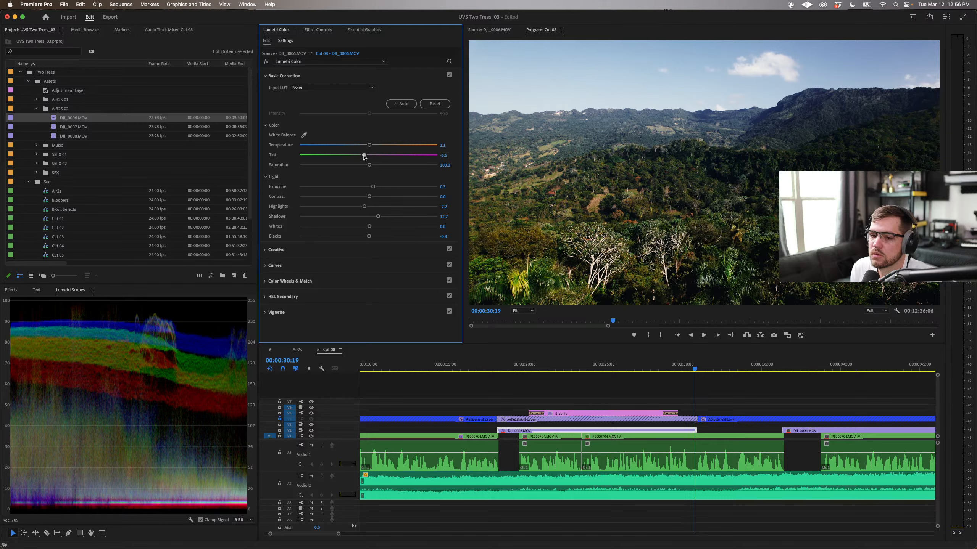
mouse_move(364, 157)
left_mouse_down()
mouse_move(414, 156)
mouse_move(360, 156)
mouse_move(369, 156)
left_mouse_up()
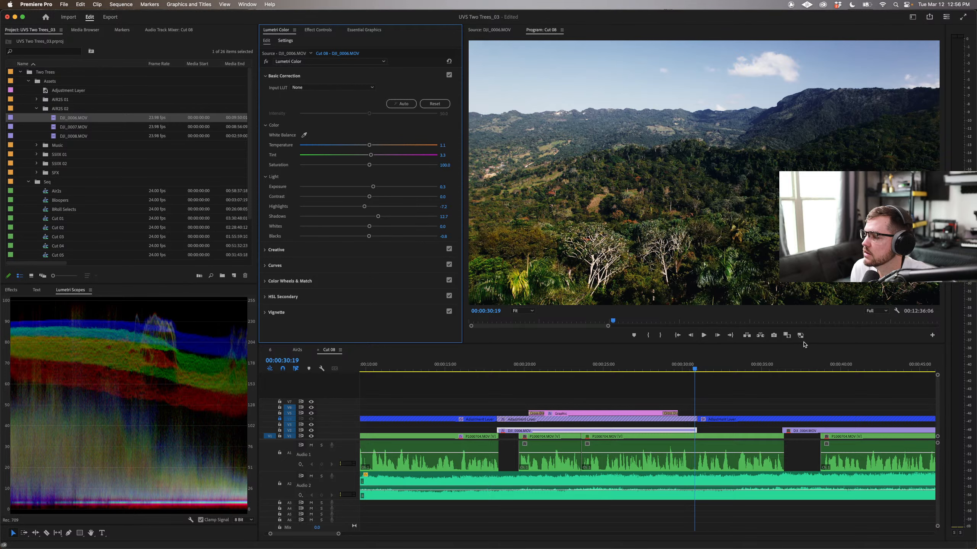
left_click(787, 335)
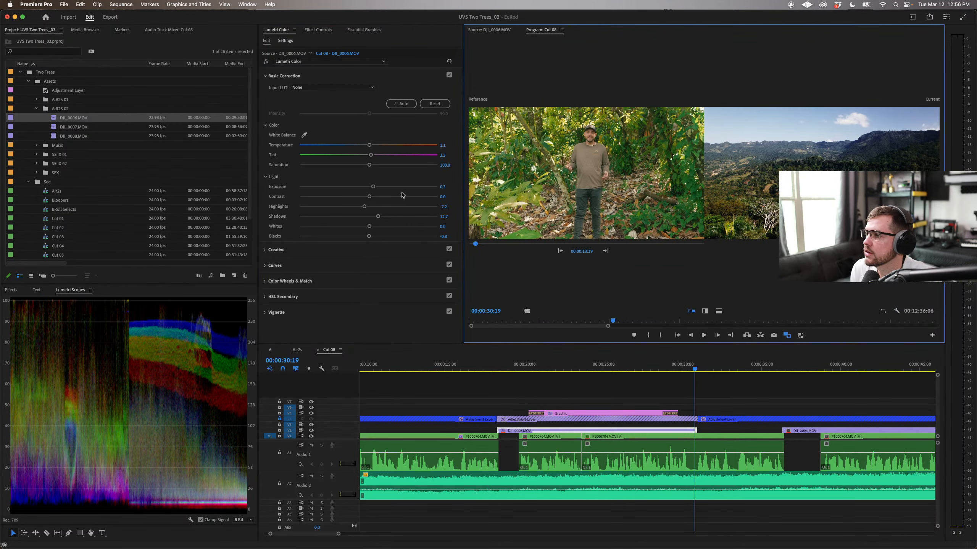
left_click_drag(371, 157, 373, 157)
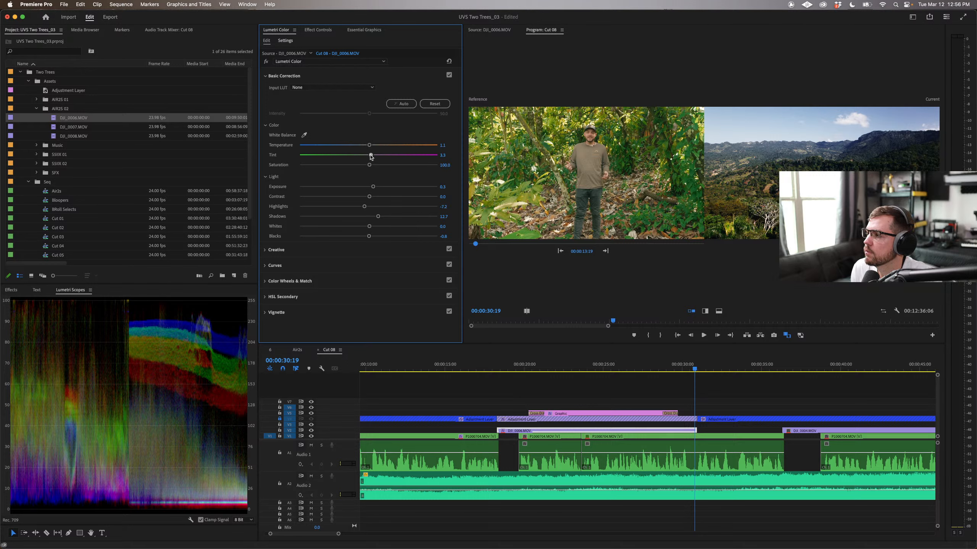
mouse_move(370, 157)
left_mouse_down()
mouse_move(362, 157)
mouse_move(380, 158)
mouse_move(370, 158)
left_mouse_up()
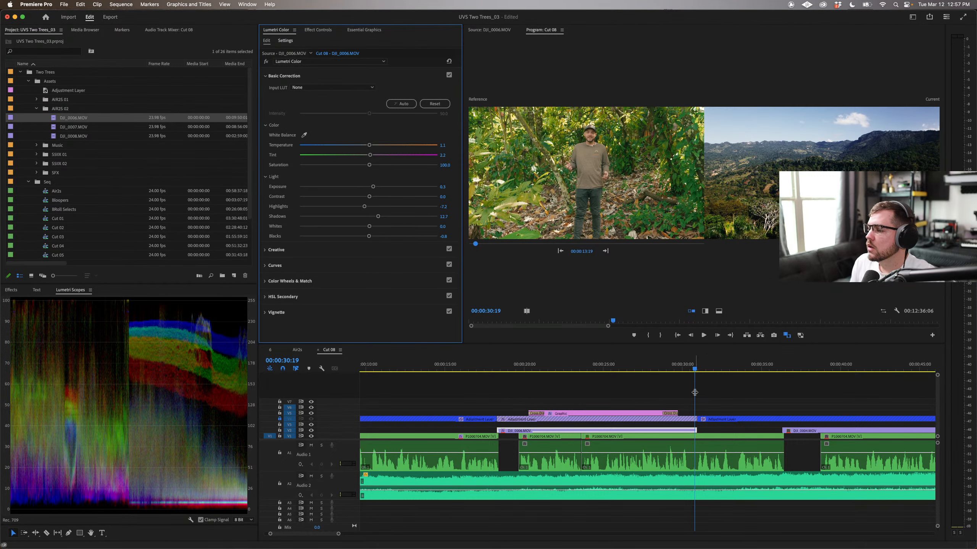
Step: Turn off Comparison View and review the transition from the drone shot to the talking shot at 00:00:32:09
left_click(786, 335)
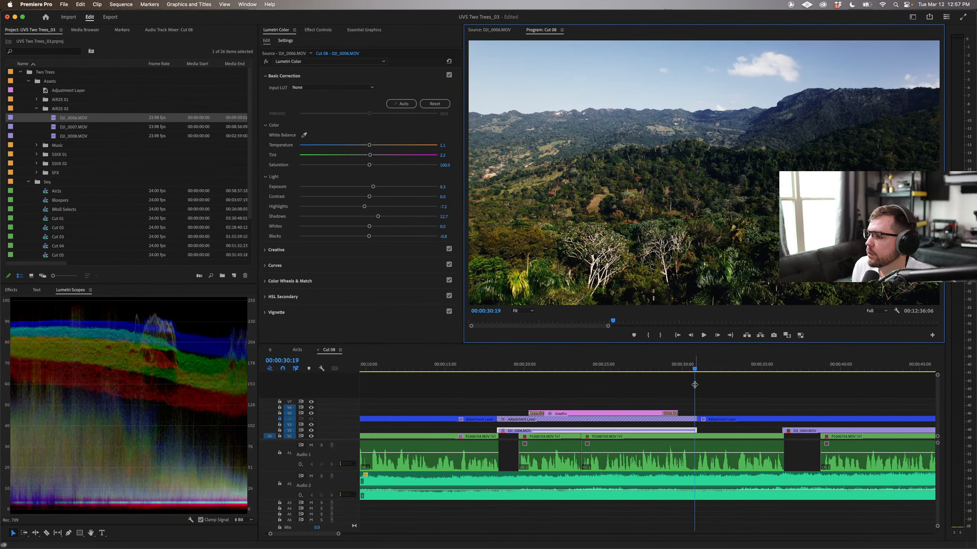
left_click(688, 368)
left_click_drag(688, 368, 724, 370)
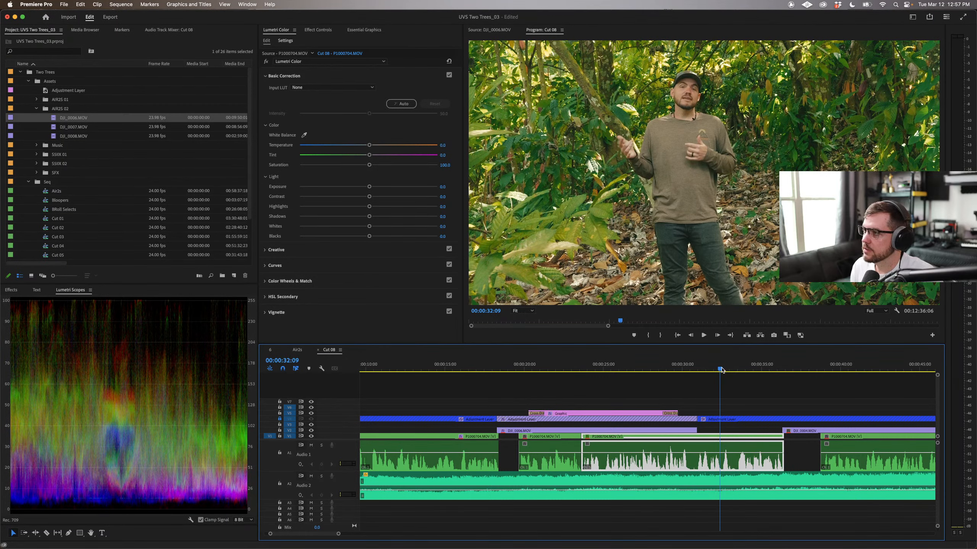
Step: Replace the Lumetri Color effect on the talking clip at 00:00:32:11 with a copy from the talking clip at 00:00:16:07
left_click(466, 368)
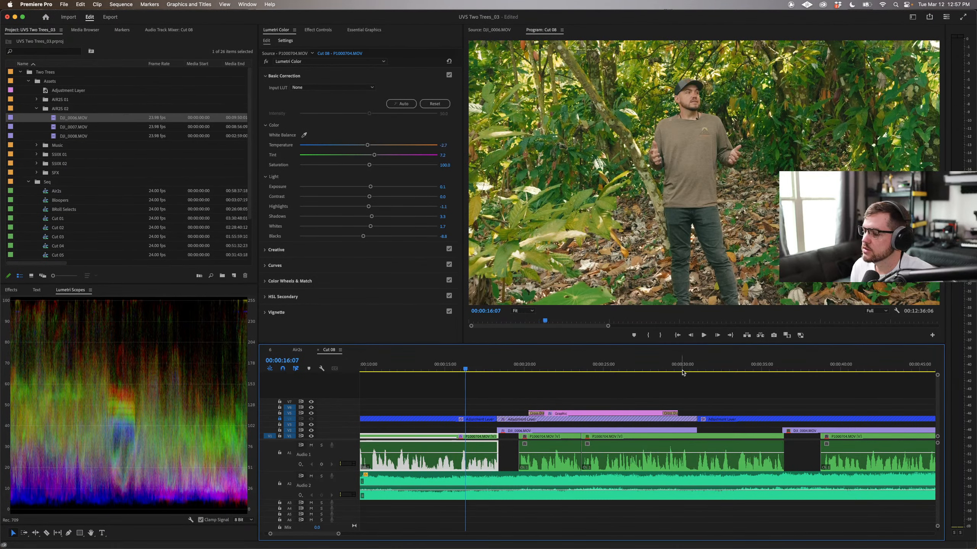
left_click(318, 30)
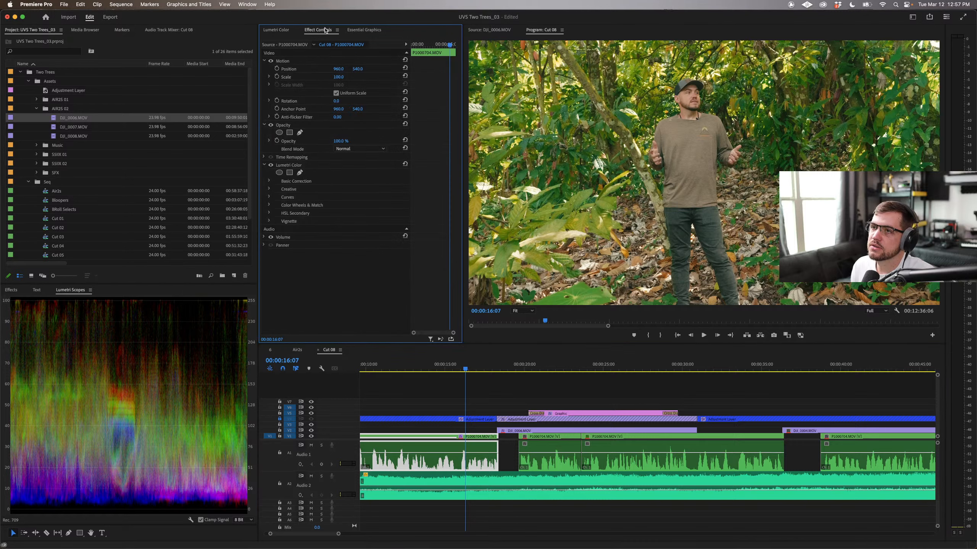
left_click(265, 166)
left_click(291, 166)
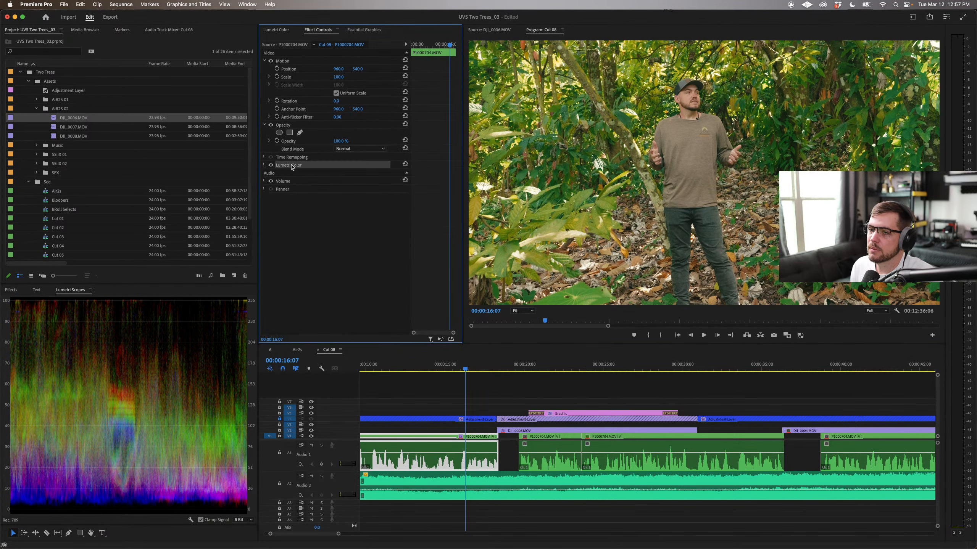
left_click(720, 366)
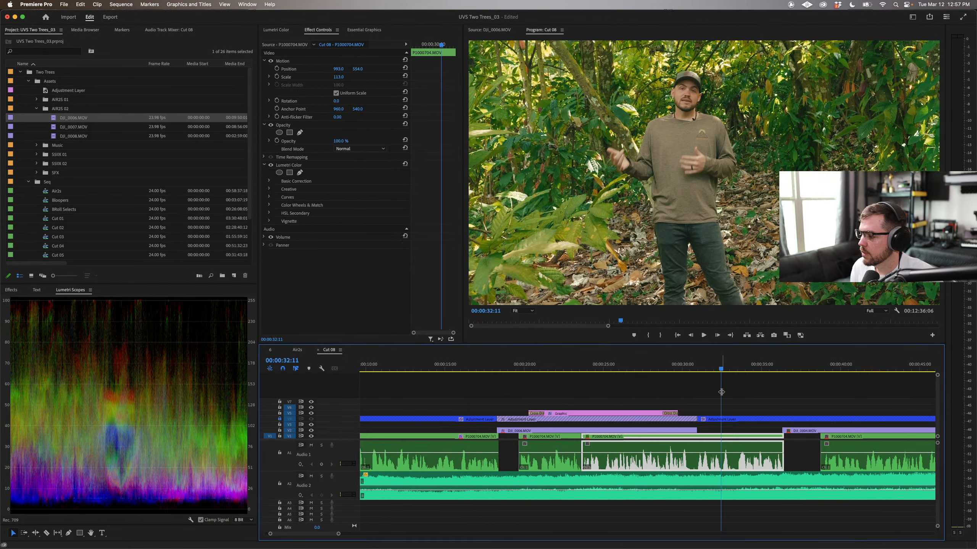
left_click(289, 166)
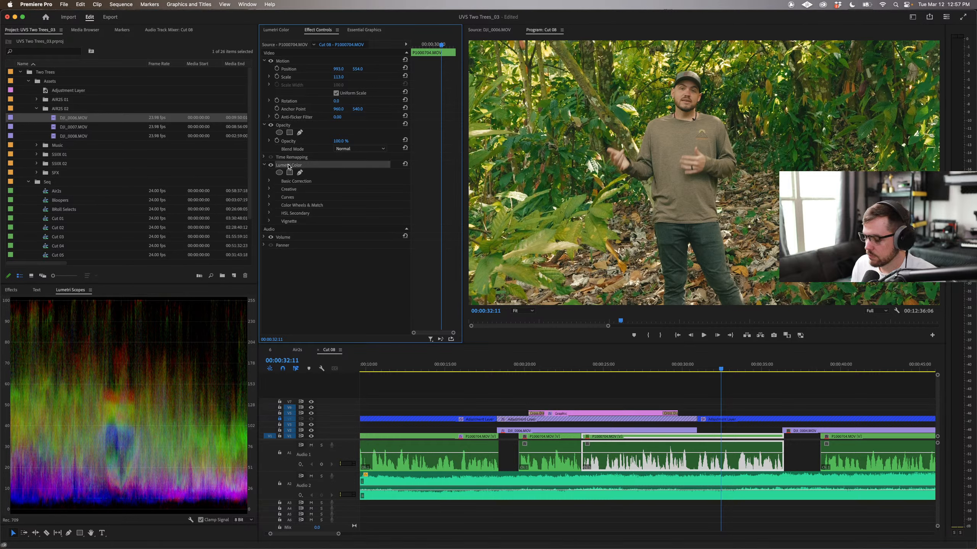
key("Delete")
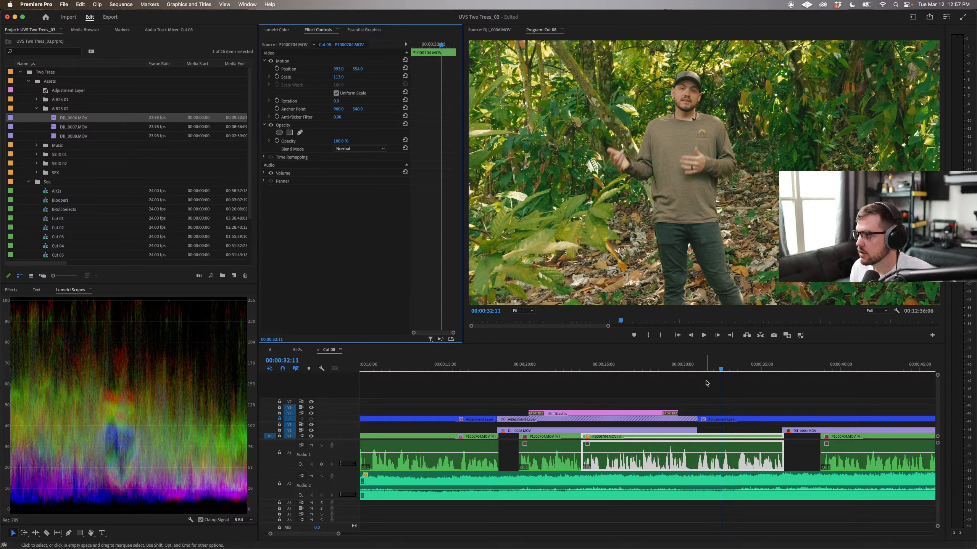
key("super+z")
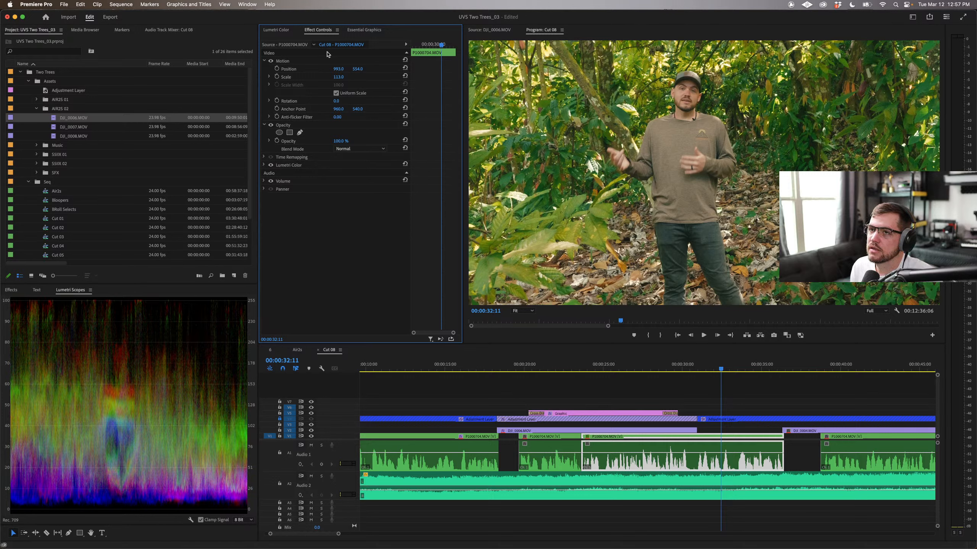
Step: Check the Lumetri settings and compare the talking shots at 00:00:17:08 and 00:00:32:20
left_click(284, 31)
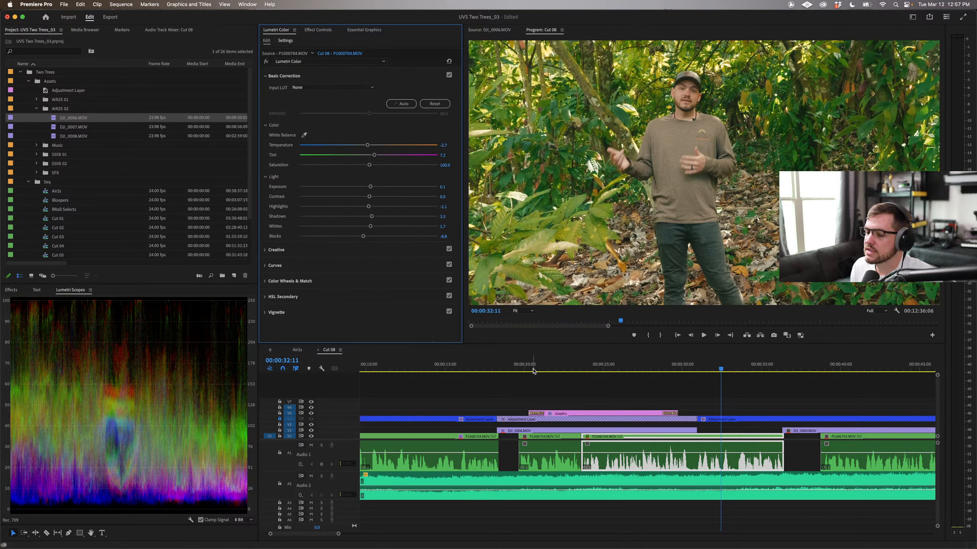
left_click(482, 366)
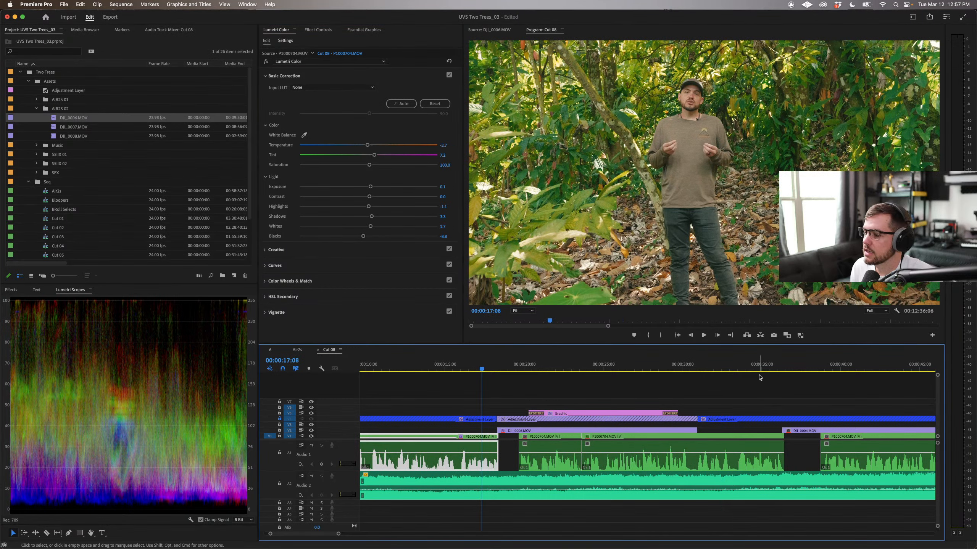
mouse_move(736, 366)
left_mouse_down()
mouse_move(705, 365)
mouse_move(728, 367)
left_mouse_up()
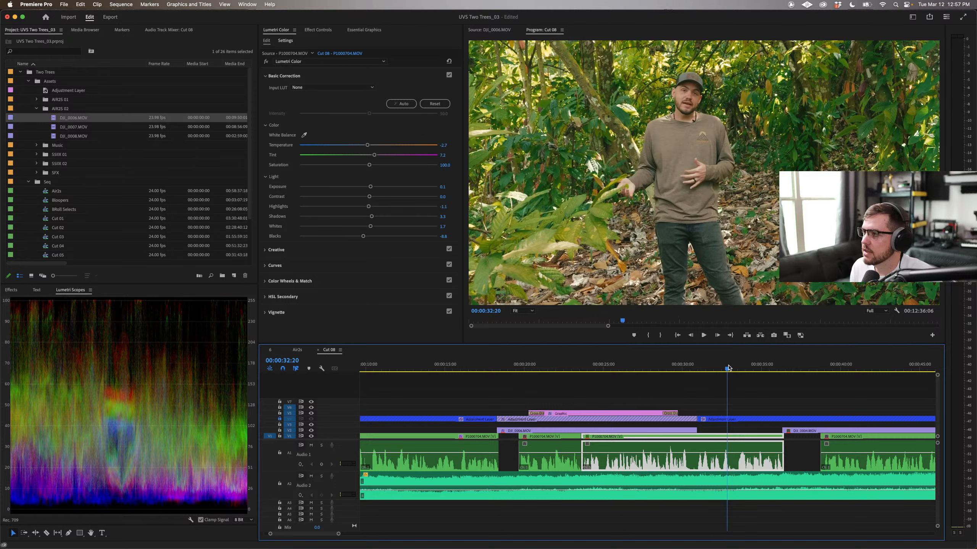
Step: Play the talking shot from 00:00:32:20 and review it up to its end near 00:00:35:21
key("space")
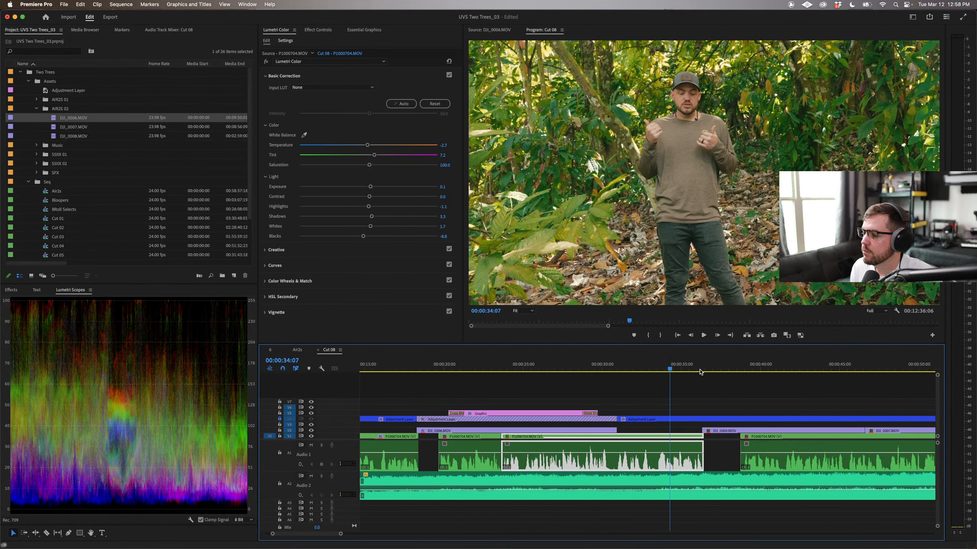
scroll(701, 372, "right", 3)
left_click_drag(592, 371, 615, 367)
scroll(660, 385, "right", 3)
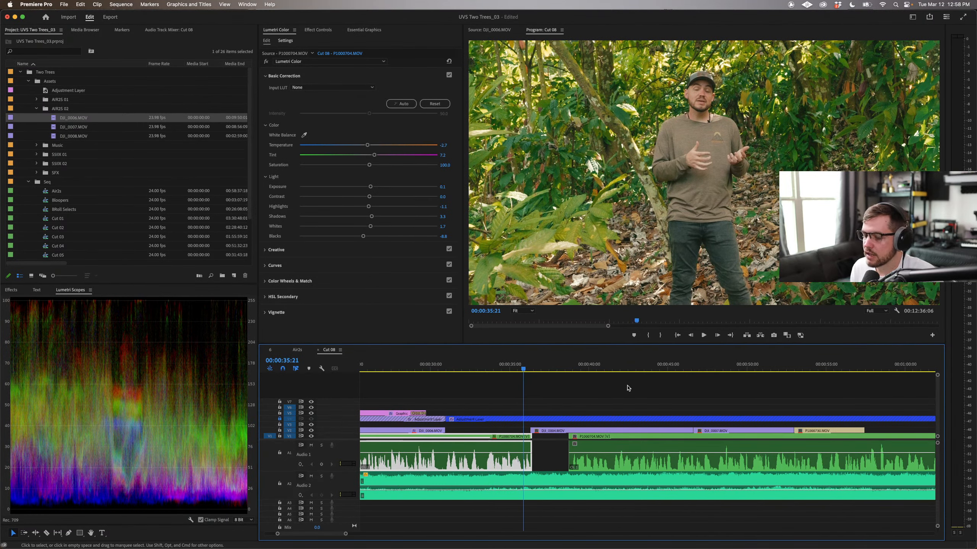
Step: Unlock the adjustment layer track and duplicate the DJI_0006.MOV look adjustment layer so it starts above DJI_0004.MOV
key("minus")
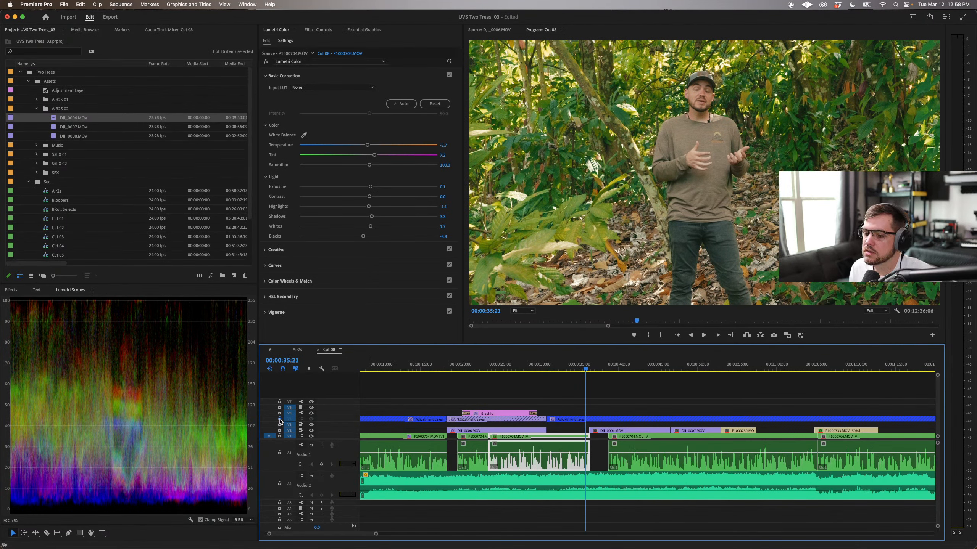
left_click(280, 420)
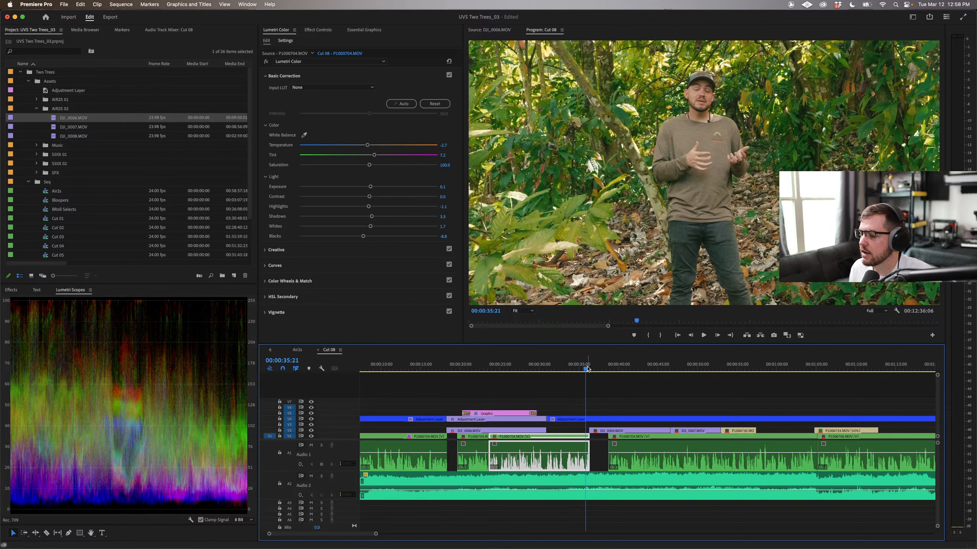
left_click_drag(588, 369, 599, 370)
left_click(477, 421)
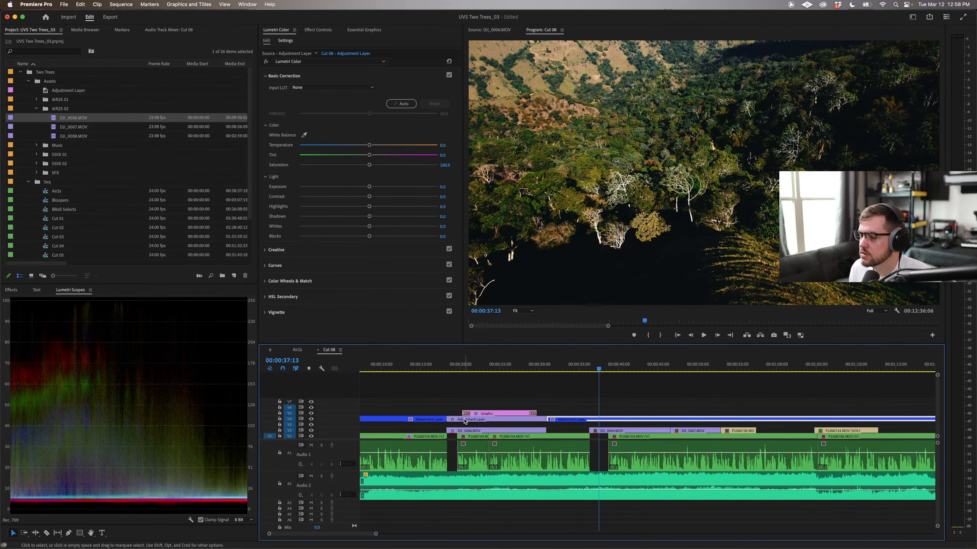
left_click(465, 420)
left_click_drag(465, 420, 607, 421)
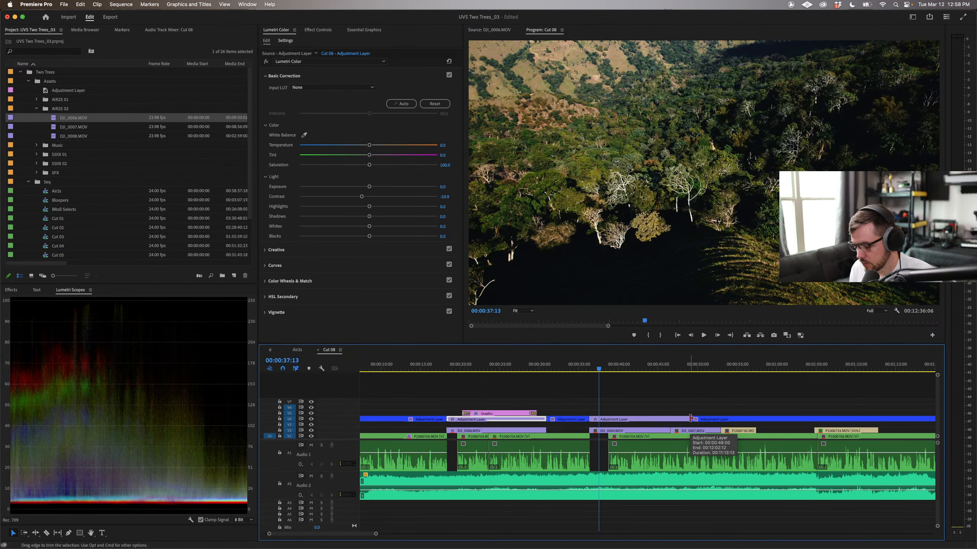
Step: Roll the duplicated adjustment layer's out point to the end of DJI_0007.MOV, and check the neighbouring fruit, talking and drone shots
key("n")
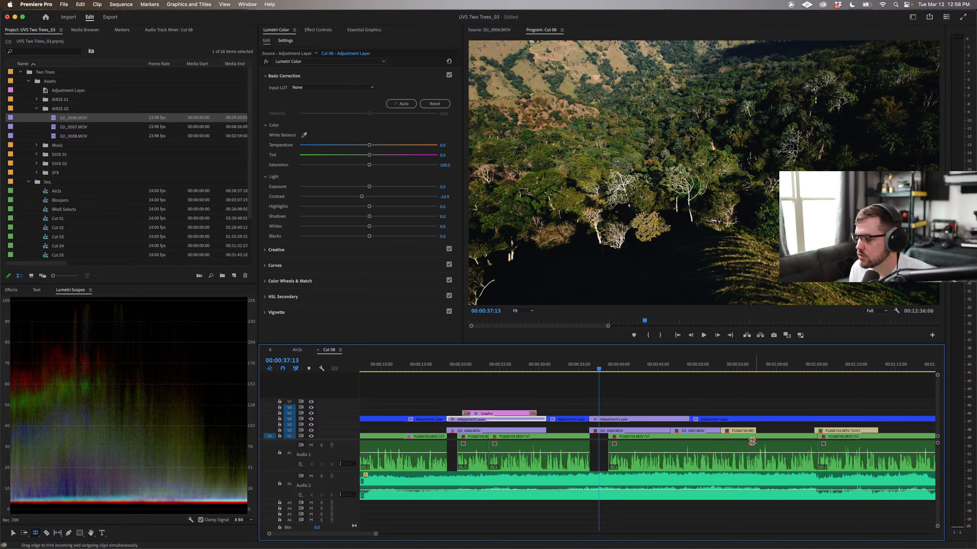
left_click_drag(688, 418, 718, 418)
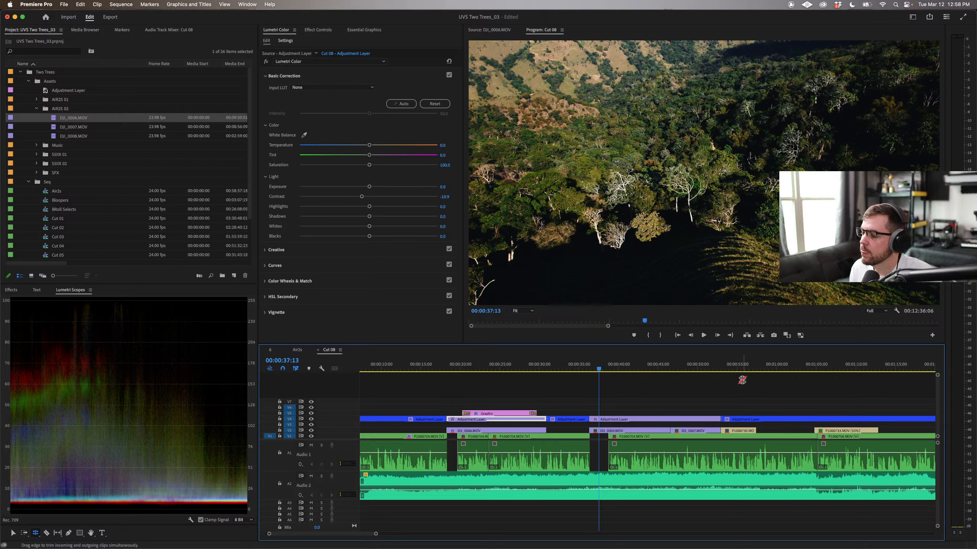
left_click(743, 367)
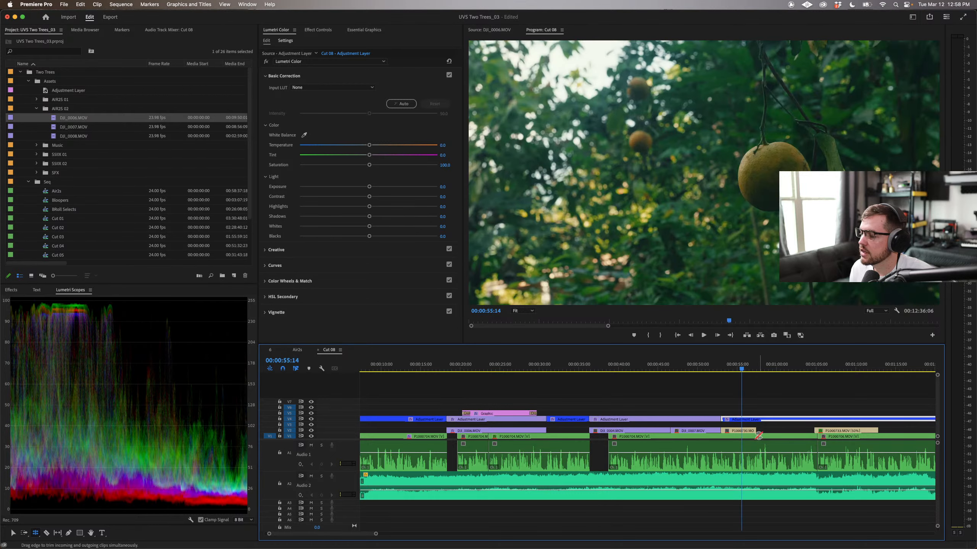
left_click_drag(783, 365, 774, 381)
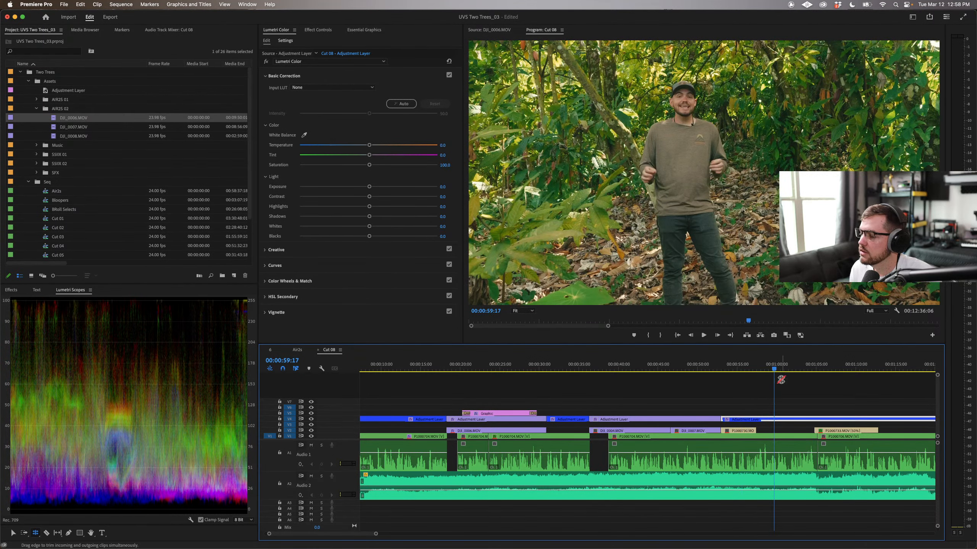
left_click_drag(765, 370, 628, 365)
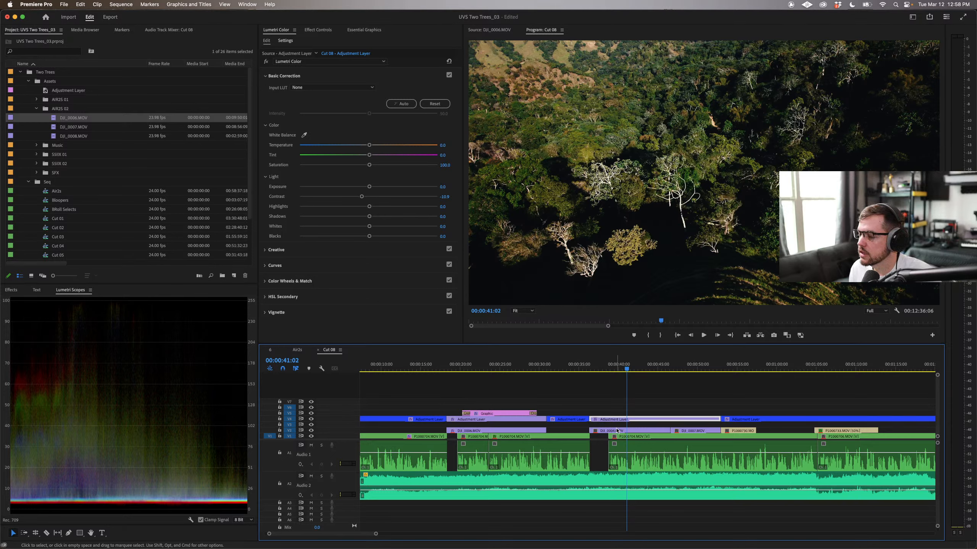
Step: Copy the Lumetri Color effect from DJI_0006.MOV onto DJI_0004.MOV and check the graded drone shot at 00:00:40:17
left_click(528, 430)
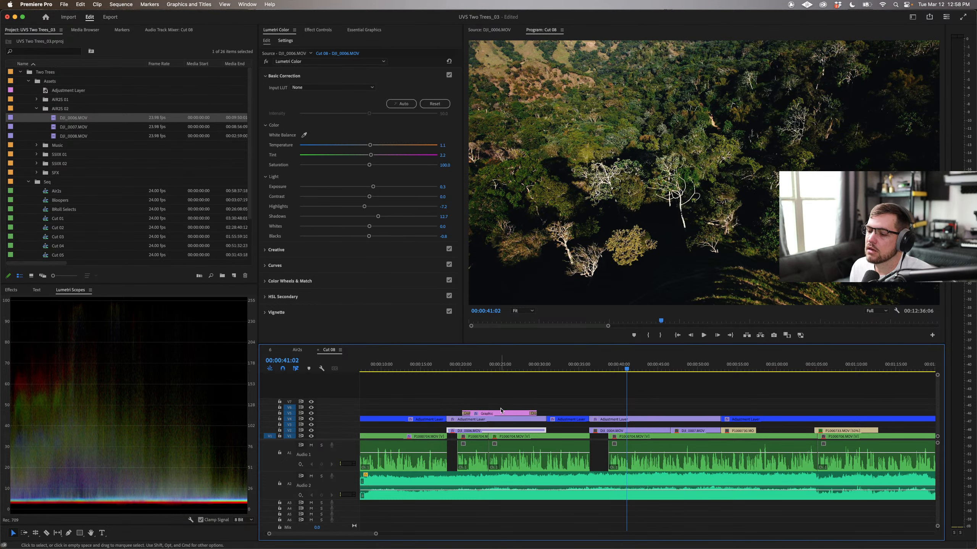
left_click_drag(545, 369, 610, 369)
left_click(602, 433)
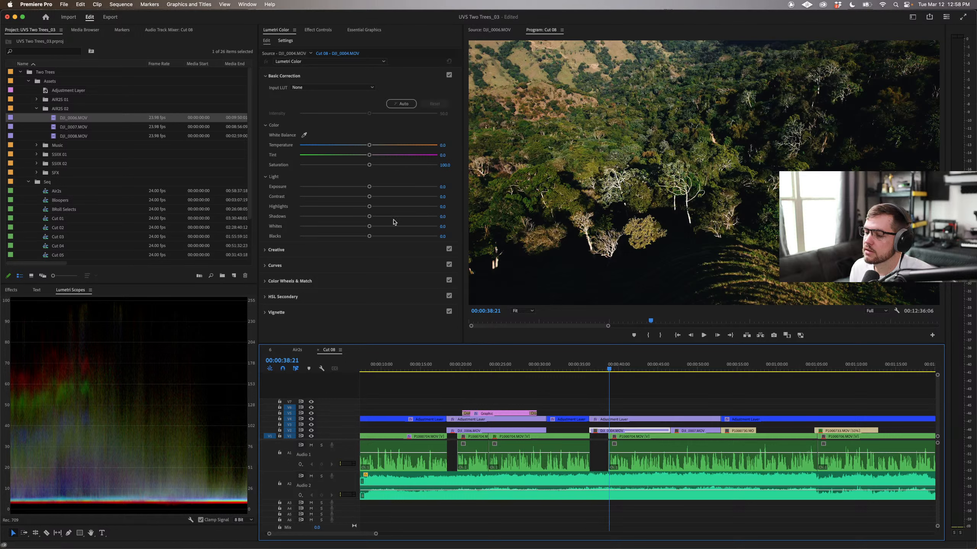
left_click(329, 30)
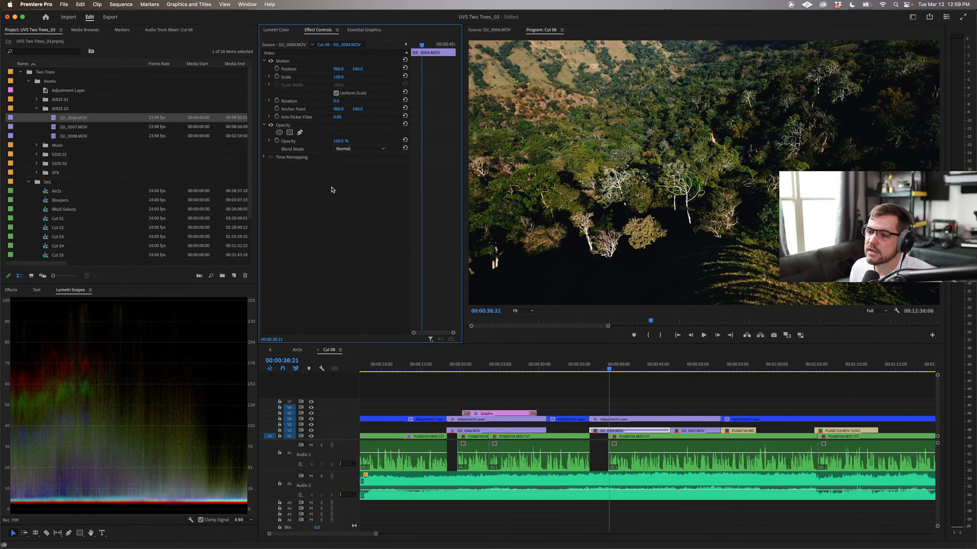
left_click(496, 430)
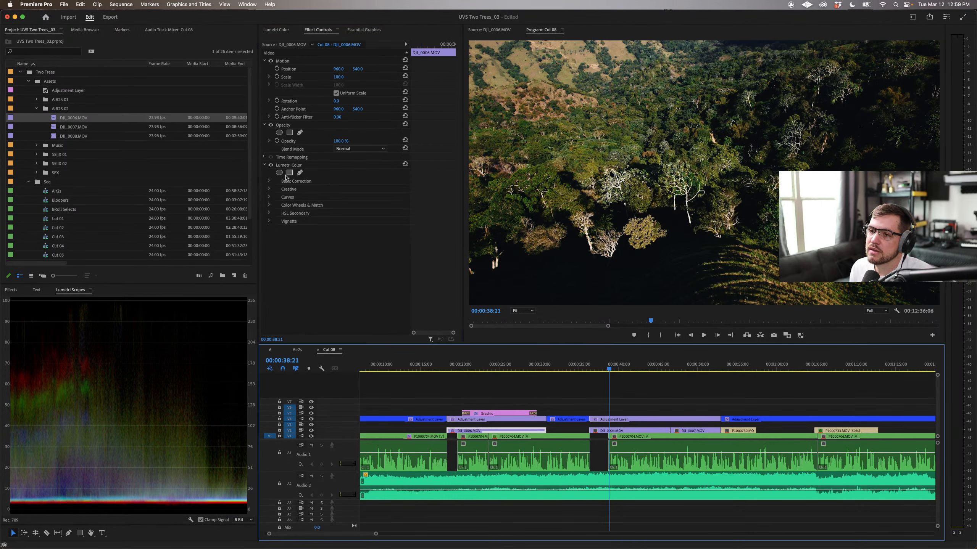
left_click(264, 165)
left_click(296, 168)
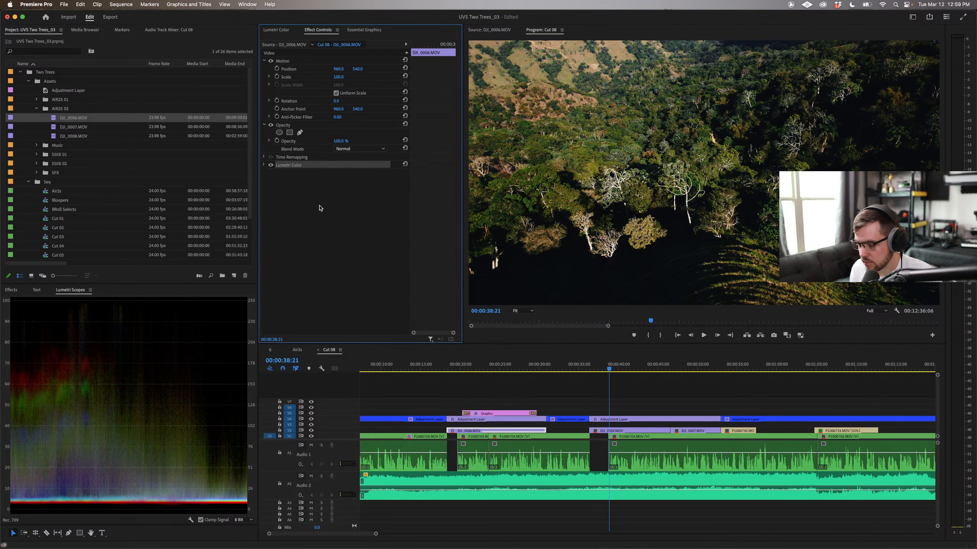
left_click(625, 431)
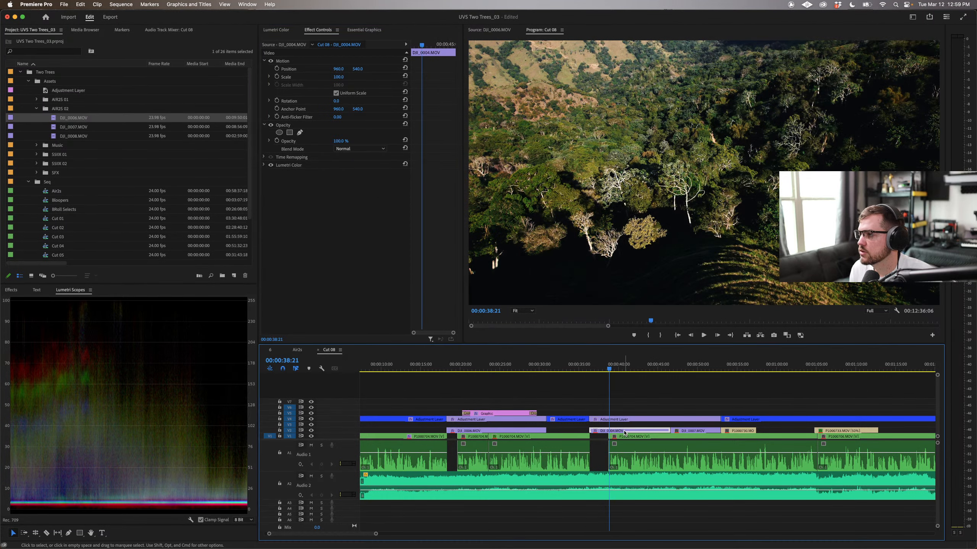
mouse_move(608, 369)
left_mouse_down()
mouse_move(653, 371)
mouse_move(604, 372)
mouse_move(632, 372)
mouse_move(623, 372)
left_mouse_up()
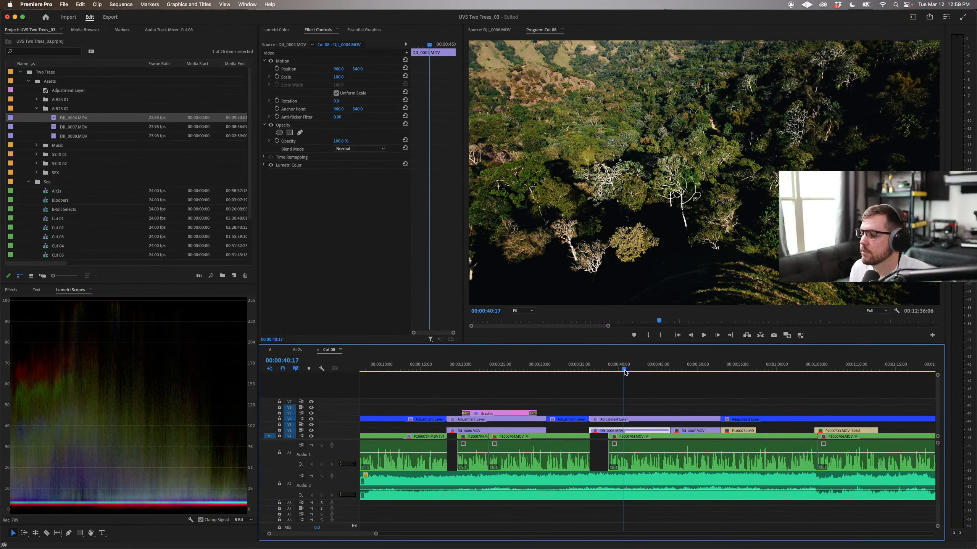
Step: Try Shadows at about 87.3 and Blacks at about -27.6 on DJI_0004.MOV, undoing each change
left_click(280, 31)
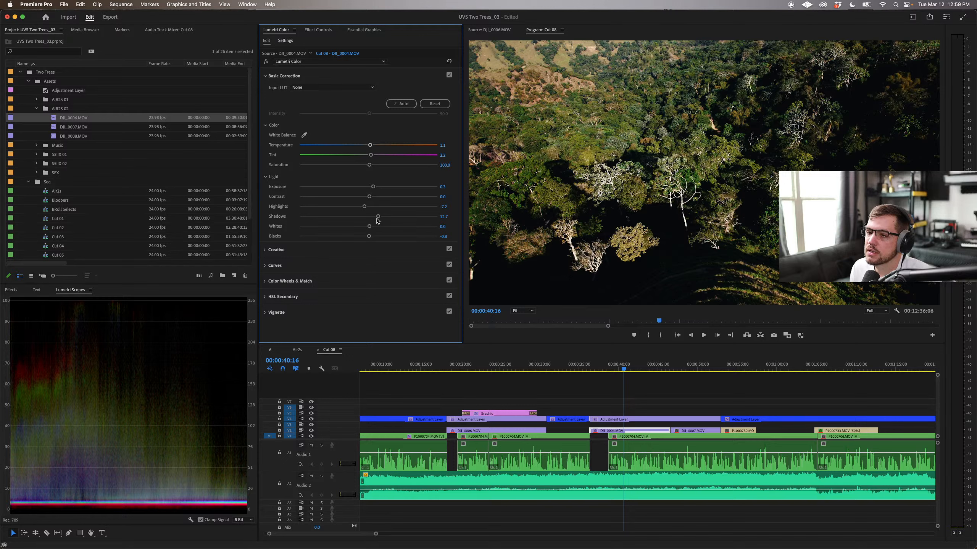
left_click_drag(379, 217, 429, 219)
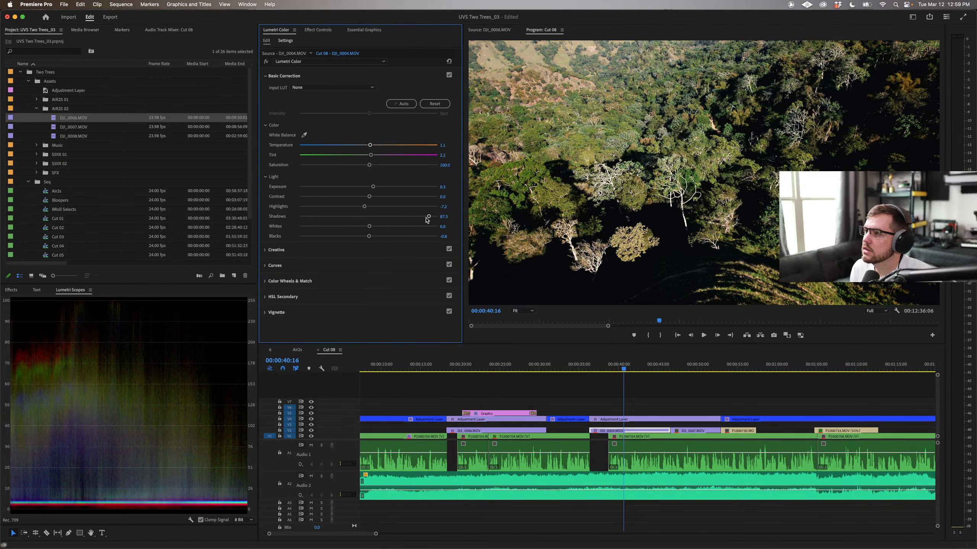
key("super+z")
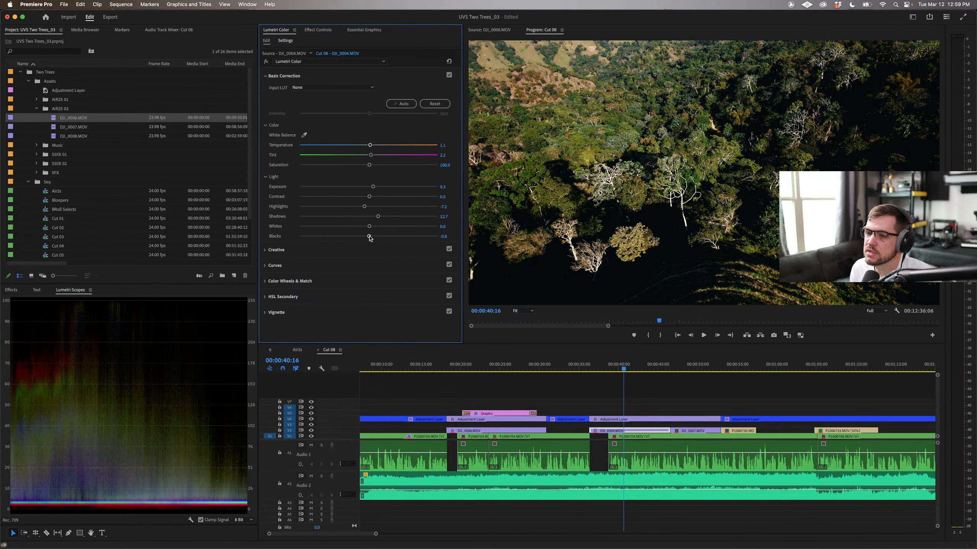
left_click_drag(369, 237, 345, 238)
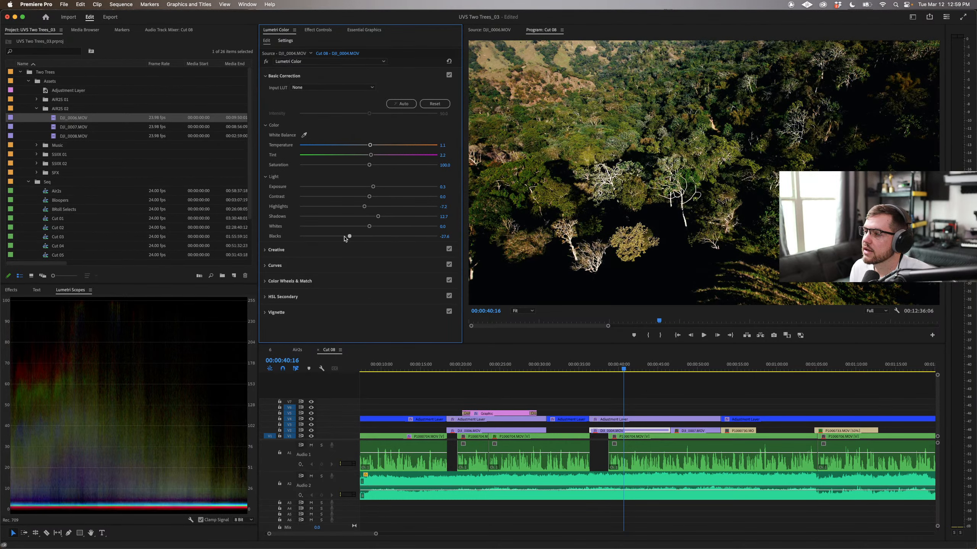
key("super+z")
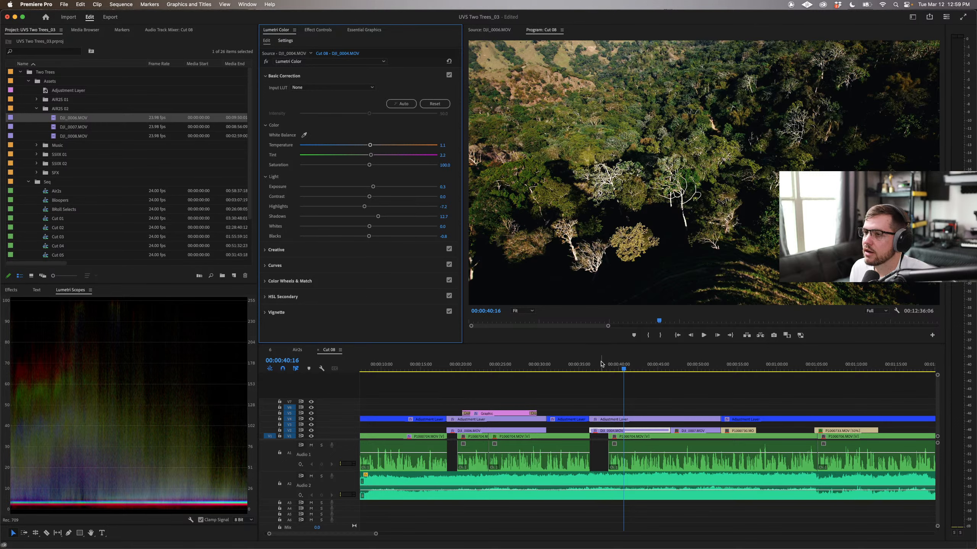
Step: Apply the same copied Lumetri Color grade to the DJI_0007.MOV drone clip
left_click_drag(627, 368, 686, 368)
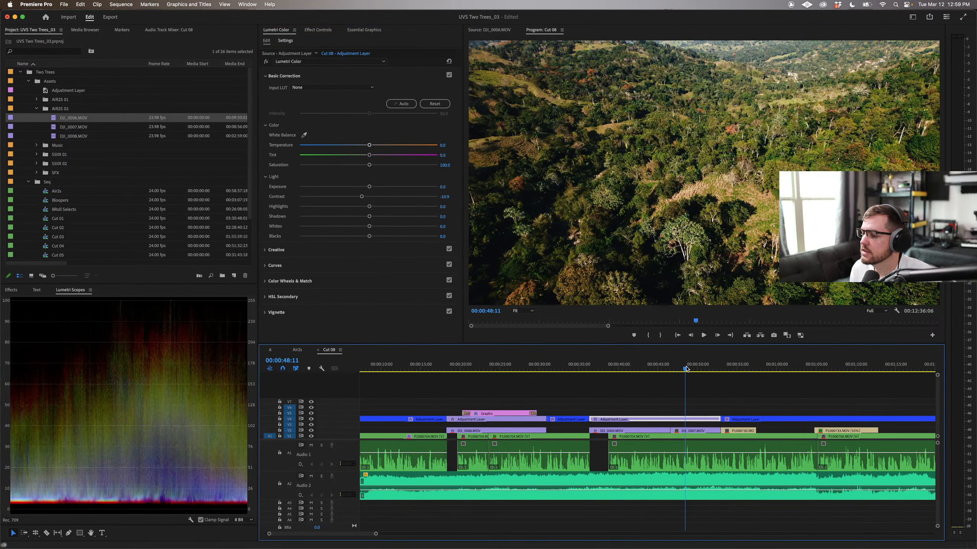
left_click(669, 391)
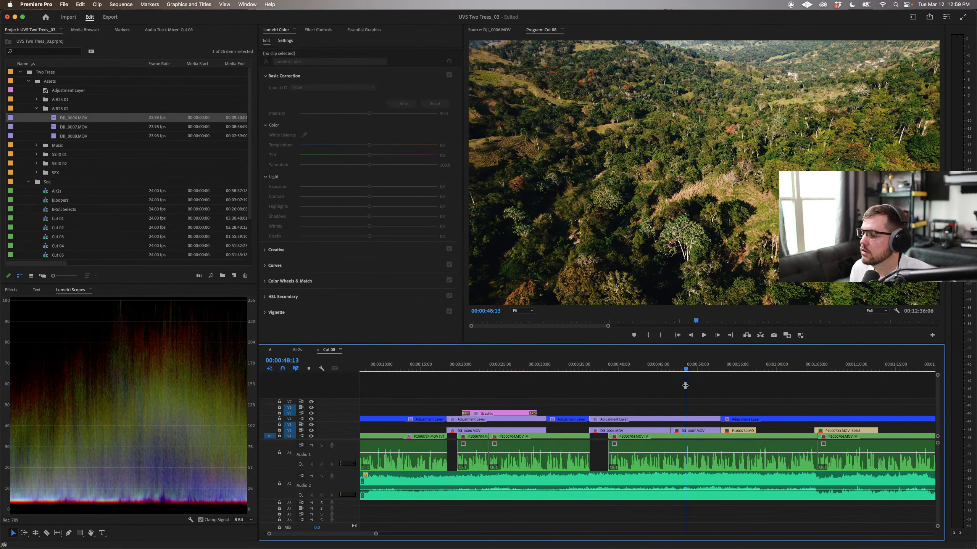
left_click(692, 434)
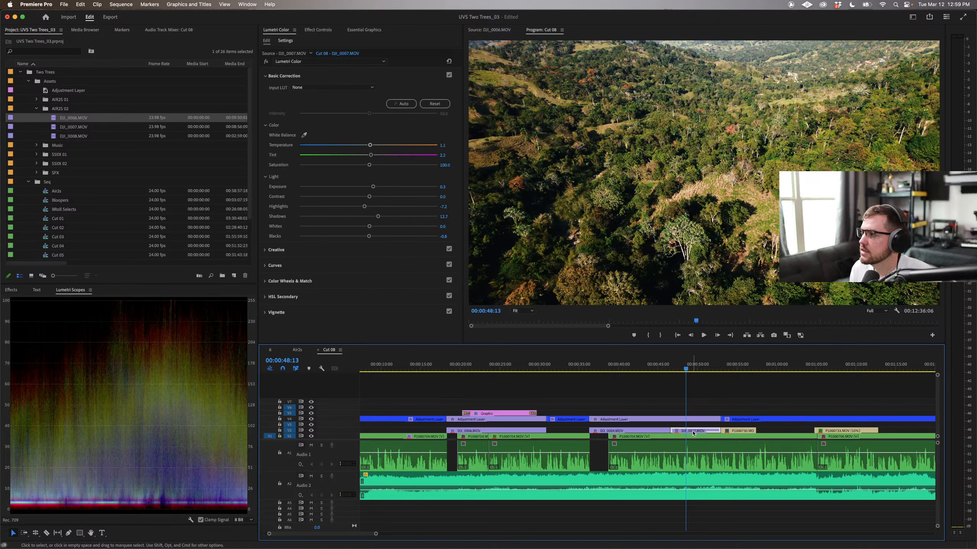
Step: Compare the graded drone shots at 00:00:41:10, 00:00:30:04 and 00:00:50:12
left_click_drag(687, 369, 629, 368)
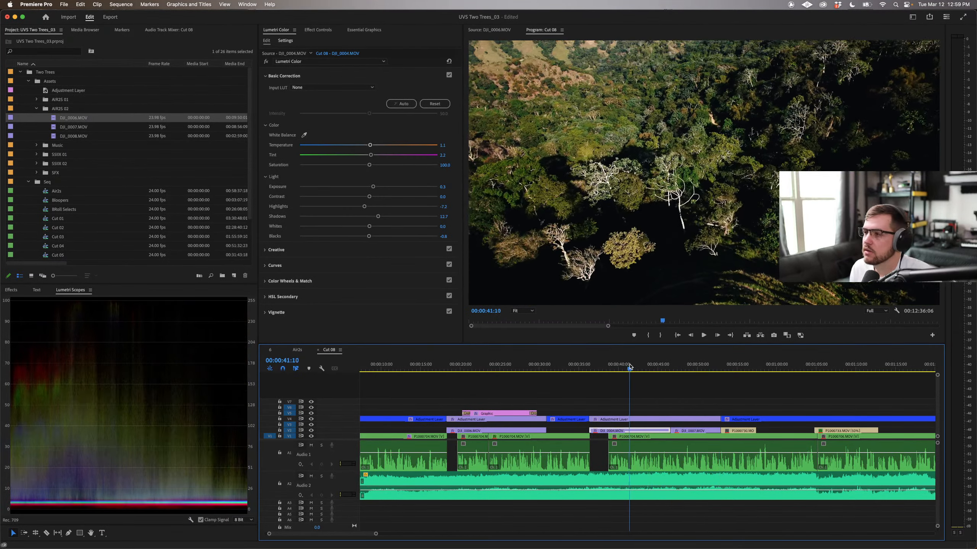
left_click(540, 370)
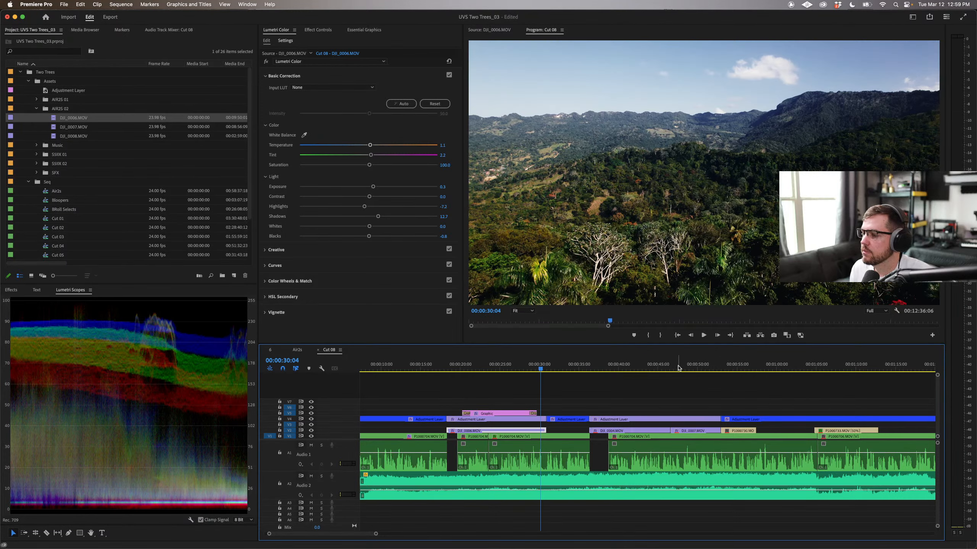
left_click(702, 370)
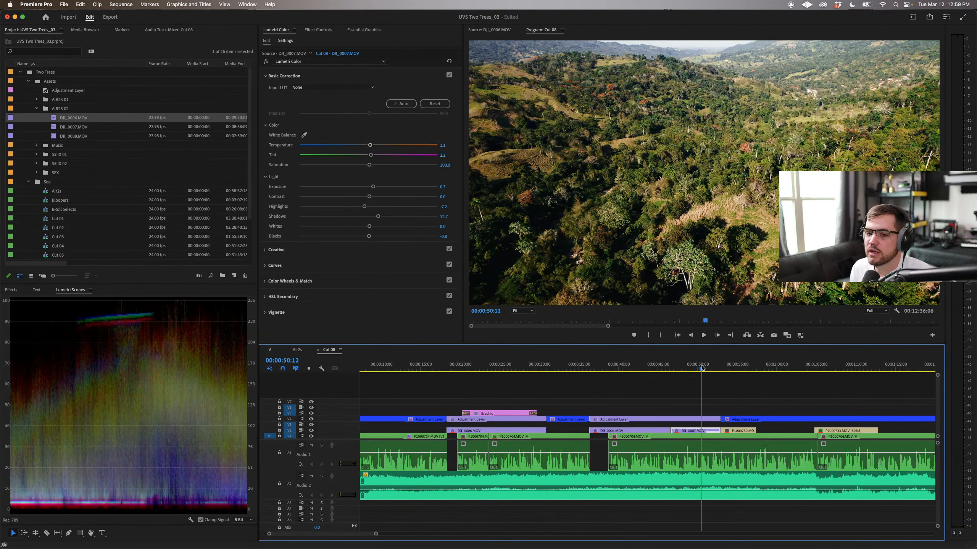
Step: At 00:00:51:03, set DJI_0007.MOV's Exposure to 0.0, Highlights to about -9.4 and Shadows to about 13.3
left_click_drag(701, 368, 706, 369)
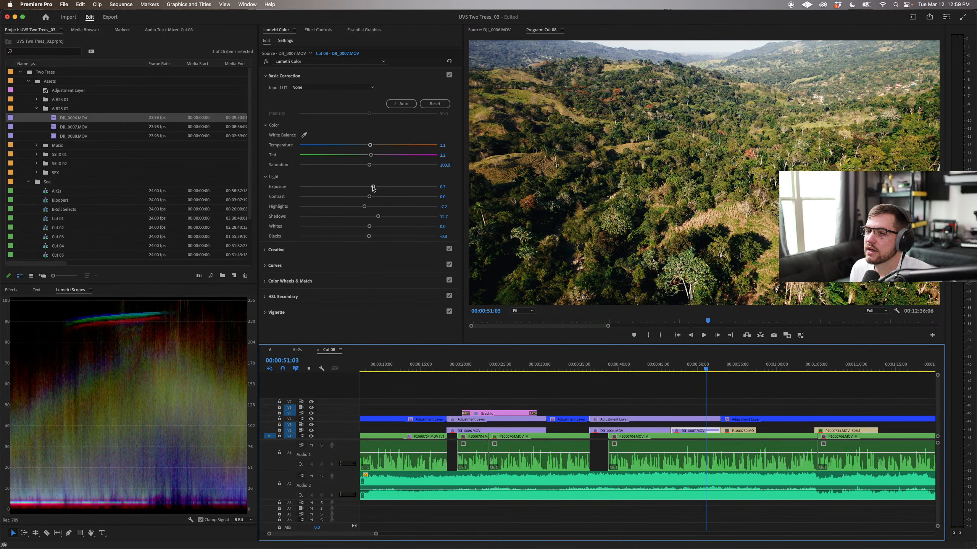
left_click_drag(373, 188, 368, 188)
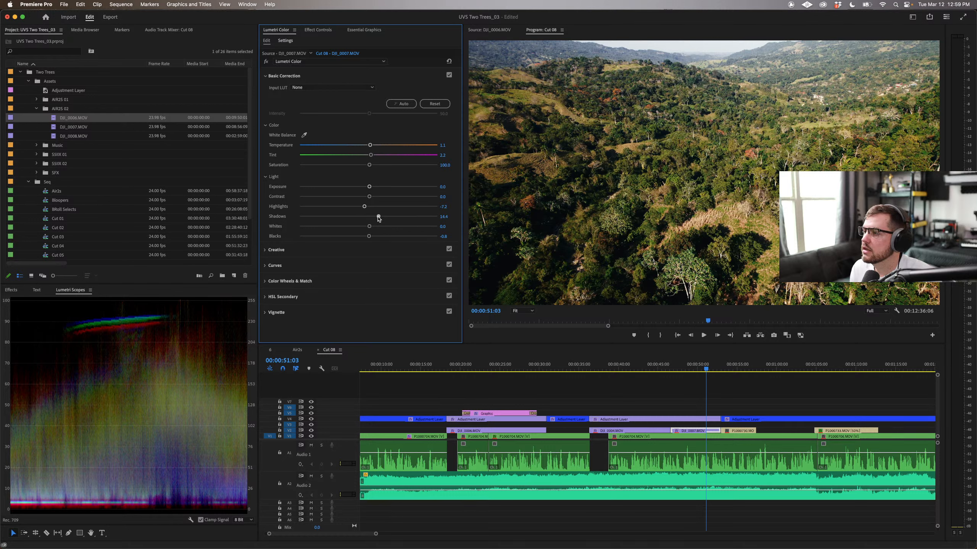
mouse_move(363, 209)
left_mouse_down()
mouse_move(338, 208)
mouse_move(371, 208)
mouse_move(361, 208)
left_mouse_up()
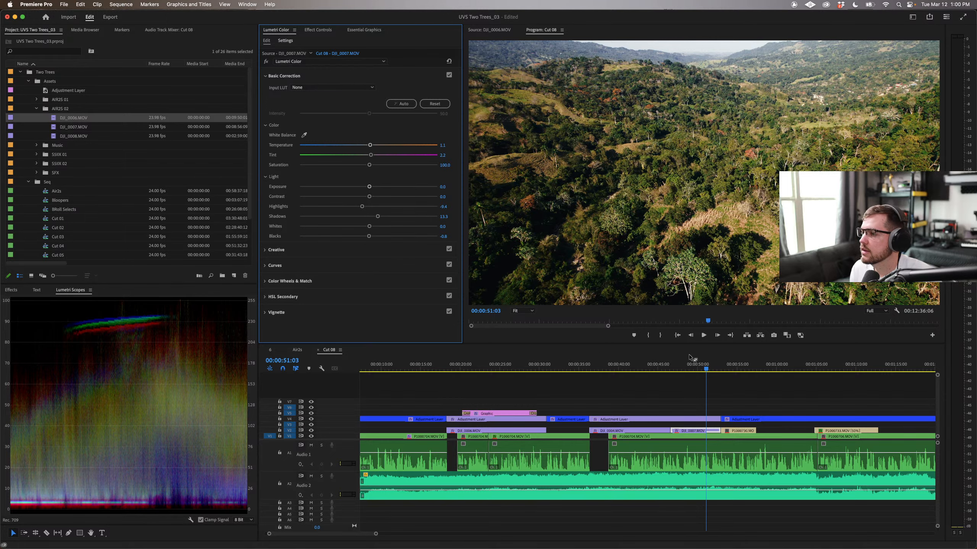
mouse_move(703, 361)
left_mouse_down()
mouse_move(662, 370)
mouse_move(726, 368)
mouse_move(643, 368)
mouse_move(707, 373)
left_mouse_up()
Step: Review the fruit shot at 00:00:54:16 and the following talking shot at 00:00:59:16
scroll(706, 380, "right", 4)
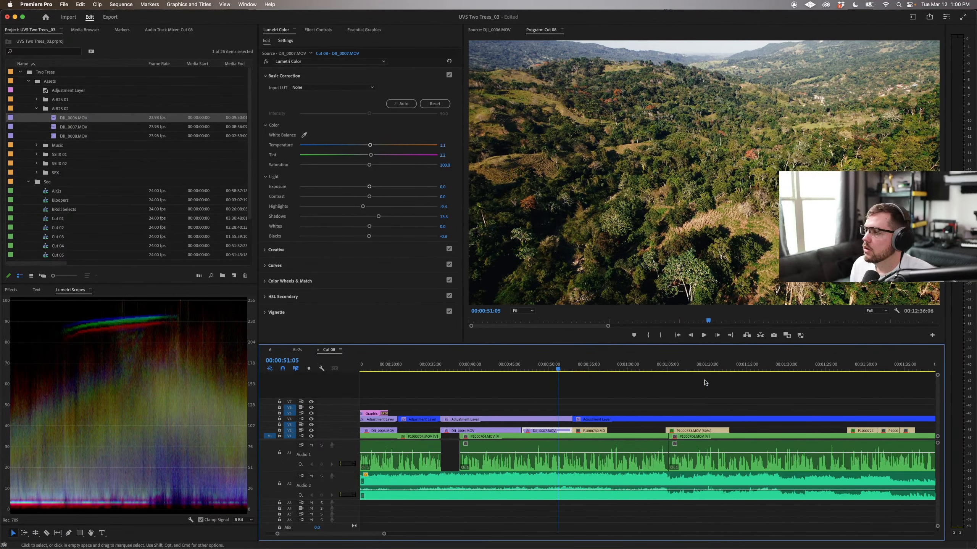
left_click_drag(585, 369, 586, 370)
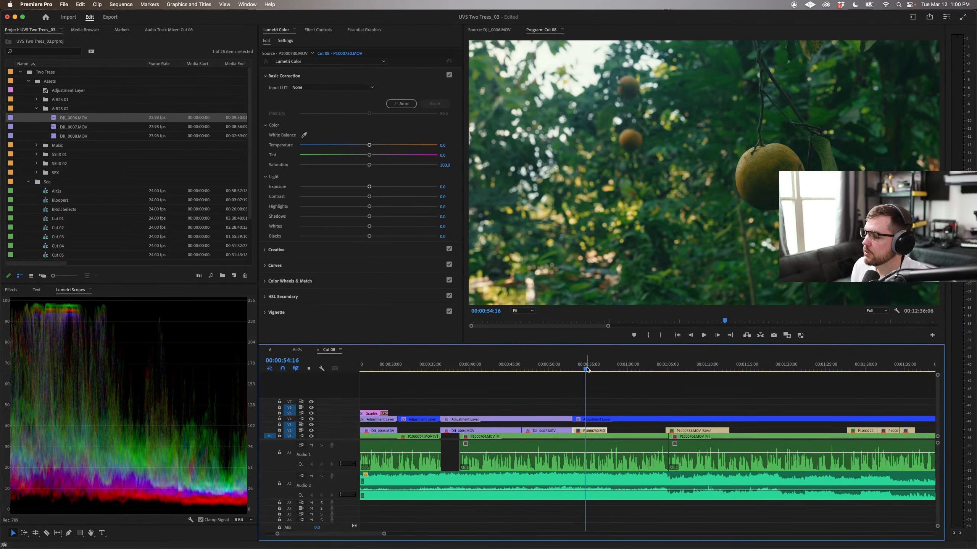
left_click_drag(587, 369, 628, 372)
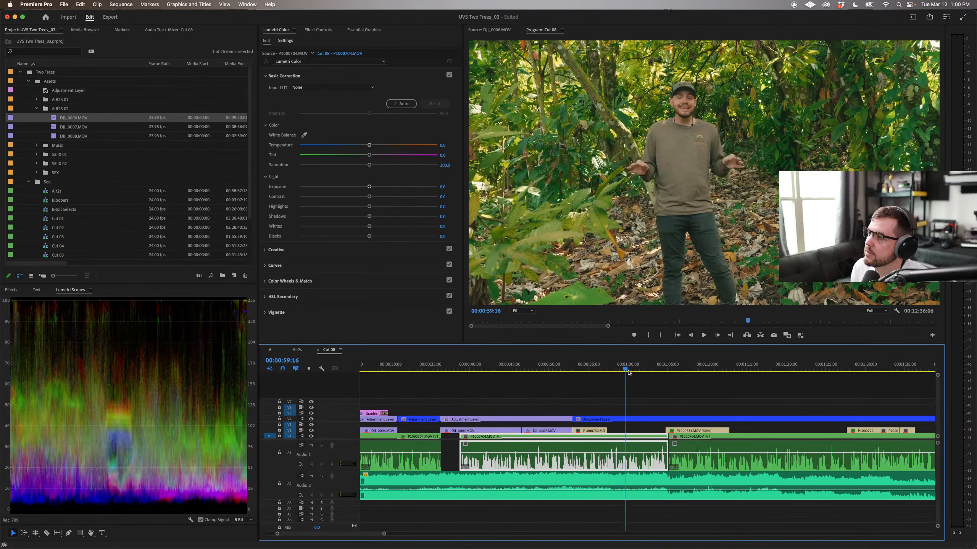
Step: Copy the Lumetri Color grade from the P1000704.MOV talking clip at 00:00:34:08 onto the P1000730.MOV fruit clip at 00:00:55:03
left_click(426, 369)
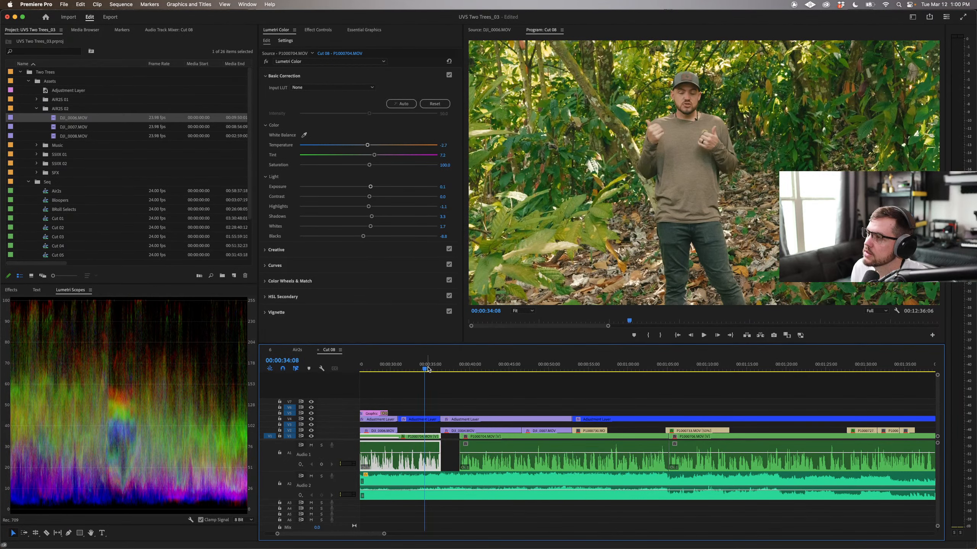
scroll(491, 374, "left", 3)
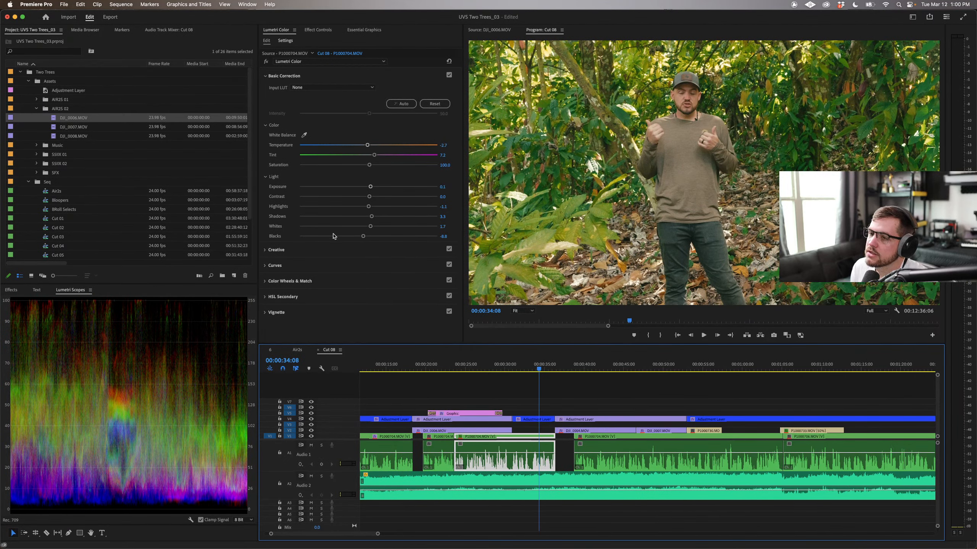
left_click(326, 31)
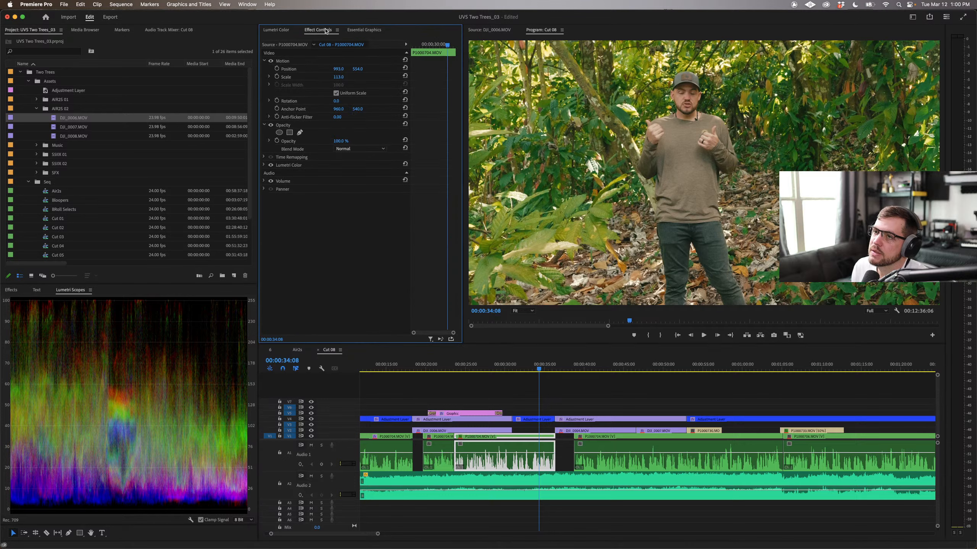
left_click(289, 166)
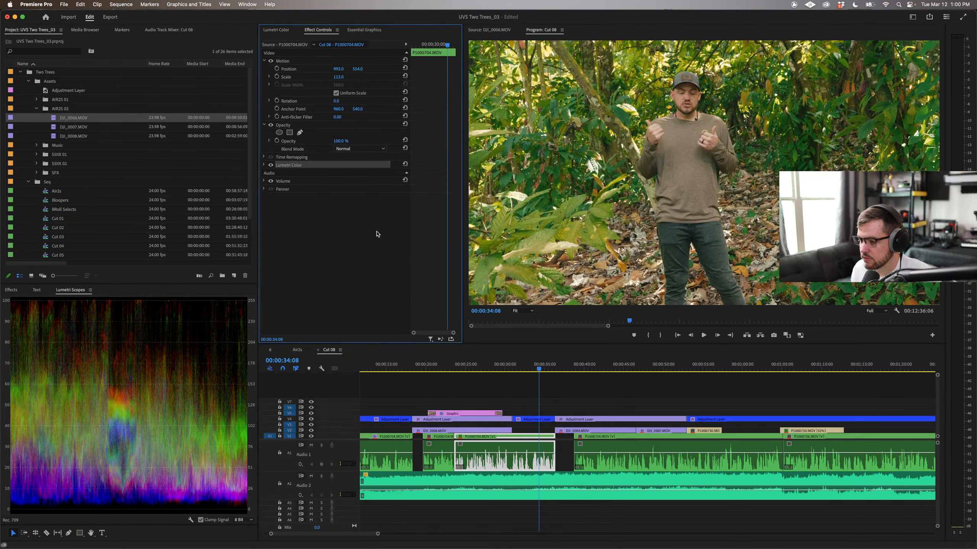
left_click(703, 366)
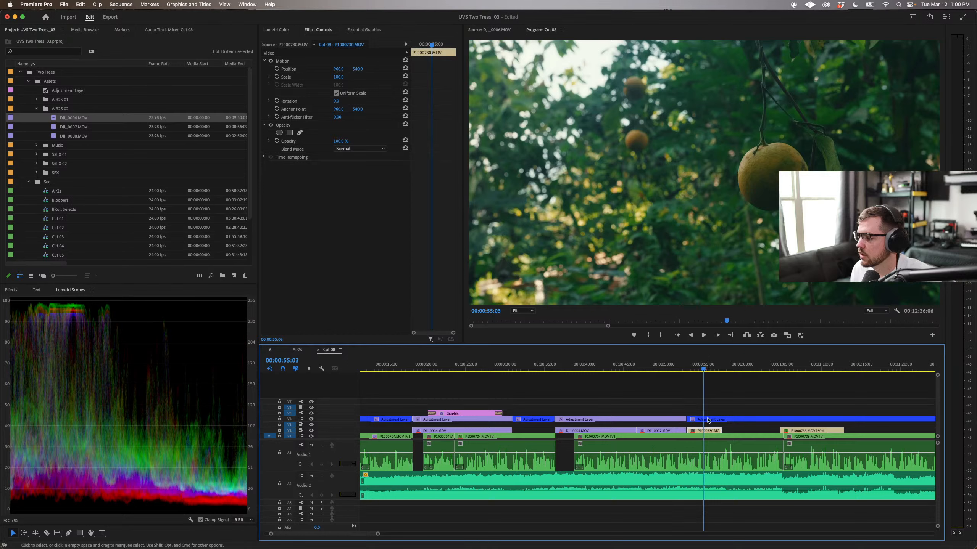
key("super+v")
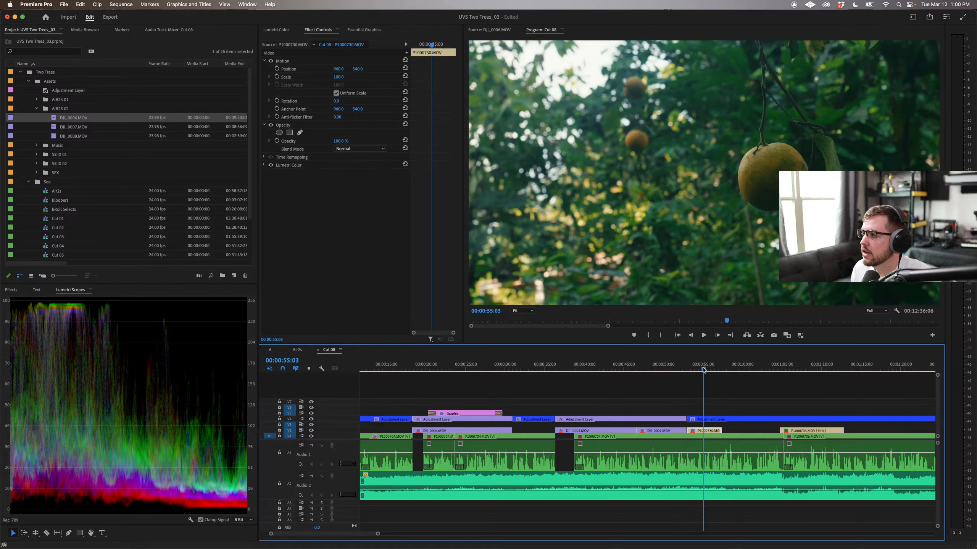
Step: Compare the fruit shot with and without its Lumetri Color effect, leaving the effect enabled
left_click(271, 165)
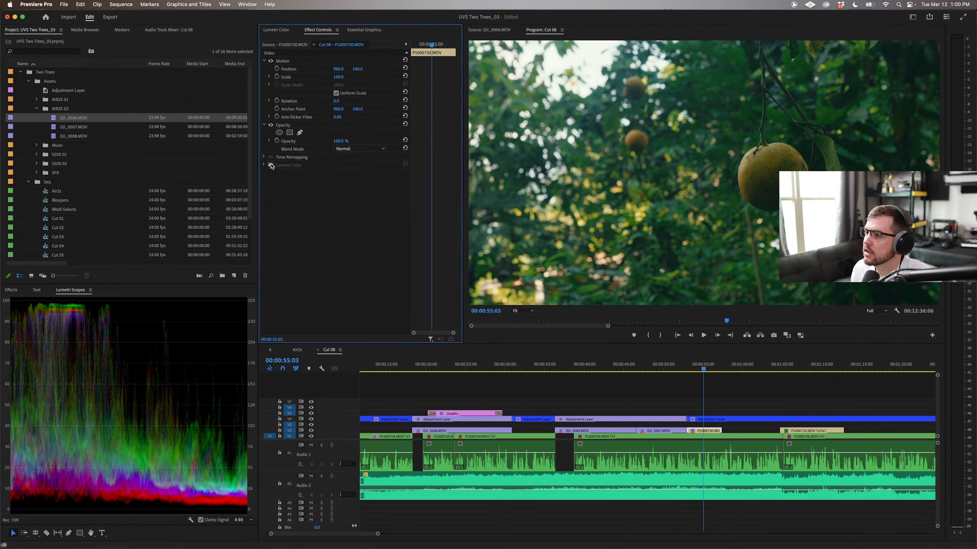
left_click(271, 165)
left_click(271, 165)
left_click(271, 165)
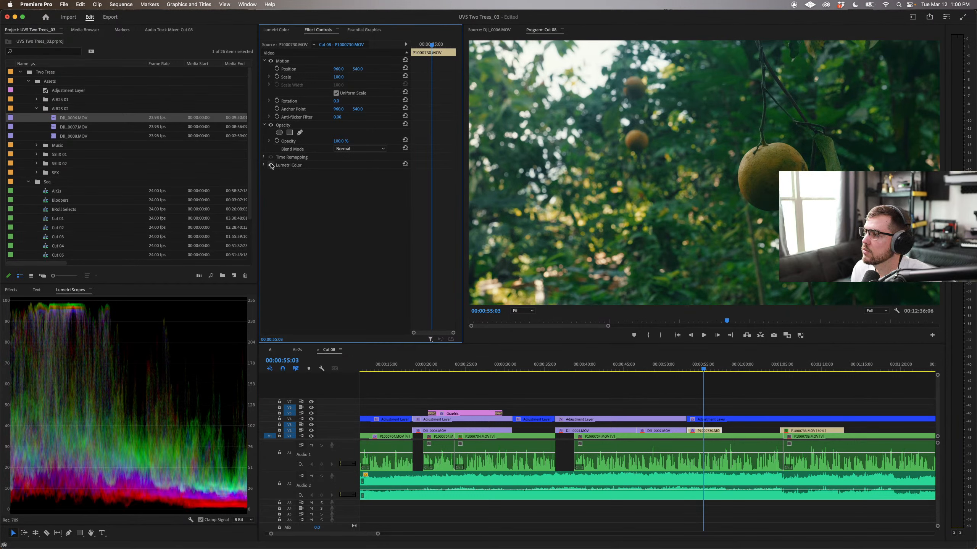
left_click(271, 165)
left_click(271, 165)
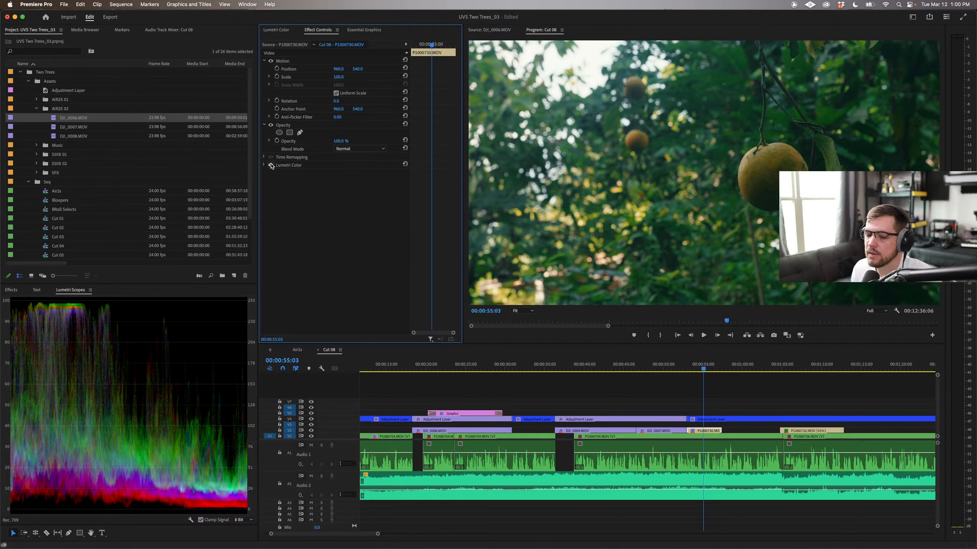
Step: Show the fruit shot side by side with the drone frame at 00:00:48:22 as the reference
left_click(276, 30)
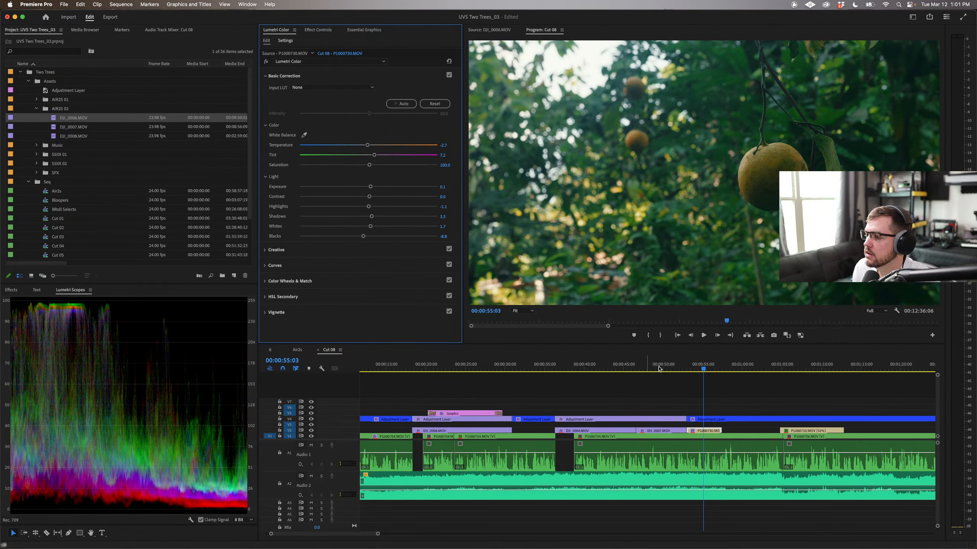
left_click(785, 336)
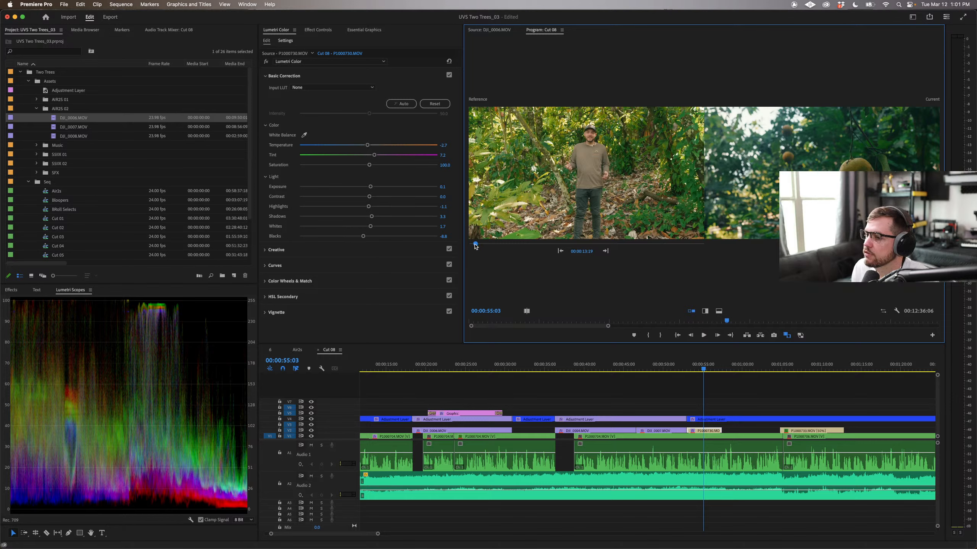
left_click_drag(476, 245, 486, 247)
scroll(717, 381, "right", 5)
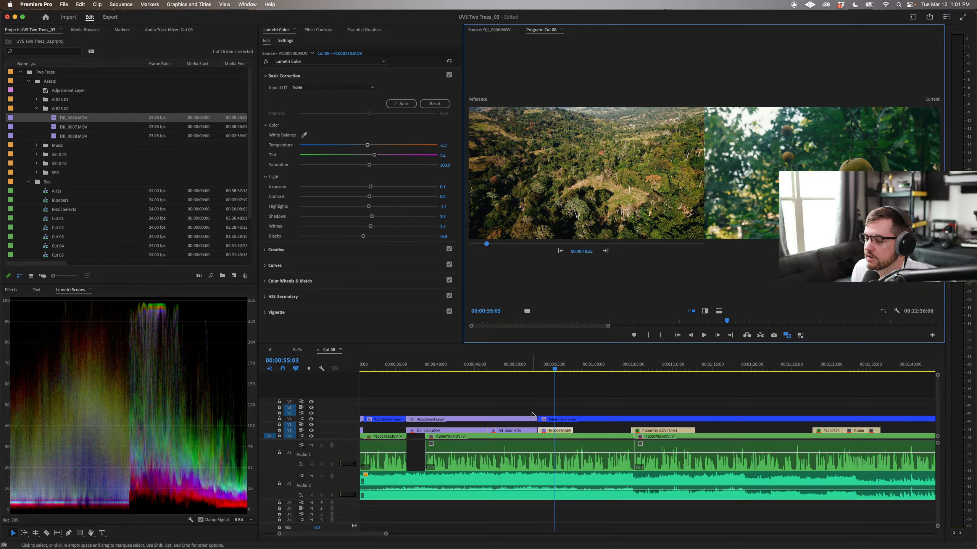
Step: In the fruit clip's Lumetri Color light settings, set Shadows to about 17.1 and Whites to about 11.6
left_click_drag(371, 187, 371, 188)
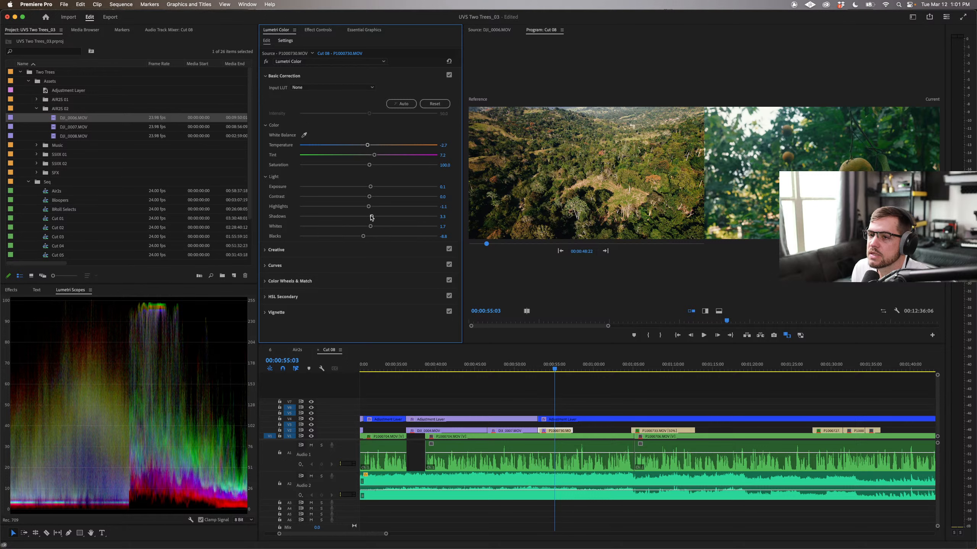
mouse_move(371, 217)
left_mouse_down()
mouse_move(407, 219)
mouse_move(376, 218)
left_mouse_up()
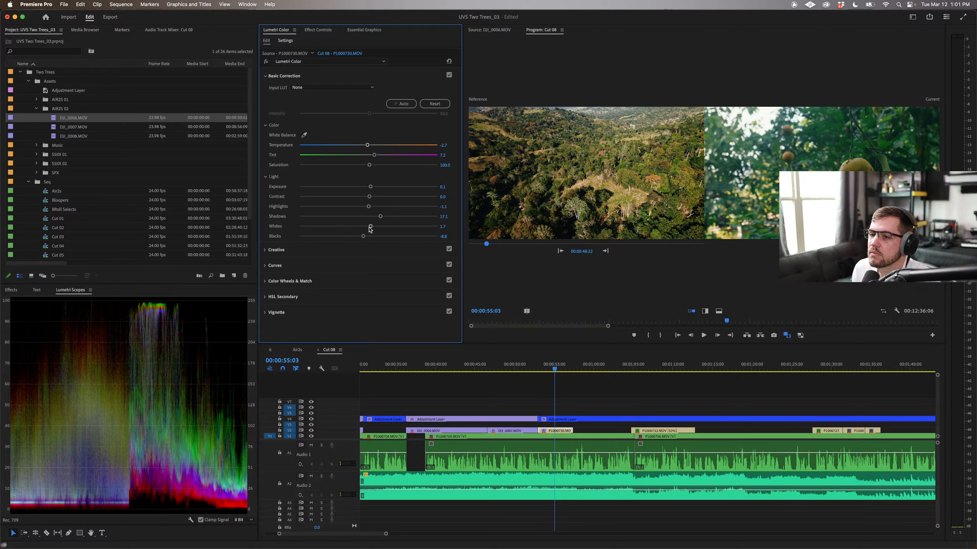
mouse_move(370, 228)
left_mouse_down()
mouse_move(339, 226)
mouse_move(378, 224)
left_mouse_up()
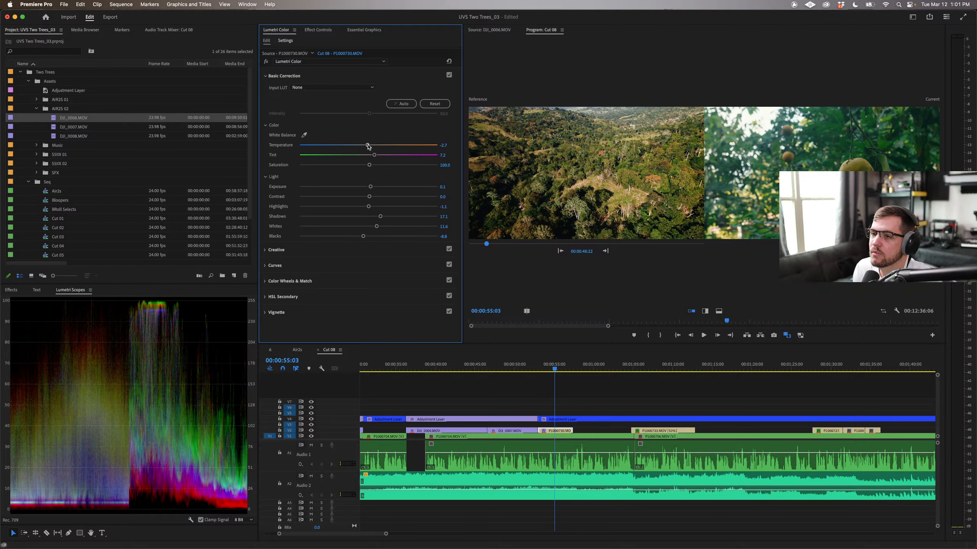
Step: Warm the fruit clip with Temperature at about 17.7 and Tint at about 13.3, and close the comparison view
mouse_move(368, 146)
left_mouse_down()
mouse_move(354, 146)
mouse_move(382, 147)
left_mouse_up()
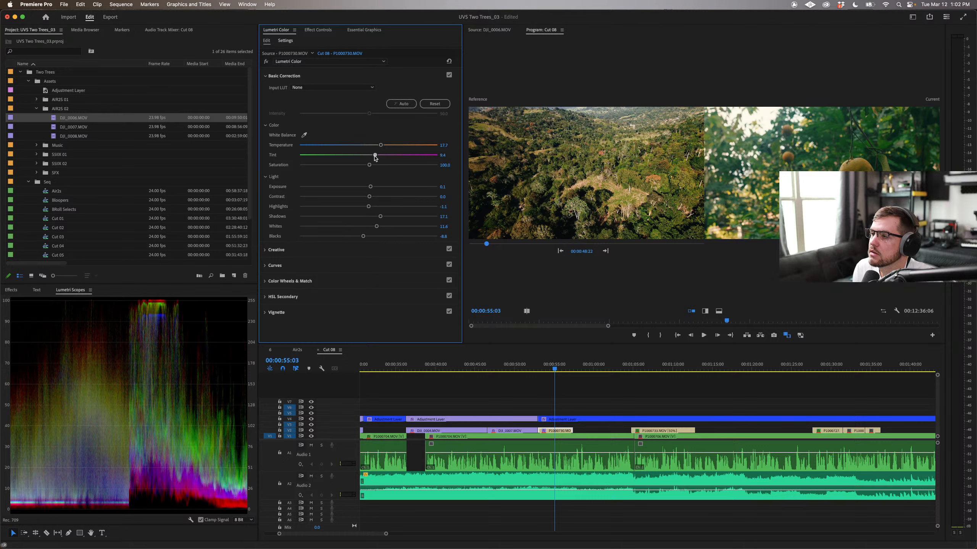
left_click_drag(370, 157, 387, 157)
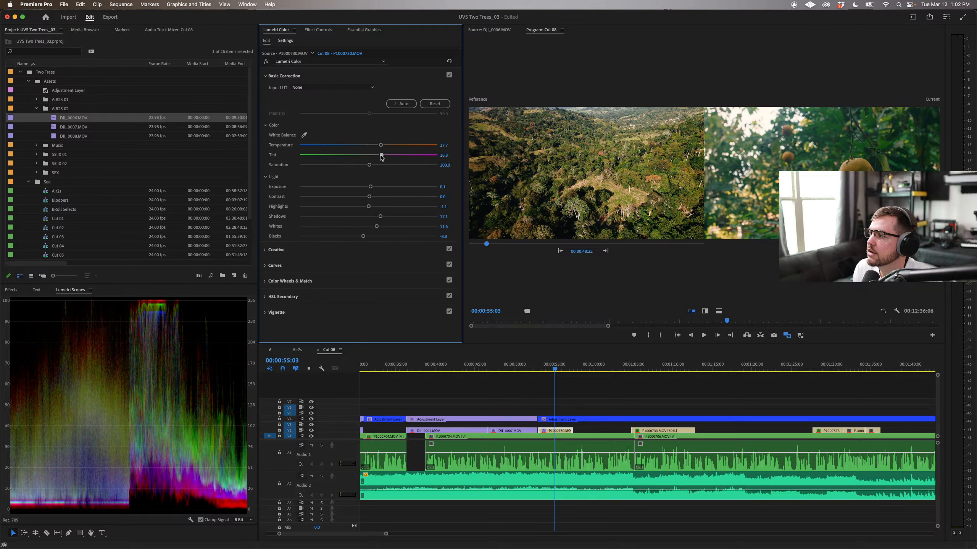
left_click_drag(375, 157, 377, 157)
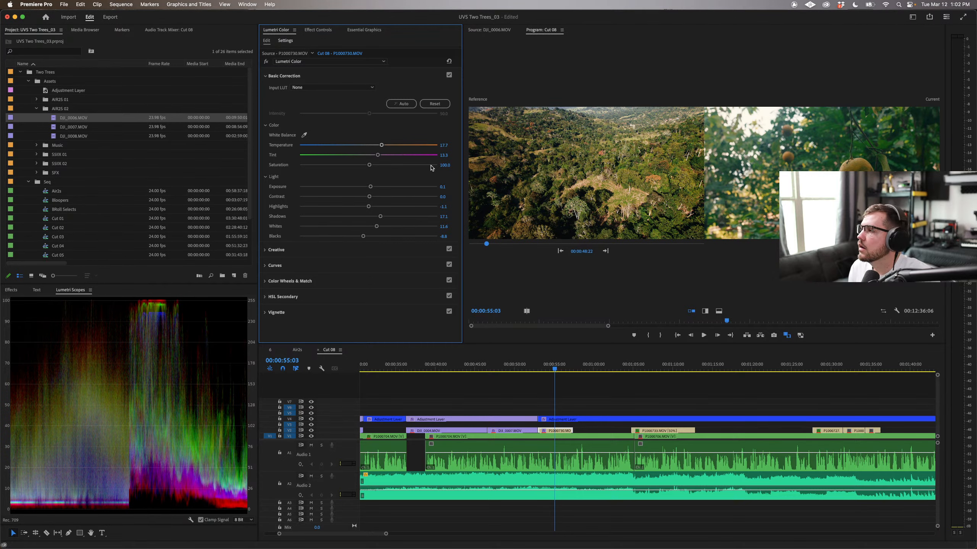
left_click(786, 335)
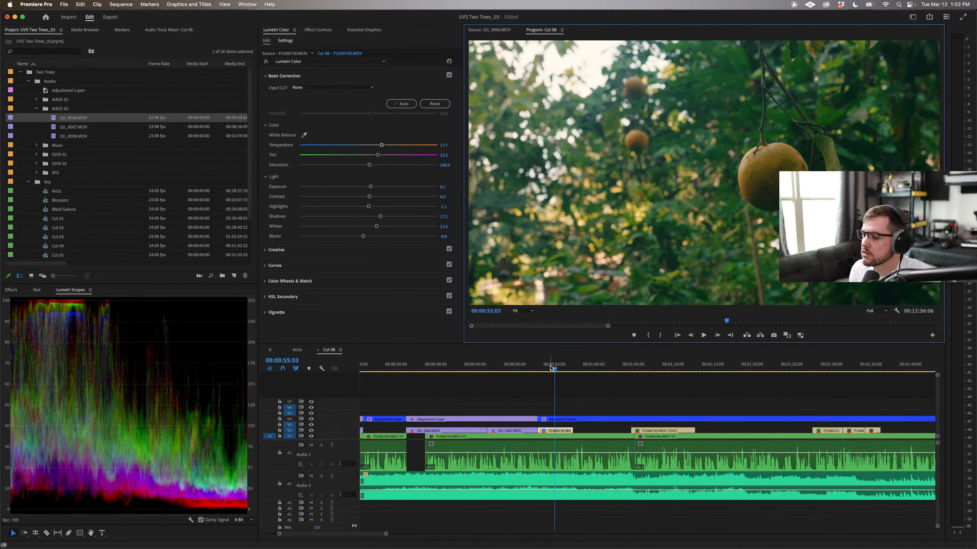
Step: Copy the Lumetri Color grade from the earlier P1000704.MOV talking clip onto the ungraded talking clip at 00:01:01:00
left_click_drag(552, 368, 592, 368)
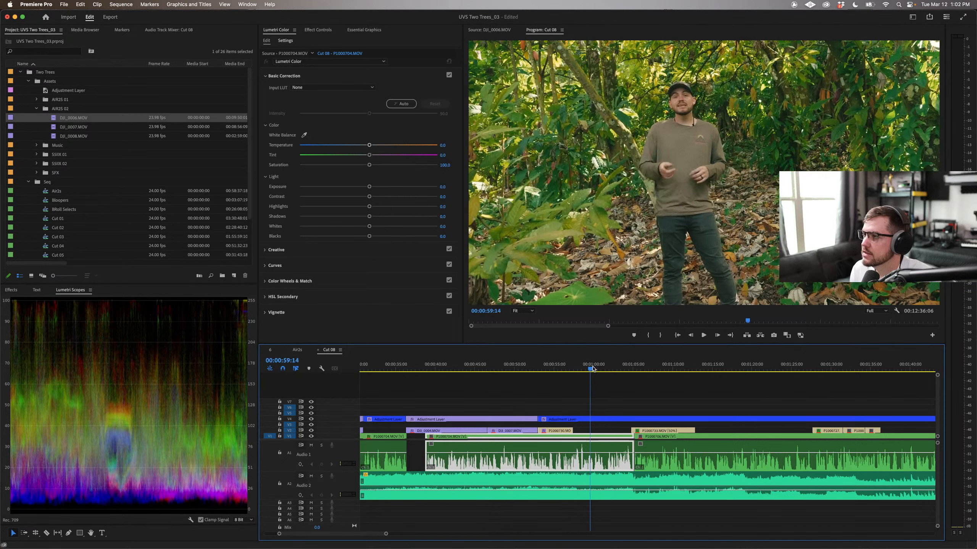
key("space")
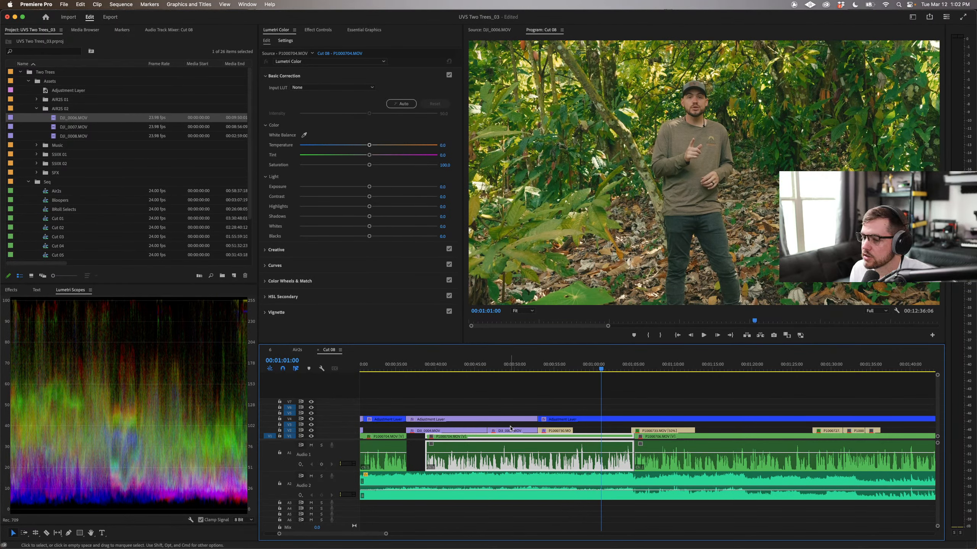
left_click(318, 31)
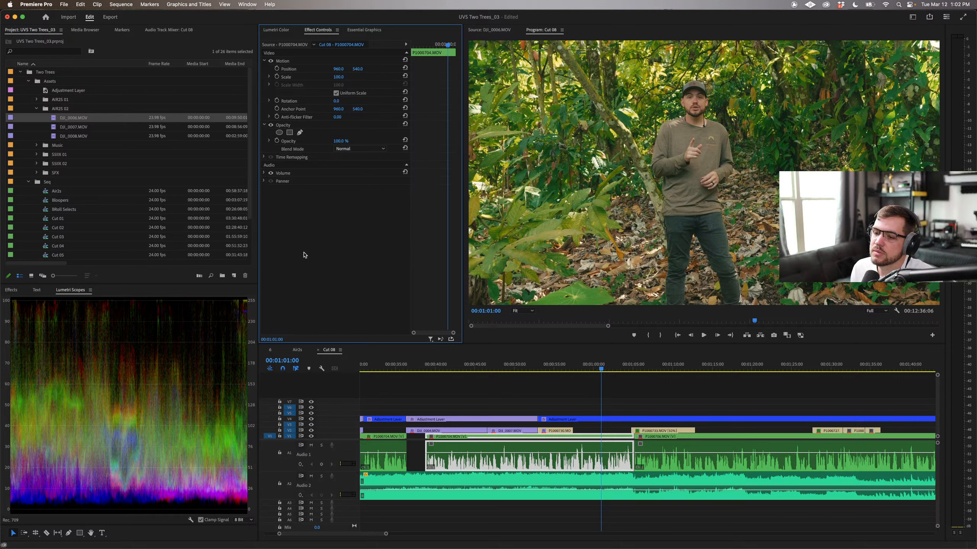
left_click(399, 441)
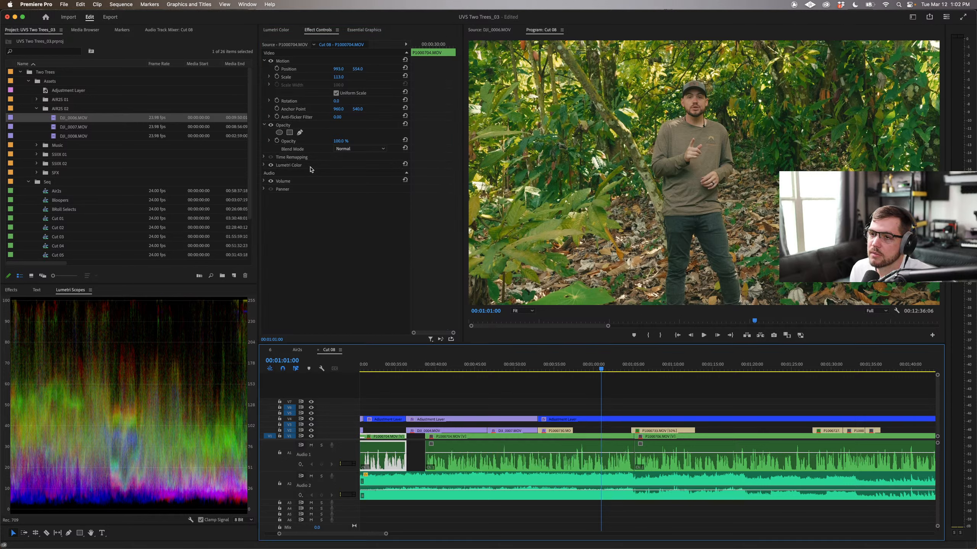
left_click(293, 166)
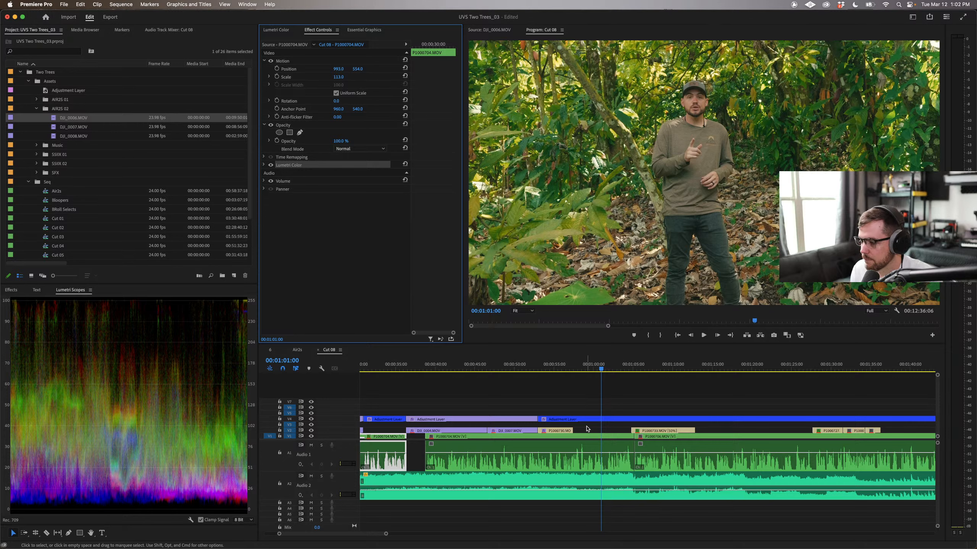
left_click(591, 437)
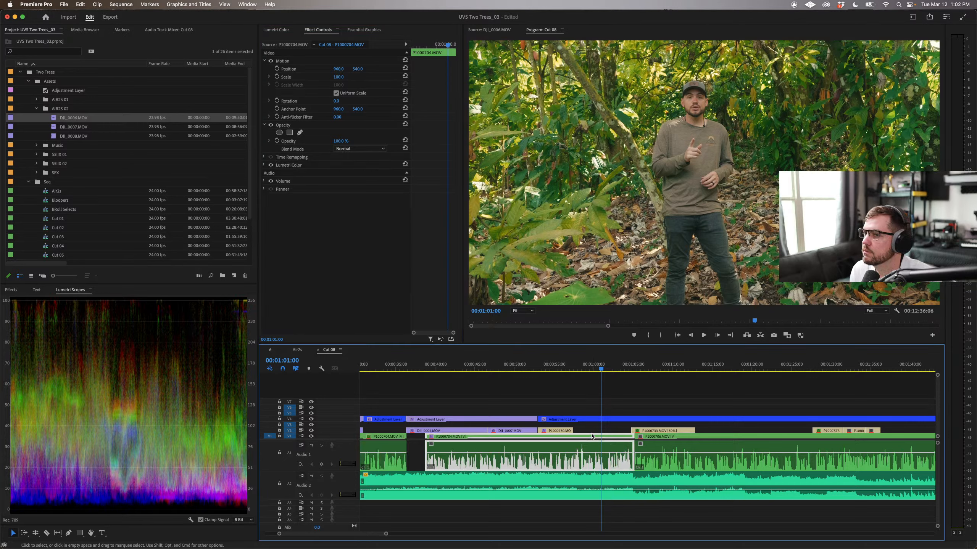
Step: Review the talking clip at 00:01:03:16, go to P1000733.MOV at 00:01:10:17 and open its Lumetri Color basic correction settings
left_click_drag(602, 369, 623, 369)
scroll(596, 377, "right", 3)
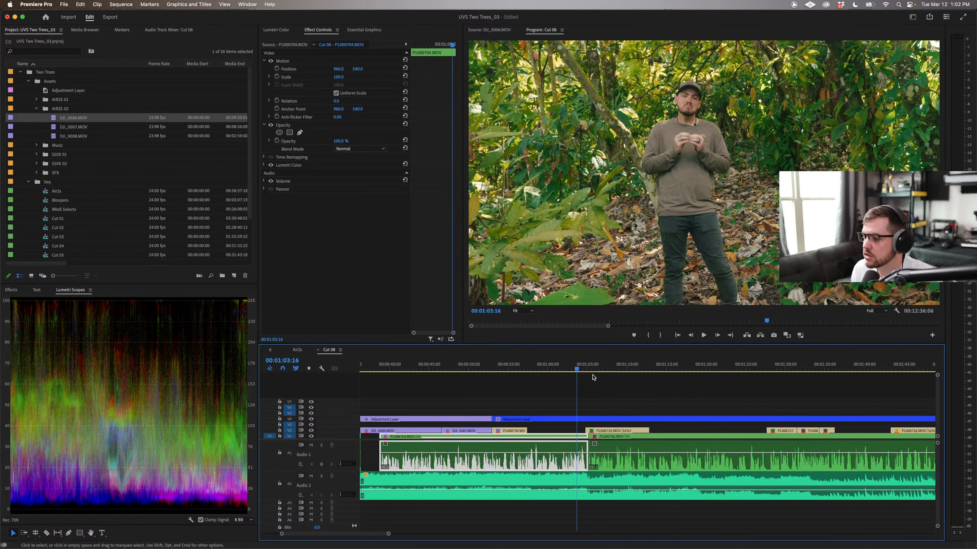
scroll(593, 377, "right", 3)
left_click_drag(499, 368, 552, 368)
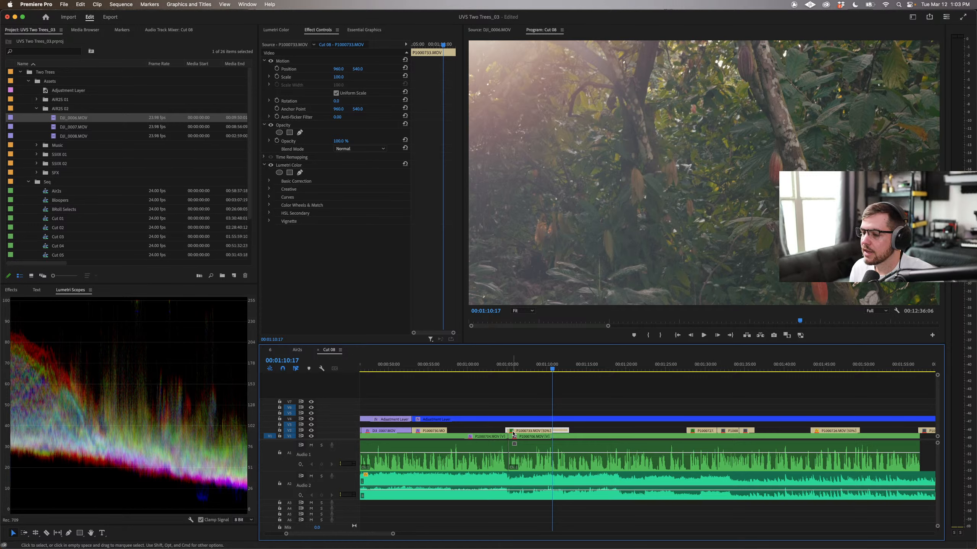
left_click(277, 31)
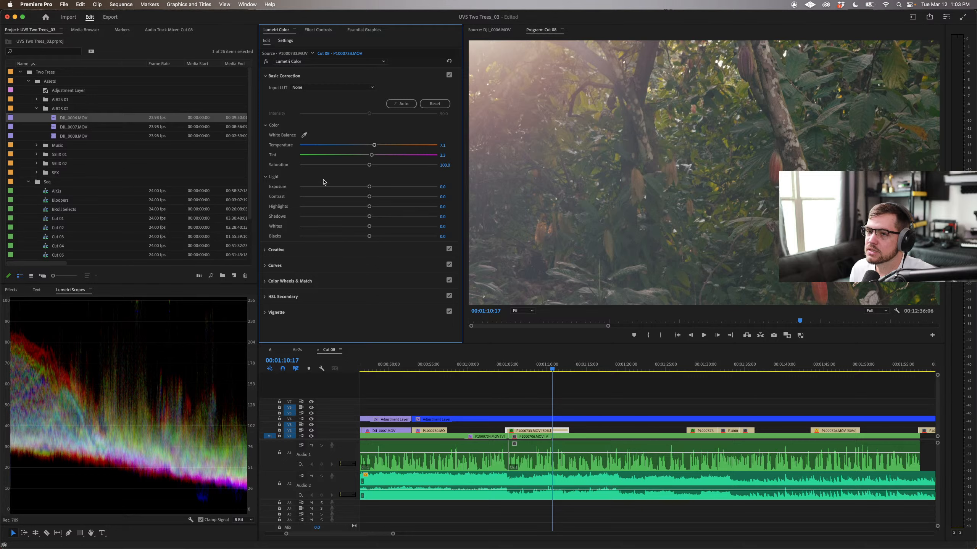
Step: Delete the Lumetri Color effect from clip P1000733.MOV and undo back to the clip's earlier Lumetri correction
left_click(322, 34)
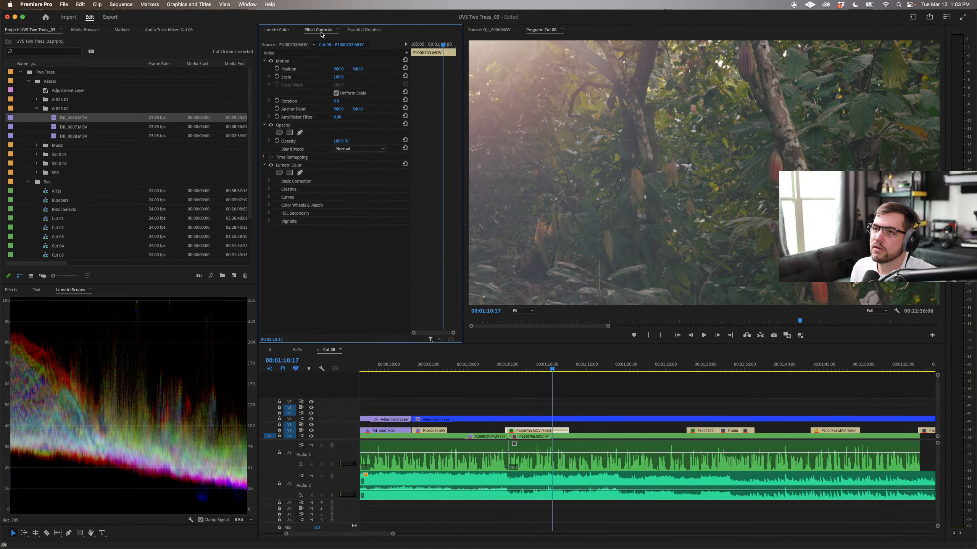
left_click(288, 166)
key("Delete")
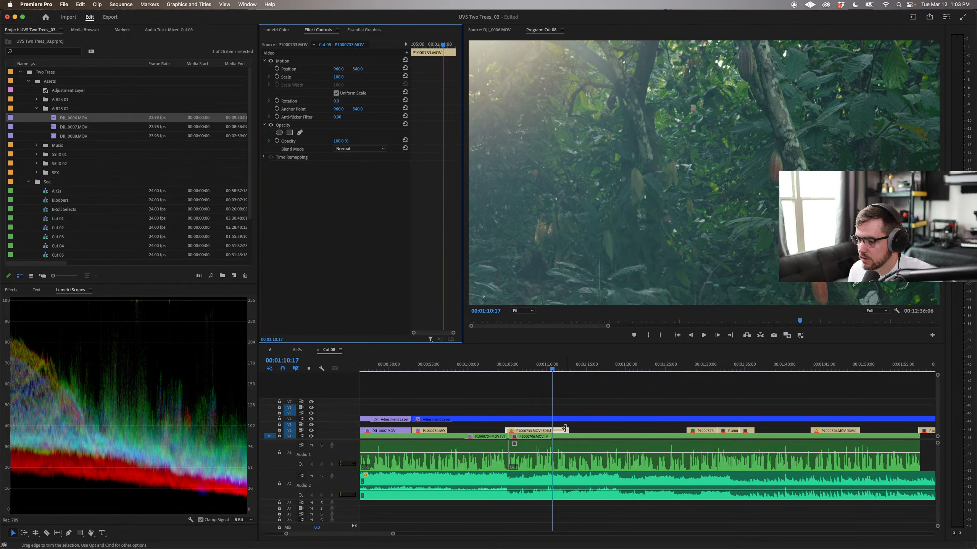
key("super+z")
Step: Warm clip P1000733.MOV by setting its Lumetri temperature to 14.9 at frame 00:01:11:02
left_click_drag(500, 365, 556, 367)
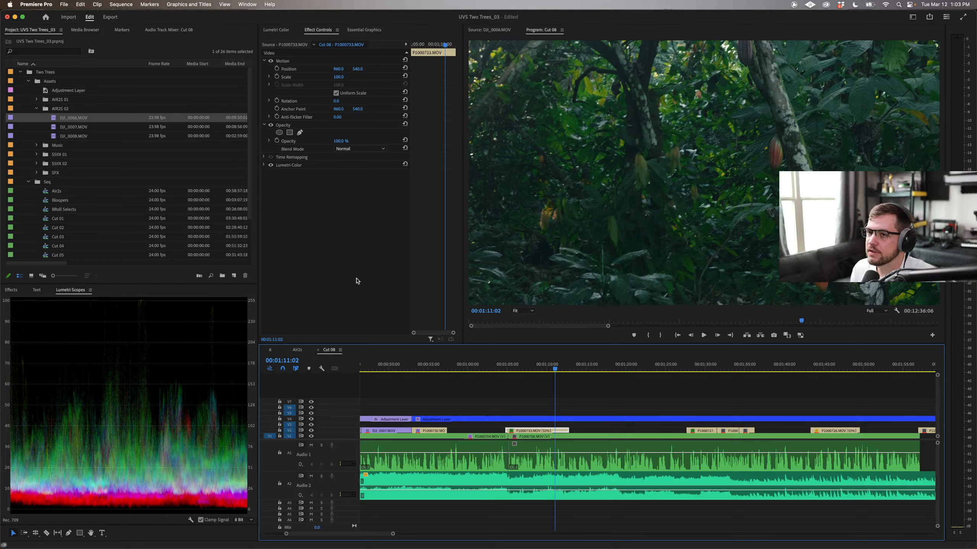
left_click(276, 31)
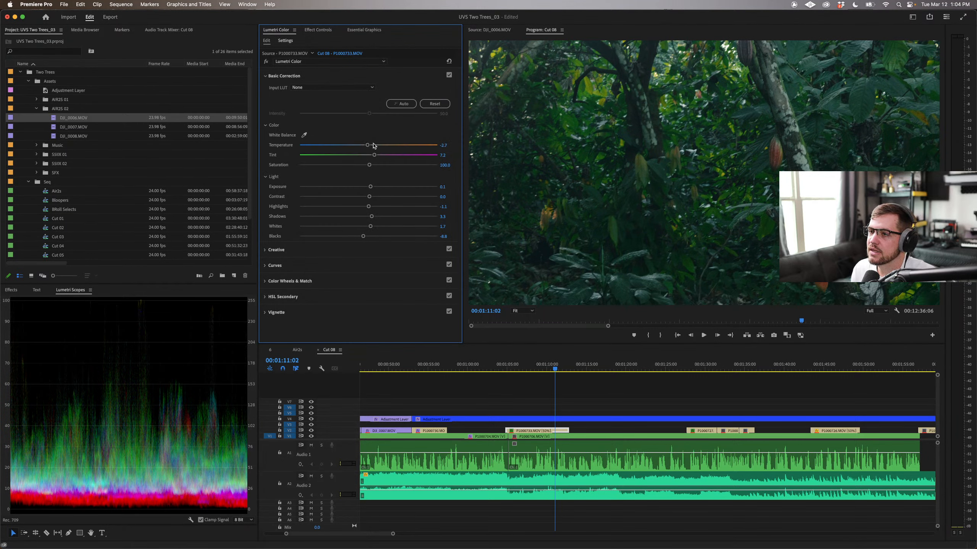
left_click_drag(386, 146, 378, 146)
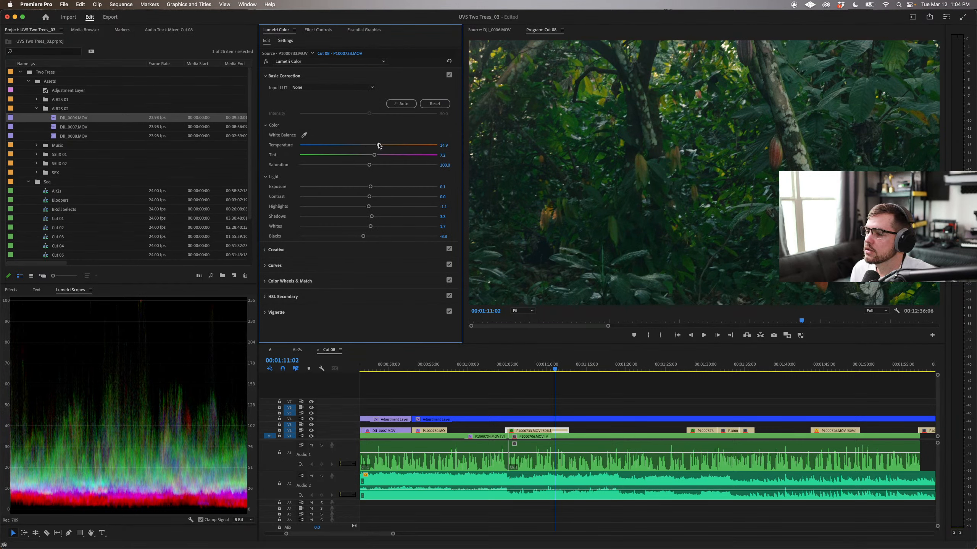
Step: Turn on the program monitor's comparison view and set the reference frame to the talking shot at 00:00:58:23
left_click(787, 335)
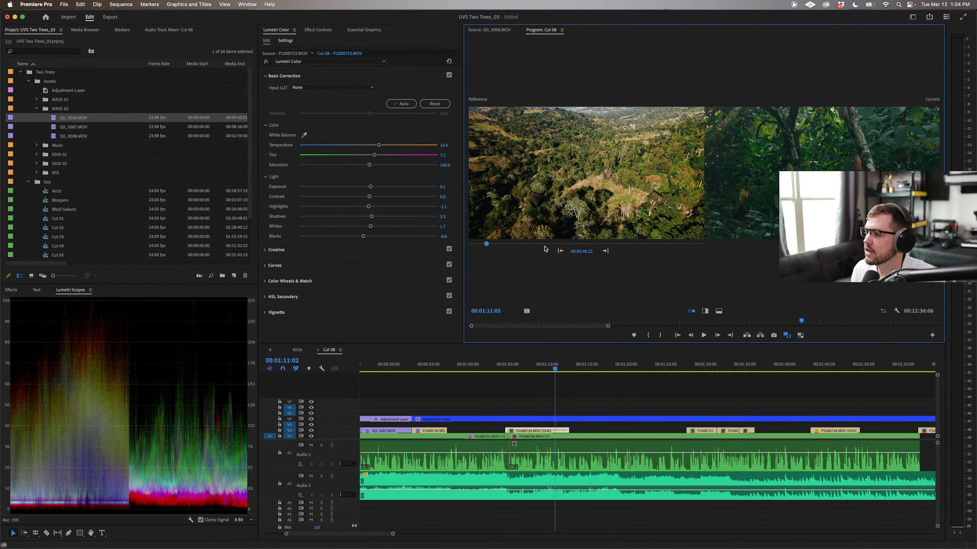
left_click_drag(487, 246, 488, 246)
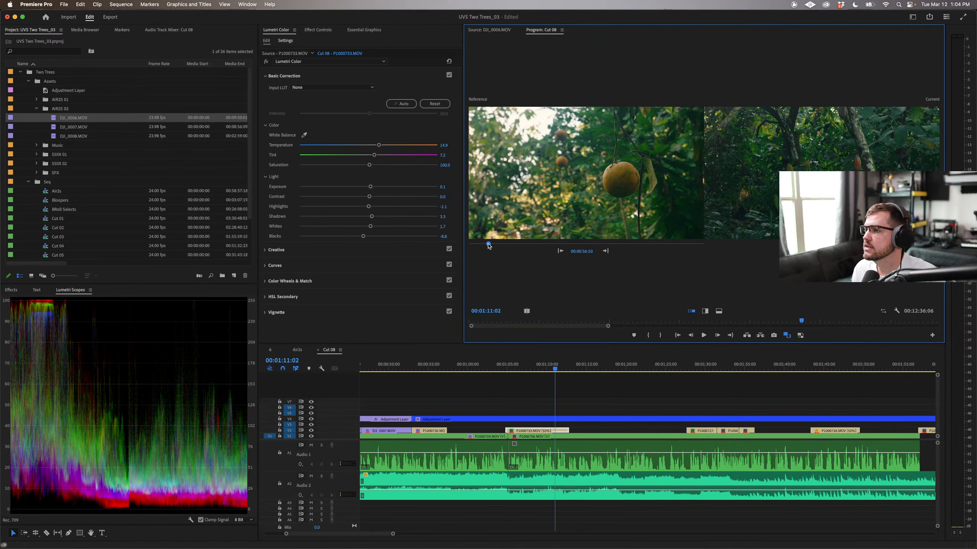
left_click_drag(489, 246, 489, 247)
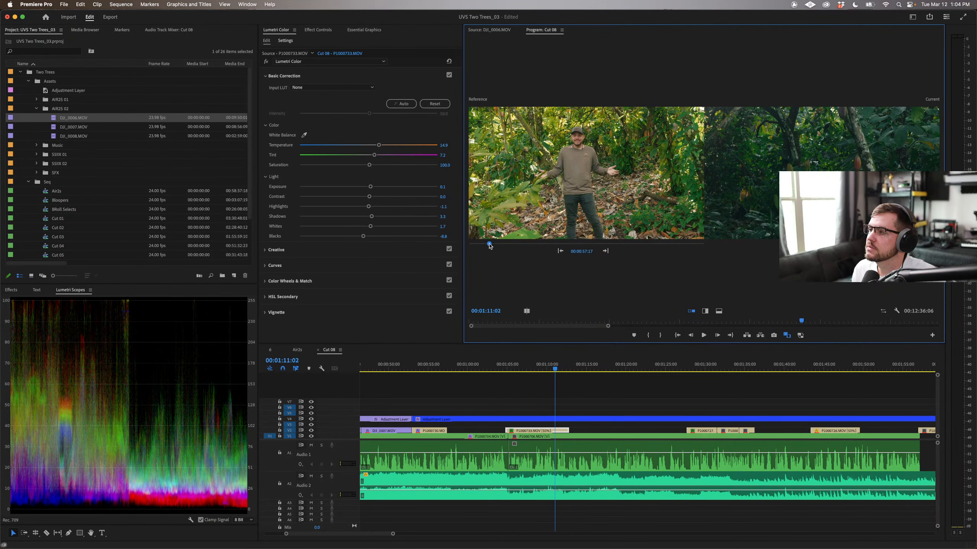
left_click_drag(490, 247, 490, 246)
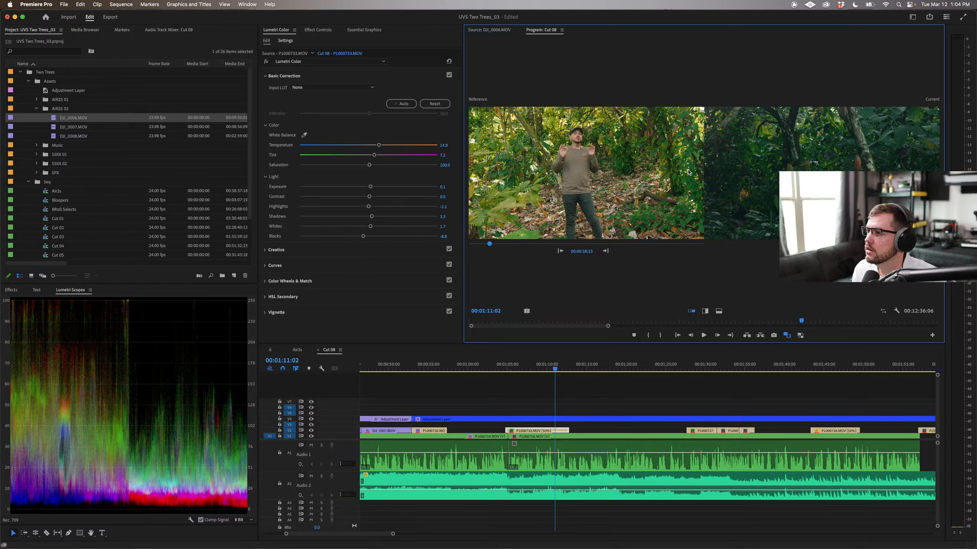
Step: Compare the presenter shot at 00:01:13:16 with the reference and park the playhead at 00:01:06:15 on P1000733.MOV
left_click(576, 365)
key("d")
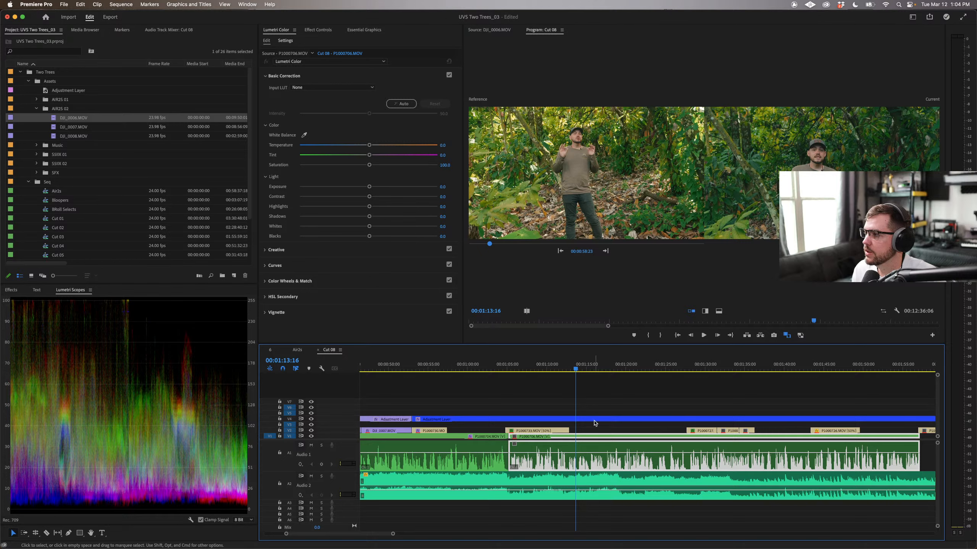
left_click(545, 365)
key("d")
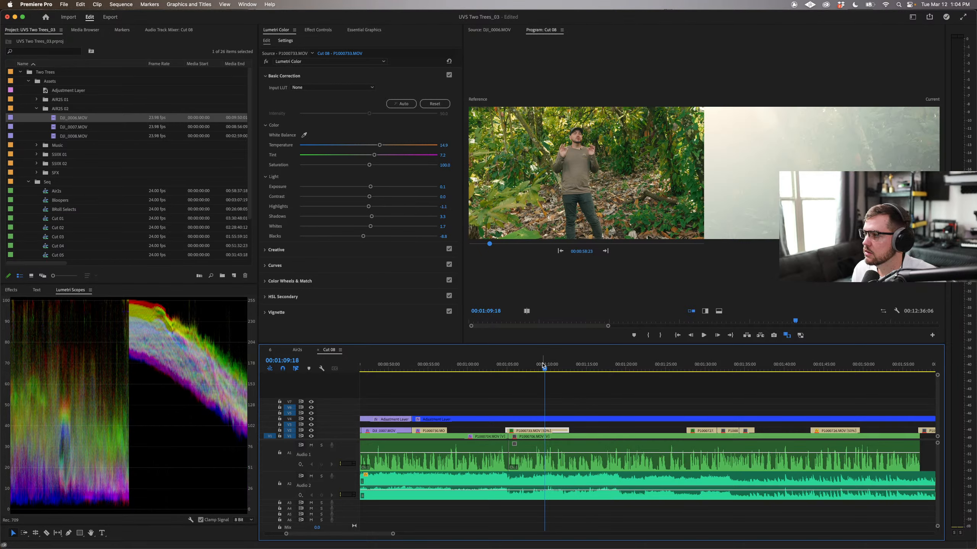
left_click_drag(543, 366, 520, 368)
left_click(545, 366)
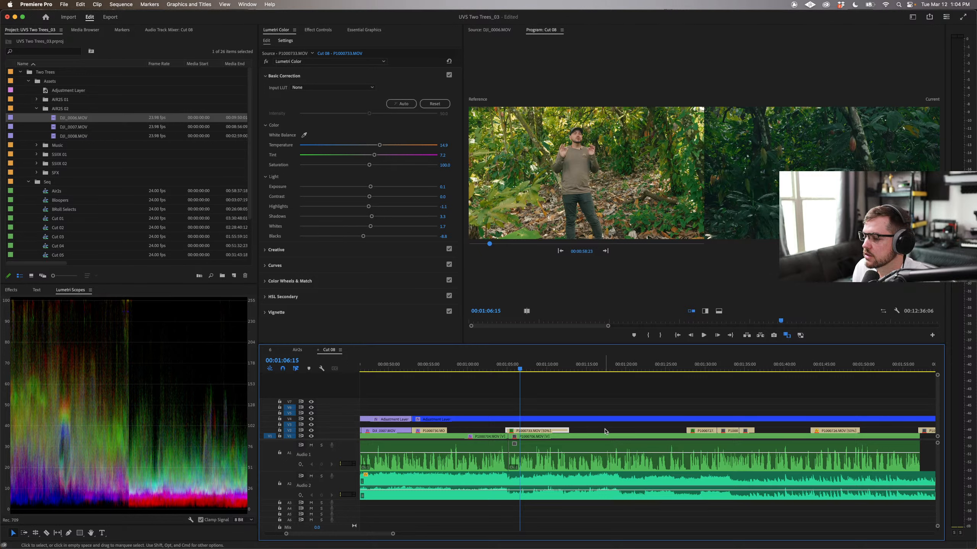
Step: Match P1000733.MOV toward the reference by setting temperature to 54.7, tint to 14.9 and exposure to 1.3
mouse_move(379, 148)
left_mouse_down()
mouse_move(347, 148)
mouse_move(429, 148)
mouse_move(355, 155)
mouse_move(406, 155)
mouse_move(374, 156)
left_mouse_up()
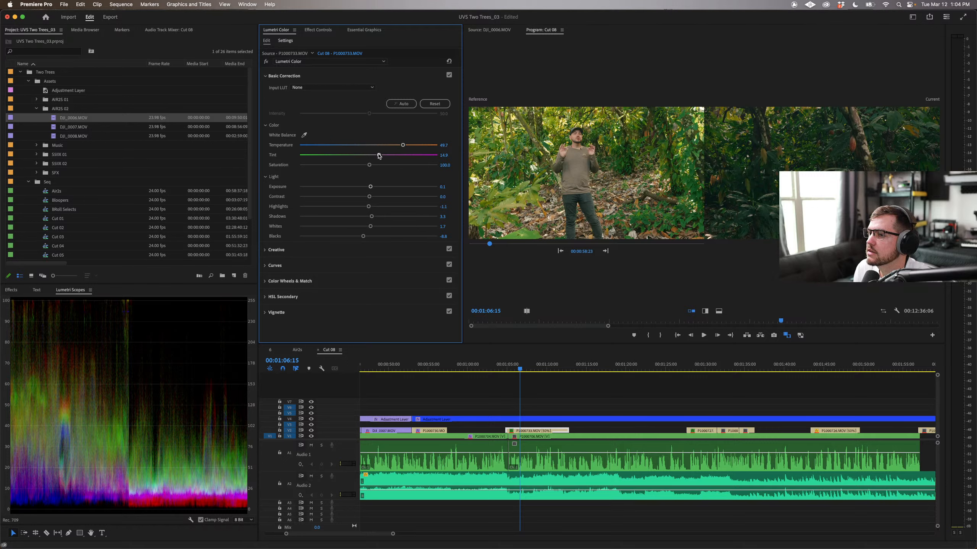
mouse_move(403, 146)
left_mouse_down()
mouse_move(422, 146)
mouse_move(405, 146)
left_mouse_up()
mouse_move(371, 187)
left_mouse_down()
mouse_move(396, 188)
mouse_move(387, 189)
left_mouse_up()
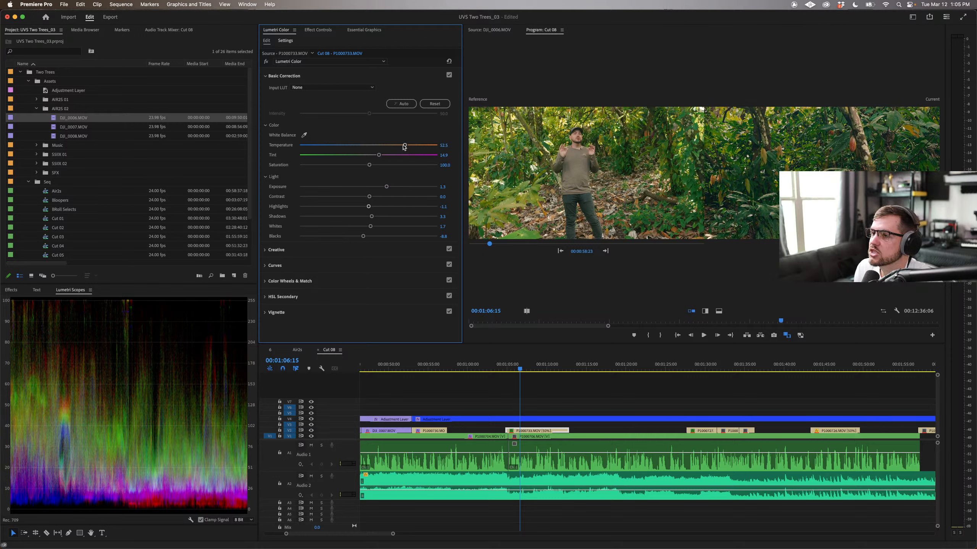
left_click_drag(404, 146, 404, 146)
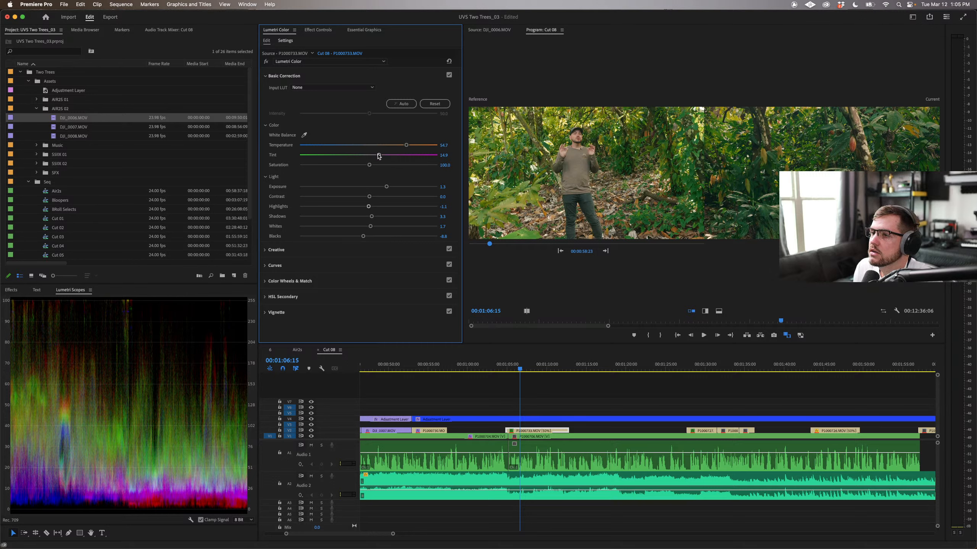
Step: Refine the clip's tones with contrast -2.7, highlights 39.2, shadows 2.2 and whites 13.3, and set temperature to 65.2
mouse_move(370, 197)
left_mouse_down()
mouse_move(336, 197)
mouse_move(368, 198)
mouse_move(341, 196)
mouse_move(364, 196)
mouse_move(350, 196)
left_mouse_up()
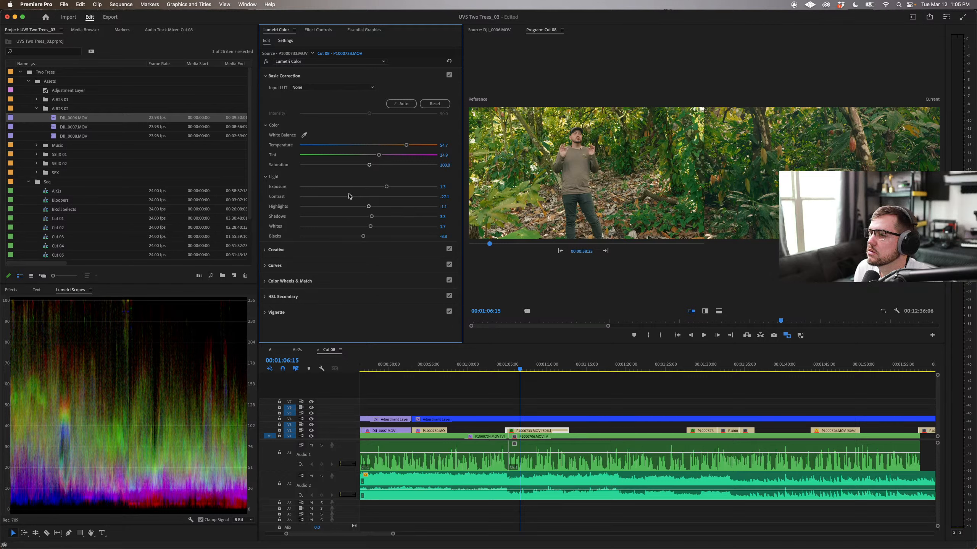
left_click_drag(369, 207, 395, 208)
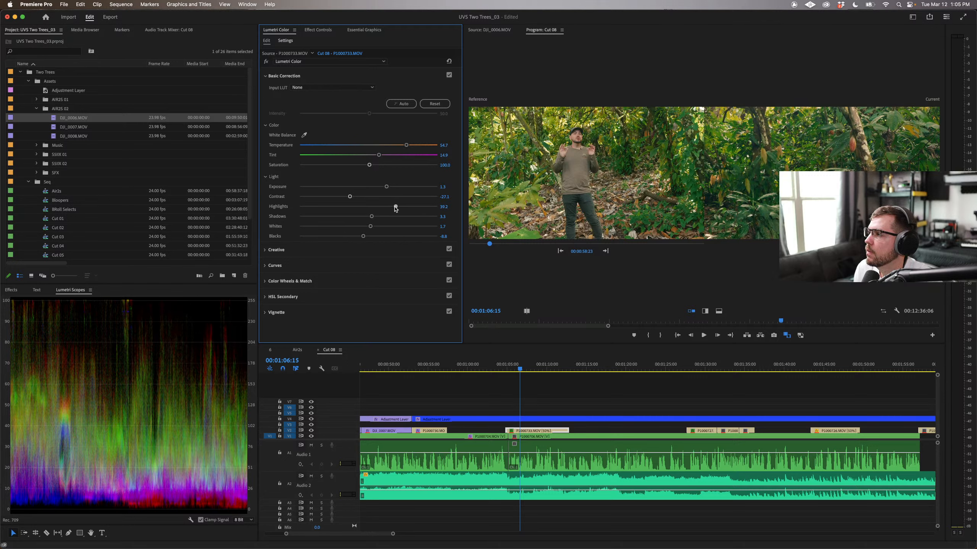
mouse_move(376, 216)
left_mouse_down()
mouse_move(437, 219)
mouse_move(349, 217)
mouse_move(389, 219)
left_mouse_up()
left_click_drag(375, 218, 372, 218)
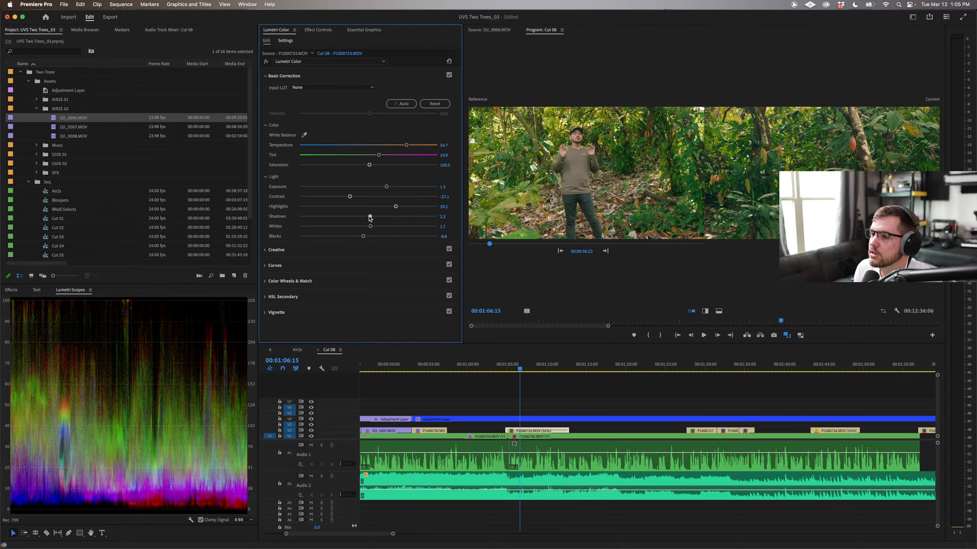
mouse_move(370, 226)
left_mouse_down()
mouse_move(334, 227)
mouse_move(395, 226)
mouse_move(379, 226)
left_mouse_up()
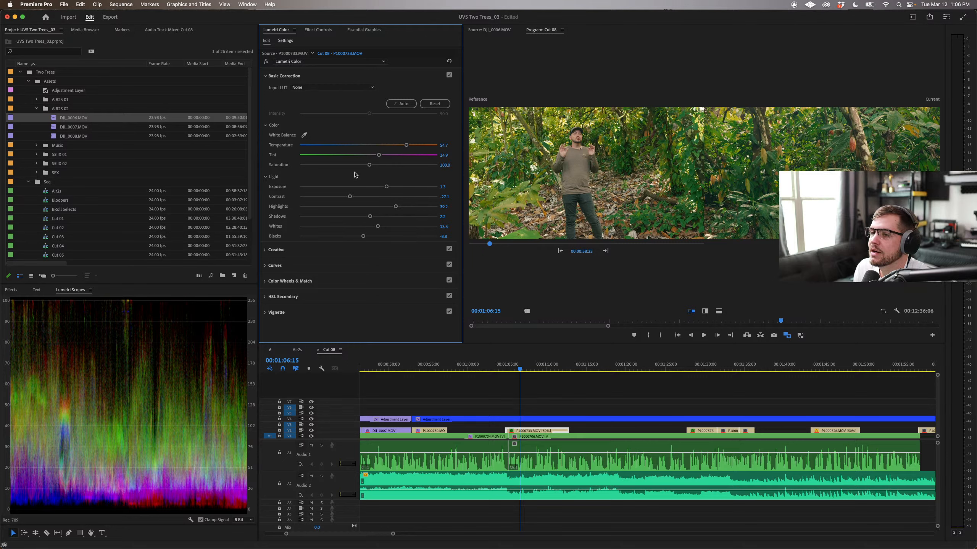
left_click_drag(350, 196, 366, 197)
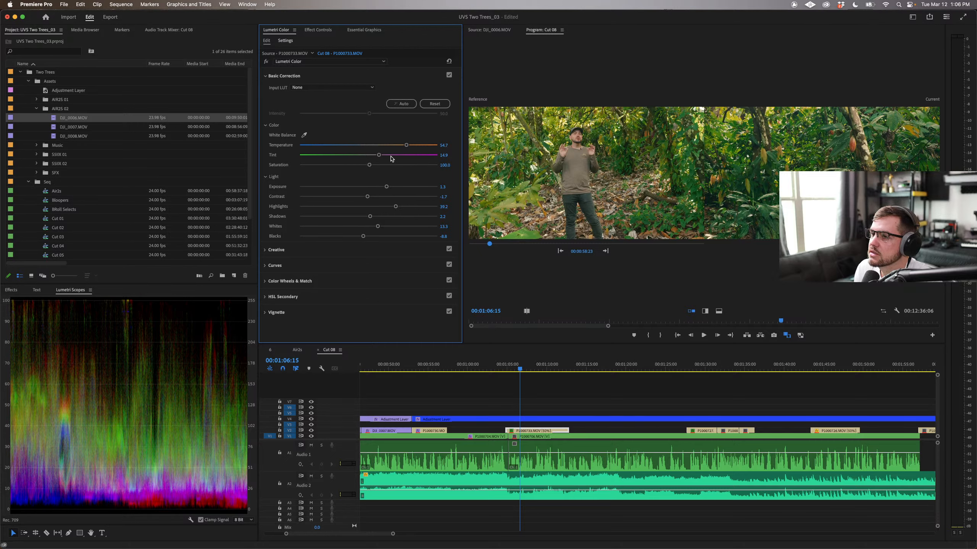
left_click_drag(408, 147, 413, 148)
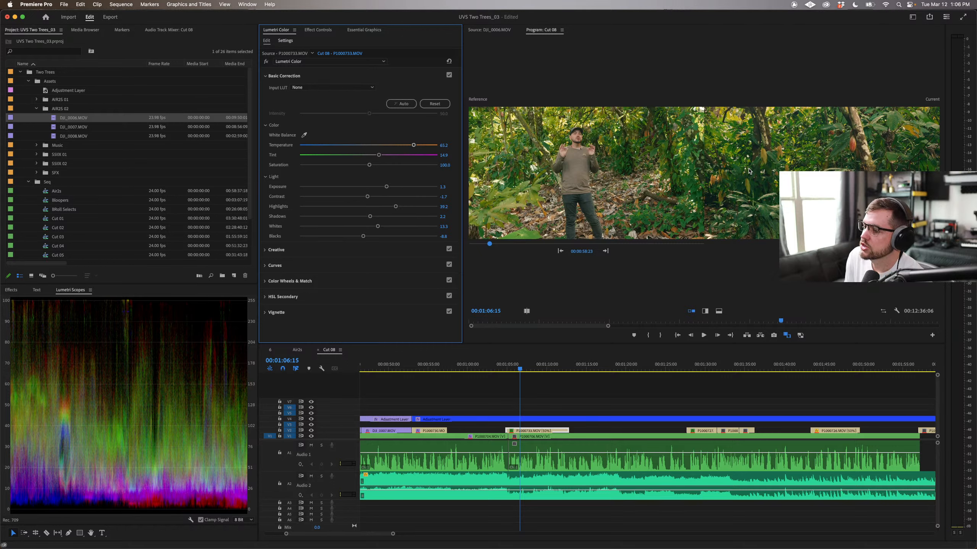
Step: Switch Basic Correction off and on repeatedly to compare the clip before and after against the reference frame
left_click(449, 76)
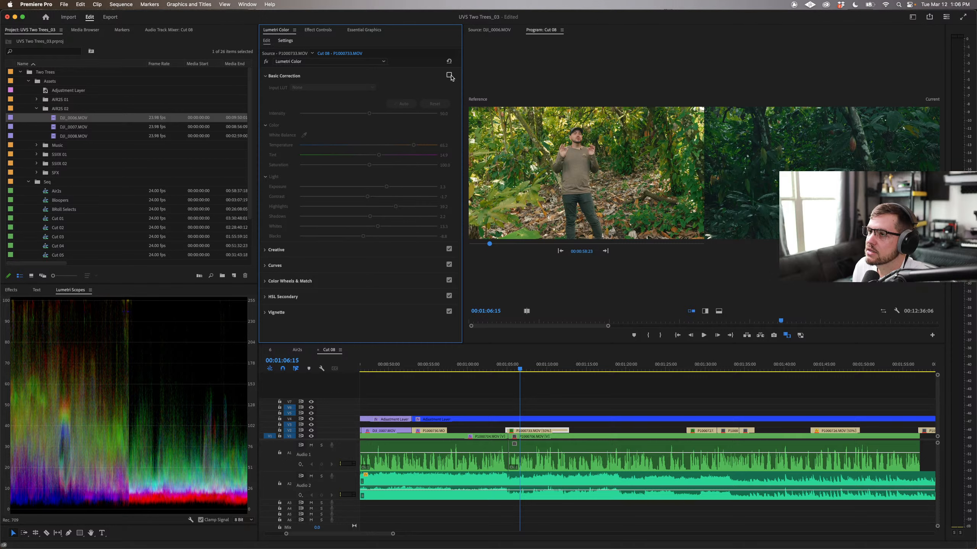
left_click(448, 75)
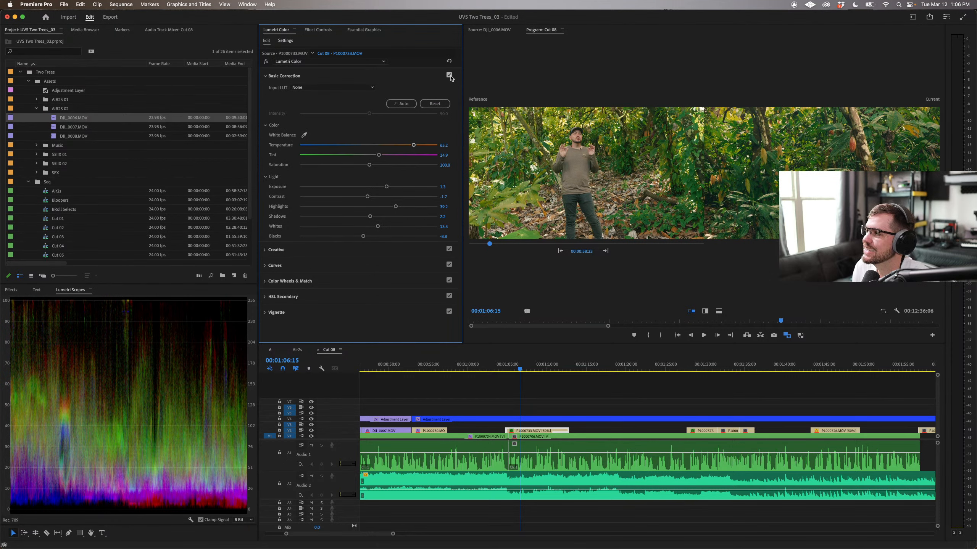
left_click(448, 75)
left_click(449, 75)
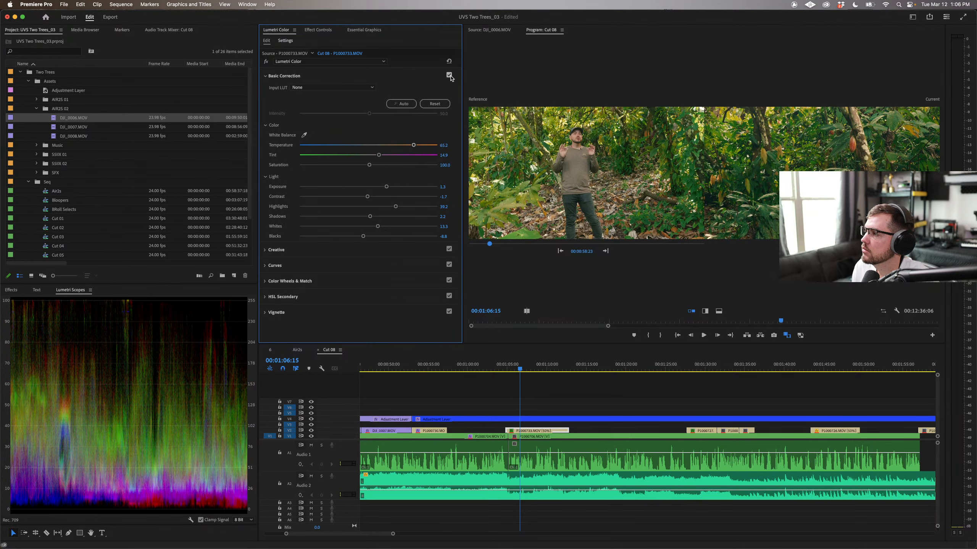
left_click(449, 75)
left_click(449, 75)
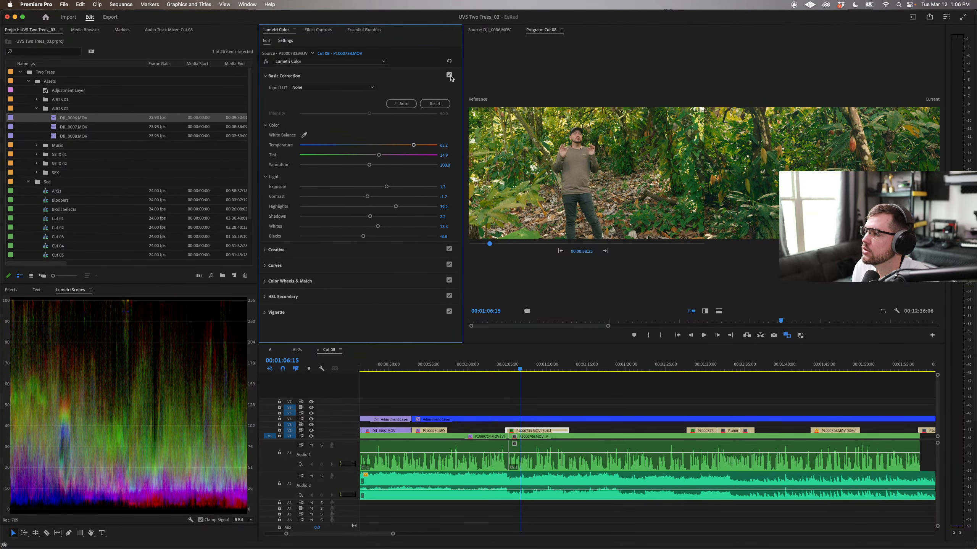
left_click(449, 76)
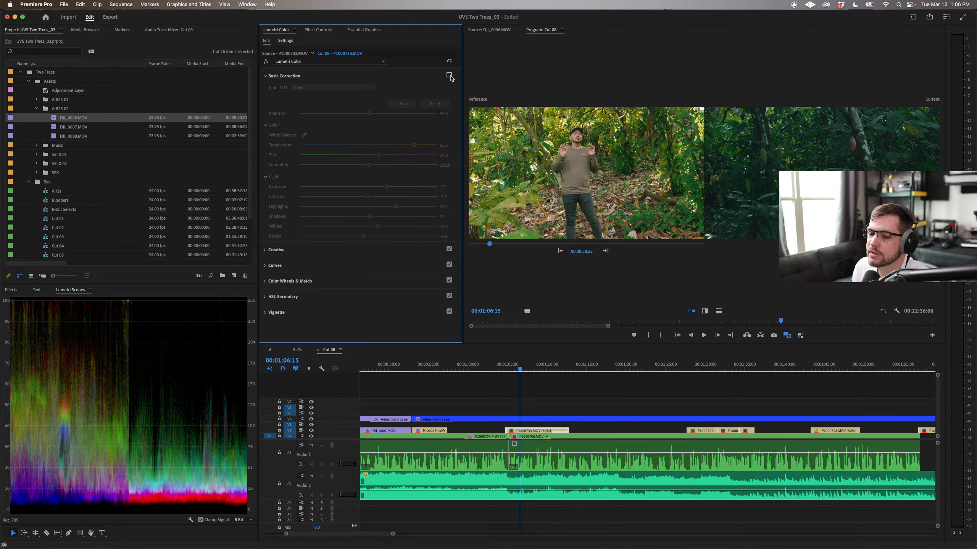
left_click(449, 75)
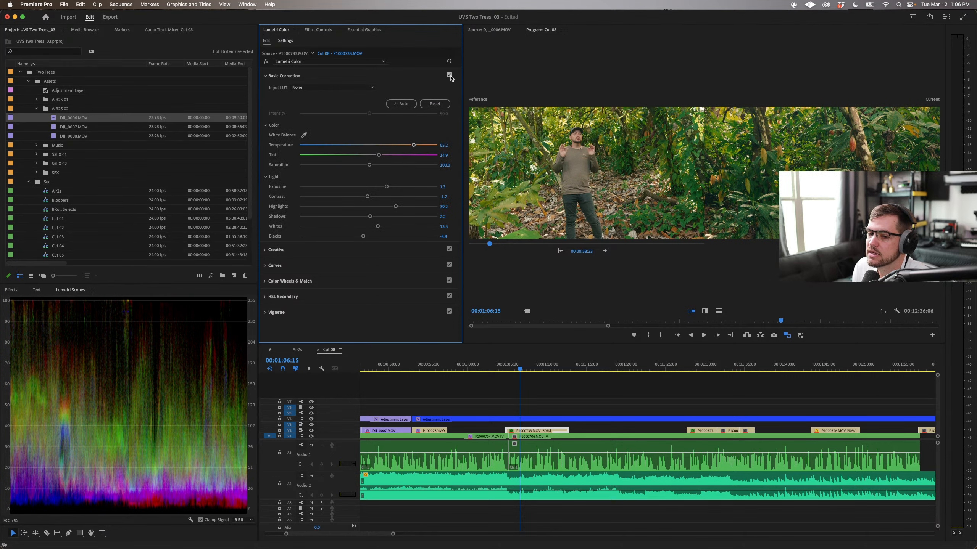
left_click(449, 76)
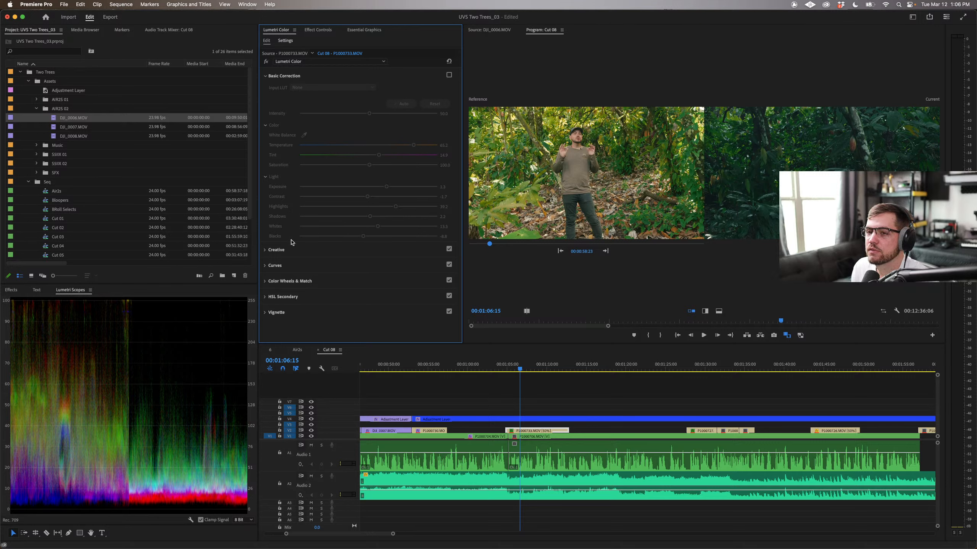
left_click(448, 76)
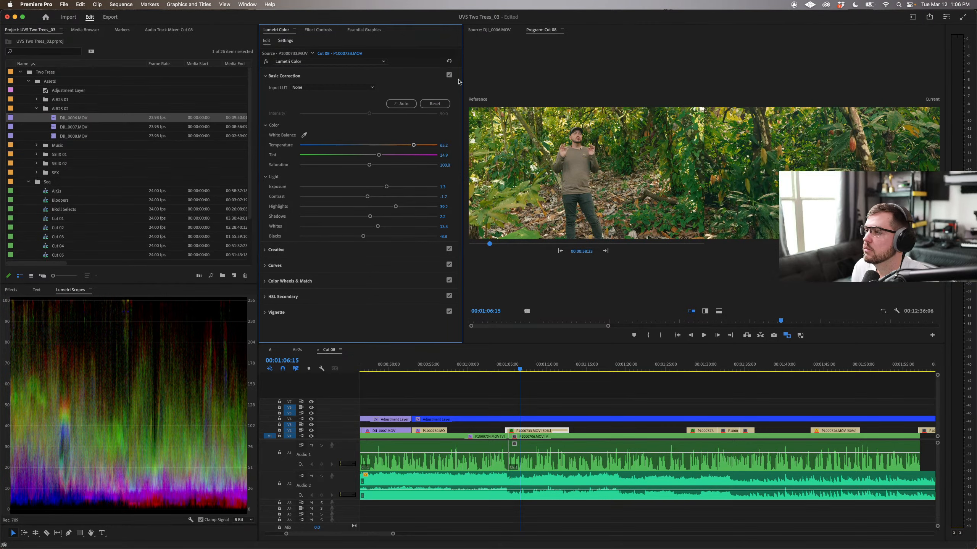
Step: Close the comparison view, check the clip full frame at 00:01:11:13 with and without Basic Correction, and scrub to the presenter shot at 00:01:14:07
left_click(784, 336)
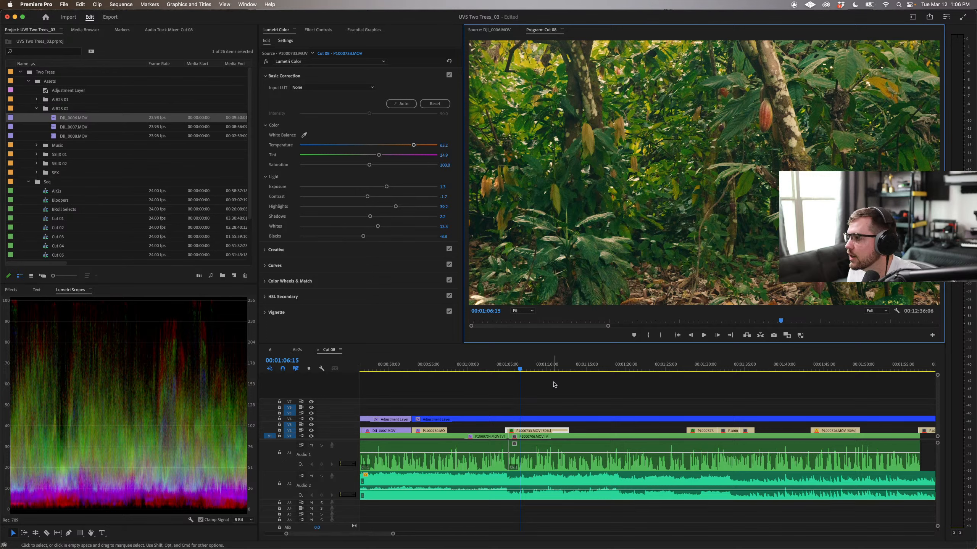
left_click_drag(523, 369, 558, 370)
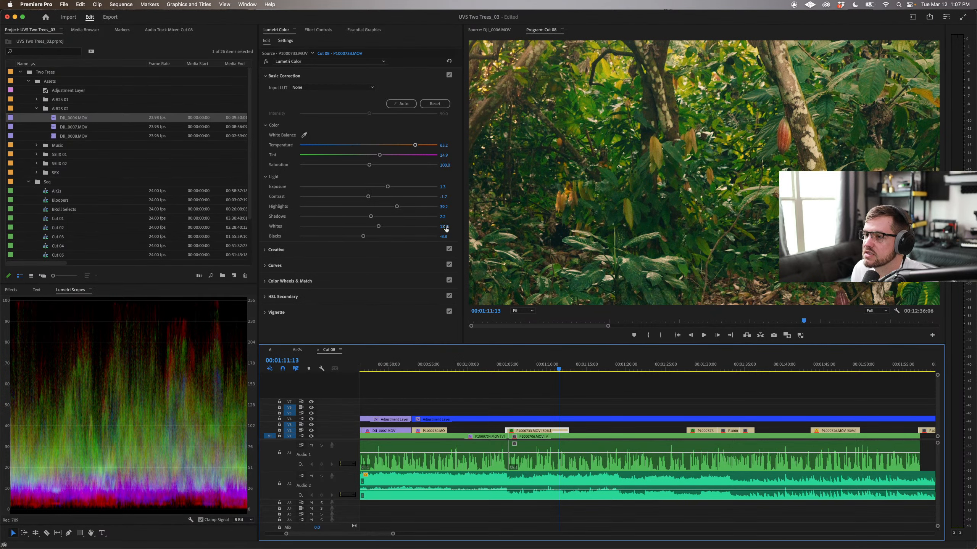
left_click(449, 75)
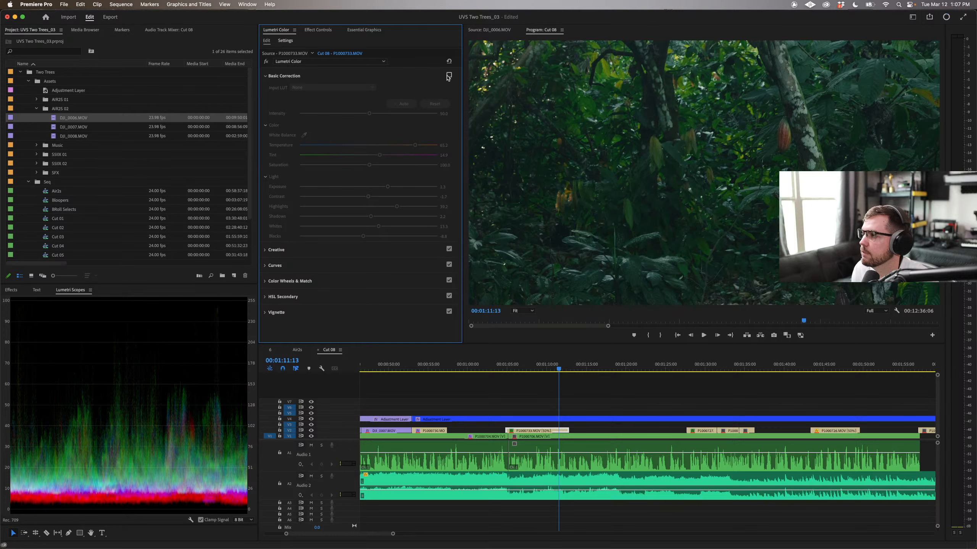
left_click(449, 75)
left_click(448, 75)
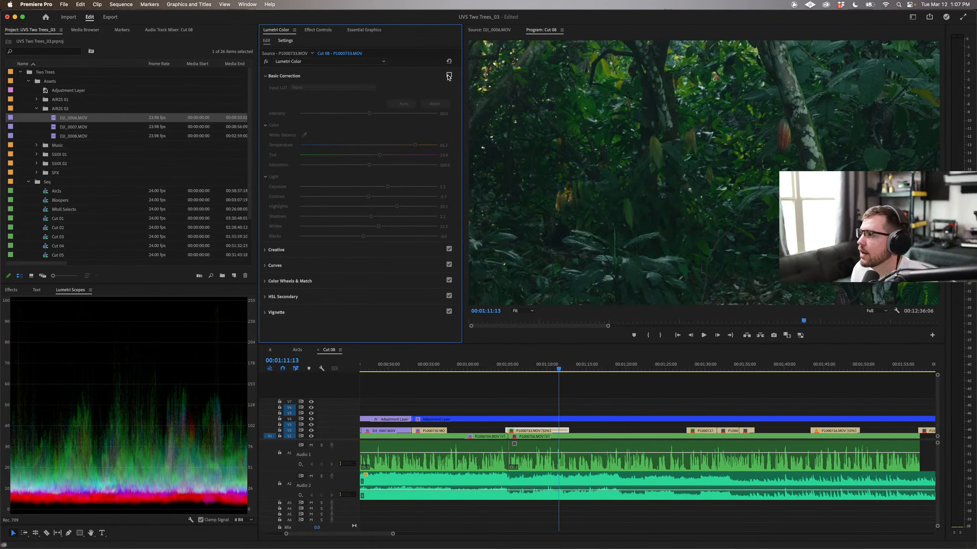
left_click(449, 76)
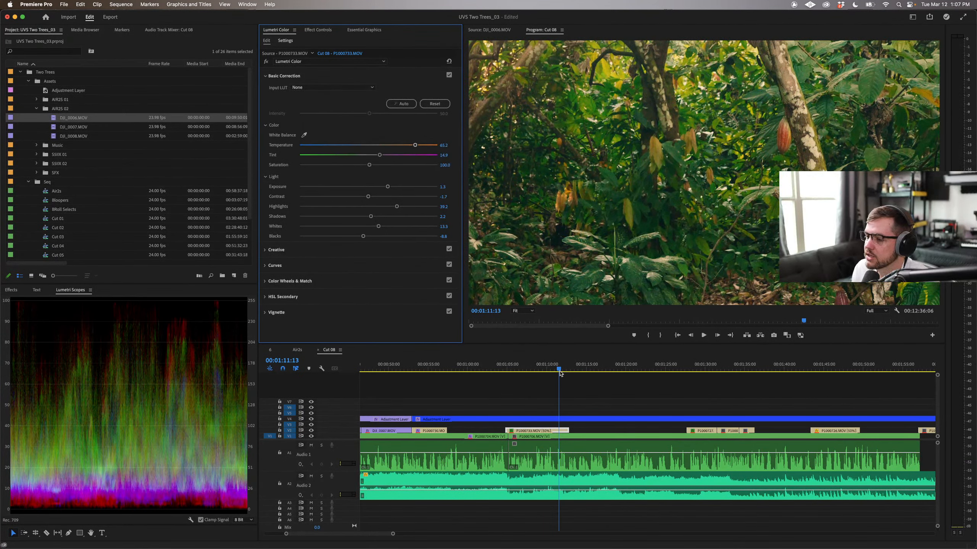
left_click_drag(559, 369, 581, 369)
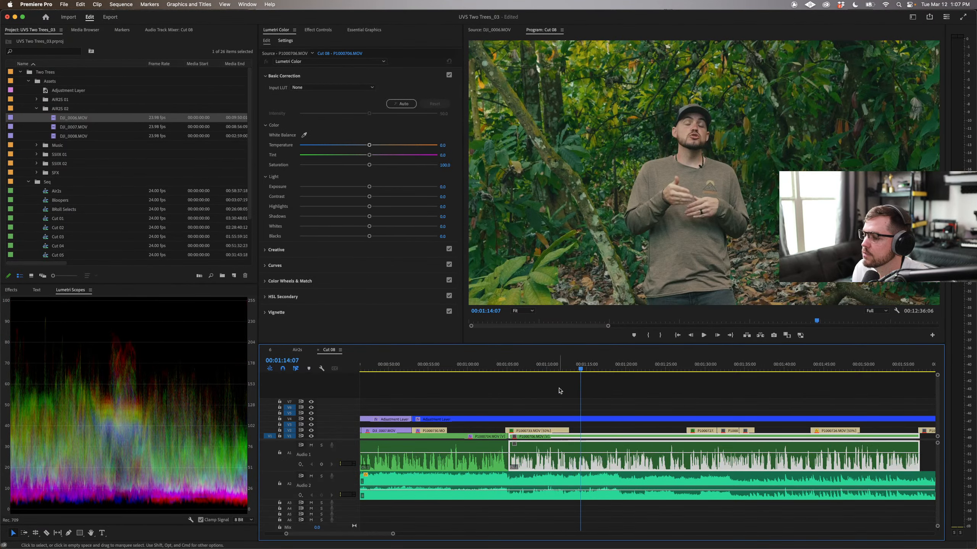
Step: Copy the Lumetri Color effect from the B-roll clip P1000733.MOV and paste it onto the presenter clip P1000706.MOV
left_click(560, 432)
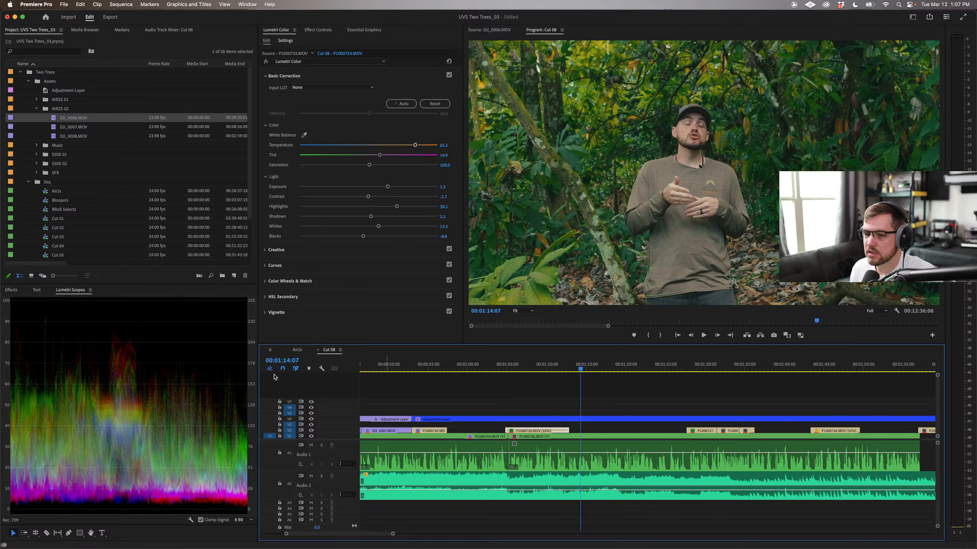
left_click(321, 30)
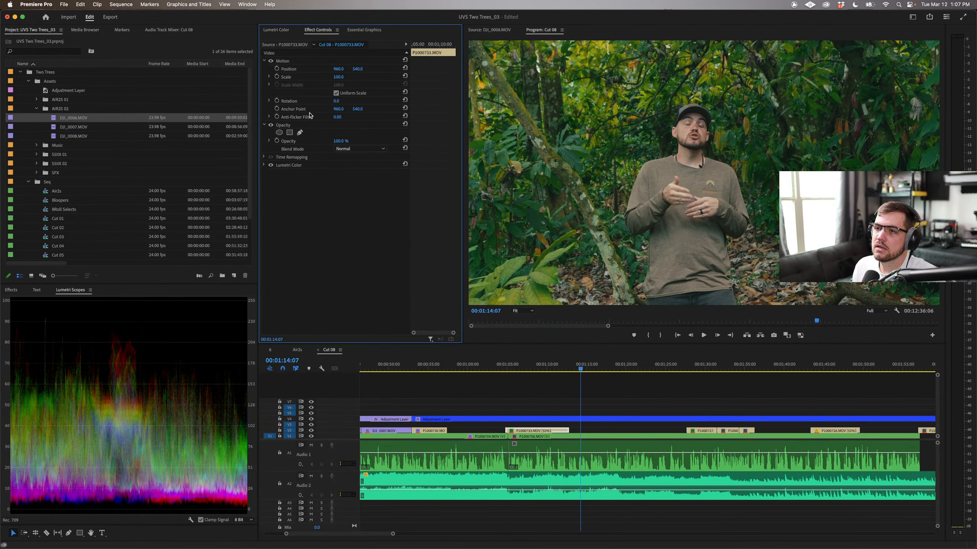
left_click(296, 165)
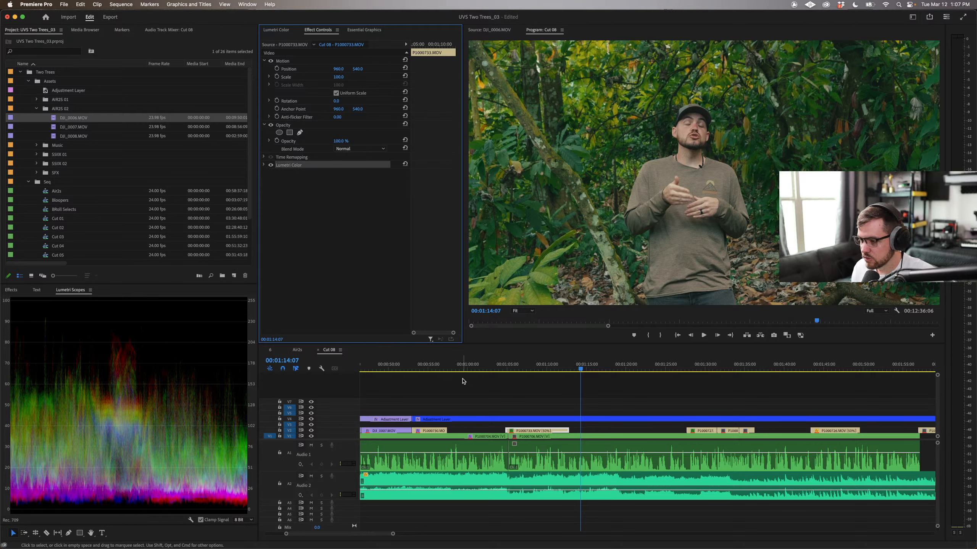
left_click(585, 439)
left_click(586, 438)
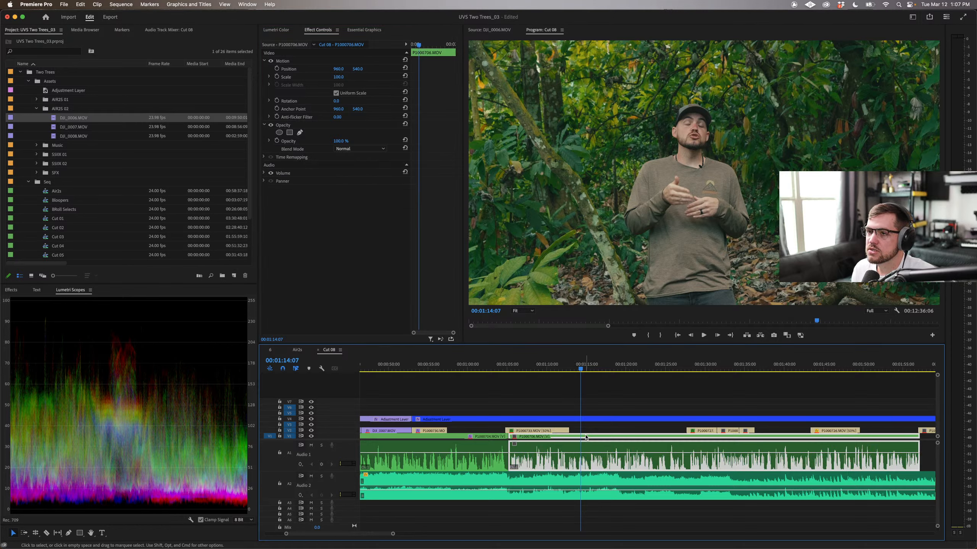
key("super+v")
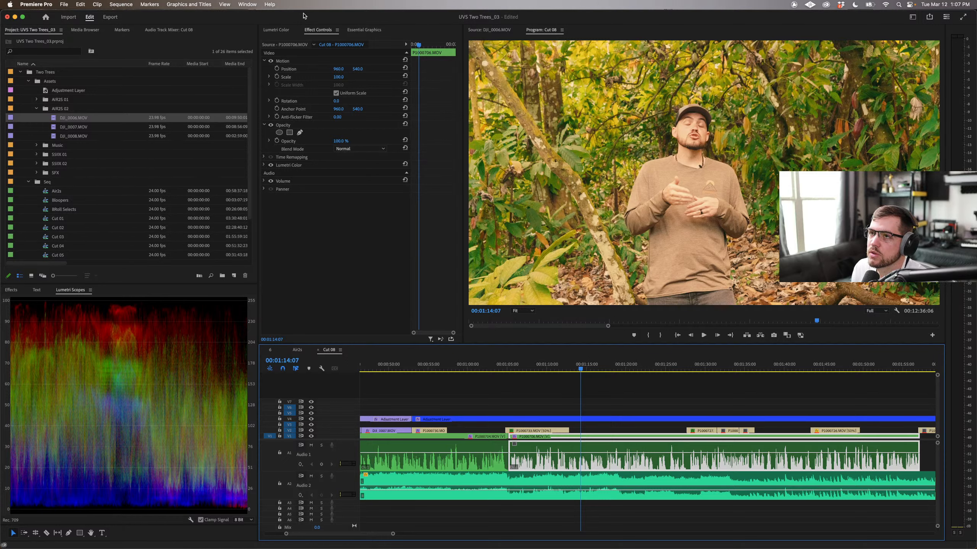
Step: Compare P1000706.MOV with the reference frame and set temperature to 21.0, tint 5.5, exposure 0.3, shadows 5.5 and whites 8.8, lowering the highlights too
left_click(283, 30)
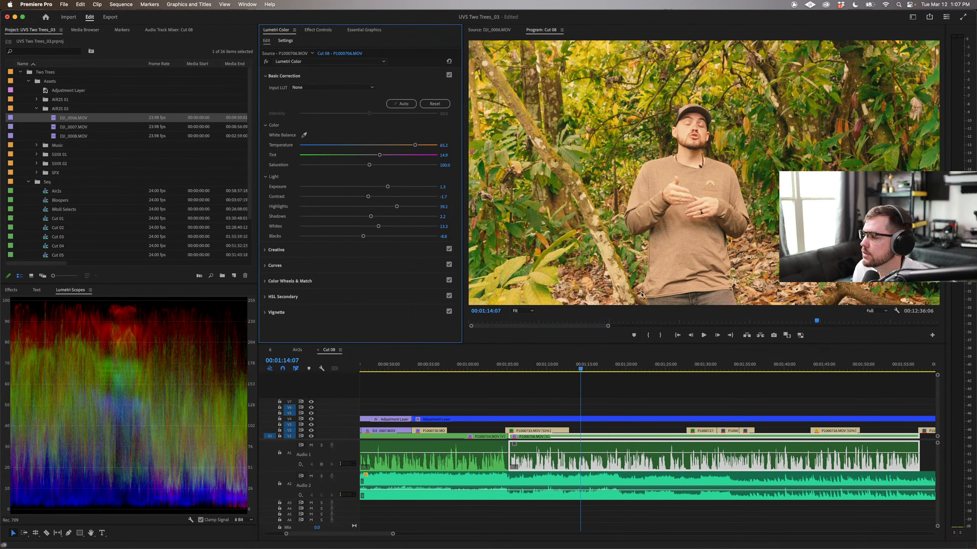
left_click(787, 335)
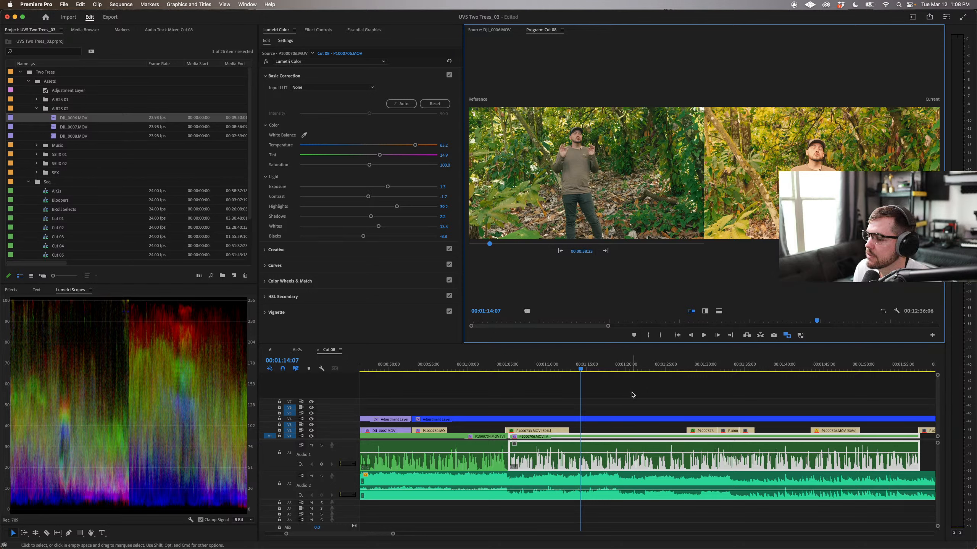
left_click_drag(414, 145, 367, 188)
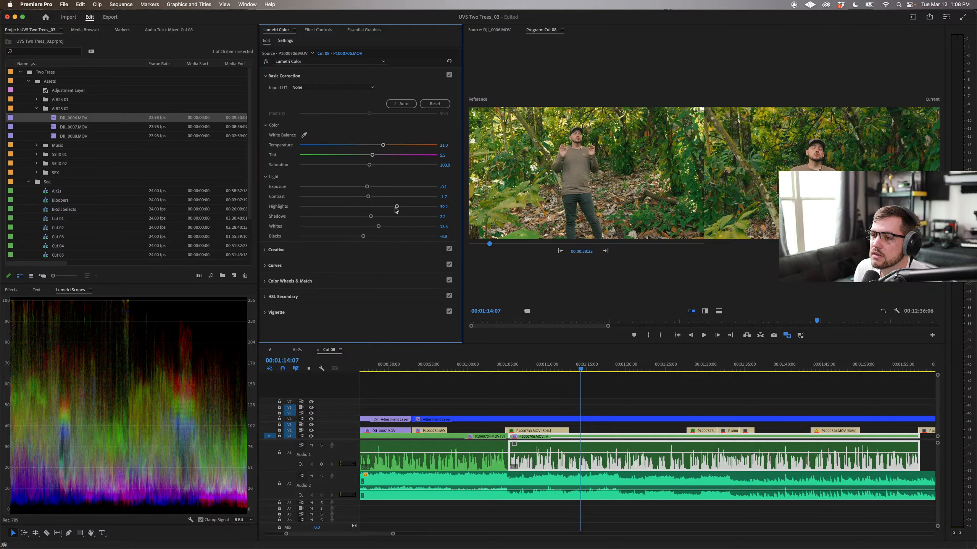
left_click_drag(396, 207, 375, 227)
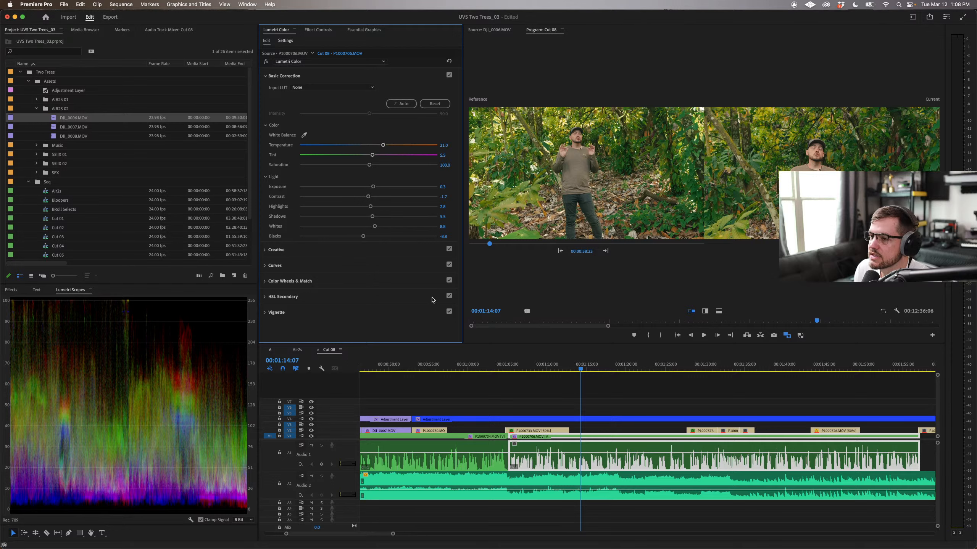
Step: At 00:01:14:19, set P1000706.MOV's contrast to 0.0, shadows to 2.8, highlights to 11.6, temperature to 23.2 and tint to 12.2
left_click_drag(582, 371, 585, 370)
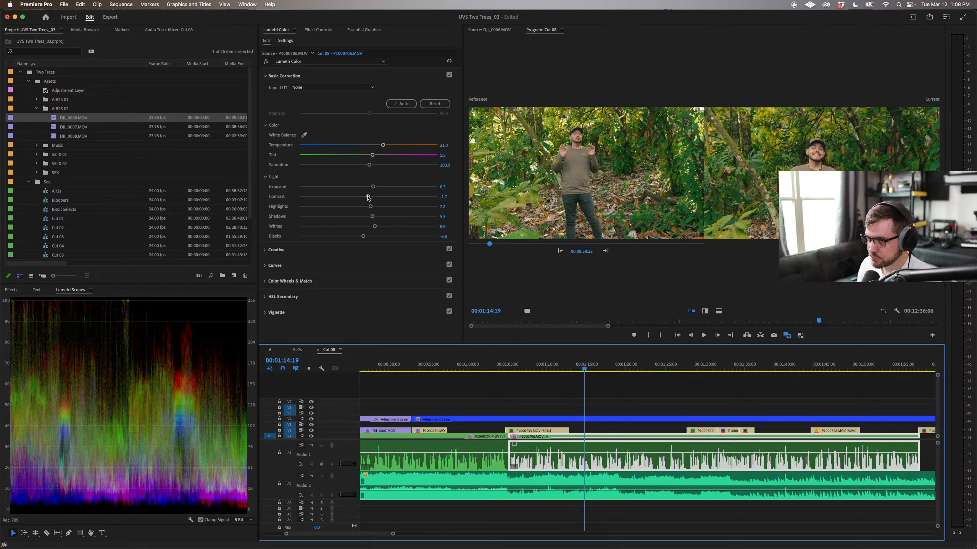
left_click_drag(369, 197, 372, 199)
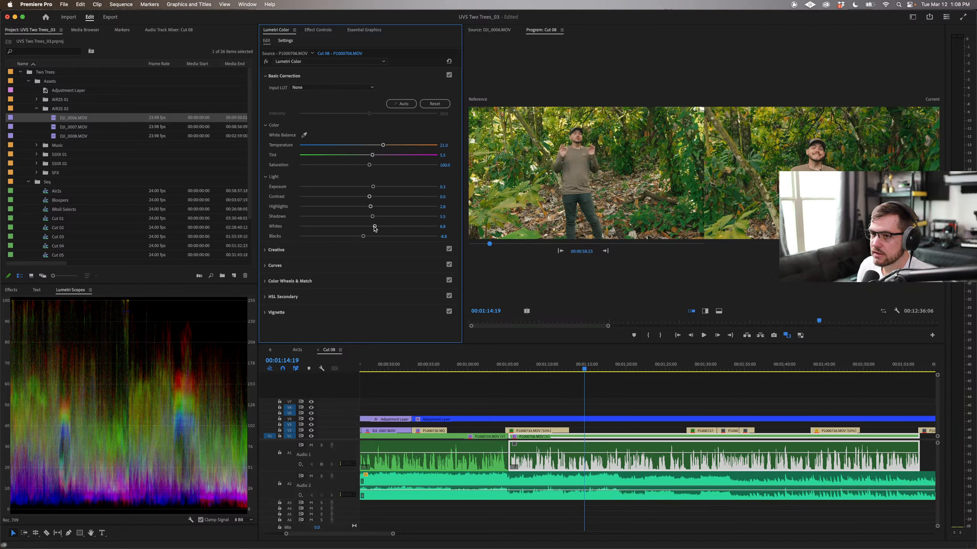
left_click_drag(373, 216, 370, 220)
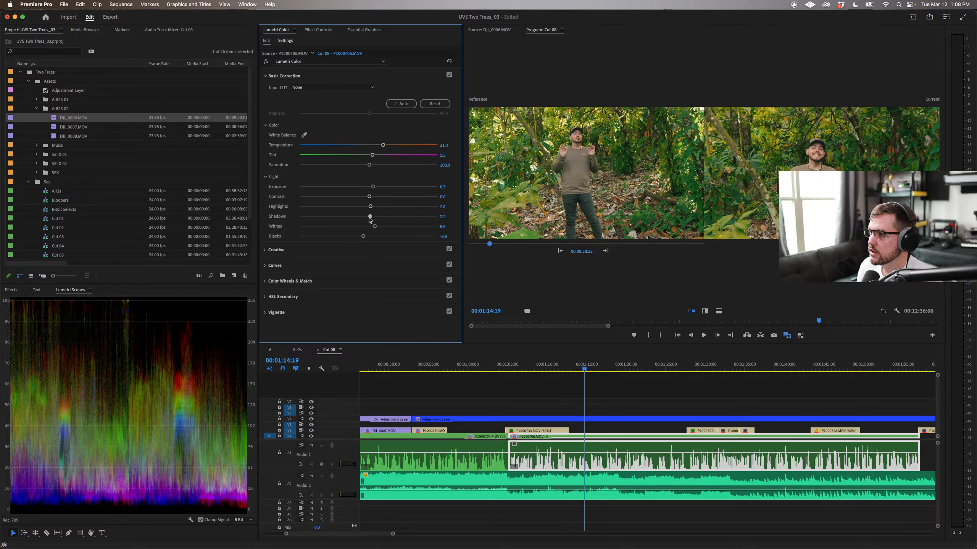
left_click_drag(370, 219, 377, 208)
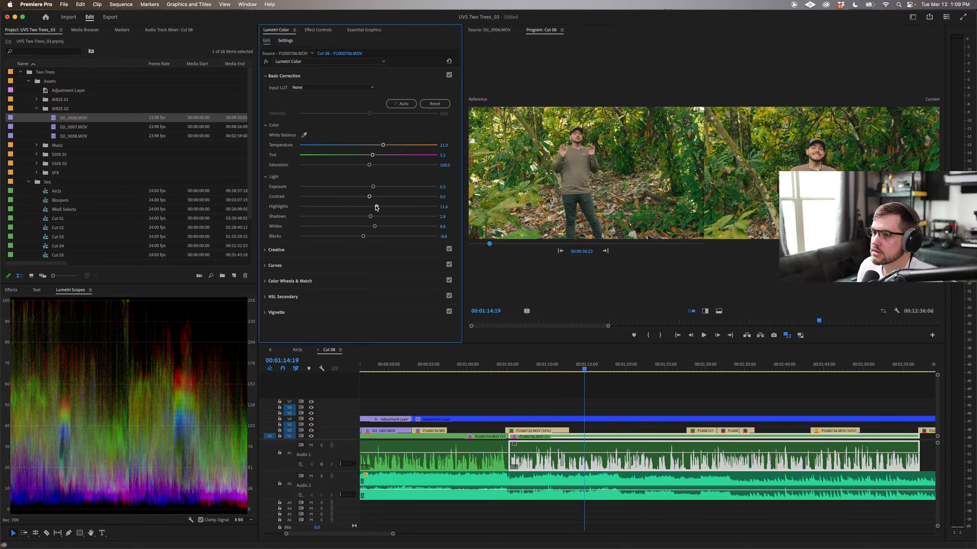
mouse_move(382, 146)
left_mouse_down()
mouse_move(373, 156)
mouse_move(395, 156)
mouse_move(377, 157)
left_mouse_up()
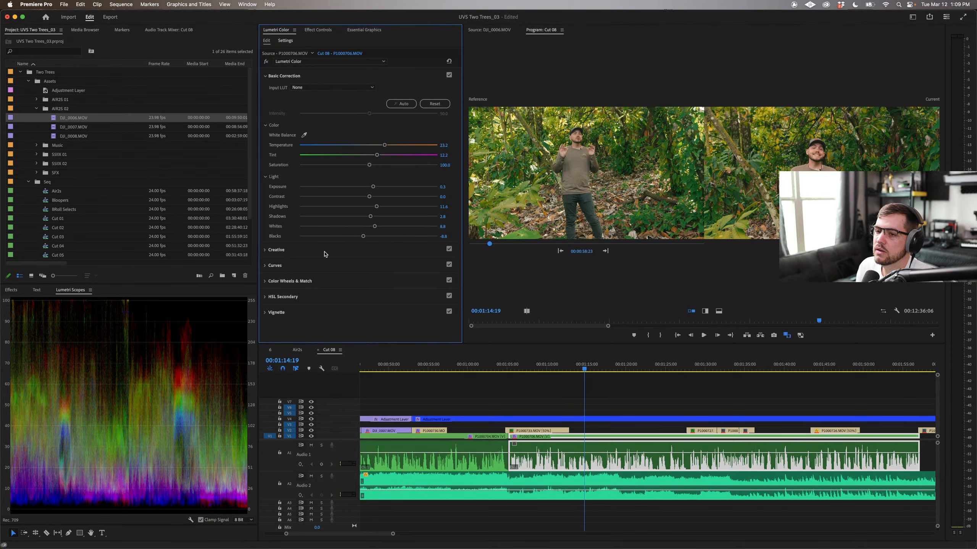
left_click(295, 266)
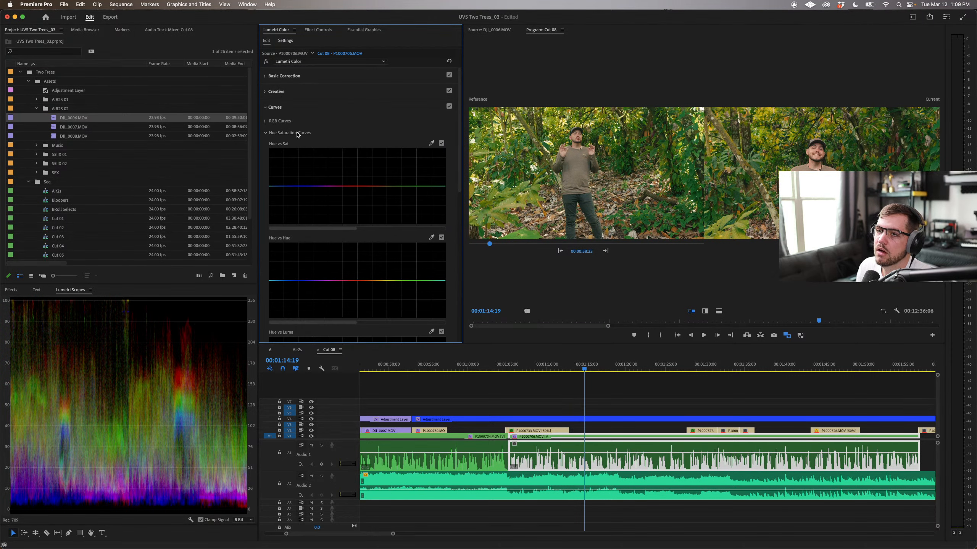
left_click(296, 93)
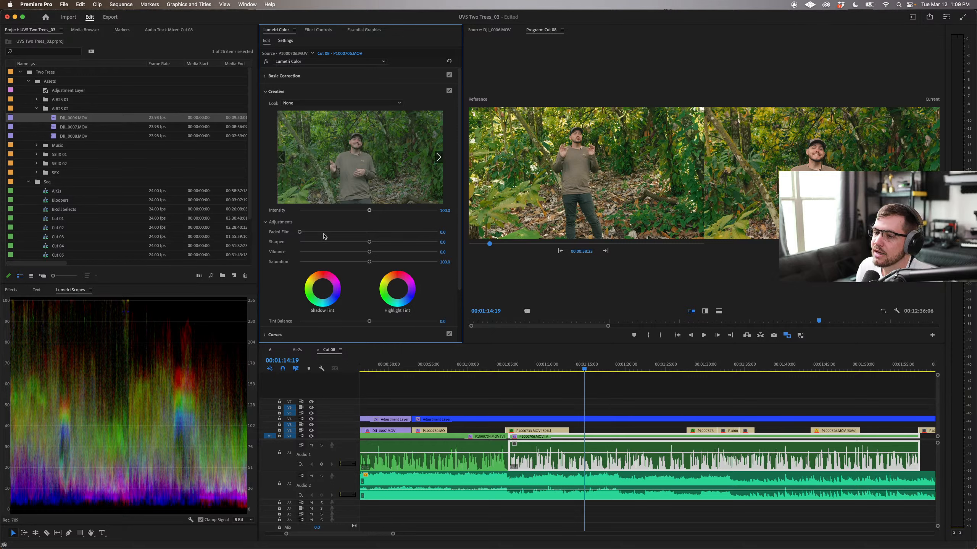
left_click(338, 76)
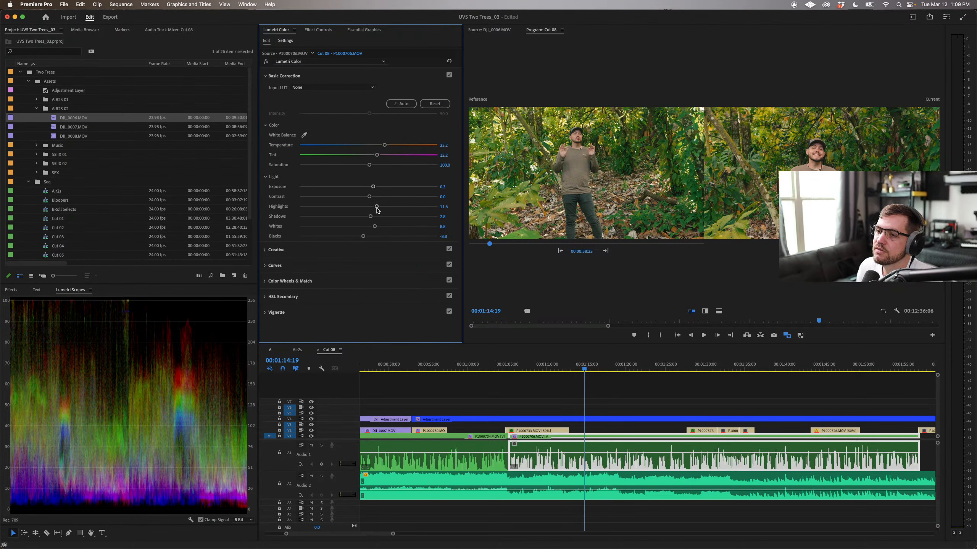
Step: Lower the presenter clip's shadows and set whites to 7.7, highlights 10.5, temperature 26.5, tint 14.4 and contrast 21.0
left_click_drag(375, 226, 375, 229)
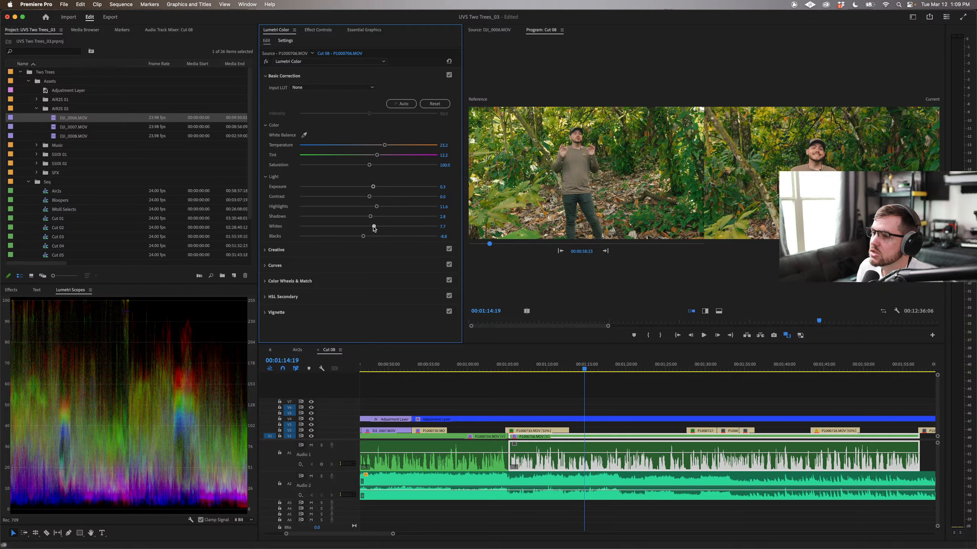
mouse_move(371, 218)
left_mouse_down()
mouse_move(354, 218)
mouse_move(376, 209)
left_mouse_up()
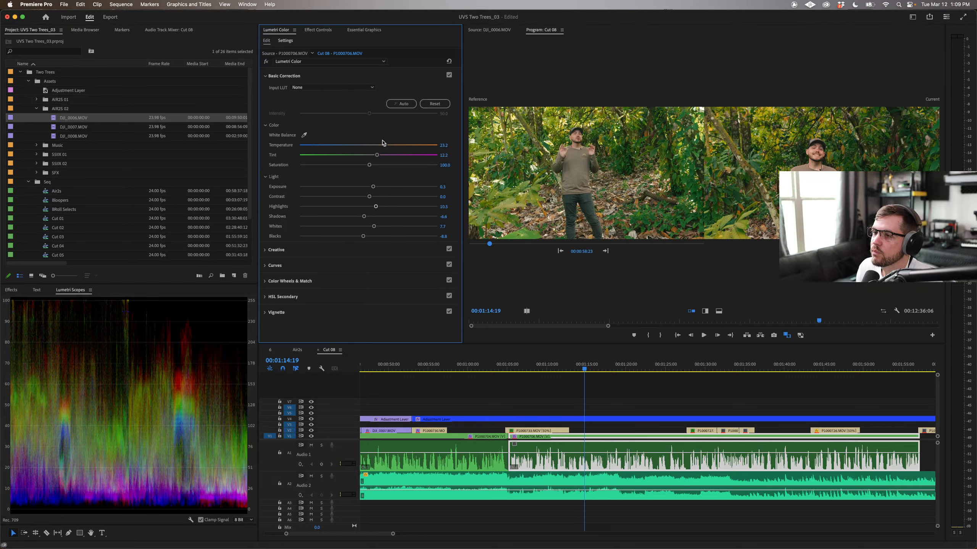
mouse_move(384, 145)
left_mouse_down()
mouse_move(382, 166)
mouse_move(386, 146)
mouse_move(379, 155)
left_mouse_up()
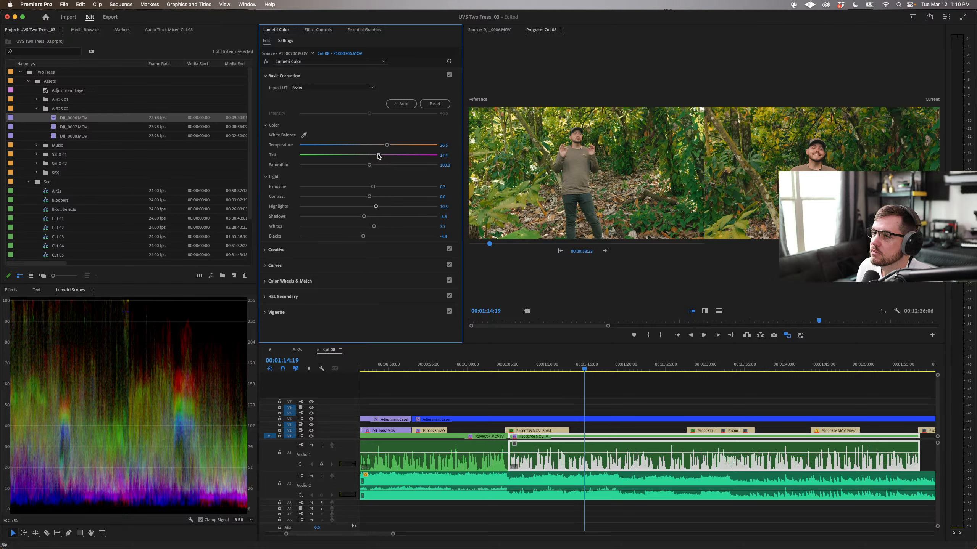
mouse_move(371, 198)
left_mouse_down()
mouse_move(356, 199)
mouse_move(398, 199)
mouse_move(377, 197)
left_mouse_up()
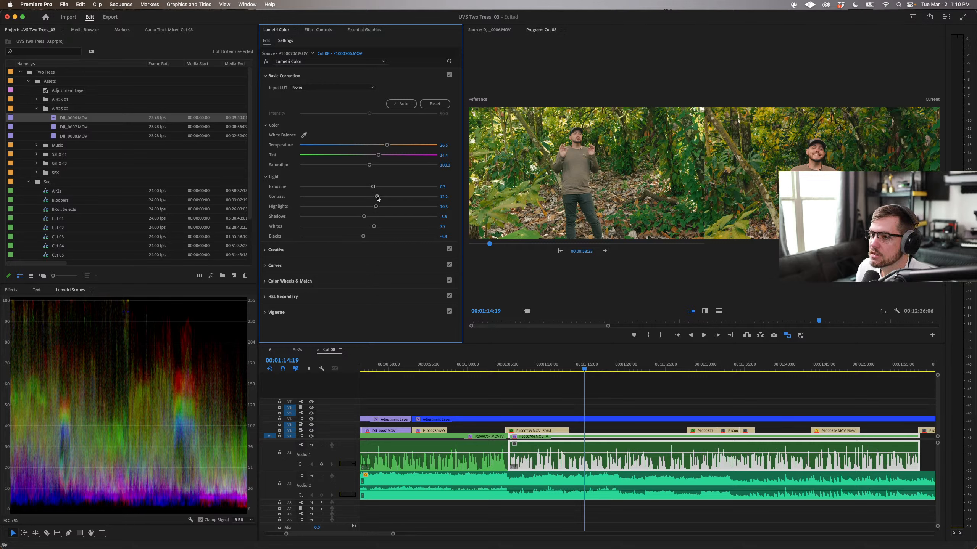
left_click_drag(376, 197, 384, 199)
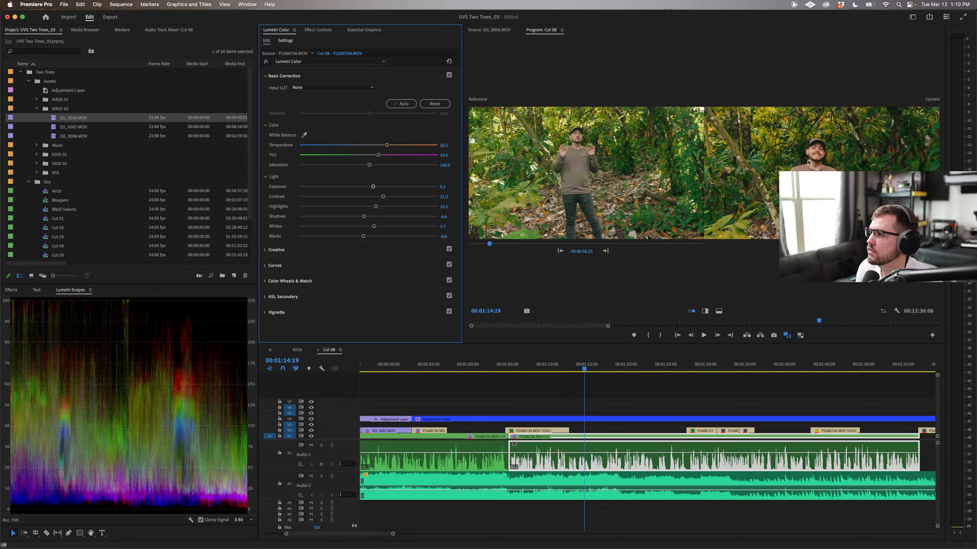
Step: Deepen the presenter clip's blacks to -13.8, bring shadows back to 0.0 and reduce tint to 7.7
left_click_drag(379, 155, 375, 157)
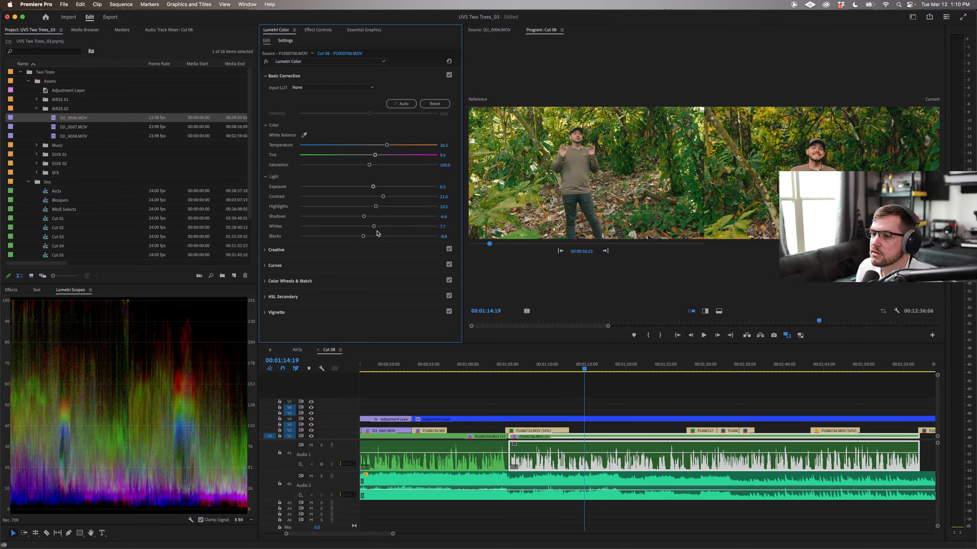
mouse_move(363, 236)
left_mouse_down()
mouse_move(346, 238)
mouse_move(361, 238)
left_mouse_up()
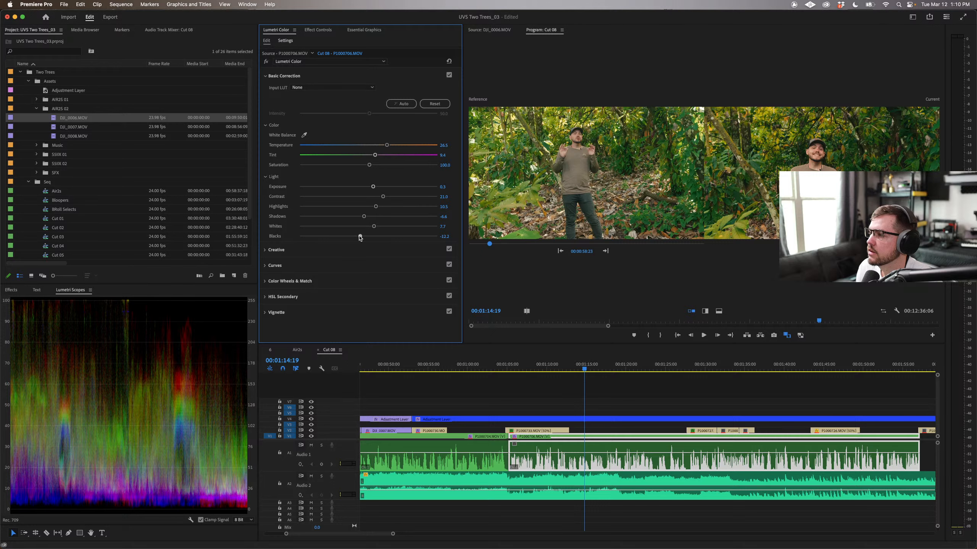
left_click_drag(360, 237, 359, 238)
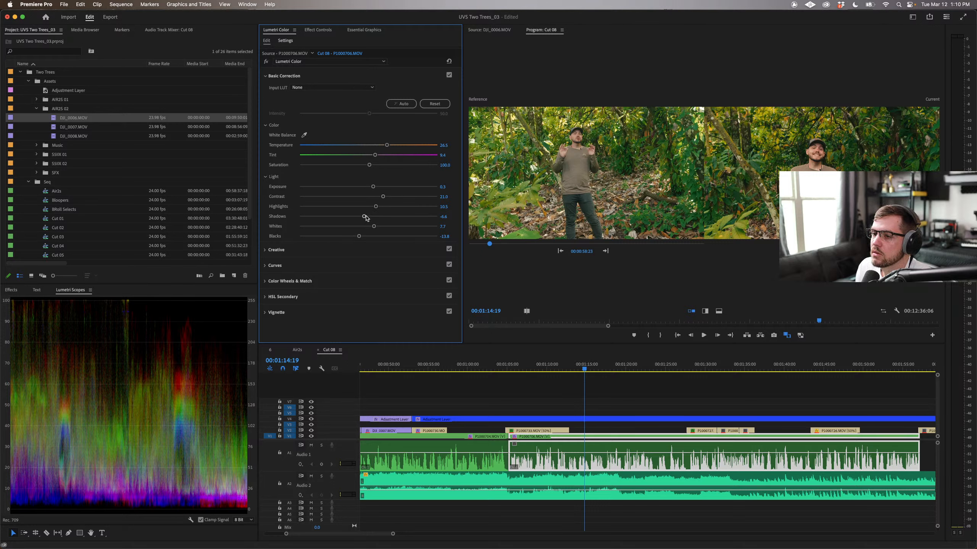
mouse_move(365, 217)
left_mouse_down()
mouse_move(352, 218)
mouse_move(368, 218)
left_mouse_up()
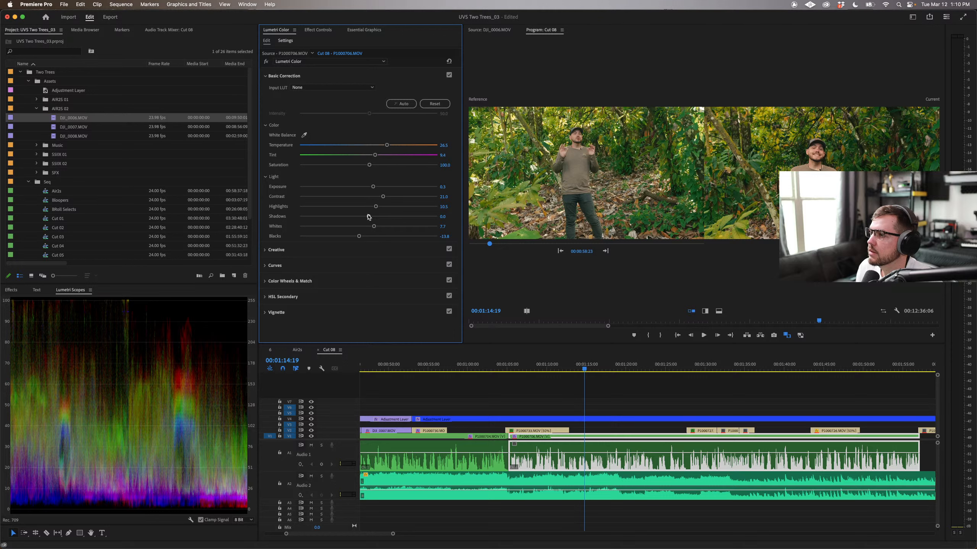
left_click_drag(375, 155, 374, 156)
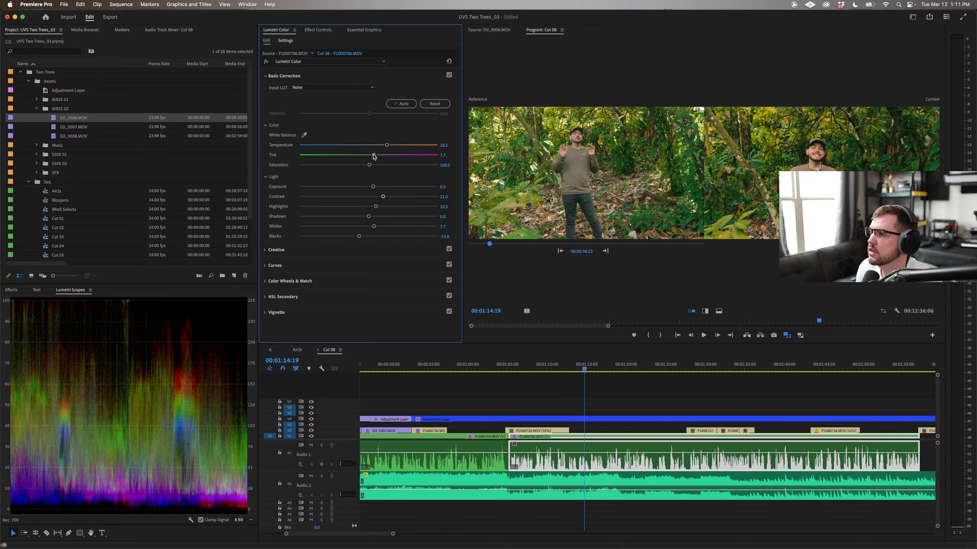
Step: Raise the presenter clip's highlights to 17.1 and contrast to 27.1, and adjust tint to 8.3
mouse_move(376, 207)
left_mouse_down()
mouse_move(411, 208)
mouse_move(381, 208)
left_mouse_up()
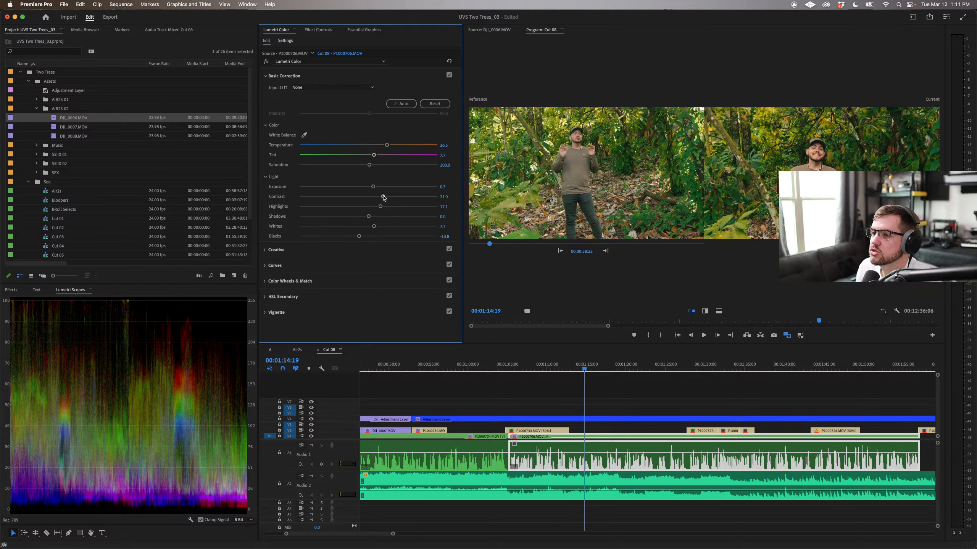
mouse_move(384, 198)
left_mouse_down()
mouse_move(342, 197)
mouse_move(417, 197)
mouse_move(354, 196)
mouse_move(385, 198)
left_mouse_up()
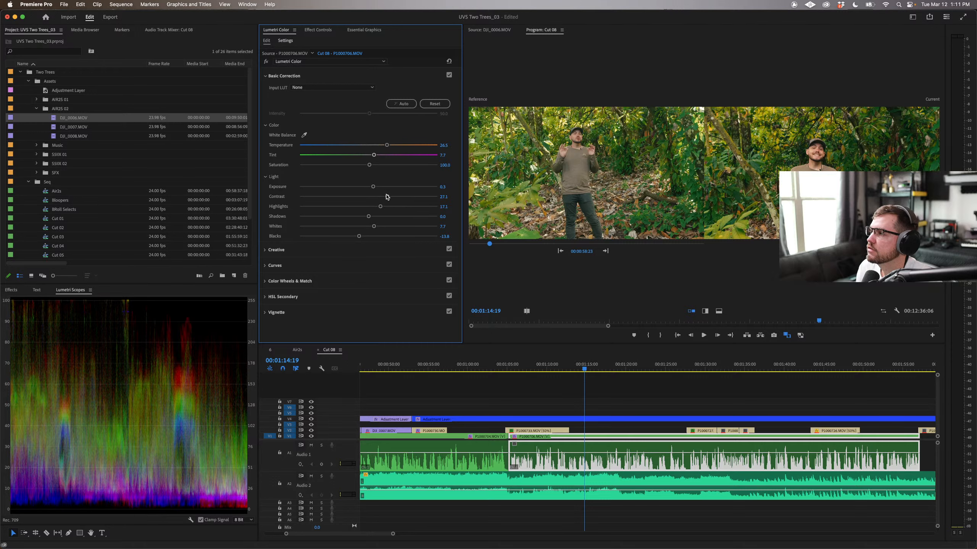
left_click_drag(387, 197, 387, 196)
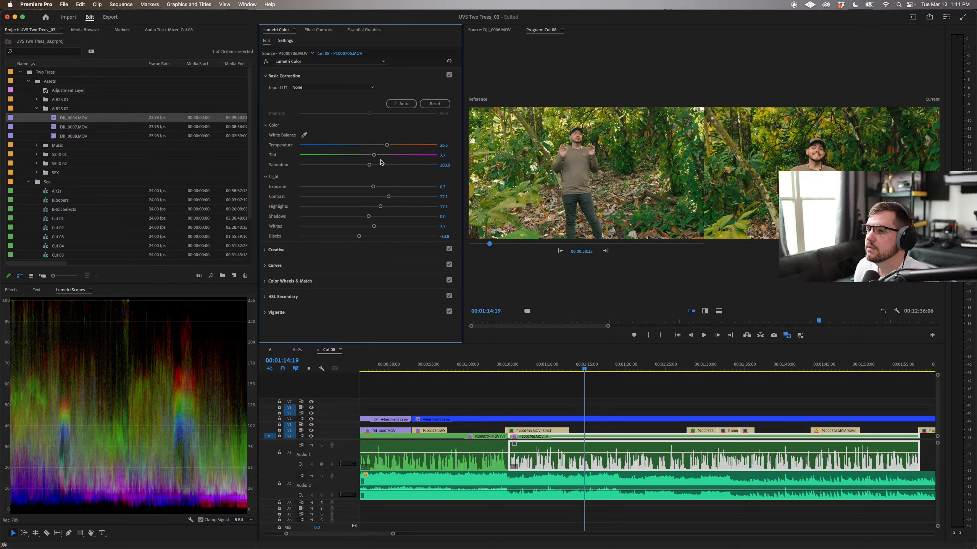
left_click_drag(375, 157, 374, 158)
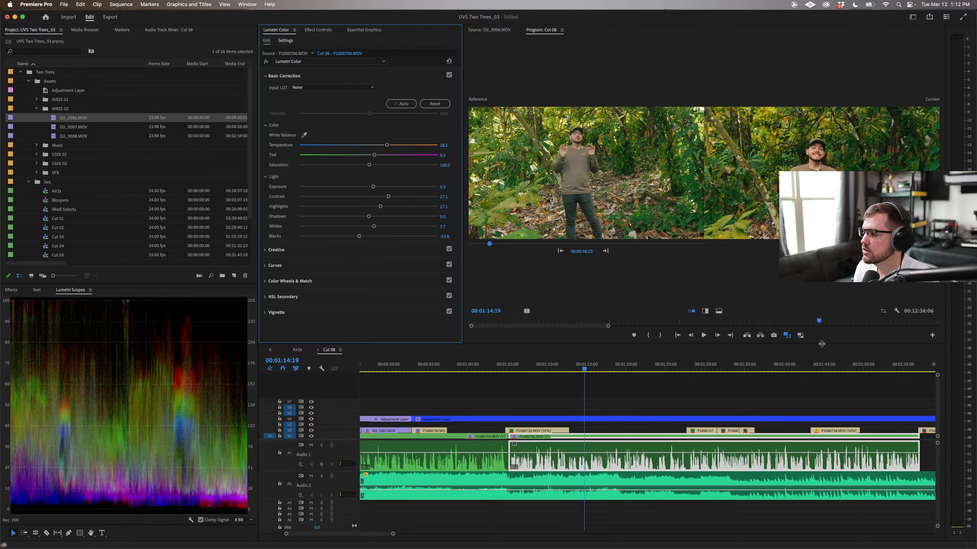
Step: Close the comparison view and ease the correction full frame with temperature 23.8, tint 6.1, contrast 23.8 and blacks -11.6
left_click(786, 335)
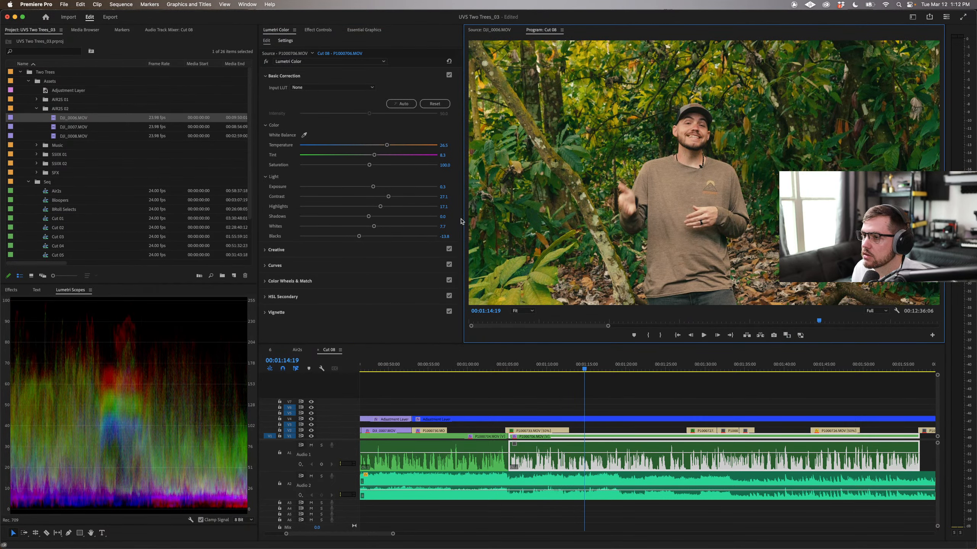
left_click_drag(387, 146, 387, 146)
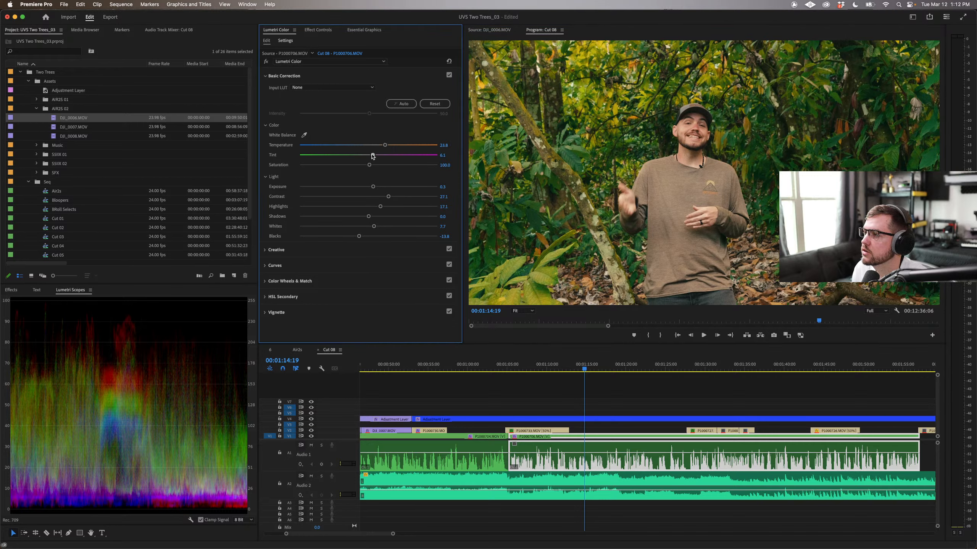
mouse_move(376, 155)
left_mouse_down()
mouse_move(364, 156)
mouse_move(373, 155)
left_mouse_up()
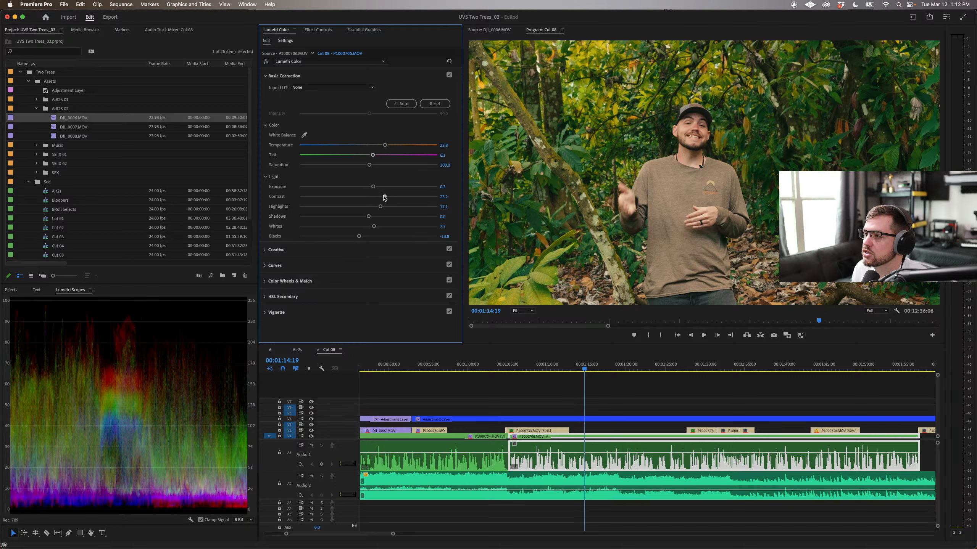
left_click_drag(384, 197, 383, 197)
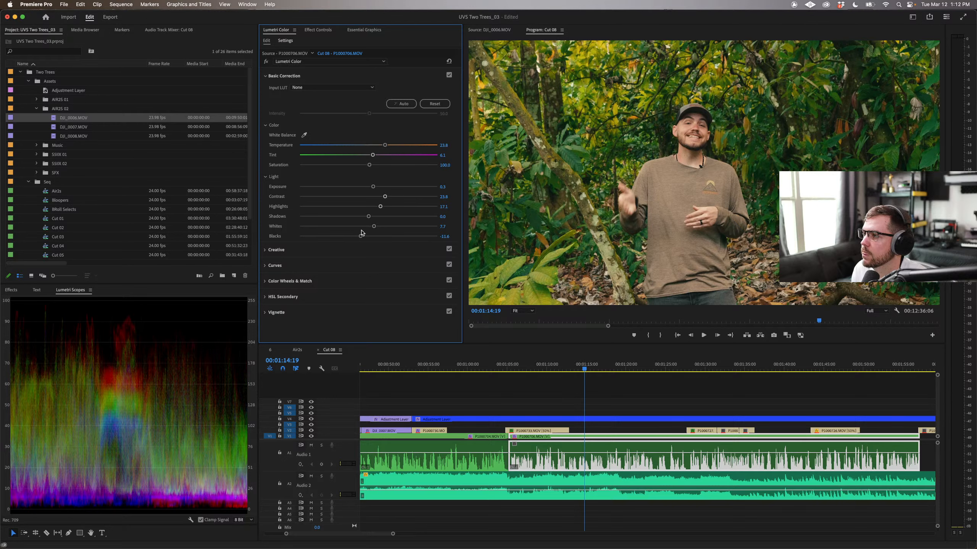
Step: Refine the presenter clip's light correction with shadows 1.1, whites 6.1, highlights 13.3 and contrast 22.1
mouse_move(368, 217)
left_mouse_down()
mouse_move(344, 217)
mouse_move(373, 217)
left_mouse_up()
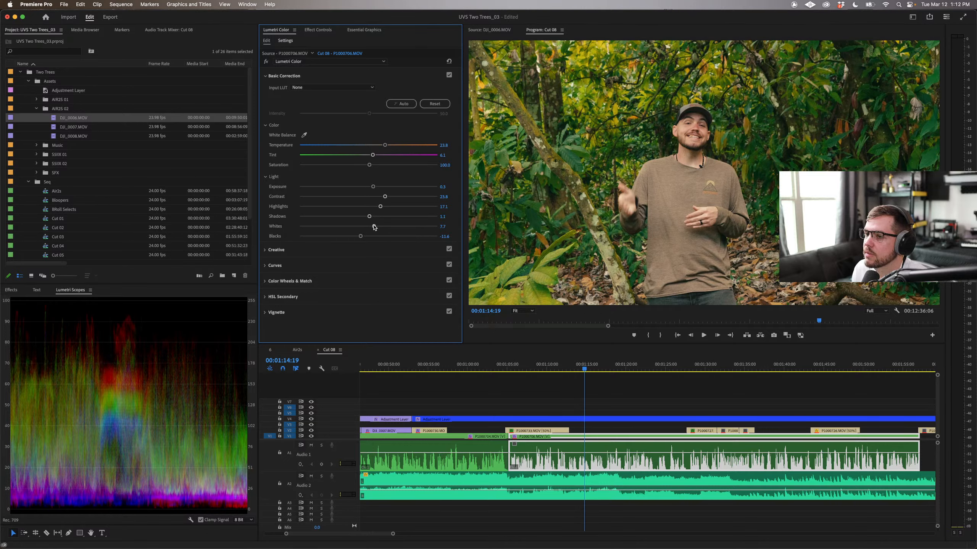
left_click_drag(368, 227, 383, 198)
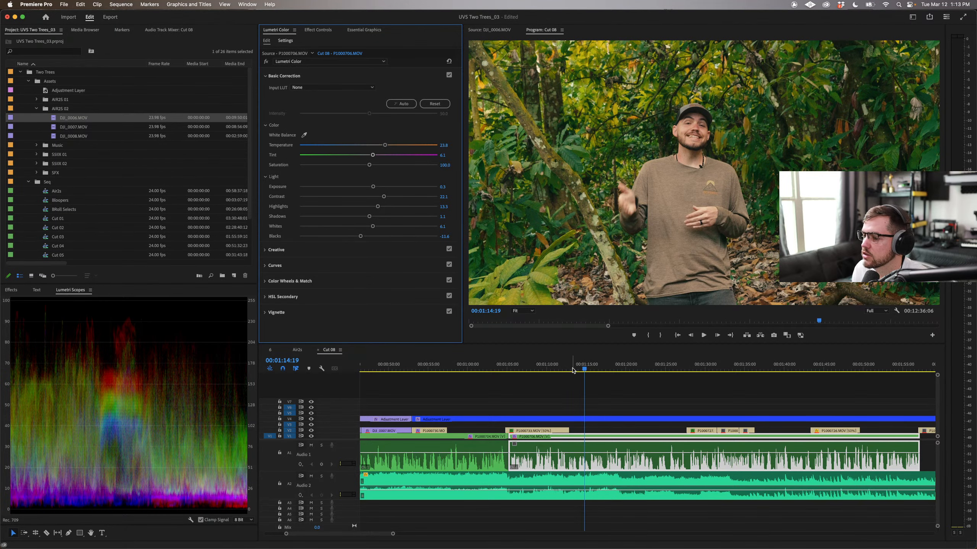
Step: Compare the corrected presenter close-up with the preceding wide shot P1000704.MOV by switching between frames of both clips
left_click(488, 368)
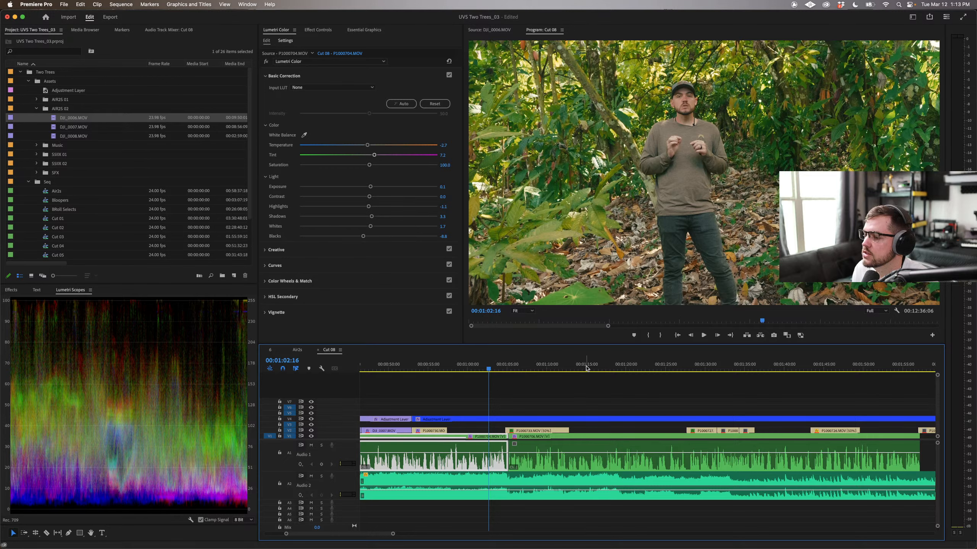
left_click(477, 368)
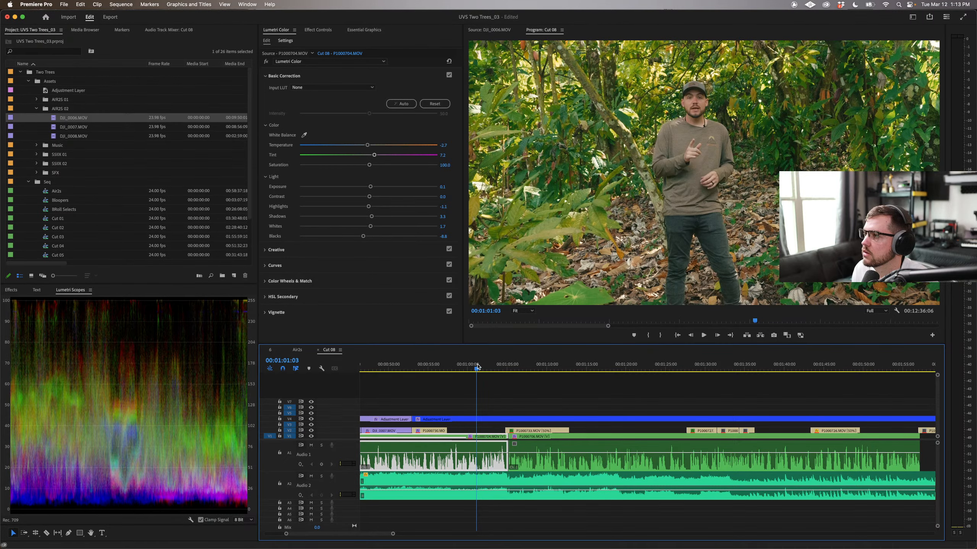
left_click(593, 368)
left_click(479, 368)
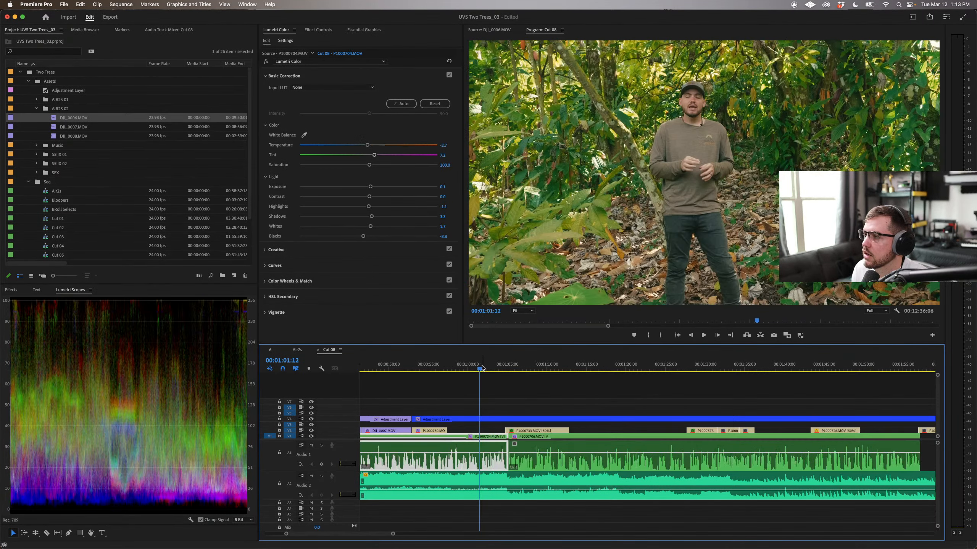
left_click(586, 368)
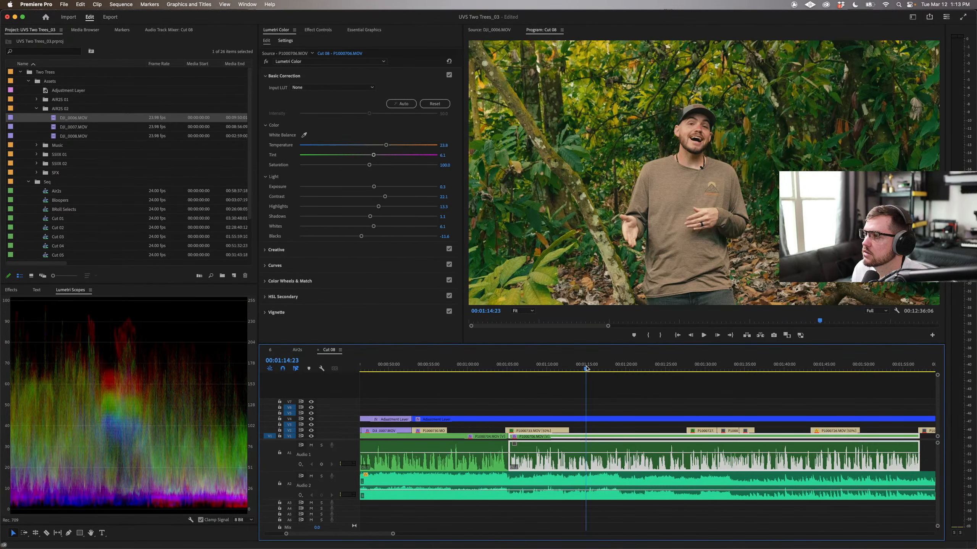
left_click(477, 368)
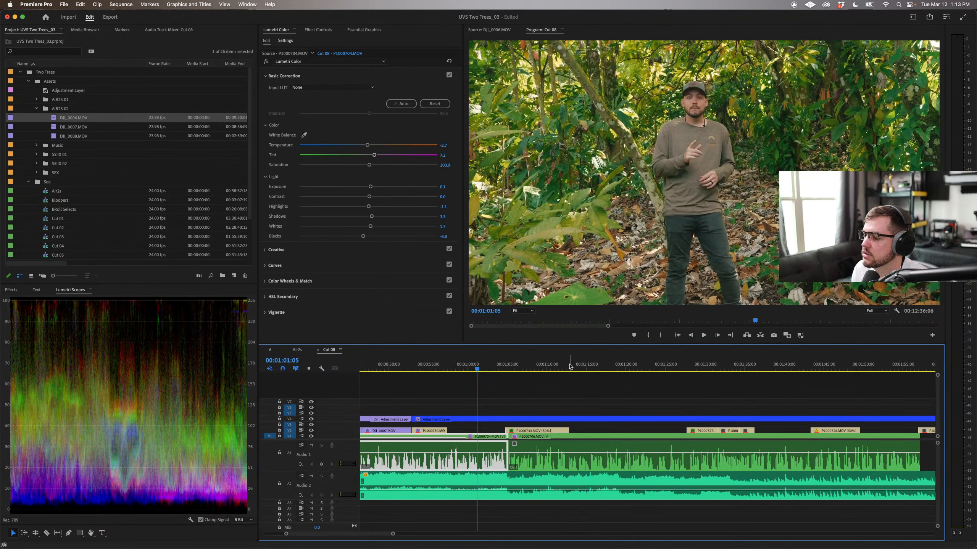
left_click(477, 368)
key("Left")
key("Left")
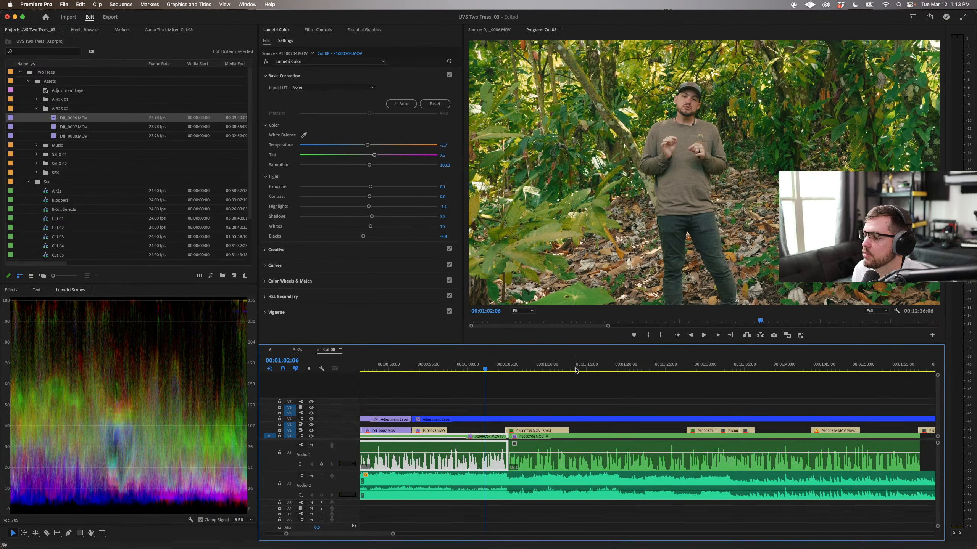
Step: Reduce the presenter clip's Creative saturation to 97.2 and check it against the preceding wide shot
left_click_drag(577, 368, 591, 370)
left_click(303, 251)
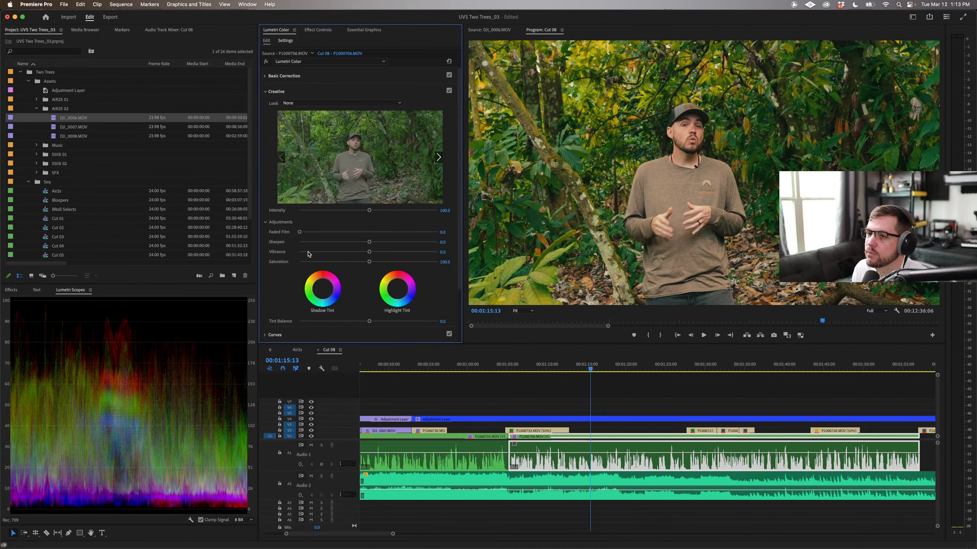
left_click_drag(370, 263, 365, 263)
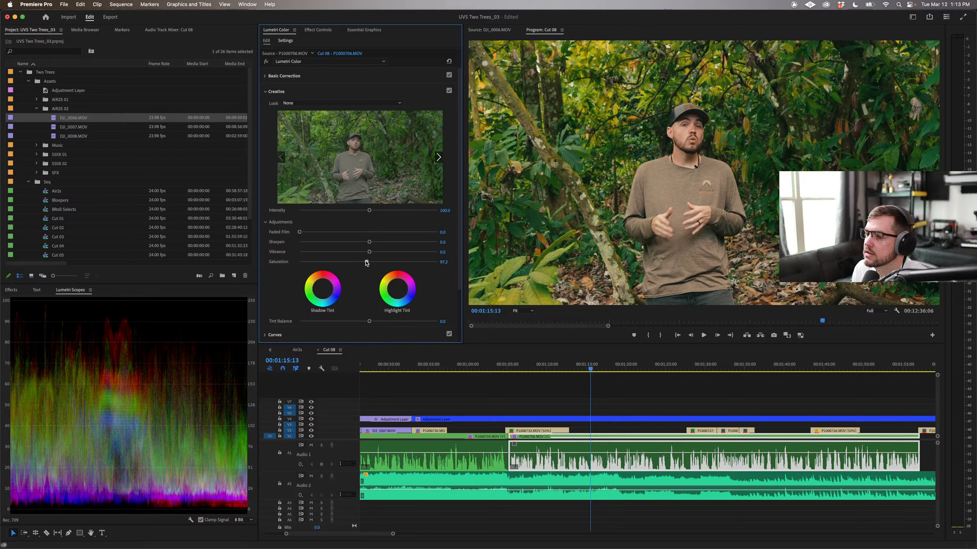
left_click(480, 364)
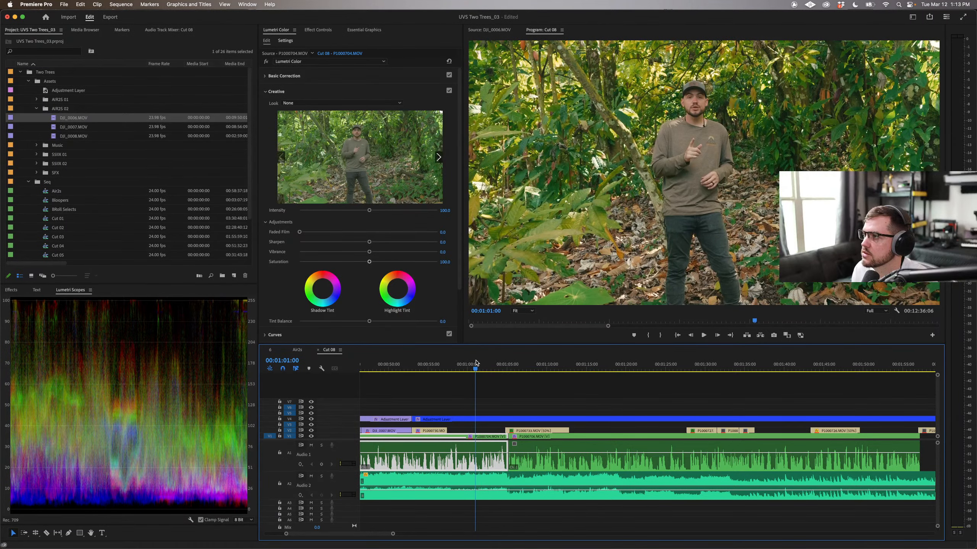
left_click(583, 366)
left_click_drag(584, 366, 603, 365)
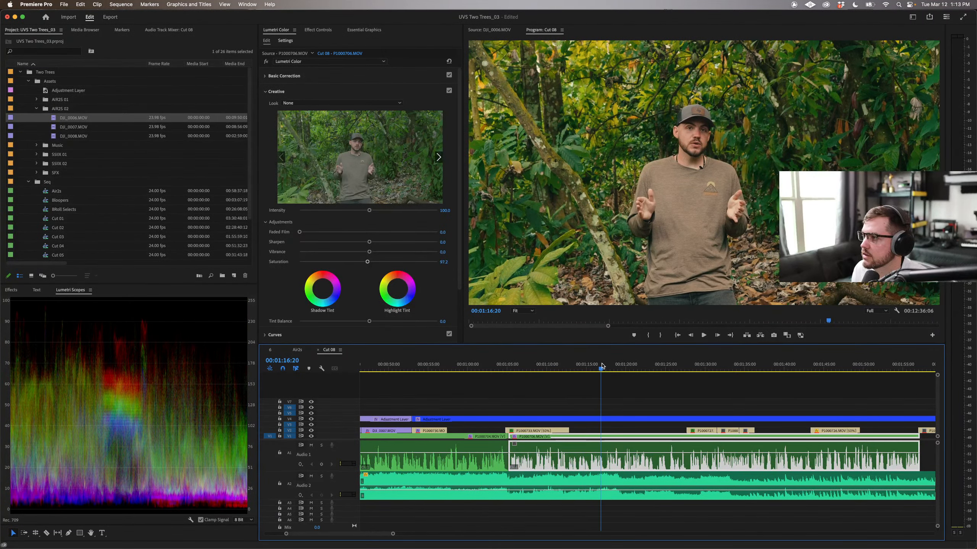
Step: Set the presenter clip's temperature to 23.2 and compare several of its frames with the preceding wide shot
left_click(349, 77)
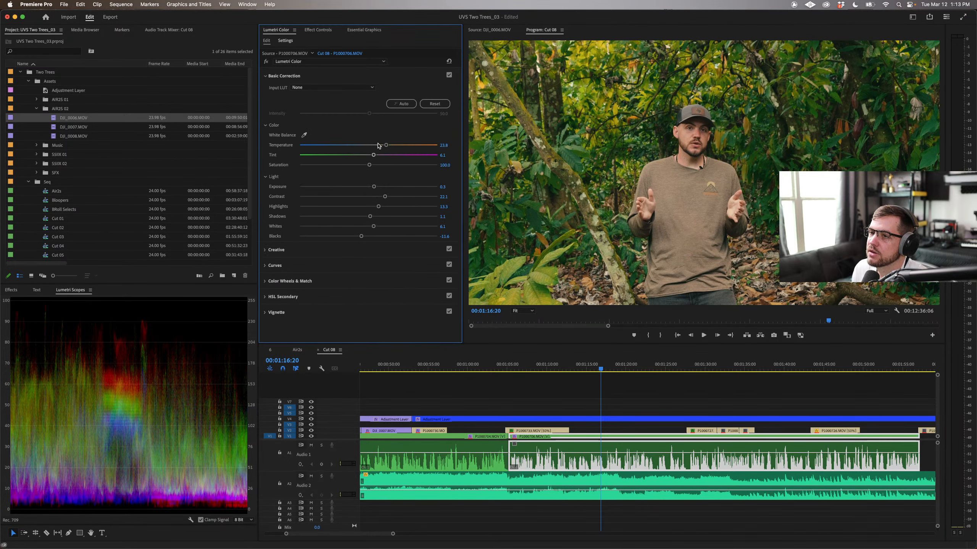
left_click_drag(386, 146, 381, 147)
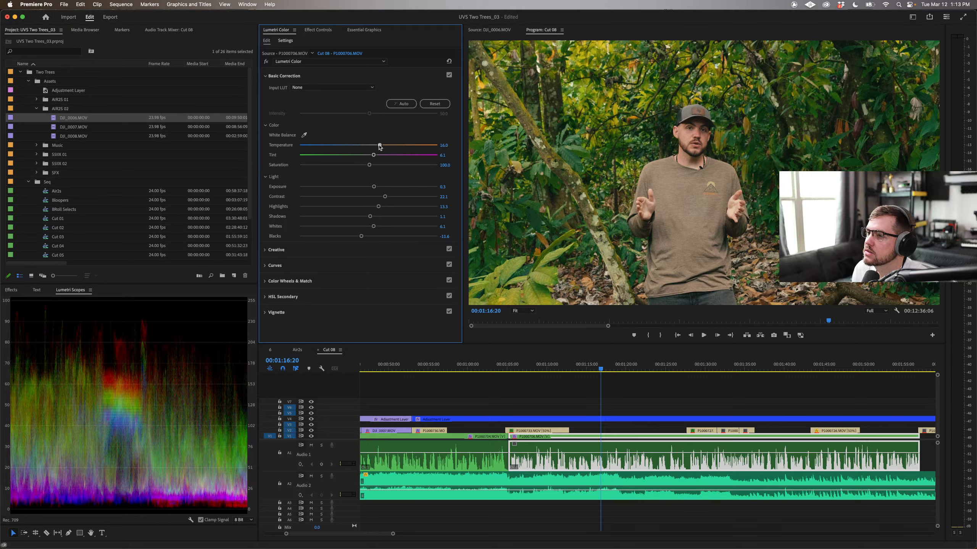
left_click_drag(382, 146, 386, 146)
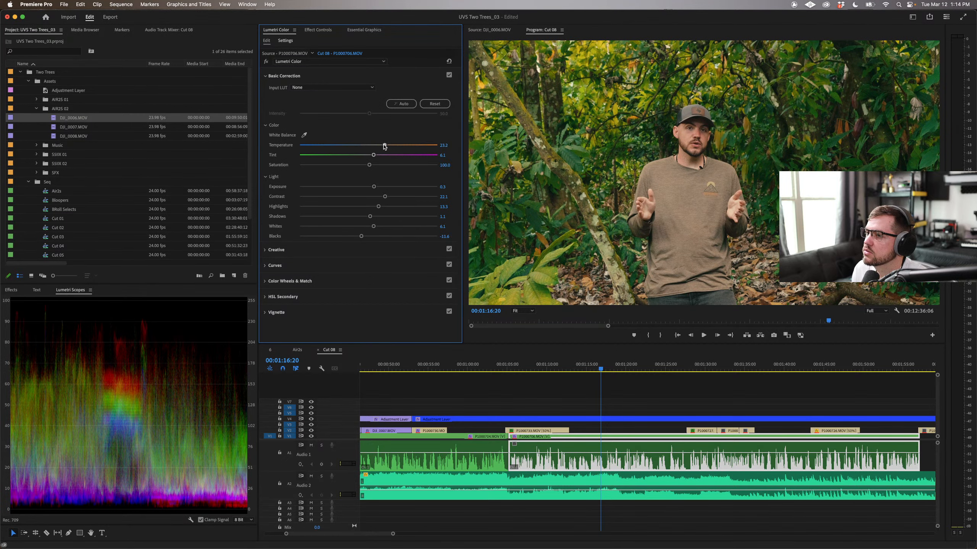
left_click(483, 369)
left_click(584, 367)
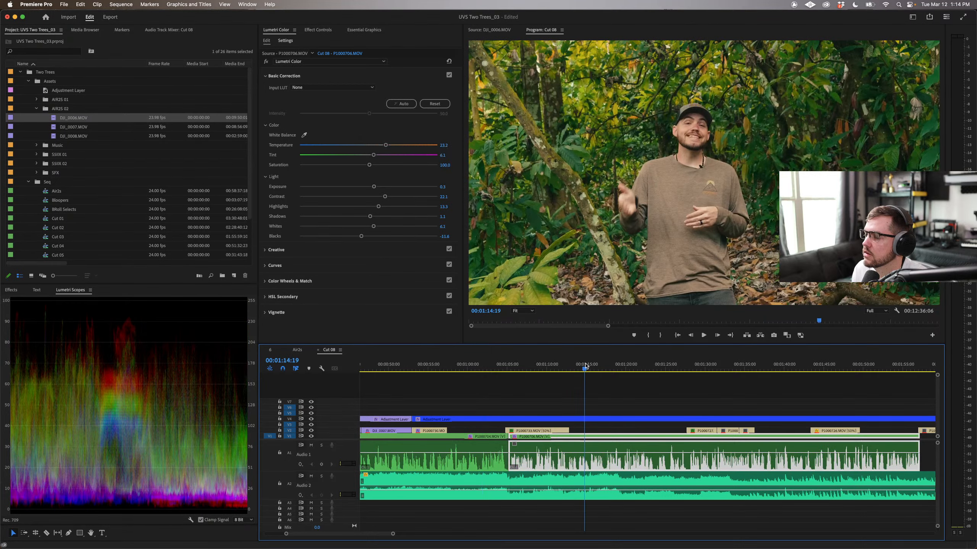
left_click(497, 369)
left_click(590, 369)
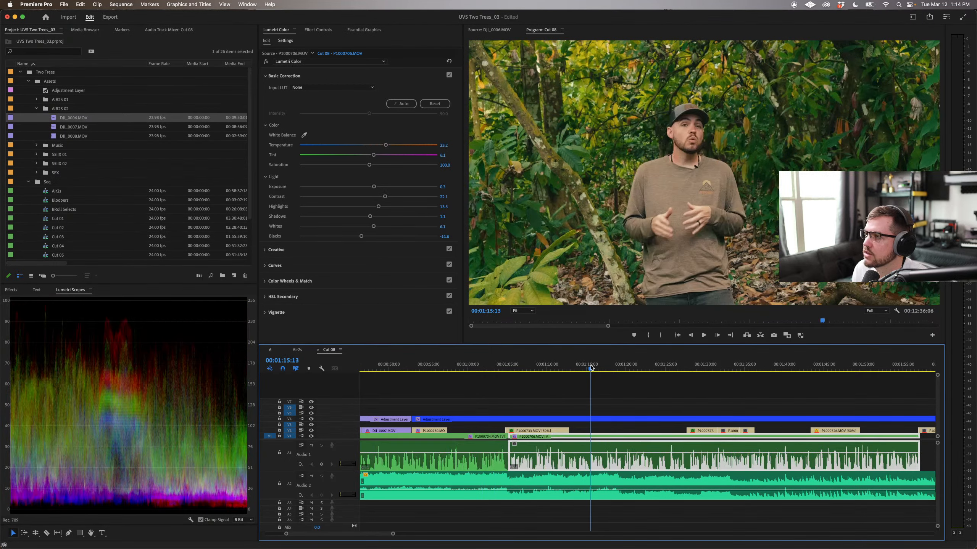
left_click_drag(505, 369, 576, 367)
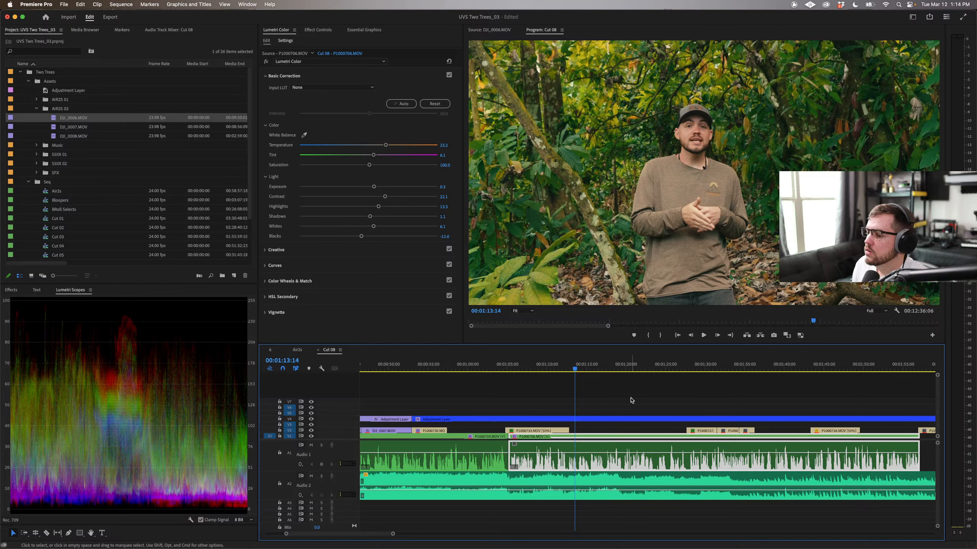
Step: Review the cacao pod B-roll clip P1000727.MOV against P1000733.MOV, and copy the Lumetri Color effect from P1000733.MOV
scroll(633, 399, "down", 2)
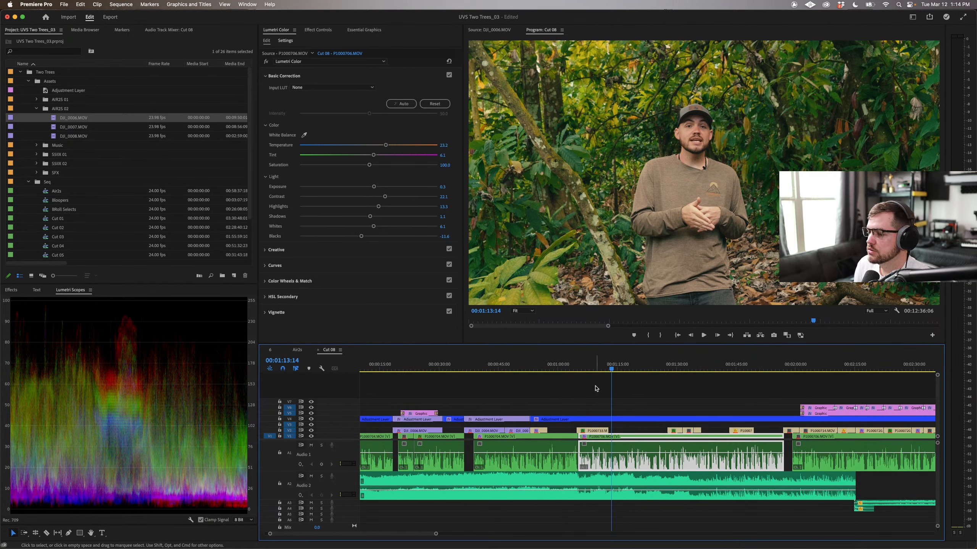
scroll(596, 388, "right", 3)
left_click(536, 370)
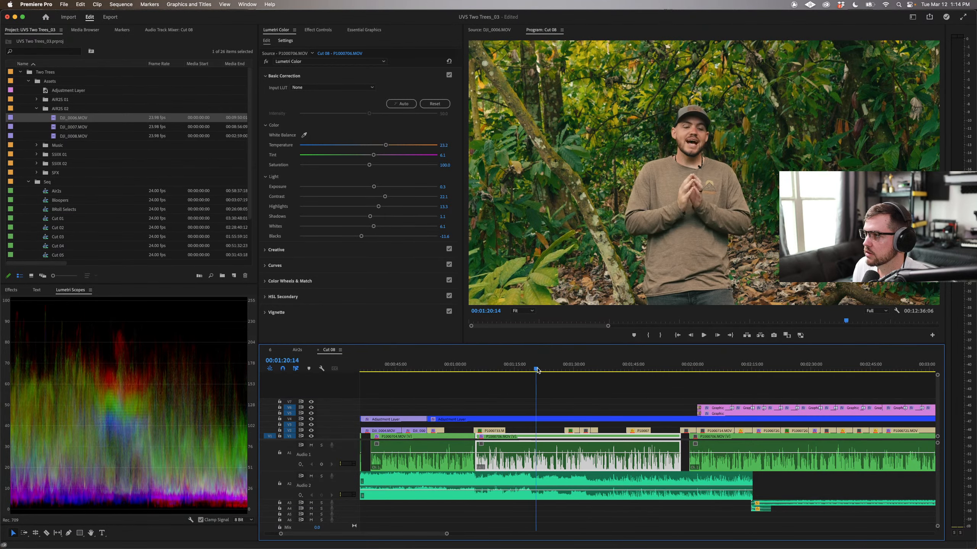
left_click_drag(537, 370, 570, 370)
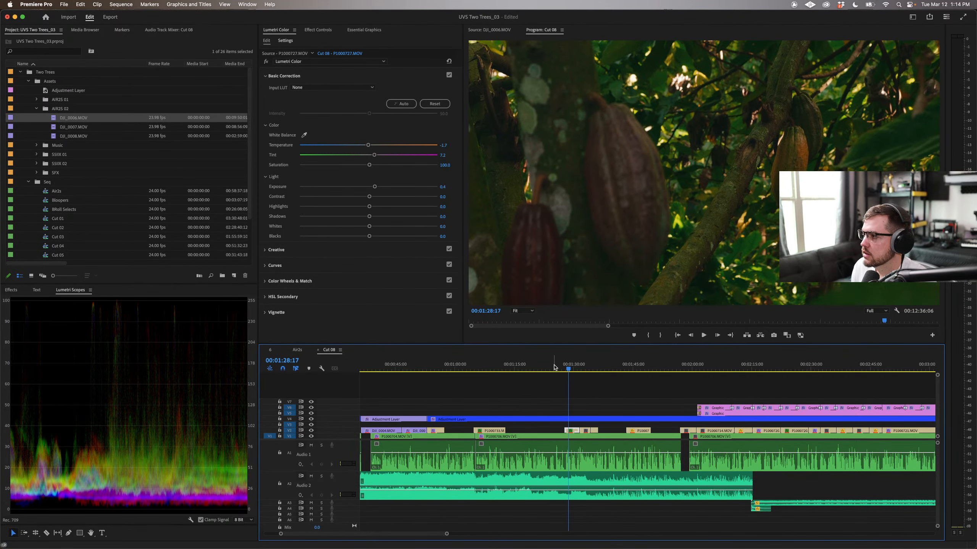
left_click(494, 369)
left_click(502, 368)
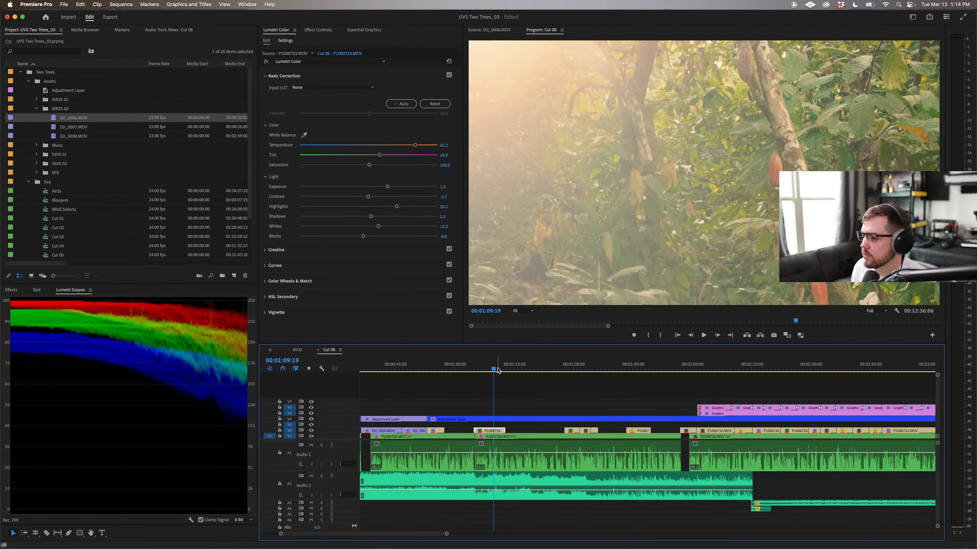
left_click(575, 370)
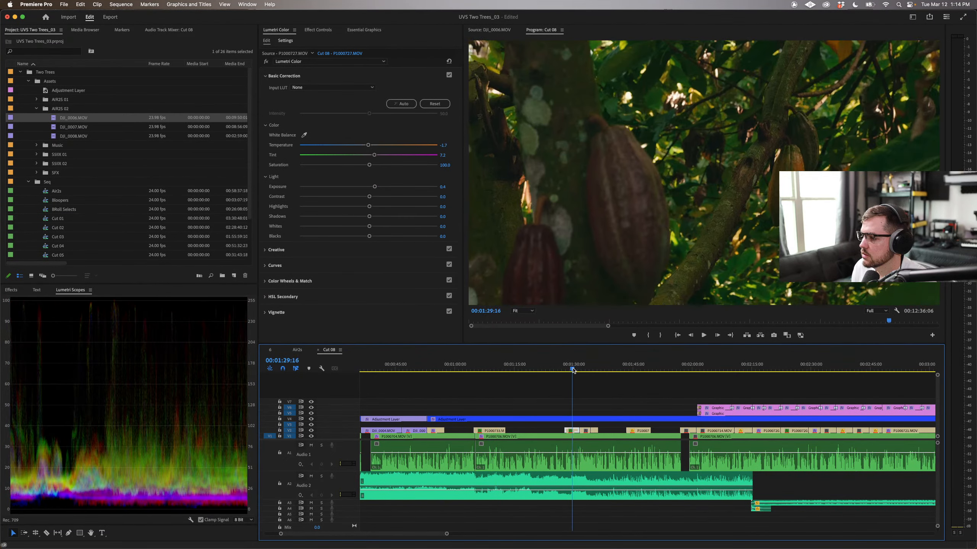
left_click(496, 431)
left_click(311, 31)
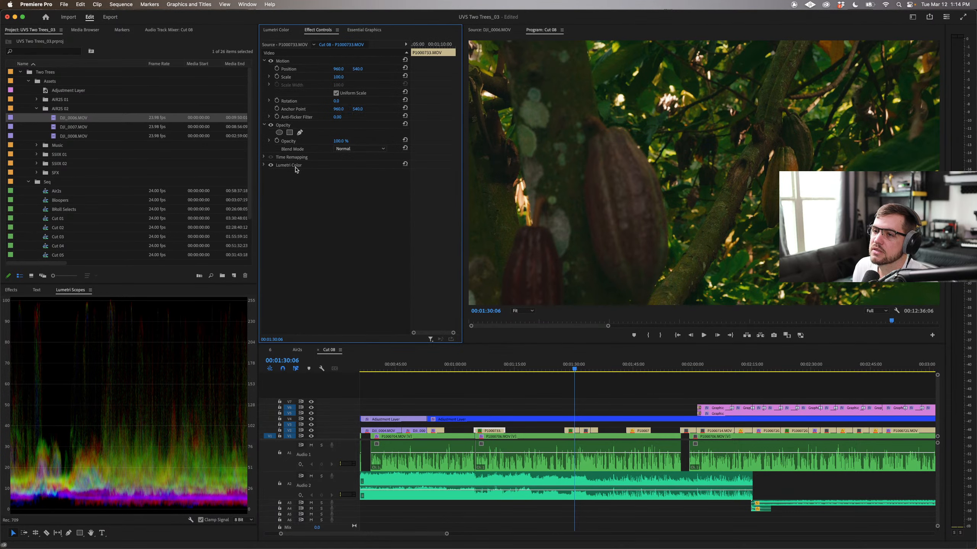
left_click(287, 165)
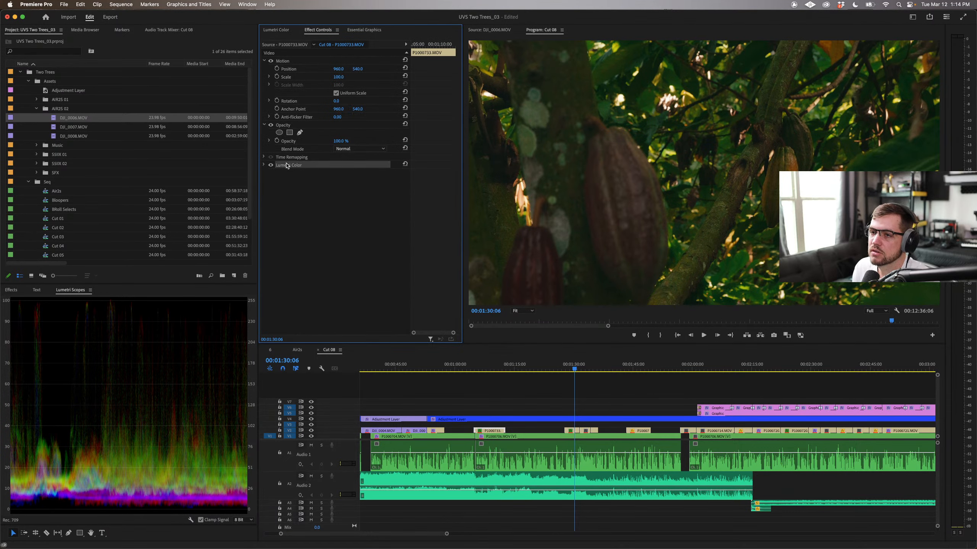
Step: Replace the existing Lumetri Color effect on cacao pod clip P1000727.MOV with the one copied from P1000733.MOV
left_click(617, 397)
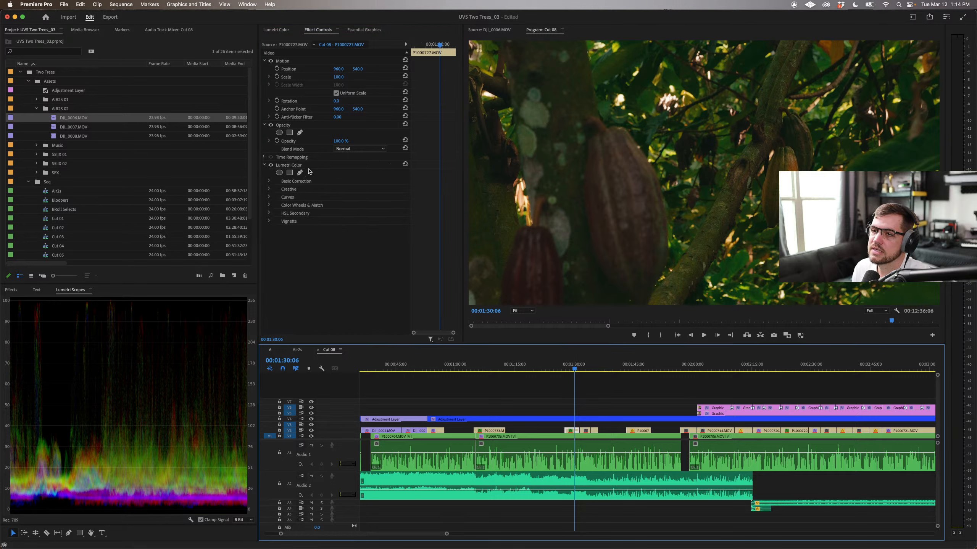
left_click(295, 166)
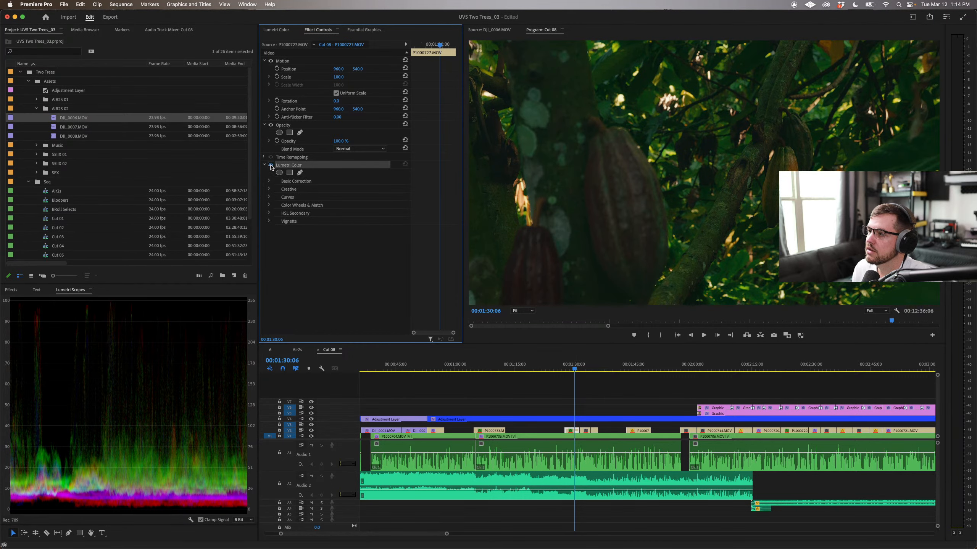
key("Delete")
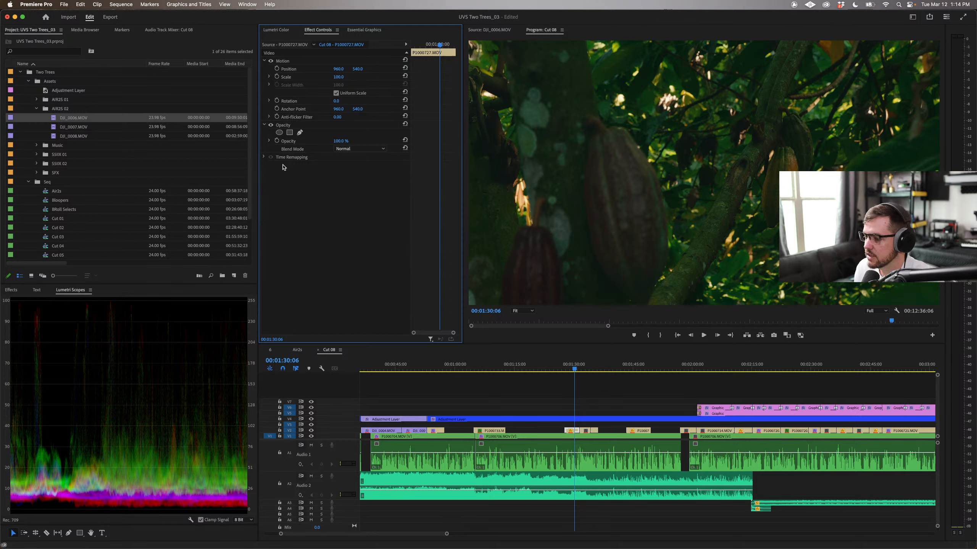
key("super+v")
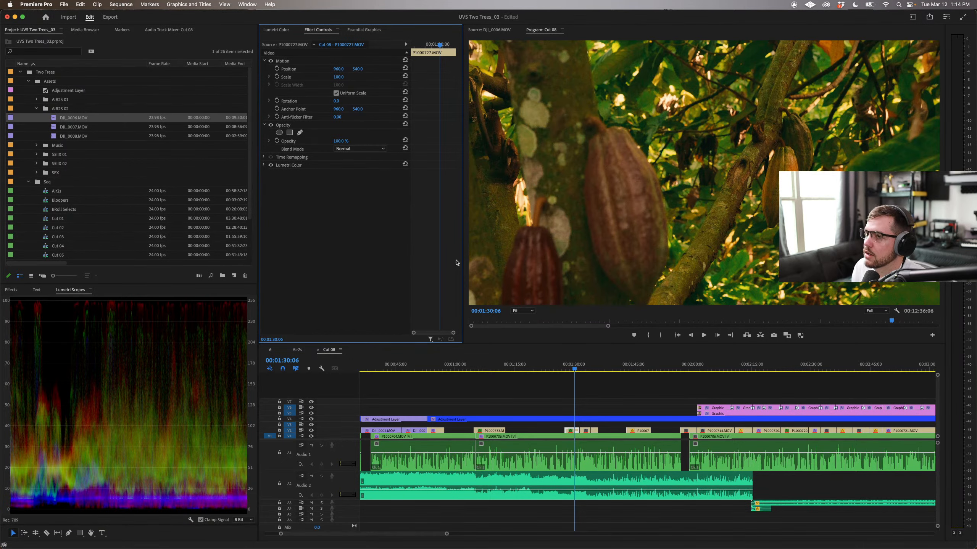
Step: Compare P1000727.MOV side by side with the reference frame at 00:01:05:05, and set its temperature to 33.1, tint to 8.3 and exposure to 1.2
left_click(786, 336)
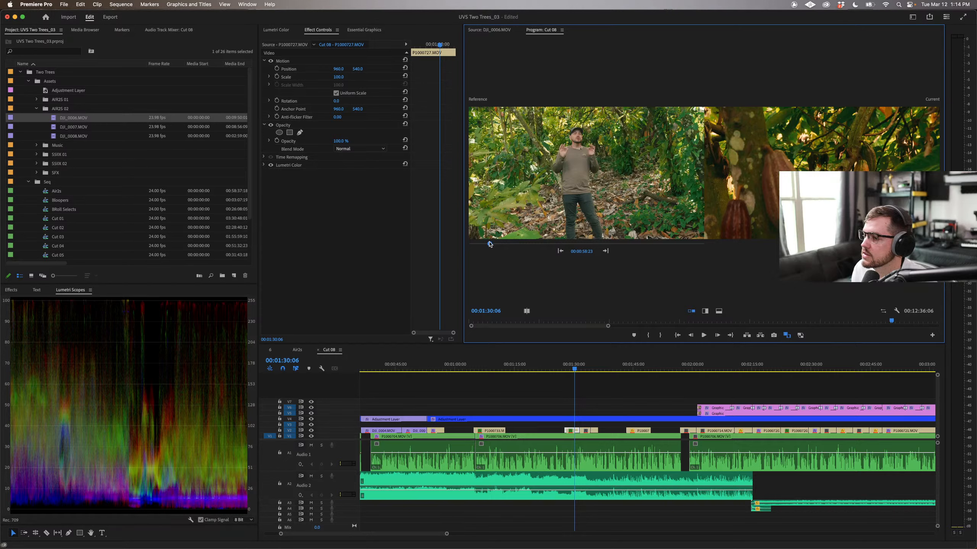
left_click_drag(489, 243, 491, 244)
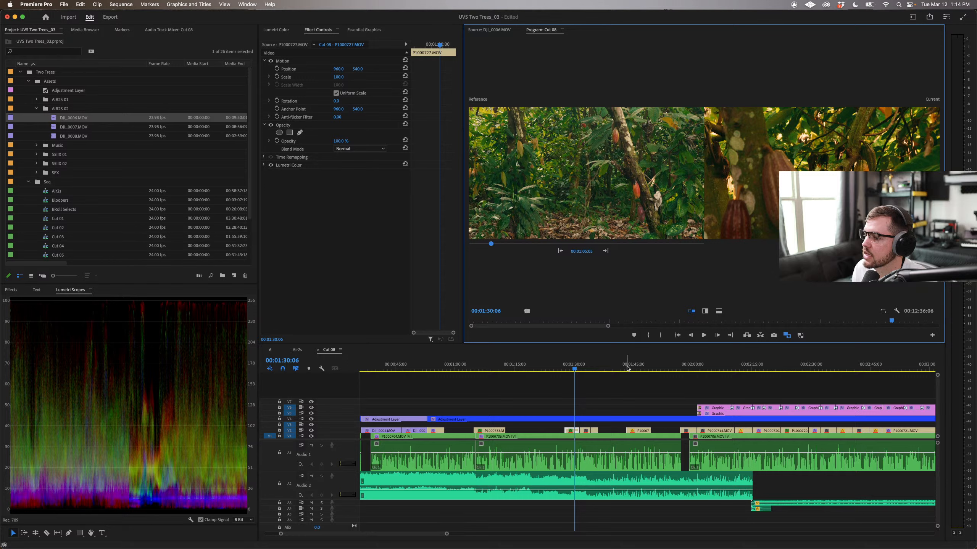
left_click(282, 34)
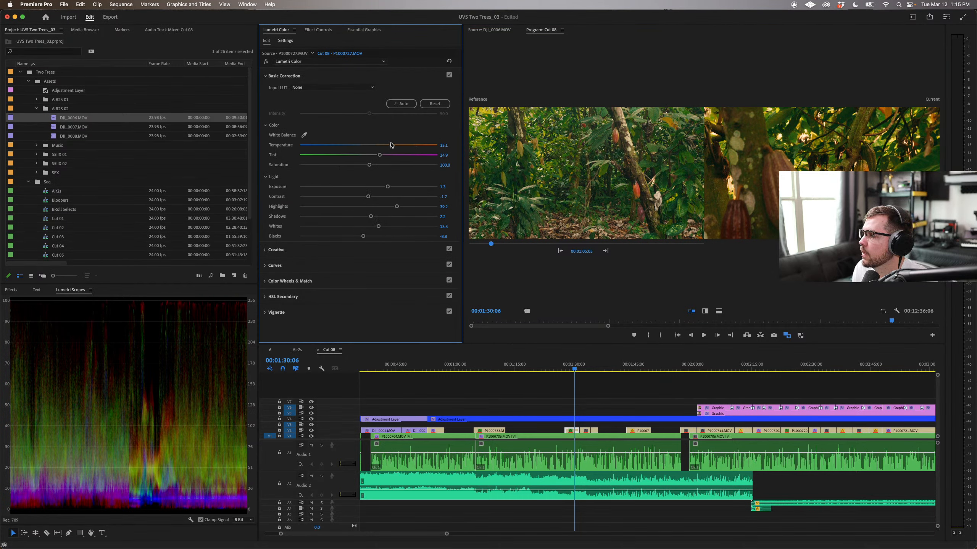
left_click_drag(391, 145, 398, 145)
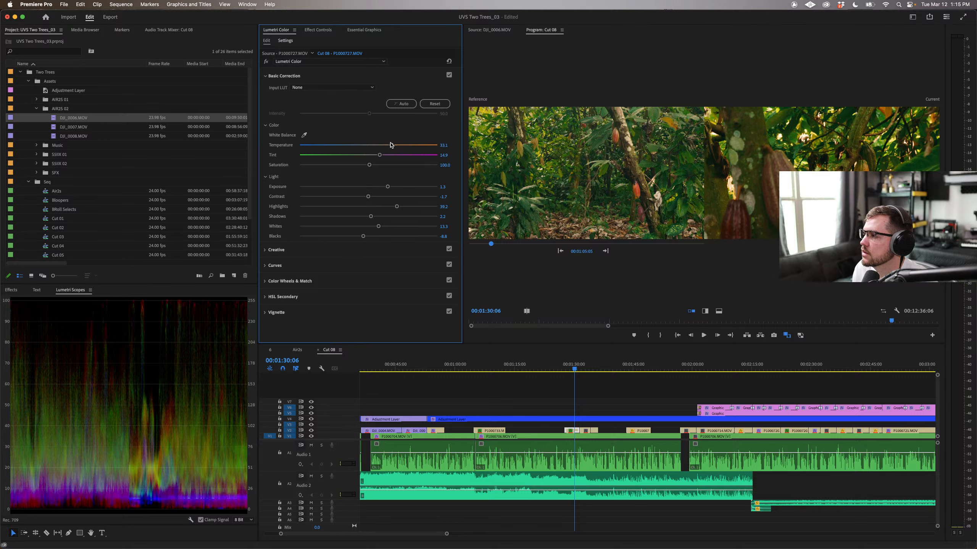
left_click_drag(380, 156, 375, 156)
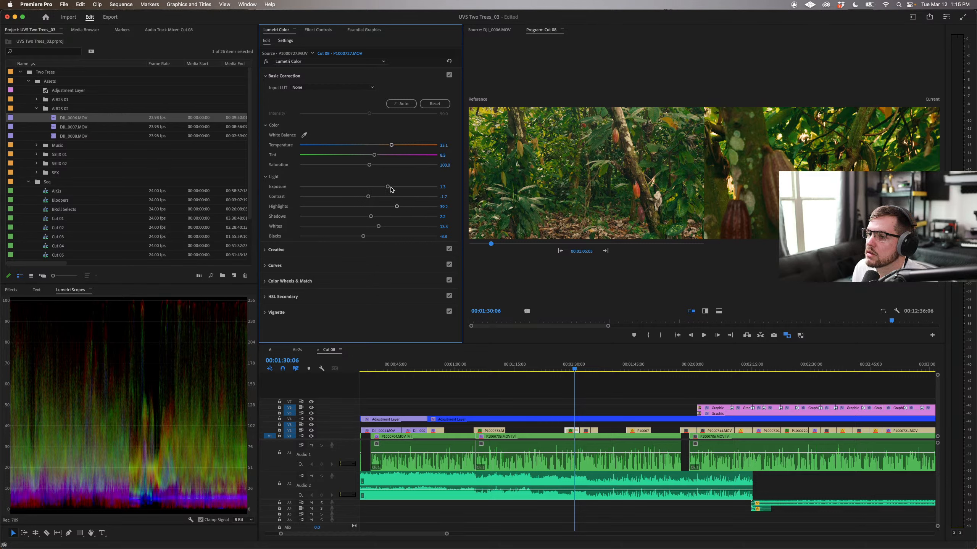
left_click_drag(387, 187, 385, 188)
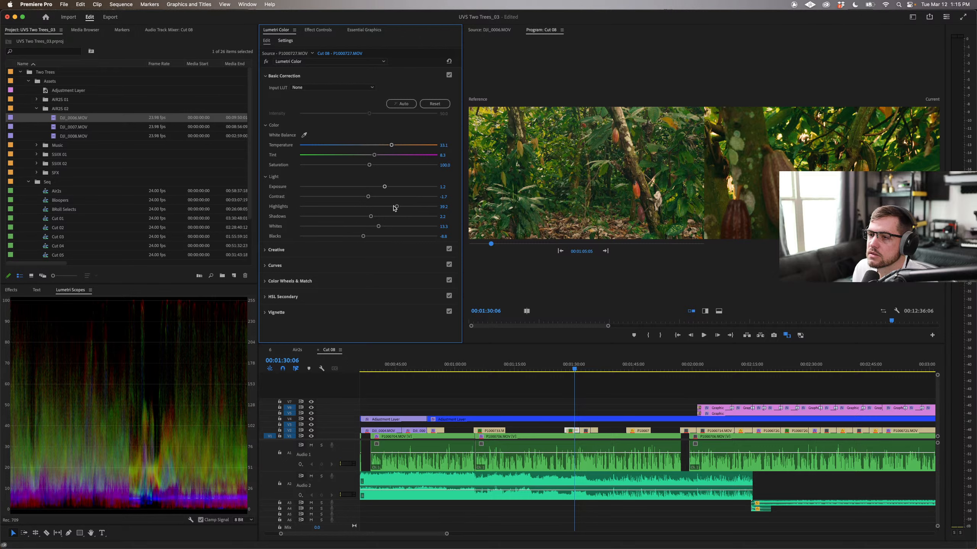
Step: Set P1000727.MOV's contrast to 0, highlights to 35.9, shadows to 7.7, whites to 17.1 and temperature to 35.4, and slightly raise its blacks
left_click_drag(367, 198, 383, 227)
double_click(372, 197)
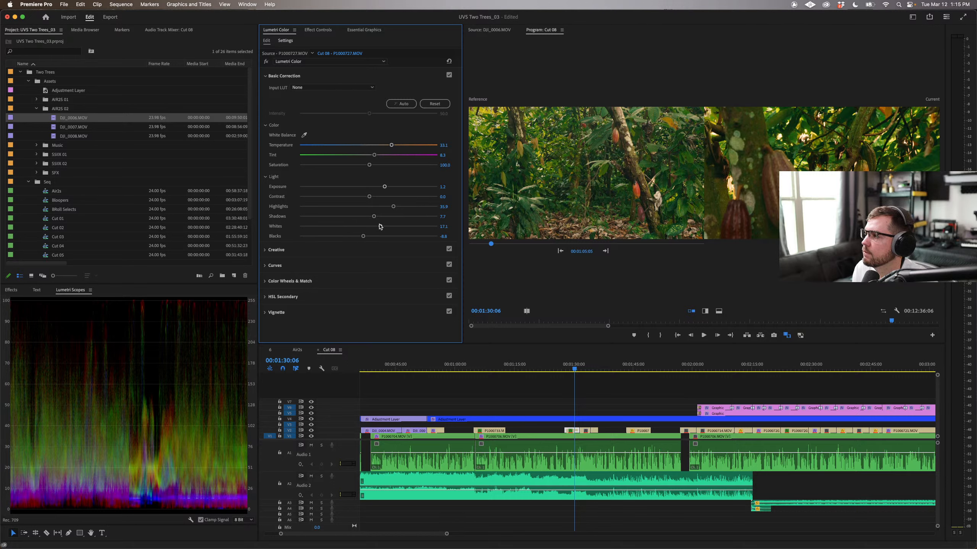
left_click_drag(364, 238, 364, 238)
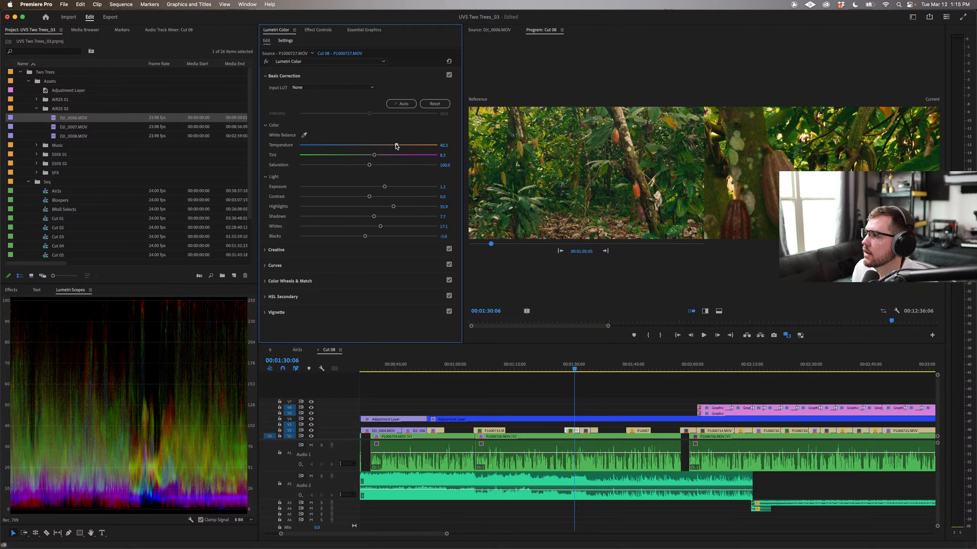
left_click_drag(397, 147, 393, 147)
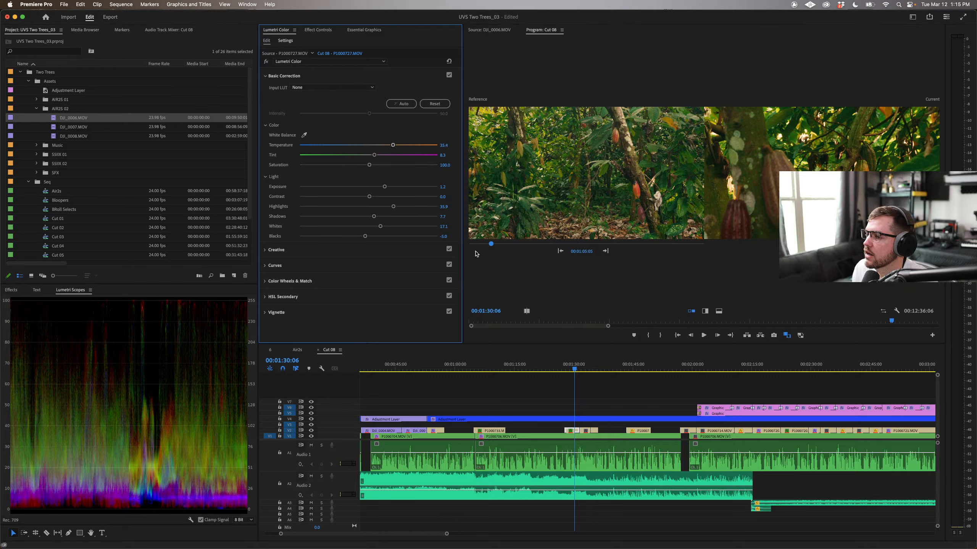
Step: Match P1000727.MOV's tint to the presenter frame at 00:01:22:19 by setting it to 12.2, check its Basic Correction before and after, and close the comparison
left_click(496, 245)
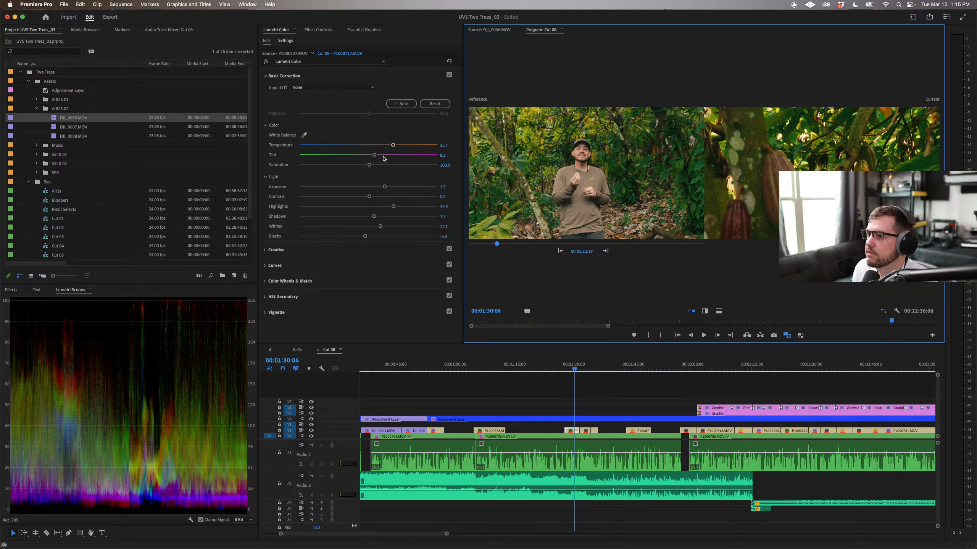
left_click_drag(375, 155, 376, 155)
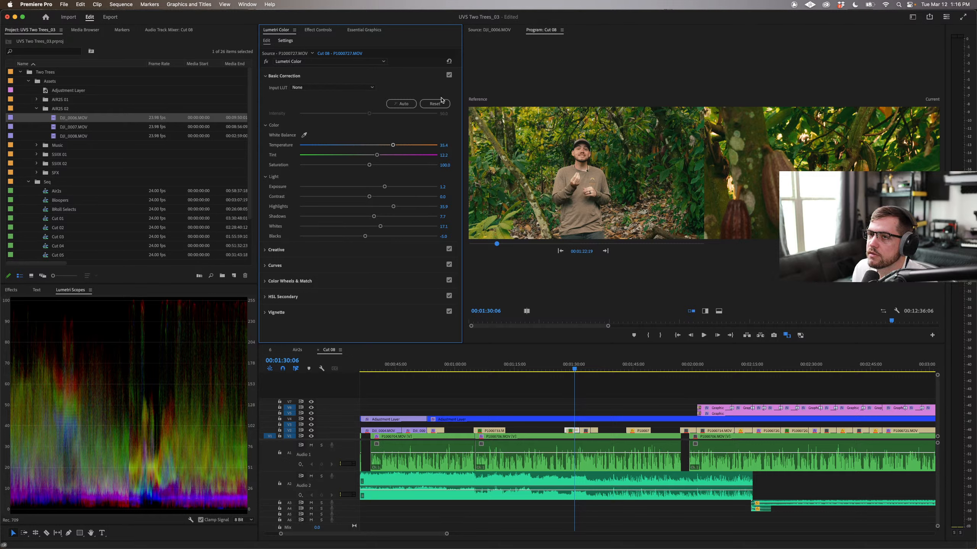
left_click(449, 75)
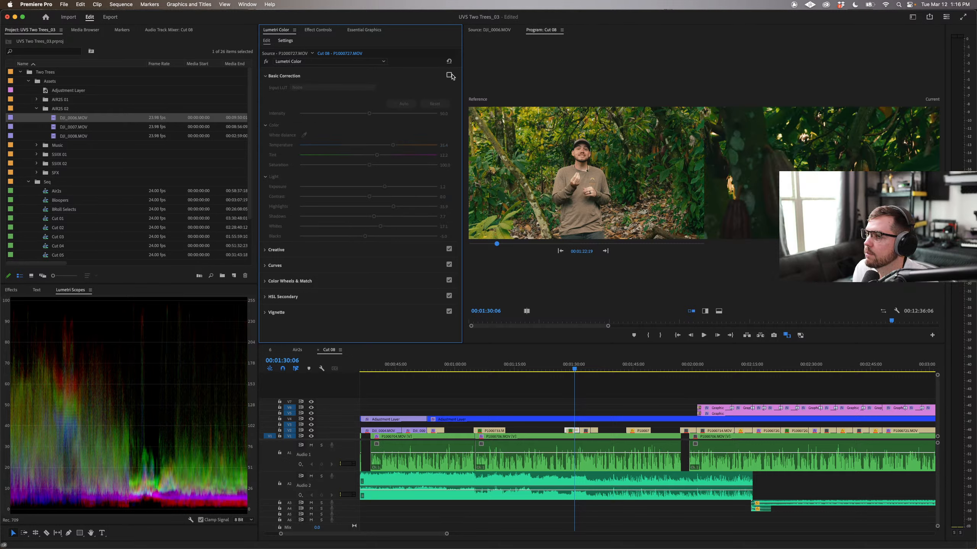
left_click(449, 75)
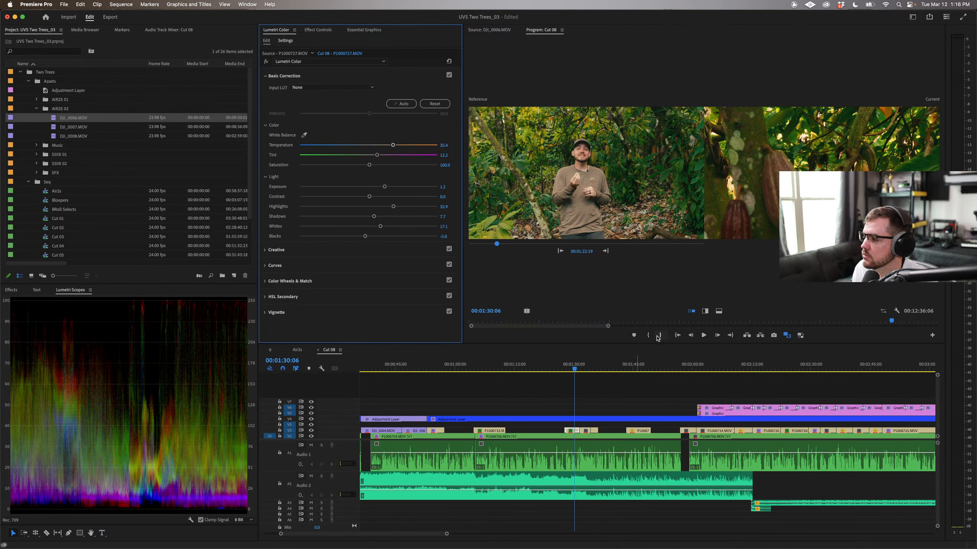
left_click(786, 335)
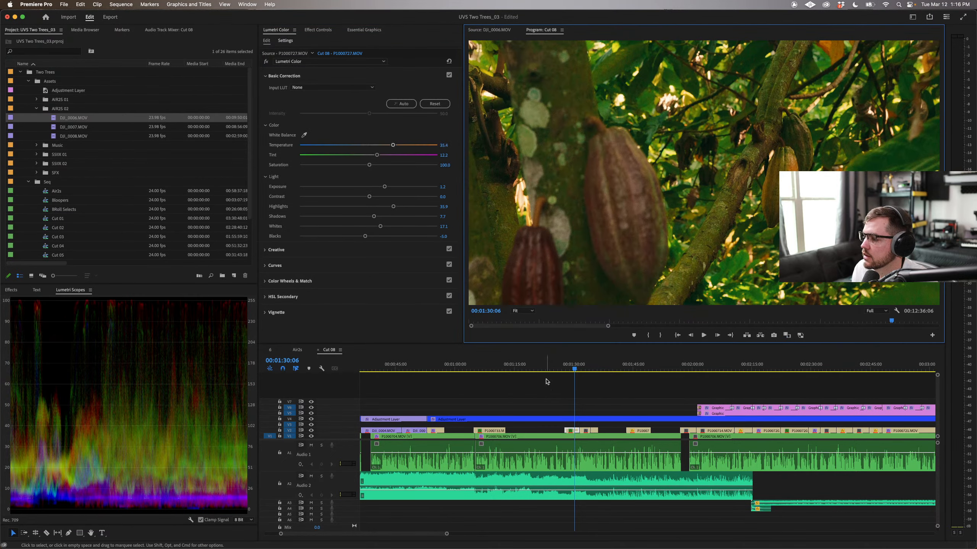
Step: Go to the silhouetted foliage clip P1000737.MOV and compare it side by side with the cacao pod reference frame at 00:01:31:13
left_click(572, 368)
mouse_move(571, 368)
left_mouse_down()
mouse_move(561, 368)
mouse_move(586, 367)
left_mouse_up()
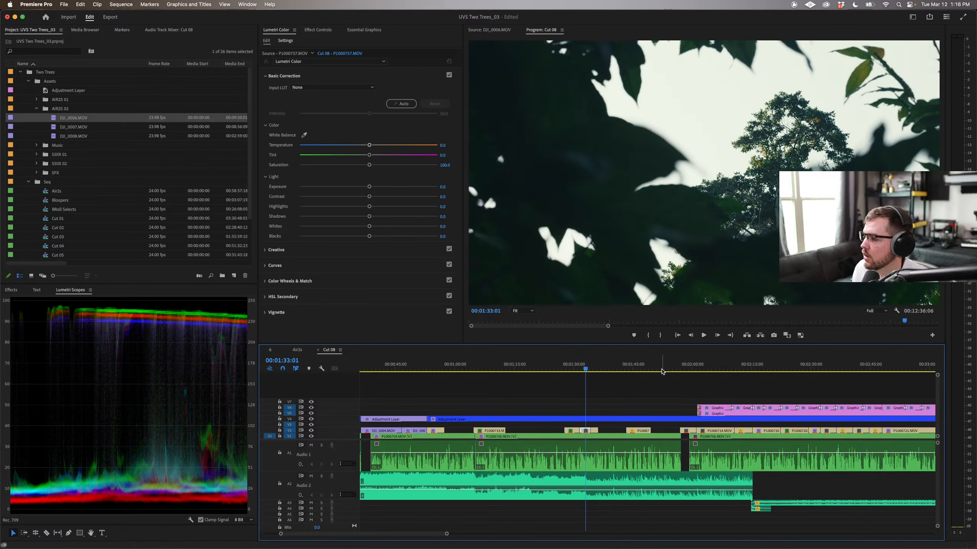
left_click(787, 335)
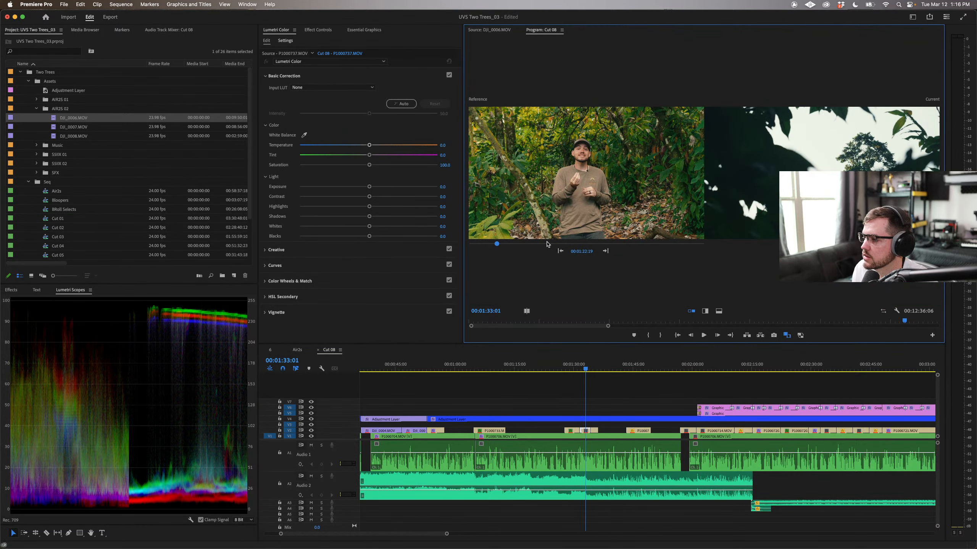
left_click_drag(497, 245, 502, 245)
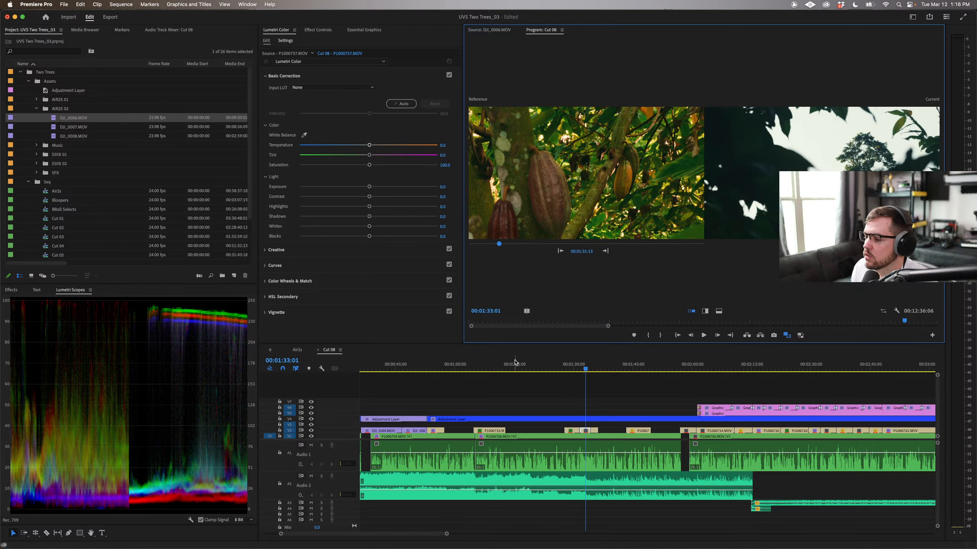
left_click(324, 33)
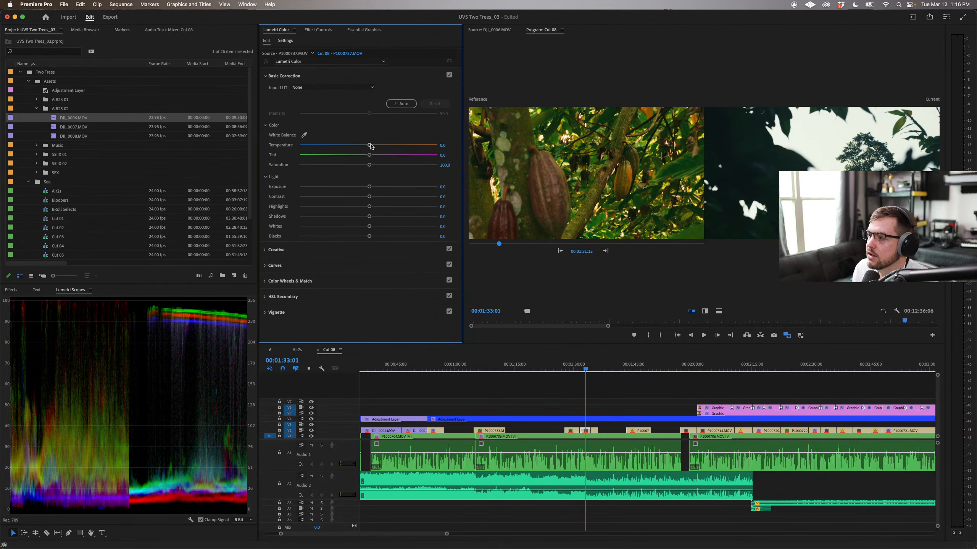
Step: Set P1000737.MOV's temperature to 23.2 and exposure to 0.1, resetting the tint to 0 after trying a shift
mouse_move(369, 145)
left_mouse_down()
mouse_move(403, 147)
mouse_move(385, 146)
left_mouse_up()
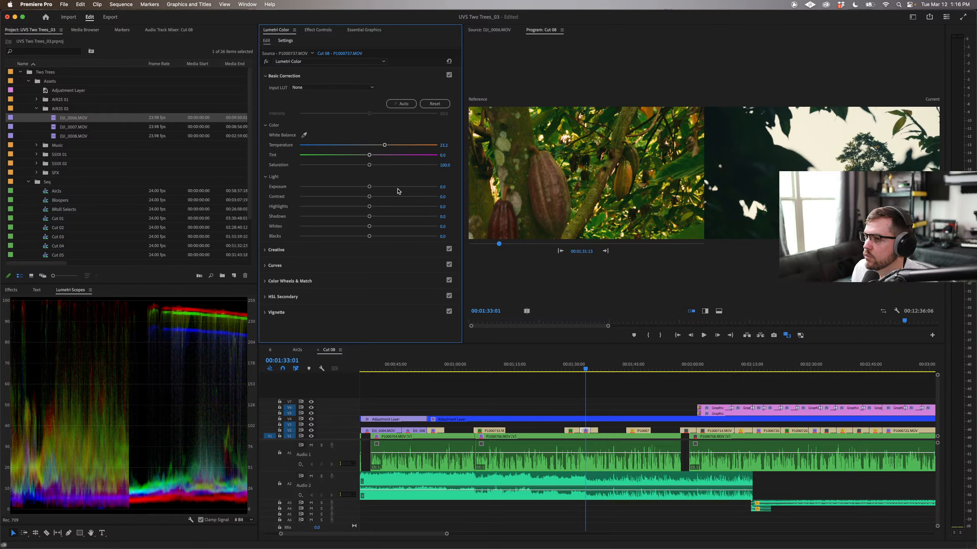
left_click_drag(366, 154, 394, 156)
double_click(394, 156)
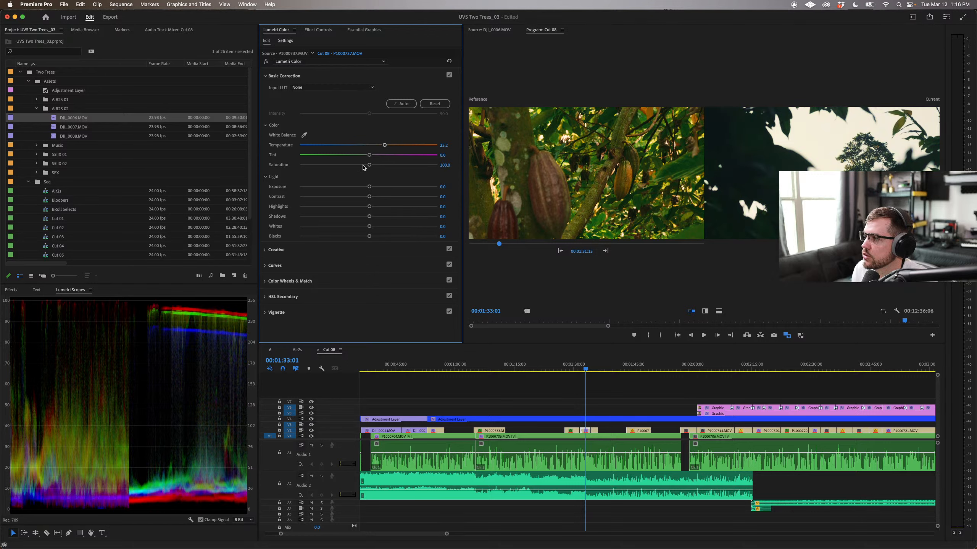
mouse_move(371, 189)
left_mouse_down()
mouse_move(388, 190)
mouse_move(370, 187)
left_mouse_up()
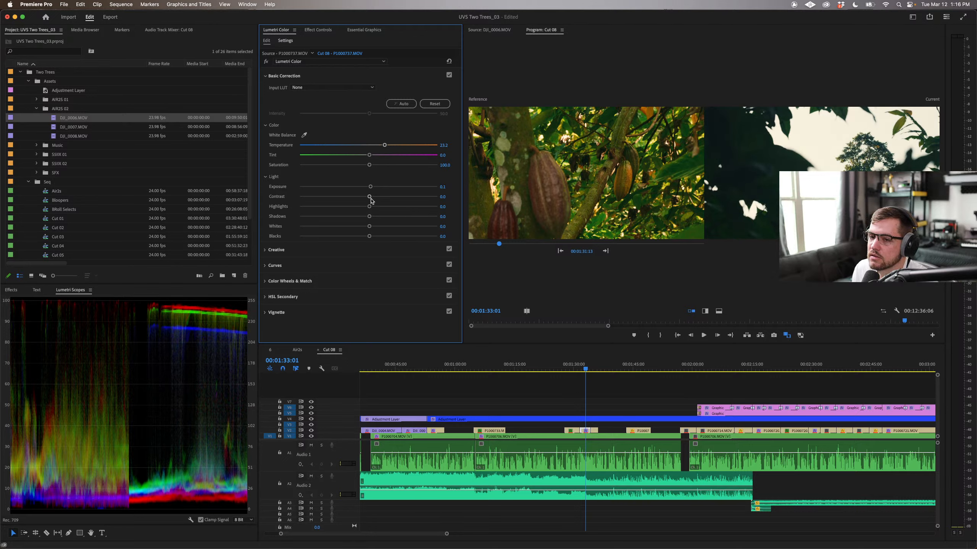
Step: Set P1000737.MOV's highlights to 8.8, shadows to -75.1, whites to 26.0 and blacks to -9.9
left_click_drag(369, 206, 361, 238)
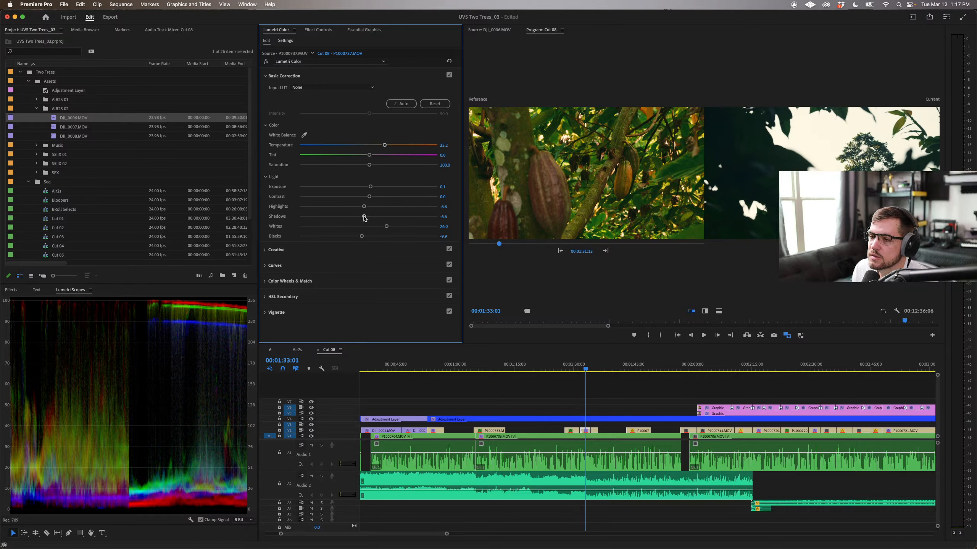
left_click_drag(364, 218, 317, 215)
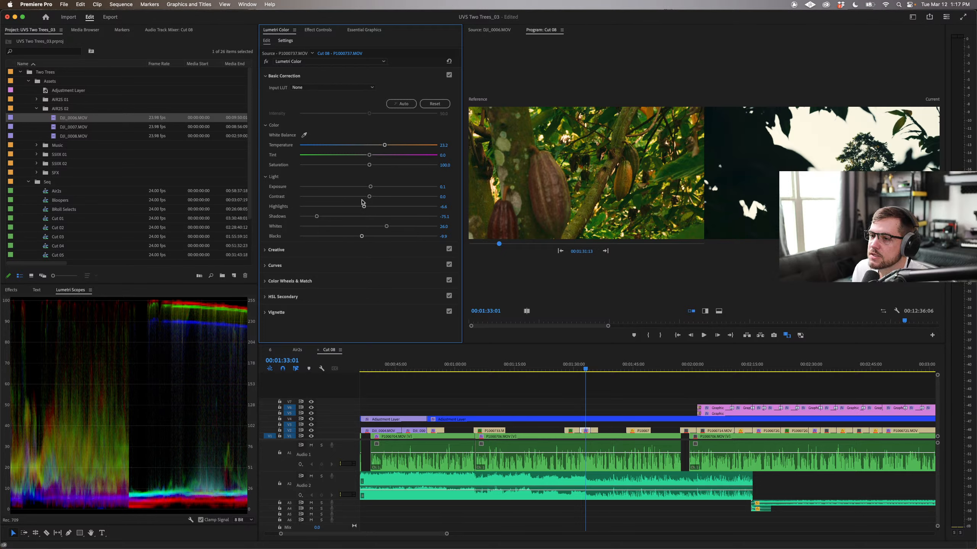
mouse_move(363, 207)
left_mouse_down()
mouse_move(353, 207)
mouse_move(375, 207)
left_mouse_up()
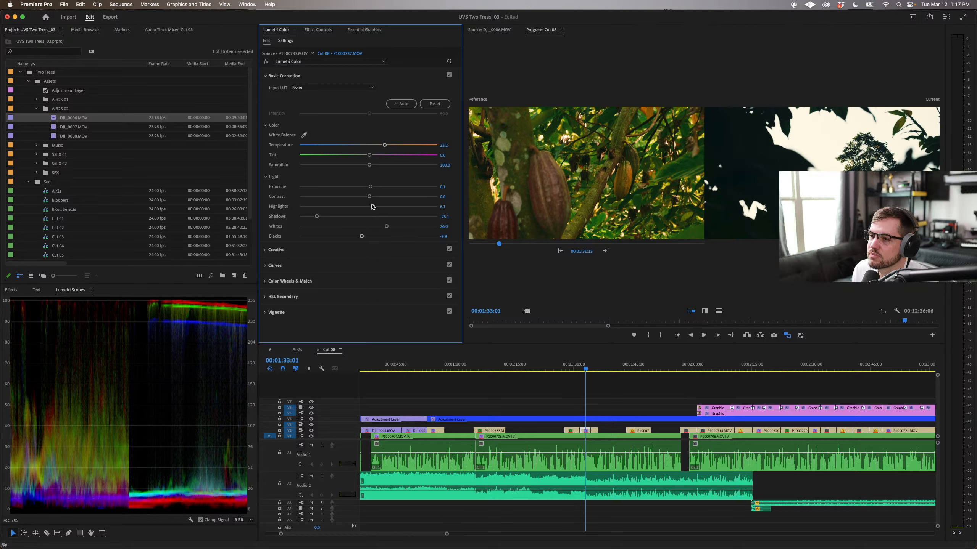
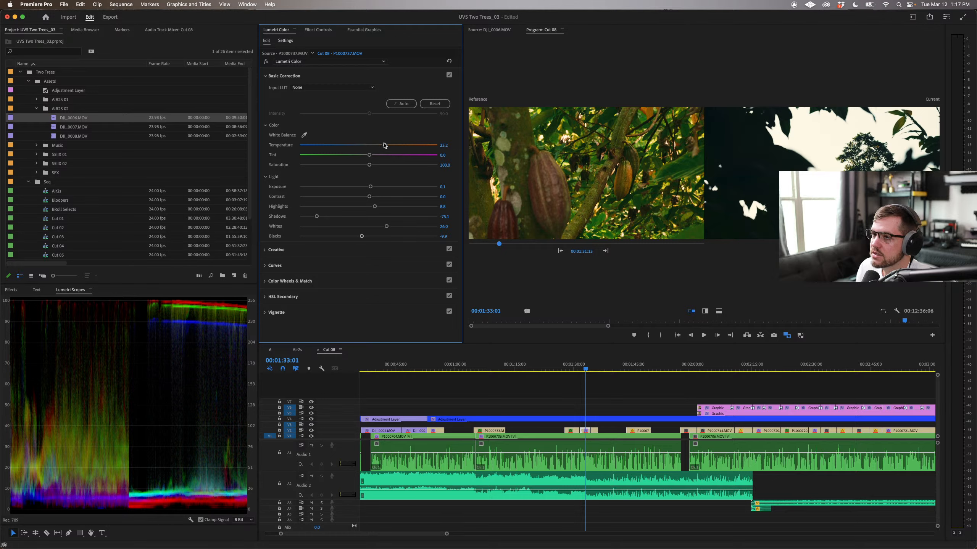
Step: Fine-tune P1000737.MOV's temperature to 29.3 and tint to 2.2, and return to the single-frame view near the clip's start
left_click_drag(385, 145, 386, 146)
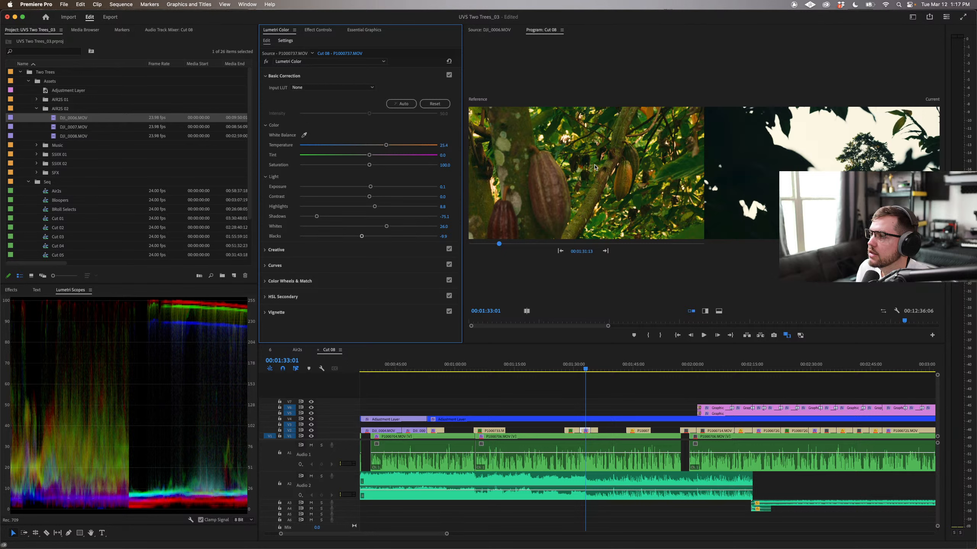
mouse_move(371, 154)
left_mouse_down()
mouse_move(384, 155)
mouse_move(371, 156)
left_mouse_up()
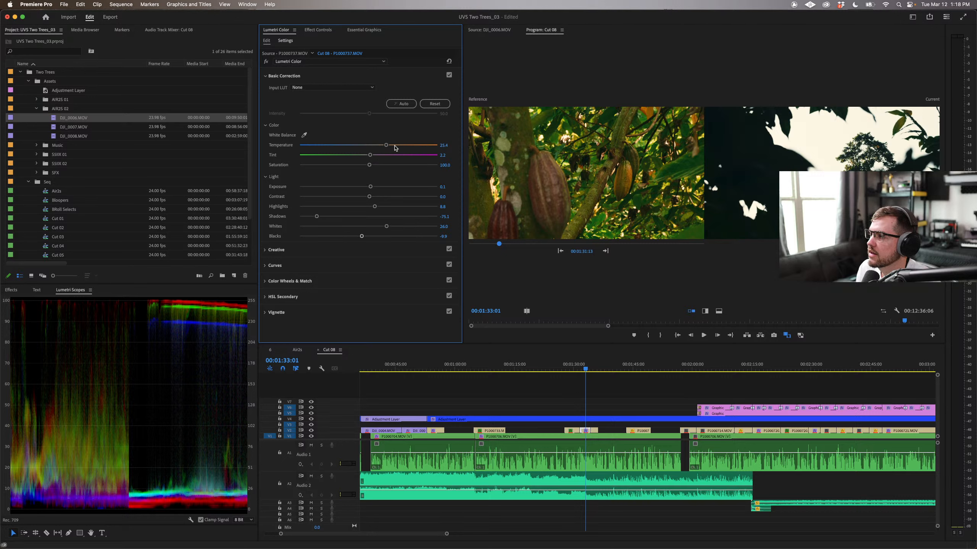
left_click_drag(386, 146, 388, 147)
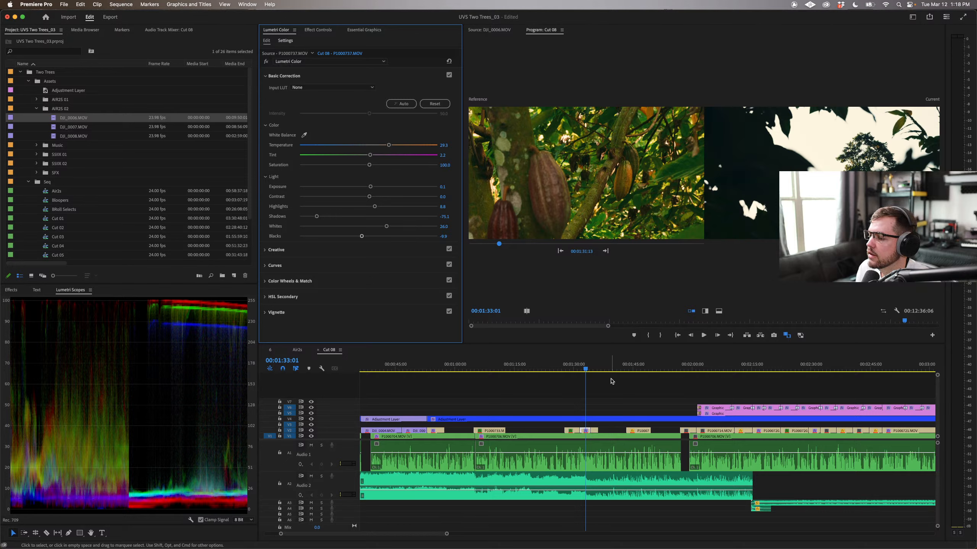
left_click(589, 369)
mouse_move(590, 367)
left_mouse_down()
mouse_move(555, 367)
mouse_move(582, 368)
left_mouse_up()
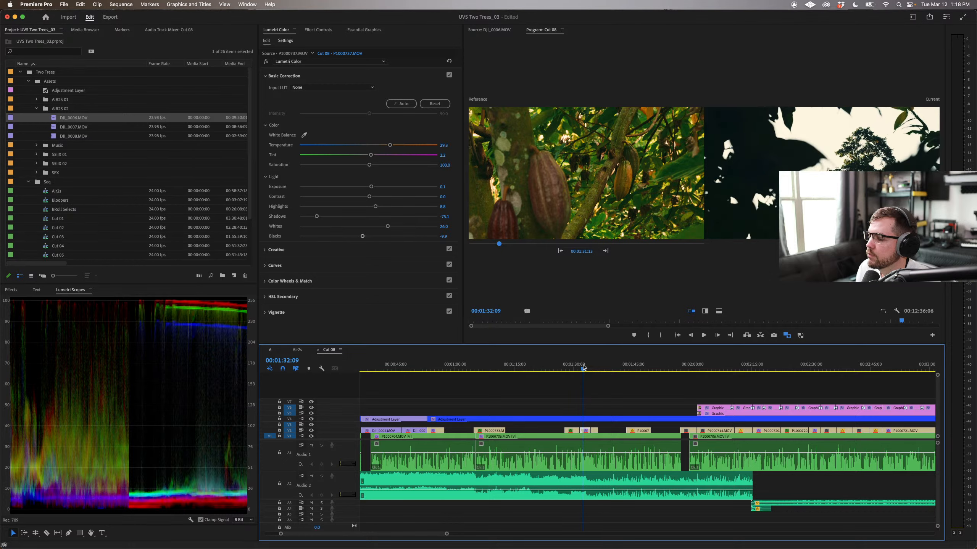
left_click(787, 335)
left_click(786, 335)
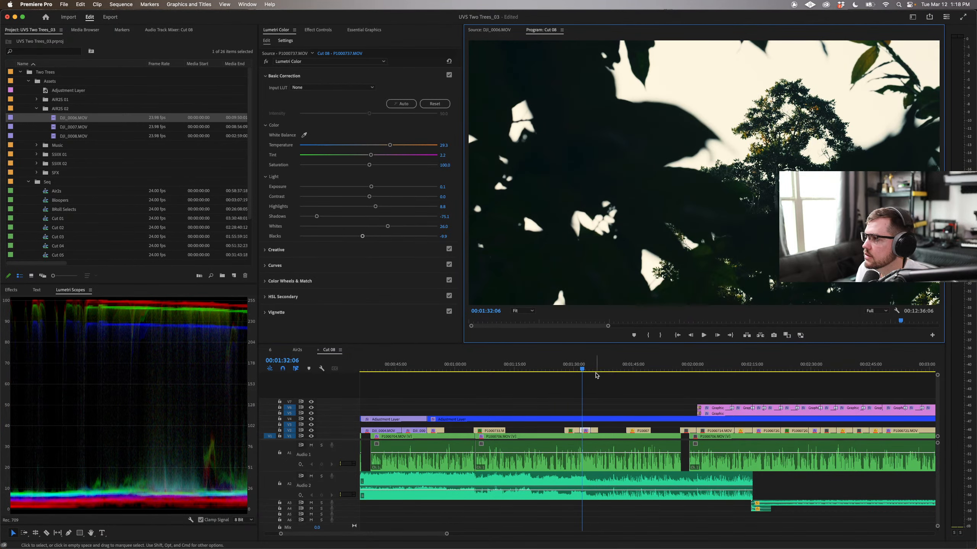
Step: Review the jungle clip P1000740.MOV against P1000737.MOV, and check P1000737.MOV with its Basic Correction off and on
left_click_drag(582, 367, 596, 369)
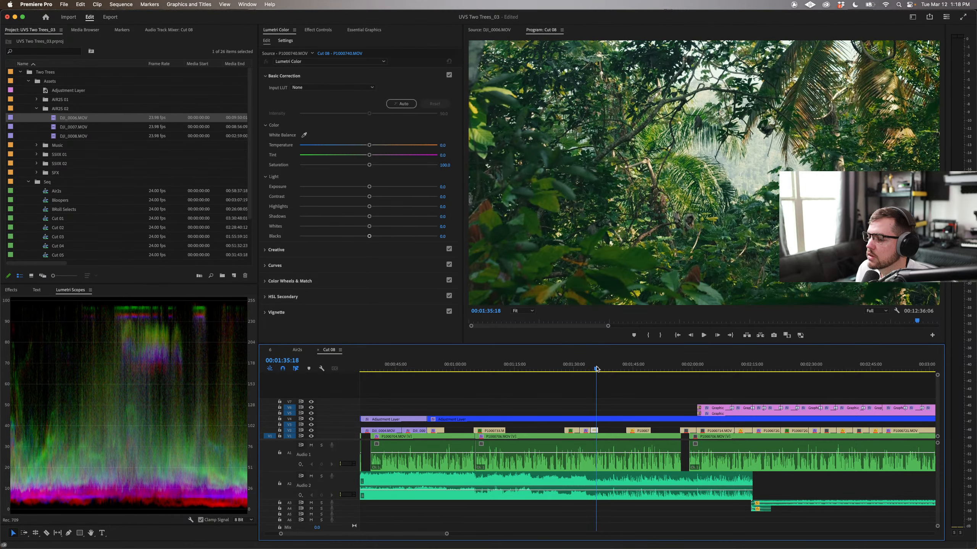
left_click(585, 431)
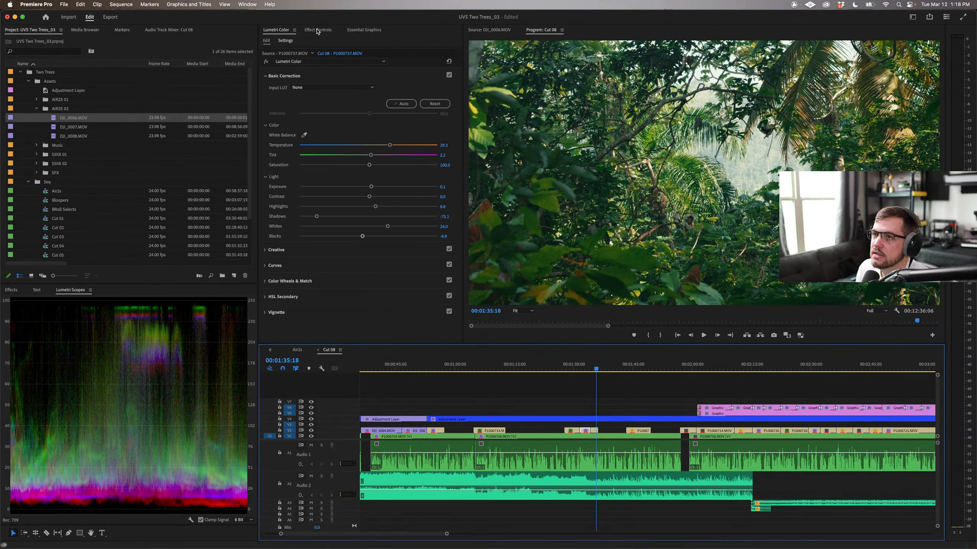
left_click(449, 76)
left_click(449, 75)
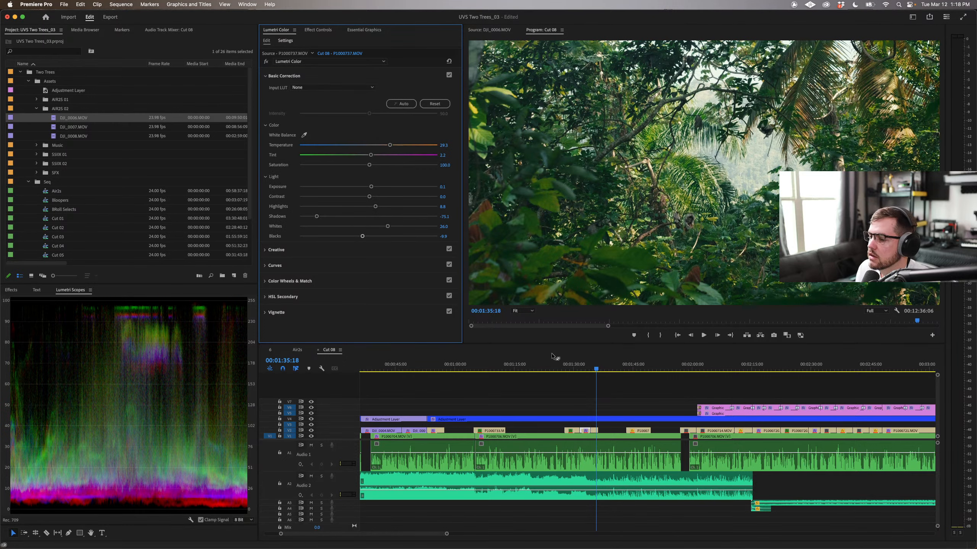
left_click(582, 370)
left_click(449, 76)
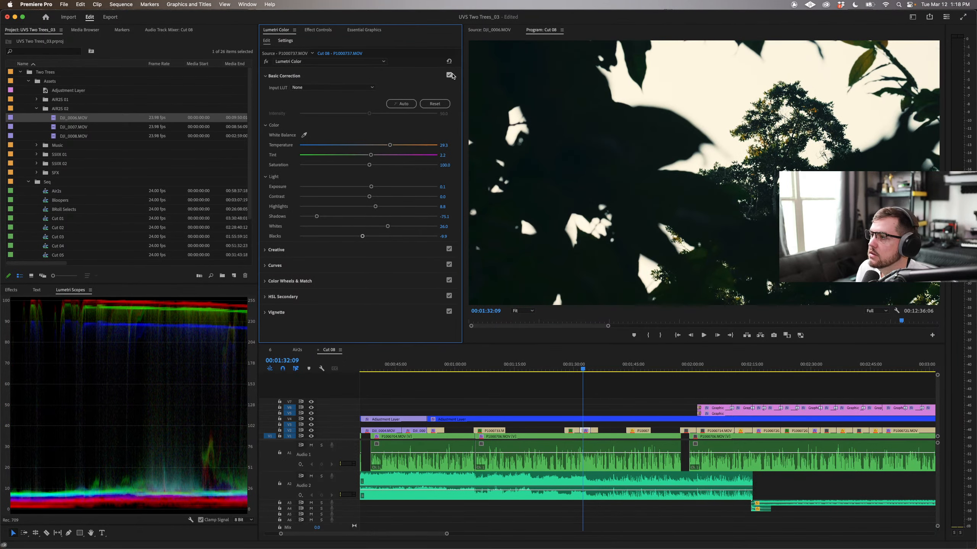
left_click(450, 75)
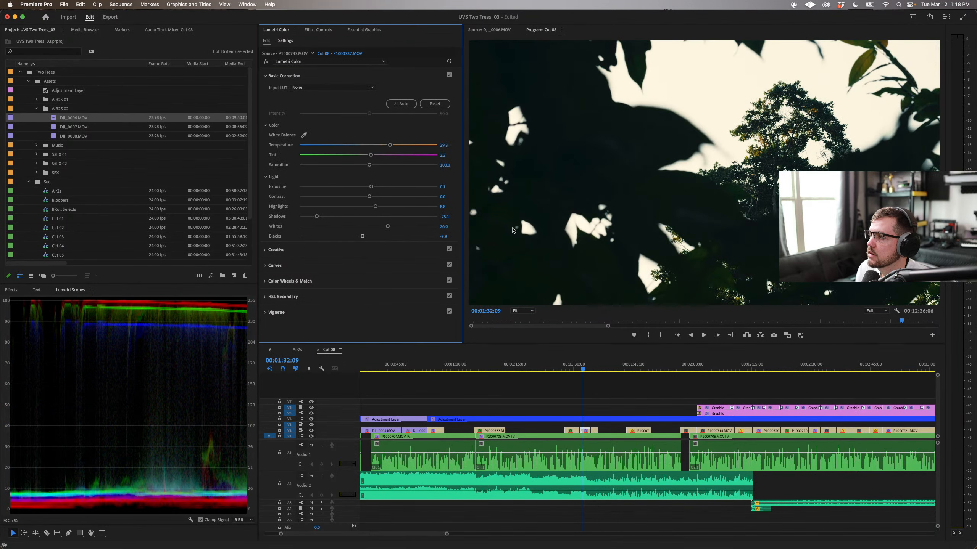
Step: Copy the Lumetri Color effect from P1000737.MOV onto the jungle clip P1000740.MOV and open its Lumetri settings
left_click(589, 370)
left_click(592, 370)
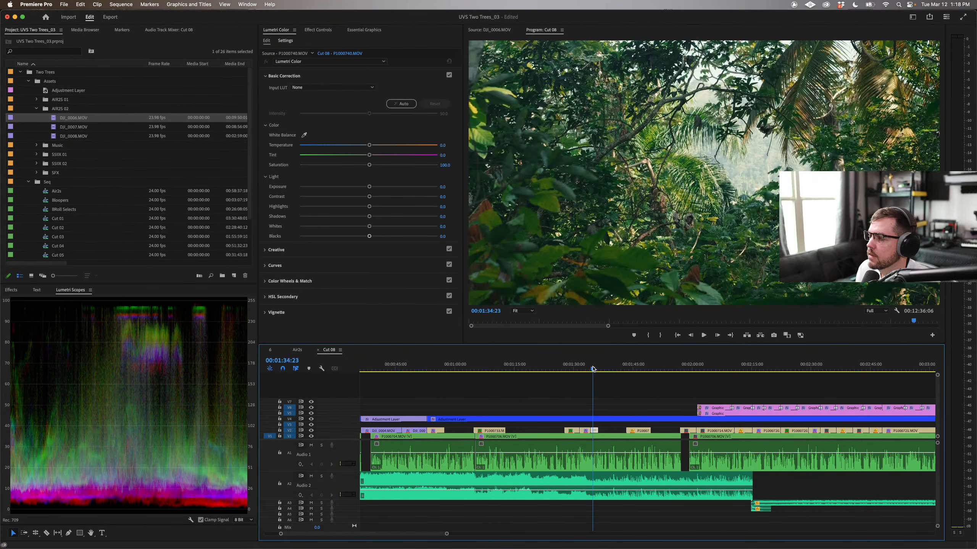
left_click(320, 30)
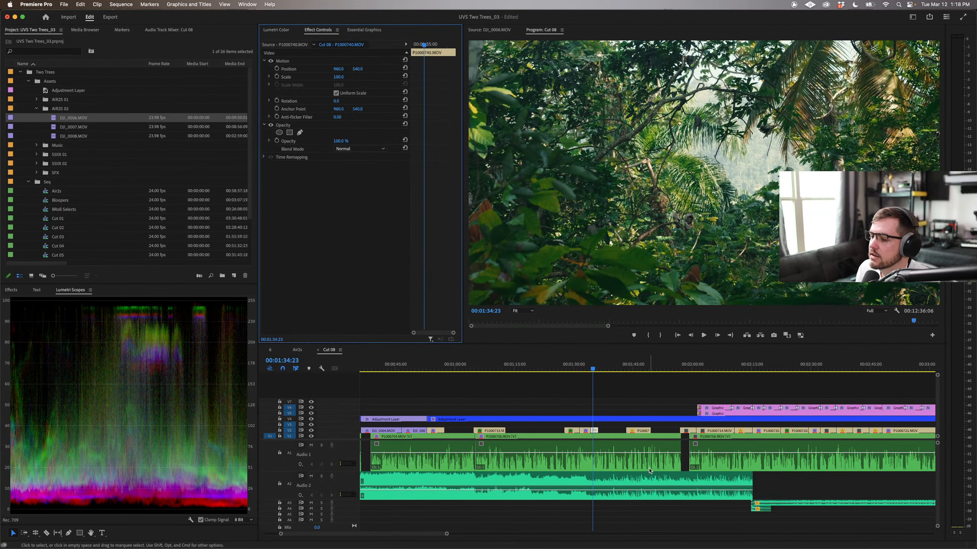
left_click(586, 429)
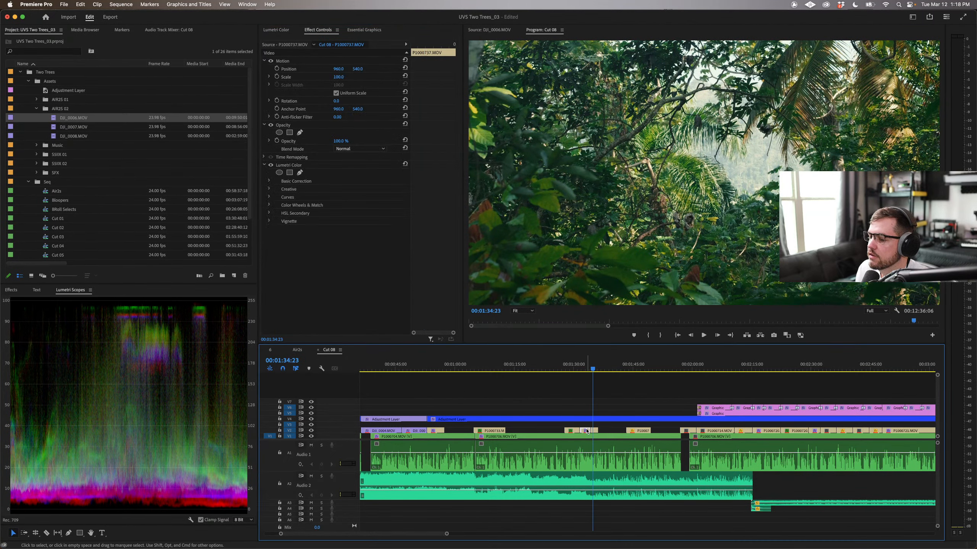
left_click(283, 165)
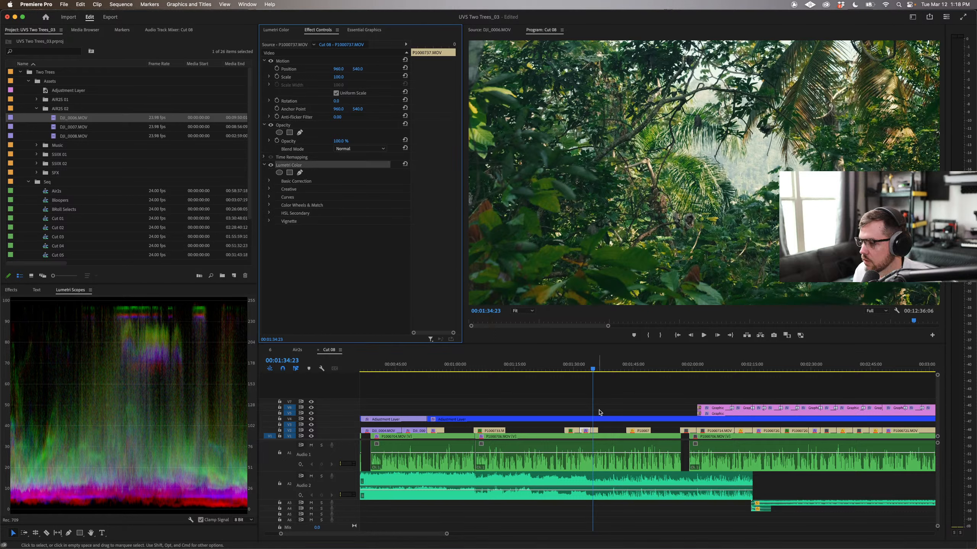
left_click(594, 431)
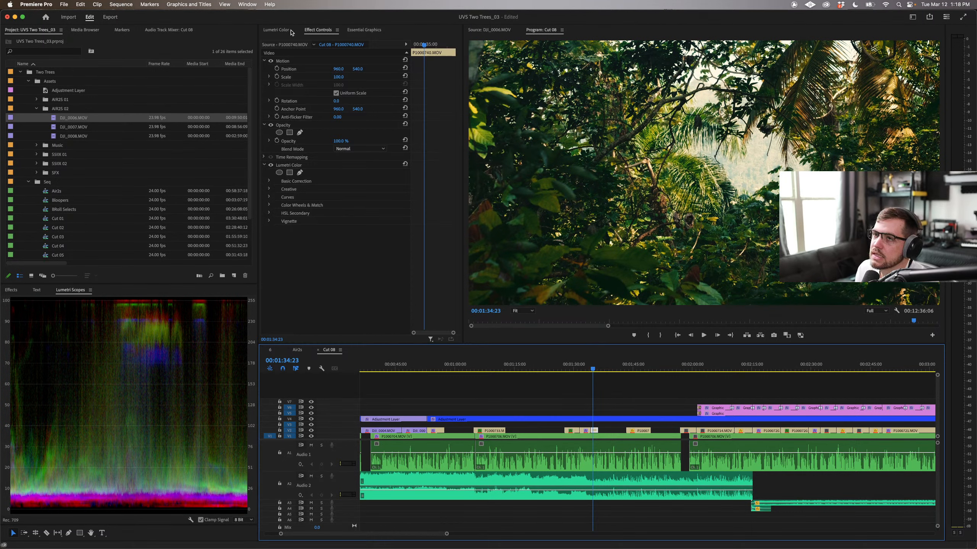
left_click(277, 30)
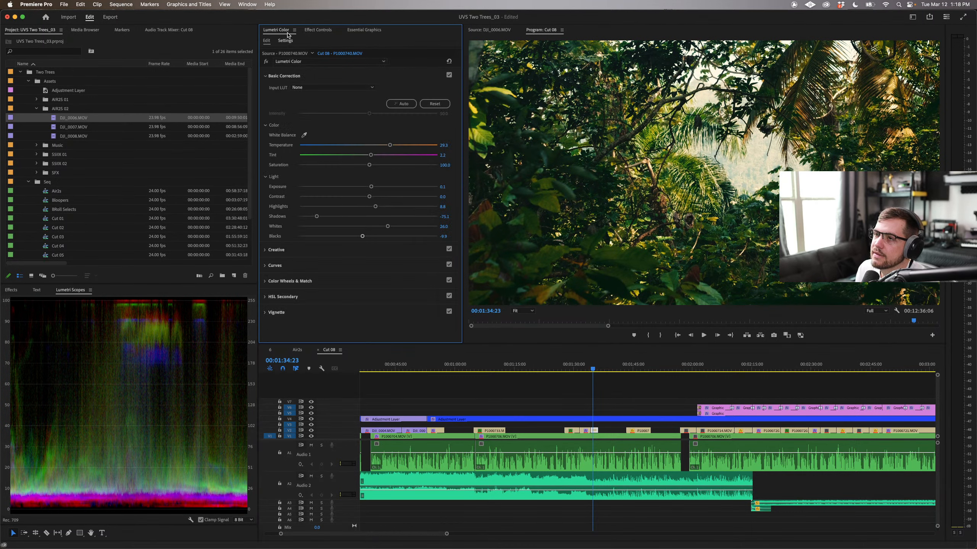
Step: Check P1000740.MOV with Basic Correction off and on, and set its temperature to 17.1, exposure to -0.1 and whites to 19.3
left_click(449, 76)
left_click(449, 76)
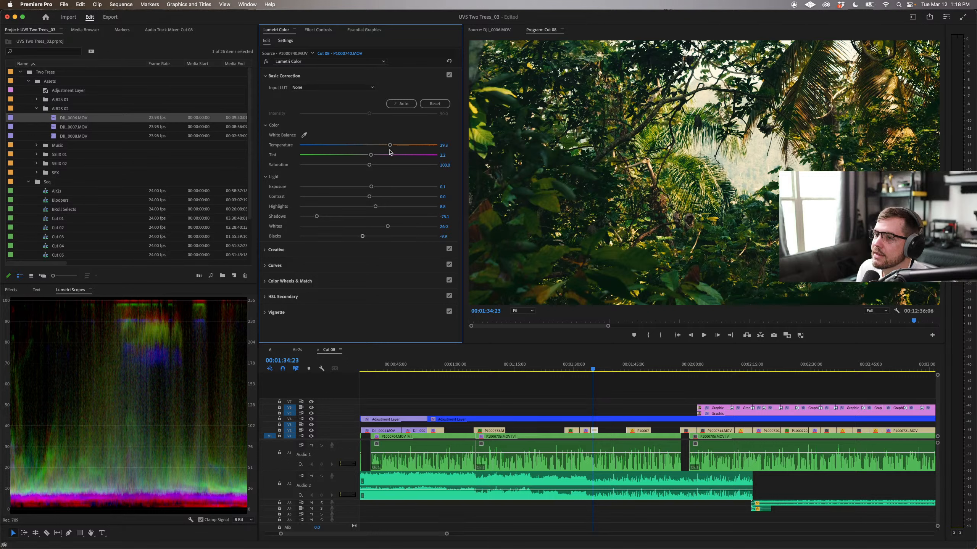
left_click_drag(390, 145, 380, 148)
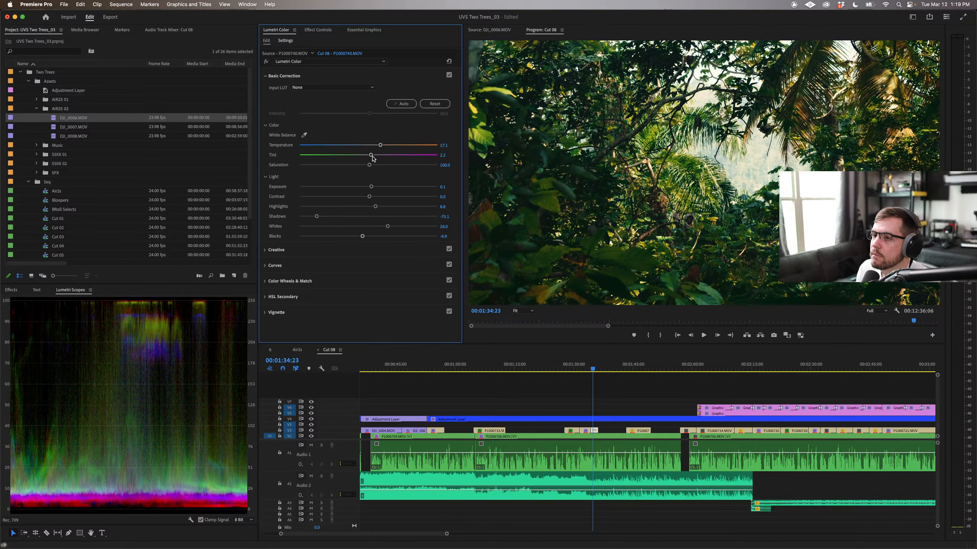
left_click_drag(372, 186, 368, 188)
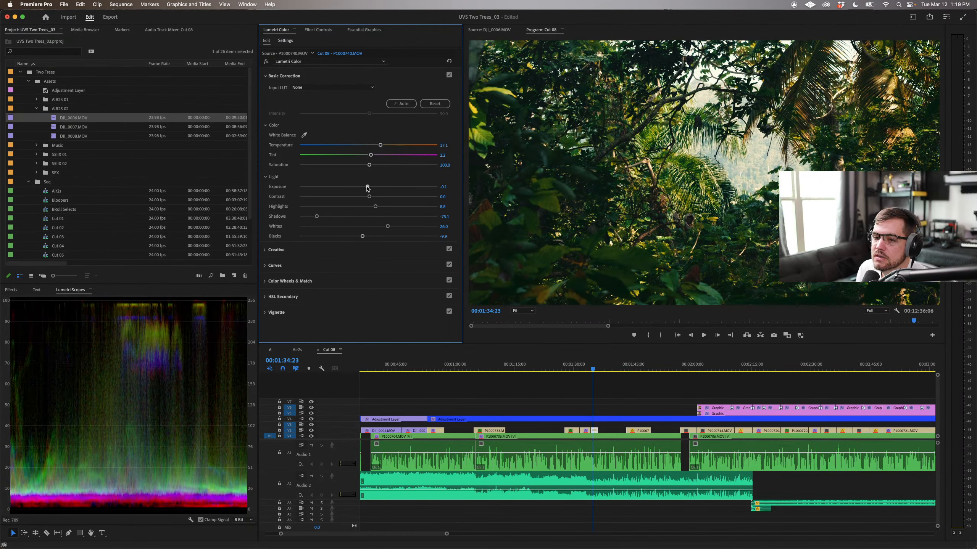
mouse_move(387, 226)
left_mouse_down()
mouse_move(362, 227)
mouse_move(382, 226)
left_mouse_up()
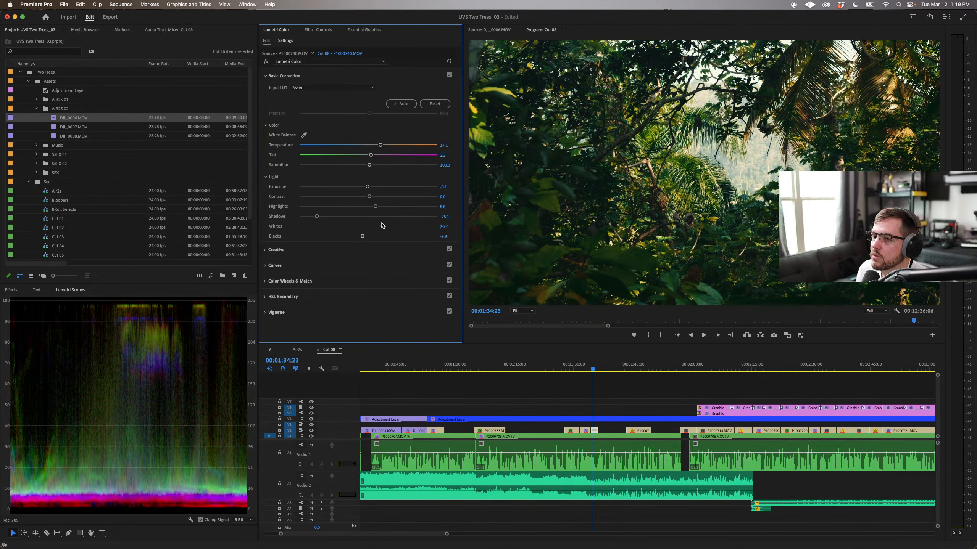
Step: Refine P1000740.MOV's light settings to shadows -74.0, whites 12.2, exposure 0.1 and blacks -3.3
left_click_drag(319, 218, 438, 218)
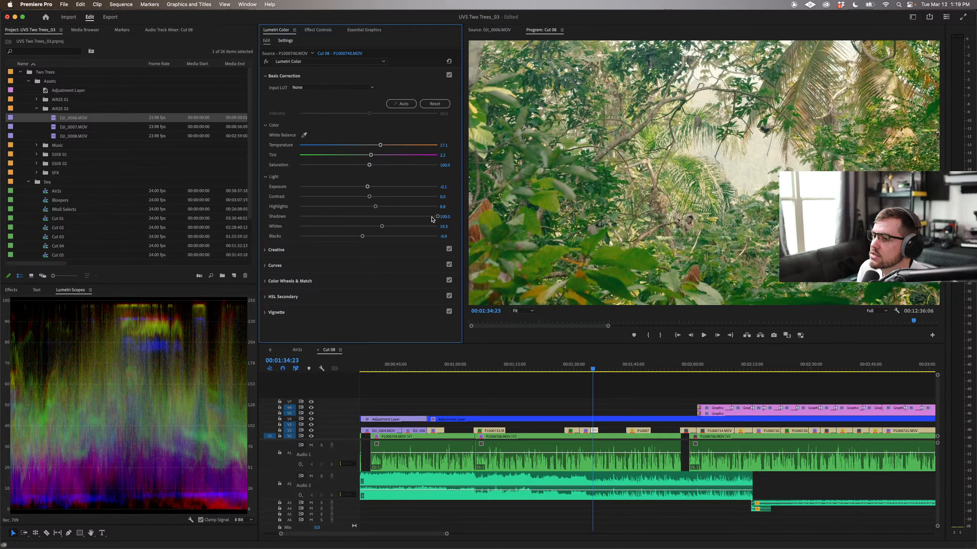
left_click_drag(437, 216, 311, 216)
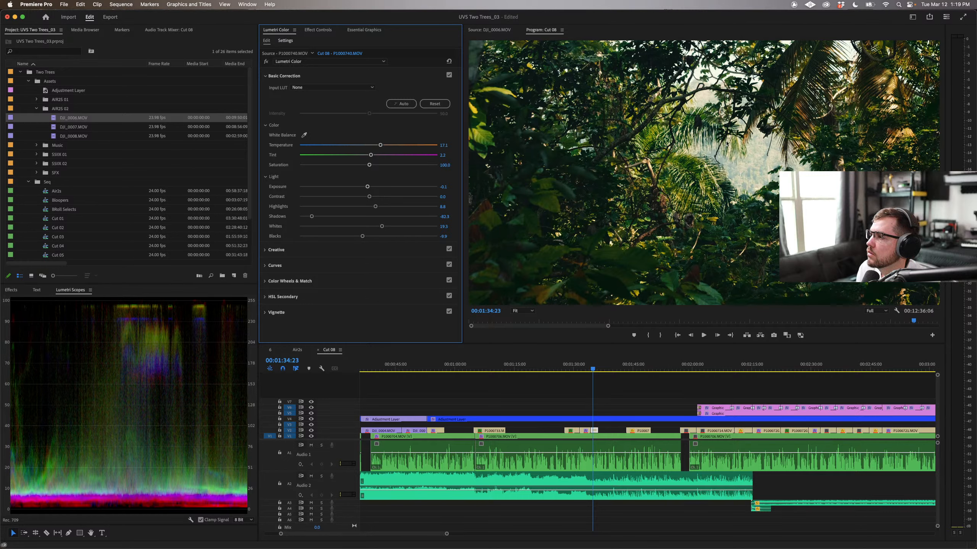
left_click_drag(382, 227, 376, 229)
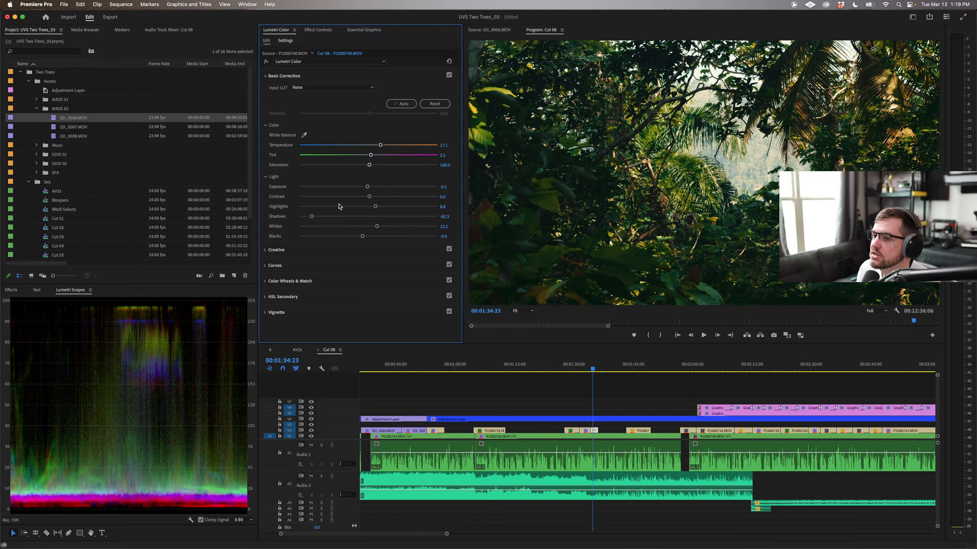
left_click_drag(312, 216, 317, 218)
left_click_drag(367, 188, 371, 188)
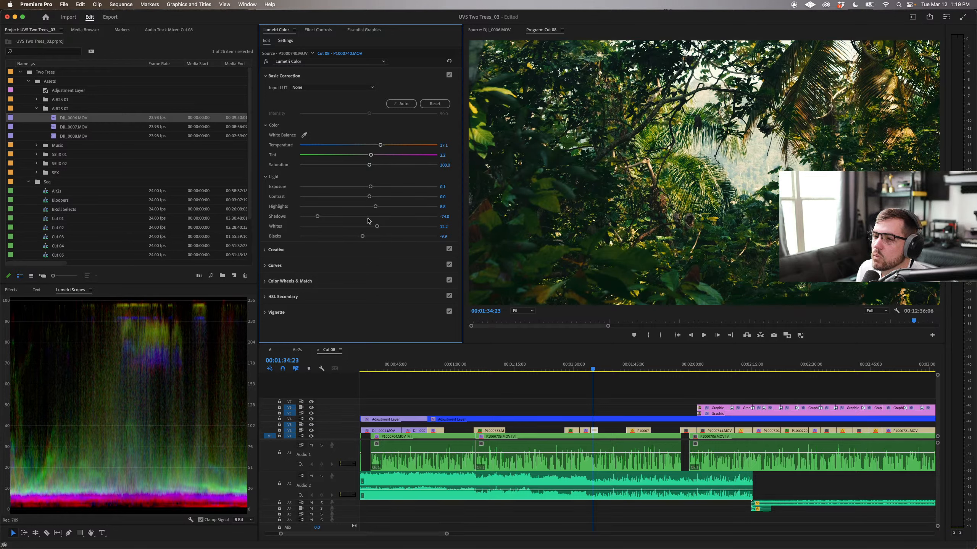
left_click_drag(361, 237, 366, 237)
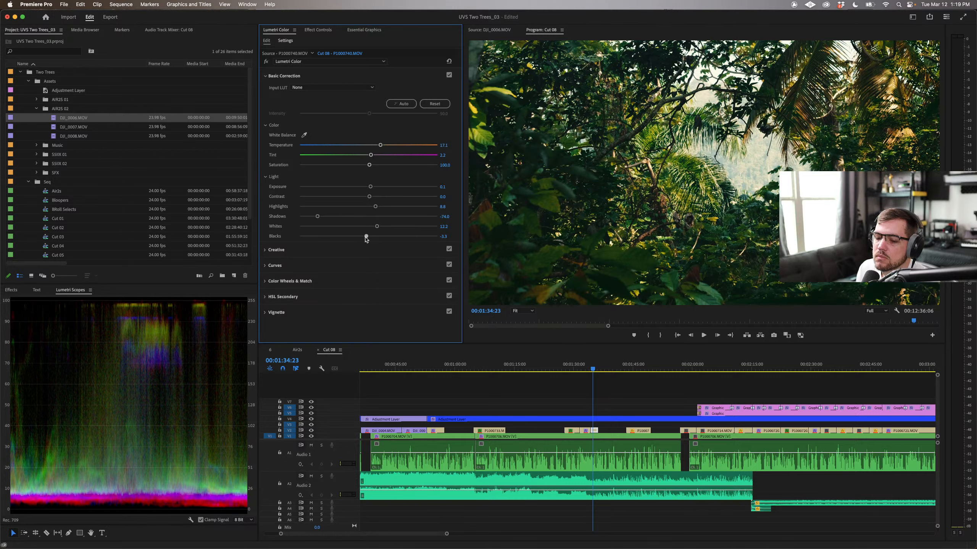
Step: Compare the jungle clip P1000740.MOV side by side with the presenter reference frame at 00:01:41:14
left_click(787, 335)
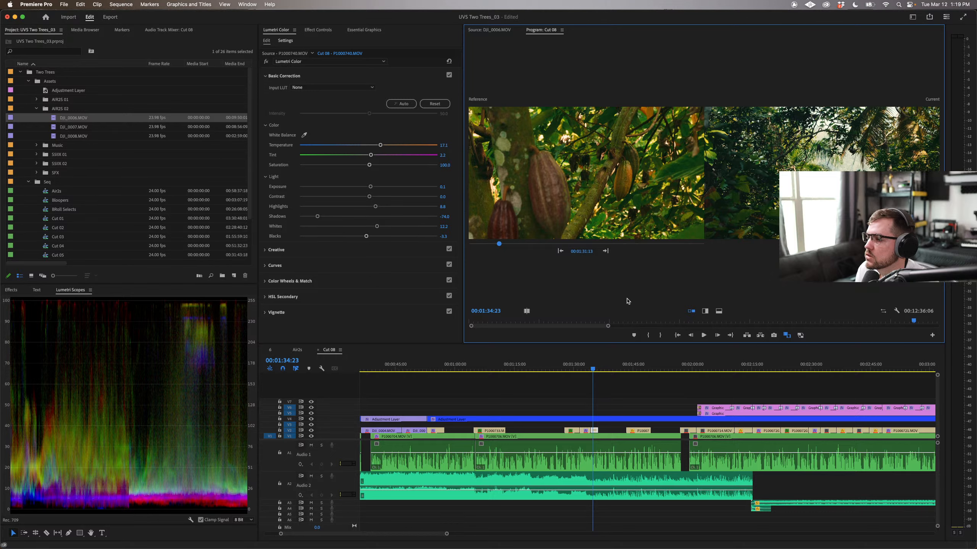
left_click_drag(498, 244, 502, 244)
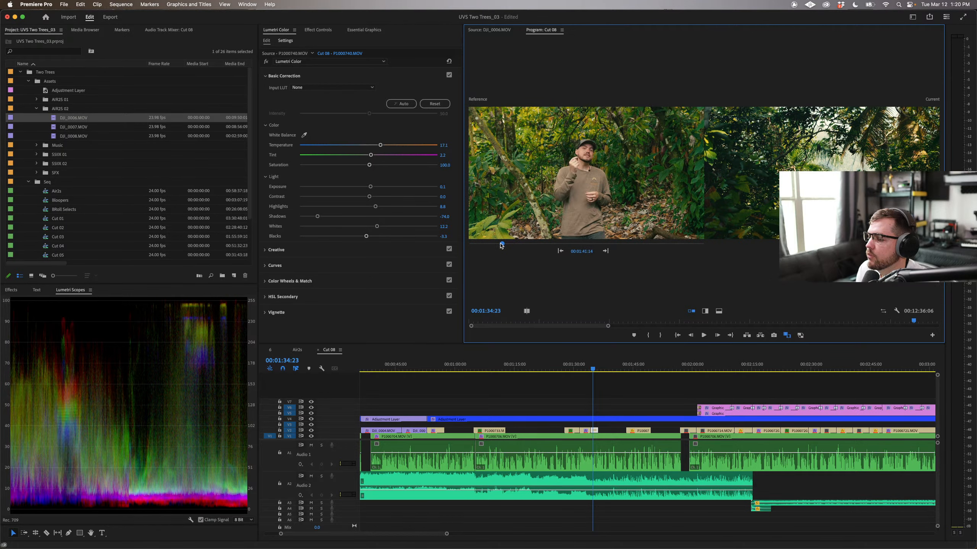
left_click(592, 439)
left_click(631, 407)
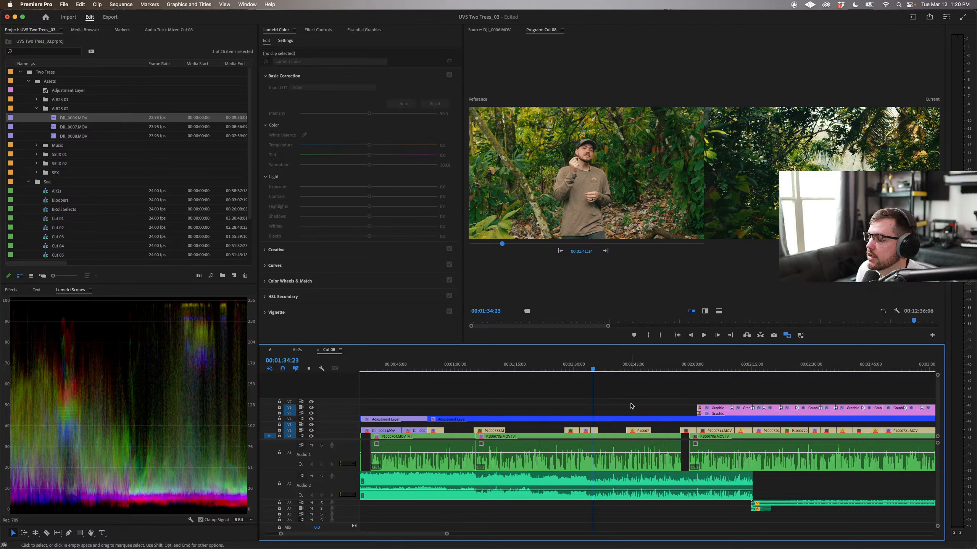
left_click(593, 370)
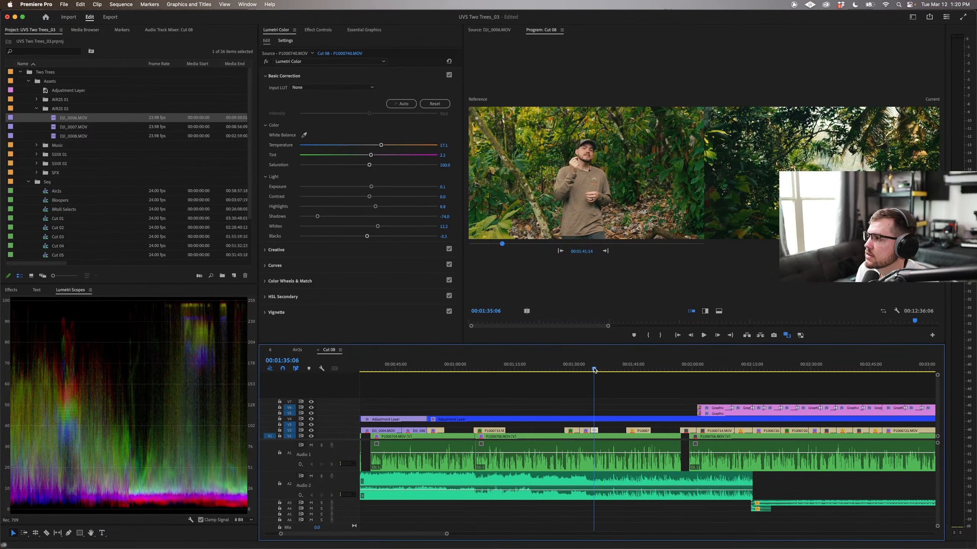
Step: Set P1000727.MOV's exposure to 0.8, highlights to 51.9 and shadows to -6.6, and return to the single-frame view on the presenter clip
left_click_drag(593, 371, 572, 370)
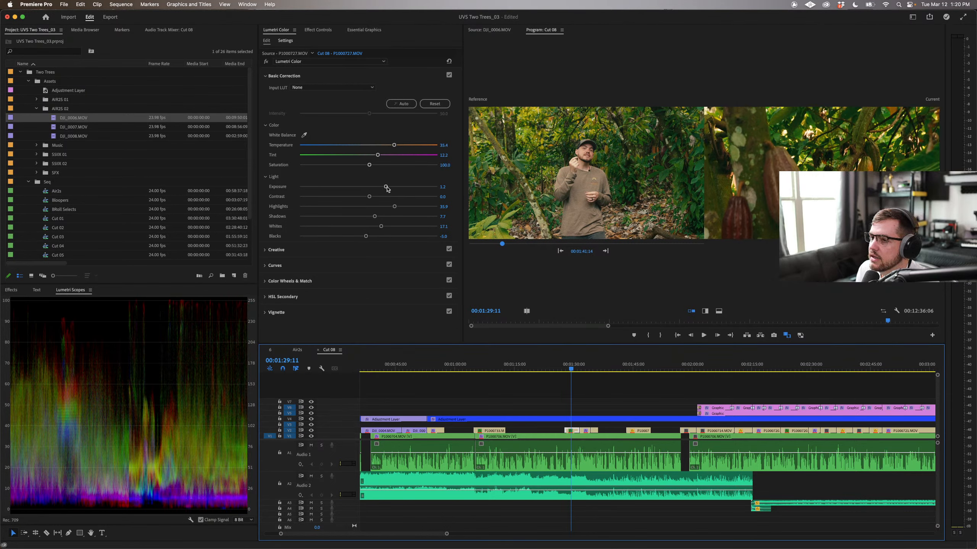
left_click_drag(387, 187, 404, 208)
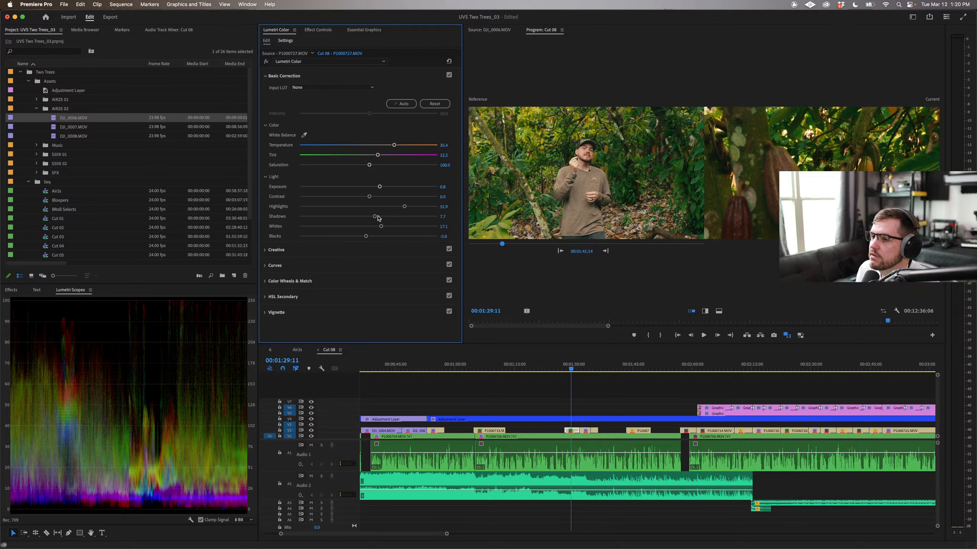
mouse_move(375, 217)
left_mouse_down()
mouse_move(348, 217)
mouse_move(361, 217)
left_mouse_up()
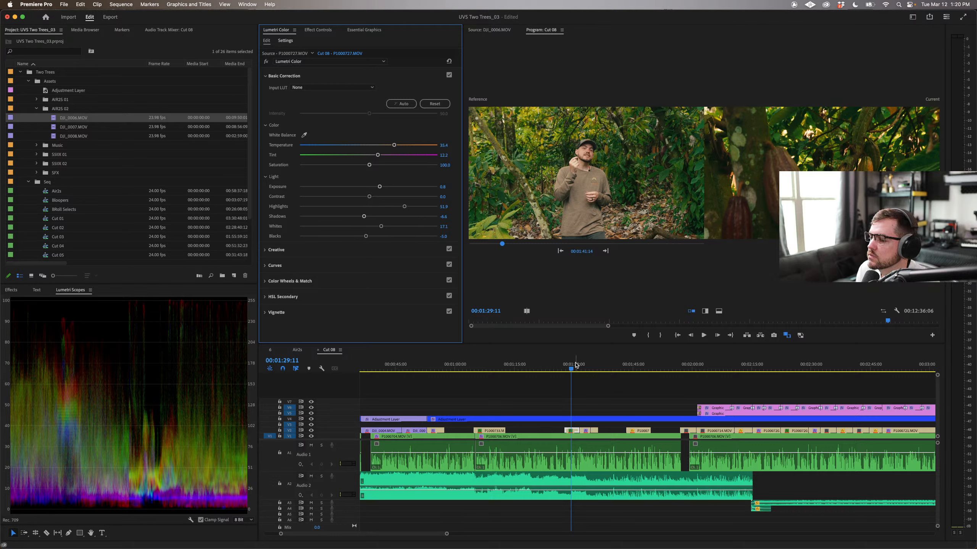
left_click_drag(572, 368, 609, 368)
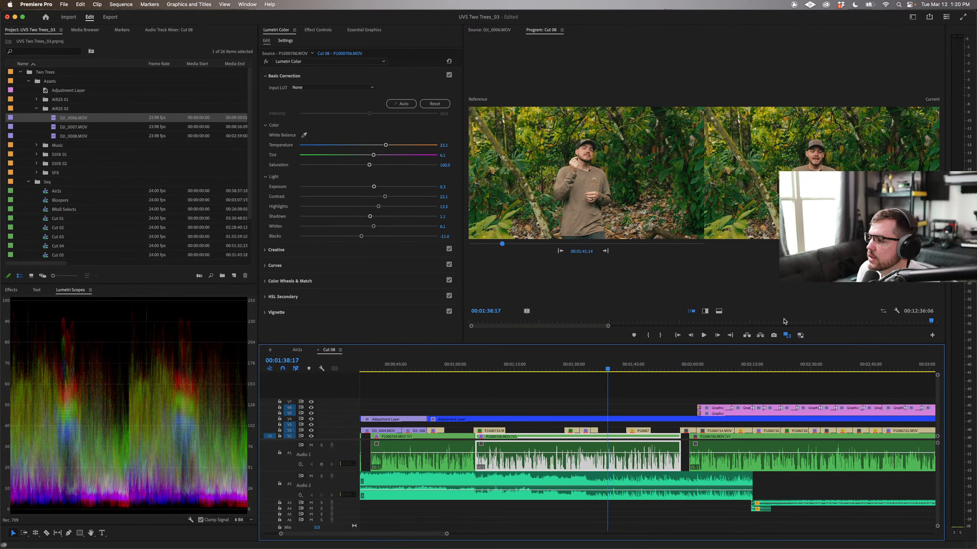
left_click(787, 335)
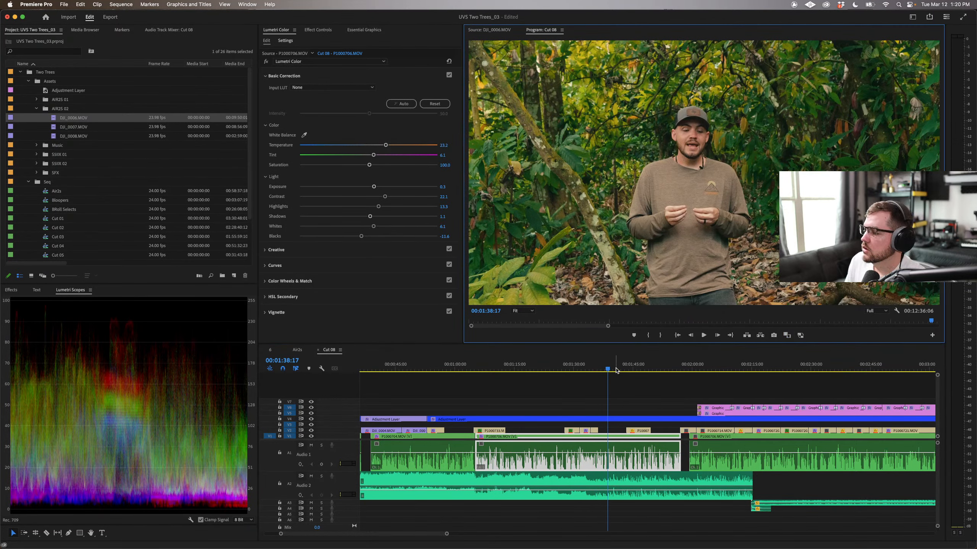
Step: Go to the tree trunk clip P1000726.MOV at 00:01:45:02 and set its blacks to -6.1
left_click_drag(608, 369, 637, 369)
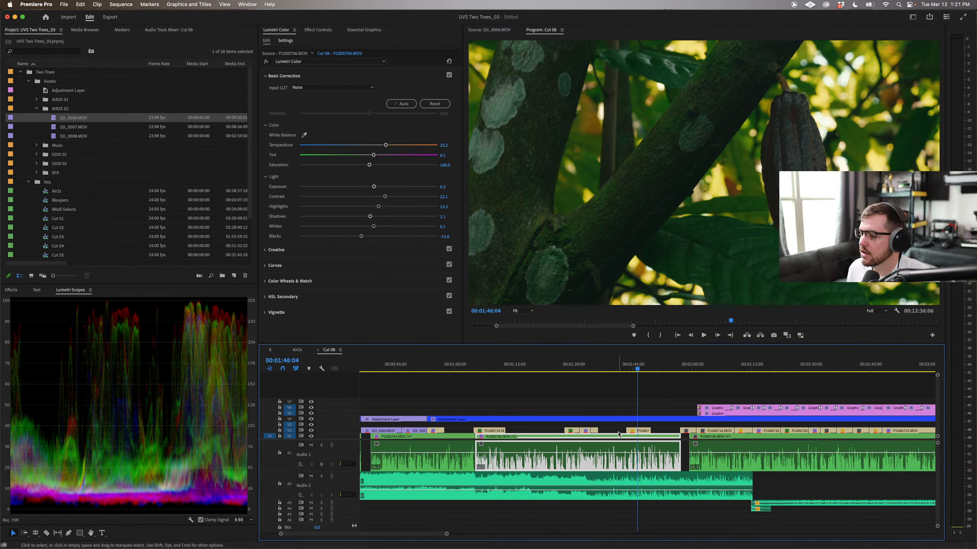
mouse_move(628, 365)
left_mouse_down()
mouse_move(616, 365)
mouse_move(634, 365)
left_mouse_up()
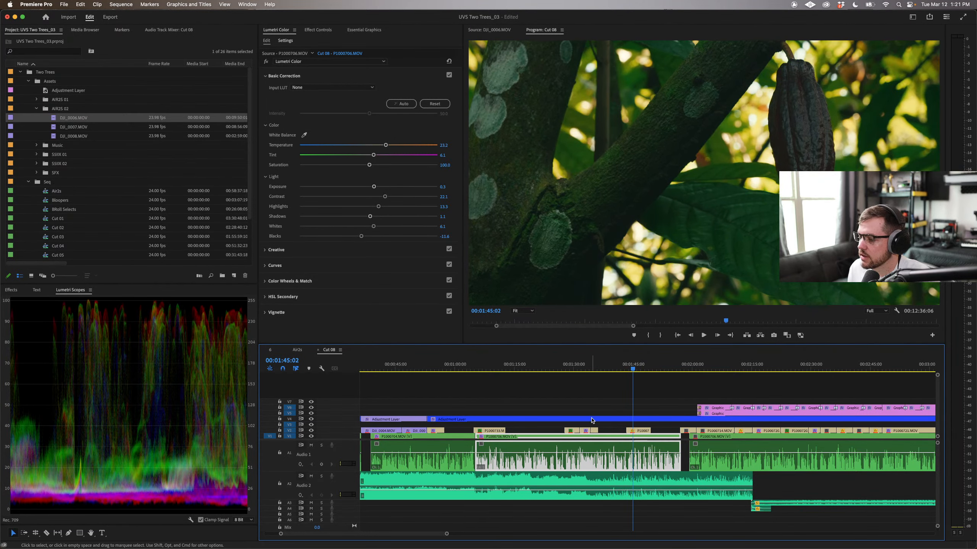
left_click(641, 432)
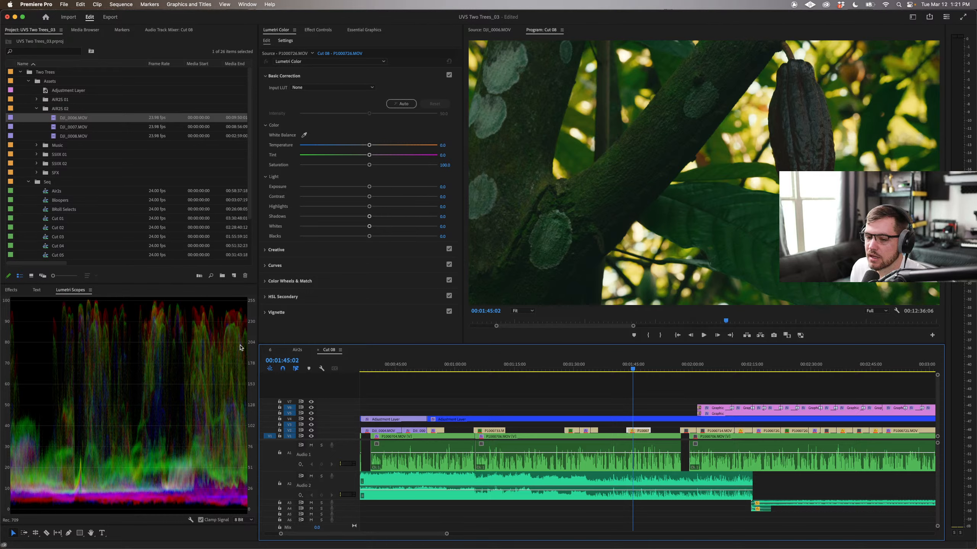
left_click_drag(369, 236, 365, 237)
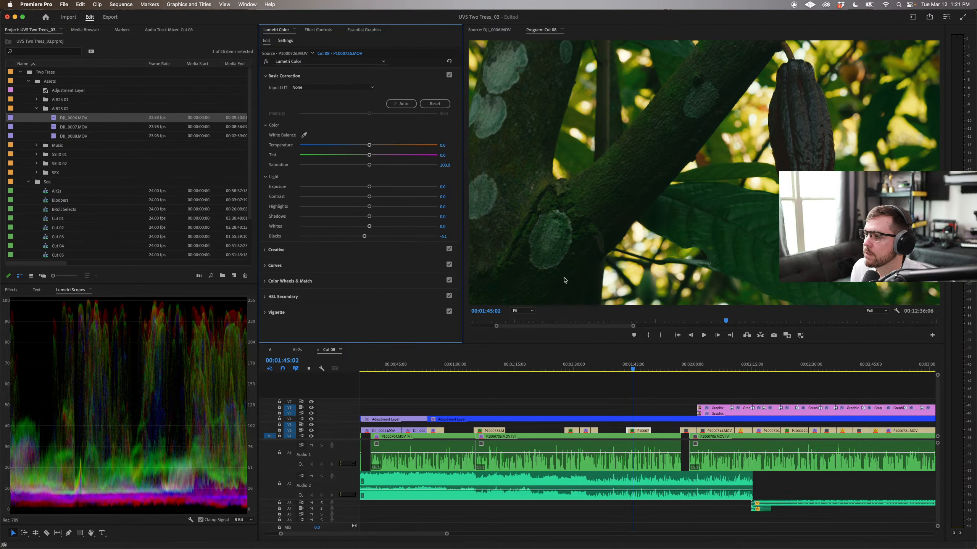
Step: Compare P1000726.MOV side by side with the presenter reference and set its temperature to 13.3 and tint to 8.3
left_click(787, 335)
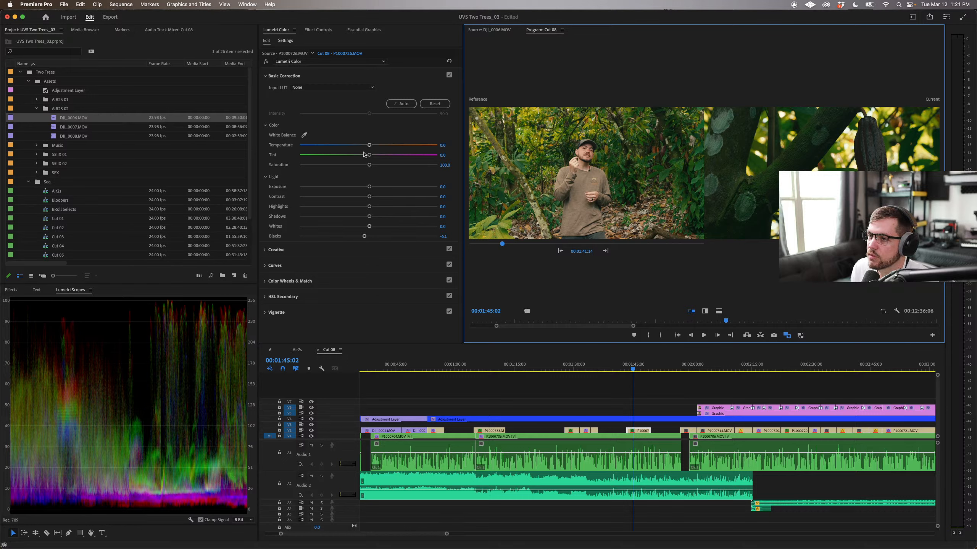
mouse_move(369, 145)
left_mouse_down()
mouse_move(385, 146)
mouse_move(348, 155)
mouse_move(375, 155)
left_mouse_up()
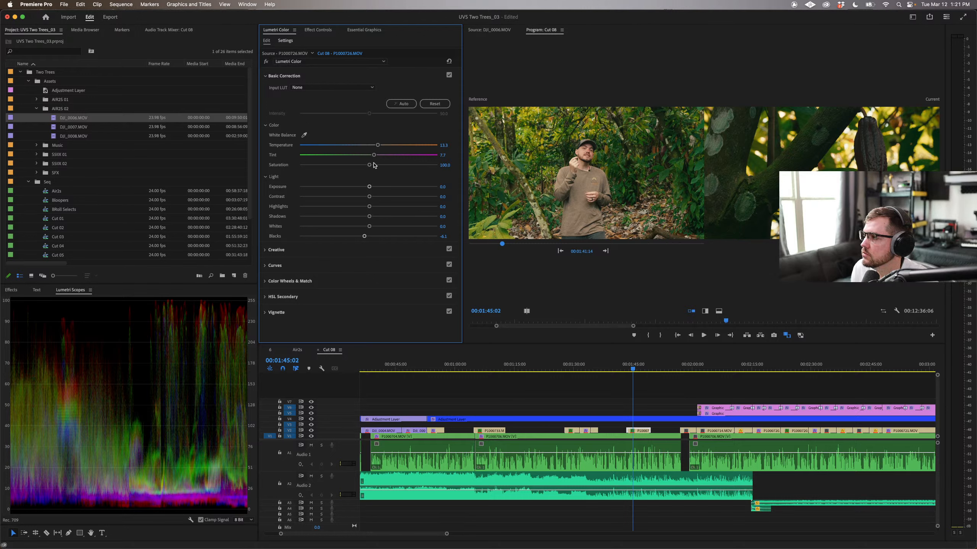
left_click_drag(373, 155, 374, 155)
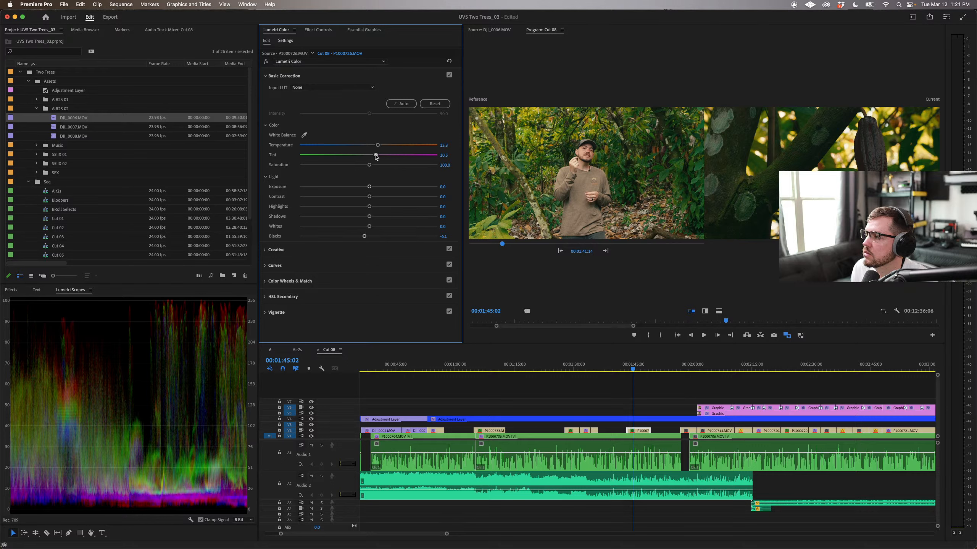
left_click_drag(373, 156, 374, 156)
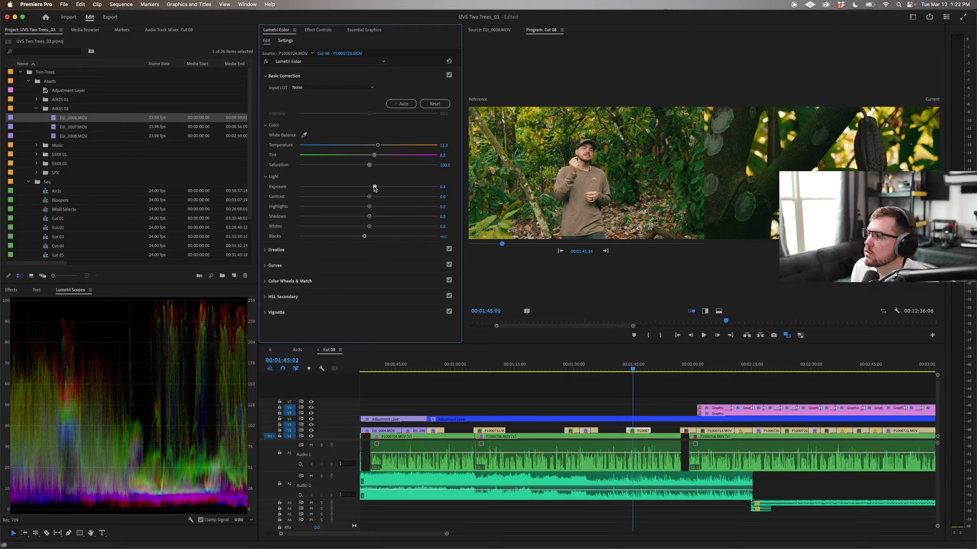
Step: Set P1000726.MOV's exposure to 0.3, highlights to -28.7, shadows to 11.6 and whites to 4.4
left_click_drag(369, 187, 373, 187)
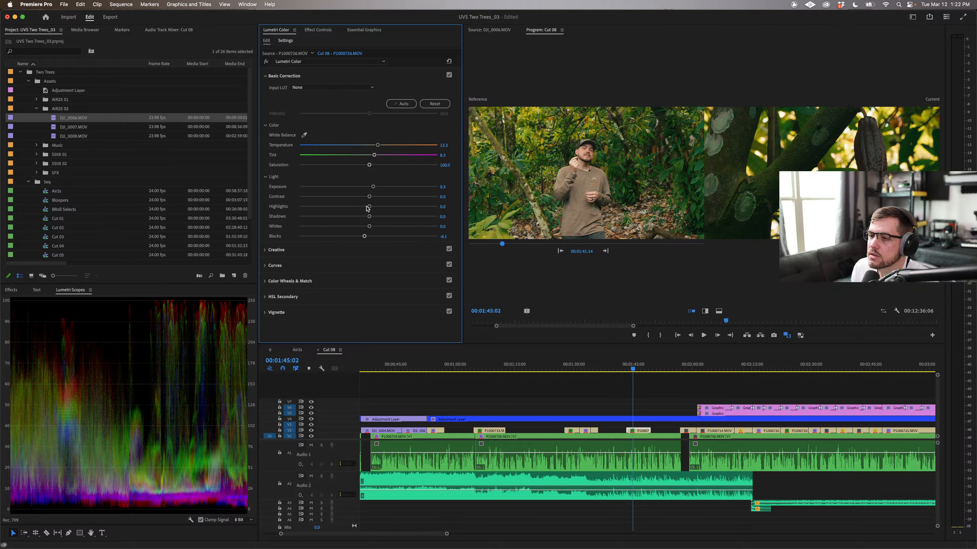
mouse_move(367, 208)
left_mouse_down()
mouse_move(331, 207)
mouse_move(383, 208)
mouse_move(349, 206)
mouse_move(386, 217)
mouse_move(349, 217)
mouse_move(375, 217)
left_mouse_up()
mouse_move(372, 216)
left_mouse_down()
mouse_move(385, 217)
mouse_move(347, 227)
mouse_move(402, 228)
mouse_move(372, 227)
left_mouse_up()
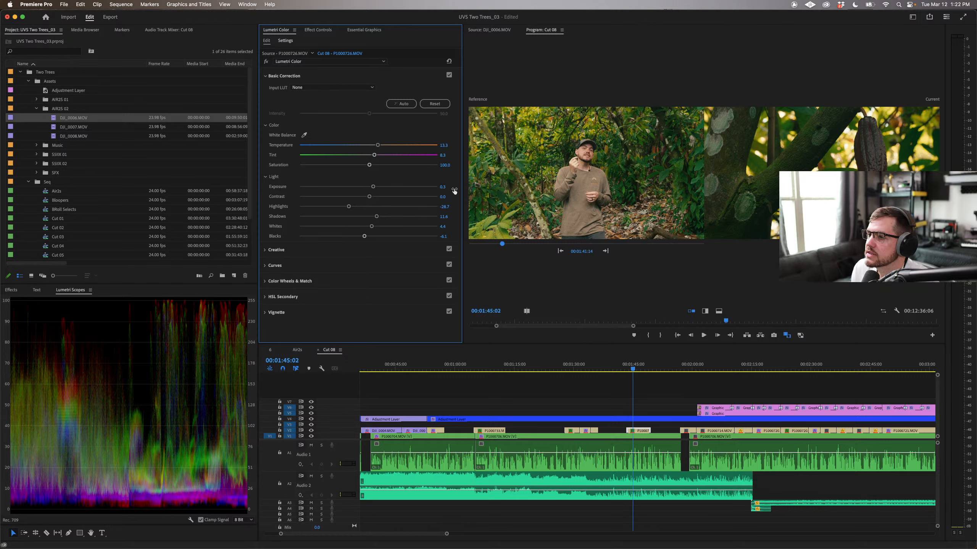
Step: Warm P1000726.MOV's temperature to 18.8 and check its Basic Correction off and on, in the comparison and single-frame views
left_click(448, 75)
left_click(449, 76)
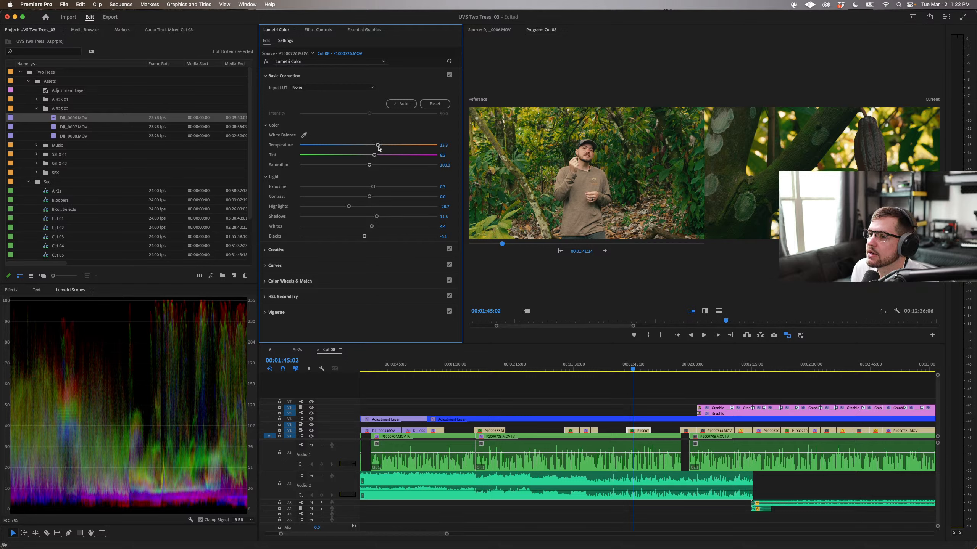
left_click_drag(378, 145, 381, 147)
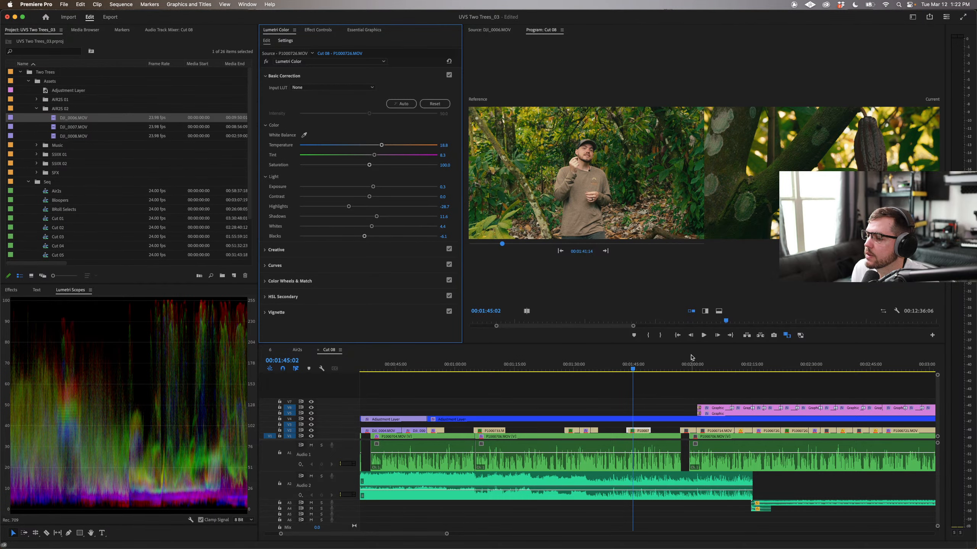
left_click(787, 335)
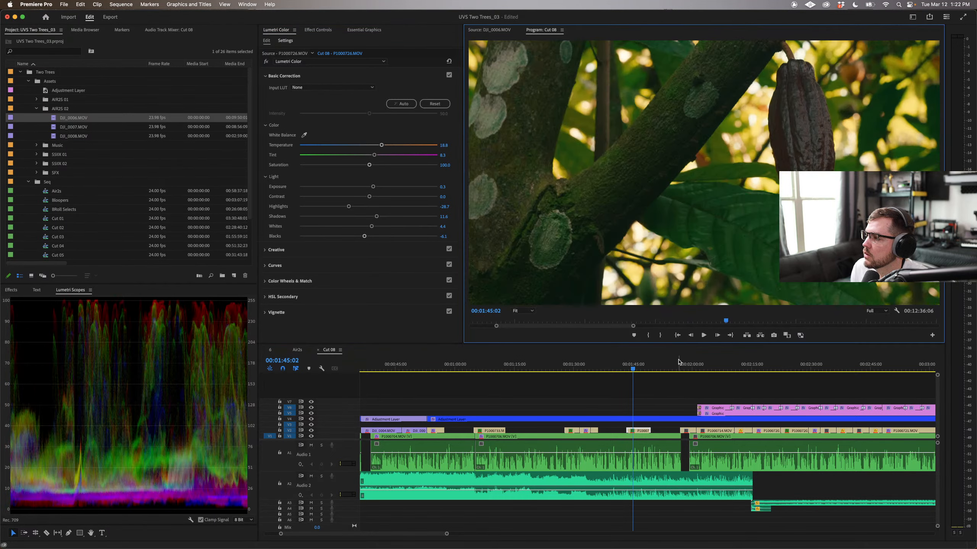
left_click(449, 74)
left_click(449, 75)
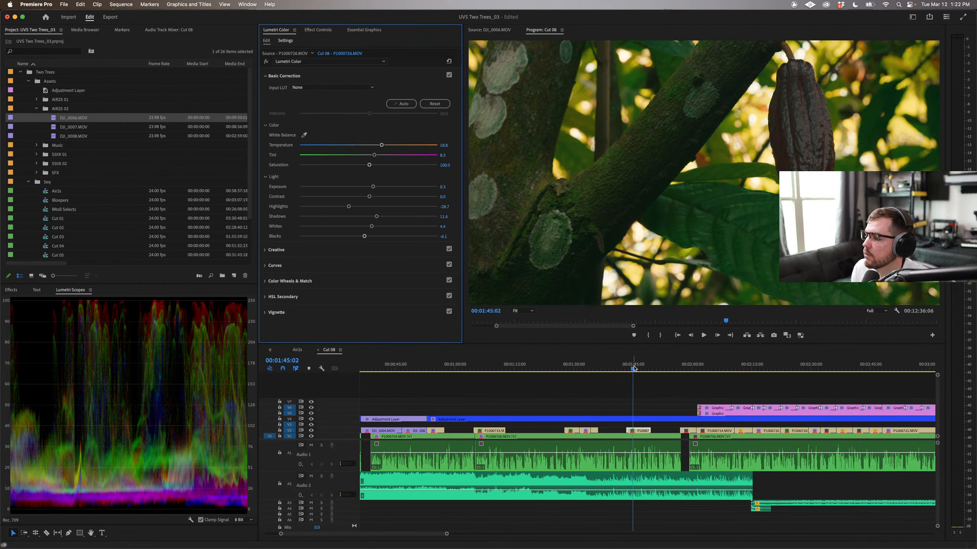
Step: Review P1000726.MOV and the following presenter shot, and go to the cocoa pod clip P1000719.MOV at 00:01:58:00
mouse_move(635, 366)
left_mouse_down()
mouse_move(615, 366)
mouse_move(654, 369)
mouse_move(636, 369)
left_mouse_up()
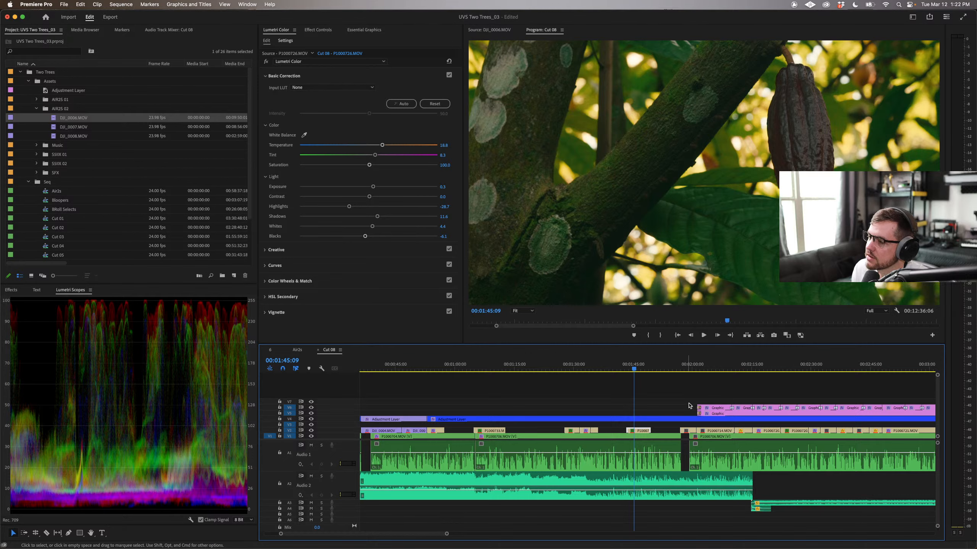
left_click_drag(648, 369, 653, 370)
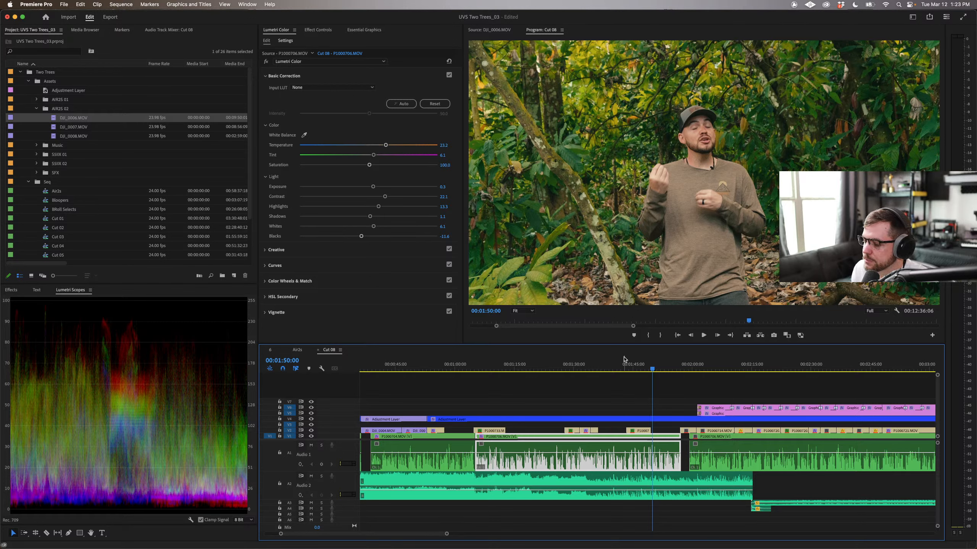
left_click_drag(651, 369, 684, 369)
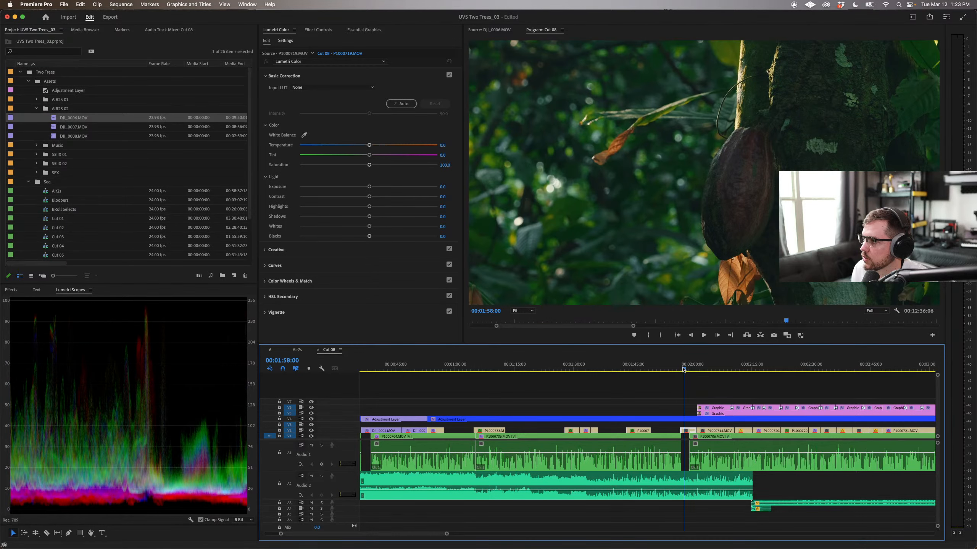
Step: Copy the Lumetri Color effect from P1000733.MOV at 00:01:11:13 and paste it onto the cocoa pod clip P1000719.MOV
scroll(639, 379, "right", 5)
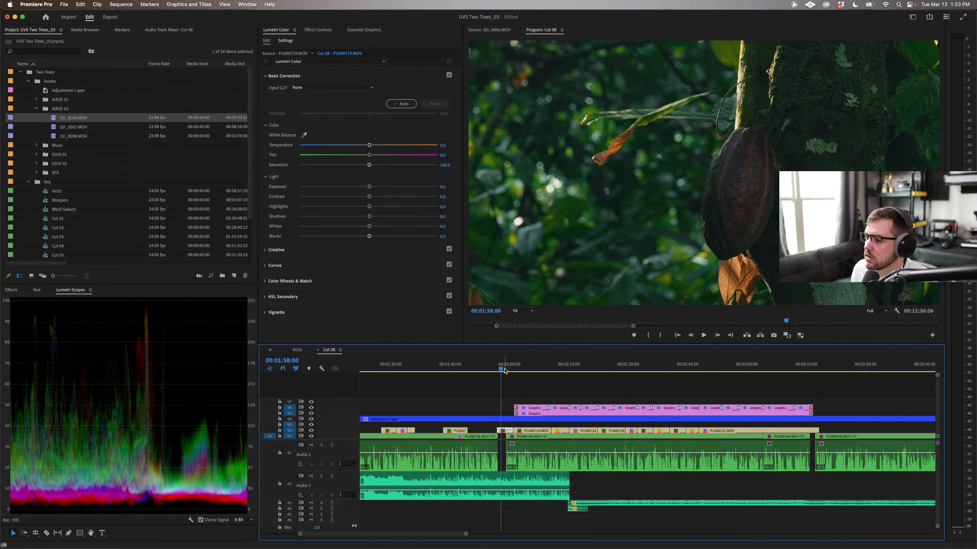
left_click_drag(502, 368, 478, 369)
scroll(482, 368, "left", 5)
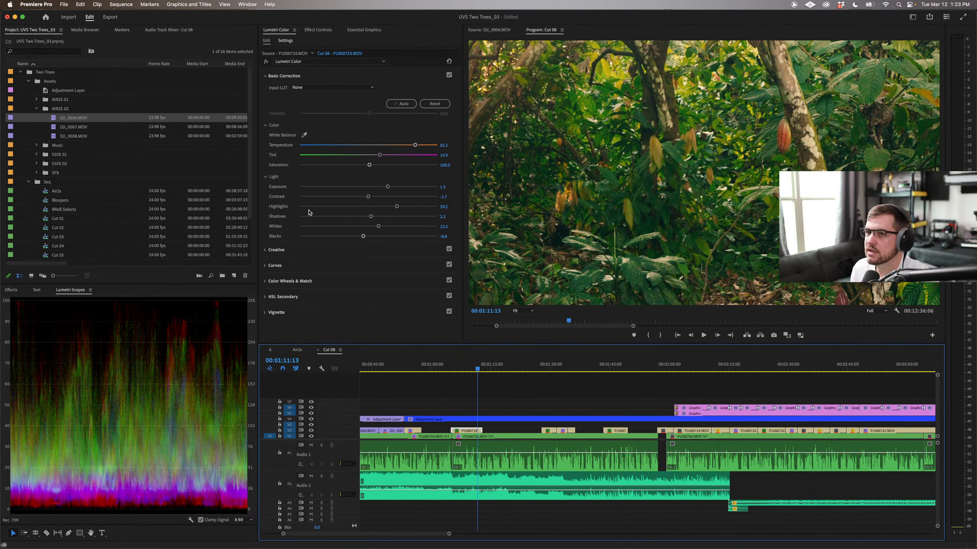
left_click(320, 31)
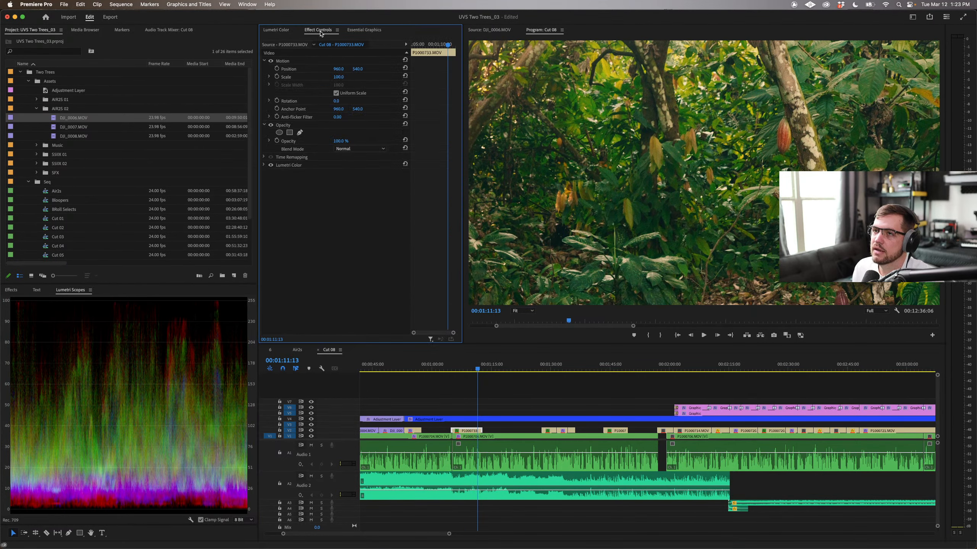
left_click(289, 166)
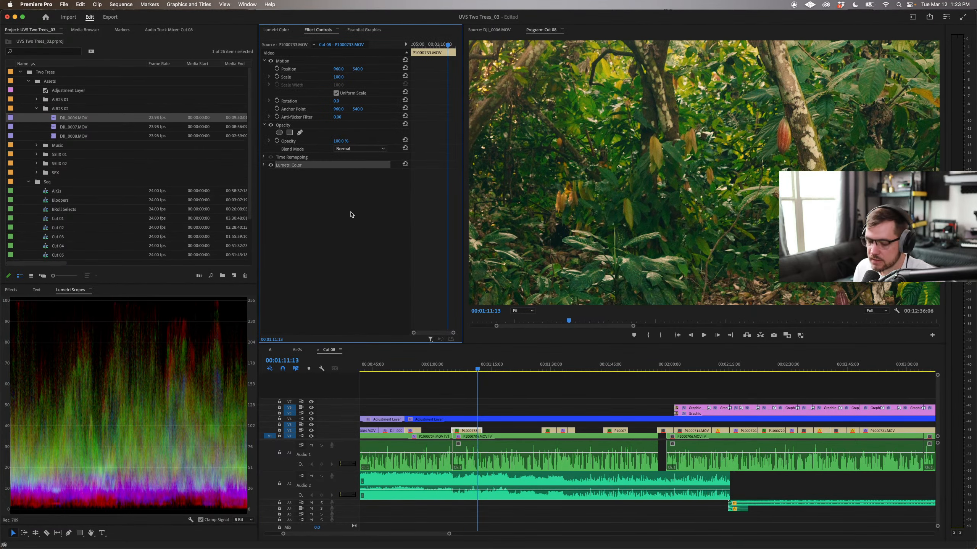
left_click(662, 368)
key("super+v")
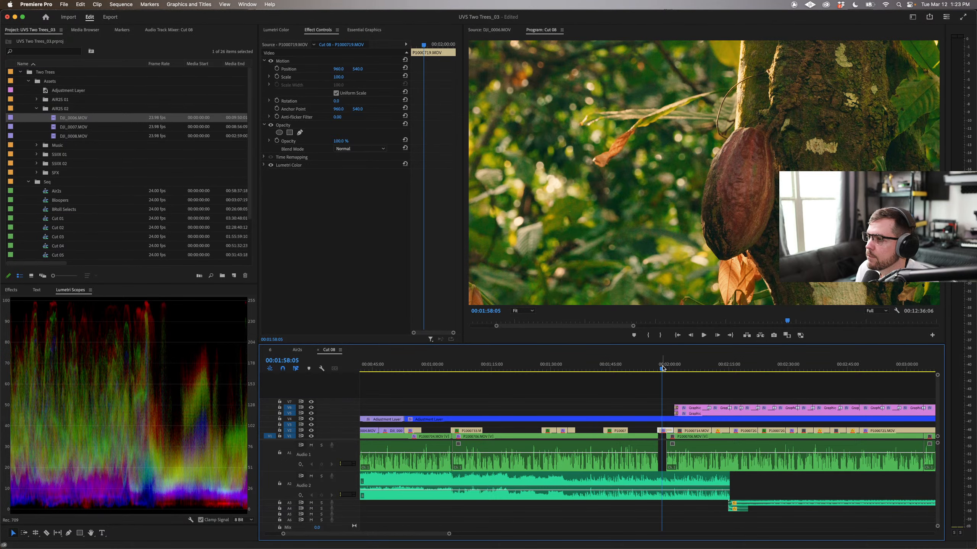
Step: Set P1000719.MOV's exposure to 0.3, temperature to 53.0, highlights to 34.3, shadows to -11.0, whites to 11.6 and blacks to -6.6, and lower its tint slightly
mouse_move(662, 369)
left_mouse_down()
mouse_move(732, 370)
mouse_move(667, 370)
left_mouse_up()
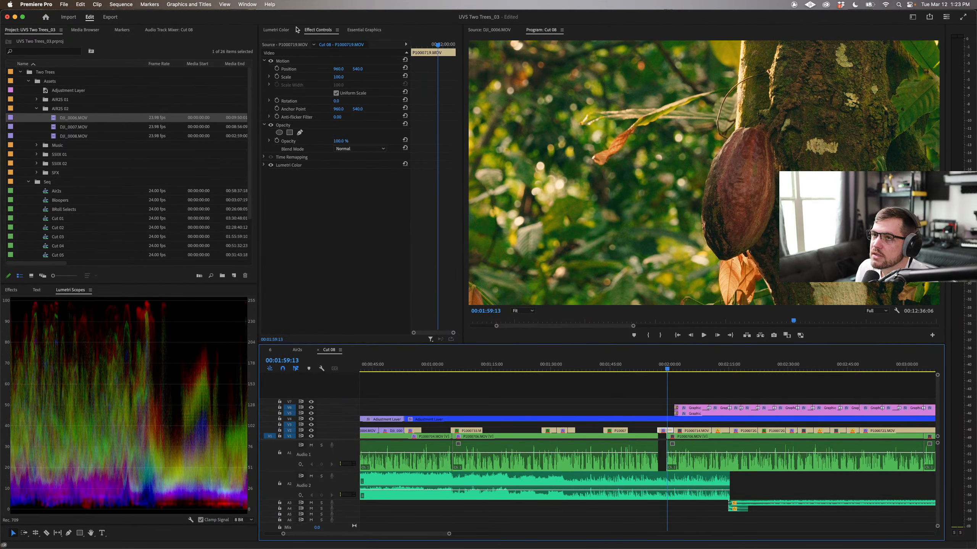
left_click(276, 30)
left_click_drag(388, 187, 371, 189)
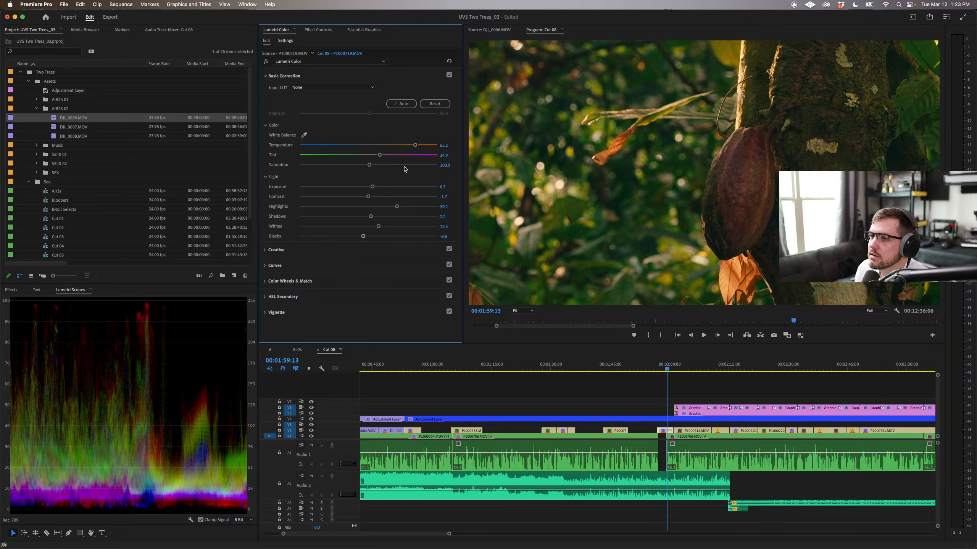
left_click_drag(415, 145, 378, 157)
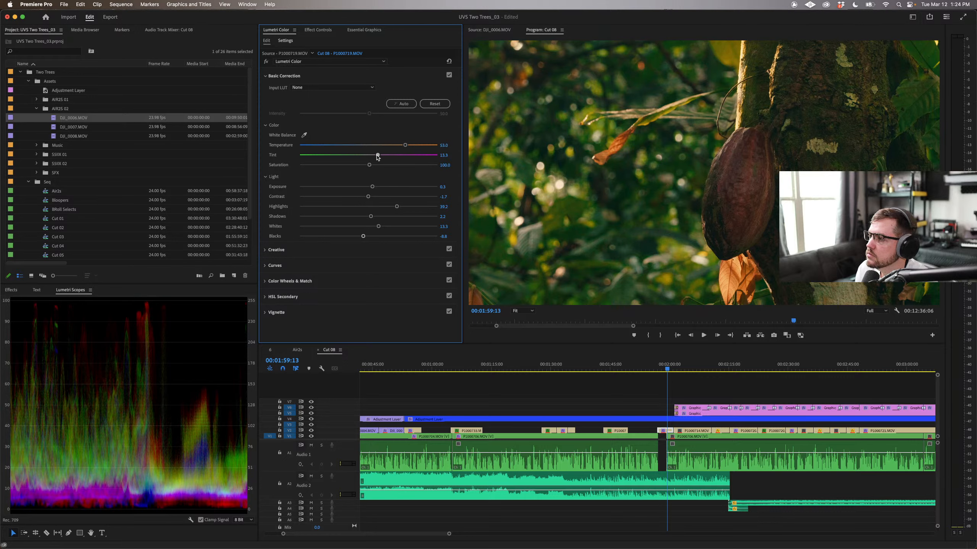
left_click_drag(394, 207, 379, 226)
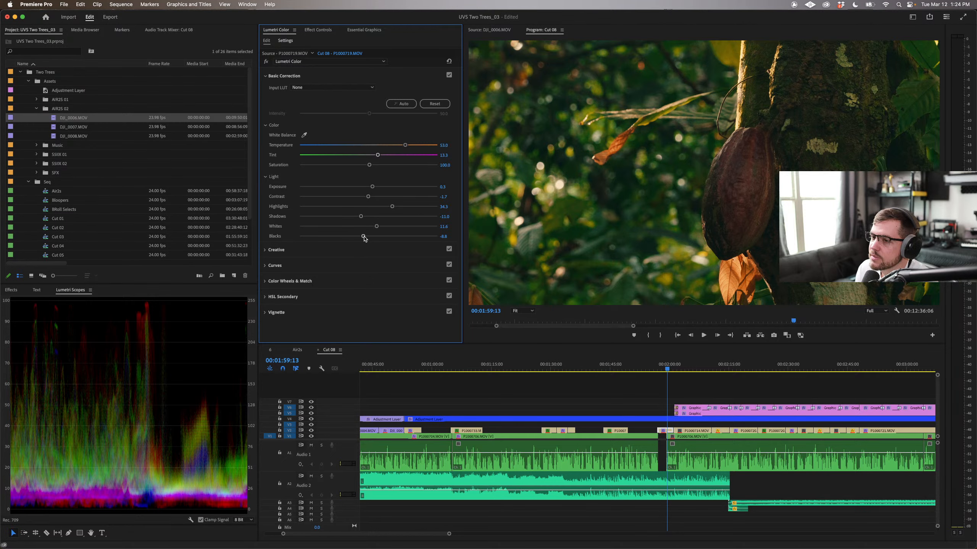
left_click_drag(363, 237, 364, 236)
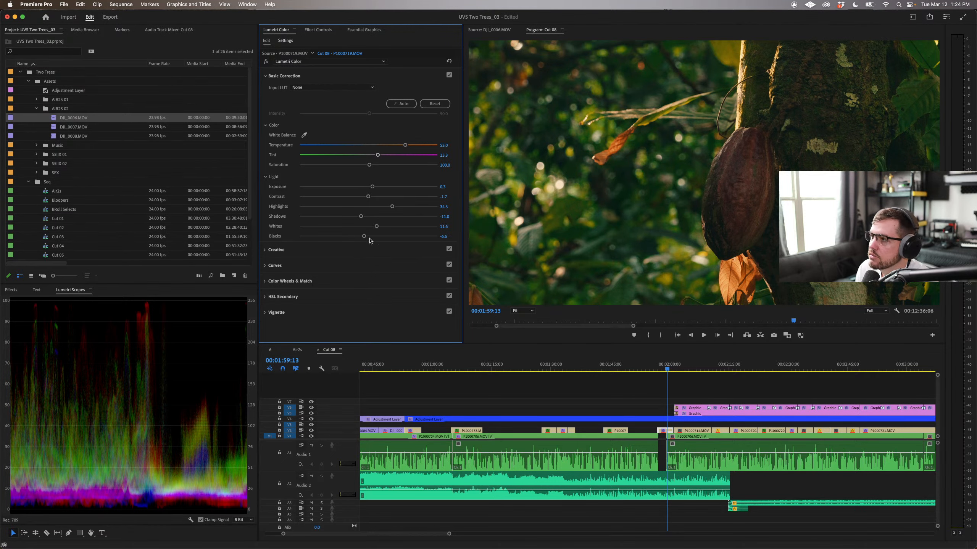
Step: Review P1000719.MOV against the following title shot and side by side with the presenter reference
left_click(682, 370)
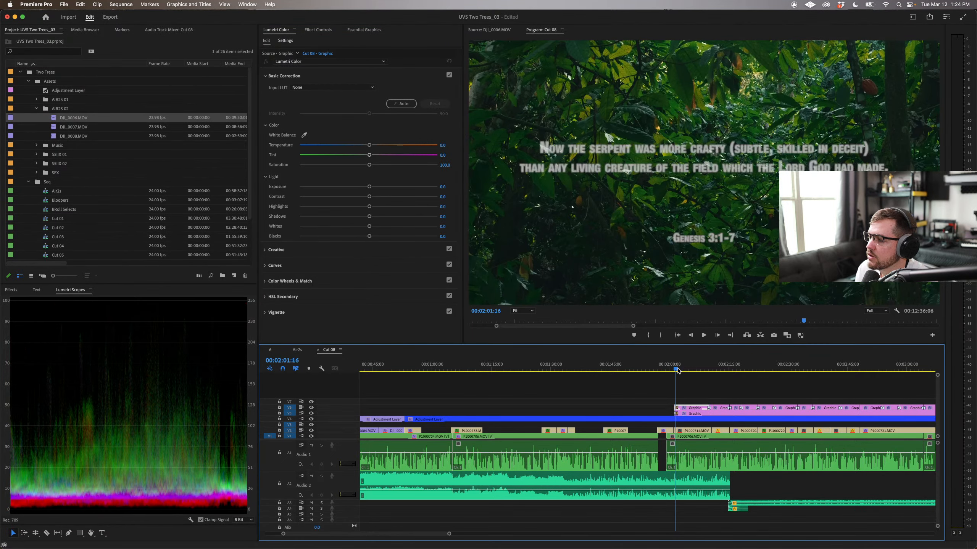
mouse_move(682, 370)
left_mouse_down()
mouse_move(649, 370)
mouse_move(669, 370)
left_mouse_up()
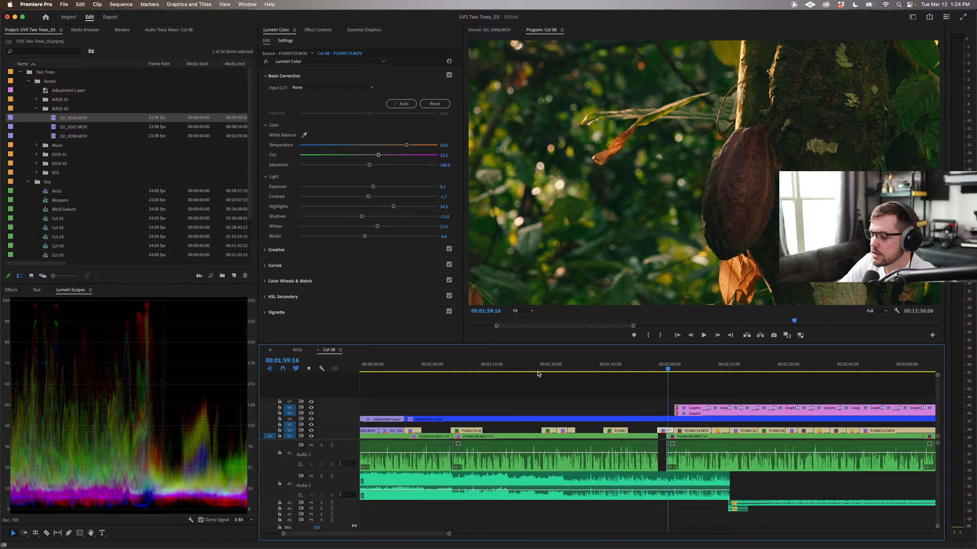
scroll(676, 407, "down", 5)
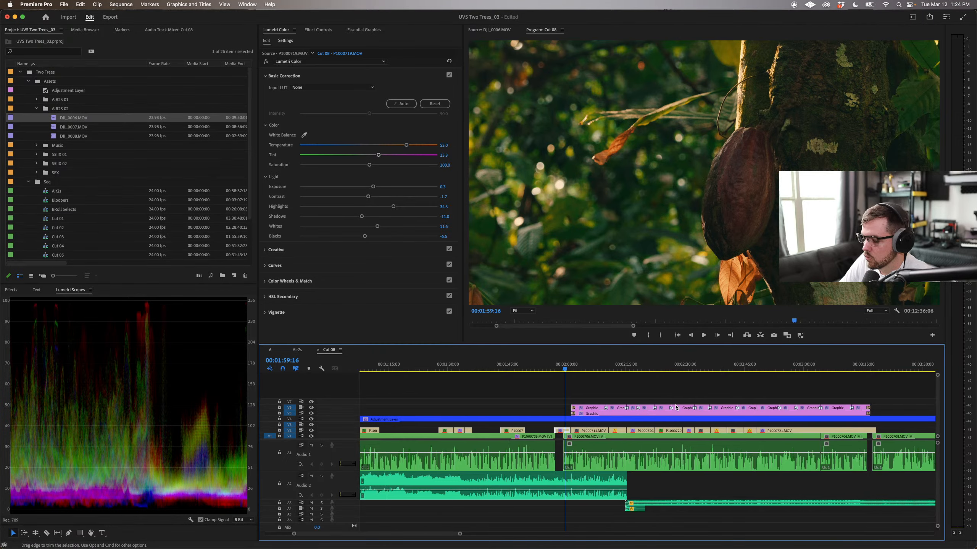
mouse_move(519, 369)
left_mouse_down()
mouse_move(497, 368)
mouse_move(515, 368)
left_mouse_up()
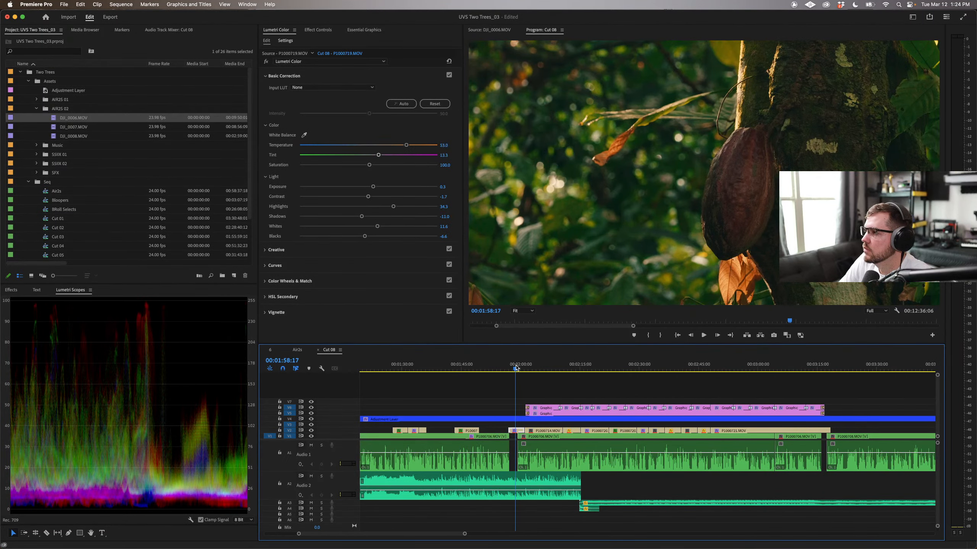
left_click(787, 335)
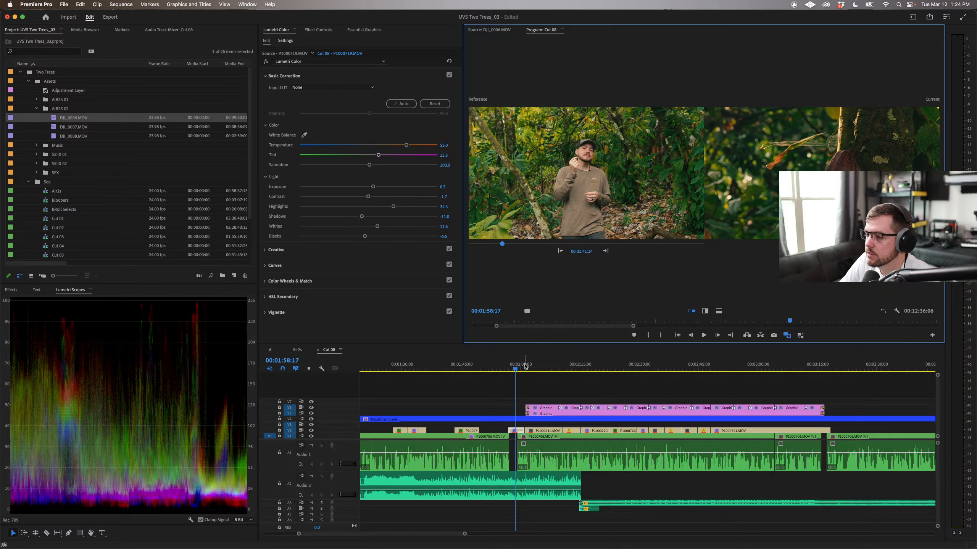
Step: Go to the title shot at 00:02:03:05 and toggle the enabled state of its two title graphics twice
left_click_drag(516, 368, 533, 369)
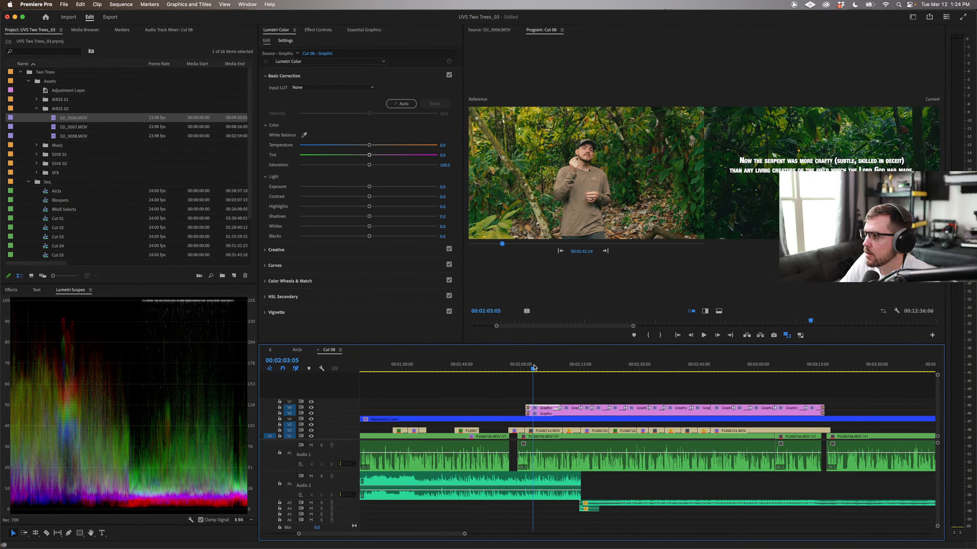
left_click(549, 414, "shift")
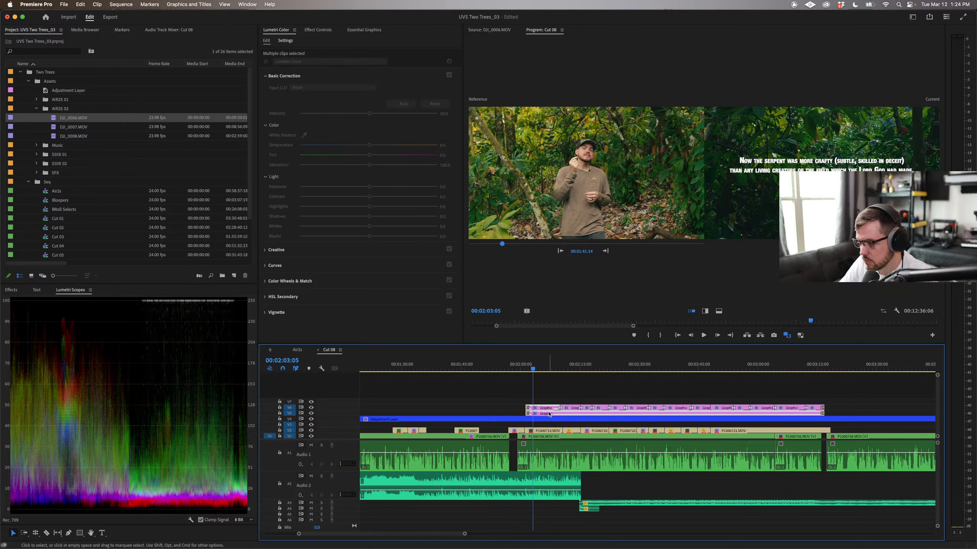
key("shift+super+e")
key("shift+super+e")
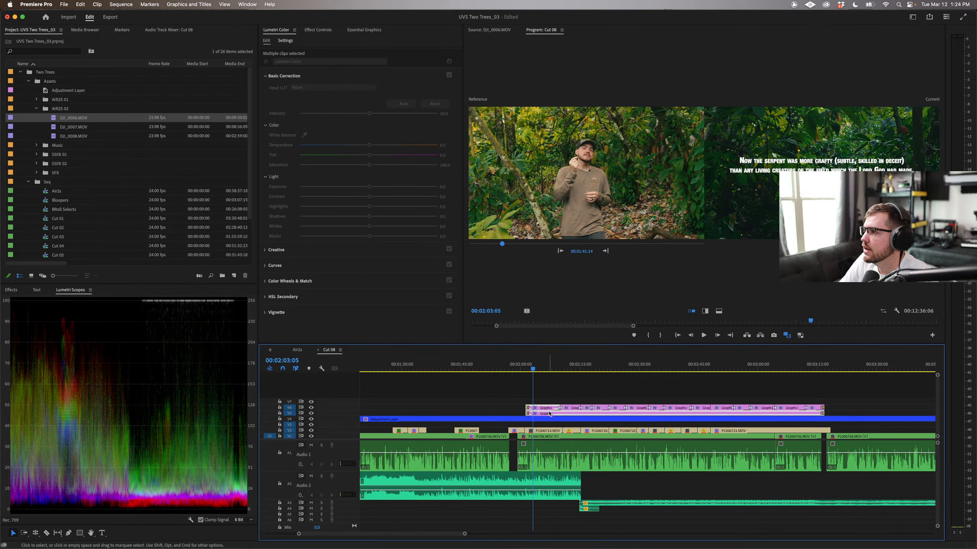
left_click(549, 383)
Step: Copy the Lumetri Color effect from P1000719.MOV and paste it onto P1000714.MOV under the title graphics
left_click(543, 430)
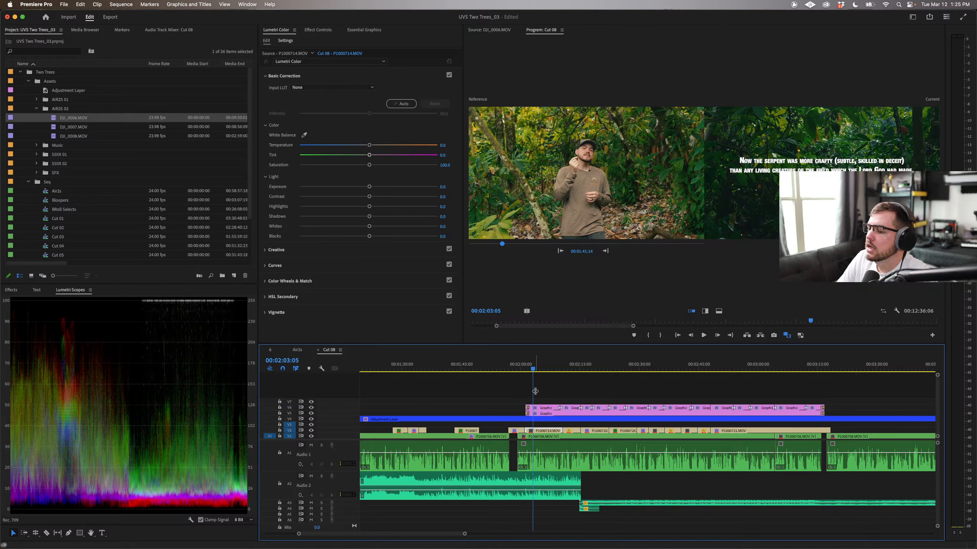
left_click(520, 368)
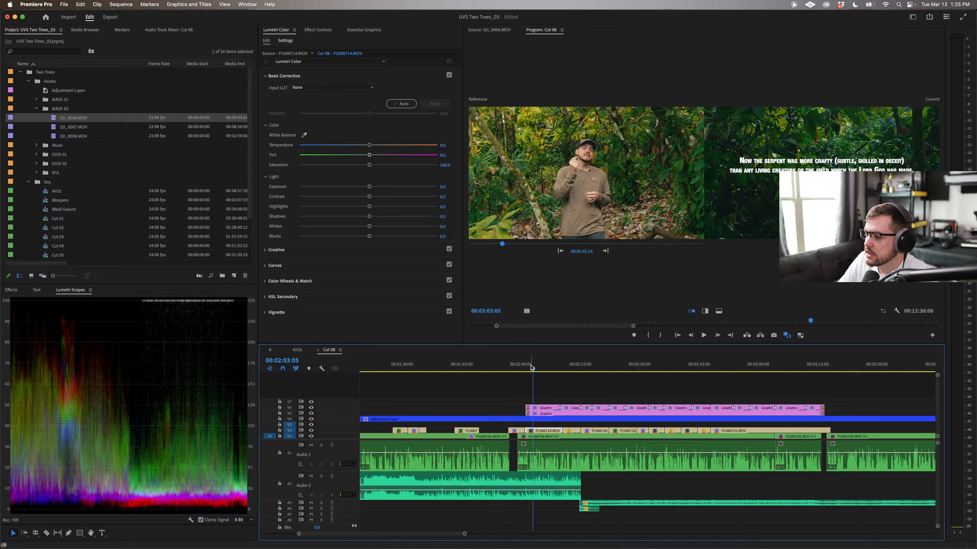
mouse_move(521, 367)
left_mouse_down()
mouse_move(535, 367)
mouse_move(521, 367)
left_mouse_up()
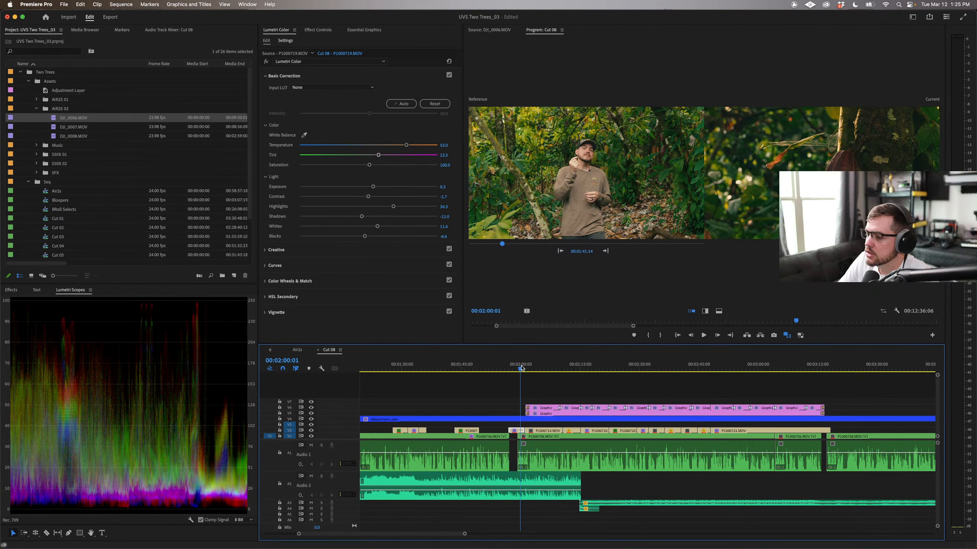
left_click(319, 30)
left_click(287, 166)
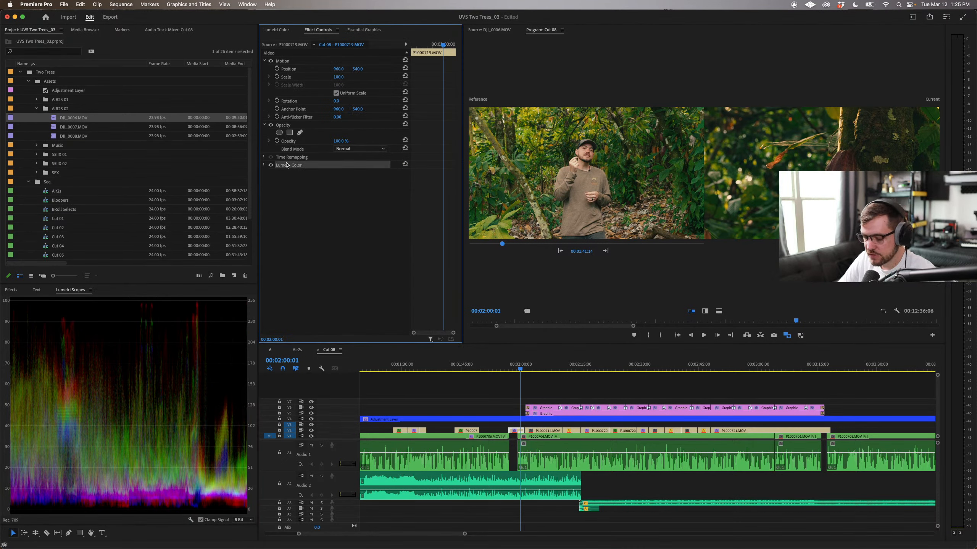
left_click(550, 433)
left_click(539, 371)
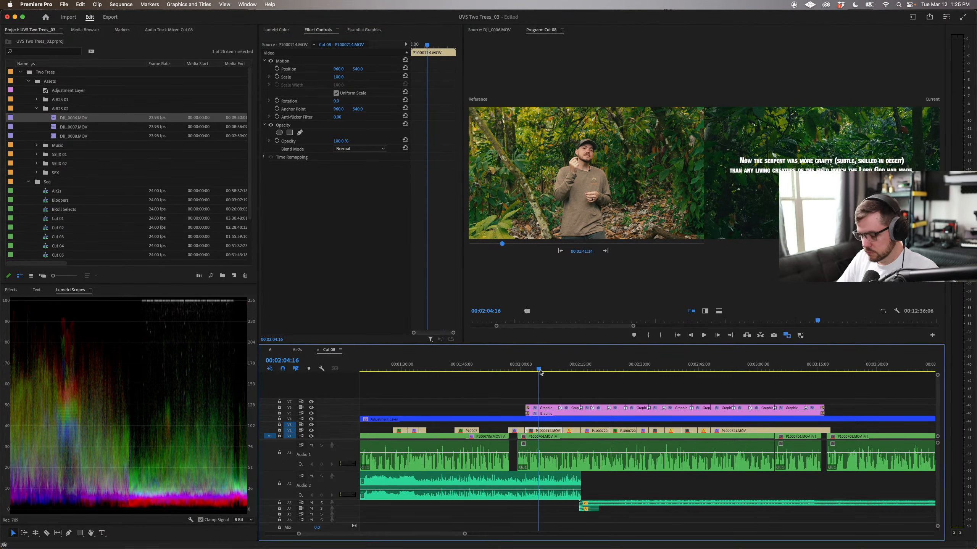
key("super+v")
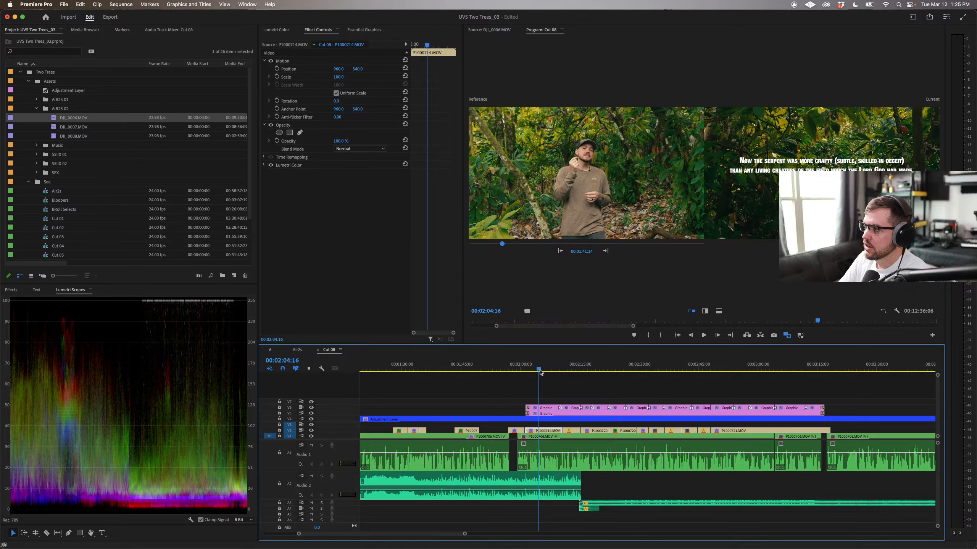
Step: Fine-tune P1000714.MOV's temperature and tint against the presenter reference, checking its Basic Correction off and on
left_click(284, 32)
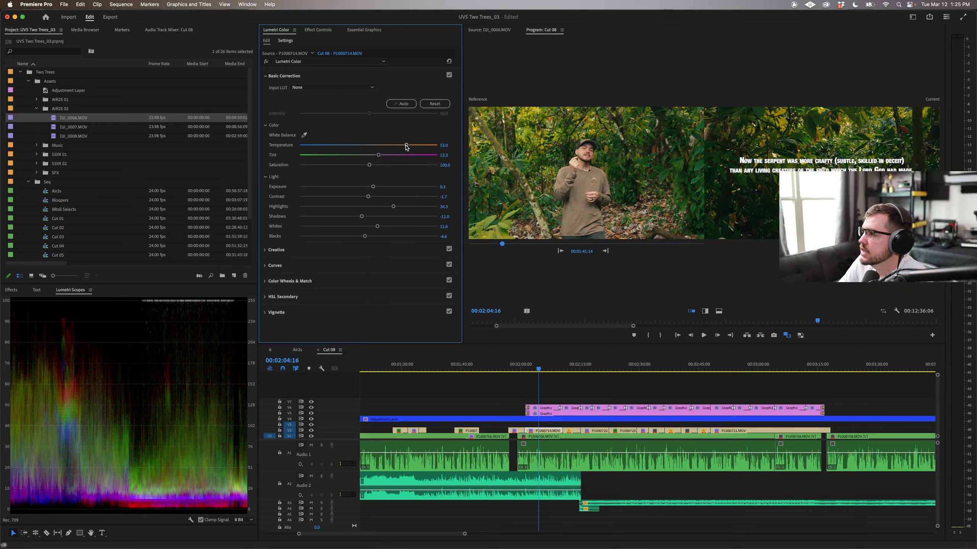
left_click_drag(406, 147, 406, 148)
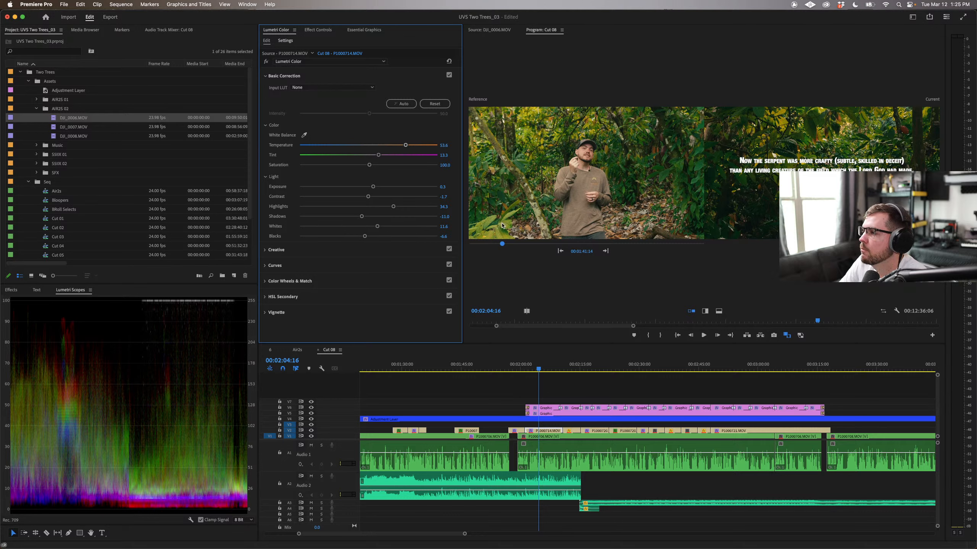
left_click(449, 75)
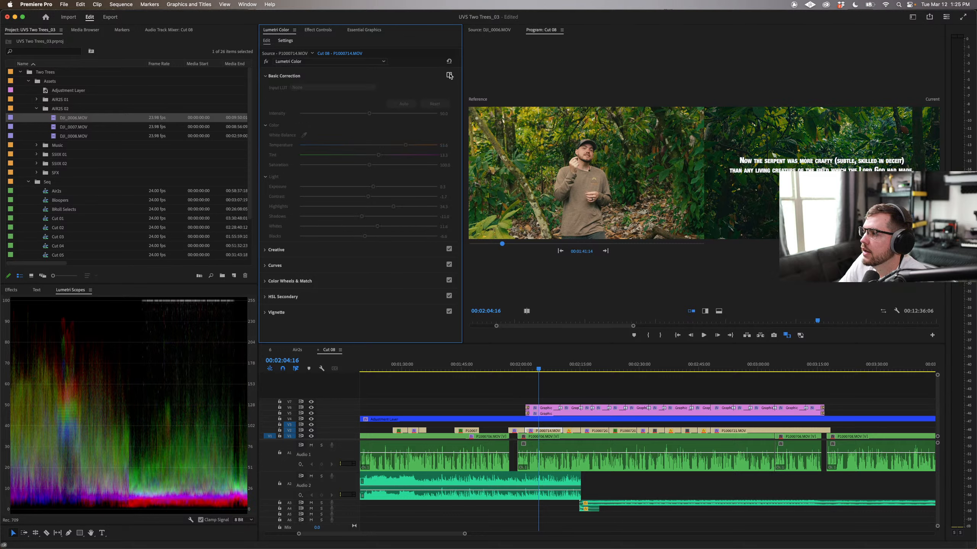
left_click(449, 75)
left_click(449, 75)
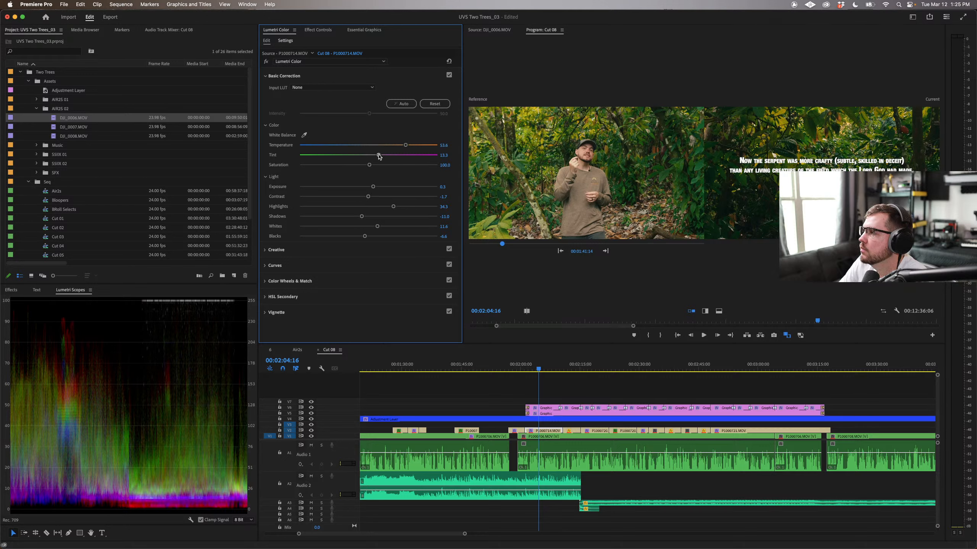
mouse_move(379, 156)
left_mouse_down()
mouse_move(392, 156)
mouse_move(373, 157)
left_mouse_up()
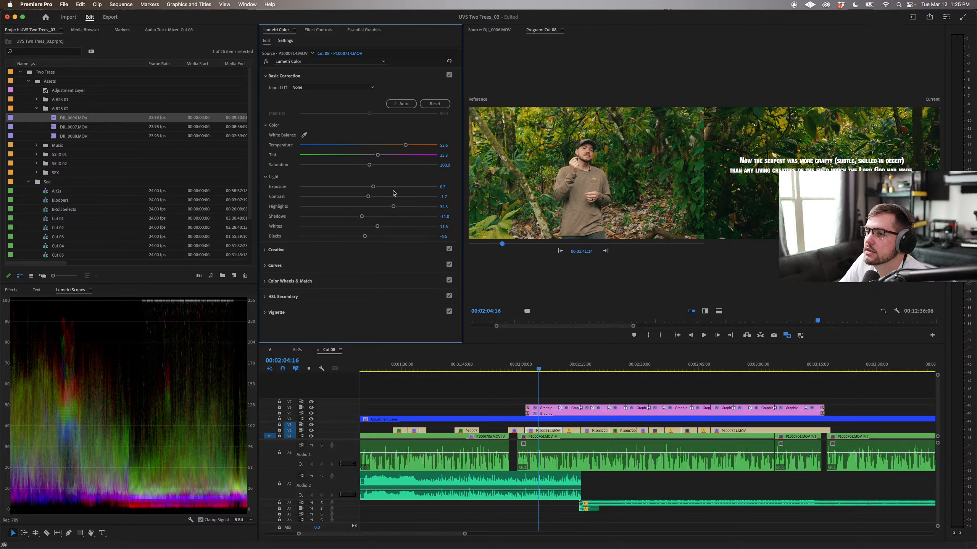
Step: Try a much darker exposure on P1000714.MOV and bring it back to 0.3
left_click_drag(373, 188, 345, 188)
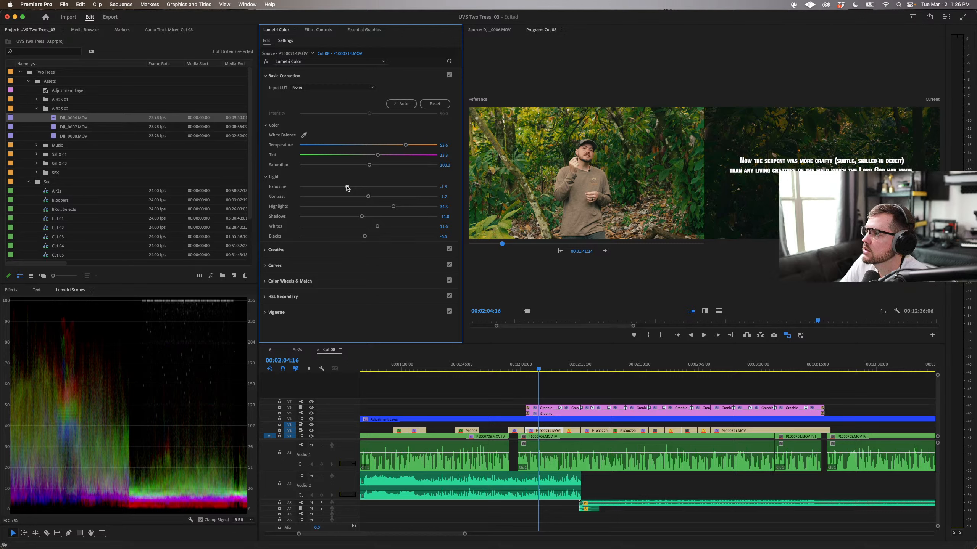
left_click_drag(347, 188, 370, 187)
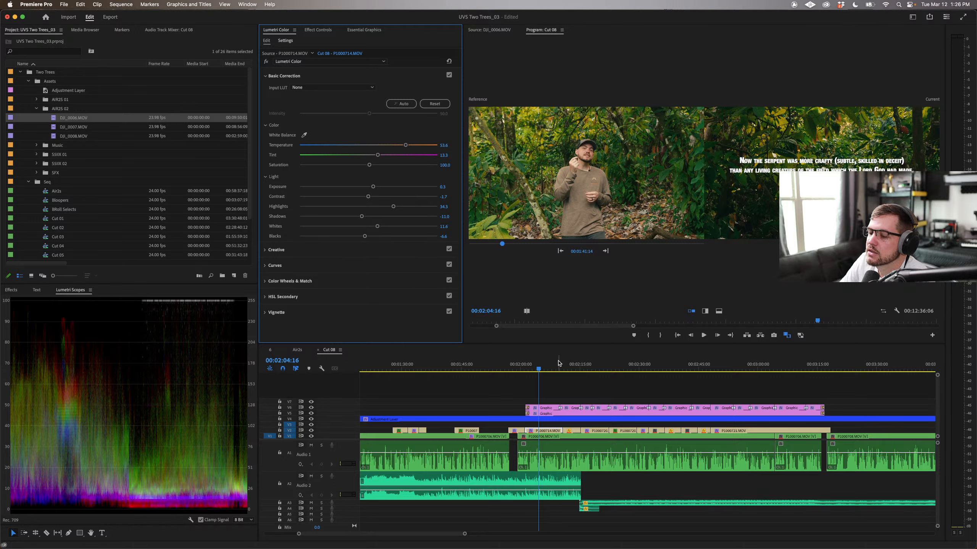
Step: Hide and show the title graphics on track V6 to check P1000714.MOV, and review the clip up to 00:02:06:21
left_click(311, 407)
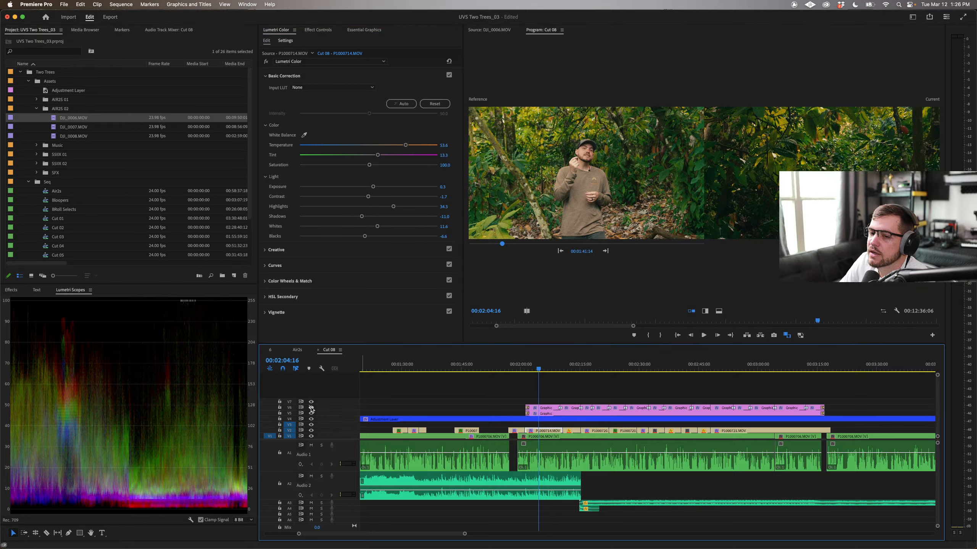
left_click(311, 409)
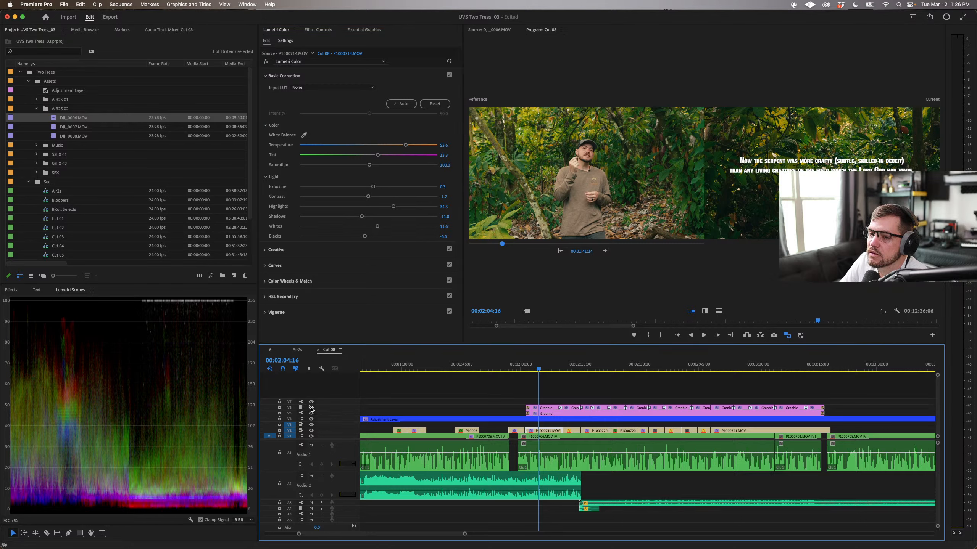
left_click(311, 409)
left_click(311, 408)
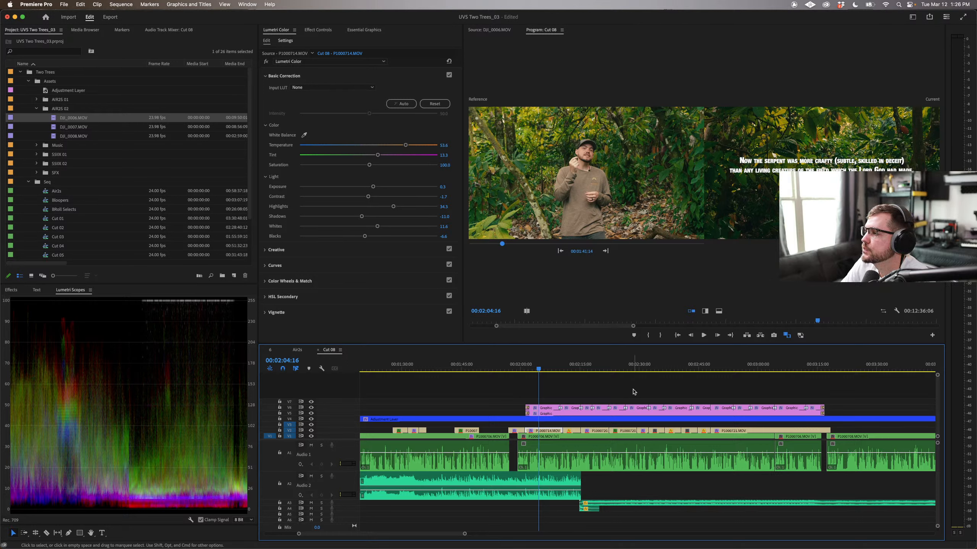
mouse_move(537, 371)
left_mouse_down()
mouse_move(520, 370)
mouse_move(567, 371)
mouse_move(548, 372)
left_mouse_up()
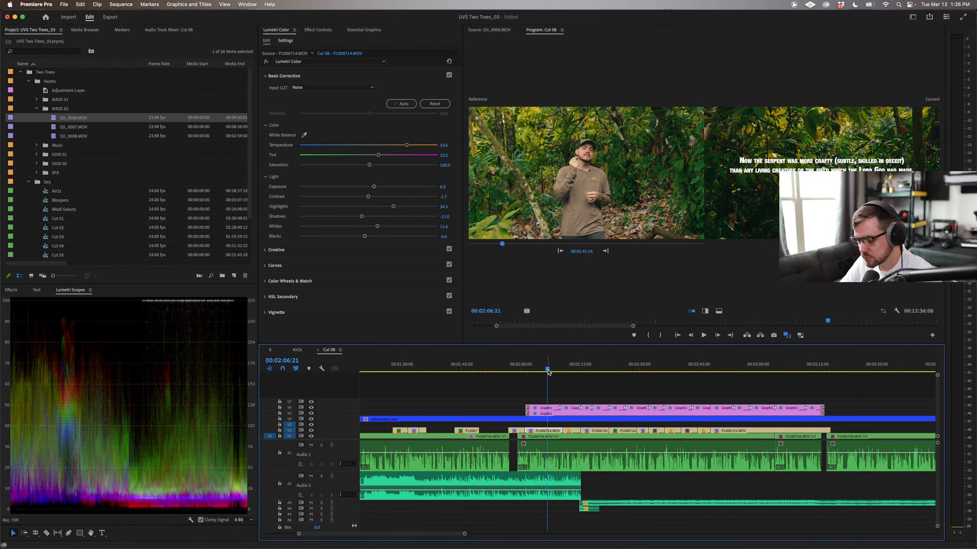
Step: Scrub through P1000714.MOV under the title graphics up to 00:02:08:01
key("equal")
key("equal")
key("equal")
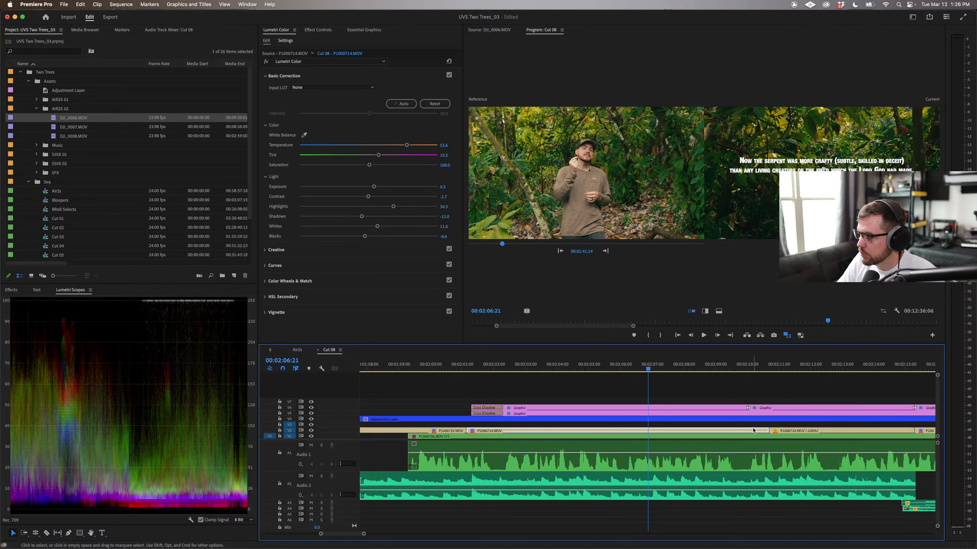
left_click_drag(649, 369, 685, 371)
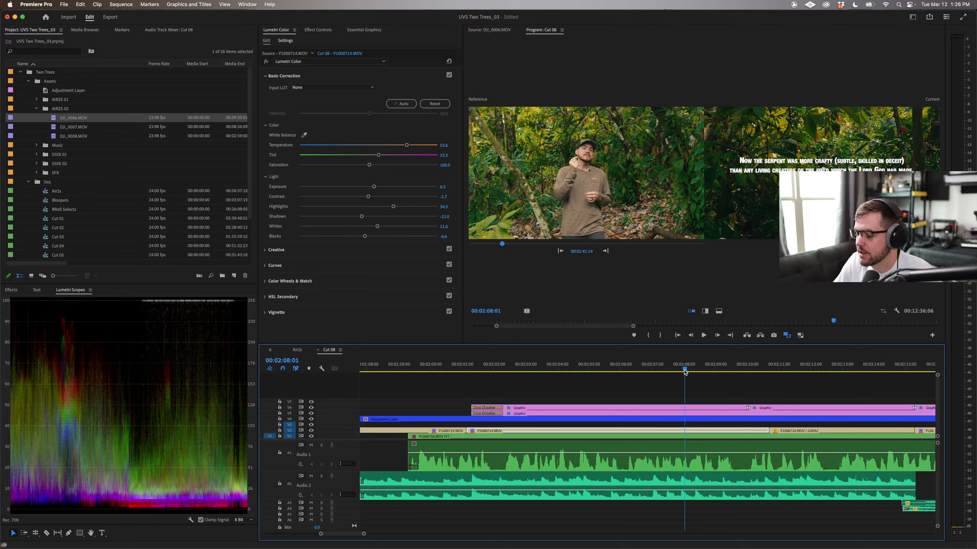
key("minus")
key("minus")
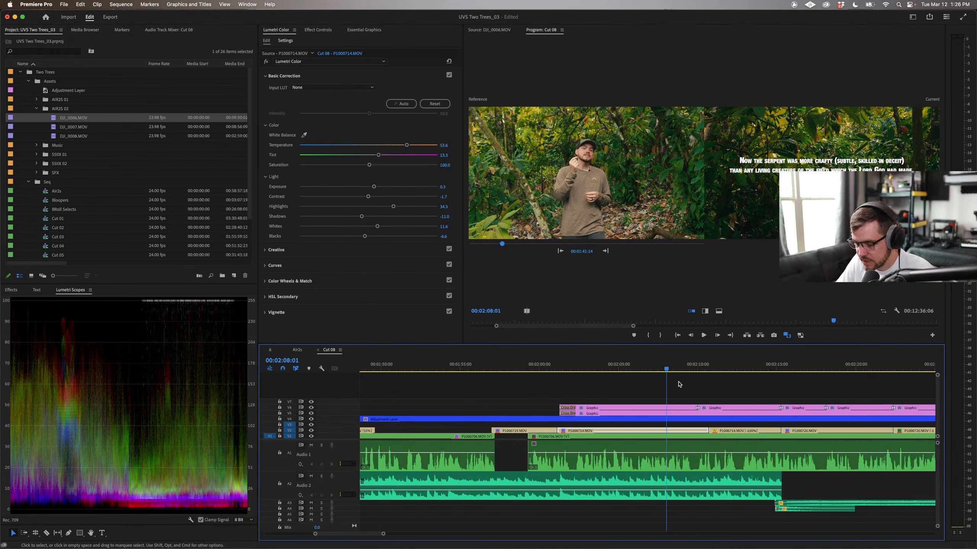
scroll(623, 388, "right", 5)
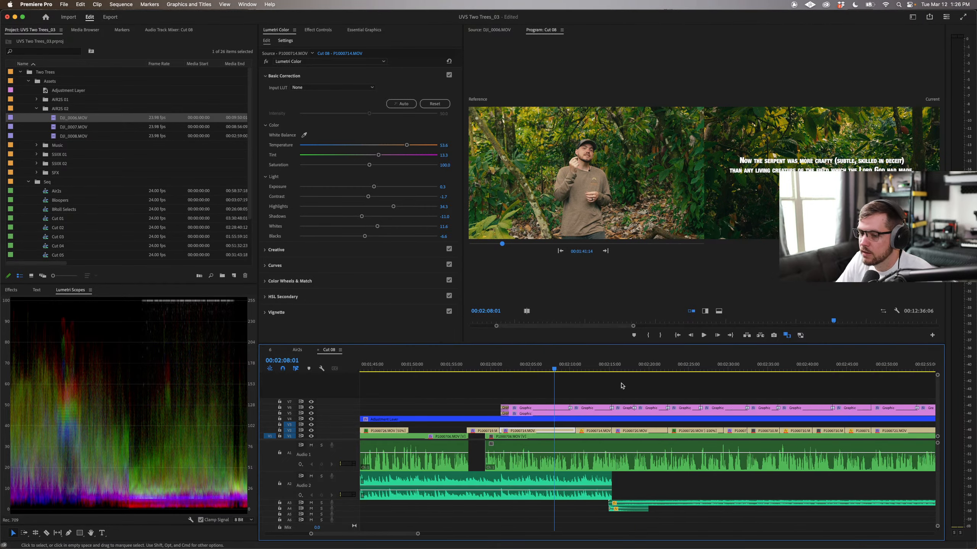
Step: Hide the title graphics on tracks V6 and V5 and play P1000714.MOV without them
left_click(311, 407)
left_click(311, 413)
left_click_drag(505, 365, 467, 367)
key("space")
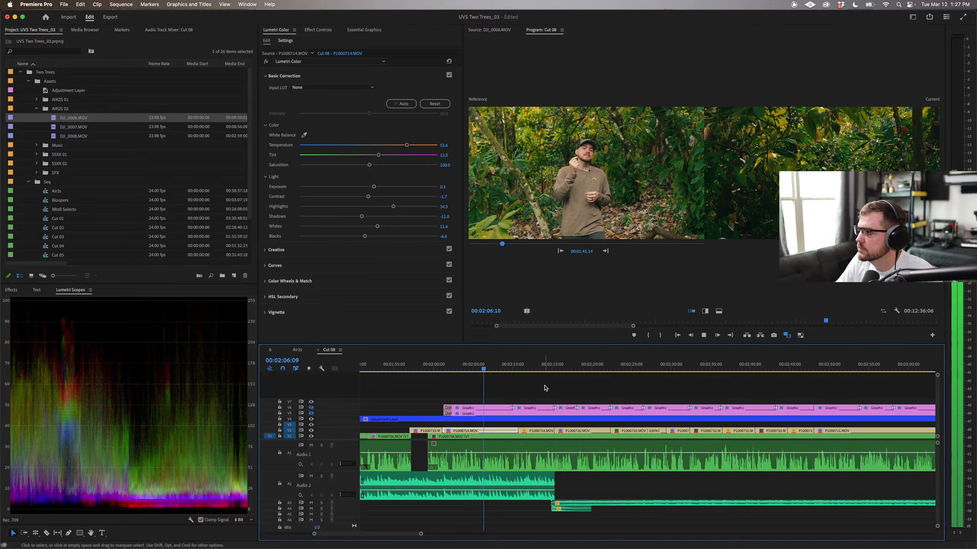
key("space")
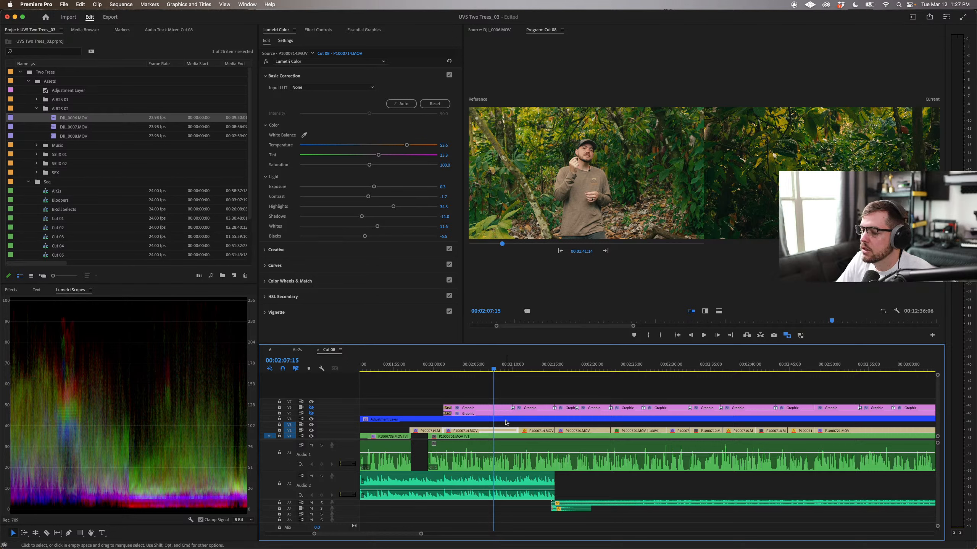
key("equal")
scroll(620, 387, "right", 5)
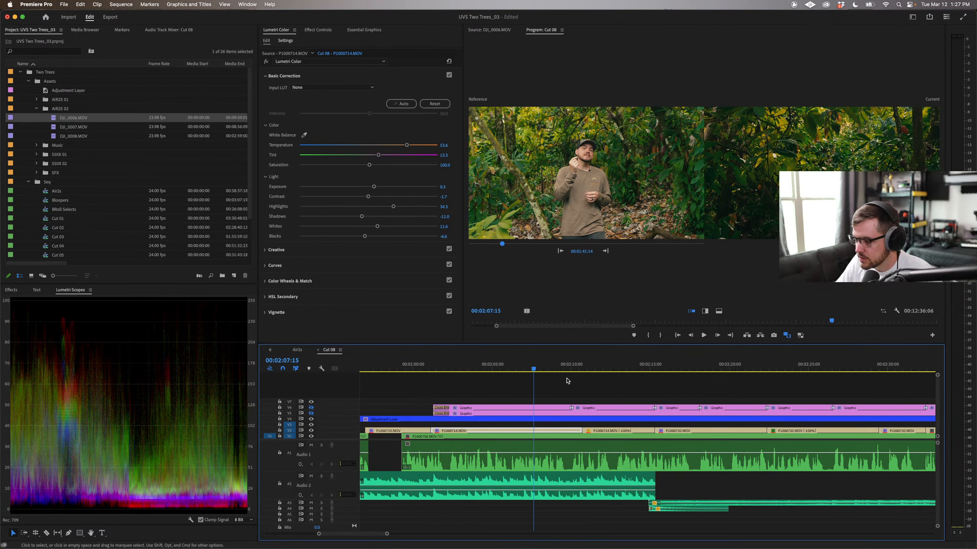
left_click_drag(531, 367, 494, 369)
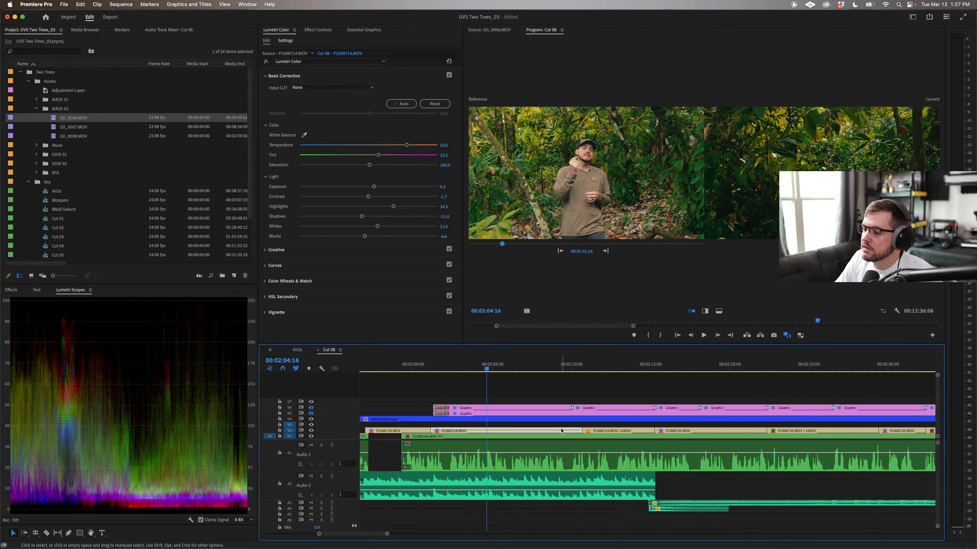
Step: Move P1000714.MOV up to track V3, place a duplicate directly after it and play across the cut between them
left_click_drag(561, 431, 562, 425)
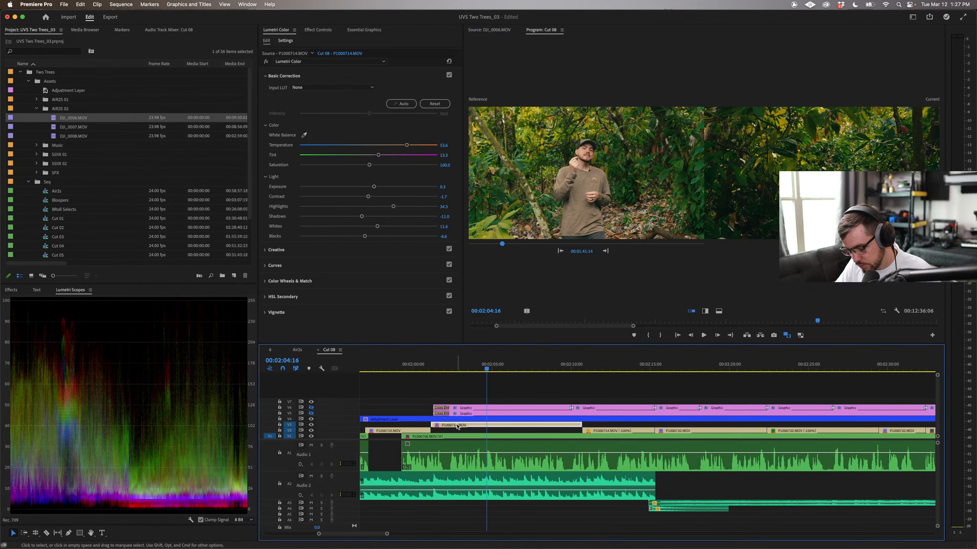
left_click_drag(457, 426, 613, 426)
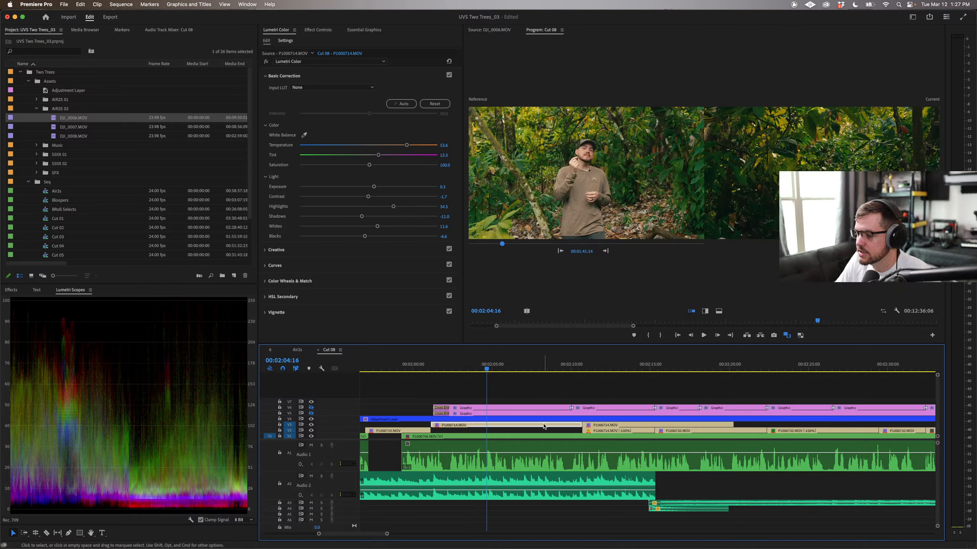
left_click_drag(487, 370, 551, 369)
key("space")
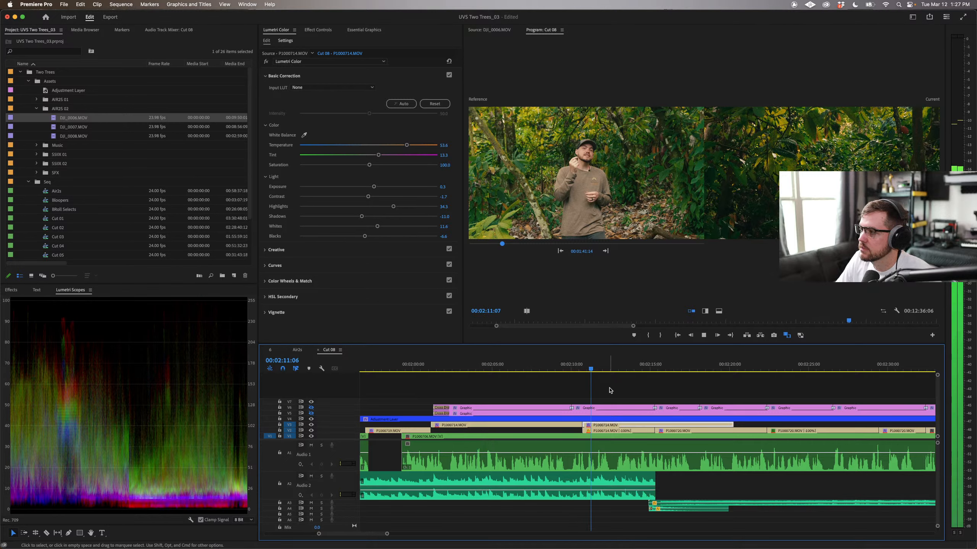
key("space")
left_click(581, 370)
key("space")
key("space")
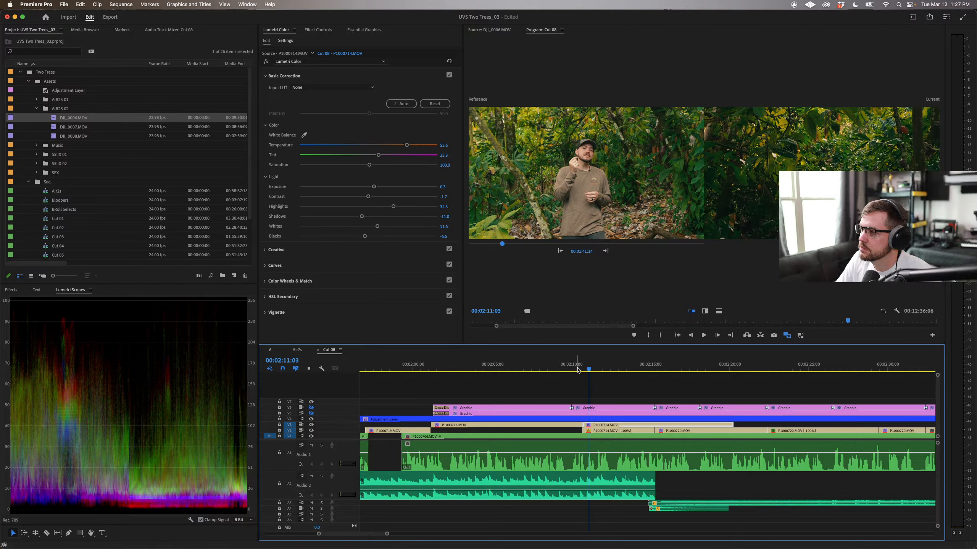
left_click(571, 370)
key("space")
key("space")
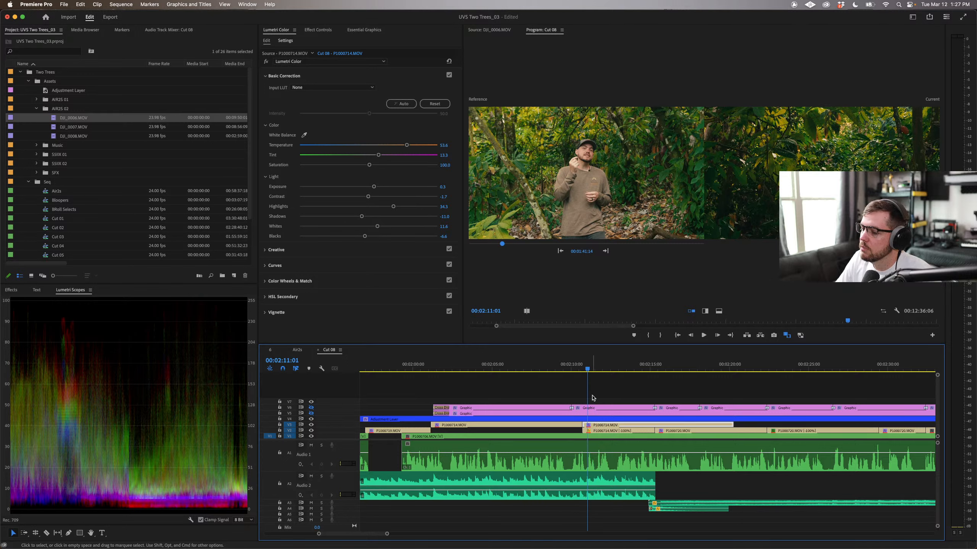
left_click_drag(445, 370, 586, 369)
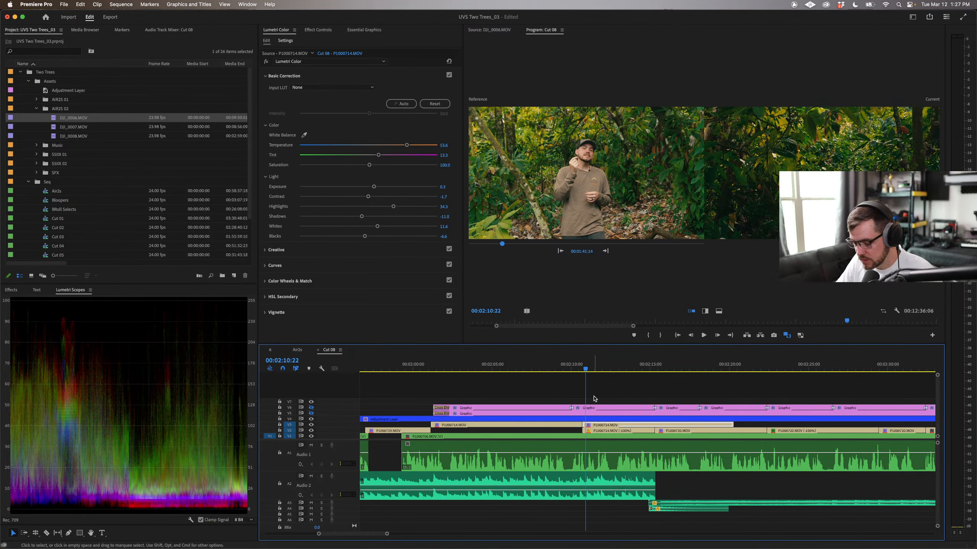
Step: Reverse the speed of the duplicate P1000714.MOV clip and add another forward-playing copy after it on V3
key("super+r")
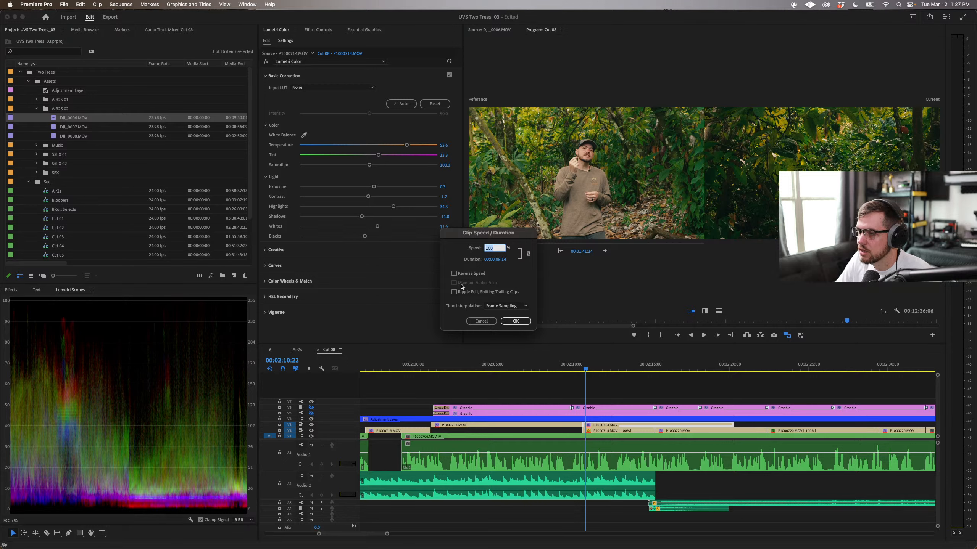
left_click(455, 274)
left_click(516, 321)
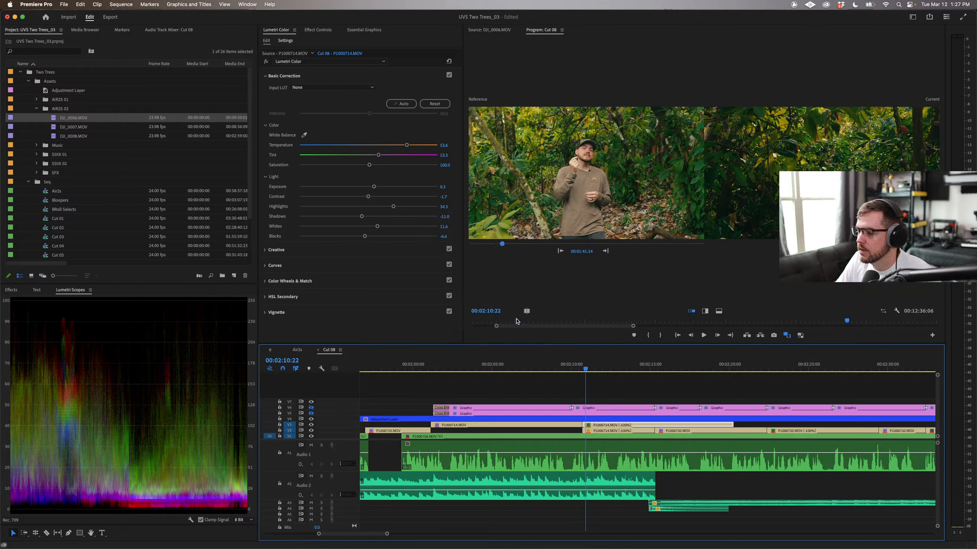
left_click_drag(438, 364, 547, 364)
key("space")
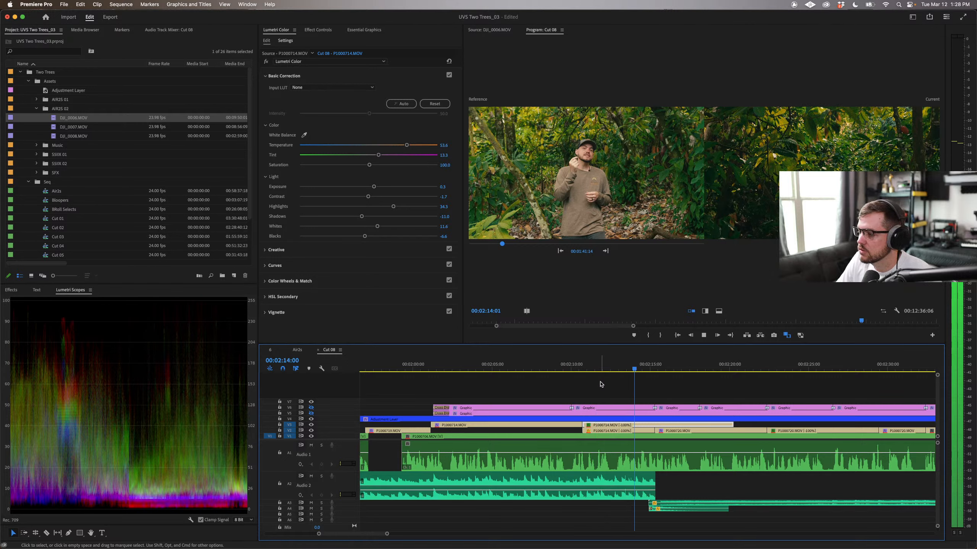
key("space")
left_click_drag(501, 426, 802, 425)
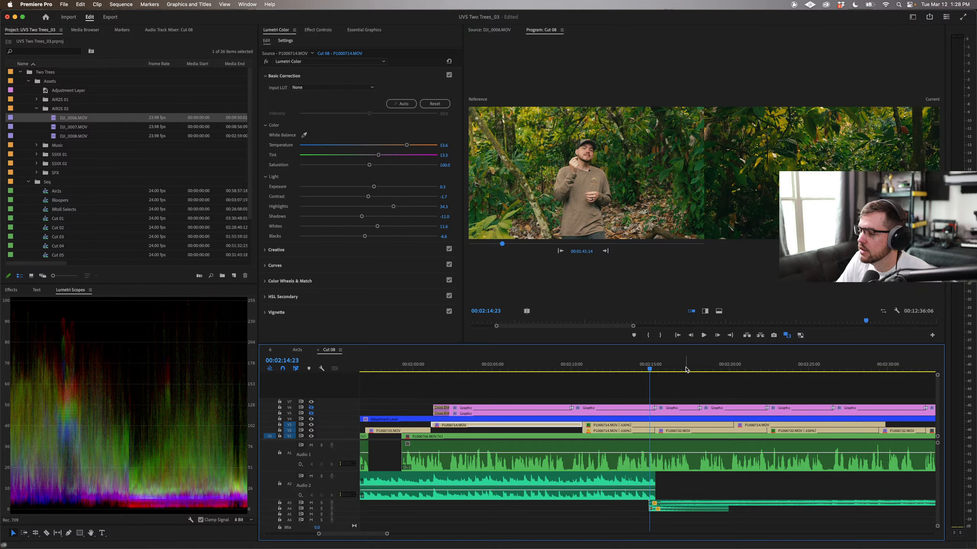
left_click_drag(686, 369, 542, 385)
Step: Delete both extra copies of P1000714.MOV from track V3 and return the original clip to track V2
left_click(756, 426)
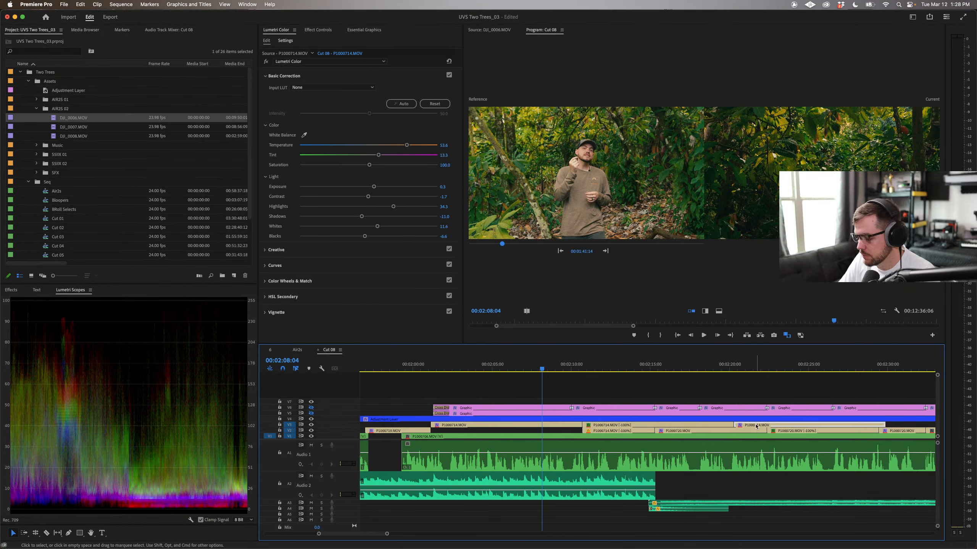
key("Delete")
left_click(654, 425)
key("Delete")
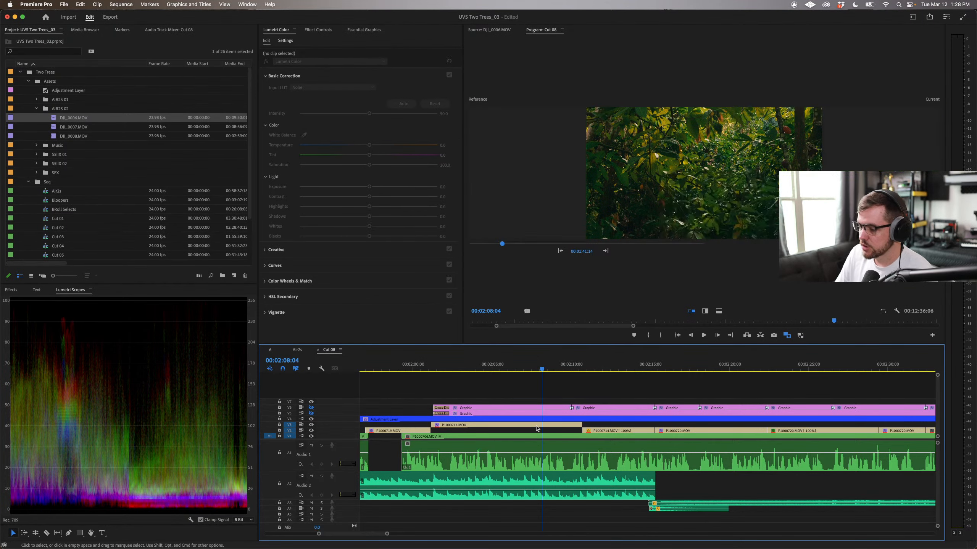
left_click_drag(537, 426, 535, 430)
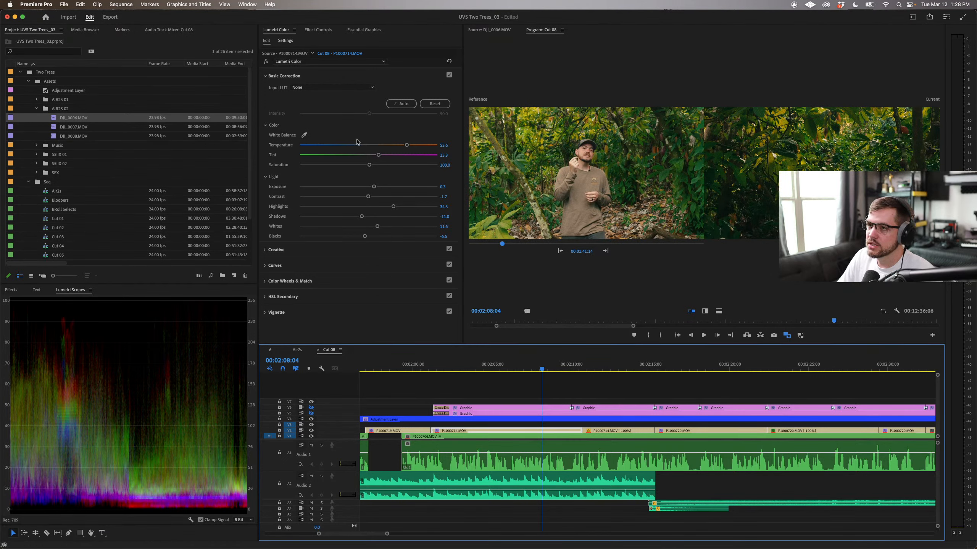
Step: Copy P1000714.MOV's Lumetri Color effect onto the reversed P1000714.MOV clip following it and play the result without the comparison view
left_click(319, 30)
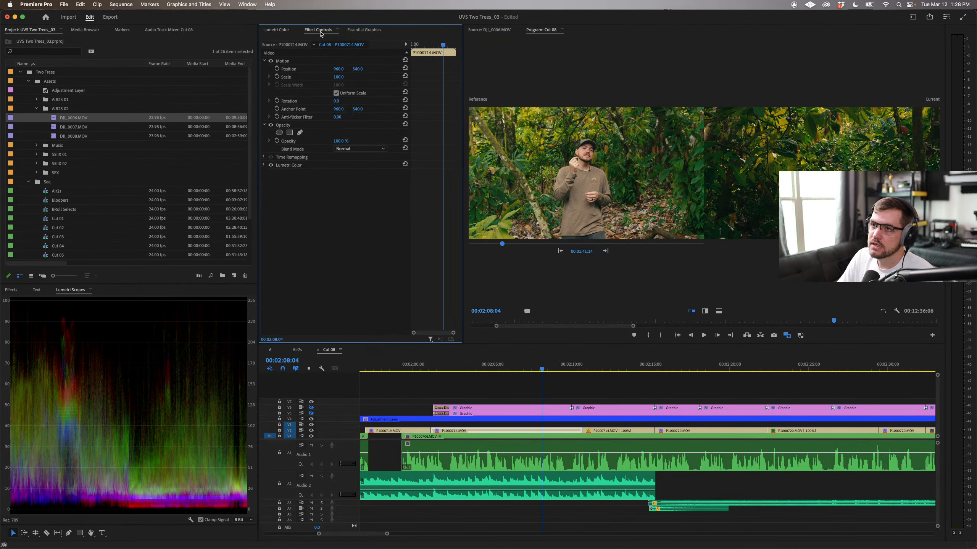
left_click(297, 168)
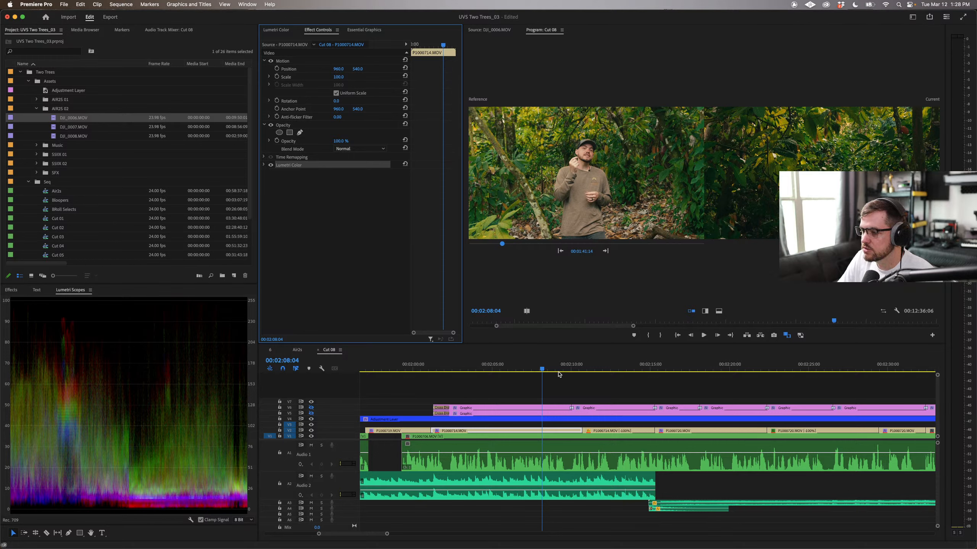
mouse_move(556, 368)
left_mouse_down()
mouse_move(614, 369)
mouse_move(548, 372)
mouse_move(585, 372)
mouse_move(558, 371)
left_mouse_up()
left_click(786, 335)
key("super+z")
key("space")
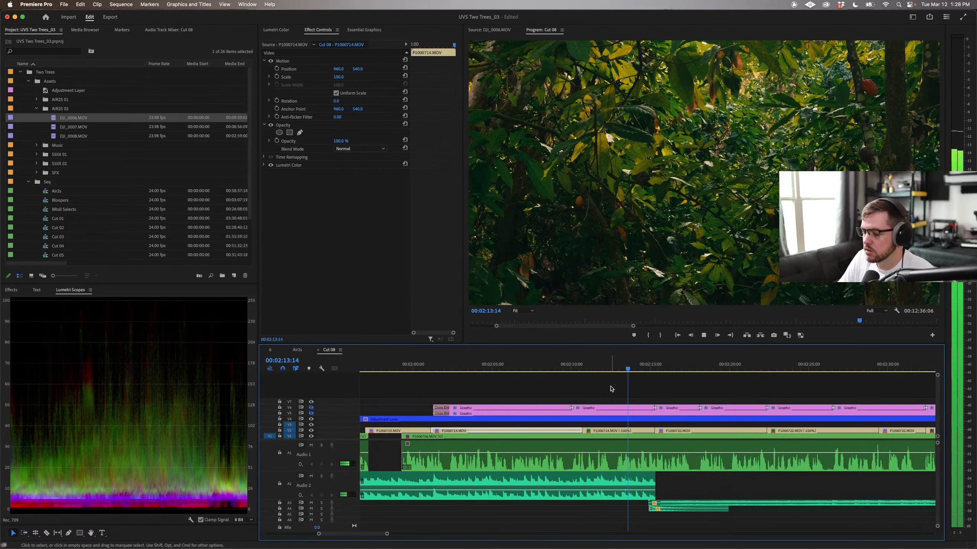
key("space")
Step: Paste the copied Lumetri Color effect onto P1000720.MOV, the clip at 00:02:17:13
scroll(611, 390, "right", 5)
left_click(511, 369)
left_click_drag(511, 368, 554, 369)
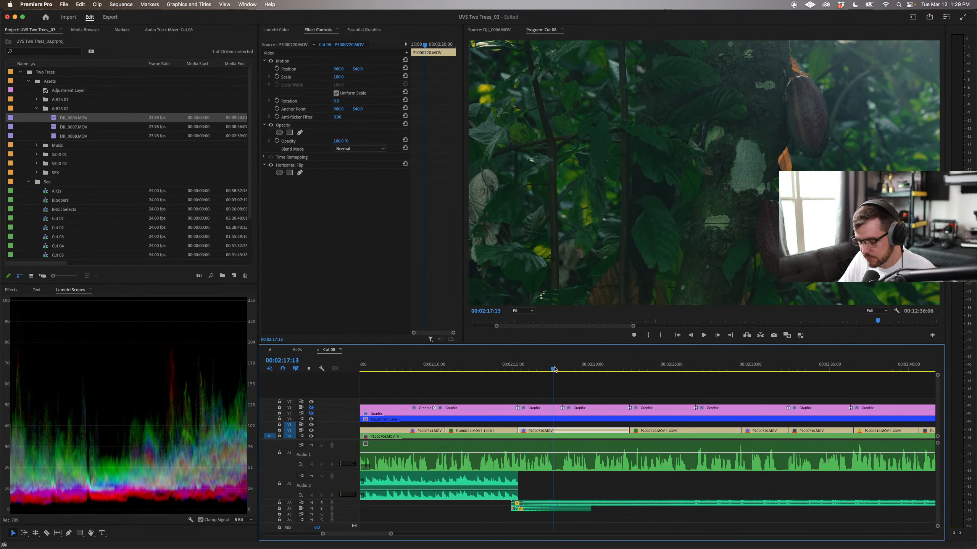
key("super+v")
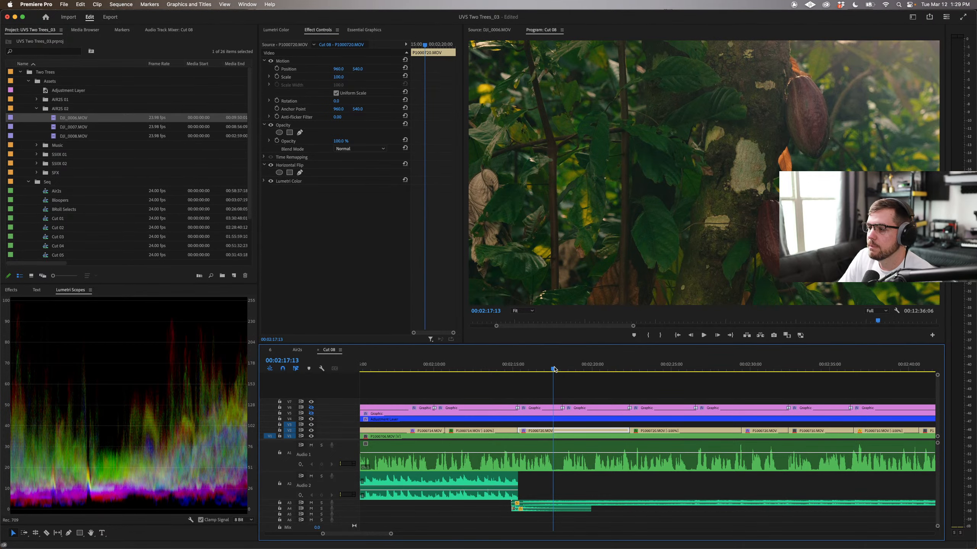
Step: Compare P1000720.MOV side by side with the graded P1000714.MOV frame at 00:02:10:10 as reference
left_click(787, 335)
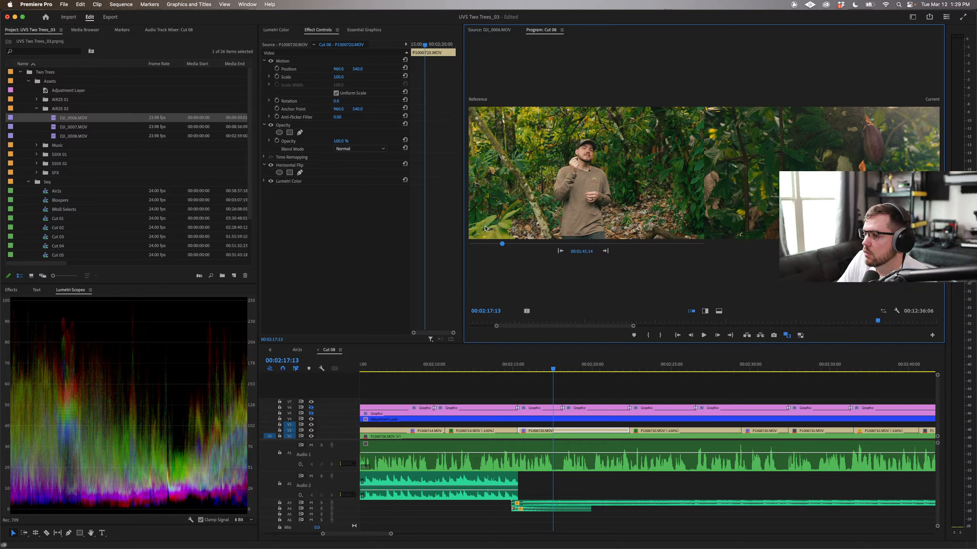
left_click_drag(501, 244, 511, 245)
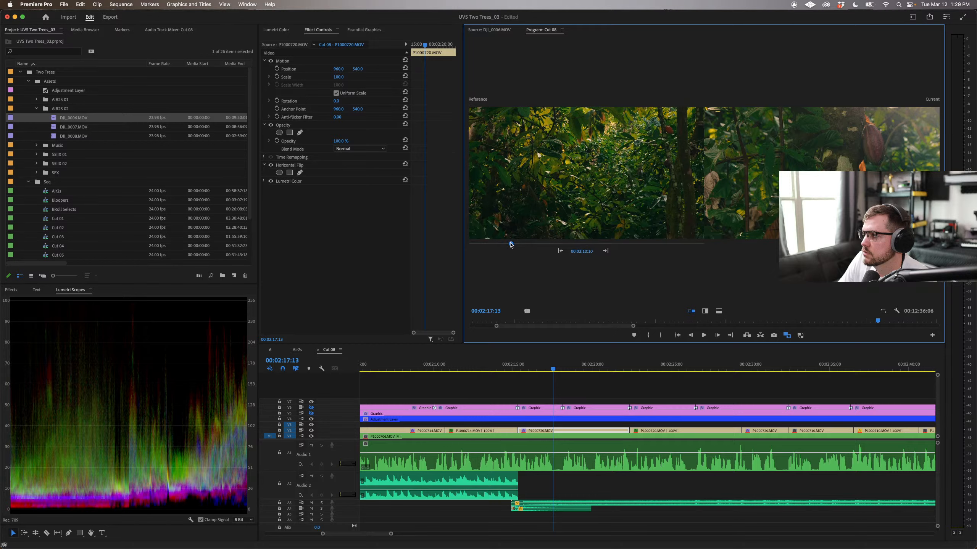
left_click(573, 358)
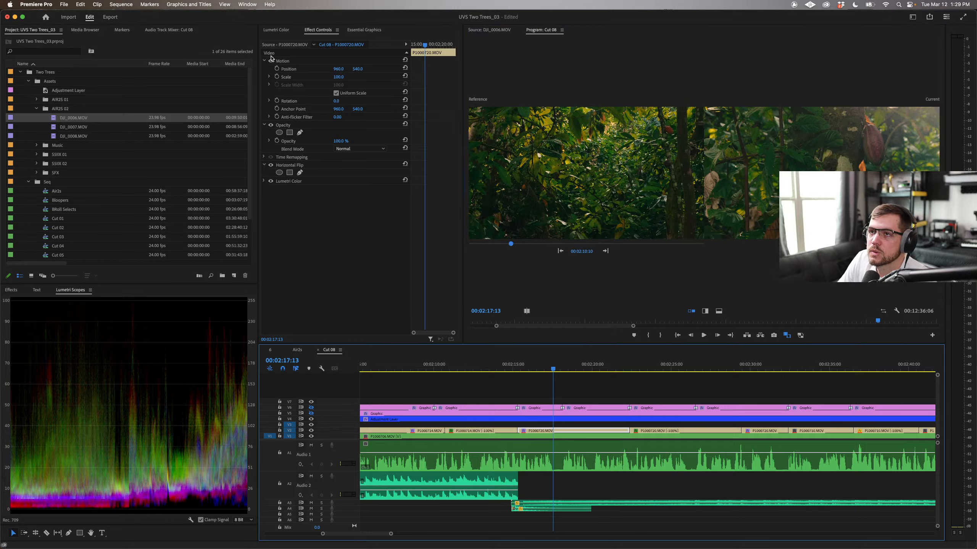
Step: Raise P1000720.MOV's exposure to 0.4 in Lumetri Color and show the title graphics again
left_click(276, 31)
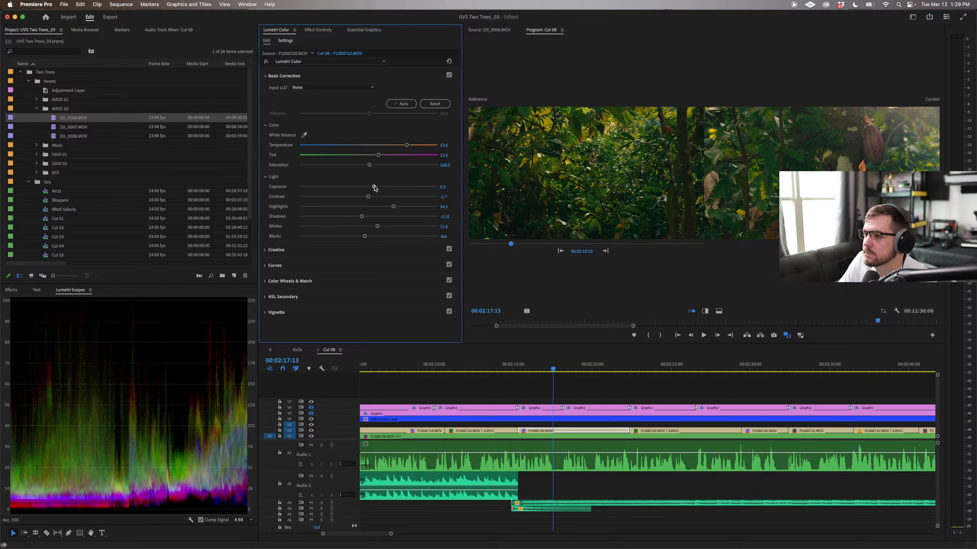
left_click_drag(369, 187, 374, 187)
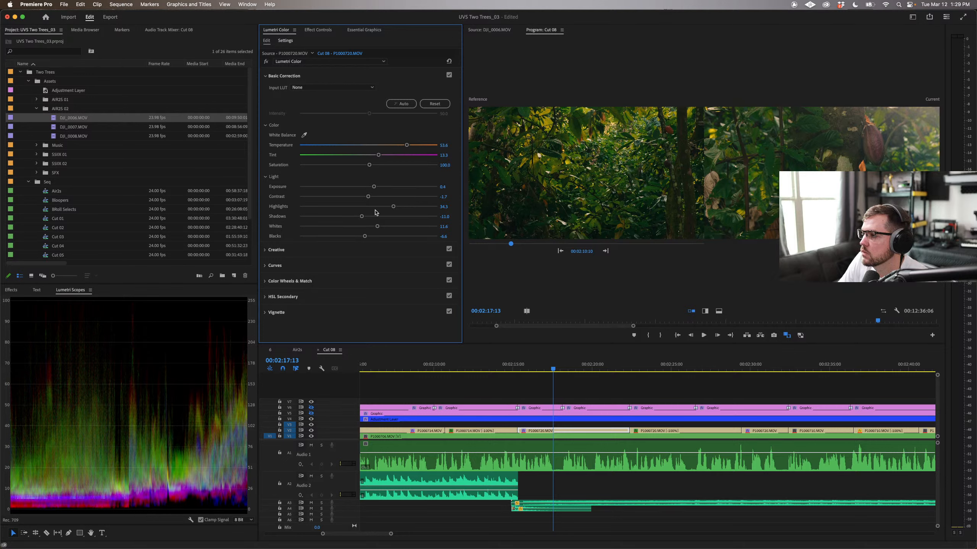
left_click(311, 413)
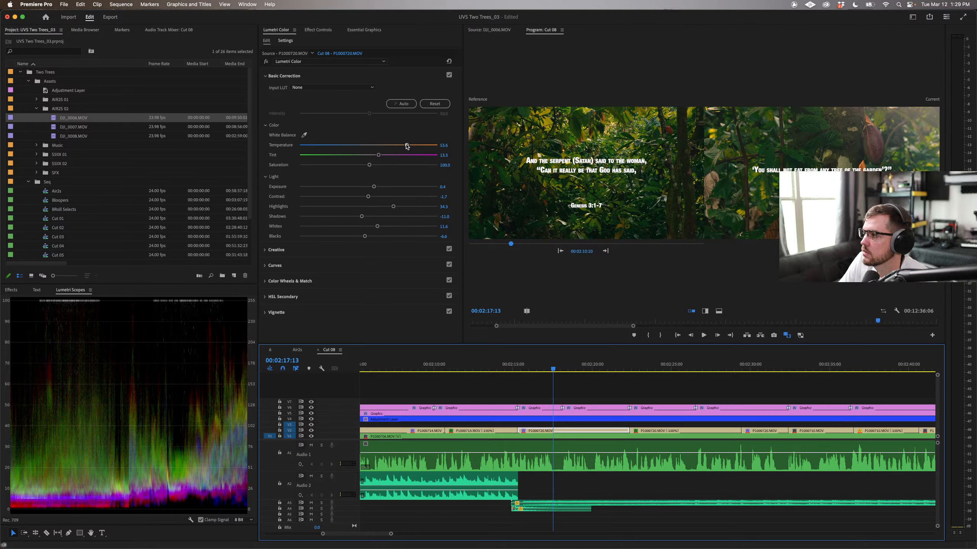
Step: Set P1000720.MOV's temperature to 63.0 and tint to 20.4, and nudge its highlights slightly lower
left_click_drag(407, 145, 412, 147)
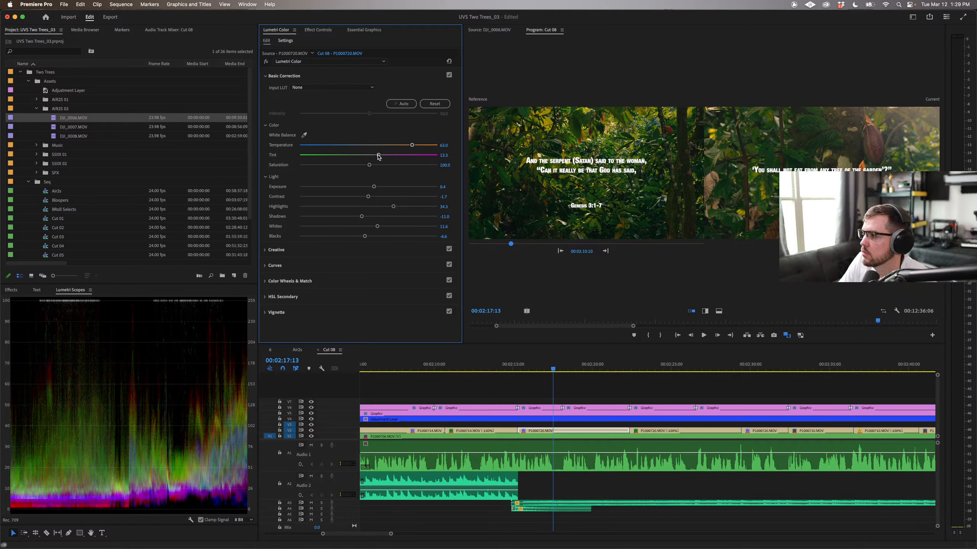
mouse_move(378, 156)
left_mouse_down()
mouse_move(395, 155)
mouse_move(383, 156)
left_mouse_up()
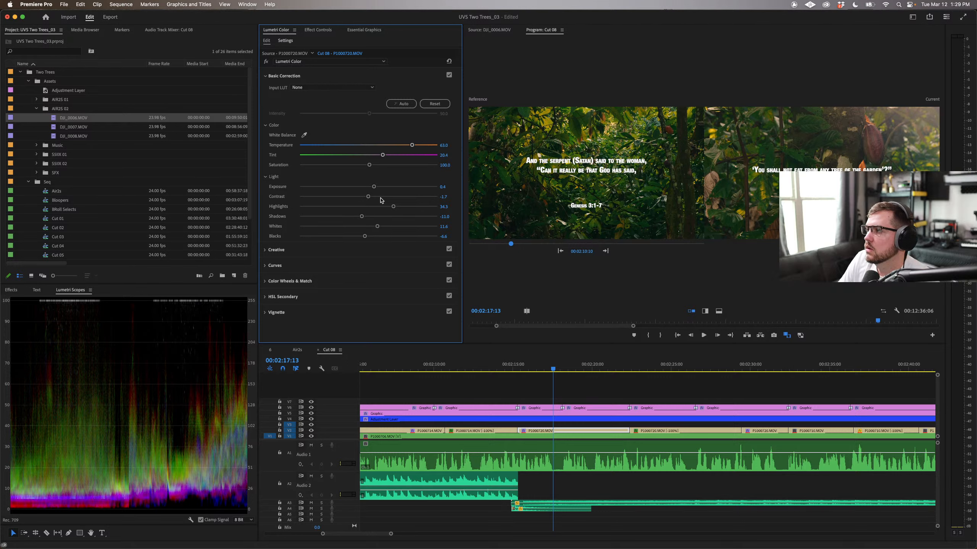
mouse_move(394, 208)
left_mouse_down()
mouse_move(371, 208)
mouse_move(393, 208)
left_mouse_up()
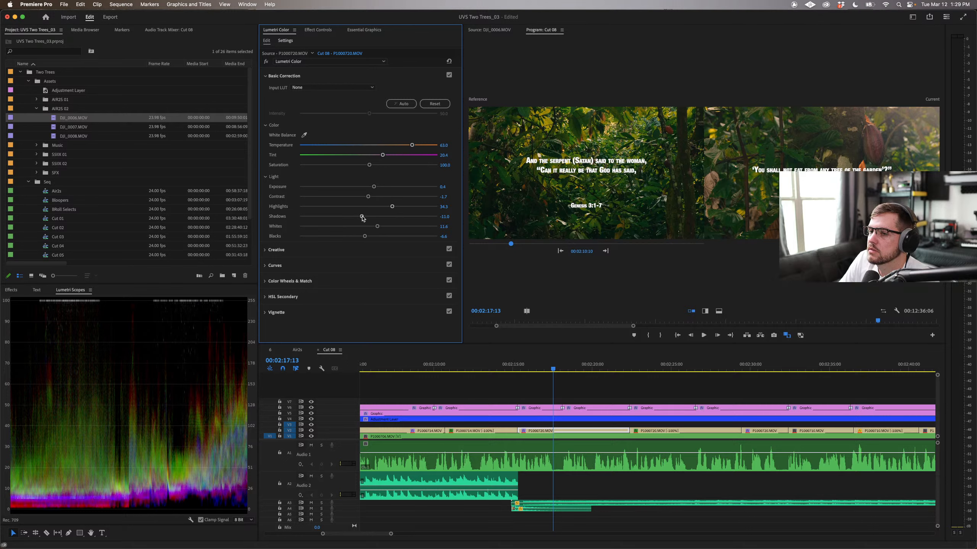
Step: Set P1000720.MOV's shadows to -22.1, whites to 30.4 and temperature to 63.5 in Lumetri Color
mouse_move(362, 217)
left_mouse_down()
mouse_move(336, 218)
mouse_move(359, 216)
left_mouse_up()
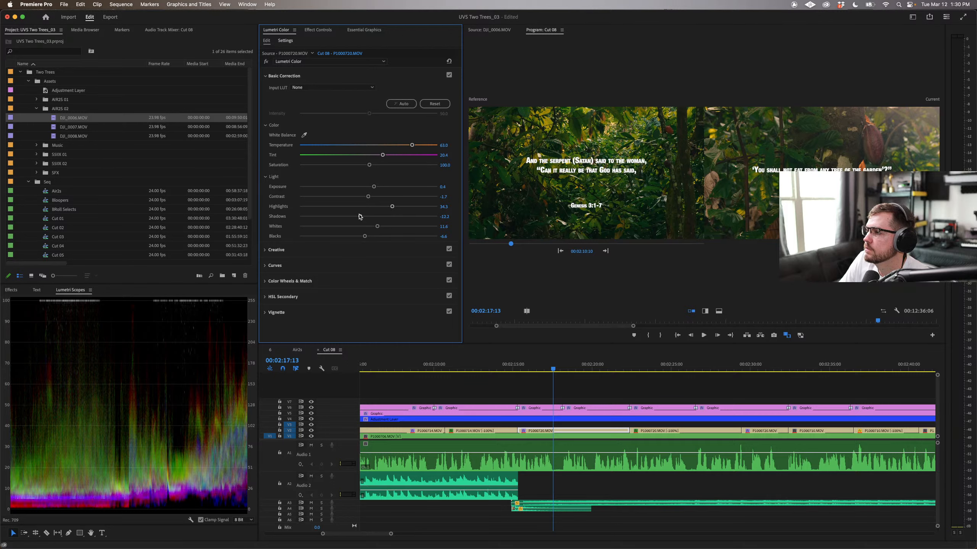
mouse_move(378, 226)
left_mouse_down()
mouse_move(342, 226)
mouse_move(399, 226)
mouse_move(388, 225)
left_mouse_up()
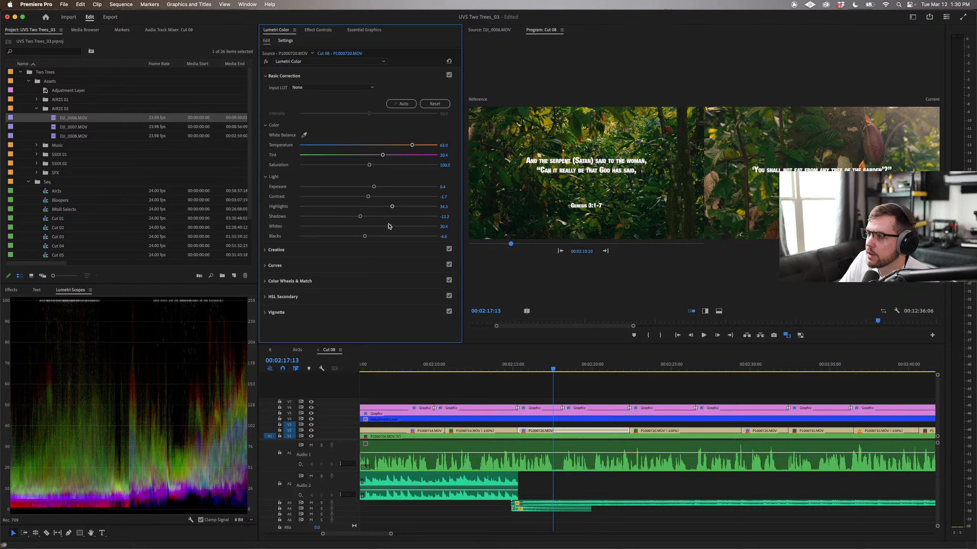
mouse_move(360, 219)
left_mouse_down()
mouse_move(342, 217)
mouse_move(351, 218)
left_mouse_up()
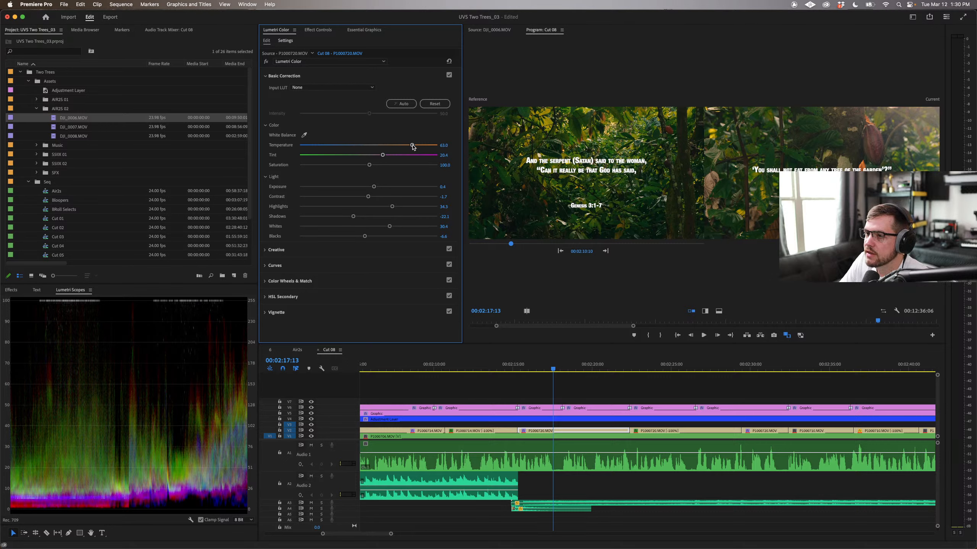
left_click_drag(412, 145, 406, 147)
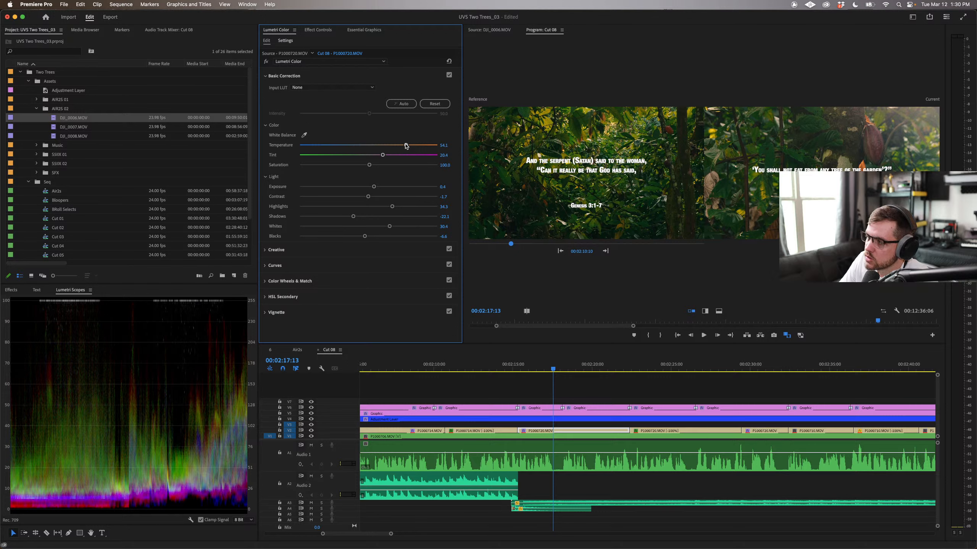
left_click_drag(405, 145, 408, 145)
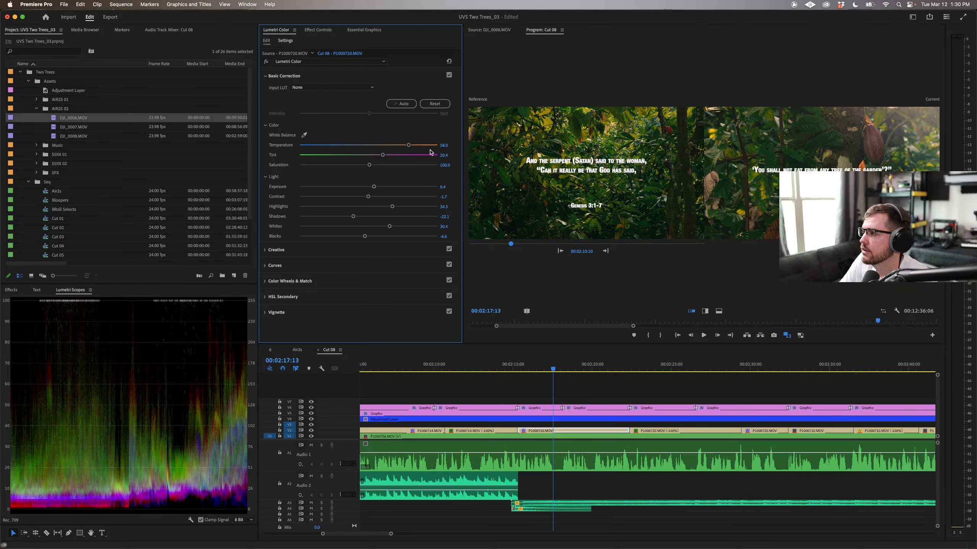
left_click_drag(409, 148, 412, 147)
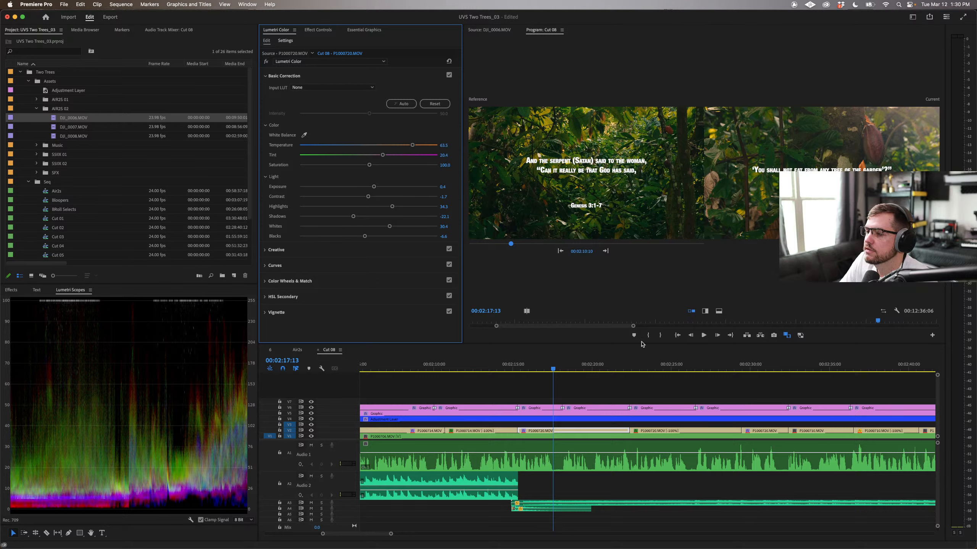
Step: Leave the comparison view and toggle Basic Correction off and on to compare P1000720.MOV before and after the grade
left_click(786, 335)
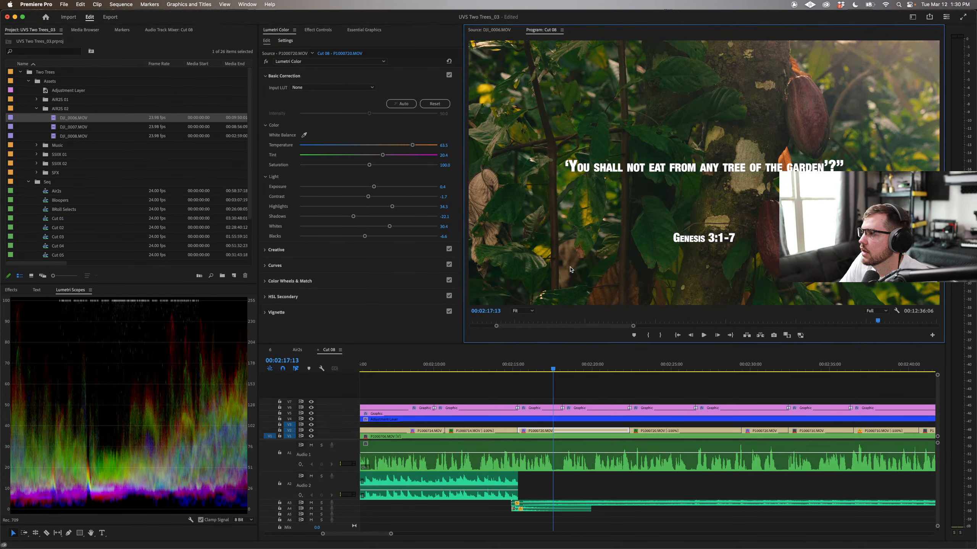
left_click(449, 76)
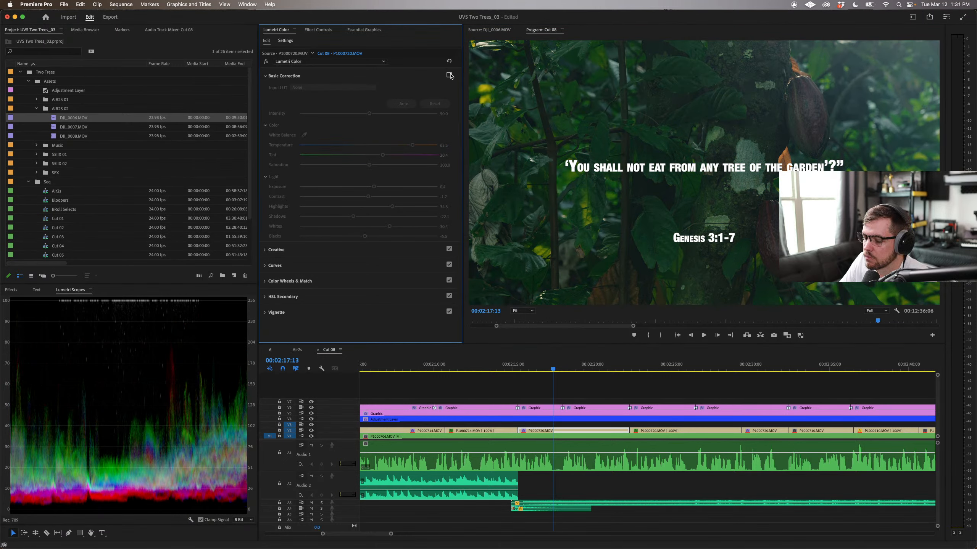
left_click(449, 76)
left_click(450, 76)
left_click(449, 76)
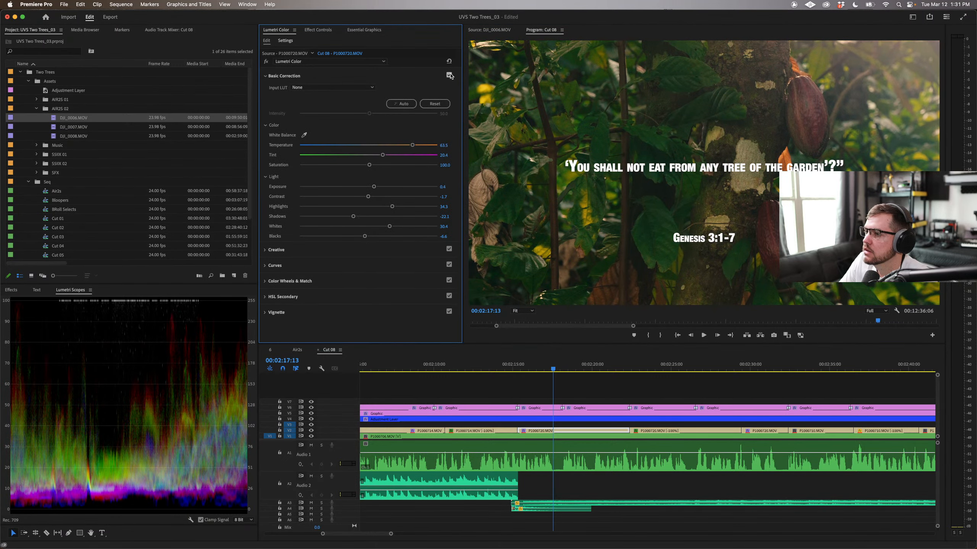
left_click(449, 76)
left_click(449, 76)
left_click(449, 76)
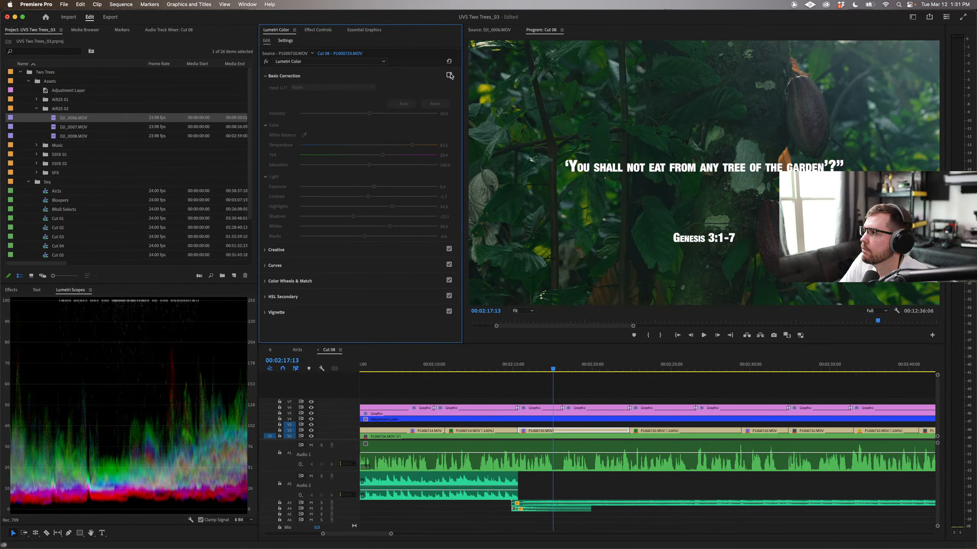
left_click(450, 75)
Step: Scrub through the graded P1000720.MOV clip and check it against P1000714.MOV at 00:02:12:10
mouse_move(546, 368)
left_mouse_down()
mouse_move(509, 366)
mouse_move(533, 368)
left_mouse_up()
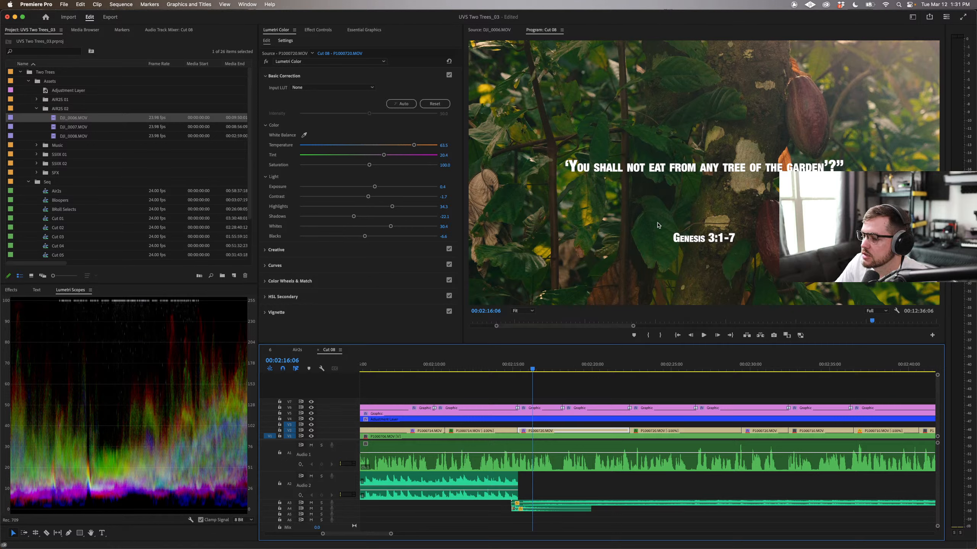
left_click(590, 377)
scroll(585, 379, "right", 3)
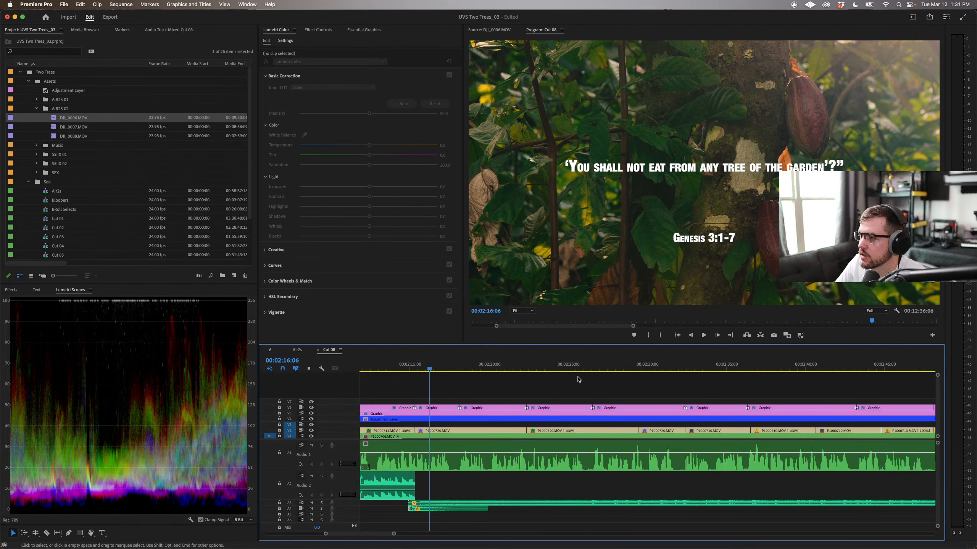
left_click_drag(430, 370, 519, 371)
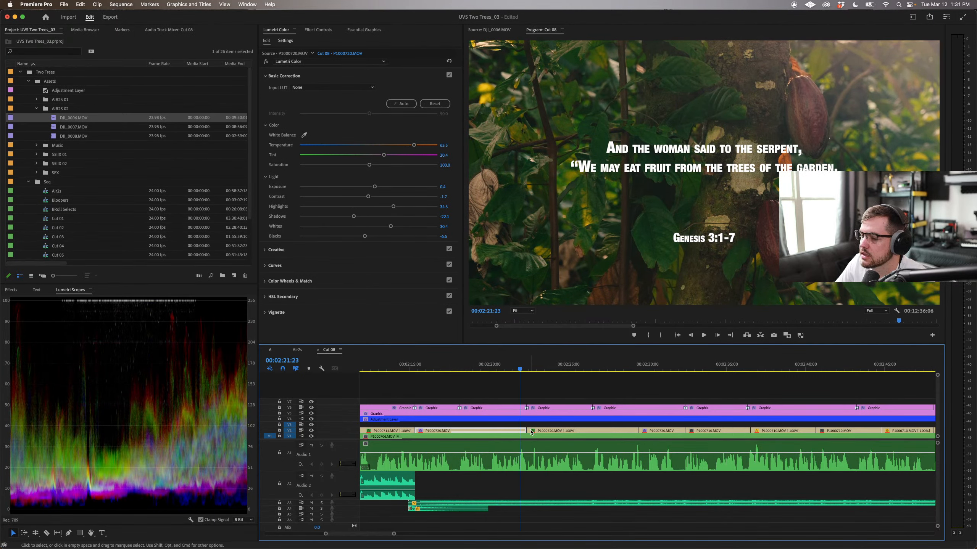
scroll(490, 381, "left", 4)
left_click(507, 371)
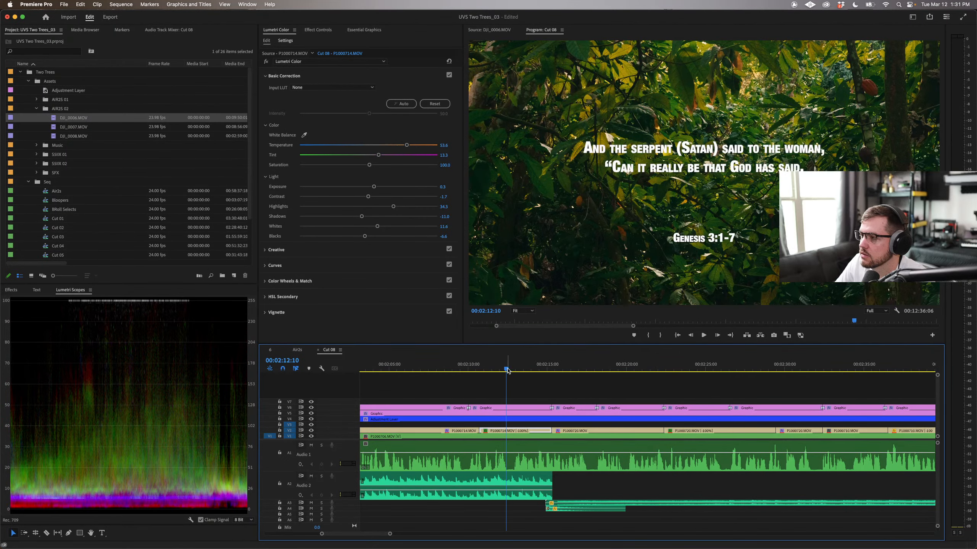
Step: Copy the Lumetri Color effect from the graded P1000720.MOV clip onto the following P1000720.MOV clip at 00:02:22:19
left_click(666, 371)
mouse_move(666, 373)
left_mouse_down()
mouse_move(679, 371)
mouse_move(670, 372)
left_mouse_up()
left_click(621, 432)
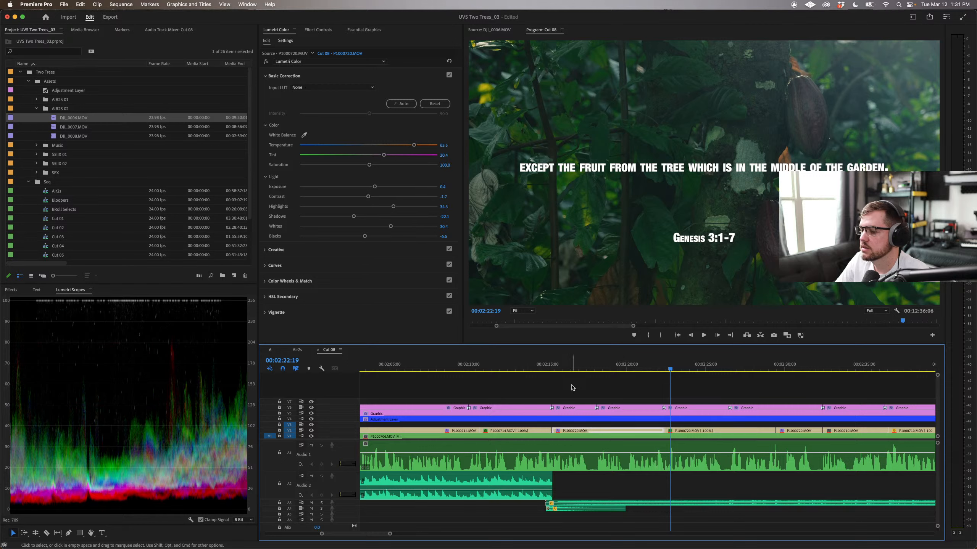
left_click(315, 31)
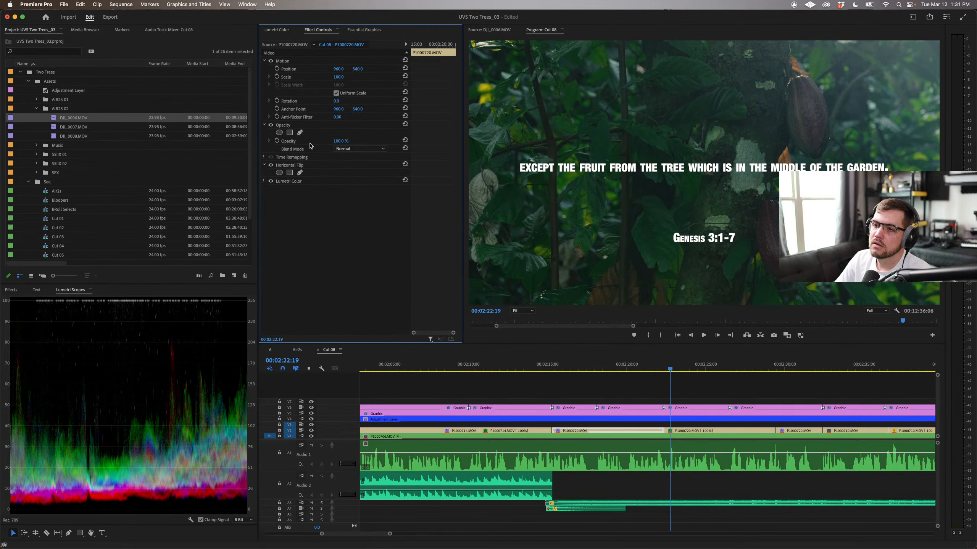
left_click(289, 184)
key("super+c")
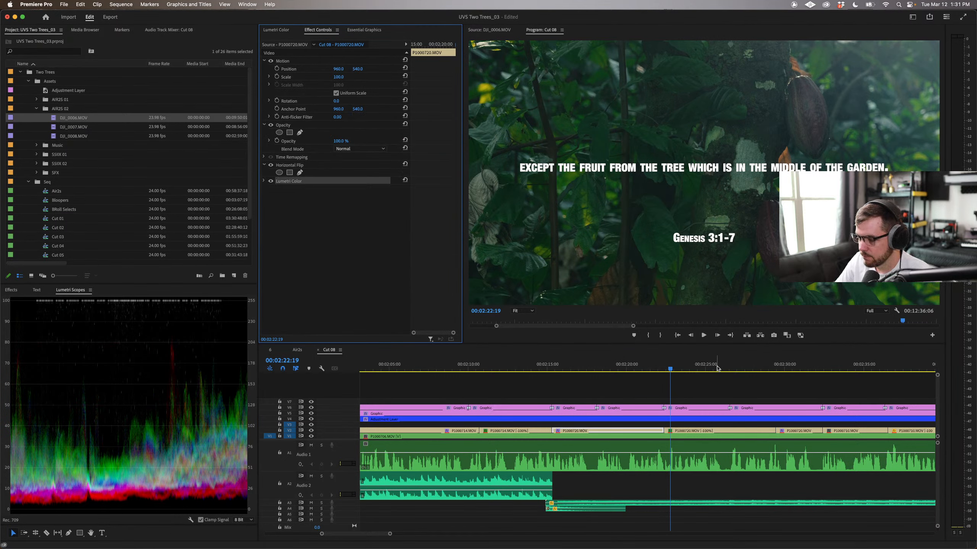
left_click(713, 431)
key("super+v")
Step: Play across the cut between the two graded P1000720.MOV clips to check that their color matches
left_click_drag(670, 368, 641, 366)
key("space")
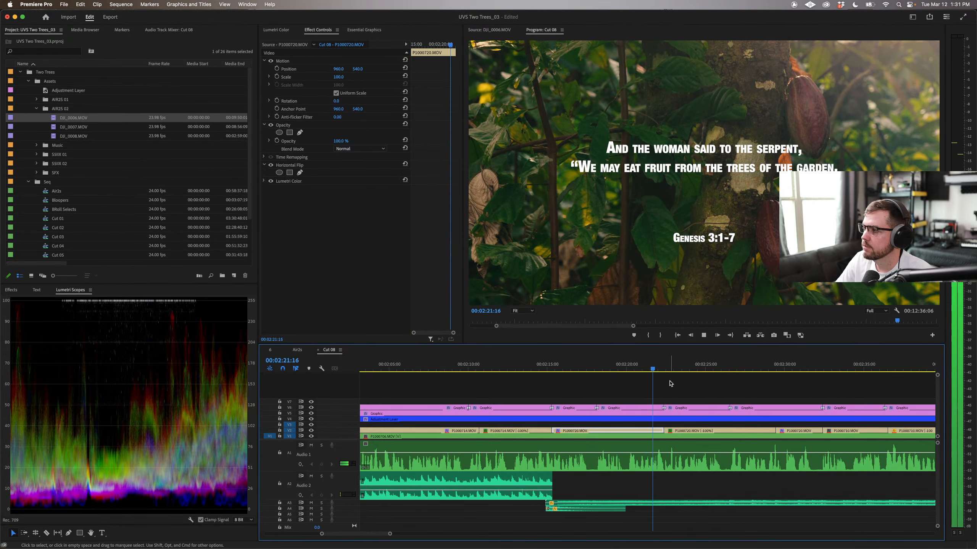
scroll(670, 384, "right", 5)
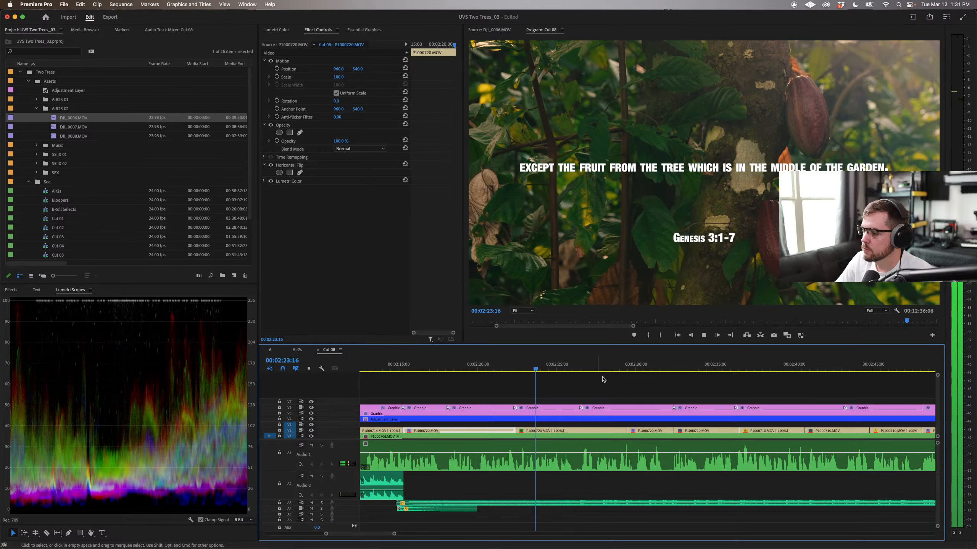
key("space")
Step: Paste the copied Lumetri Color effect onto the third P1000720.MOV clip, around 00:02:30:05
left_click(622, 368)
mouse_move(623, 367)
left_mouse_down()
mouse_move(641, 367)
mouse_move(582, 368)
mouse_move(640, 368)
left_mouse_up()
key("super+v")
scroll(640, 368, "down", 3)
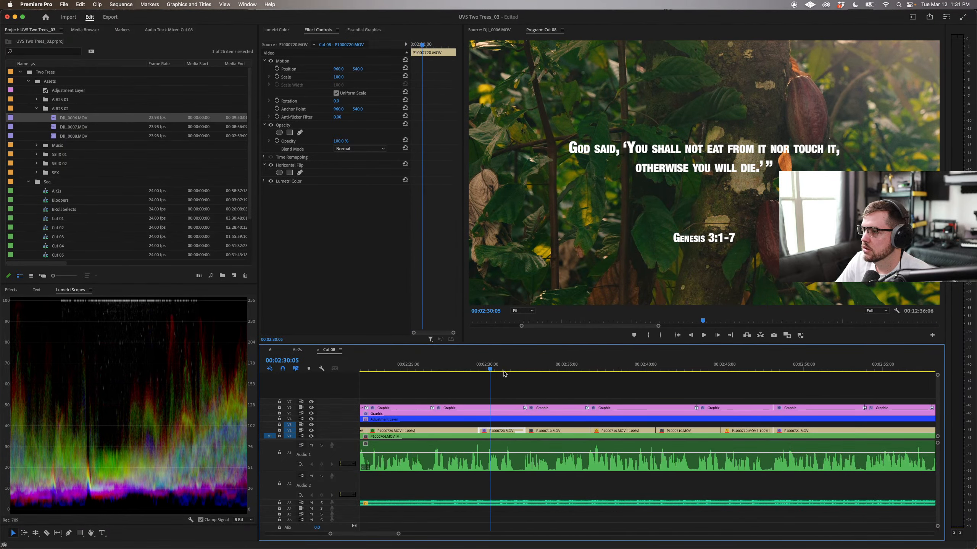
Step: Try P1000719.MOV's Lumetri Color effect from 00:01:58:21 on the P1000710.MOV clip at 00:02:37:02, and undo the paste
mouse_move(500, 368)
left_mouse_down()
mouse_move(544, 367)
mouse_move(485, 369)
left_mouse_up()
key("minus")
key("minus")
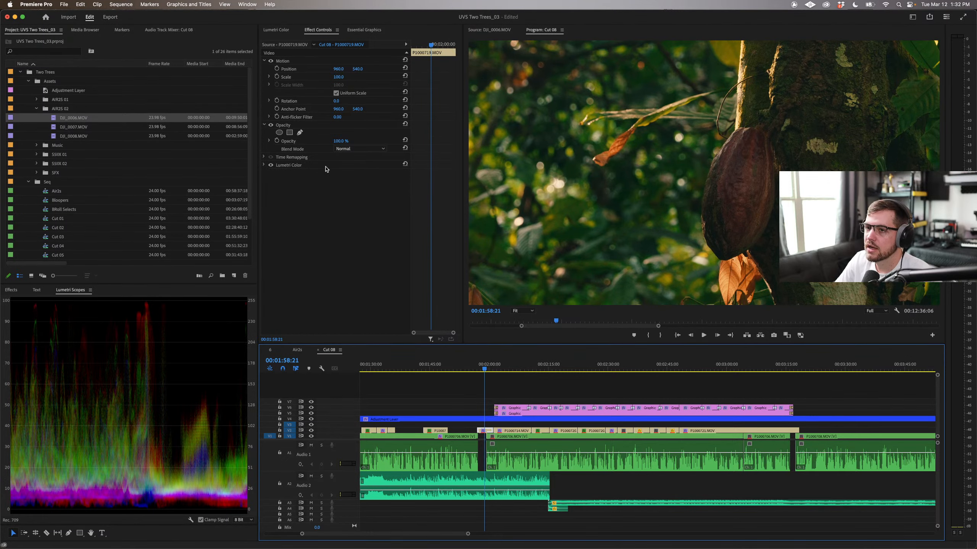
left_click(297, 166)
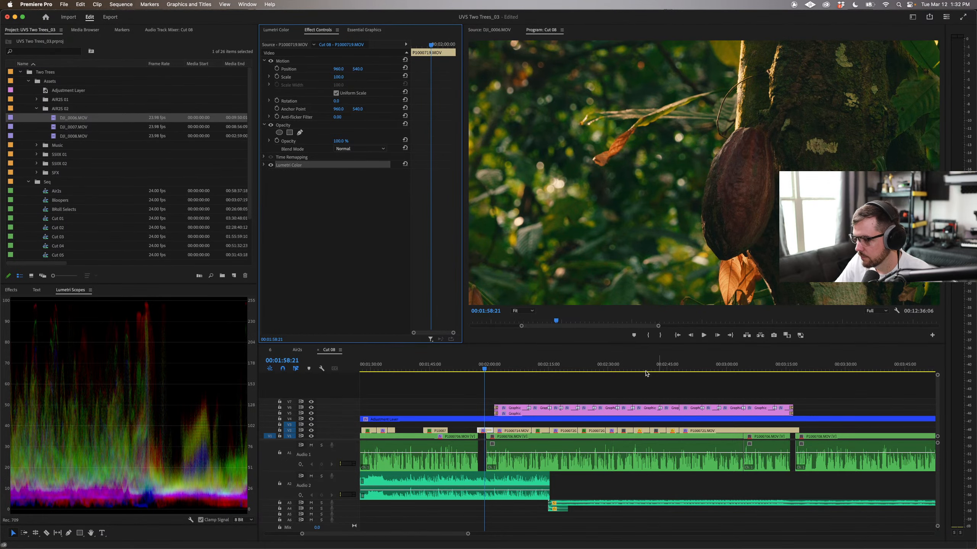
left_click_drag(595, 368, 637, 365)
key("super+v")
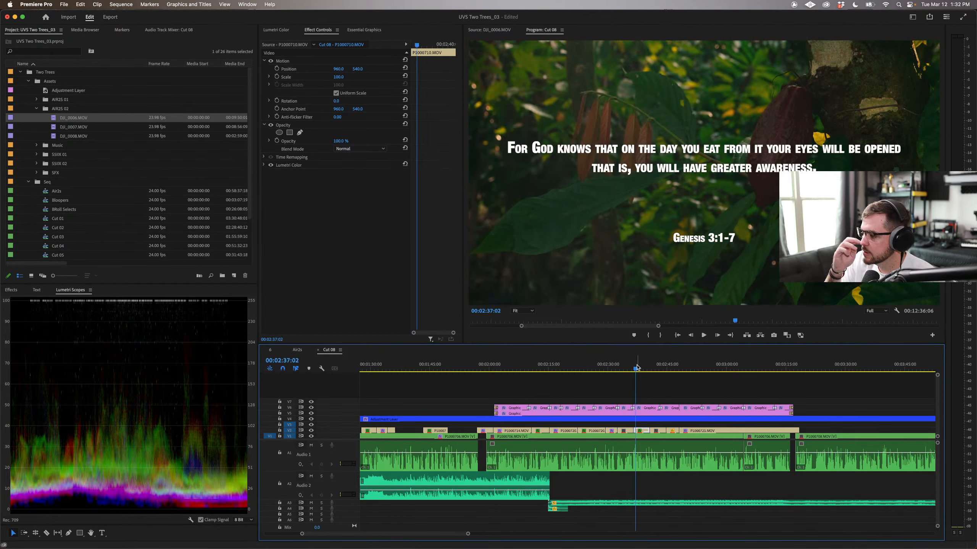
key("super+z")
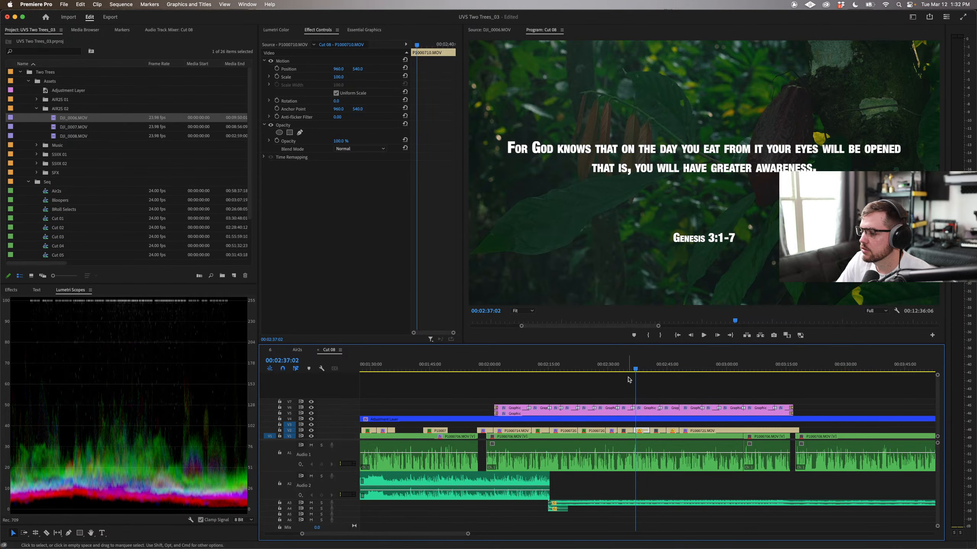
Step: Copy the Lumetri Color effect from P1000720.MOV at 00:02:31:03 onto the P1000710.MOV clip at 00:02:34:21
left_click(628, 369)
left_click(612, 369)
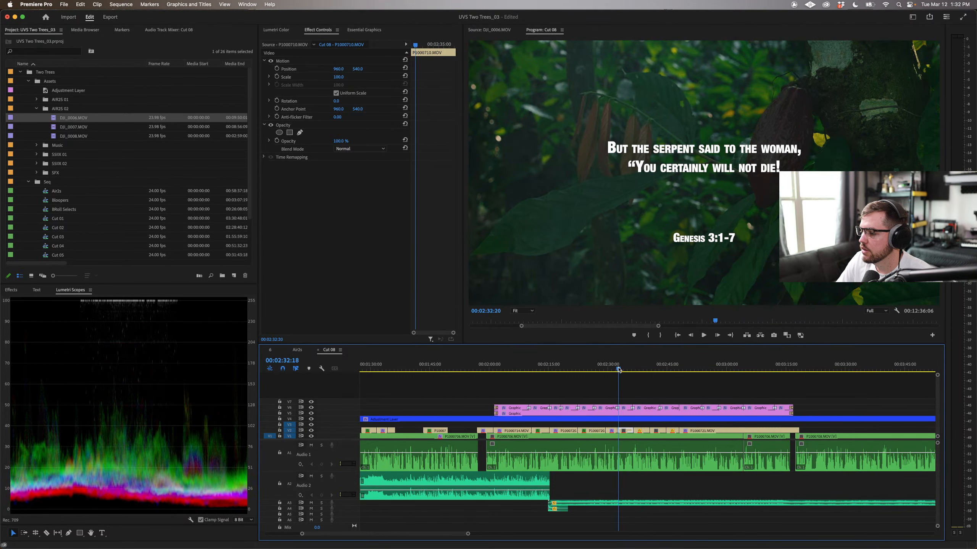
left_click_drag(612, 369, 613, 369)
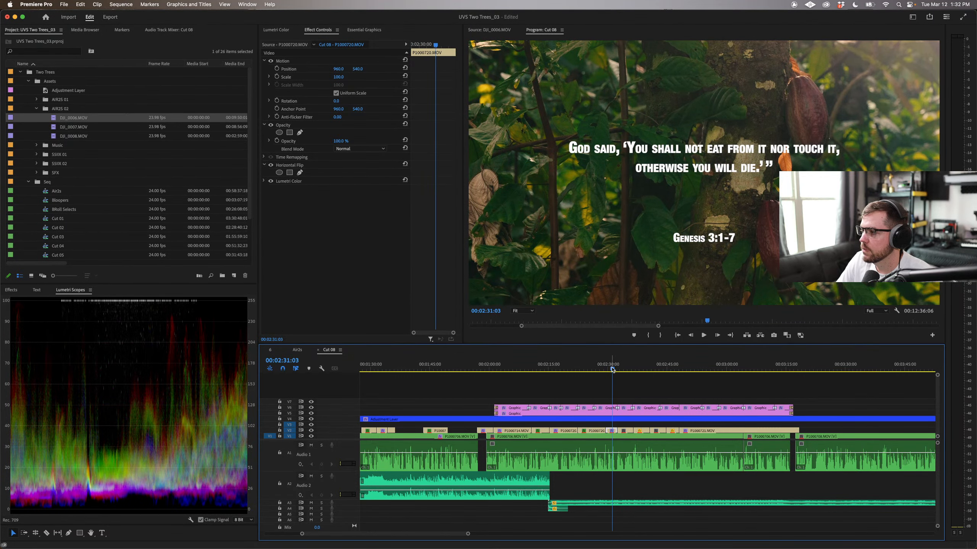
left_click(282, 184)
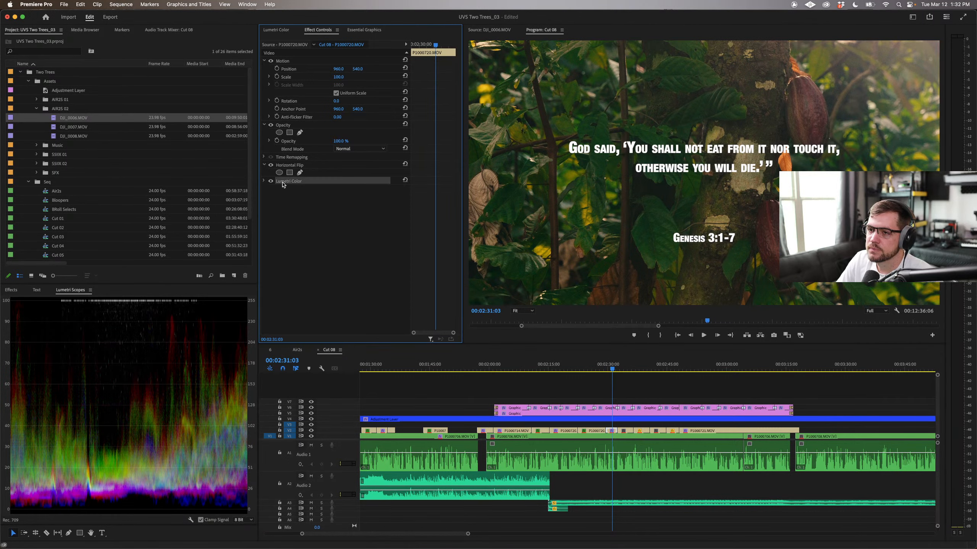
left_click(627, 369)
key("super+v")
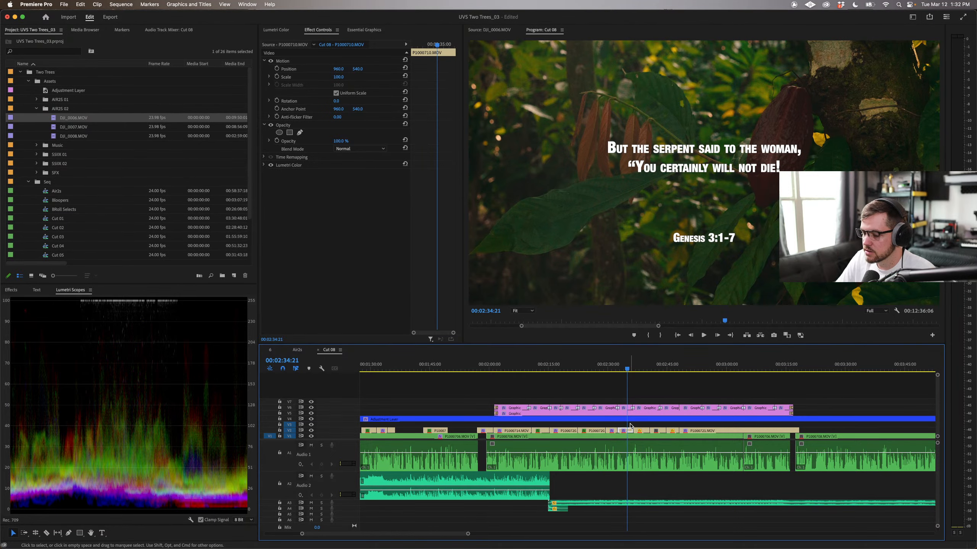
Step: Try raising Whites to about 59 and Highlights to about 57 on the P1000710.MOV clip at 00:02:33:02
key("equal")
key("equal")
left_click_drag(649, 368, 619, 369)
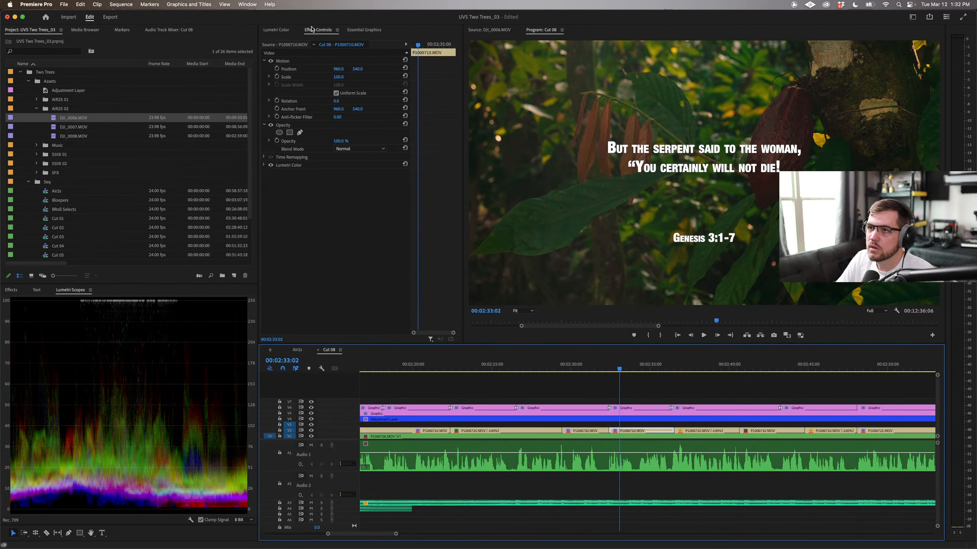
left_click(275, 30)
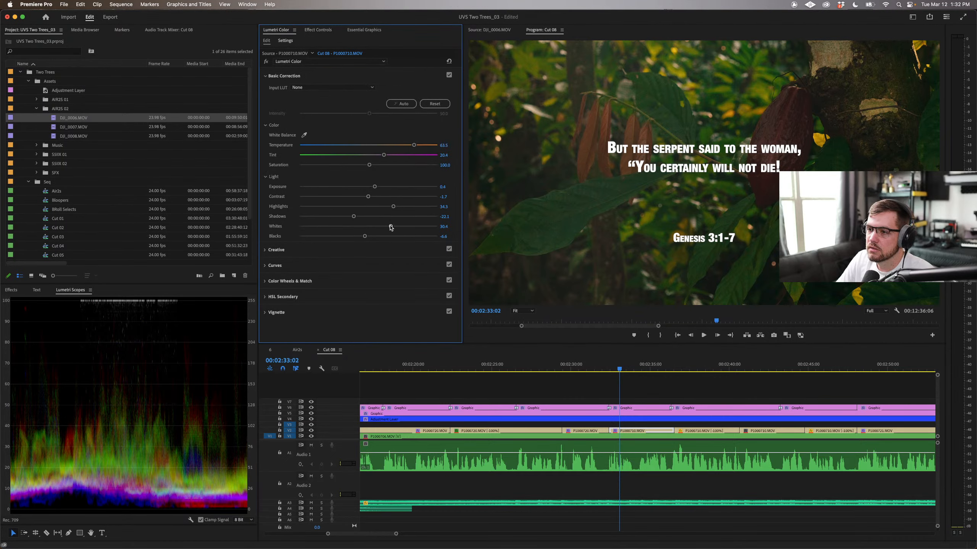
left_click_drag(391, 227, 409, 227)
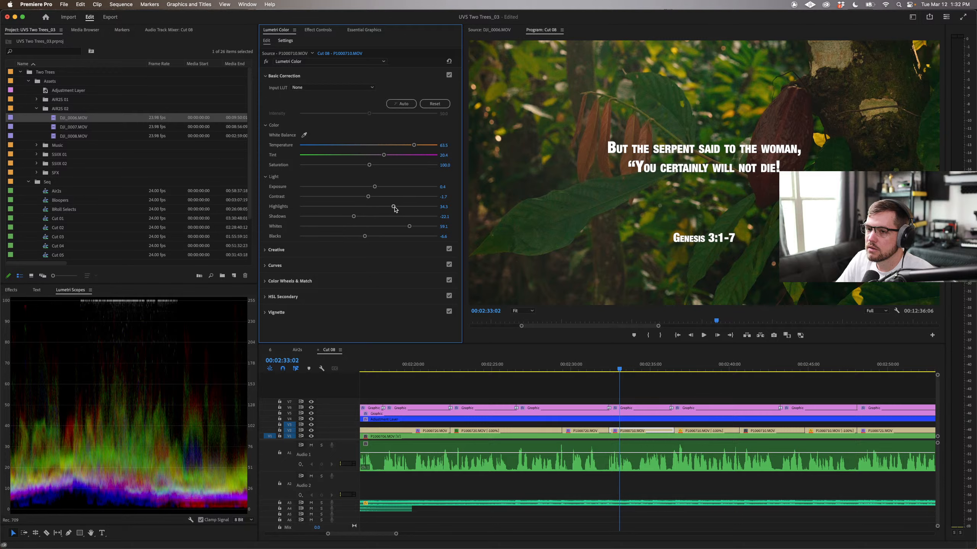
left_click_drag(394, 208, 451, 209)
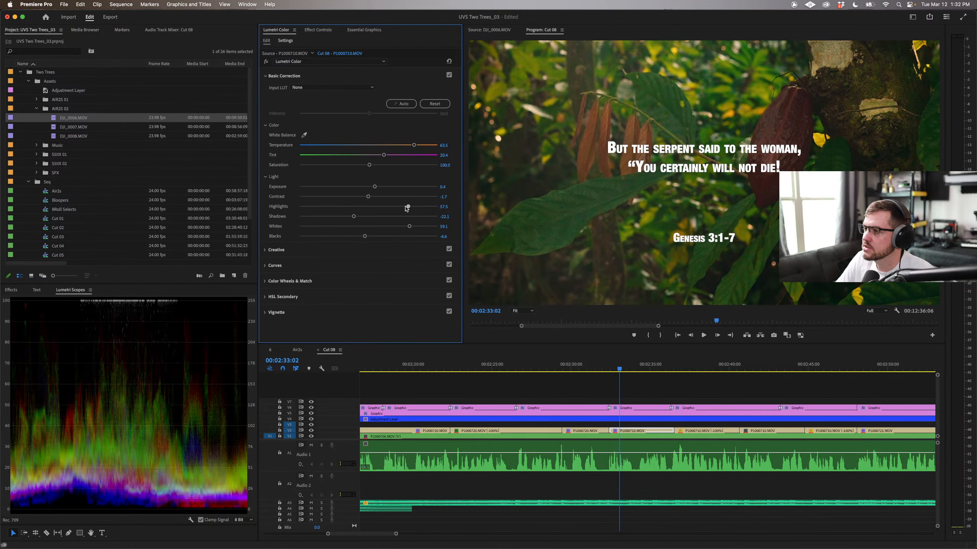
left_click_drag(439, 208, 408, 208)
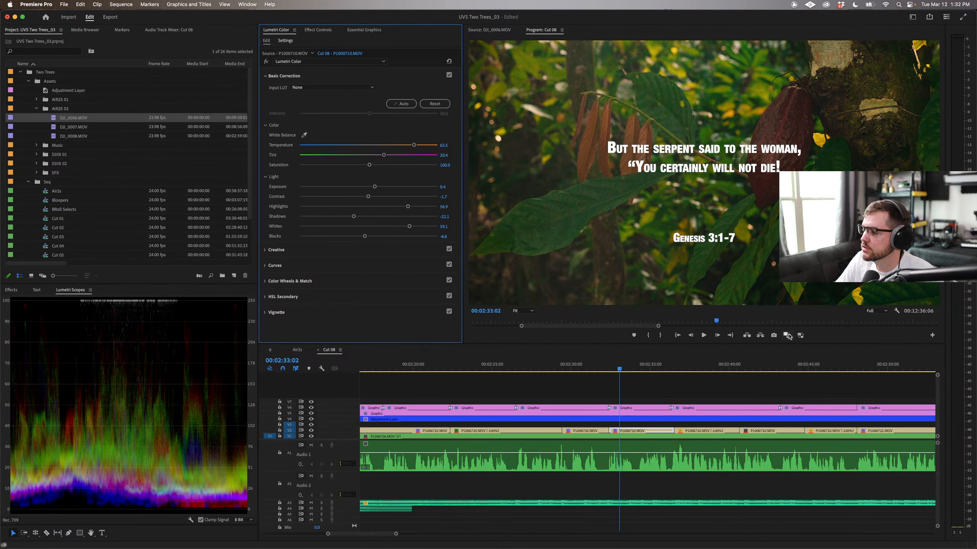
Step: In comparison view, set the P1000710.MOV clip's Temperature to 69.1, Exposure to 1.0, Highlights to 42.0, Shadows to about -44 and Whites to 35.4
left_click(787, 335)
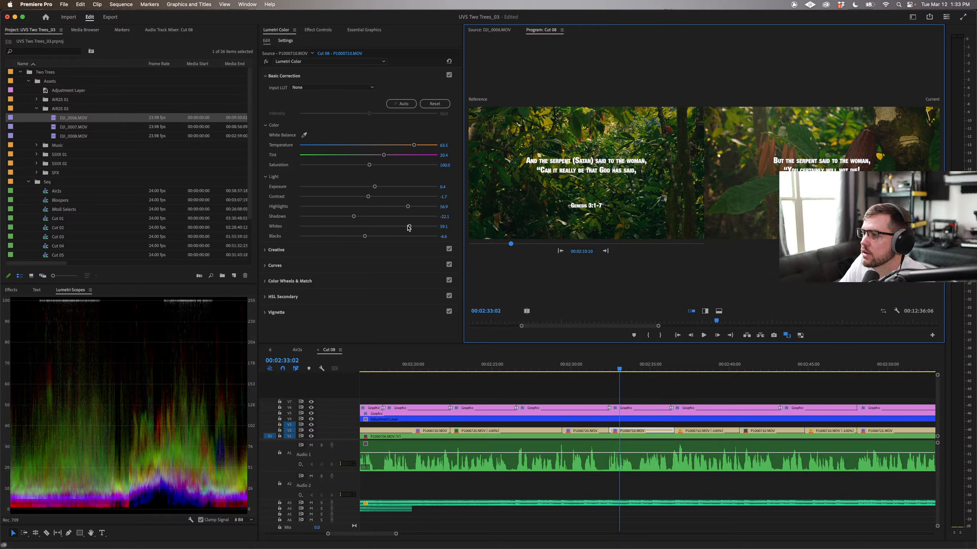
left_click_drag(409, 226, 338, 217)
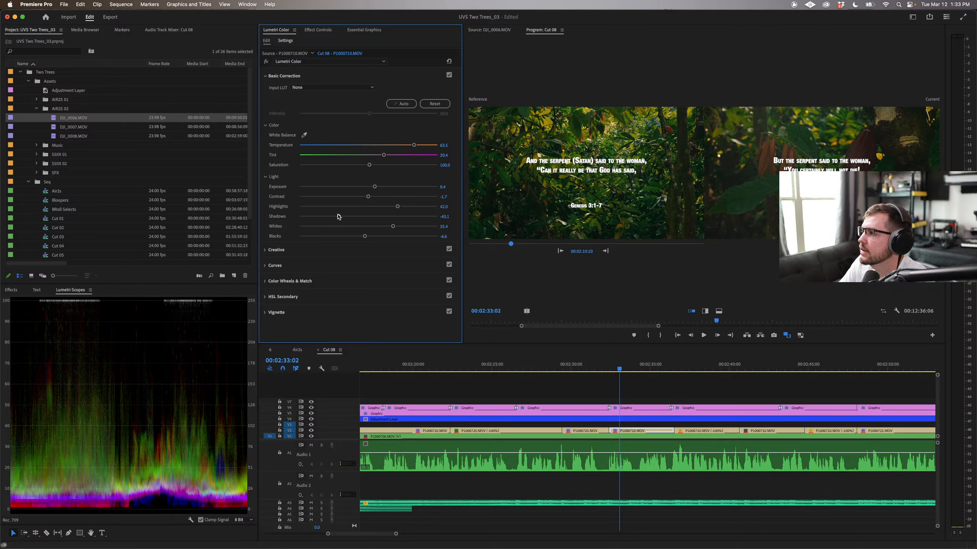
mouse_move(414, 146)
left_mouse_down()
mouse_move(422, 146)
mouse_move(410, 147)
left_mouse_up()
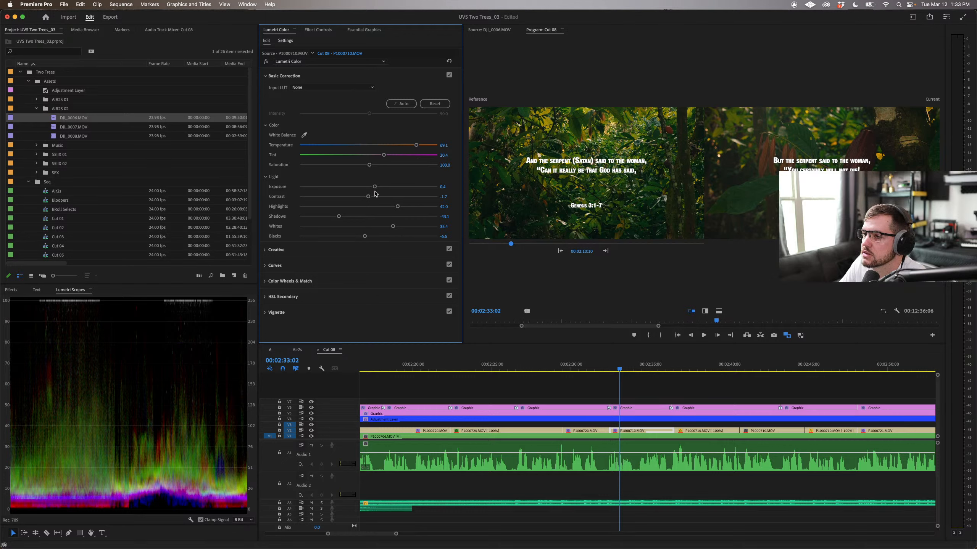
left_click_drag(376, 187, 382, 187)
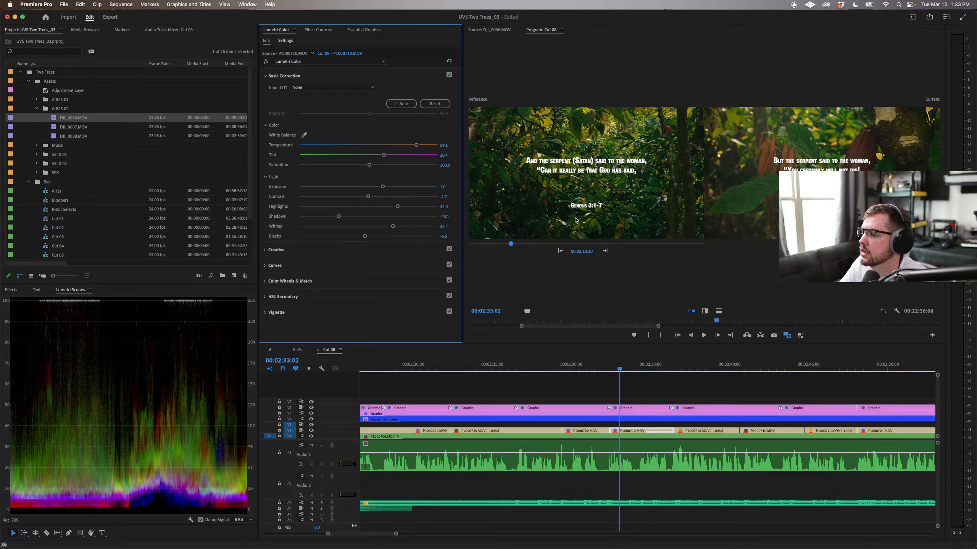
left_click_drag(510, 245, 518, 244)
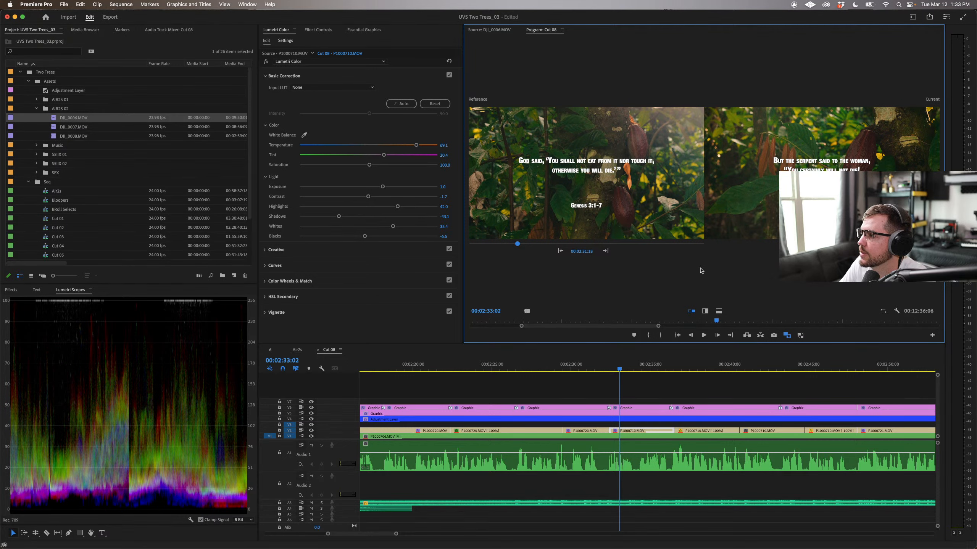
left_click(784, 335)
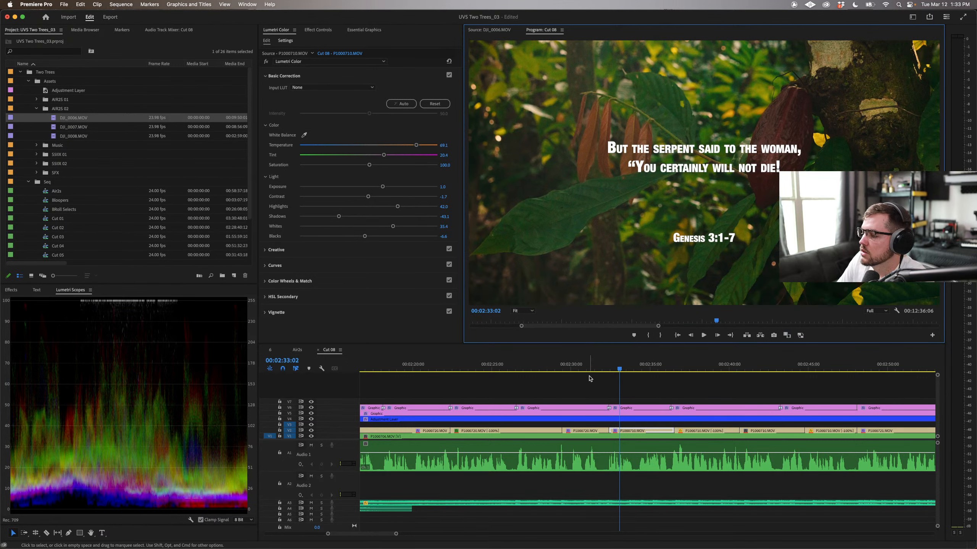
Step: Copy the adjusted Lumetri Color effect onto the next P1000710.MOV clip at 00:02:36:19 and compare it with the effect off and on
left_click_drag(619, 370, 679, 370)
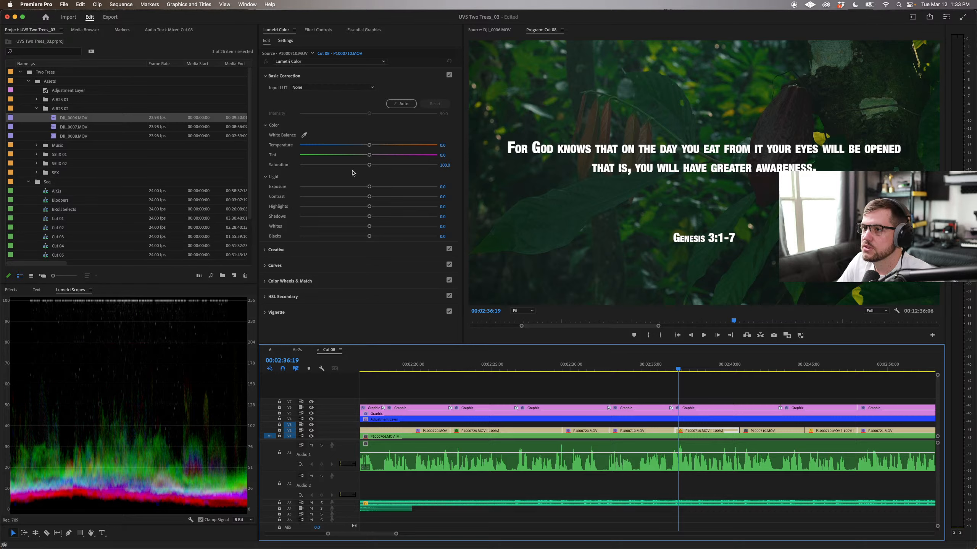
left_click(315, 31)
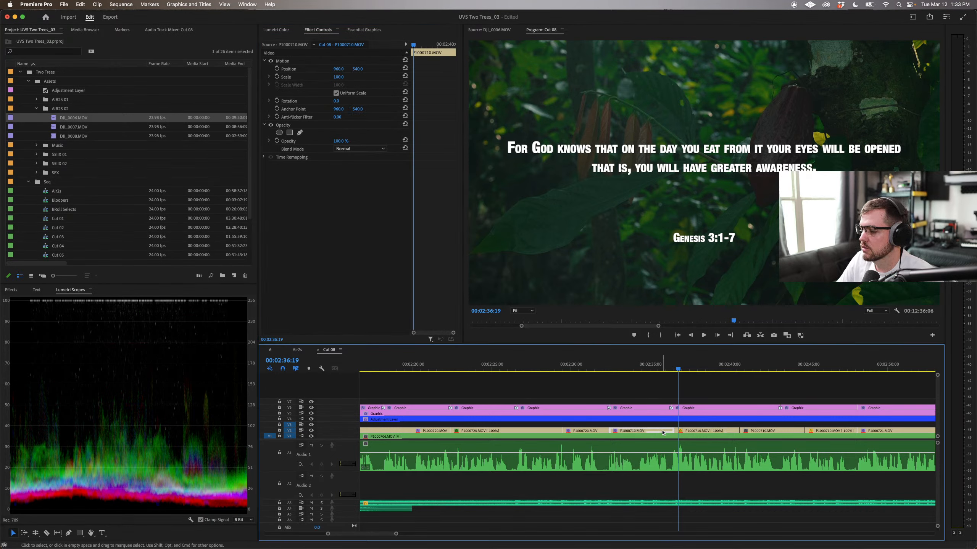
left_click(662, 433)
left_click(281, 165)
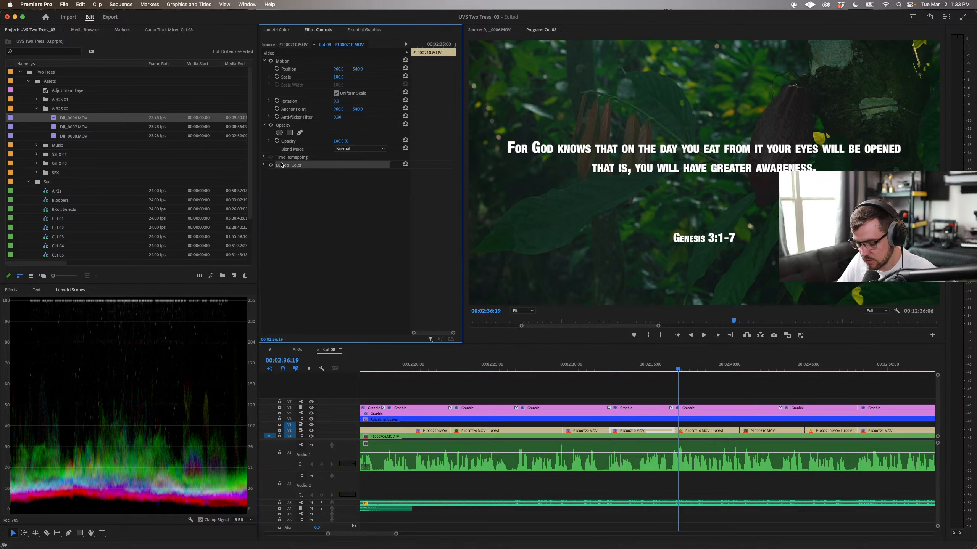
left_click(699, 431)
key("super+v")
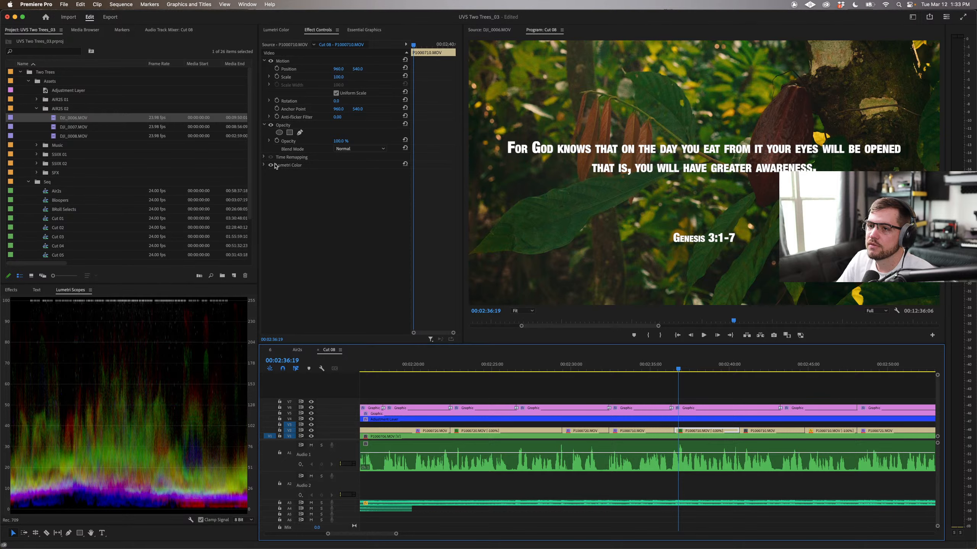
left_click(272, 166)
left_click(272, 165)
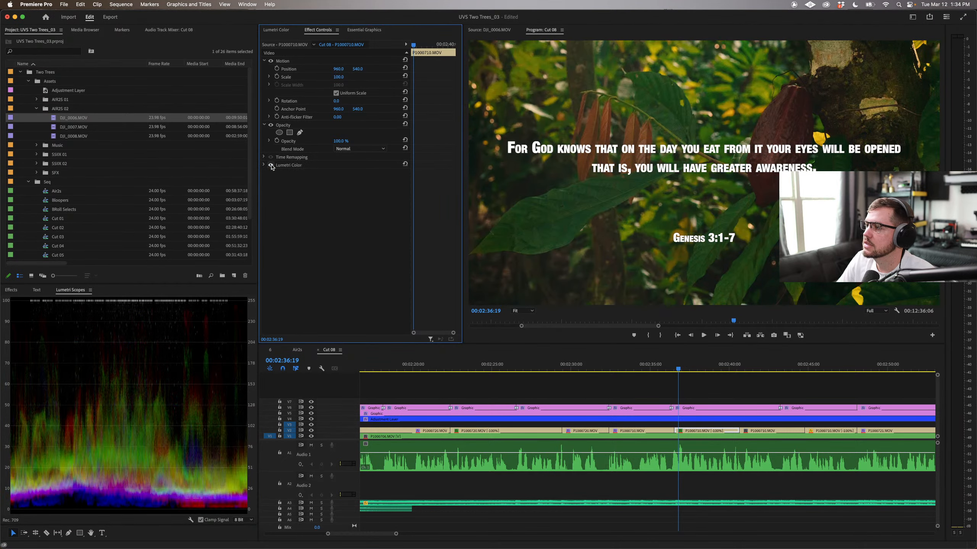
Step: Paste the copied Lumetri Color effect onto the P1000710.MOV clips at 00:02:41:08 and 00:02:45:10, playing across the cuts to check the match
left_click_drag(649, 367, 673, 371)
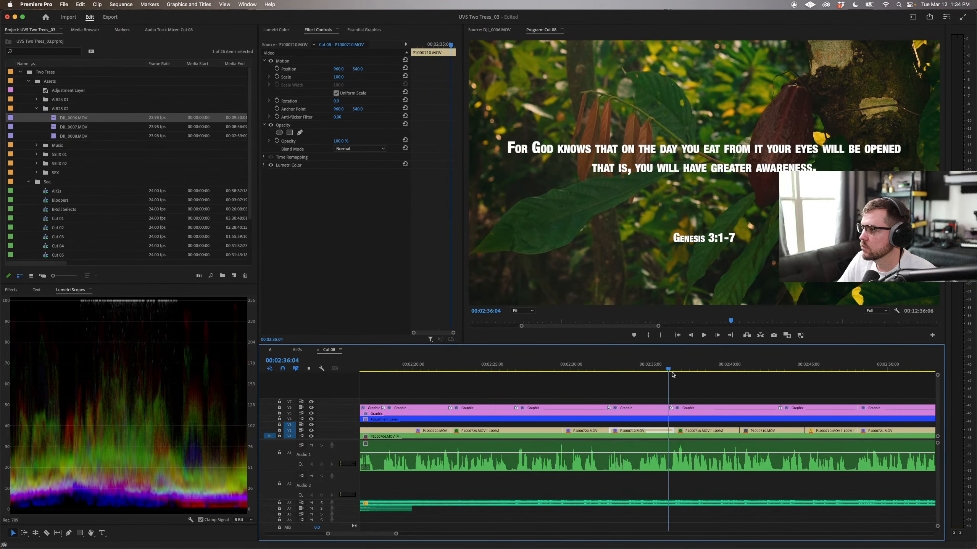
left_click(653, 373)
scroll(654, 375, "down", 5)
left_click_drag(540, 368, 557, 368)
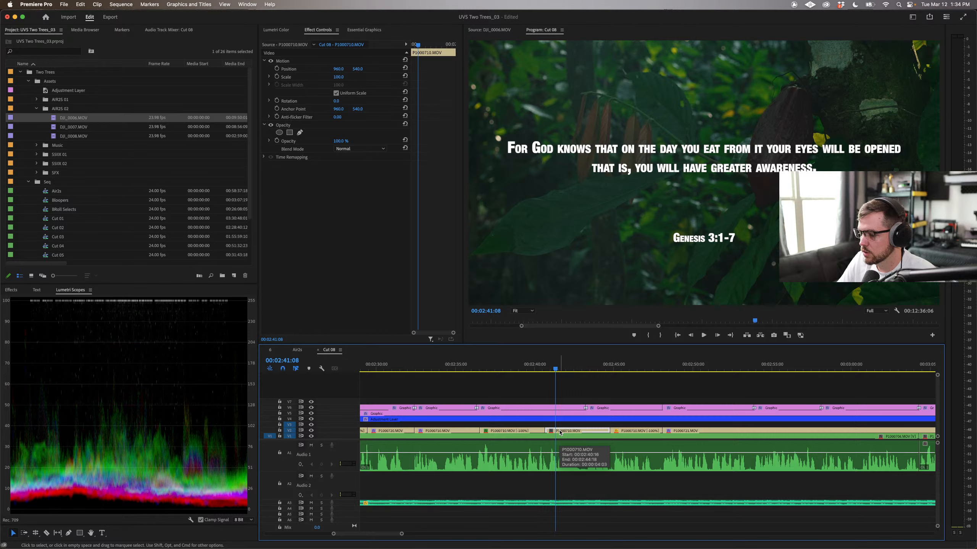
key("super+v")
left_click_drag(554, 368, 528, 368)
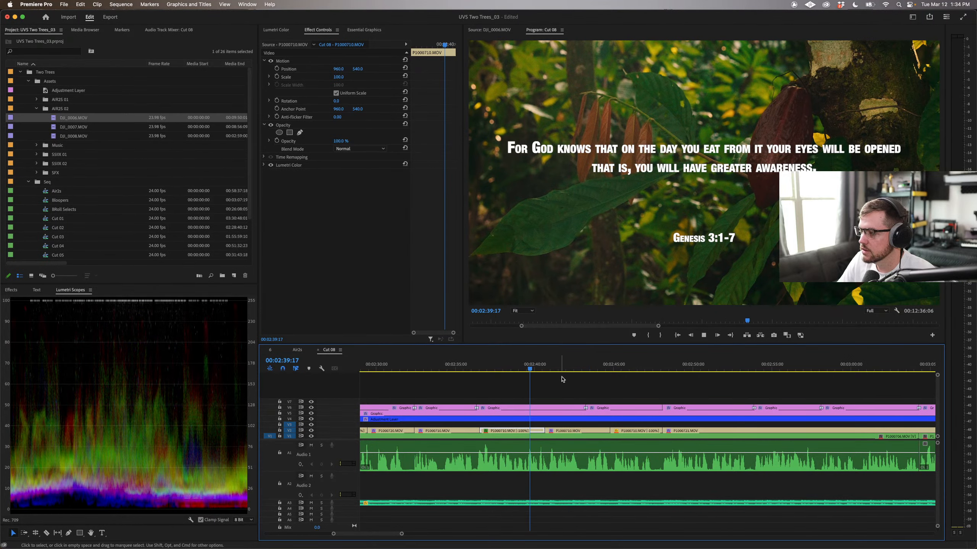
key("space")
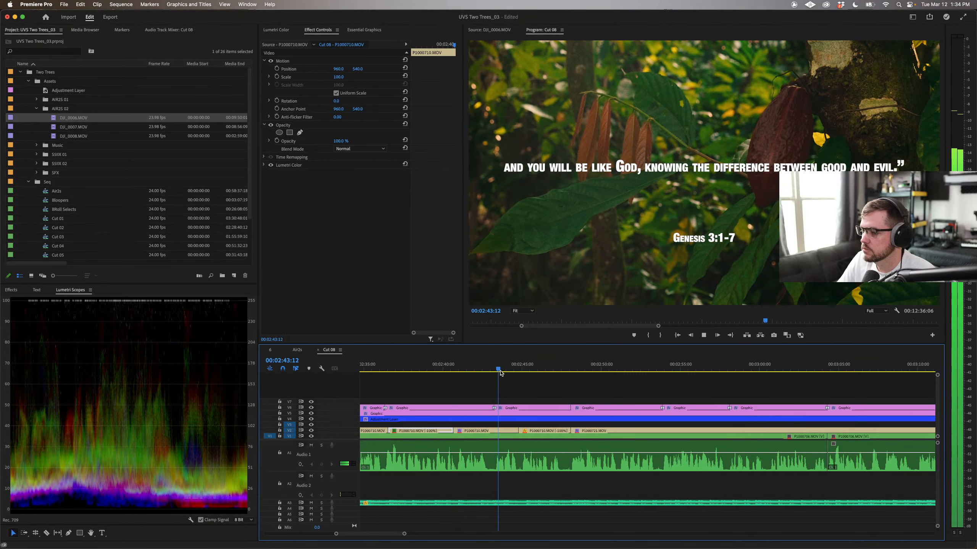
left_click(529, 369)
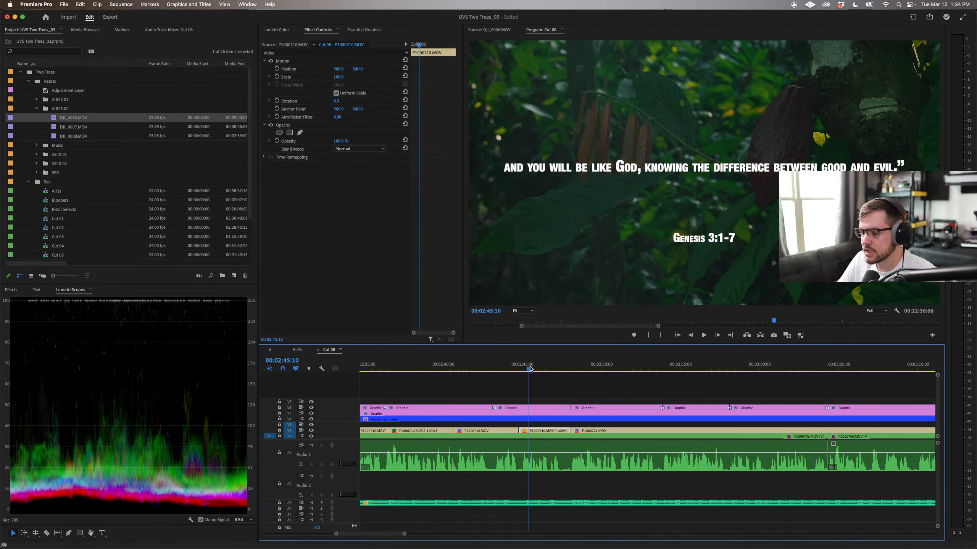
Step: Copy the Lumetri Color effect from P1000720.MOV at 00:02:27:23 onto the P1000721.MOV clip at 00:02:49:07
left_click_drag(529, 368, 451, 367)
key("minus")
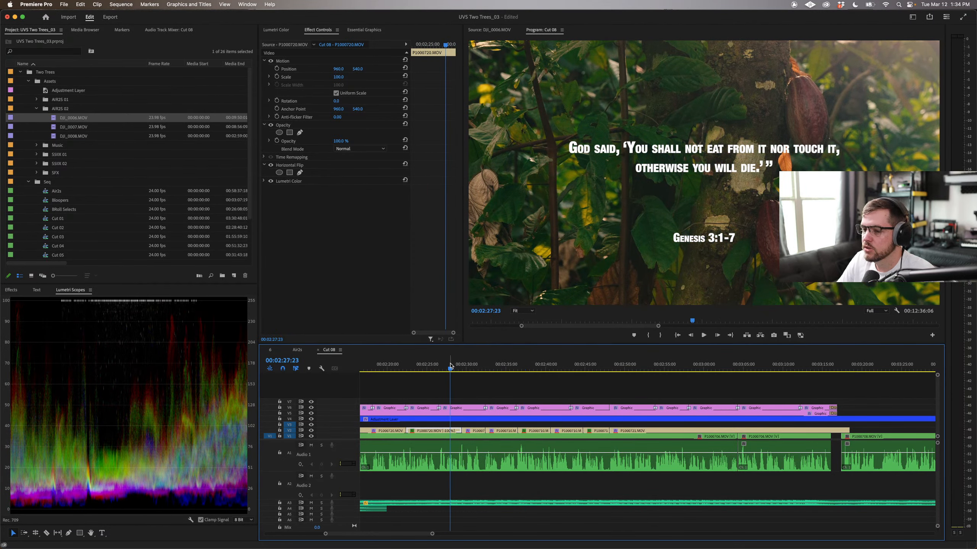
left_click(286, 182)
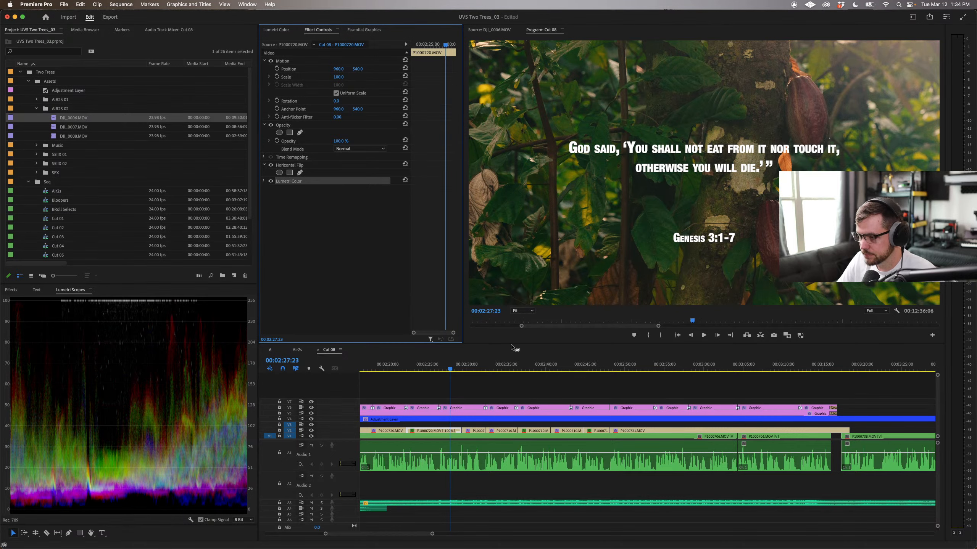
left_click_drag(586, 369, 620, 368)
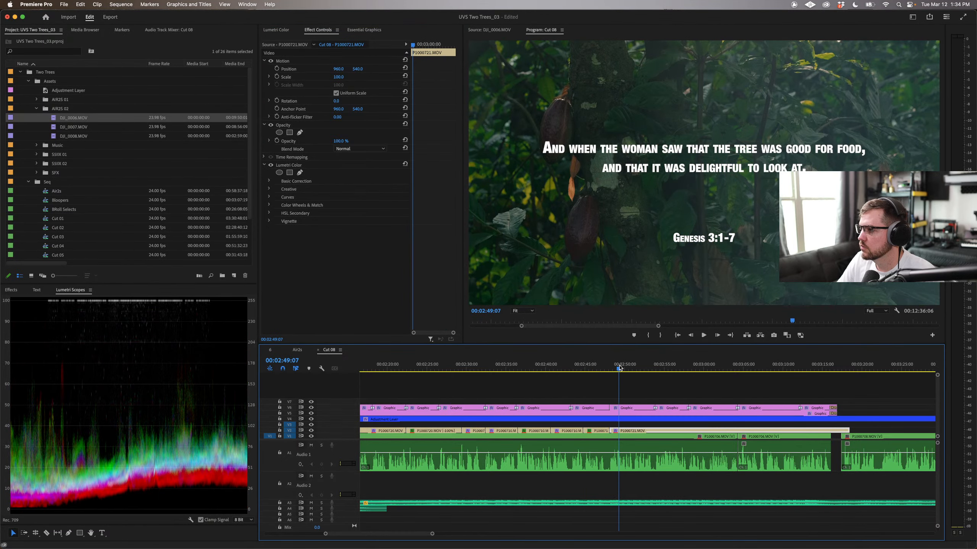
key("super+v")
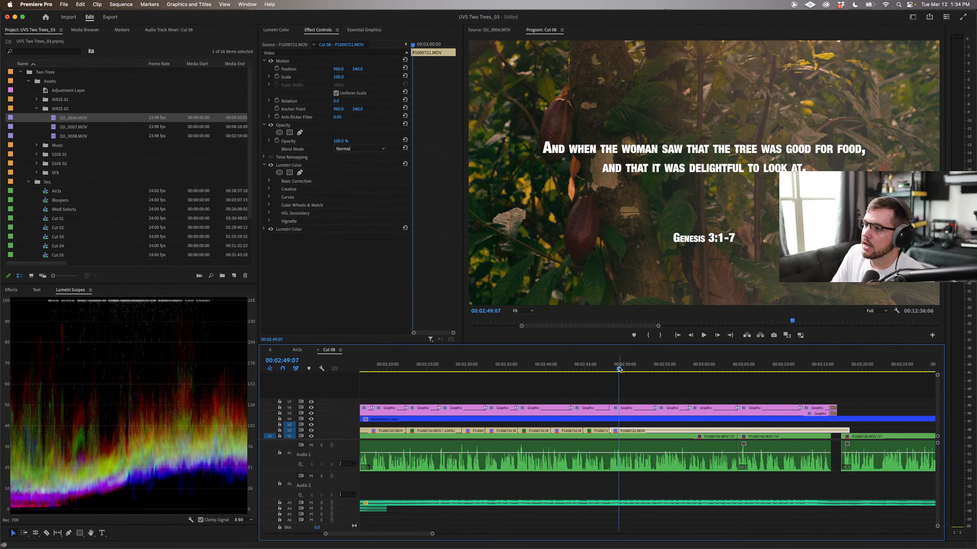
Step: Compare the P1000721.MOV clip with the reference frame at several points and set its Temperature to 31.5
left_click(787, 335)
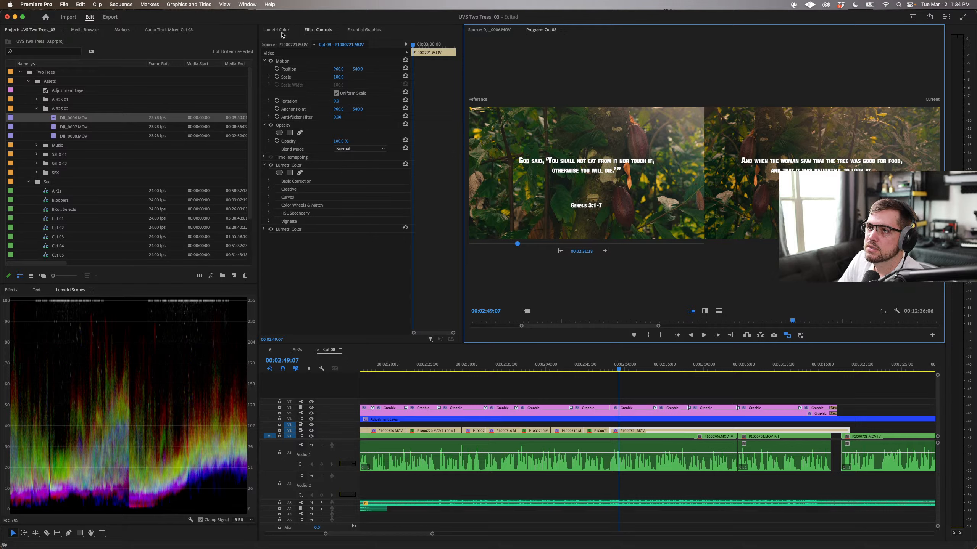
left_click(276, 31)
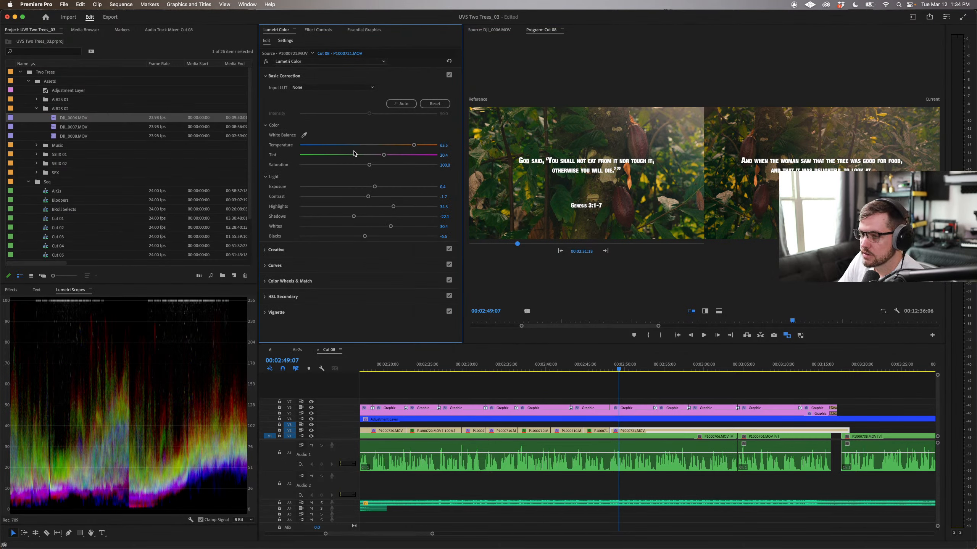
left_click_drag(400, 146, 405, 145)
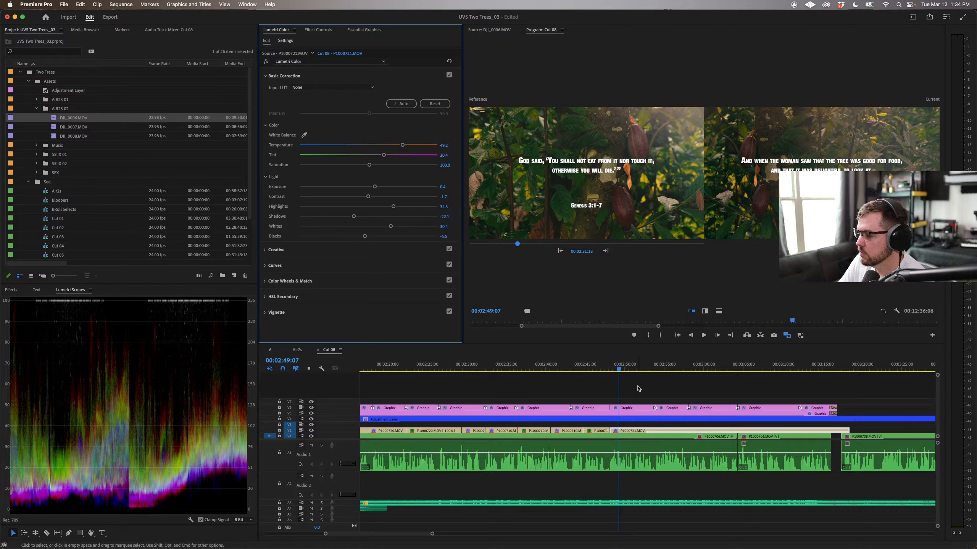
left_click(658, 369)
left_click_drag(661, 370, 716, 370)
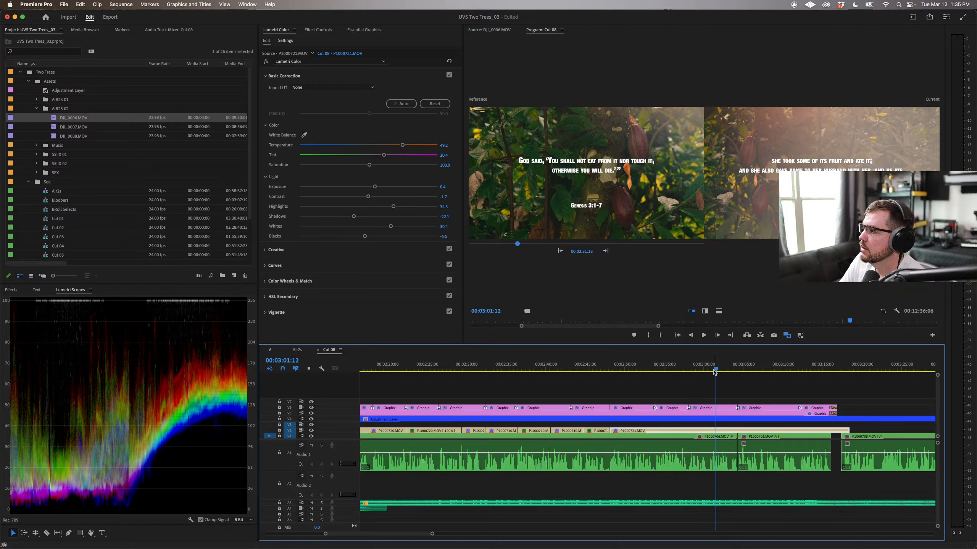
mouse_move(401, 146)
left_mouse_down()
mouse_move(376, 146)
mouse_move(391, 146)
left_mouse_up()
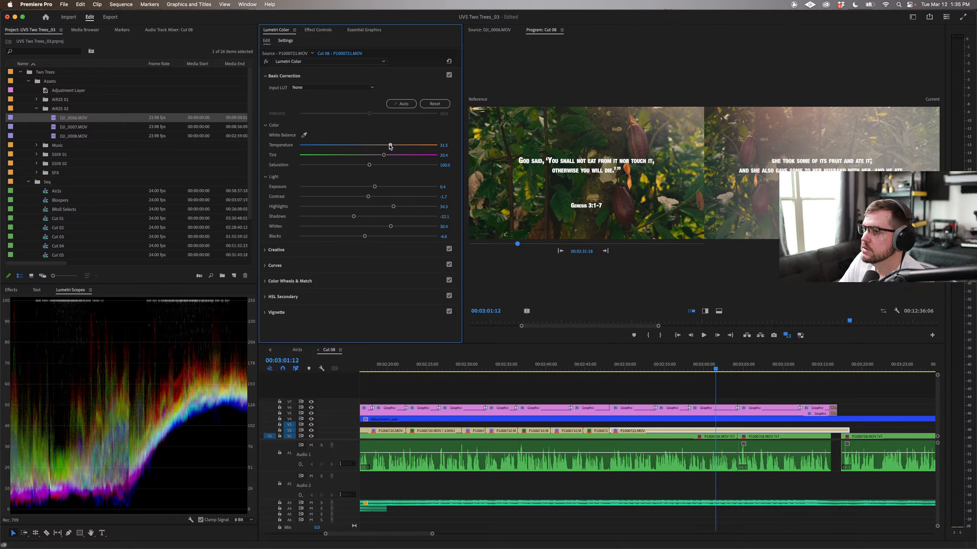
Step: Set the P1000721.MOV clip's Whites to 13.8, Exposure to 0.1 and Highlights to 41.4, checking its bright ending around 00:03:15:06
mouse_move(718, 370)
left_mouse_down()
mouse_move(814, 368)
mouse_move(703, 368)
left_mouse_up()
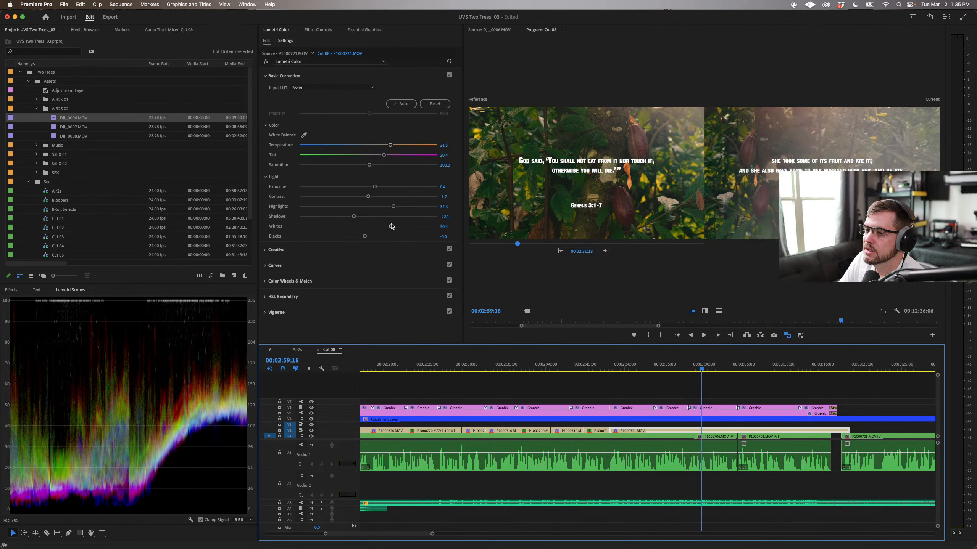
mouse_move(392, 227)
left_mouse_down()
mouse_move(349, 229)
mouse_move(379, 227)
left_mouse_up()
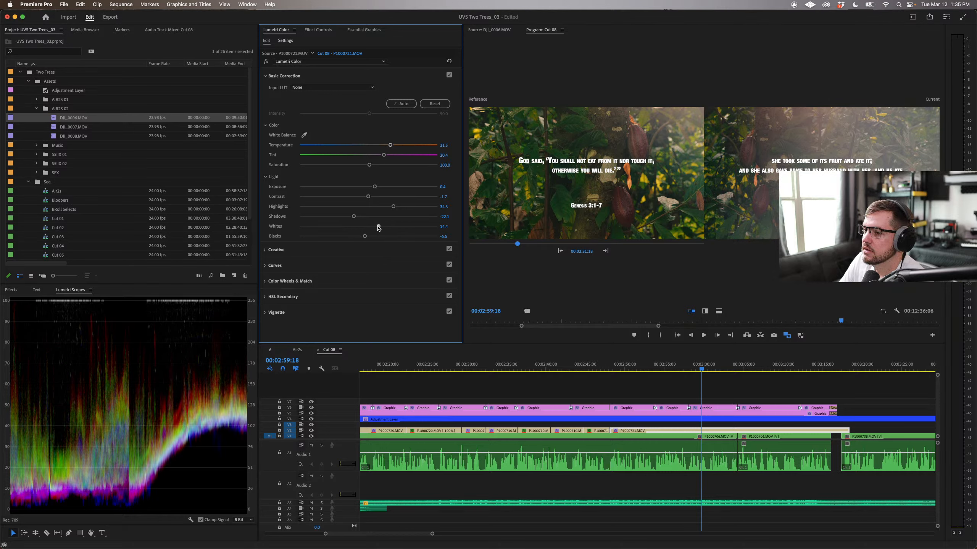
left_click_drag(761, 369, 824, 369)
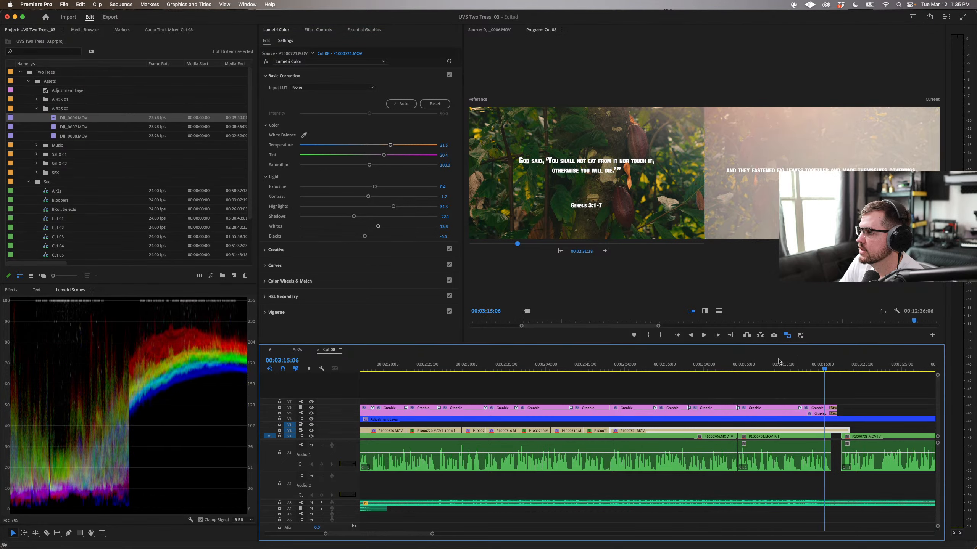
mouse_move(373, 188)
left_mouse_down()
mouse_move(314, 188)
mouse_move(385, 189)
mouse_move(370, 189)
left_mouse_up()
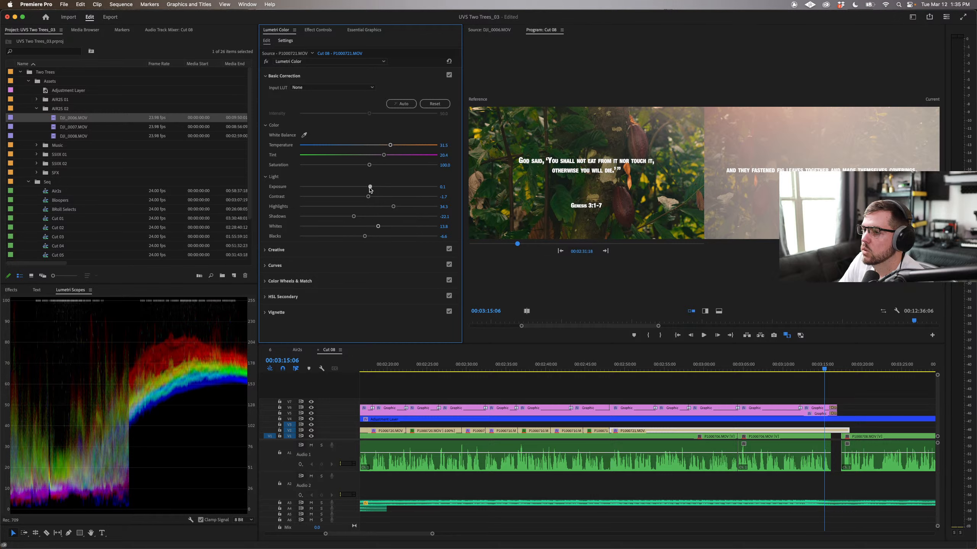
mouse_move(394, 208)
left_mouse_down()
mouse_move(417, 207)
mouse_move(397, 207)
left_mouse_up()
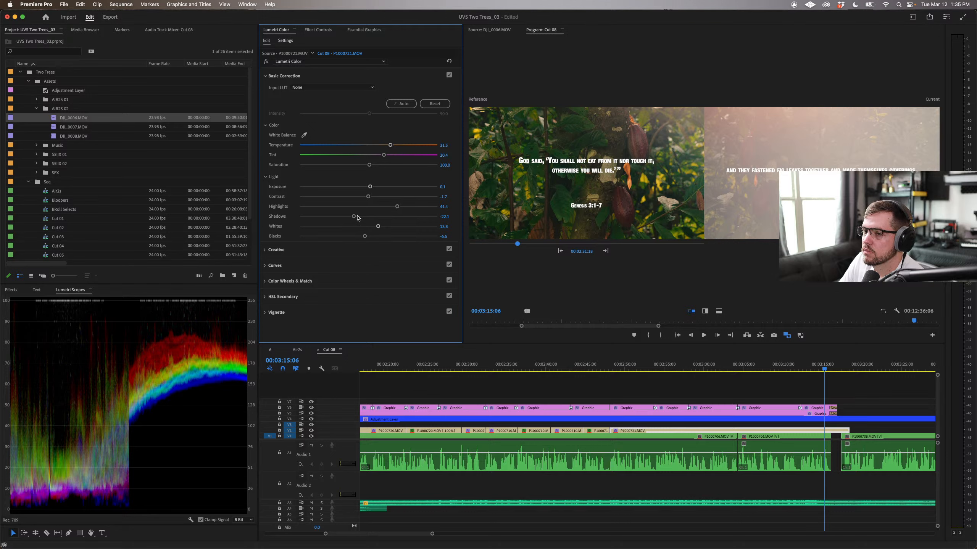
Step: Set the P1000721.MOV clip's Contrast to 13.8 and Shadows to -61.3, then check the frame at 00:03:07:16
left_click_drag(347, 217, 379, 200)
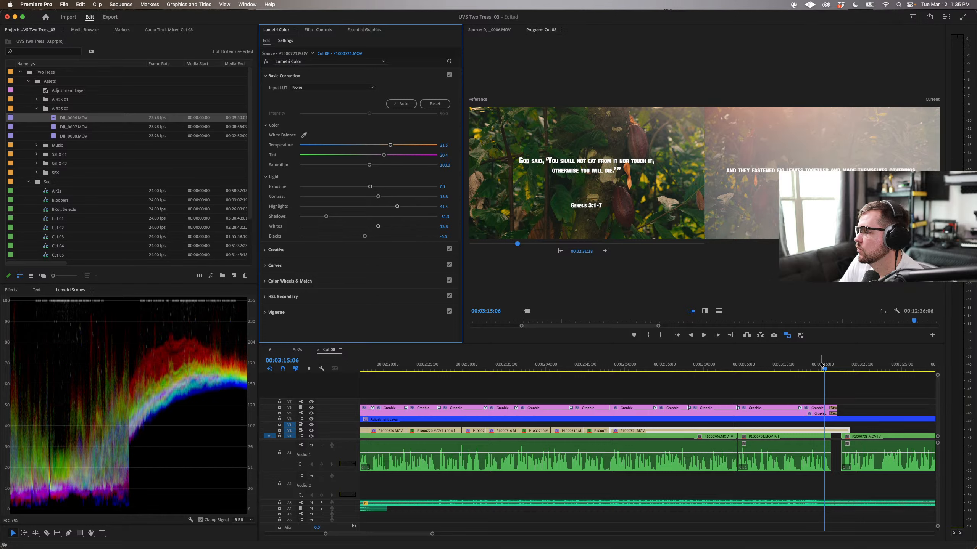
left_click(778, 365)
mouse_move(779, 365)
left_mouse_down()
mouse_move(747, 365)
mouse_move(835, 365)
mouse_move(594, 369)
mouse_move(838, 370)
mouse_move(609, 369)
mouse_move(807, 363)
mouse_move(707, 367)
mouse_move(766, 365)
left_mouse_up()
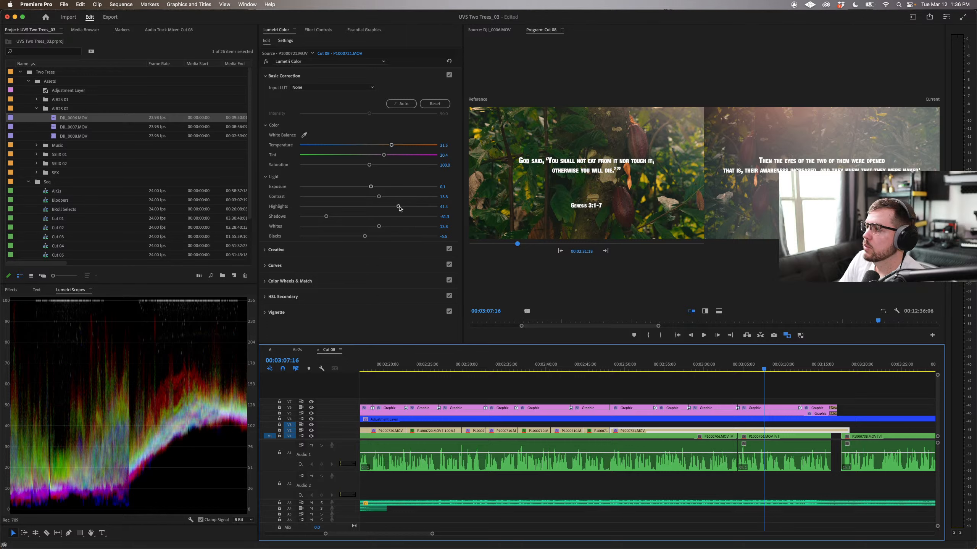
mouse_move(400, 208)
left_mouse_down()
mouse_move(349, 210)
mouse_move(412, 208)
left_mouse_up()
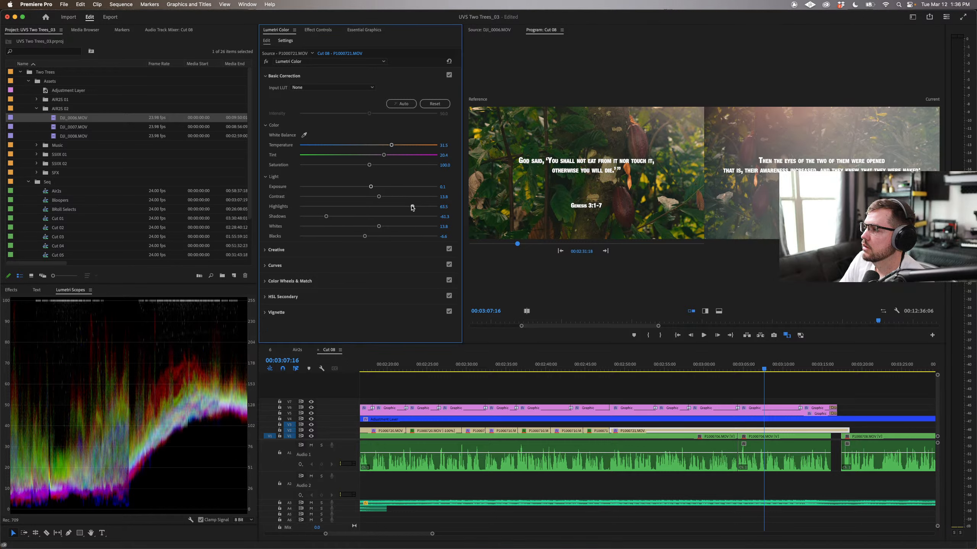
key("super+z")
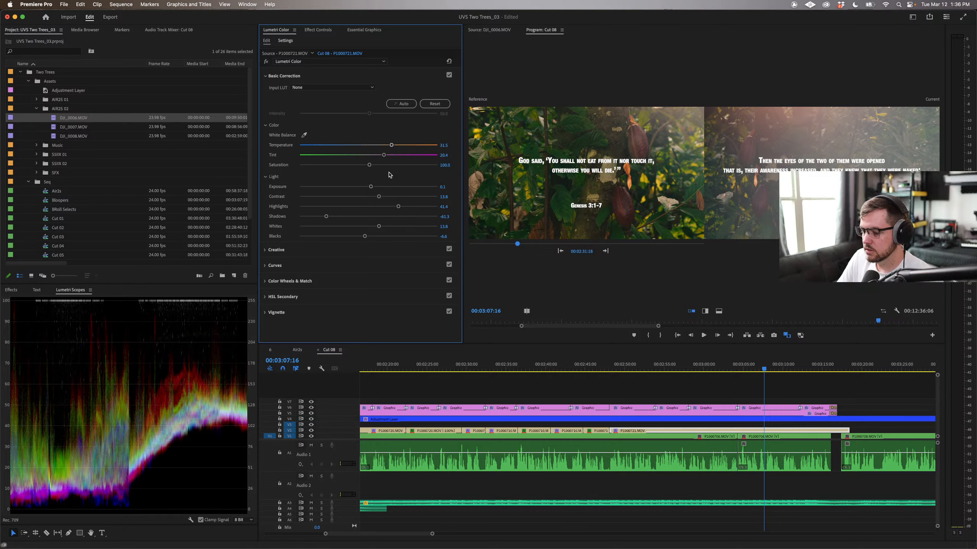
mouse_move(363, 188)
left_mouse_down()
mouse_move(319, 188)
mouse_move(371, 188)
left_mouse_up()
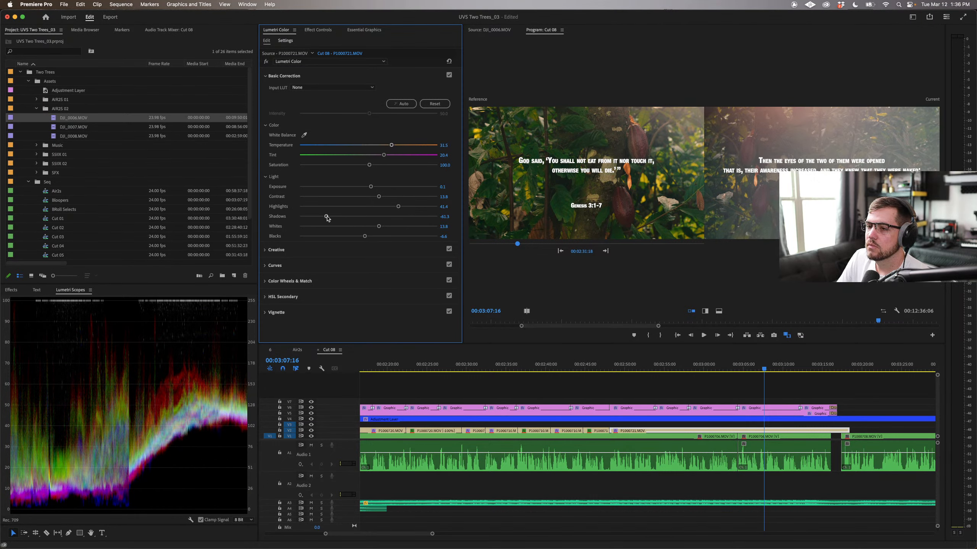
left_click_drag(326, 217, 442, 219)
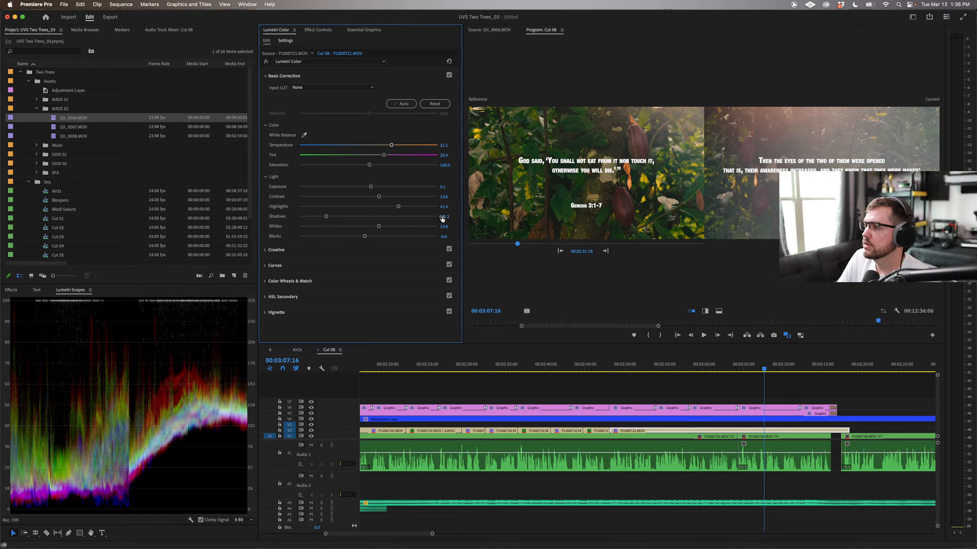
Step: Start Shadows and Highlights keyframes at 00:03:07:16 in the first Lumetri Color effect of the P1000721.MOV clip
left_click(314, 31)
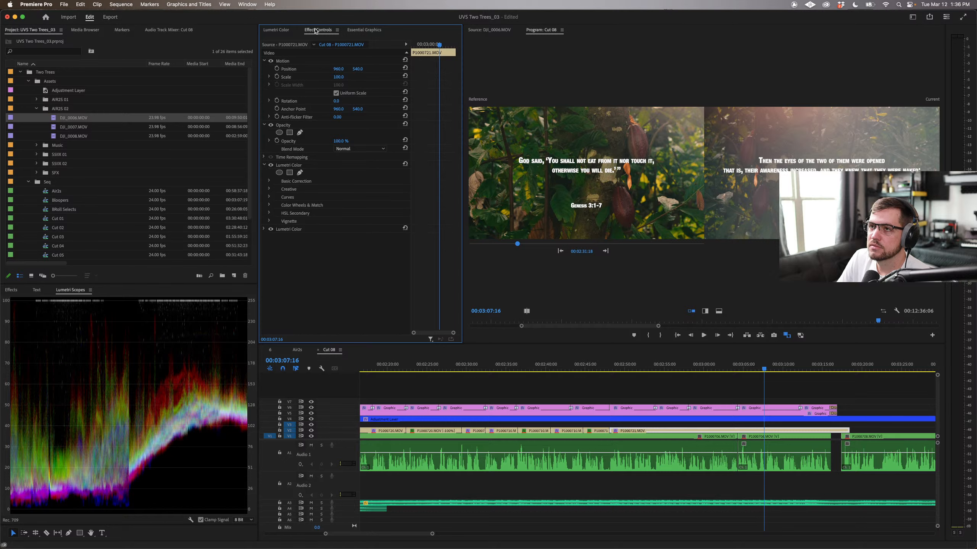
left_click(269, 182)
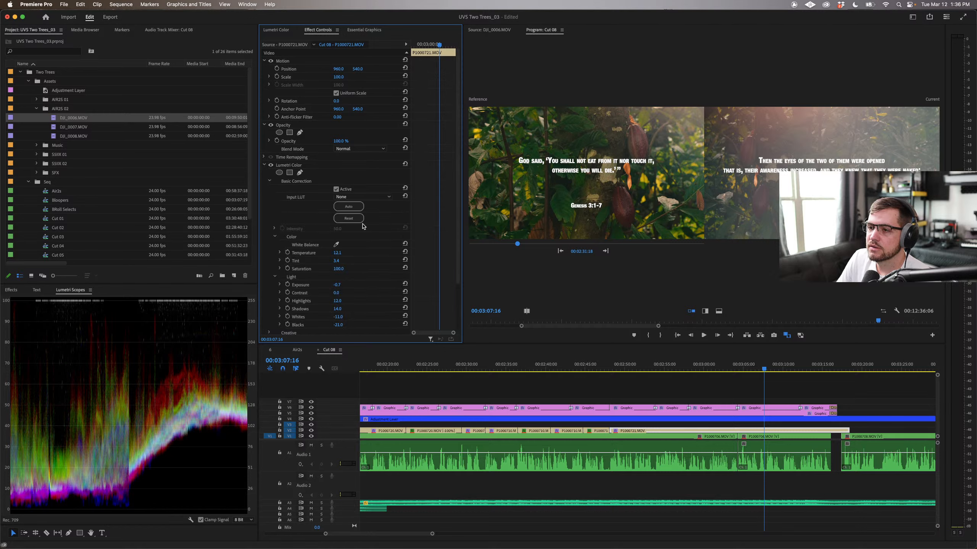
scroll(428, 233, "down", 3)
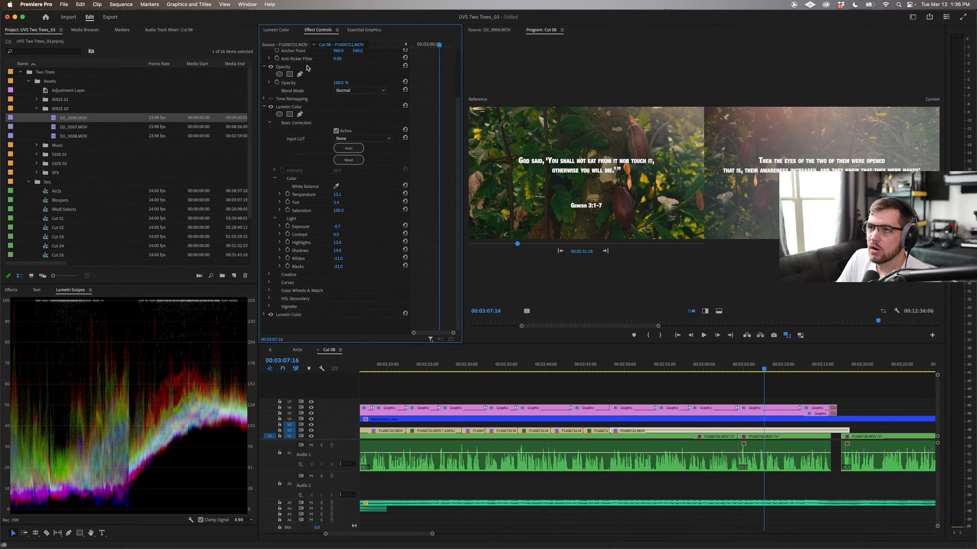
left_click(275, 31)
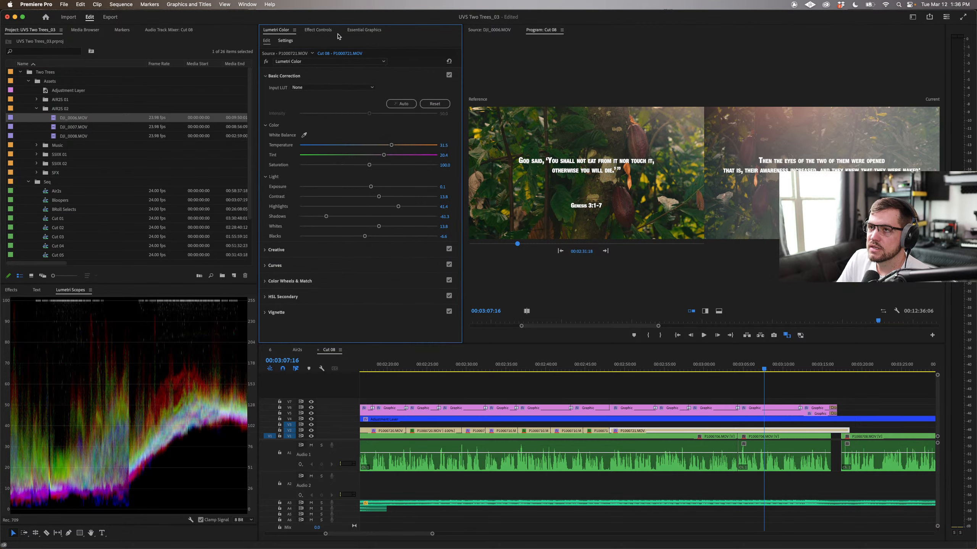
left_click(324, 30)
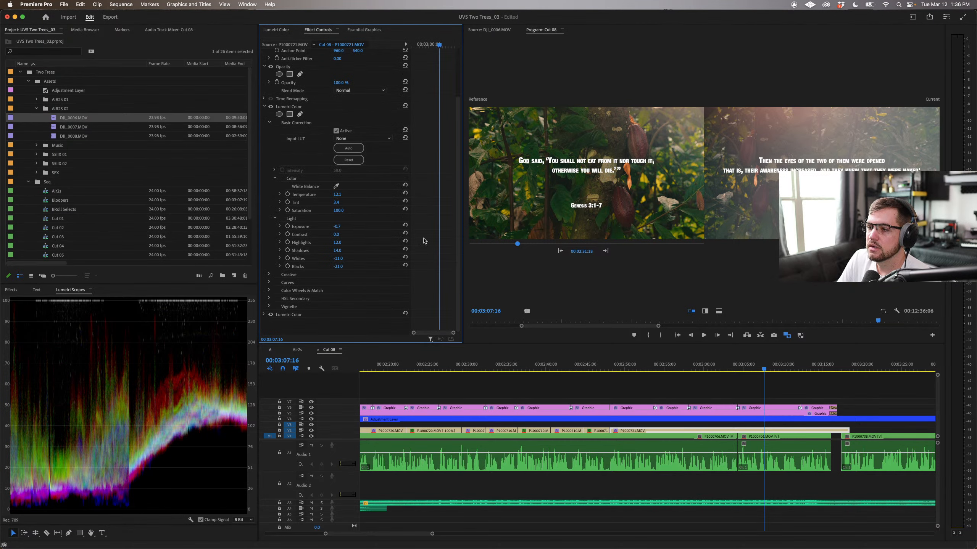
left_click(288, 251)
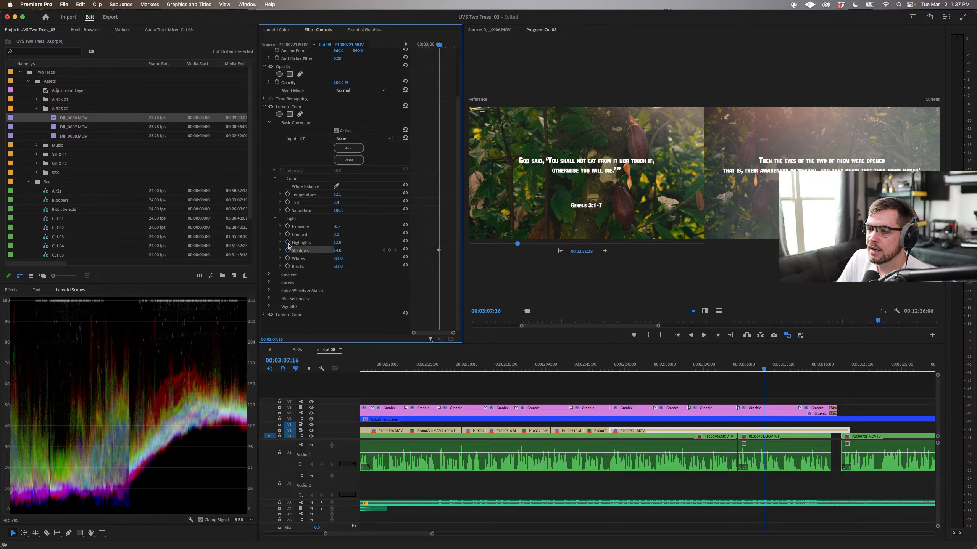
left_click(288, 242)
Step: Change the Highlights and Shadows keyframes at 00:03:07:16 to Bezier interpolation
left_click_drag(447, 239, 437, 255)
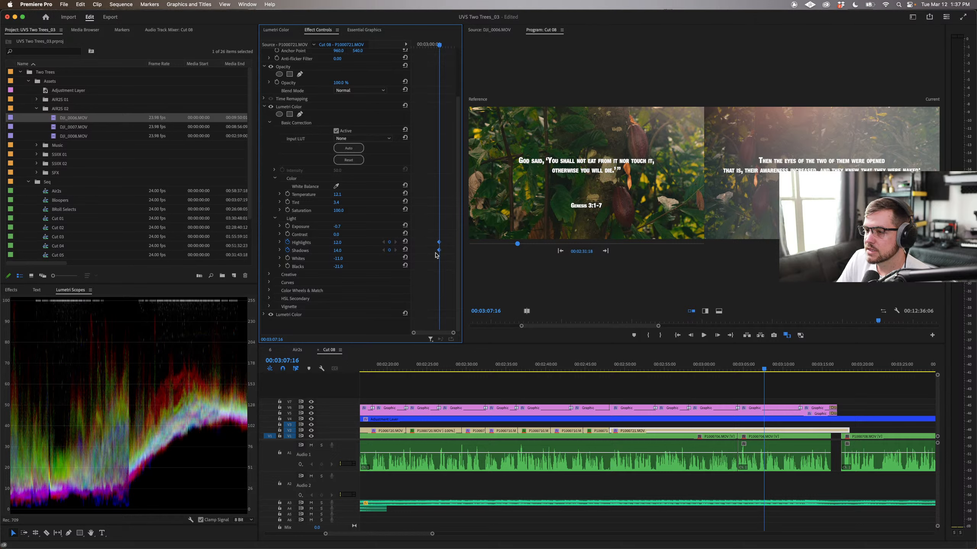
right_click(439, 253)
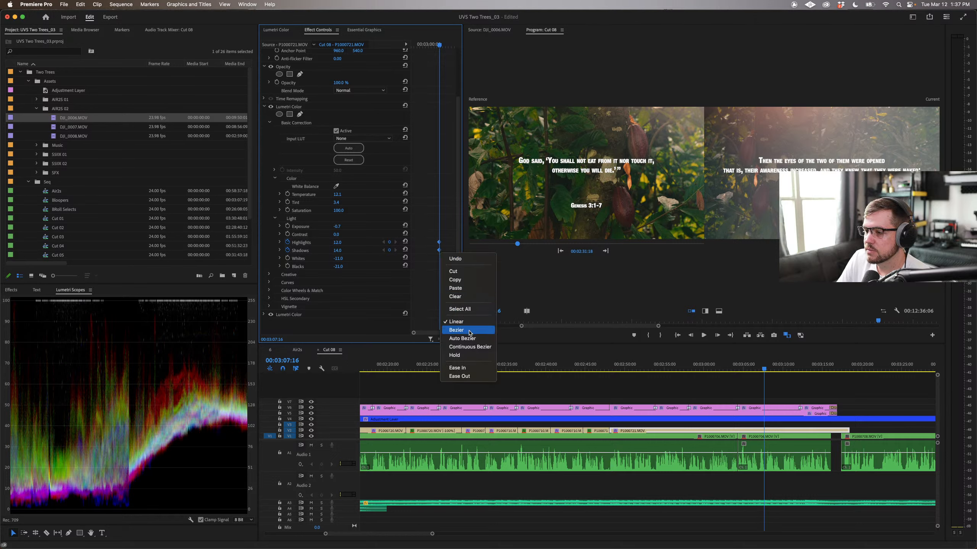
left_click(470, 332)
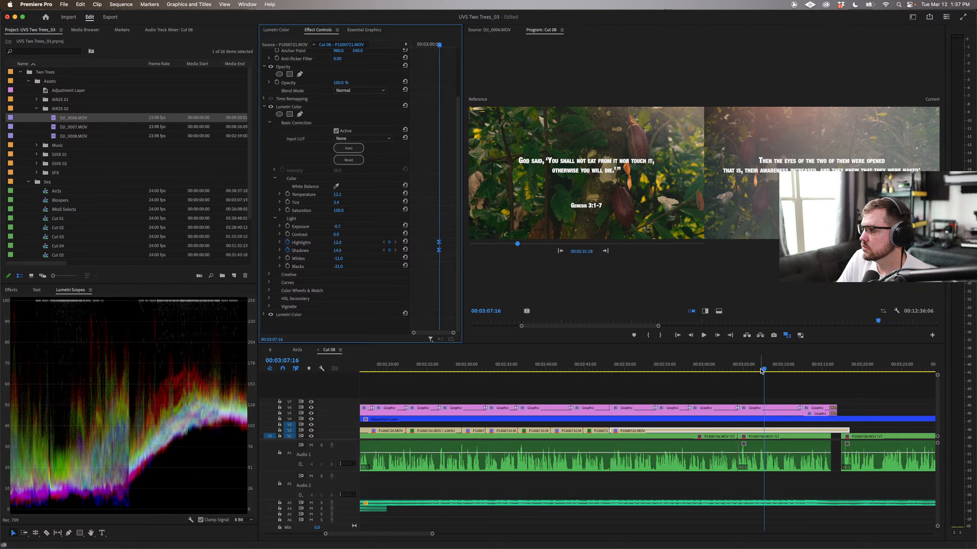
Step: Add Highlights and Shadows keyframes at the clip's start, 00:02:48:02, with Highlights at 68.0 and Shadows at 49.0
left_click_drag(762, 370, 609, 368)
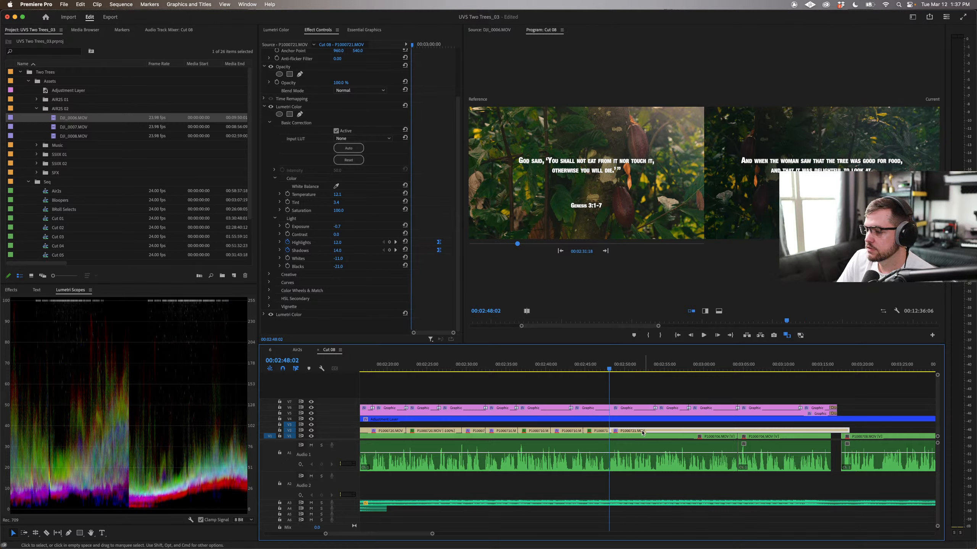
left_click(389, 243)
left_click(390, 250)
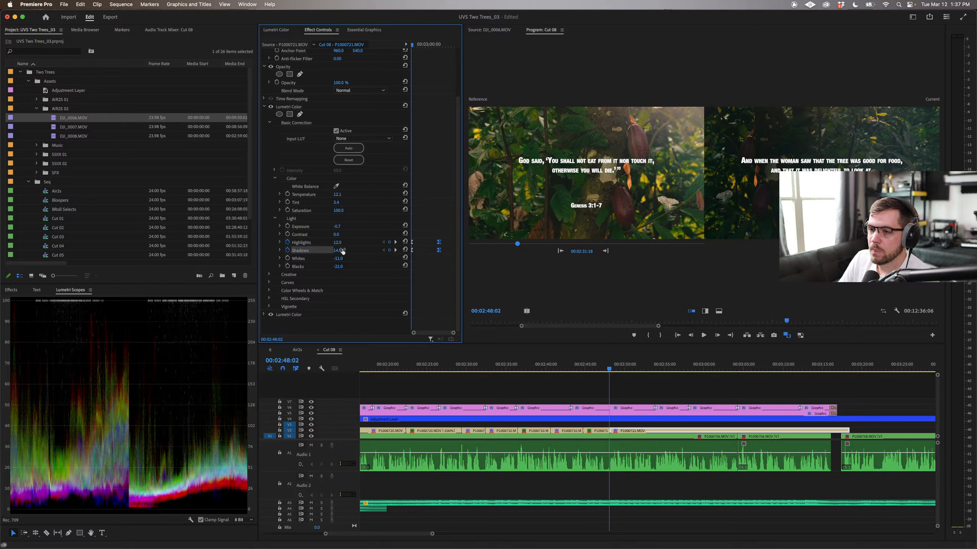
left_click_drag(338, 243, 315, 251)
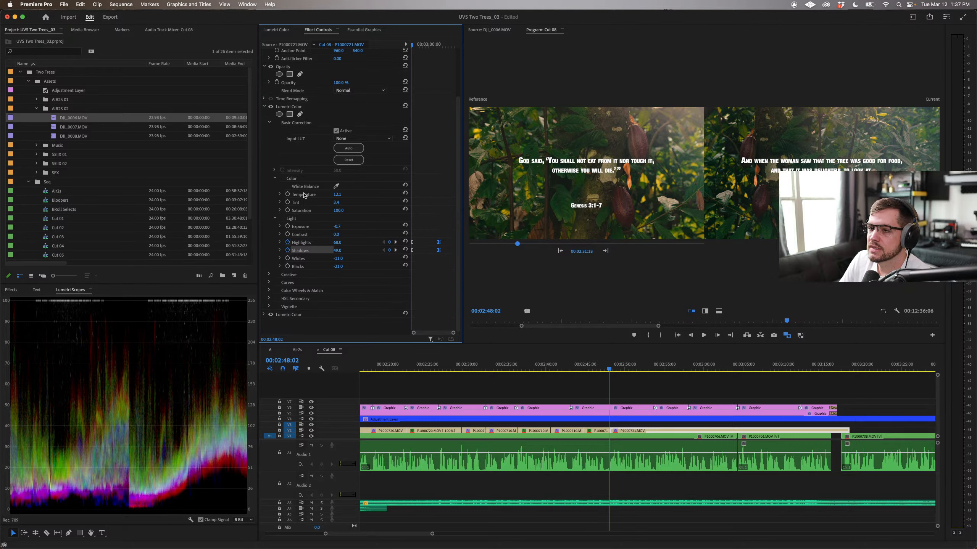
Step: Keyframe the clip's Temperature at 00:02:48:02 and 00:03:07:16 with Bezier interpolation, setting the value at 00:02:48:02 to 26.1
left_click(287, 194)
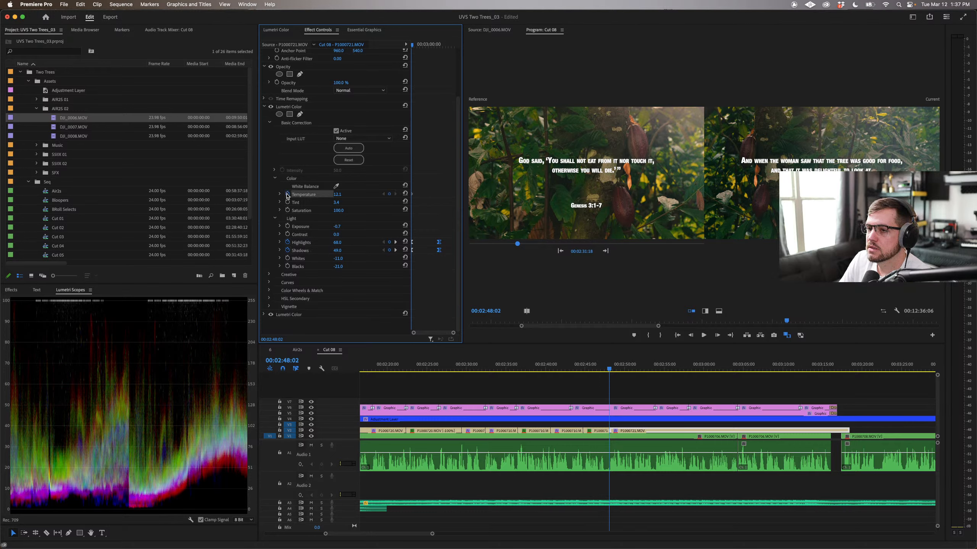
left_click(396, 243)
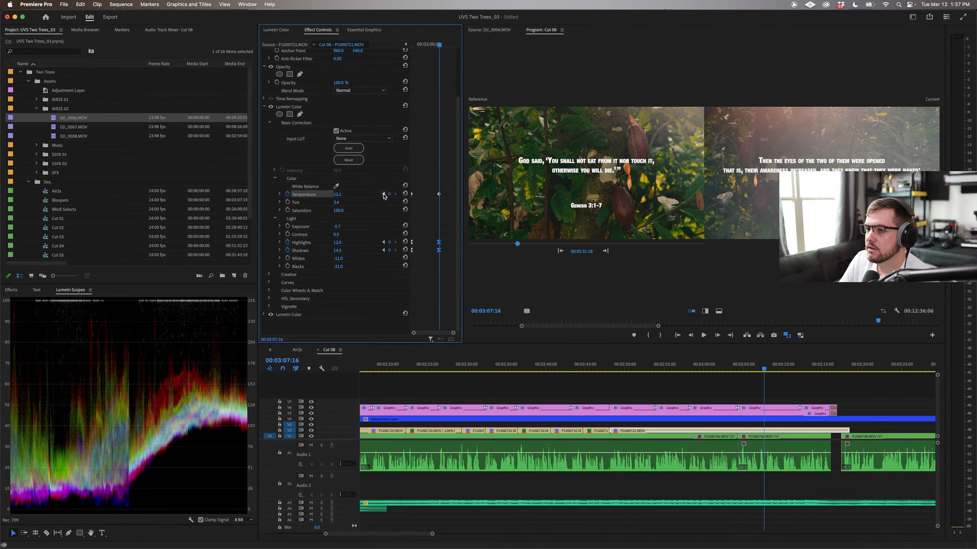
right_click(439, 198)
left_click(456, 275)
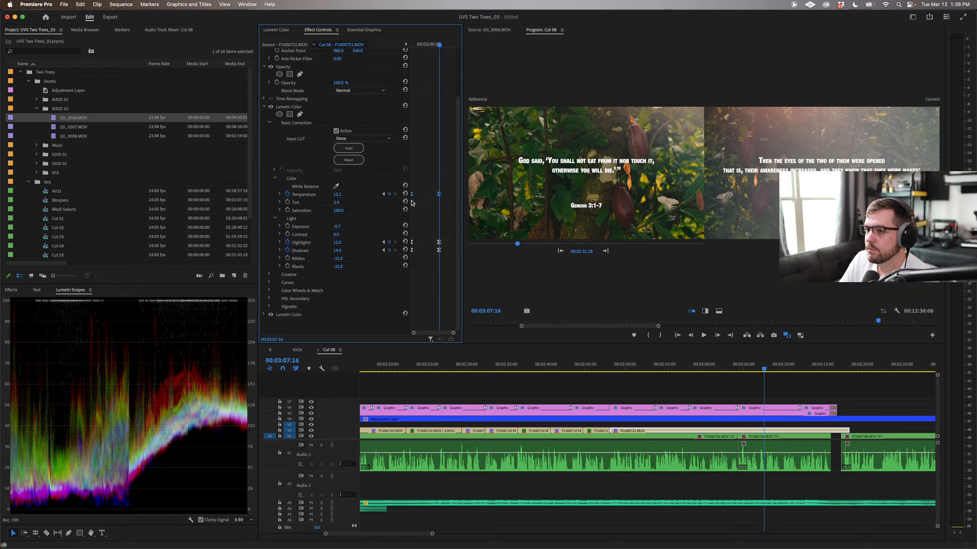
left_click(384, 194)
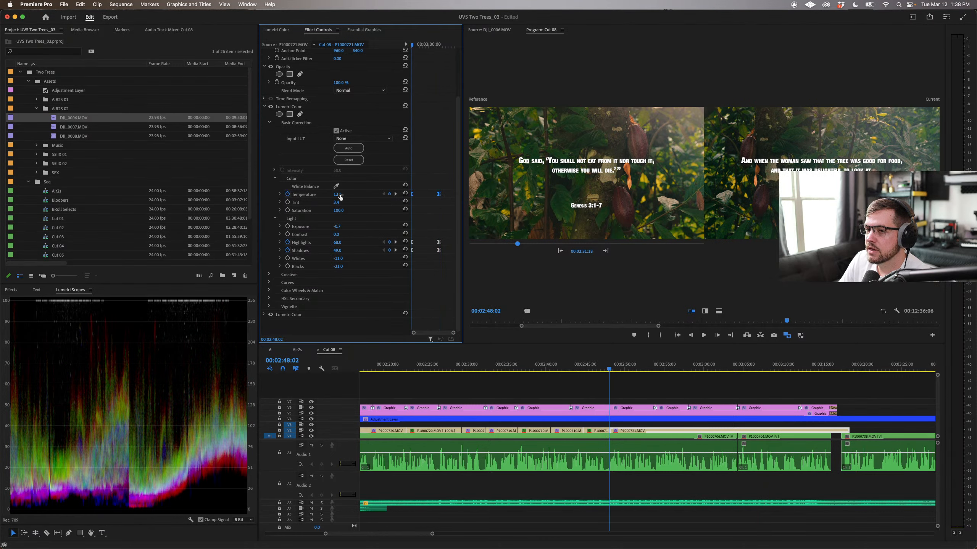
left_click_drag(337, 194, 342, 194)
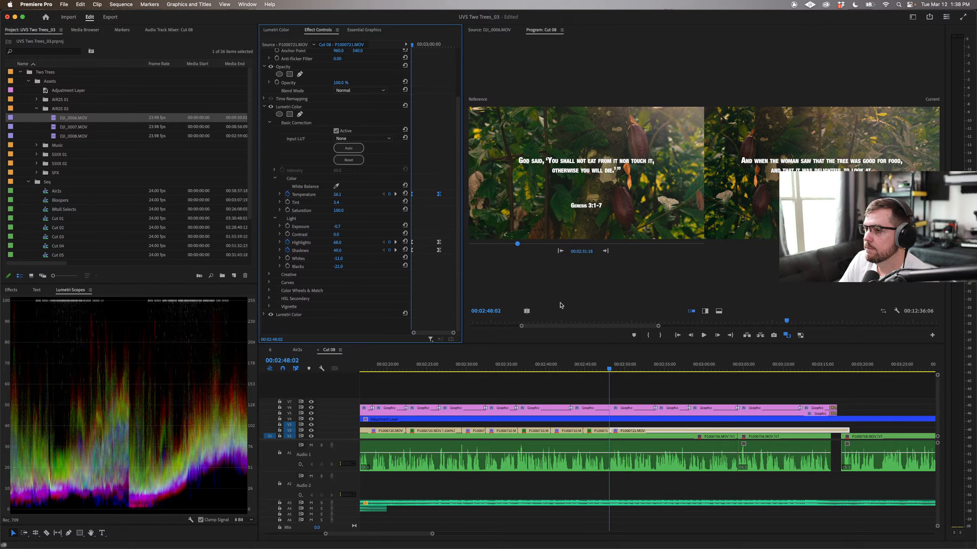
Step: Play the P1000721.MOV clip through its keyframed section and examine its start without the reference comparison
left_click(644, 390)
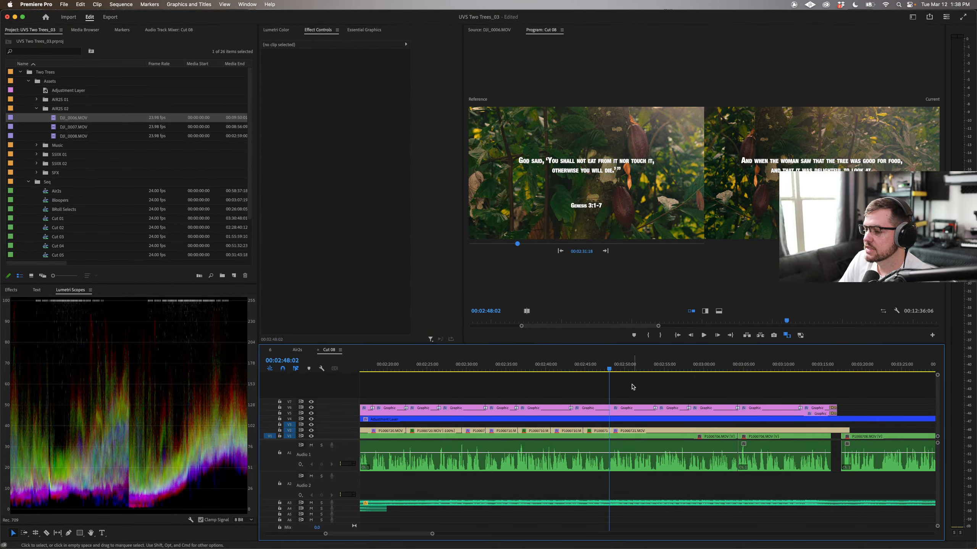
left_click(644, 432)
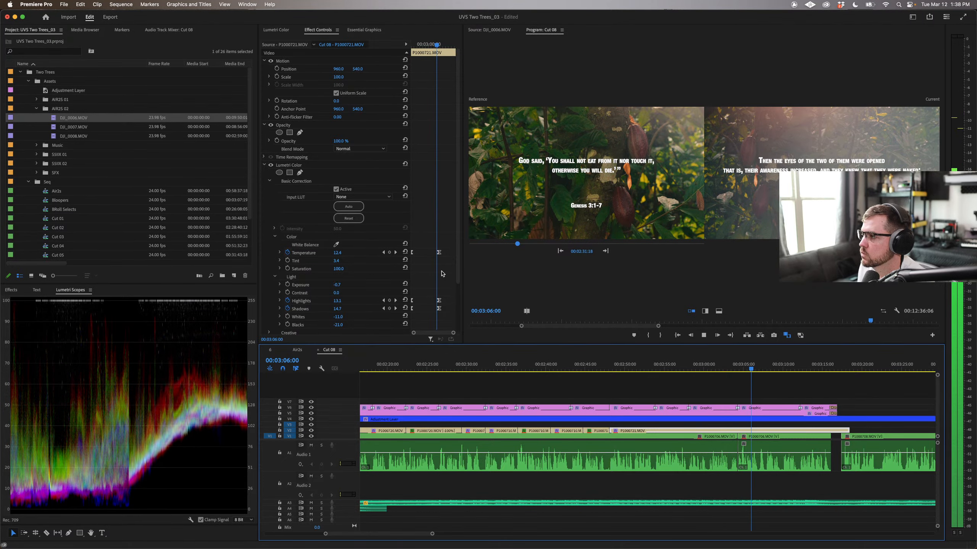
key("space")
left_click(787, 335)
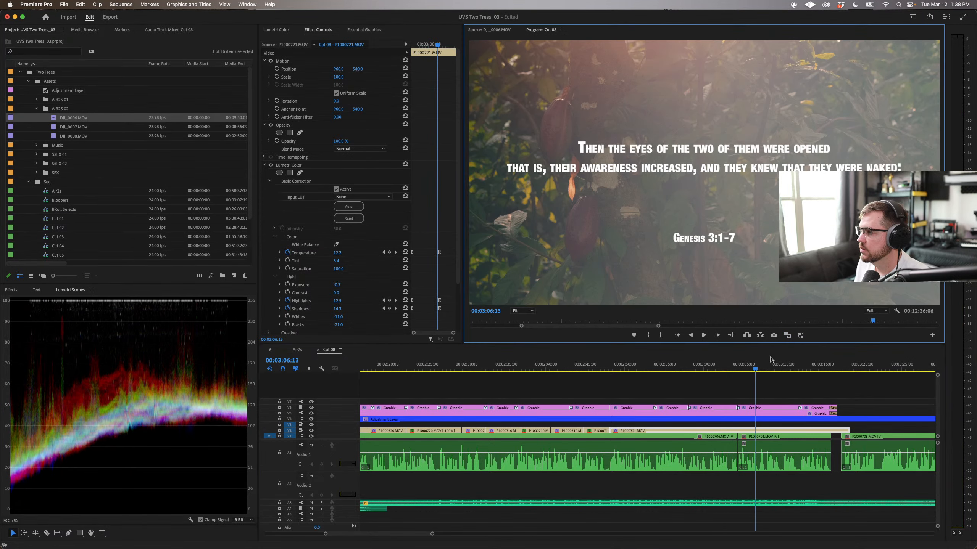
left_click(609, 370)
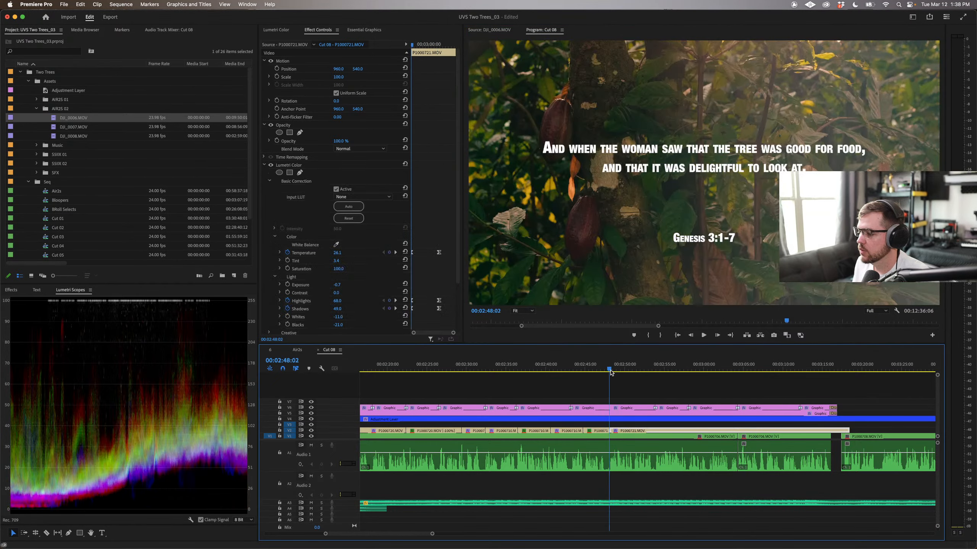
mouse_move(611, 371)
left_mouse_down()
mouse_move(840, 370)
mouse_move(601, 372)
mouse_move(619, 372)
left_mouse_up()
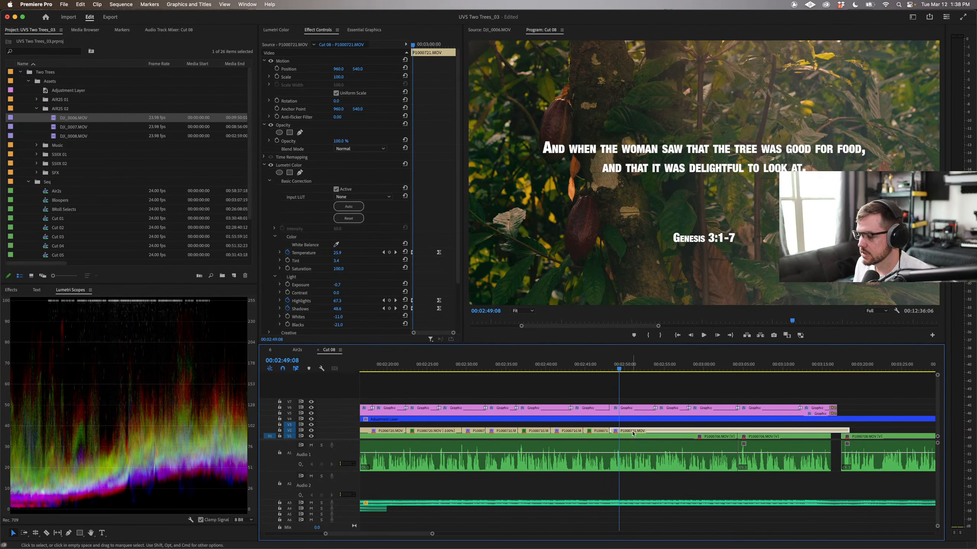
Step: Keyframe the clip's Tint with Bezier interpolation at 00:02:48:02 and 00:03:07:16, set 6.4 at the start, and restore the reference comparison
key("Up")
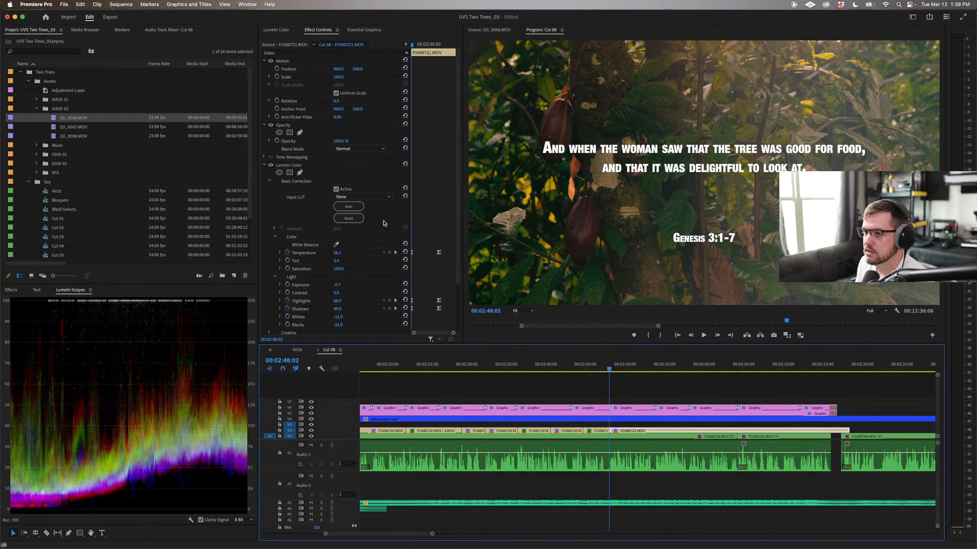
left_click(291, 262)
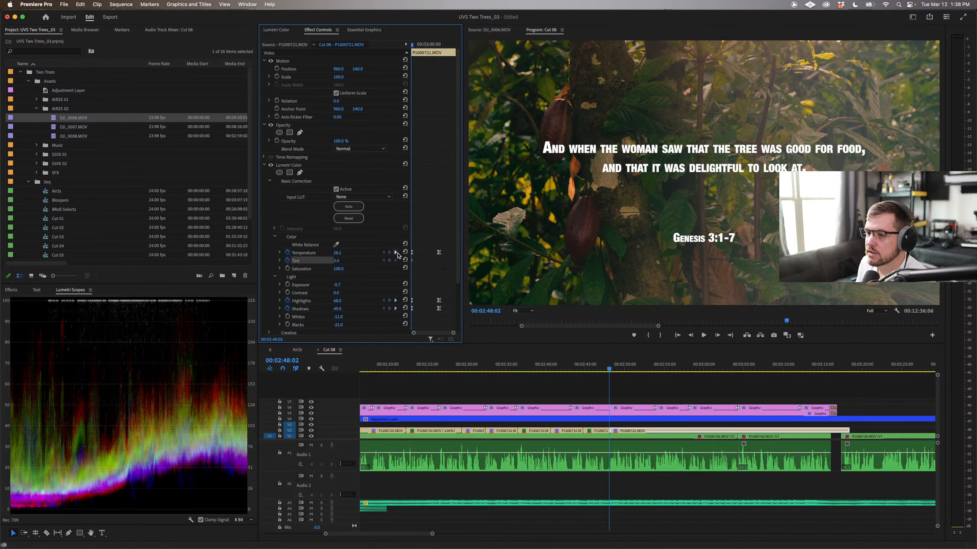
left_click(395, 253)
left_click(438, 260)
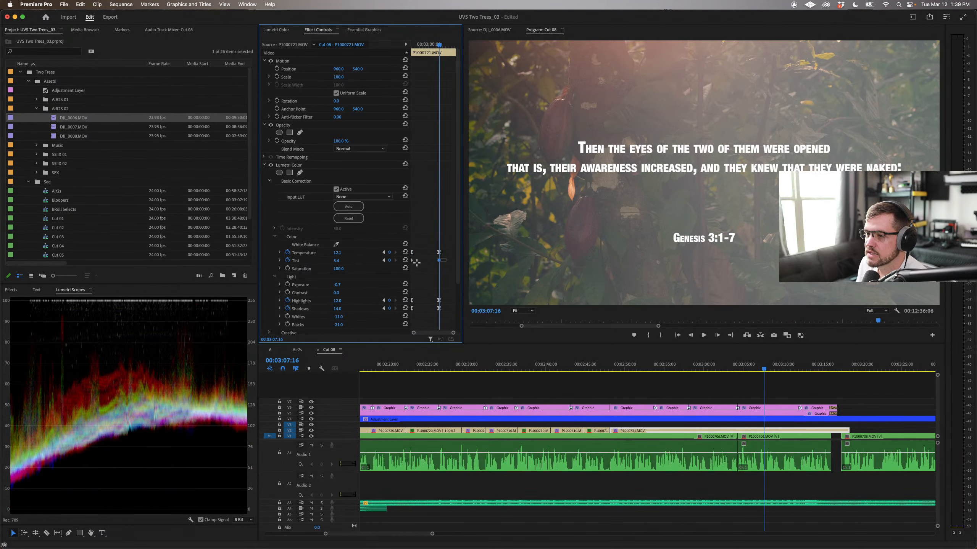
right_click(411, 263)
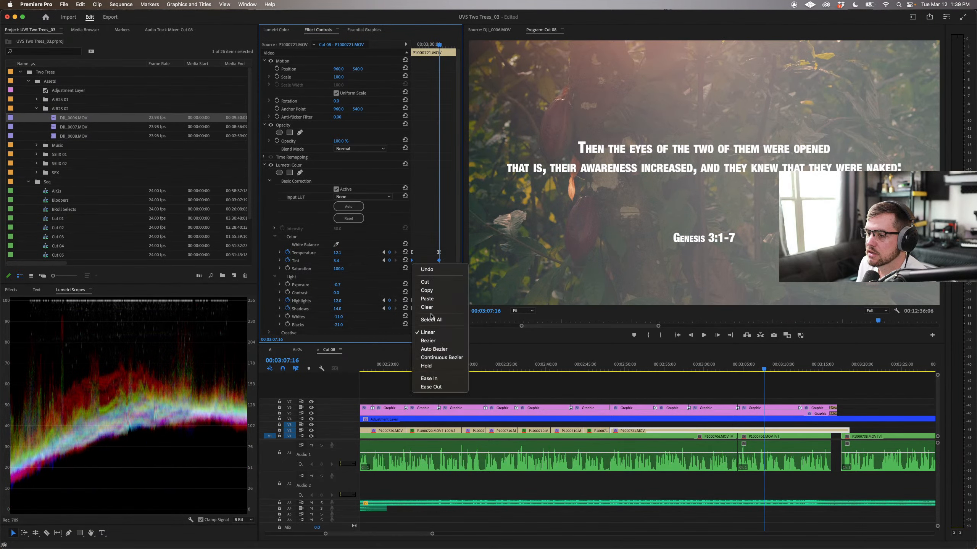
left_click(428, 341)
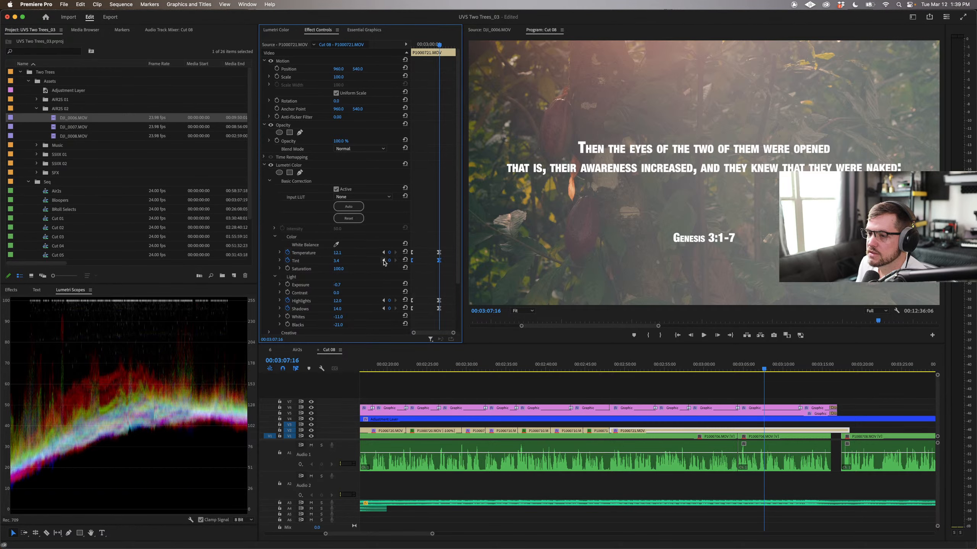
left_click(383, 261)
mouse_move(339, 262)
left_mouse_down()
mouse_move(356, 262)
mouse_move(341, 262)
left_mouse_up()
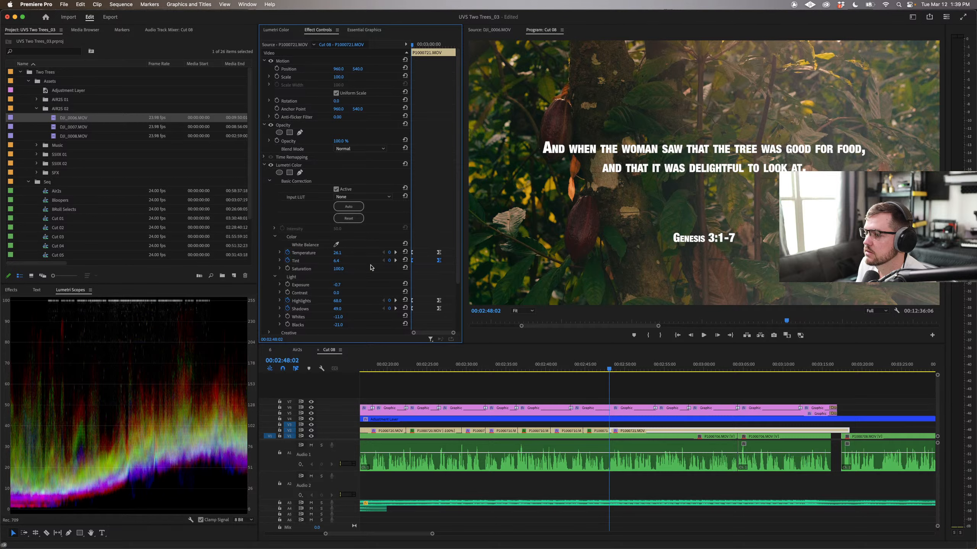
left_click(787, 335)
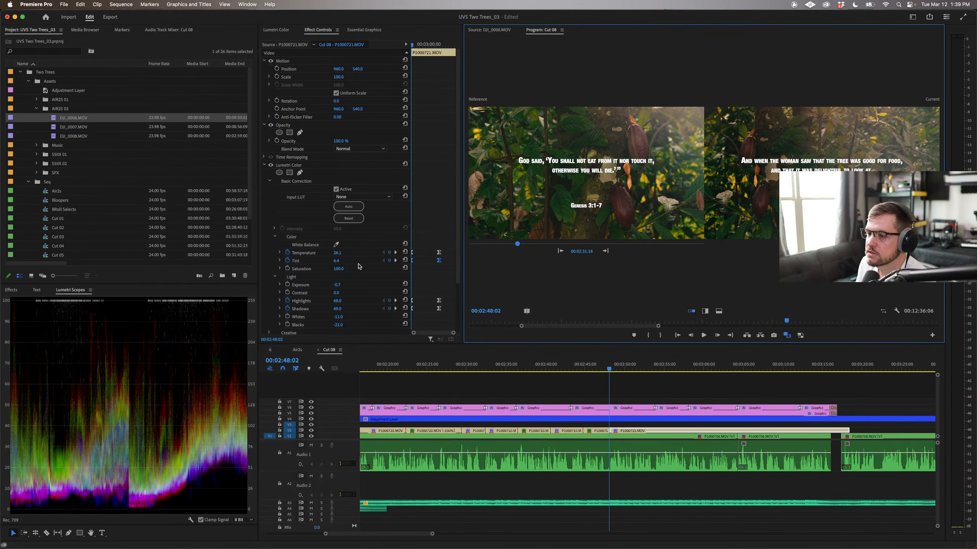
Step: Set the Tint keyframe of P1000721.MOV at 00:03:07:16 to 1.4 and check the clip near its start
left_click(395, 261)
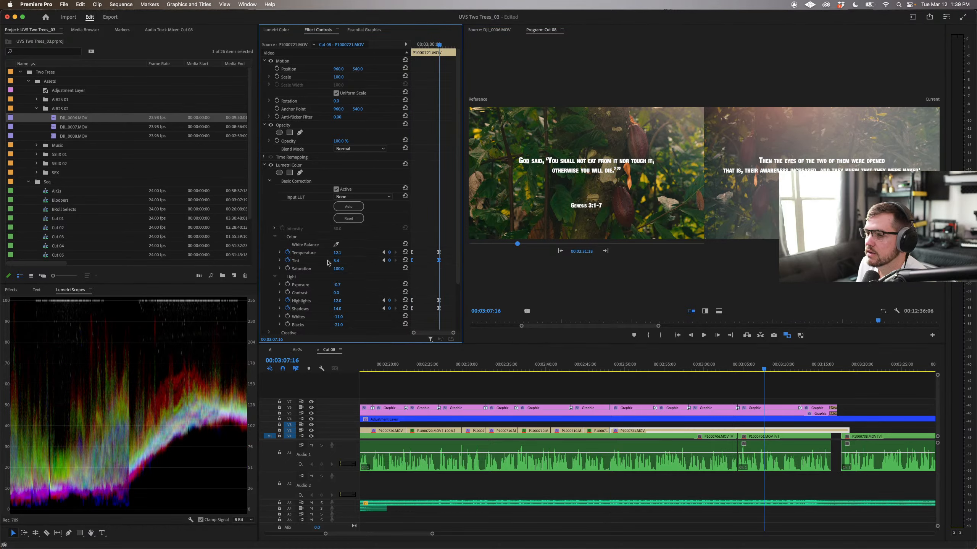
left_click_drag(335, 263, 337, 264)
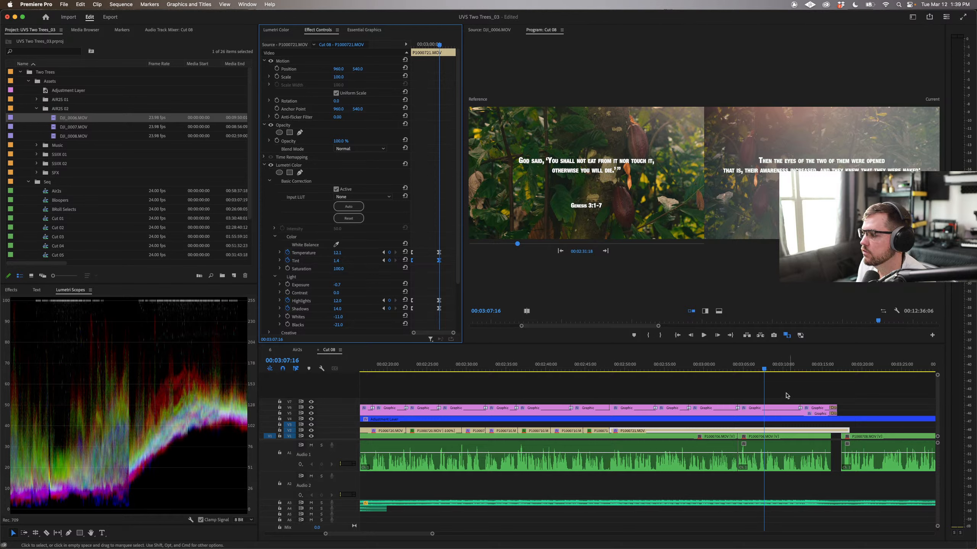
left_click_drag(767, 375, 630, 365)
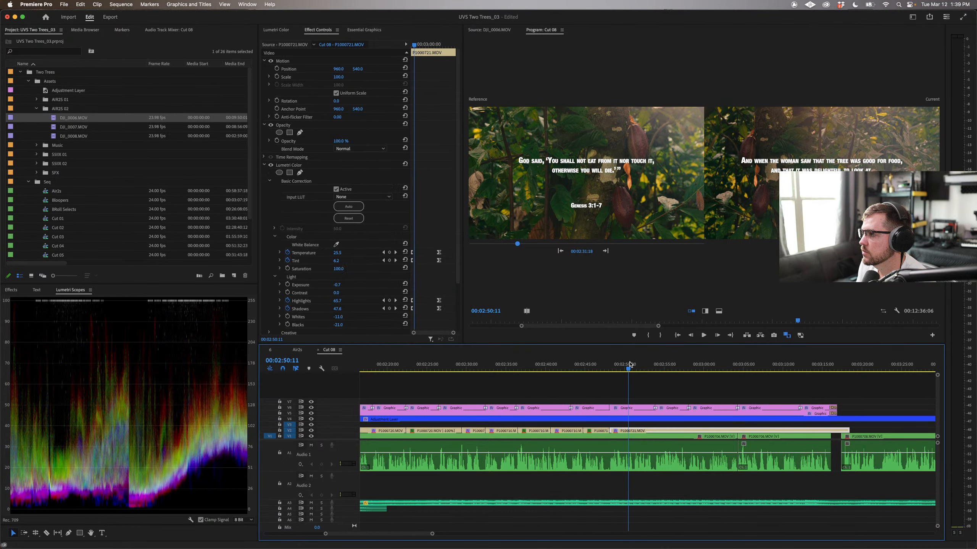
Step: Turn off the reference comparison and review P1000721.MOV's keyframed correction together with the neighbouring clips
left_click(786, 335)
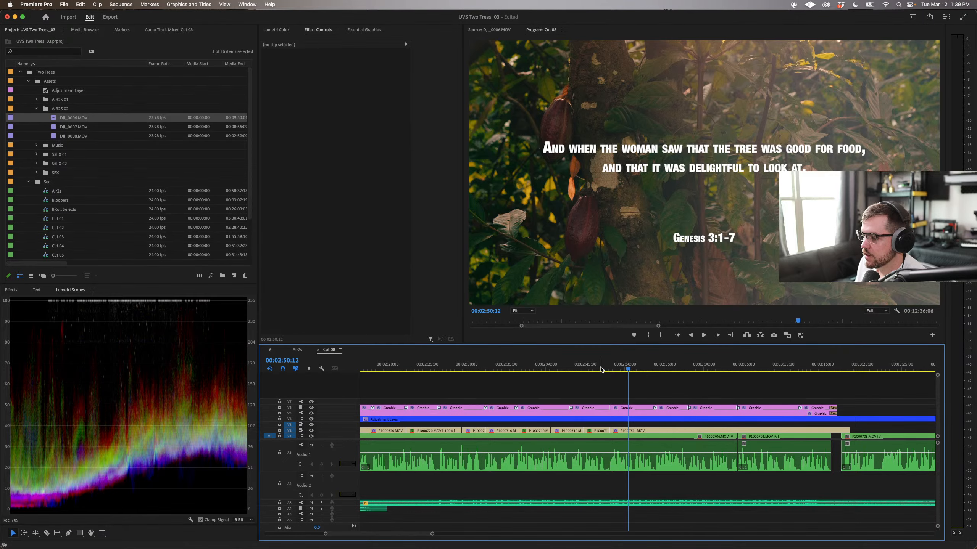
left_click_drag(615, 368, 559, 370)
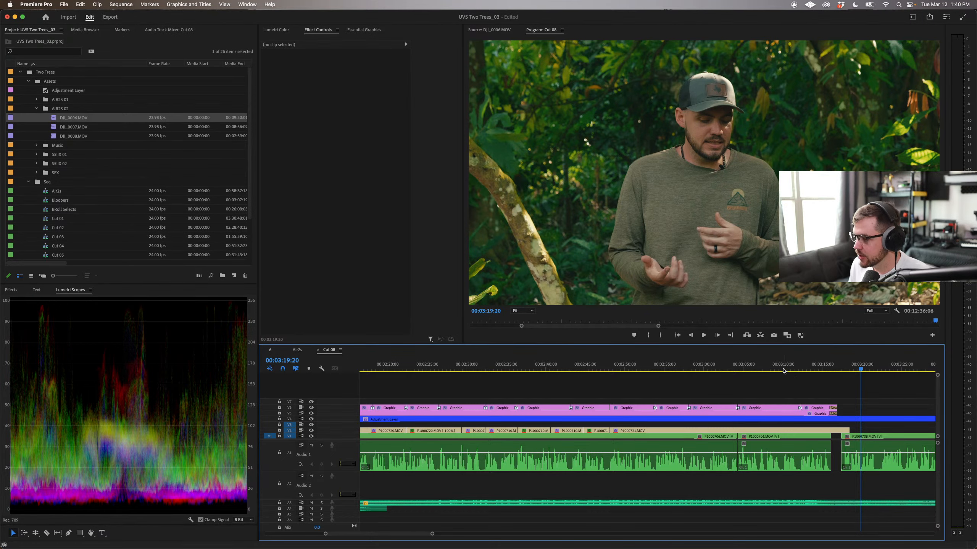
left_click(662, 371)
left_click_drag(664, 371, 617, 368)
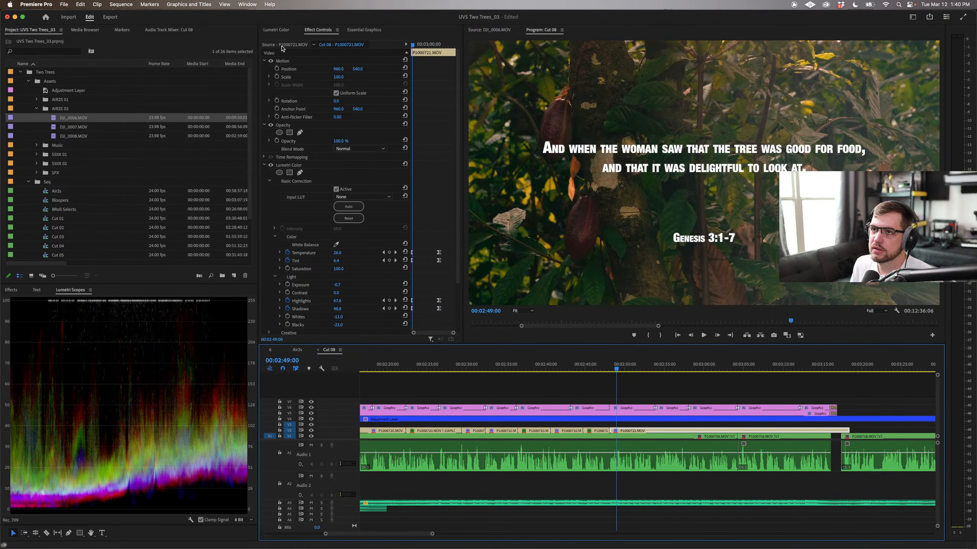
Step: Copy the Lumetri Color effect from the presenter clip P1000704.MOV and paste it onto P1000708.MOV
left_click(284, 31)
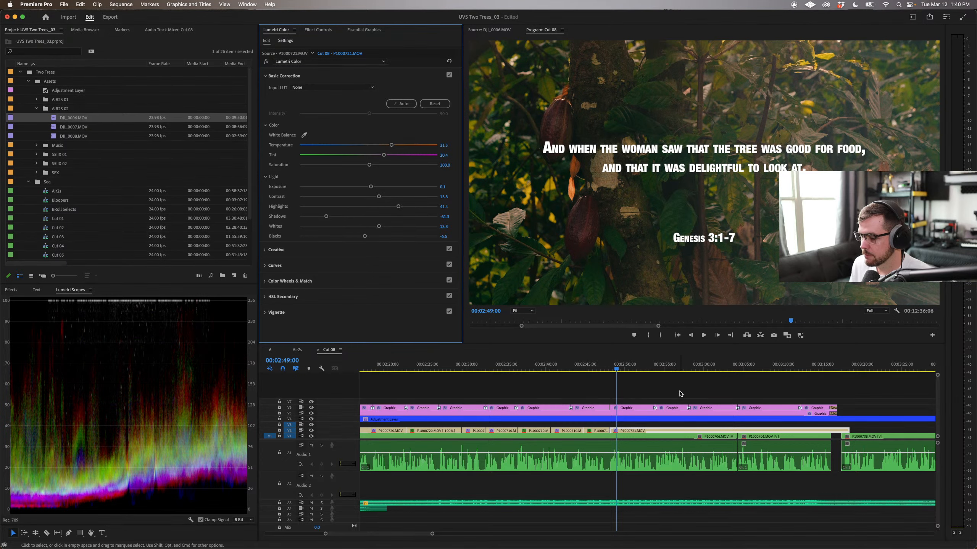
left_click_drag(630, 369, 901, 381)
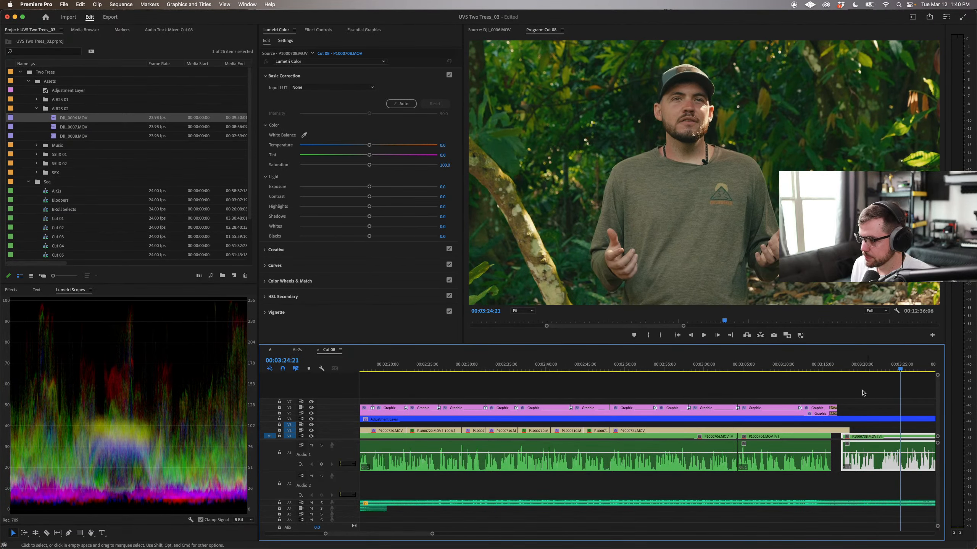
key("minus")
key("minus")
left_click(533, 366)
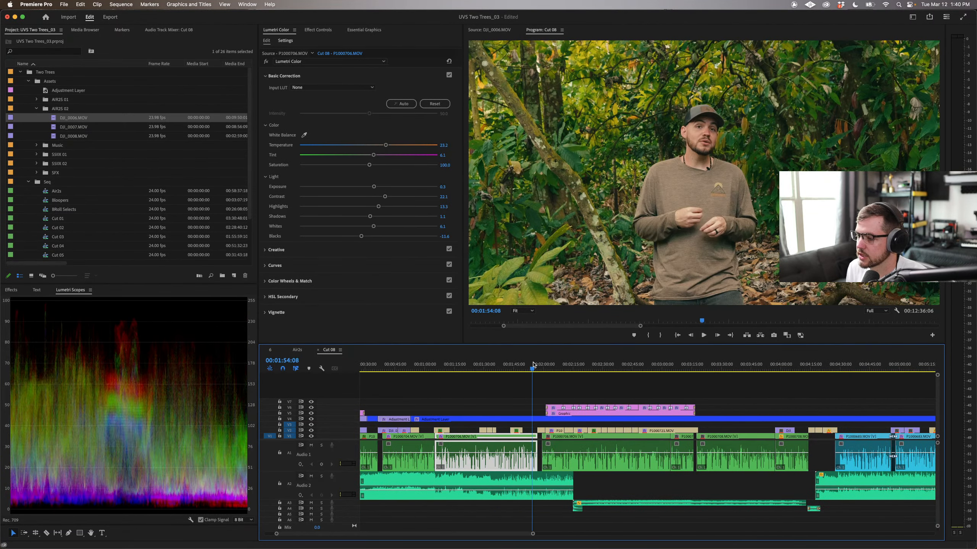
left_click(425, 369)
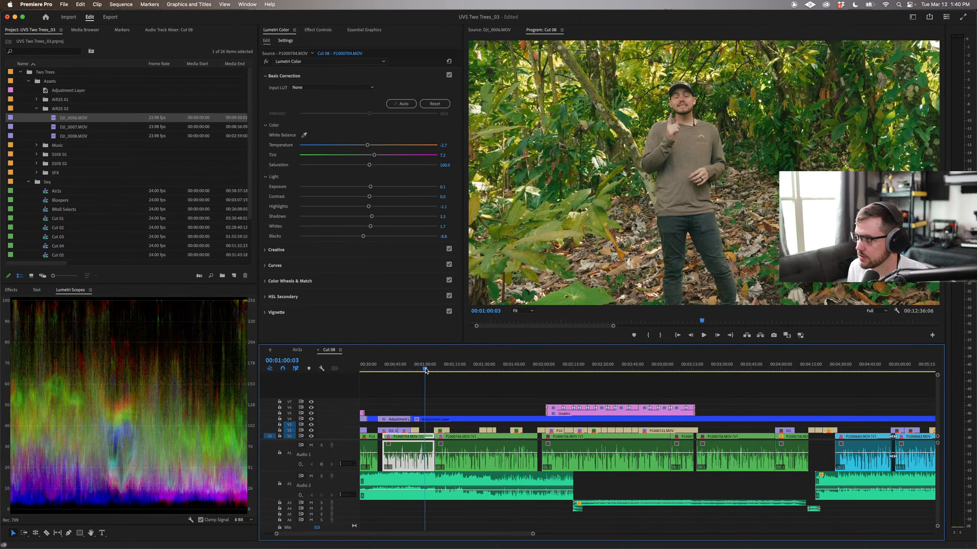
key("space")
key("space")
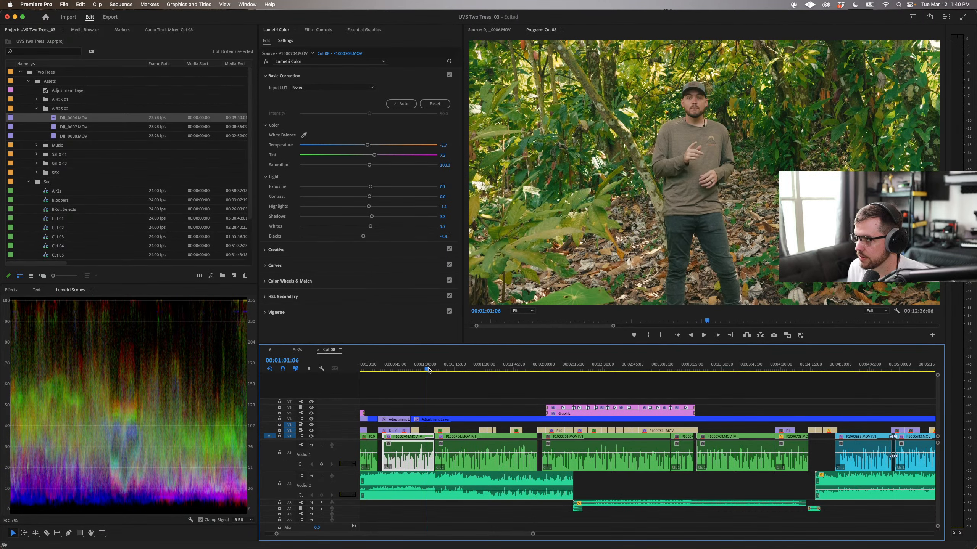
left_click(318, 30)
left_click(287, 166)
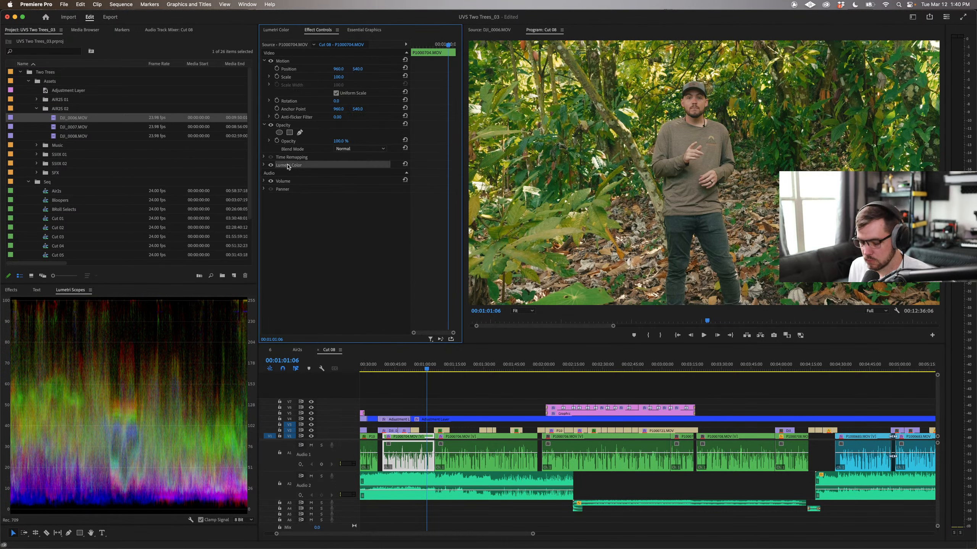
left_click(717, 368)
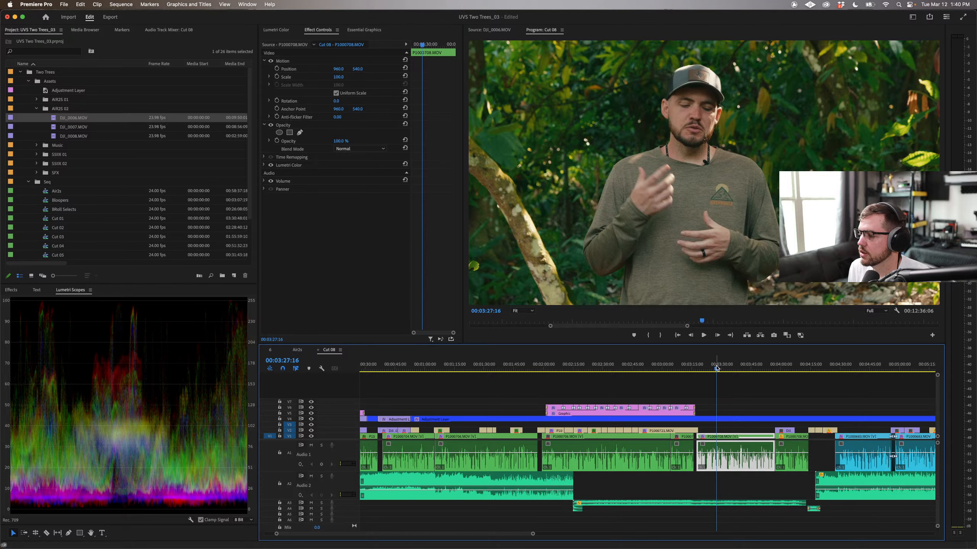
left_click_drag(717, 368, 711, 369)
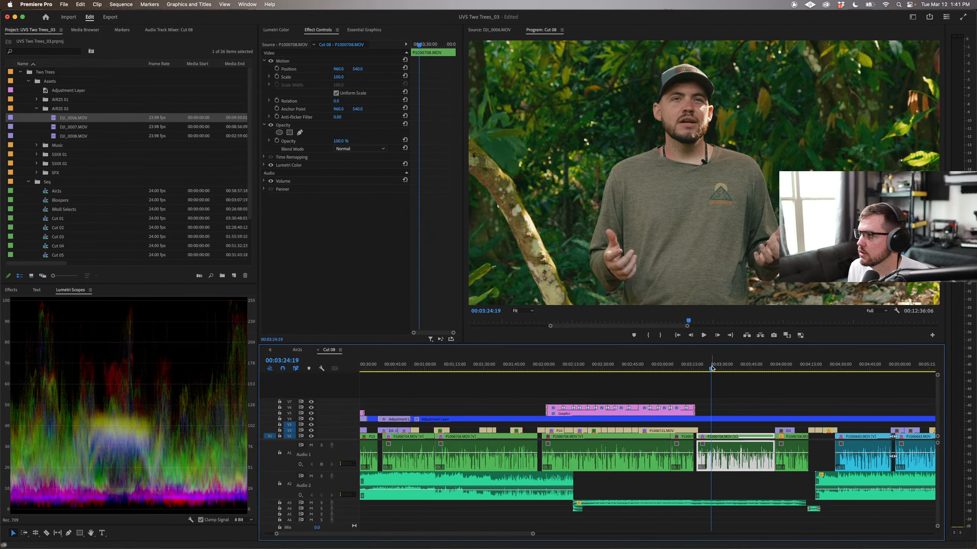
Step: Against a reference frame at 00:01:03:23, set P1000708.MOV's Exposure to 0.3, Highlights 11.0, Shadows 0.0, Whites 18.2 and Blacks -9.9
left_click(787, 335)
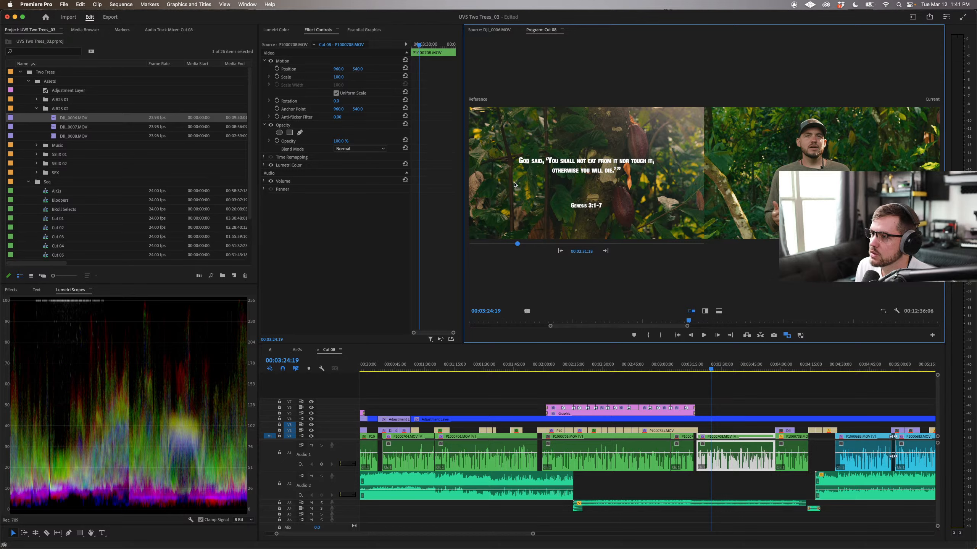
left_click_drag(517, 244, 491, 246)
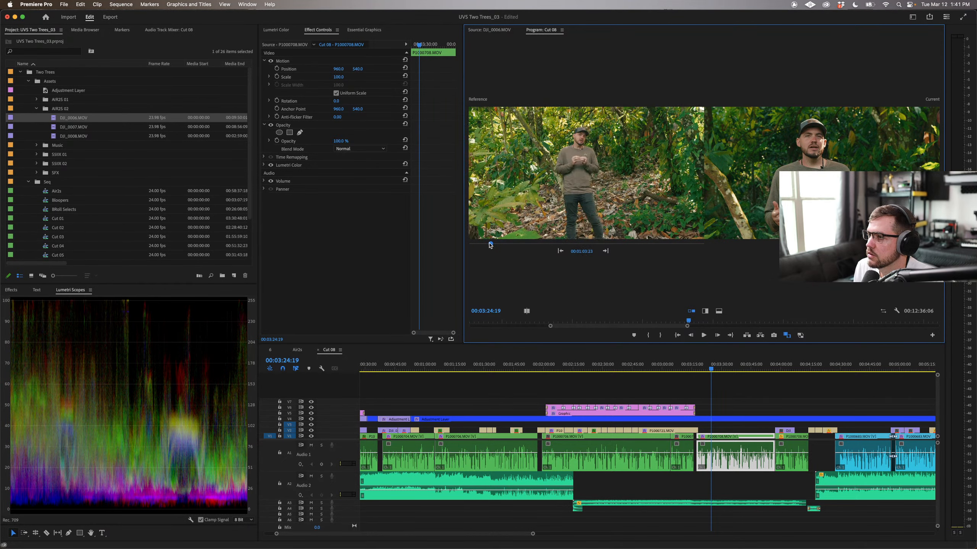
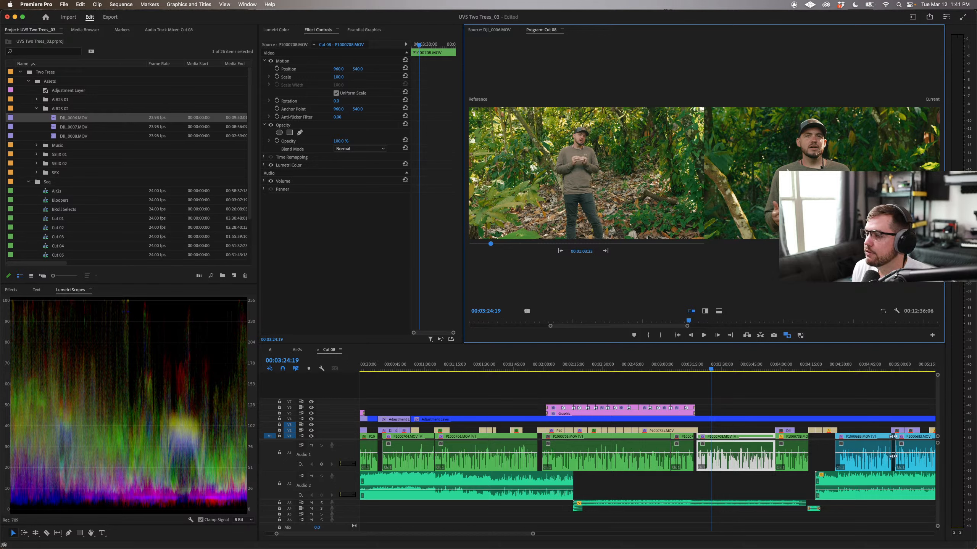
left_click(276, 31)
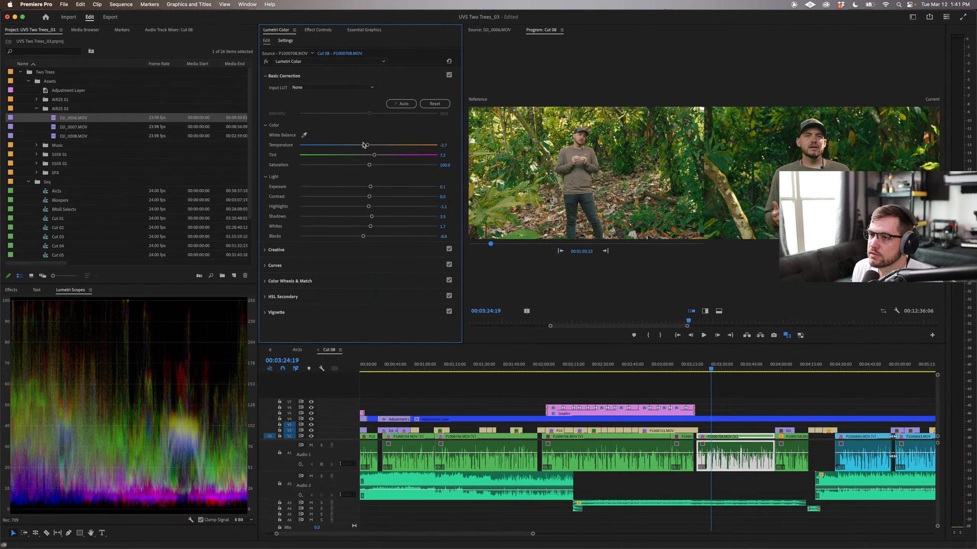
mouse_move(371, 187)
left_mouse_down()
mouse_move(381, 187)
mouse_move(372, 188)
left_mouse_up()
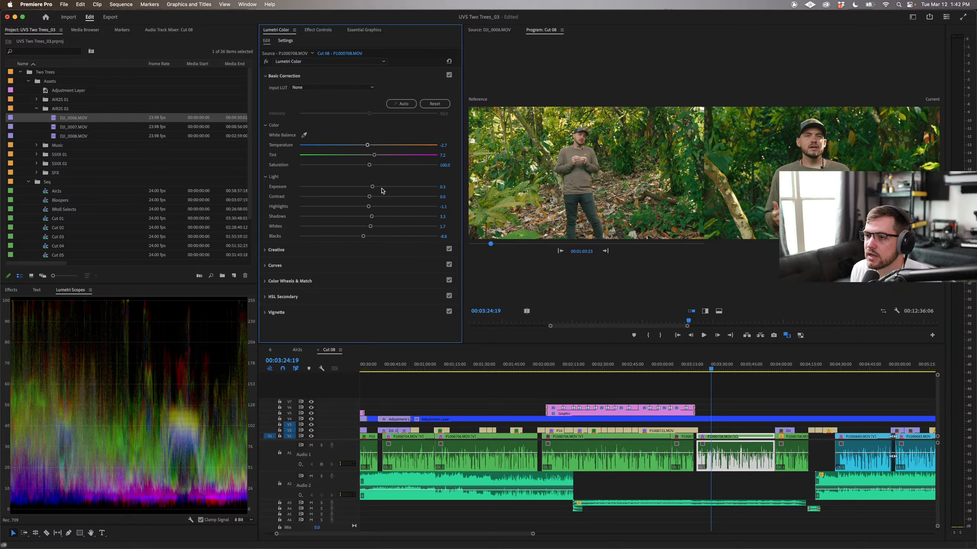
left_click_drag(352, 207, 376, 207)
double_click(372, 217)
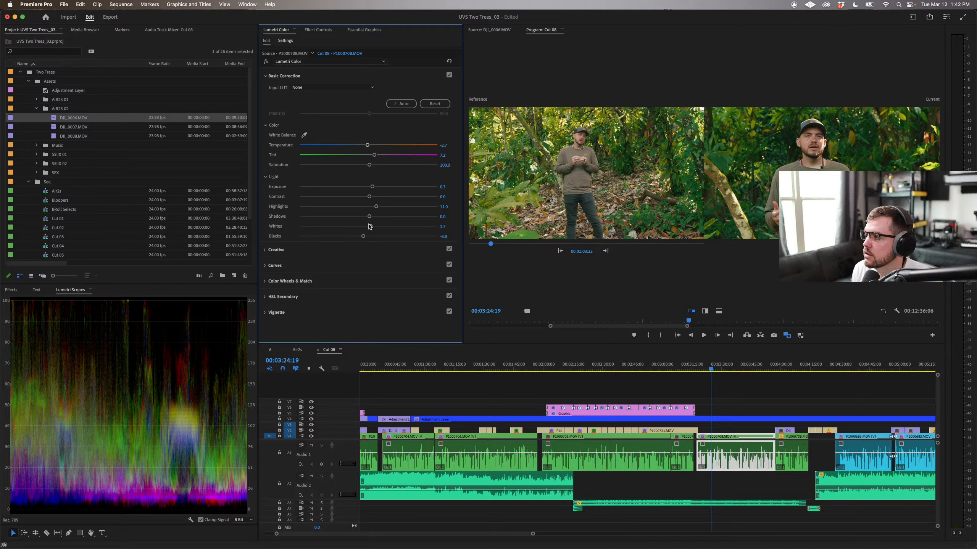
mouse_move(370, 227)
left_mouse_down()
mouse_move(401, 227)
mouse_move(380, 227)
left_mouse_up()
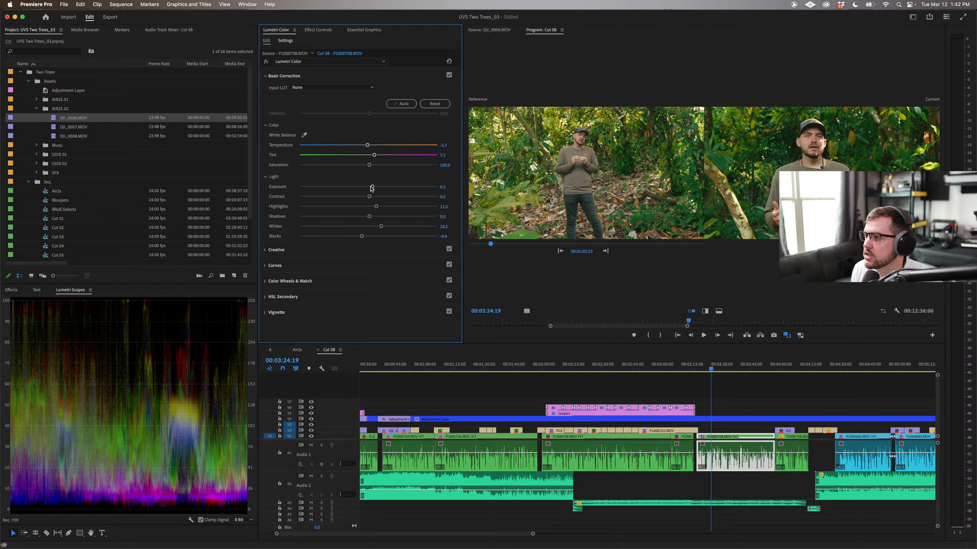
Step: Warm P1000708.MOV to match the reference by setting Temperature to 12.7 and Tint to 8.9
left_click_drag(367, 145, 376, 147)
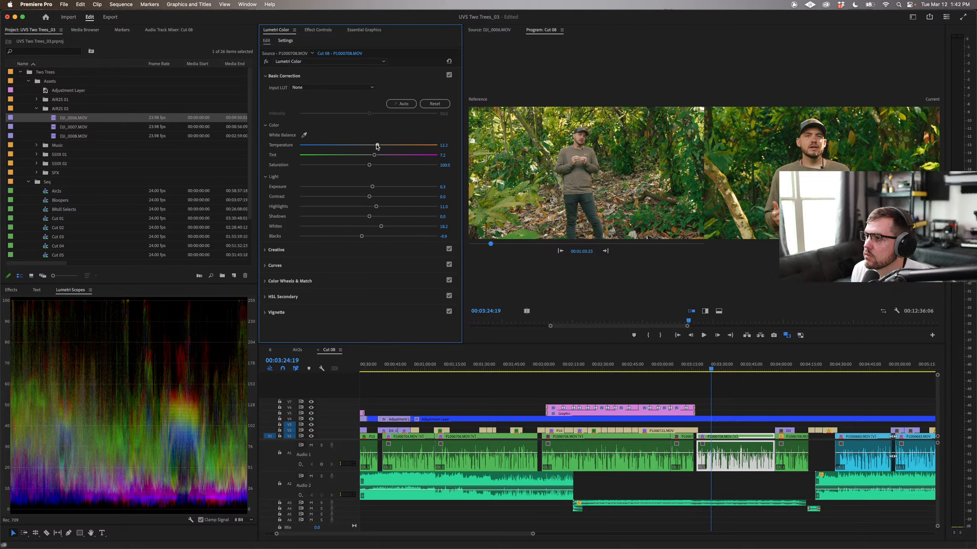
left_click_drag(378, 146, 376, 147)
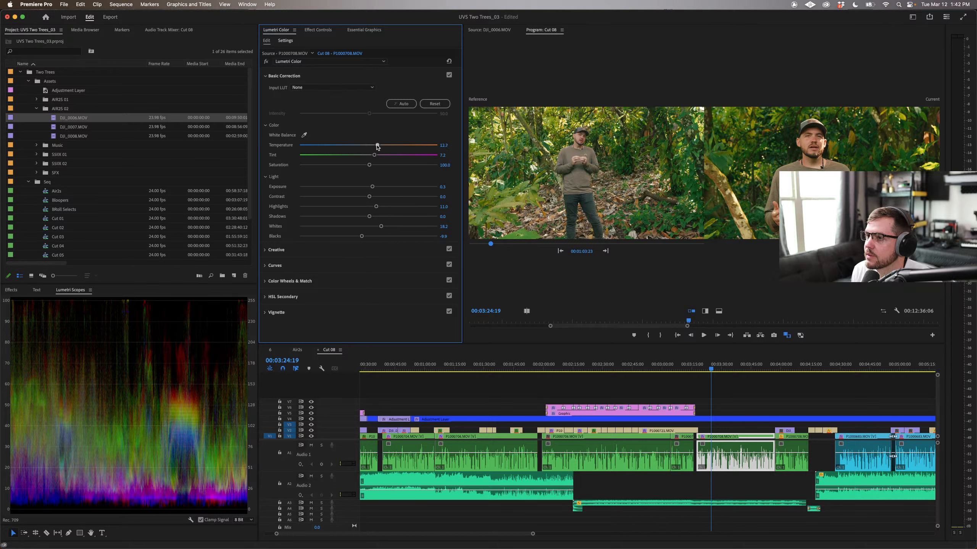
left_click_drag(375, 157, 375, 157)
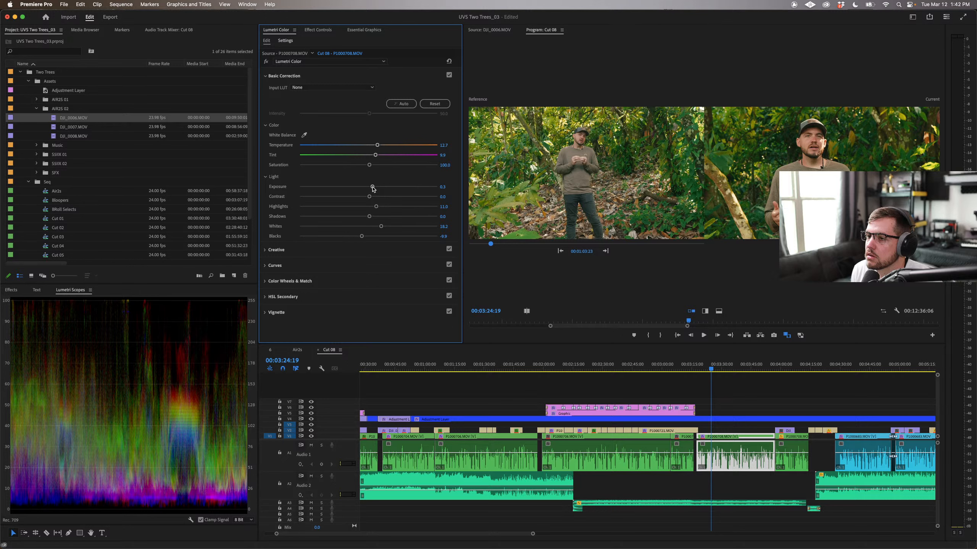
Step: Refine P1000708.MOV's light values to Exposure 0.2, Highlights 16.6, Shadows 5.5 and Whites 27.6
left_click_drag(373, 189, 371, 188)
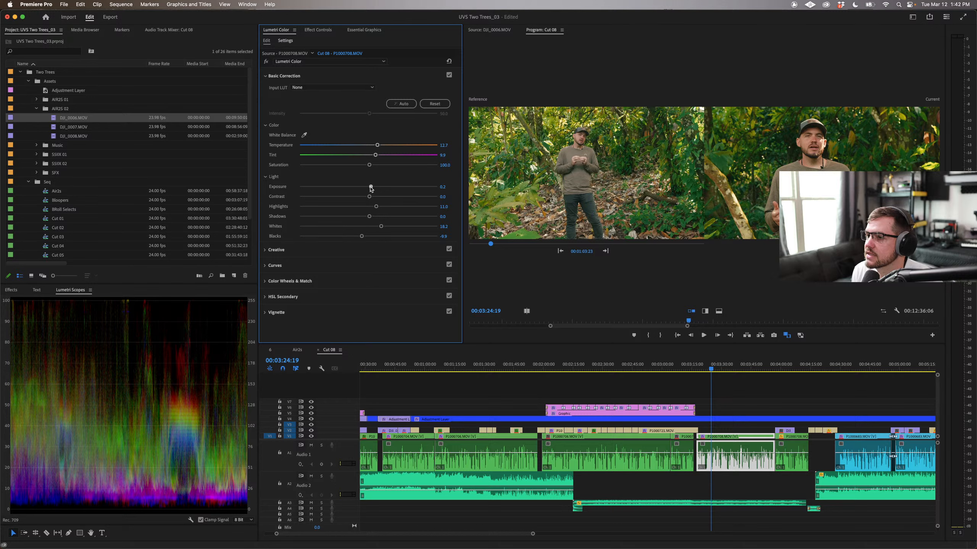
left_click_drag(377, 207, 380, 208)
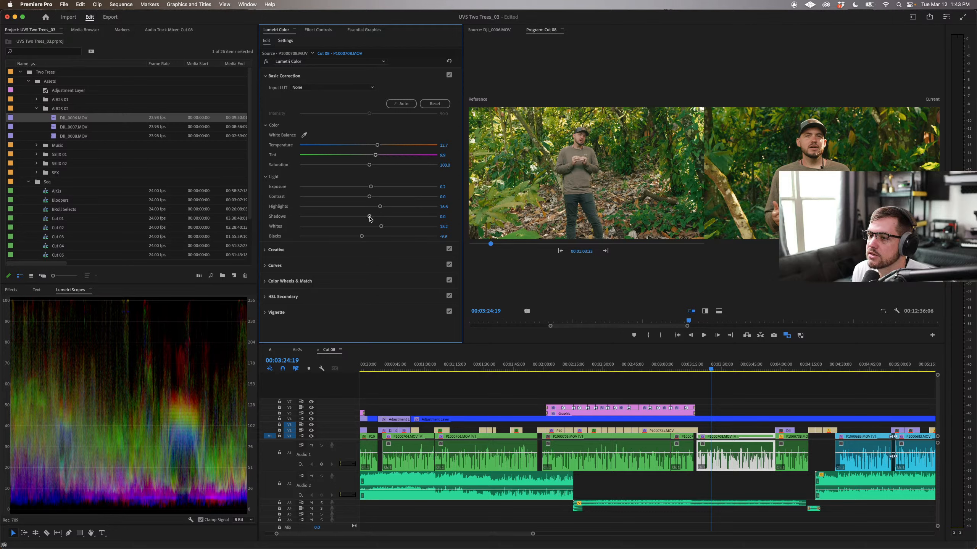
left_click_drag(370, 217, 372, 218)
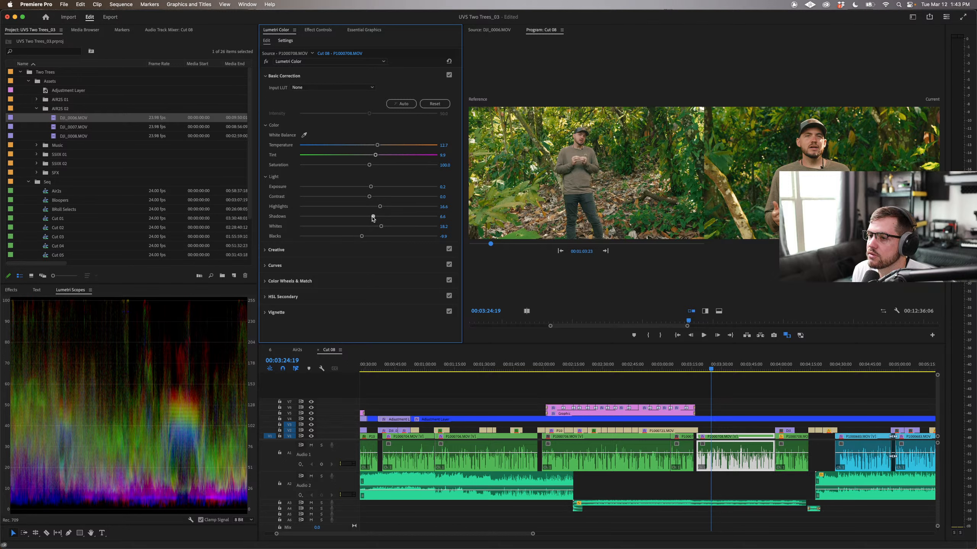
left_click_drag(374, 218, 387, 227)
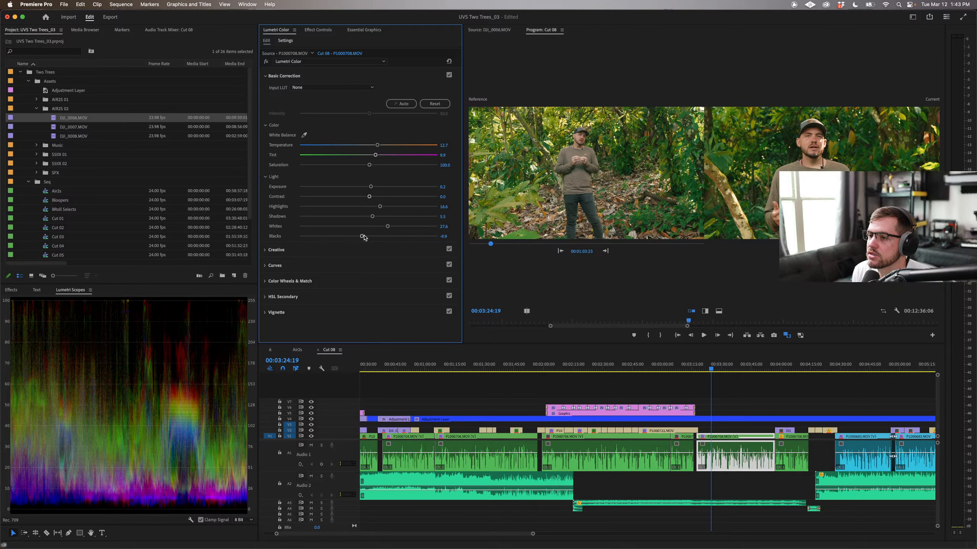
Step: Fine-tune the selected interview clip's Basic Correction to blacks -9.4, highlights 18.2, temperature 16.0 and tint 11.0
left_click_drag(363, 238, 362, 238)
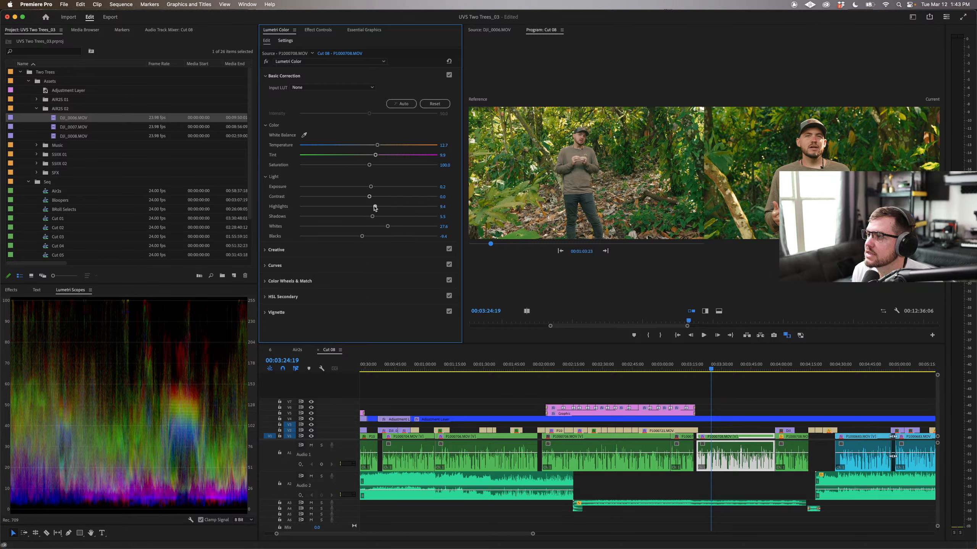
left_click_drag(380, 208, 381, 208)
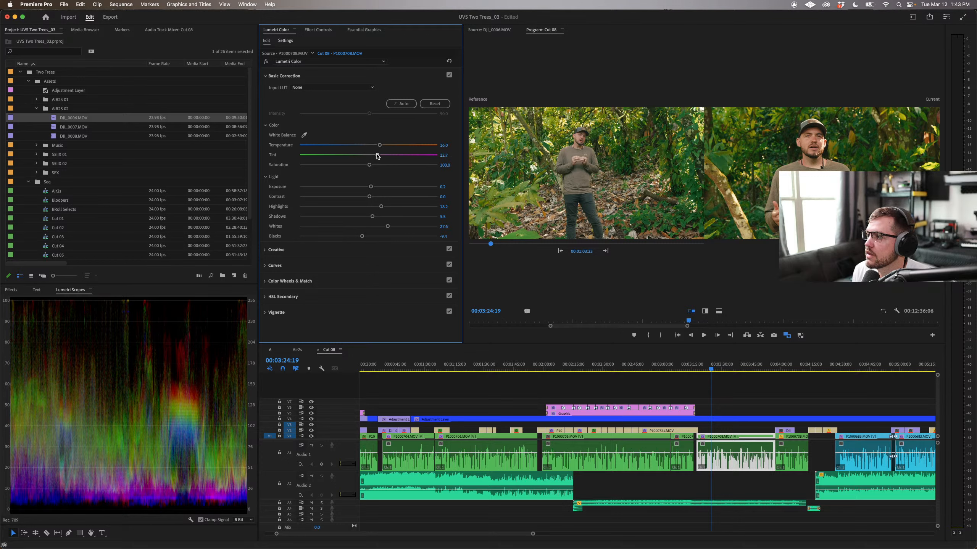
left_click_drag(376, 156, 376, 155)
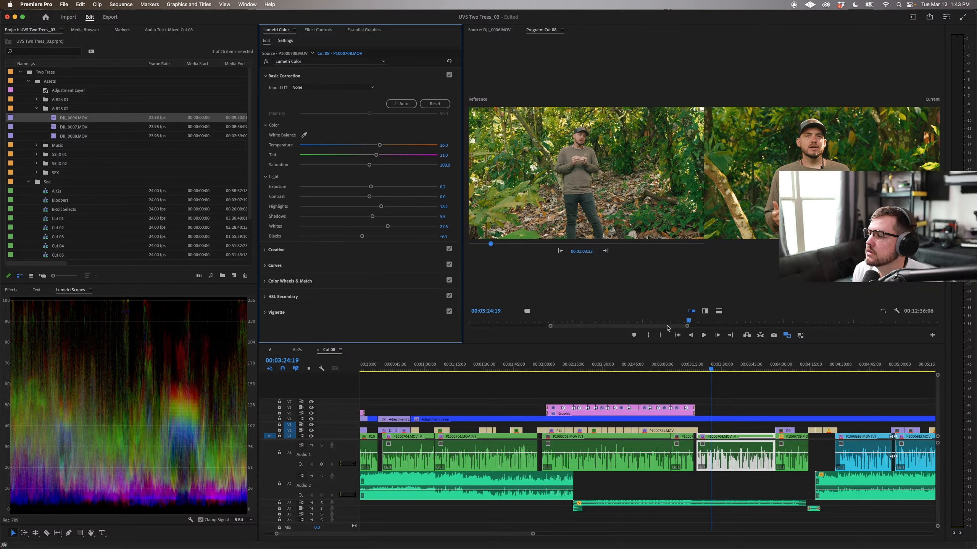
Step: Leave the comparison view, toggle Basic Correction off and on to judge the grade, and recheck the tint at 11.0
left_click(787, 335)
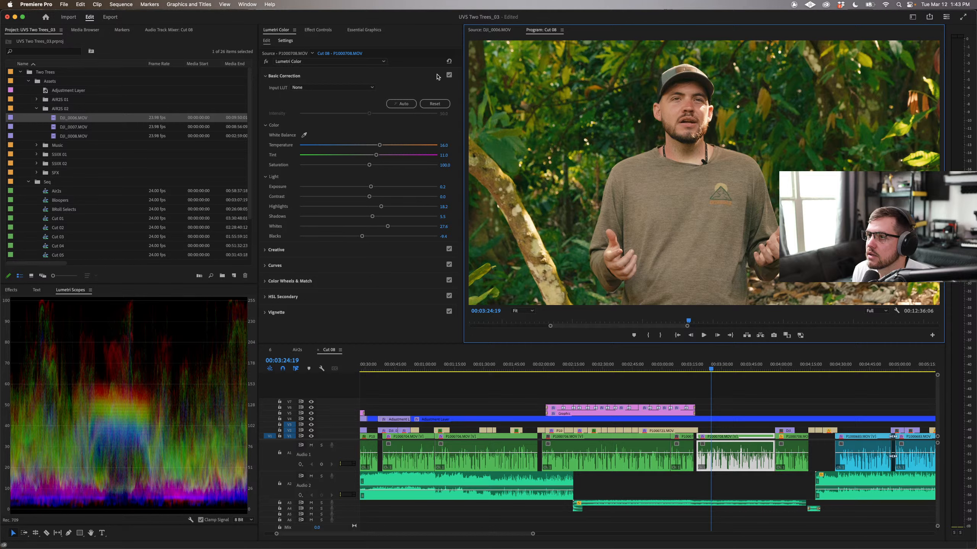
left_click(450, 77)
left_click(449, 76)
left_click(449, 75)
left_click(449, 76)
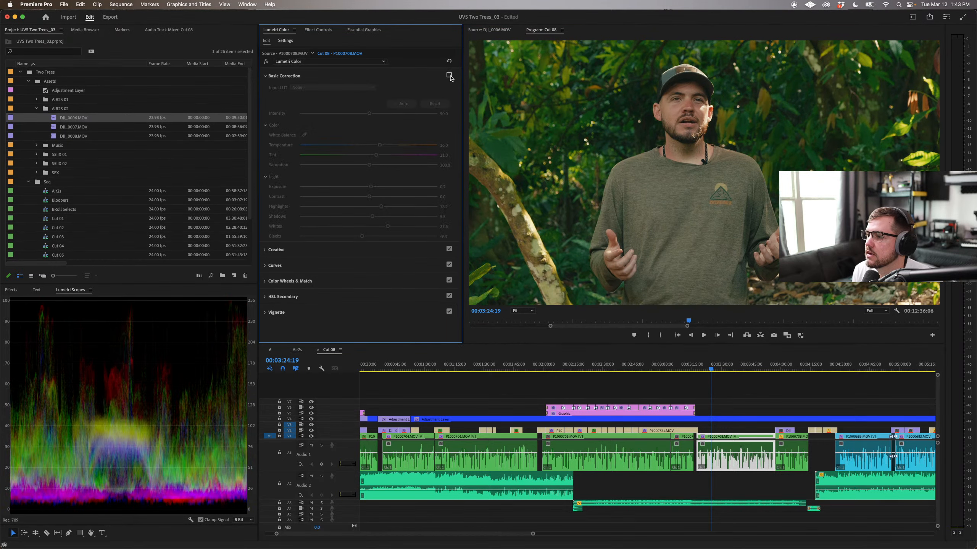
left_click(450, 76)
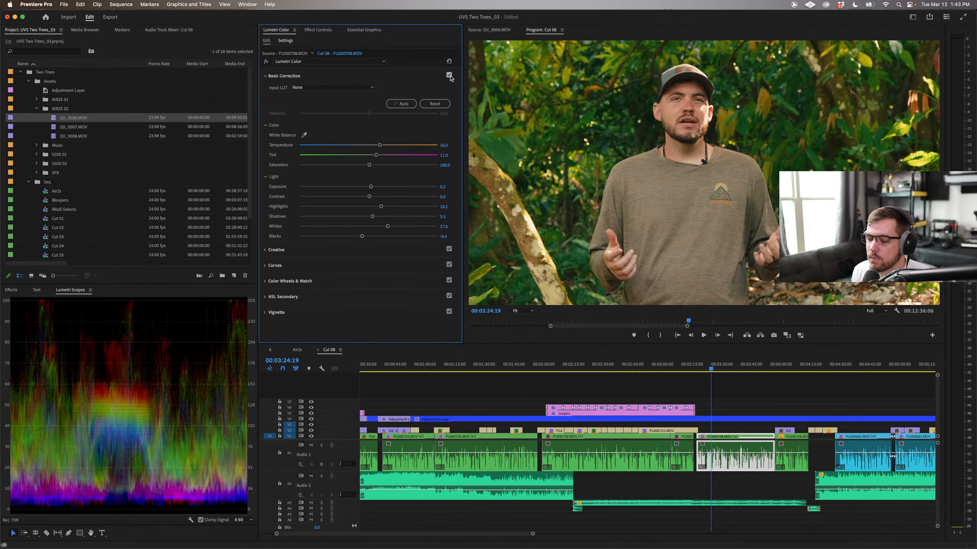
left_click(449, 76)
left_click(449, 75)
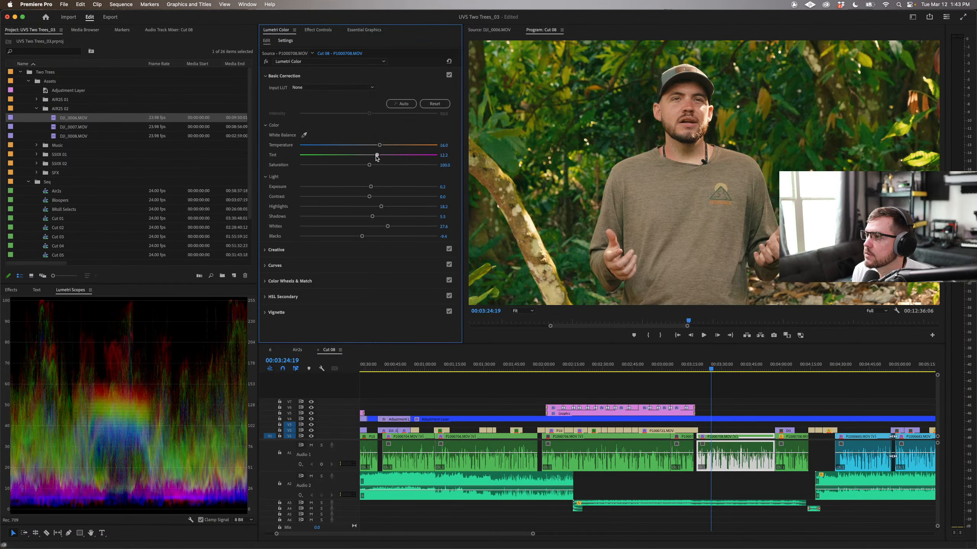
left_click_drag(378, 157, 375, 157)
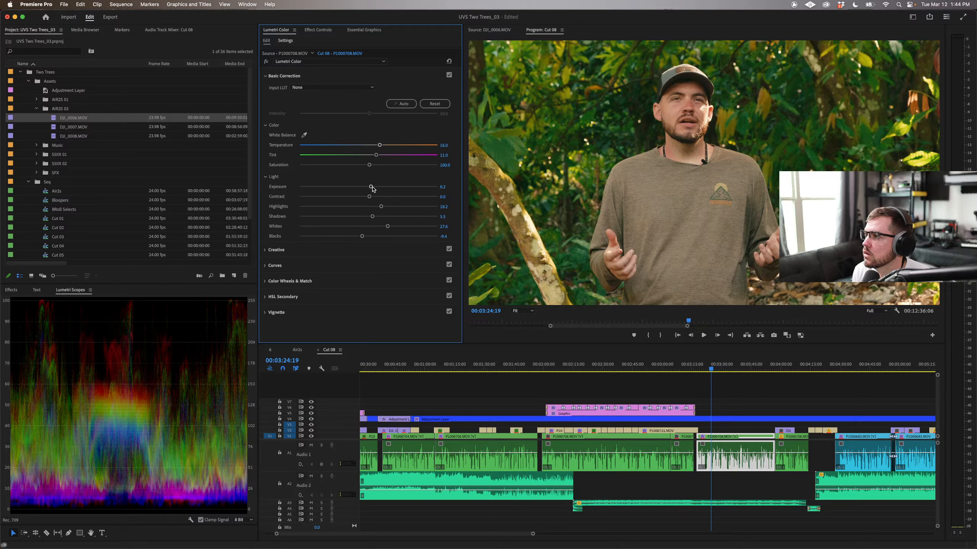
Step: Compare the interview clip's grade with the shots at 00:01:53:08 and 00:00:59:22, ending at 00:03:31:18 in the interview clip
left_click(530, 369)
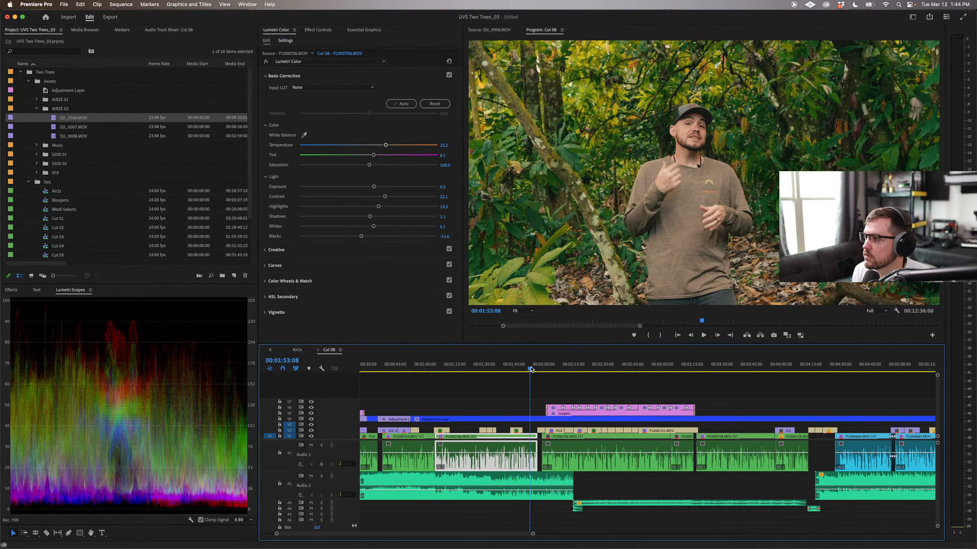
left_click(425, 369)
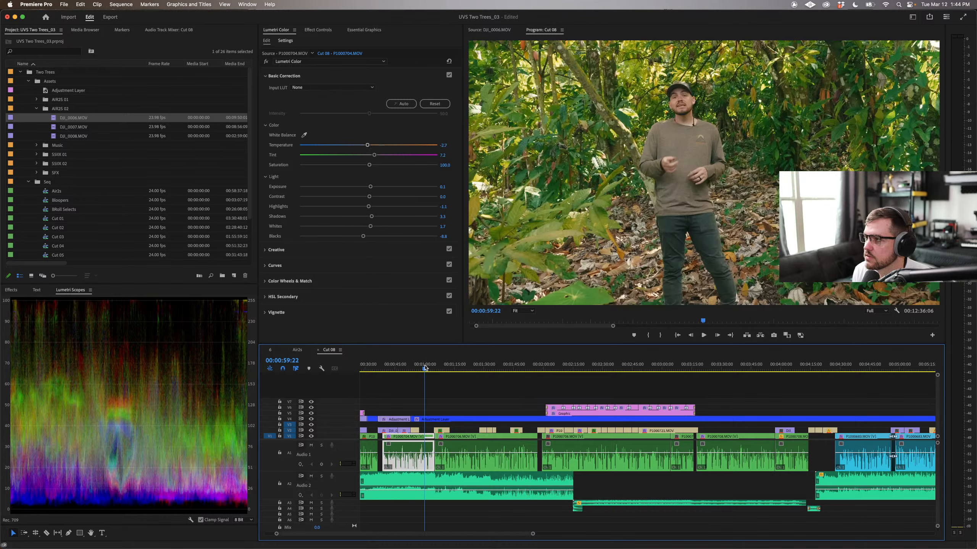
left_click(710, 369)
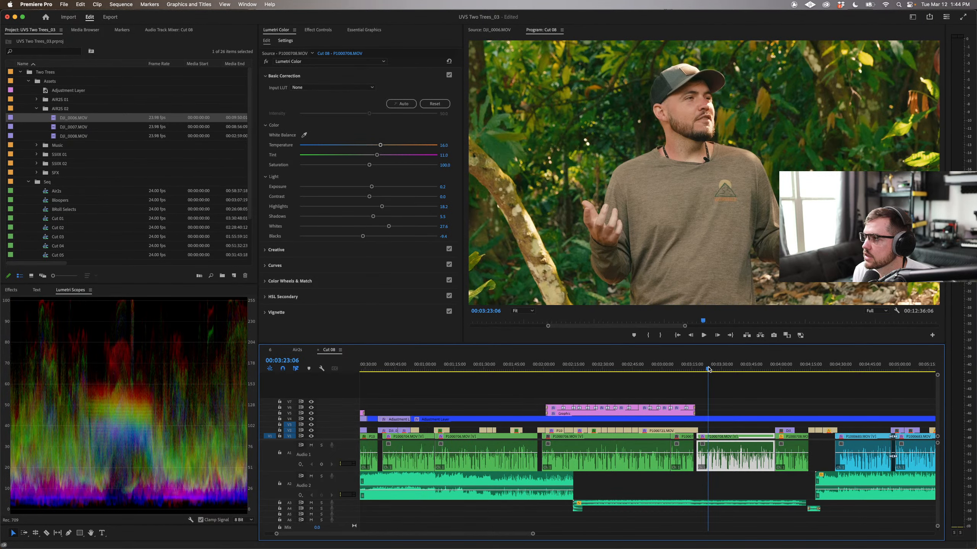
left_click_drag(711, 368, 724, 370)
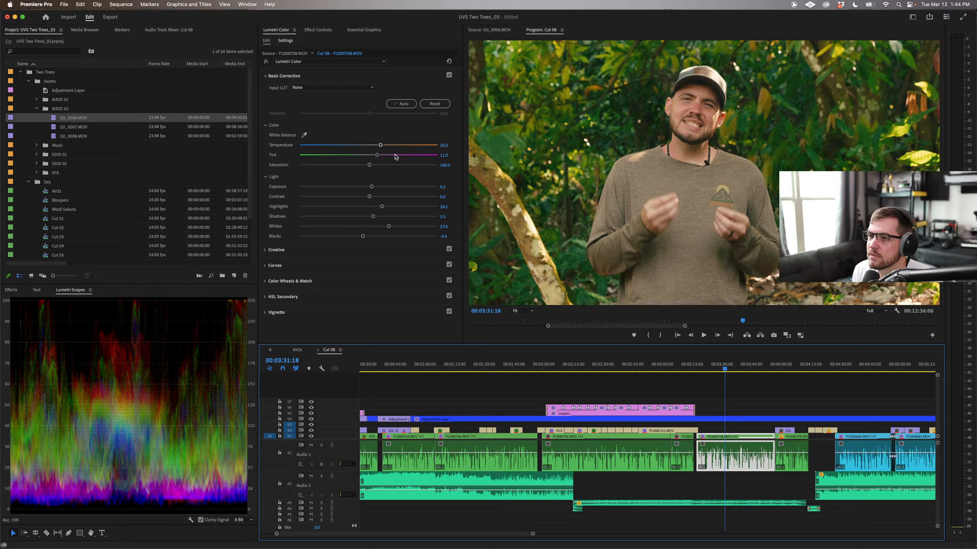
Step: Lower the interview clip's temperature slightly and set its tint to 10.5
left_click(381, 146)
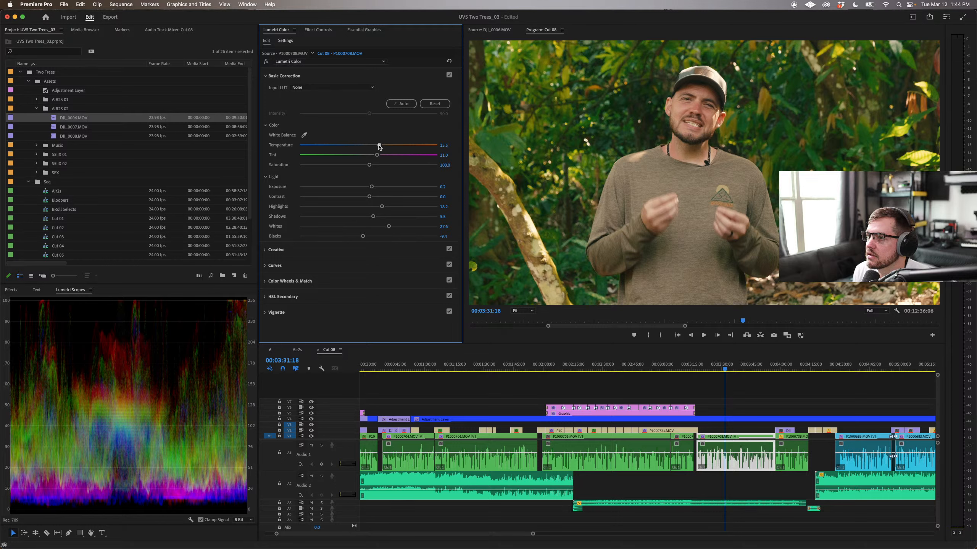
left_click_drag(377, 154, 377, 157)
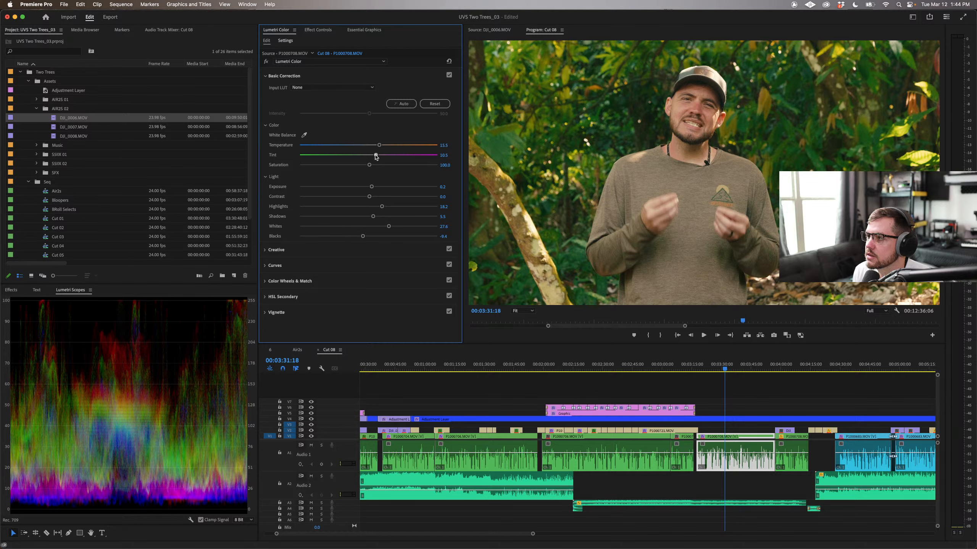
Step: Compare the regraded interview clip around 00:03:38:12 with the wide shot at 00:01:02:15
mouse_move(725, 369)
left_mouse_down()
mouse_move(717, 370)
mouse_move(740, 372)
left_mouse_up()
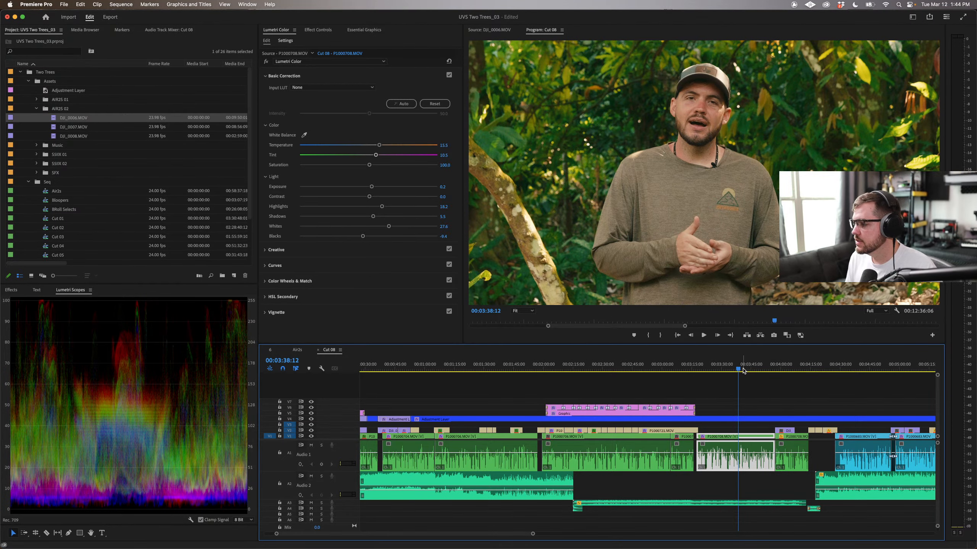
left_click_drag(744, 366, 430, 365)
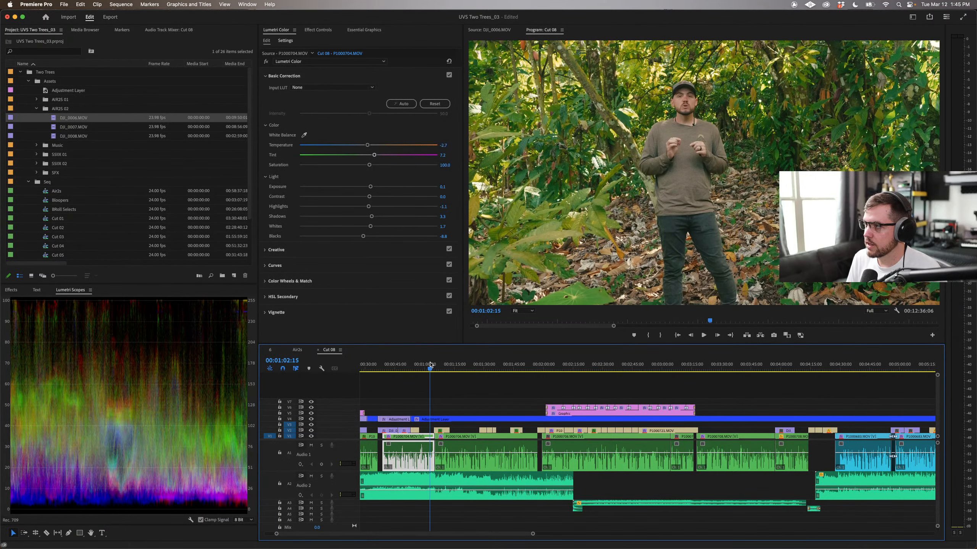
left_click(731, 369)
Step: Split the long adjustment layer near 00:03:59:17 and trim its pieces to open a gap above the DJI_0002.MOV drone clip
left_click_drag(730, 369, 780, 369)
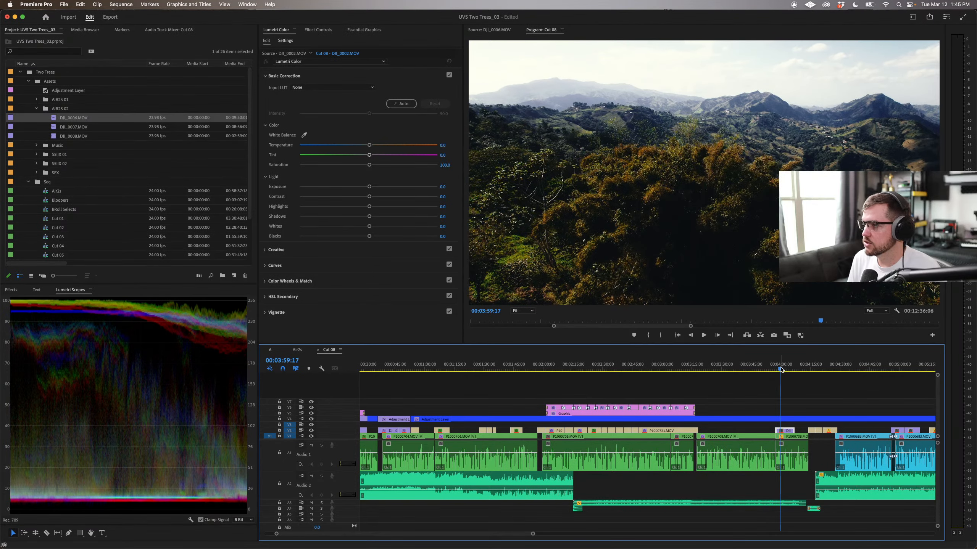
scroll(769, 380, "down", 3)
scroll(768, 381, "down", 2)
left_click(672, 419)
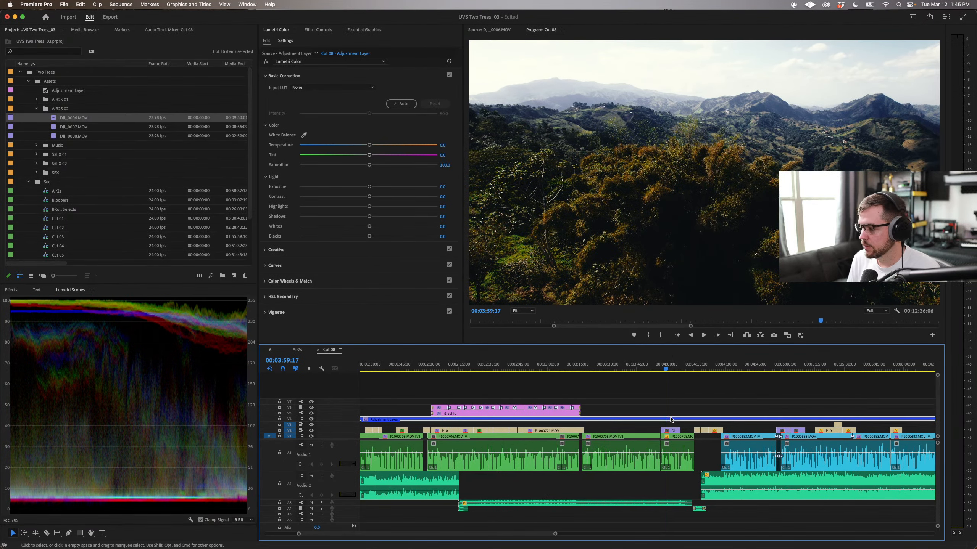
left_click_drag(666, 419, 680, 418)
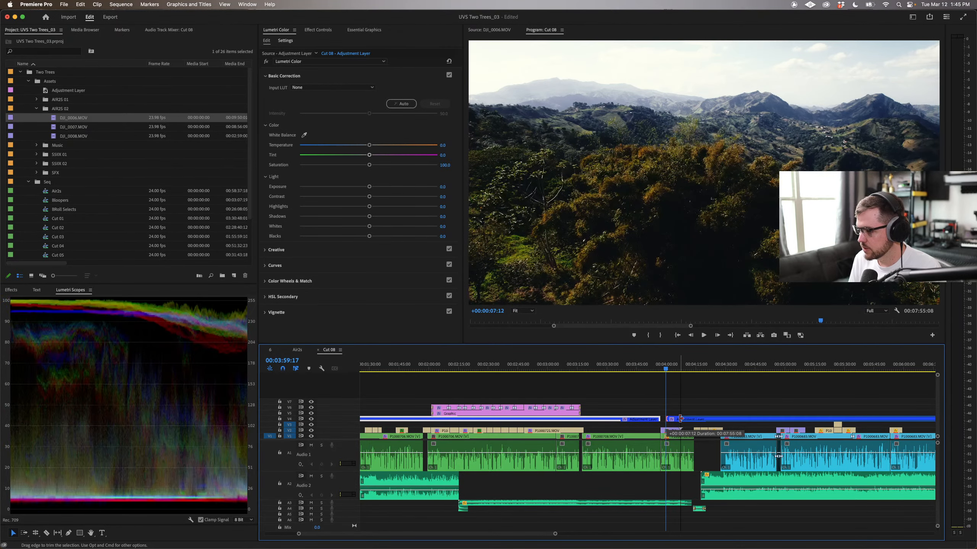
key("minus")
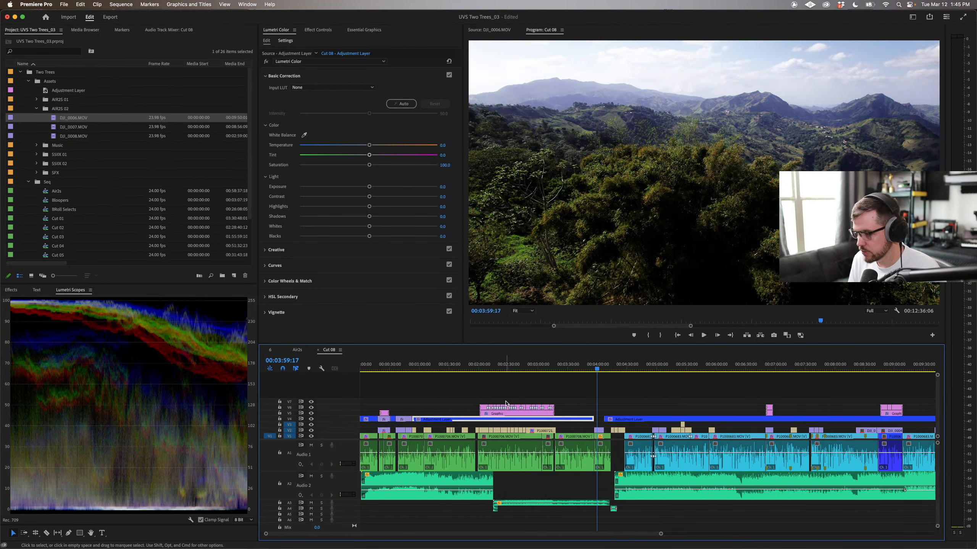
Step: Duplicate the short adjustment layer from the earlier drone shots into the gap and trim it to the length of DJI_0002.MOV
left_click(403, 420)
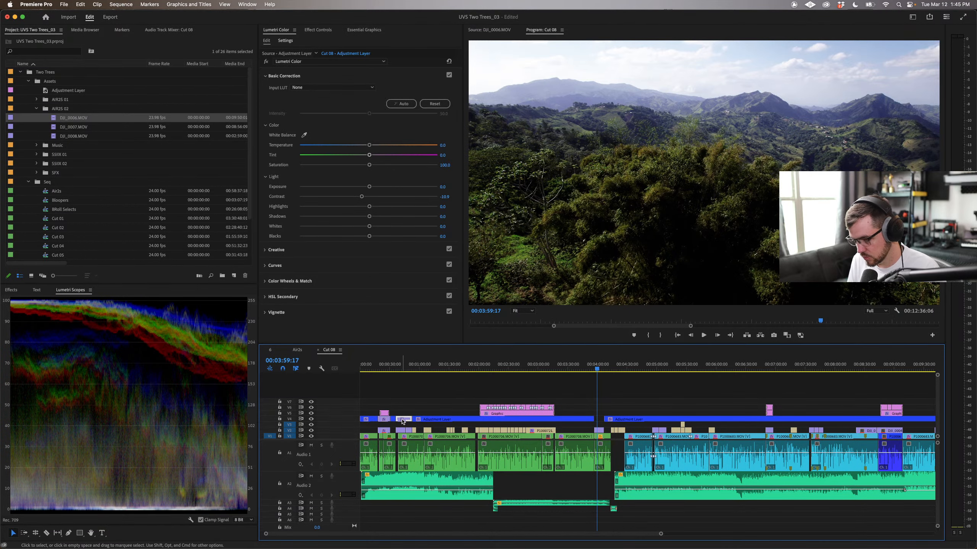
left_click_drag(403, 420, 644, 414)
key("equal")
key("equal")
key("equal")
key("equal")
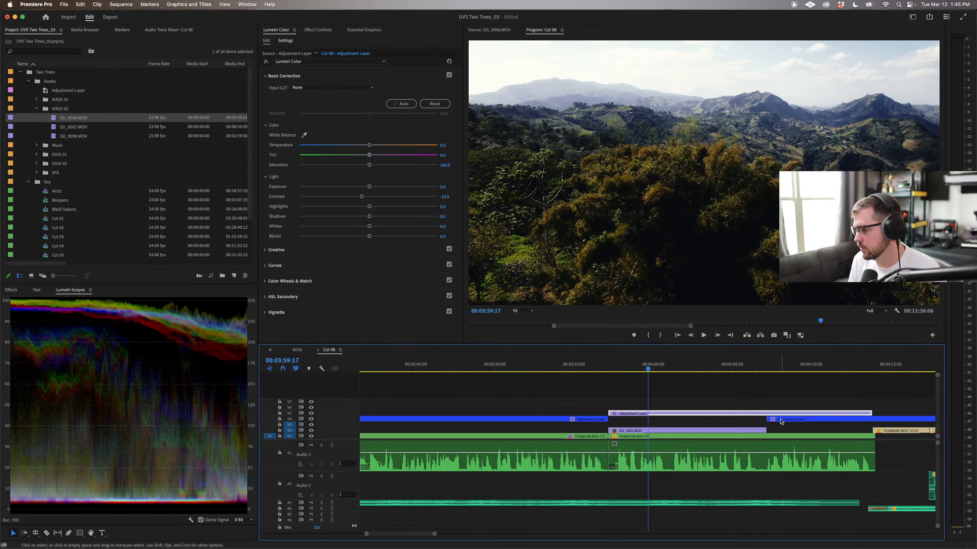
left_click_drag(873, 412, 758, 419)
left_click(737, 403)
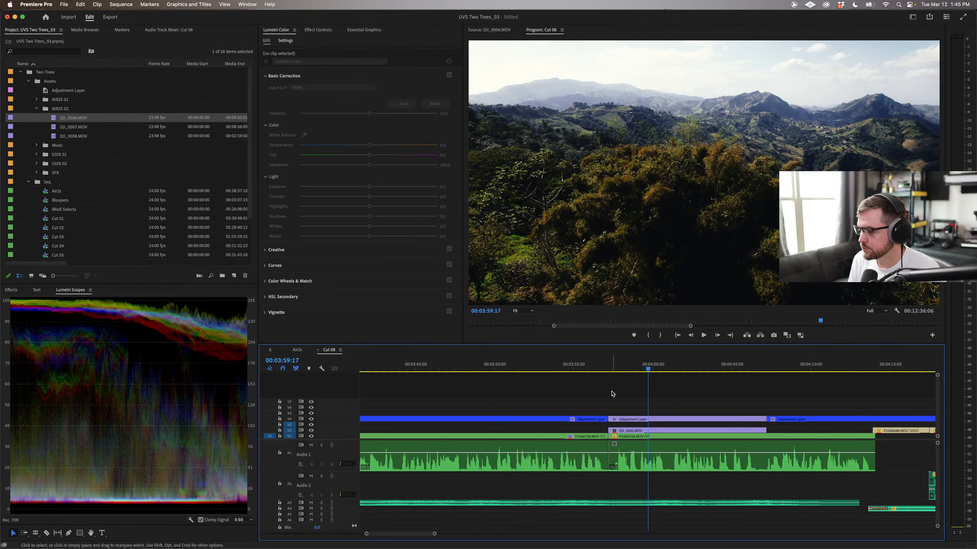
left_click(645, 420)
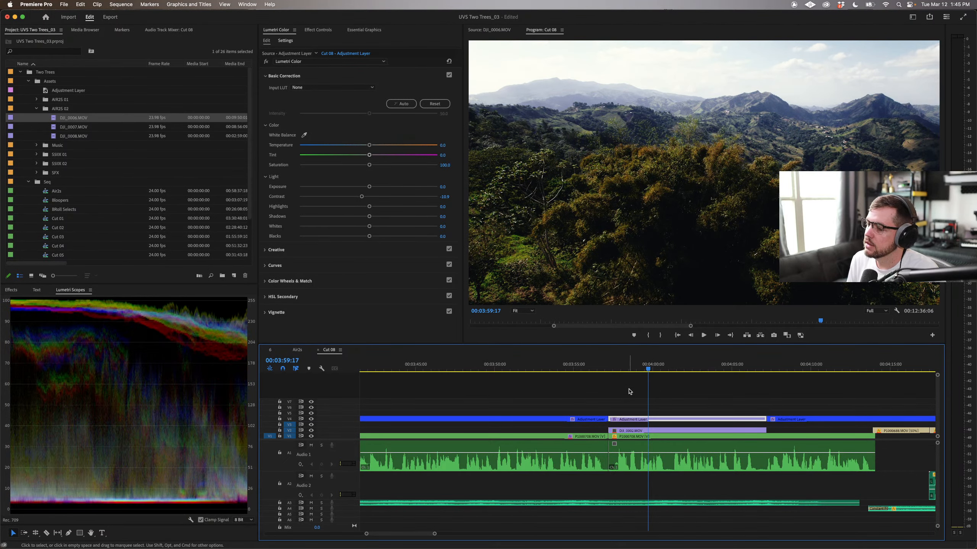
Step: Roll the cut between the long and drone adjustment layers to 00:03:58:14 to preview the long layer's look on the drone clip
left_click(602, 367)
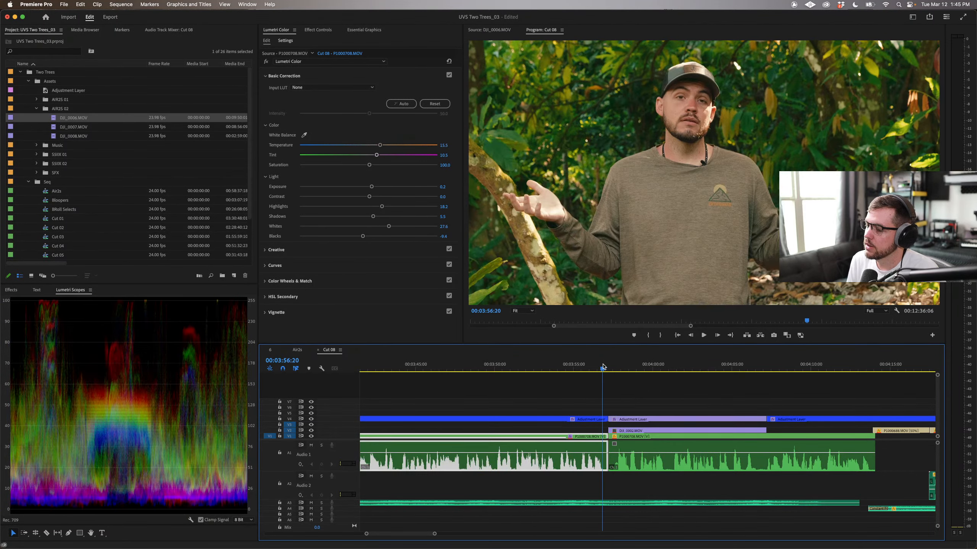
left_click(605, 420)
key("n")
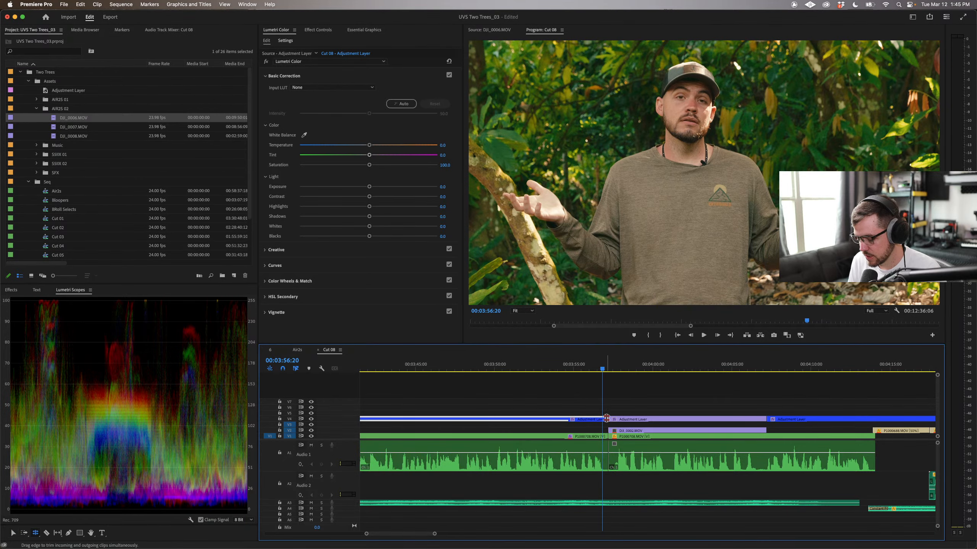
left_click_drag(606, 418, 630, 419)
left_click(619, 369)
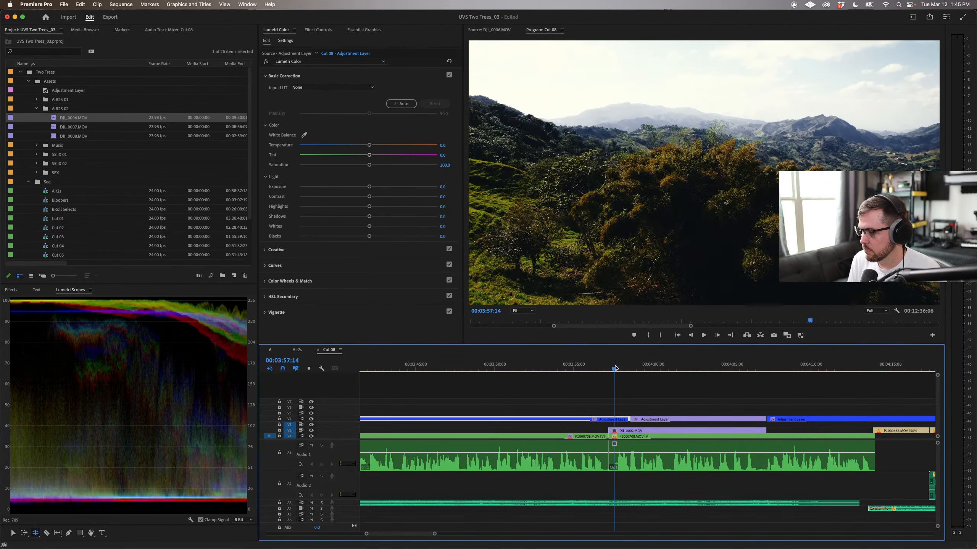
left_click_drag(620, 367, 620, 367)
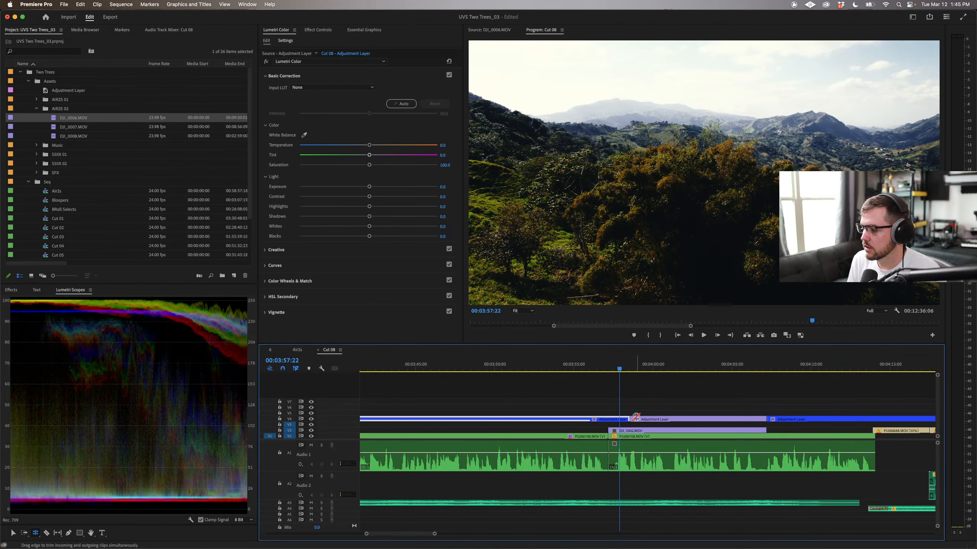
Step: Compare the drone clip under both adjustment layers, and roll their cut back to the start of DJI_0002.MOV
mouse_move(635, 367)
left_mouse_down()
mouse_move(645, 368)
mouse_move(613, 368)
mouse_move(647, 369)
mouse_move(606, 369)
mouse_move(643, 369)
left_mouse_up()
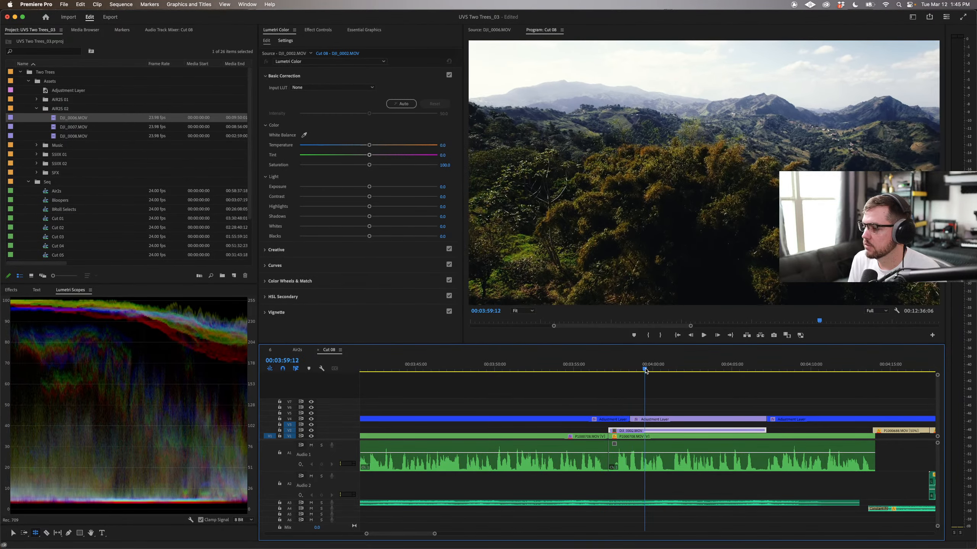
left_click(641, 420)
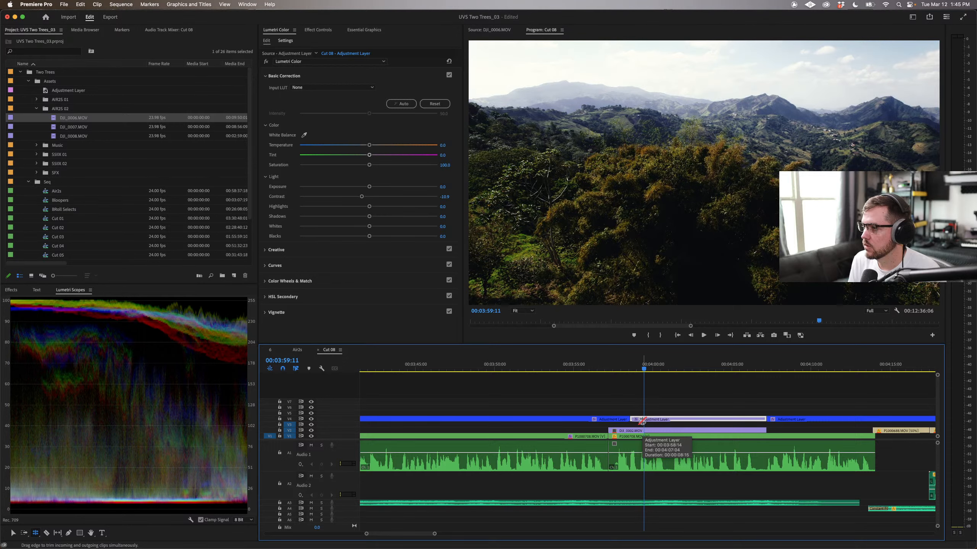
left_click(621, 370)
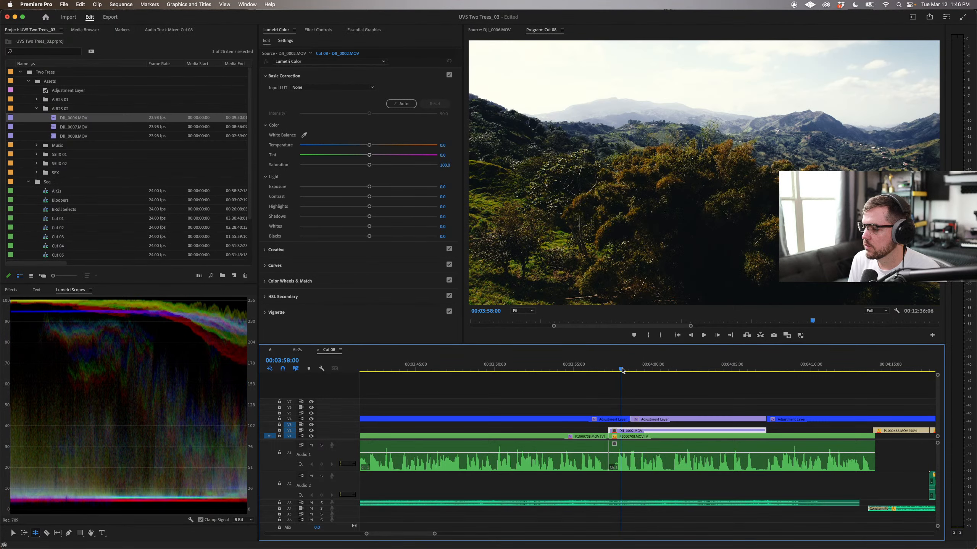
left_click(618, 420)
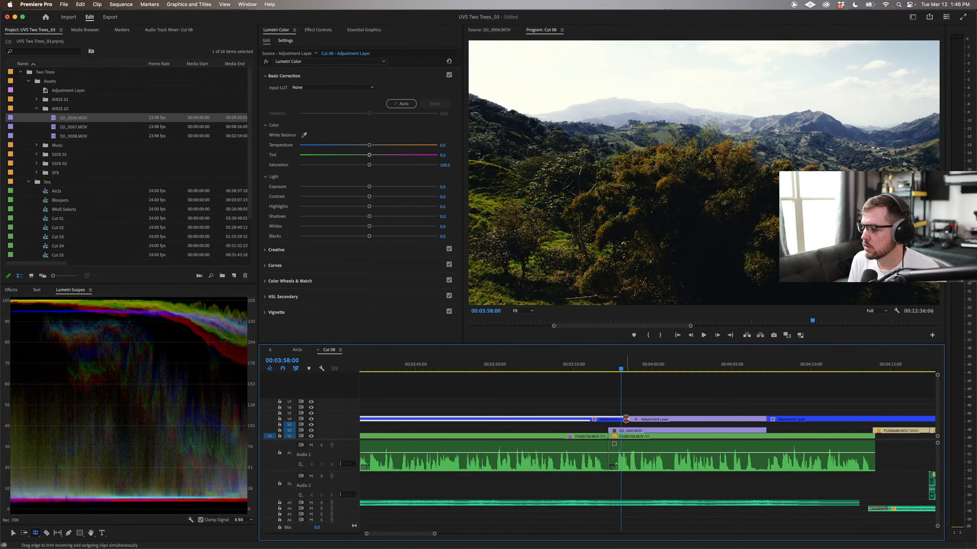
left_click_drag(624, 419, 608, 419)
Step: Examine the Creative look and intensity of the adjustment layer above the drone clip
left_click(623, 419)
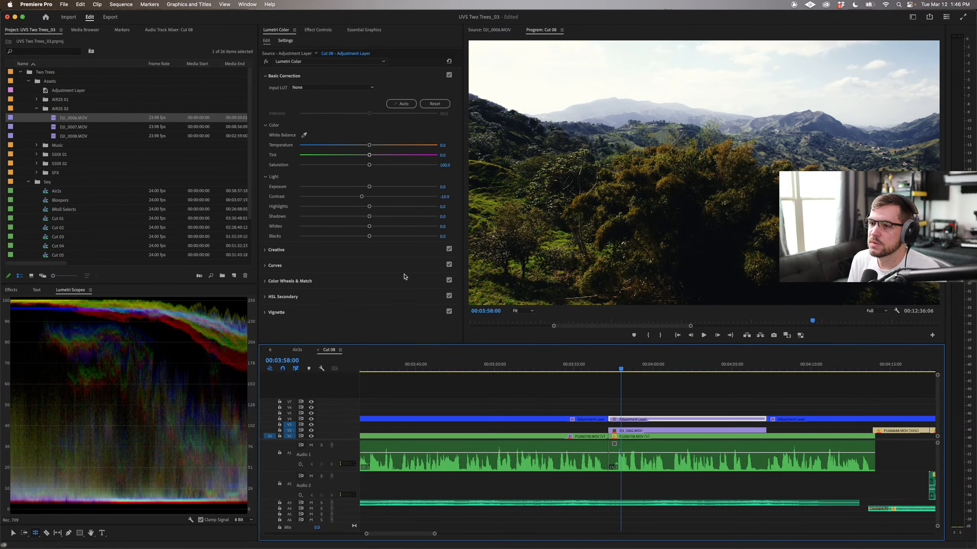
left_click(353, 250)
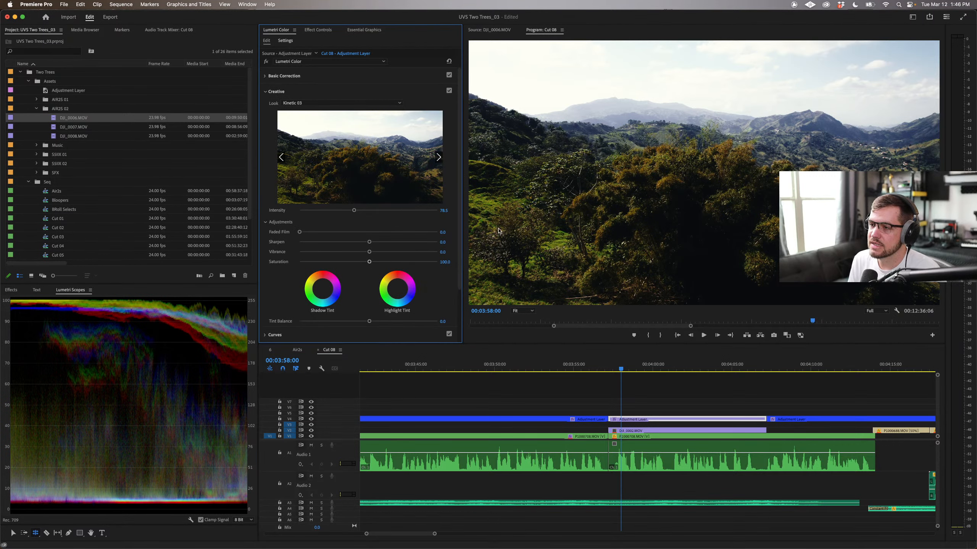
left_click(593, 368)
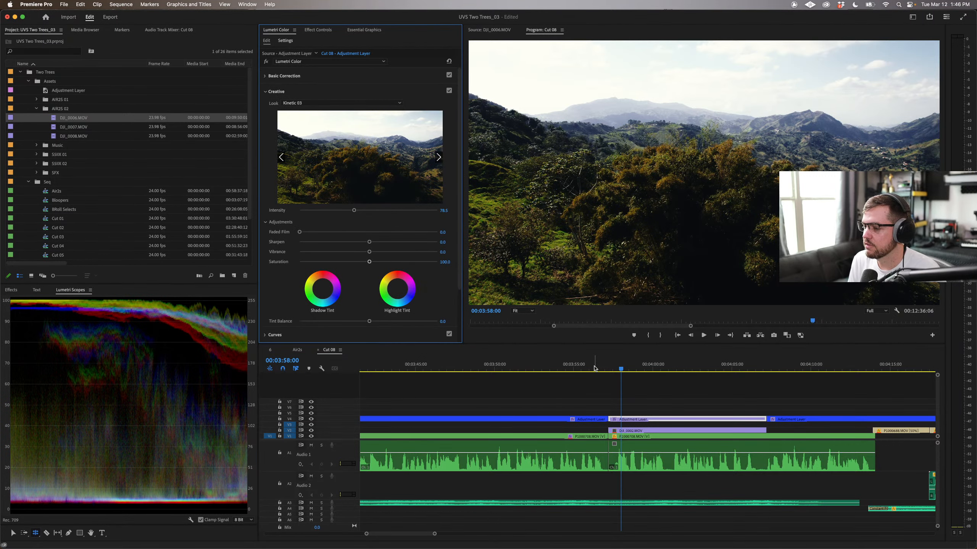
Step: Examine the Basic Correction settings of the adjustment layer above the interview clip before the drone shot
left_click(597, 419)
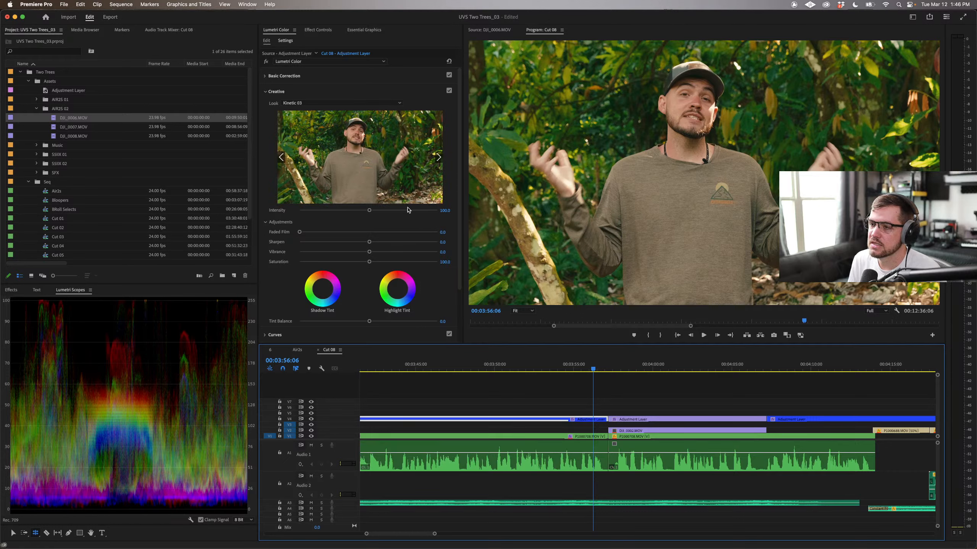
left_click(354, 80)
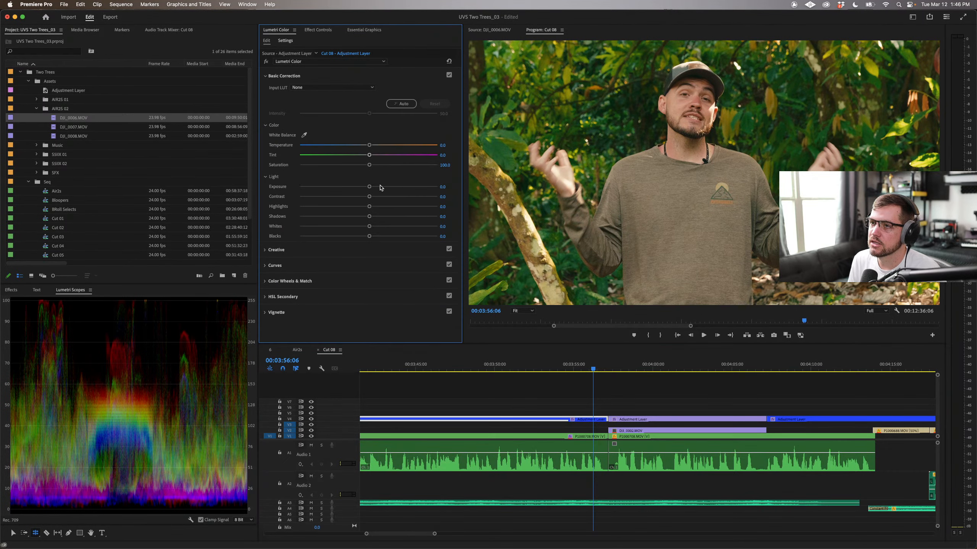
left_click(632, 394)
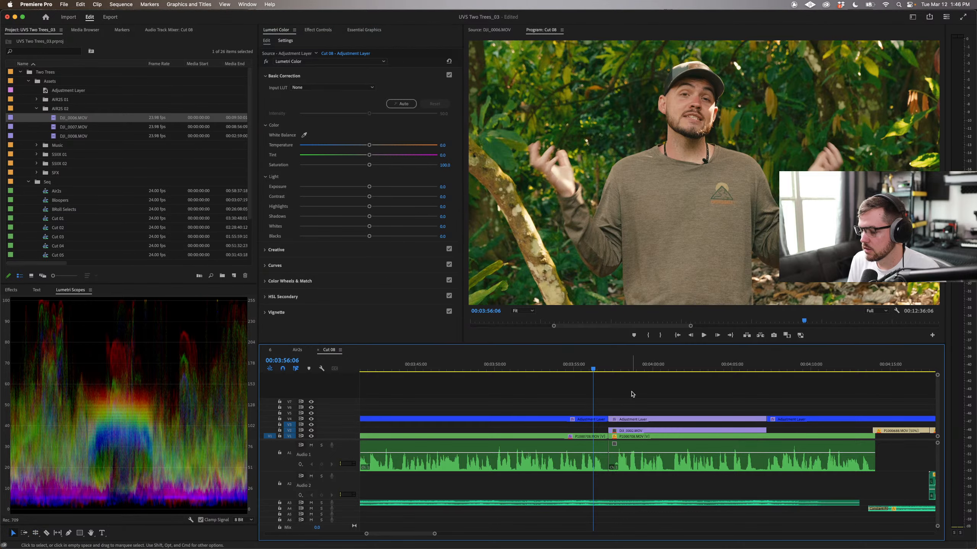
Step: Copy the Lumetri Color effect from the earlier drone clip DJI_0004.MOV onto DJI_0002.MOV
key("minus")
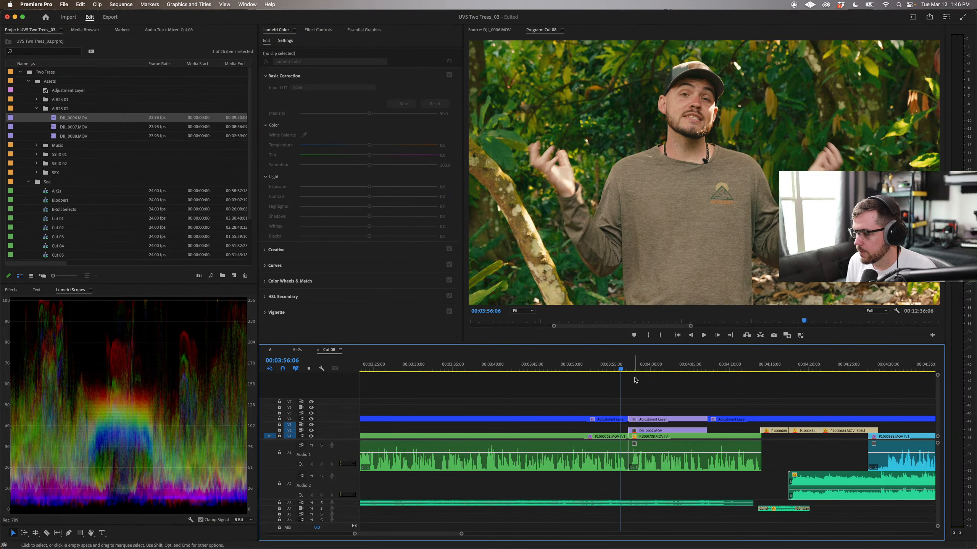
left_click_drag(639, 369, 648, 369)
key("minus")
key("minus")
key("minus")
key("minus")
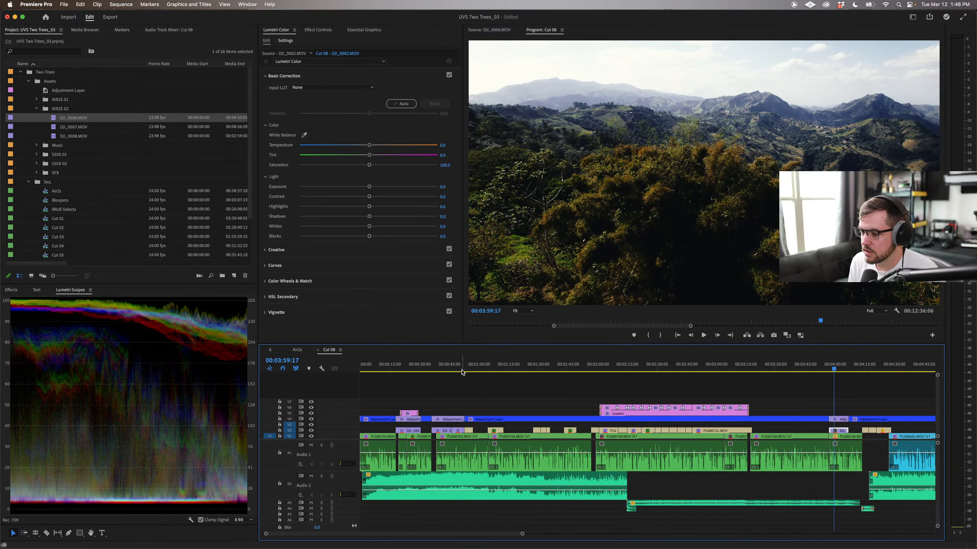
left_click_drag(463, 369, 440, 370)
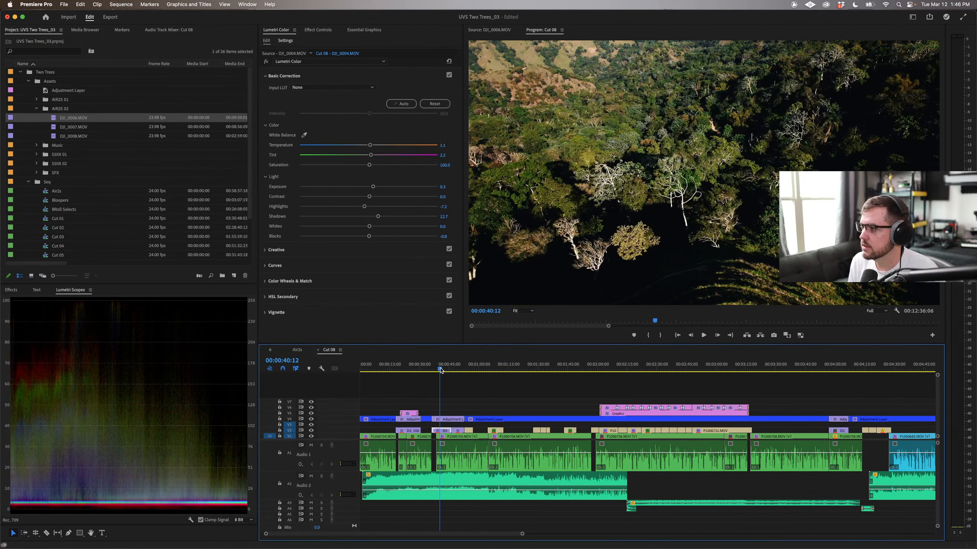
left_click(327, 31)
left_click(291, 164)
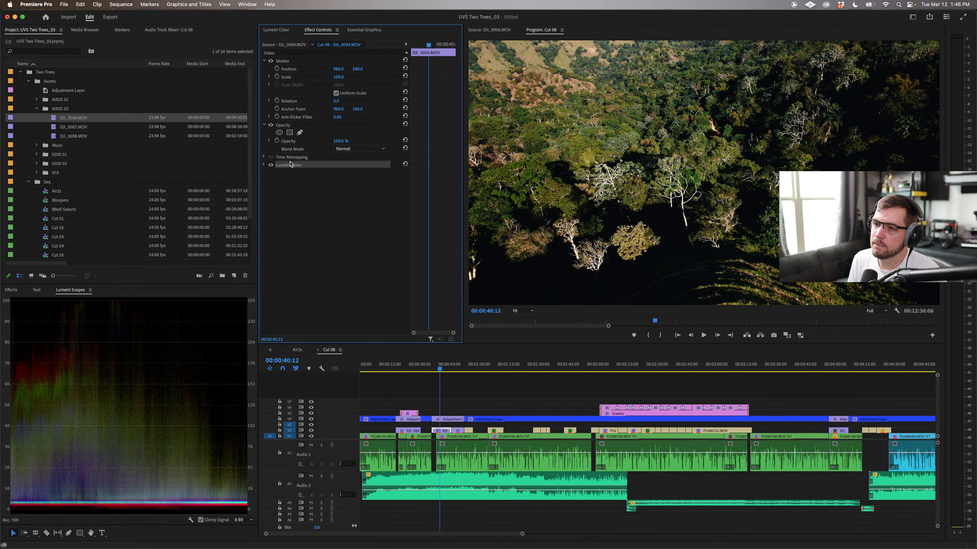
scroll(617, 388, "right", 5)
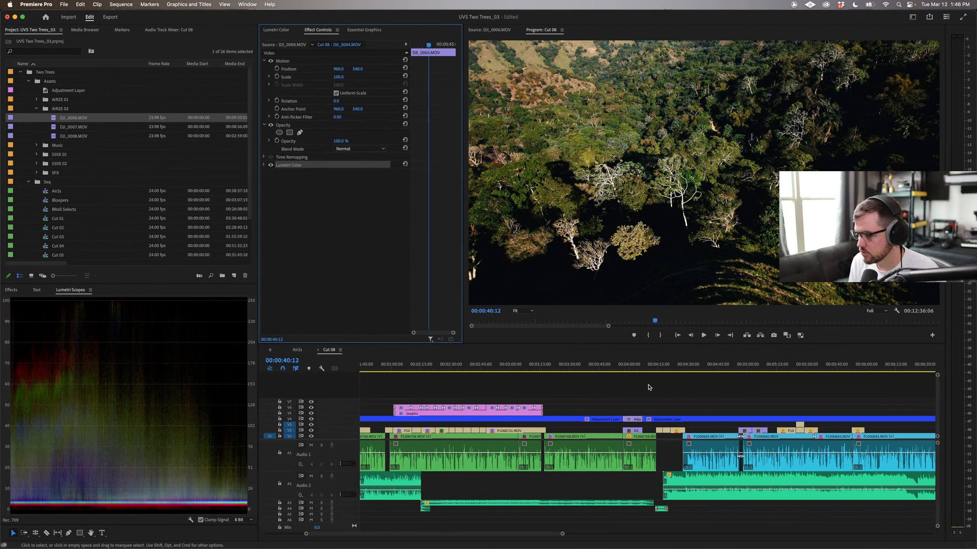
left_click(627, 365)
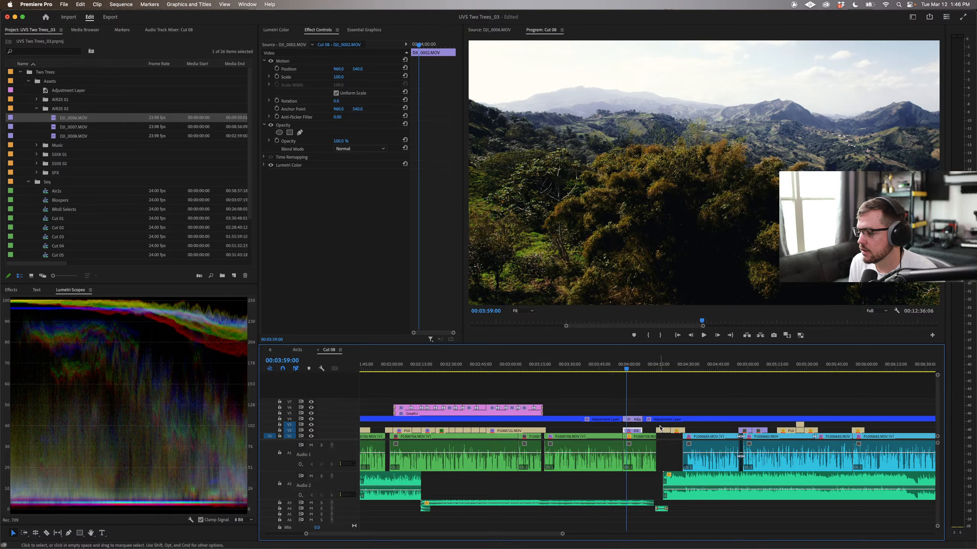
Step: Set DJI_0002.MOV's exposure to 0.0, highlights to -40.9, shadows to 17.1, whites to 7.2 and blacks to -1.7, and check the shot
left_click(276, 29)
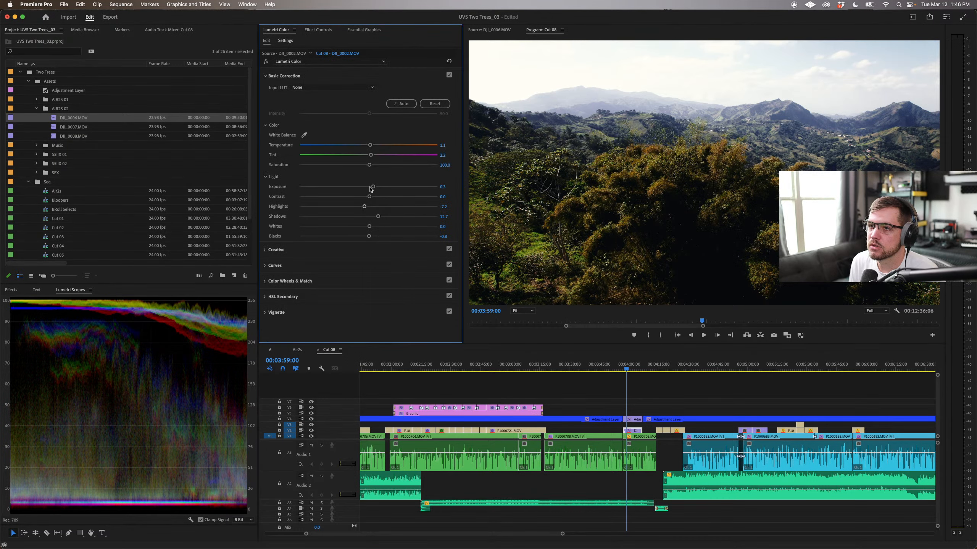
left_click_drag(373, 188, 368, 188)
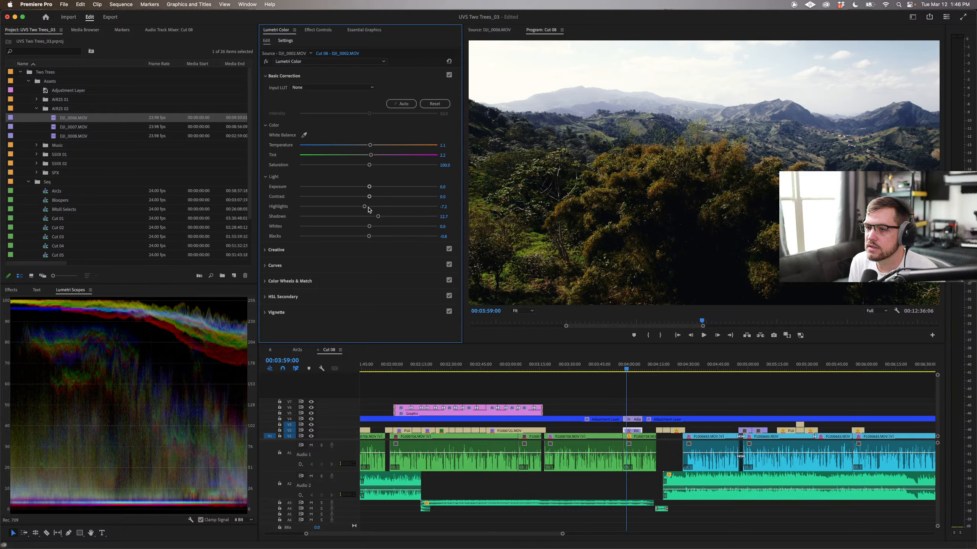
left_click_drag(379, 218, 340, 204)
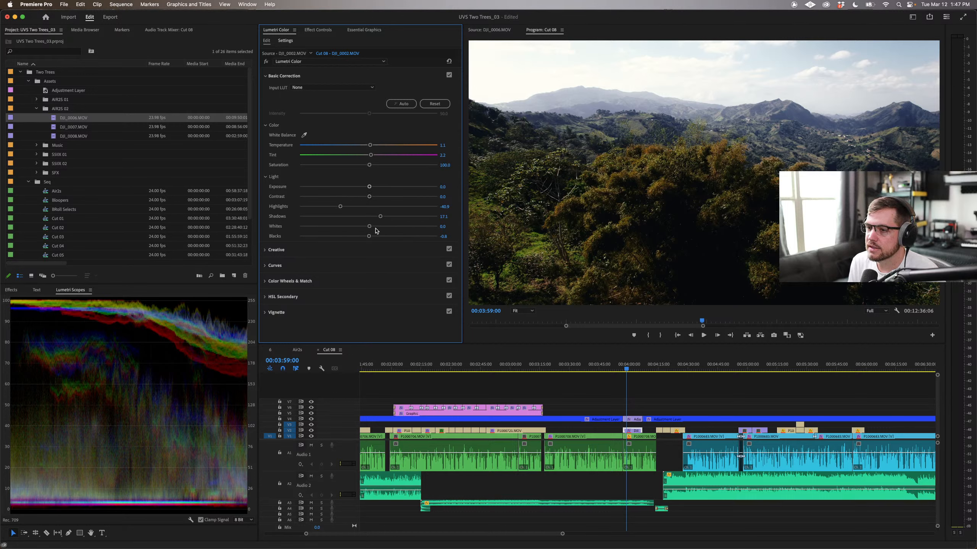
mouse_move(371, 228)
left_mouse_down()
mouse_move(388, 227)
mouse_move(375, 228)
left_mouse_up()
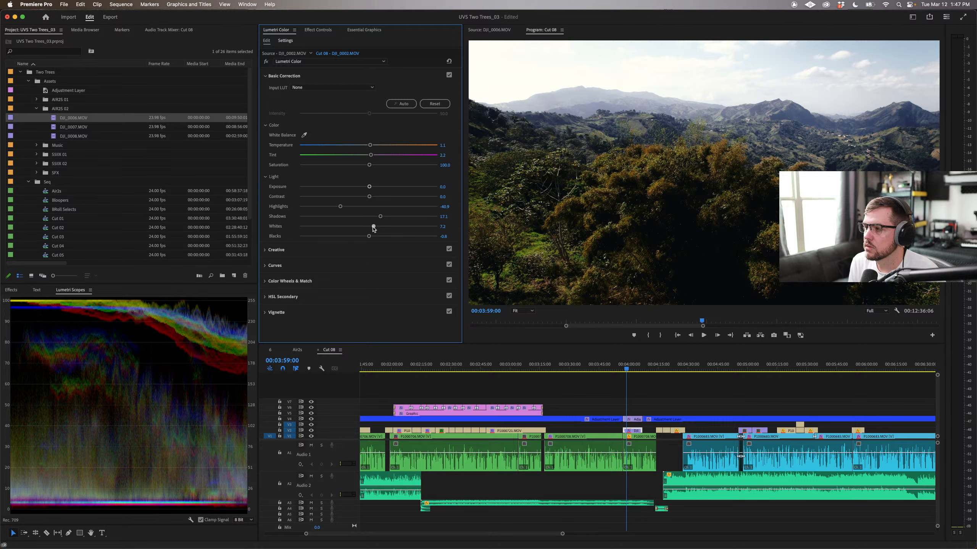
left_click_drag(368, 237, 368, 237)
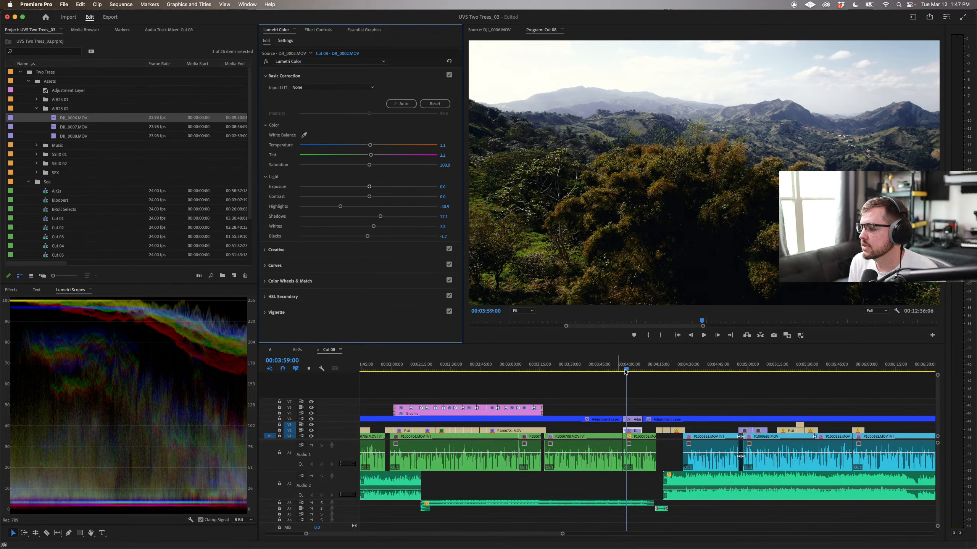
left_click_drag(626, 371, 634, 370)
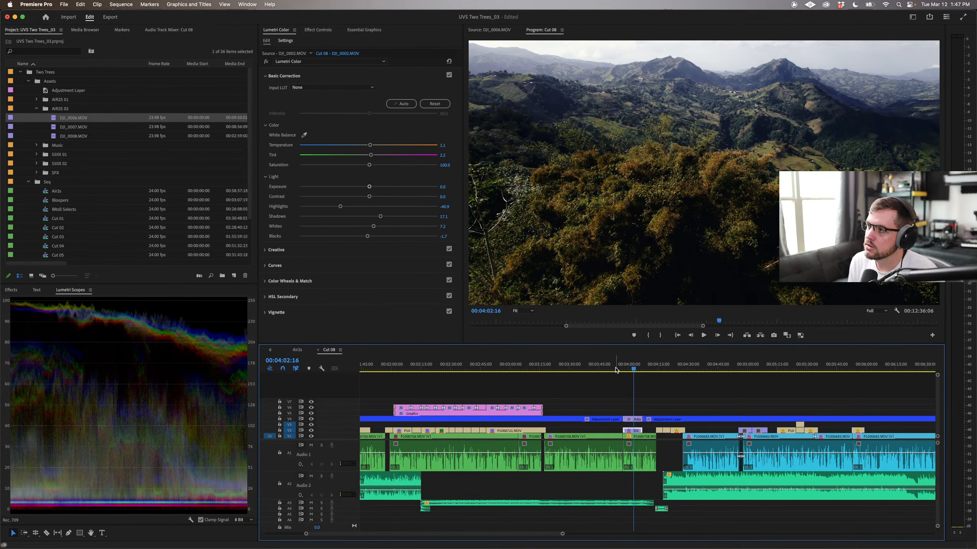
left_click_drag(617, 369, 630, 371)
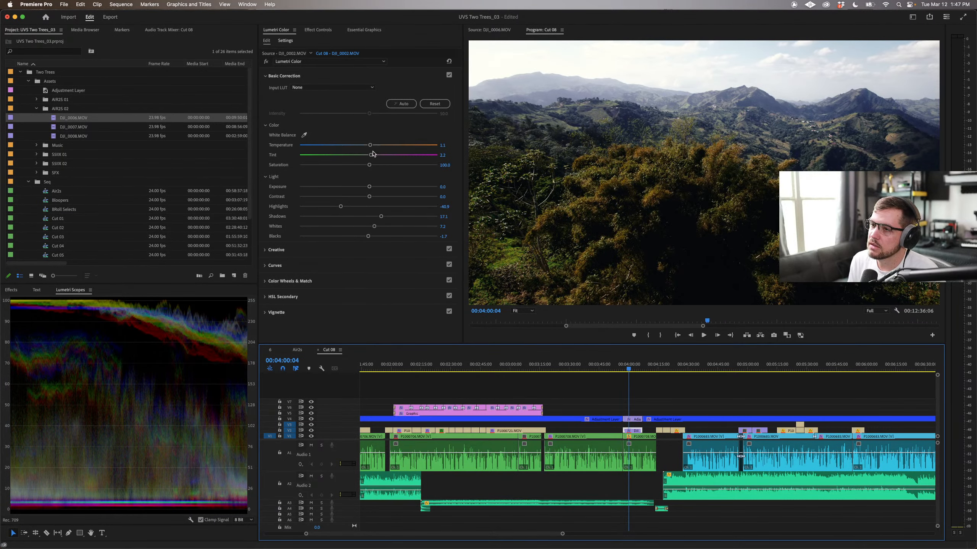
Step: Compare the drone shot with the interview reference frame at 00:03:50:18 and set its temperature to 7.2
left_click_drag(370, 145, 377, 148)
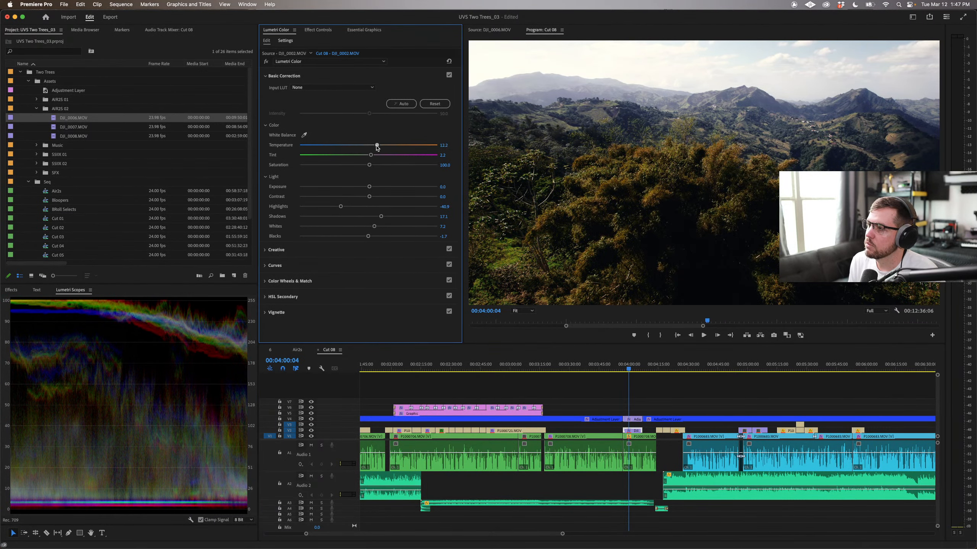
left_click(788, 336)
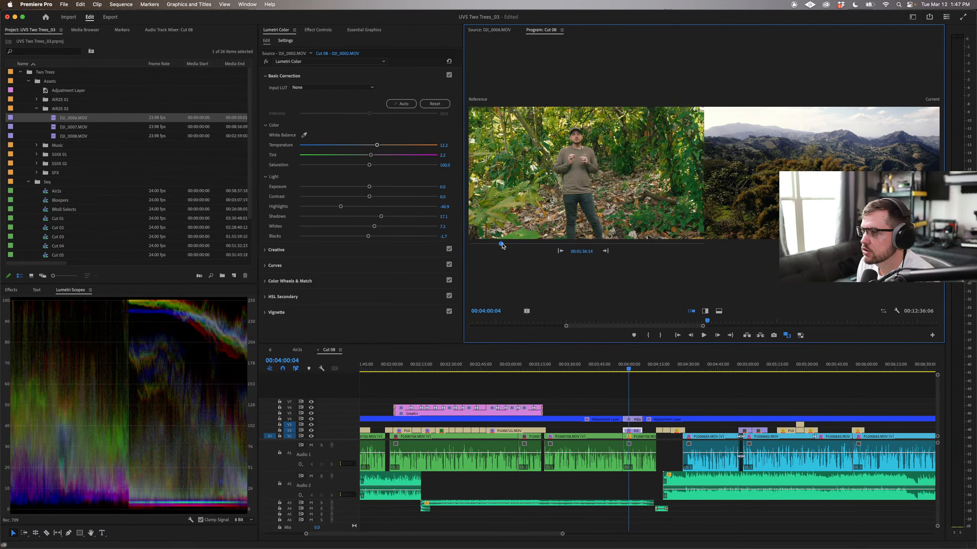
left_click_drag(491, 244, 544, 245)
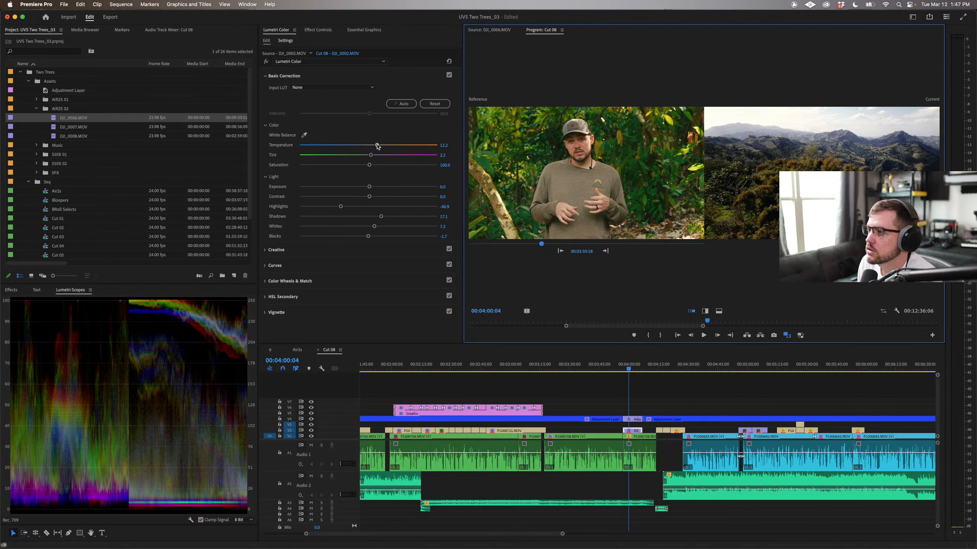
mouse_move(377, 145)
left_mouse_down()
mouse_move(387, 148)
mouse_move(375, 147)
left_mouse_up()
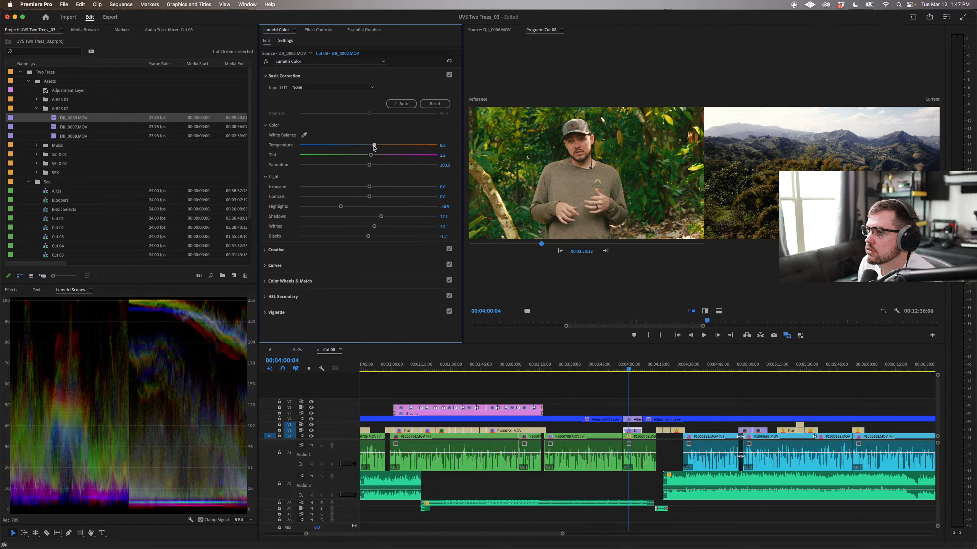
Step: Set DJI_0002.MOV's tint to 5.3 against the interview reference frame, and leave the comparison view
left_click_drag(371, 155, 378, 157)
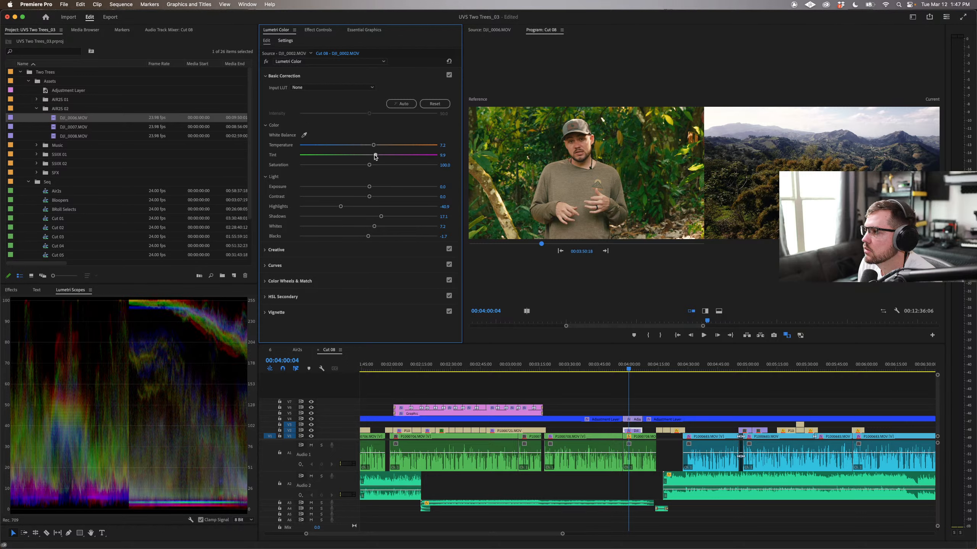
left_click_drag(375, 156, 374, 156)
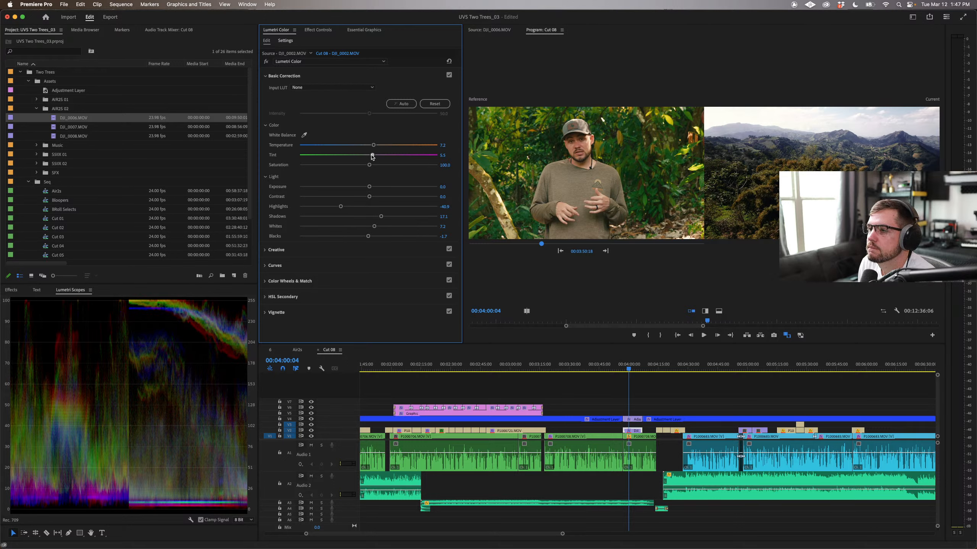
left_click_drag(371, 156, 374, 157)
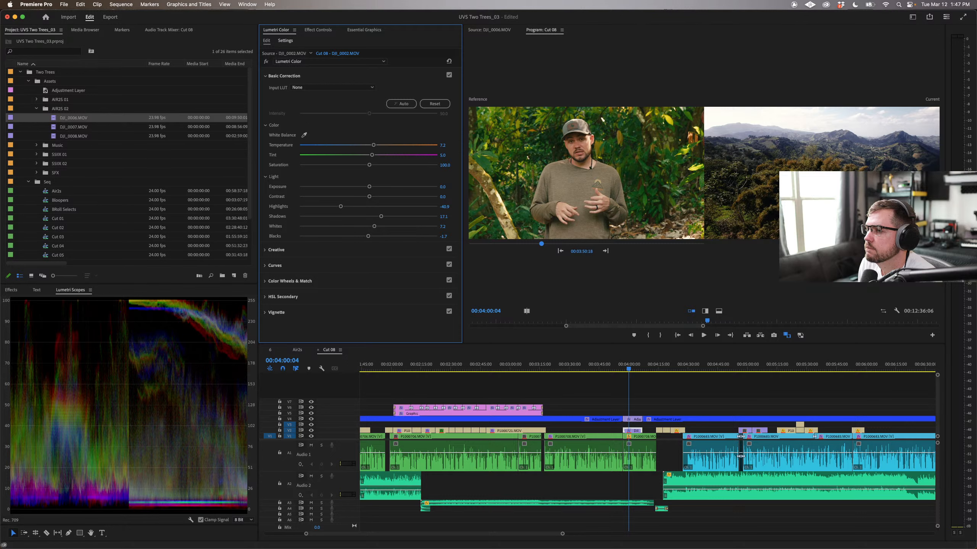
left_click(444, 155)
type("5.3")
key("Return")
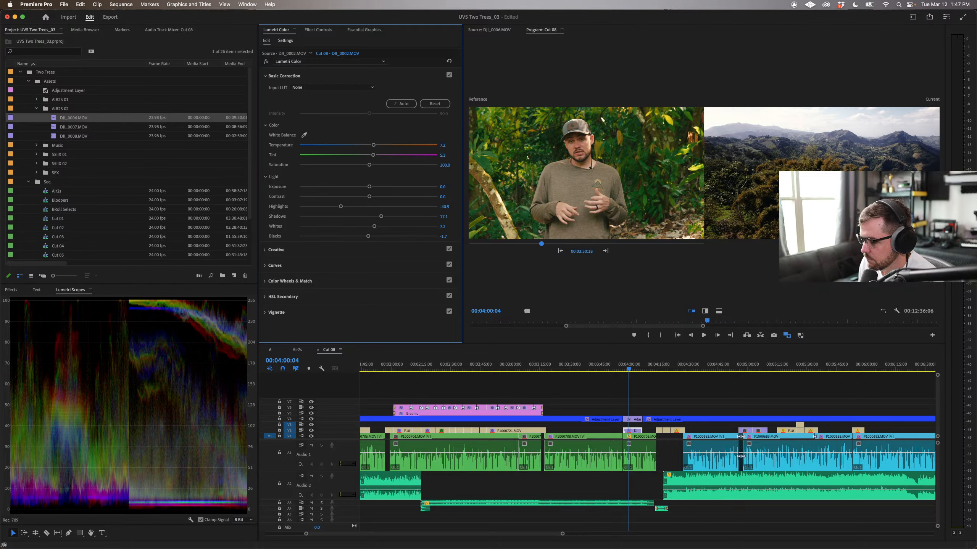
left_click(786, 335)
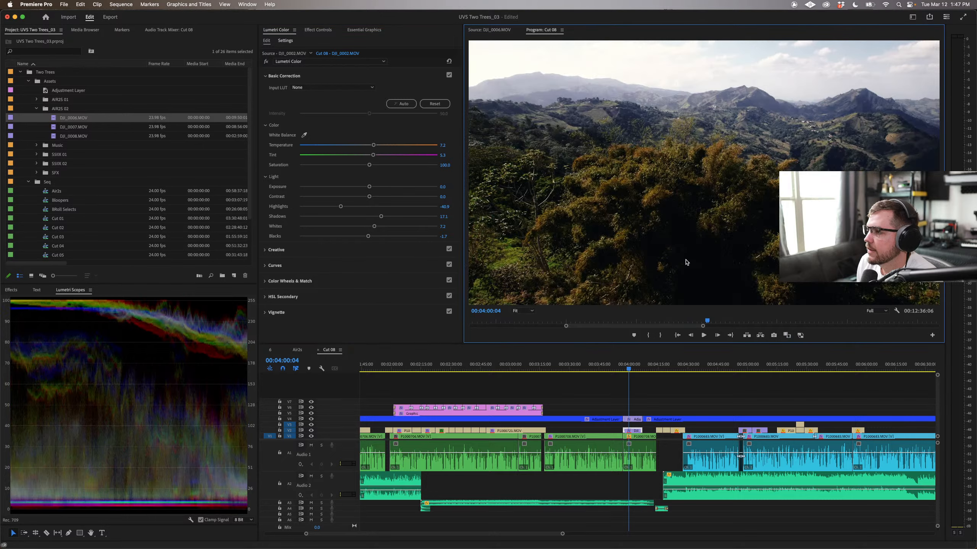
Step: Copy the Lumetri Color effect from the interview clip before the drone shot onto the one beneath and after it, and compare both clips
left_click_drag(630, 364, 602, 366)
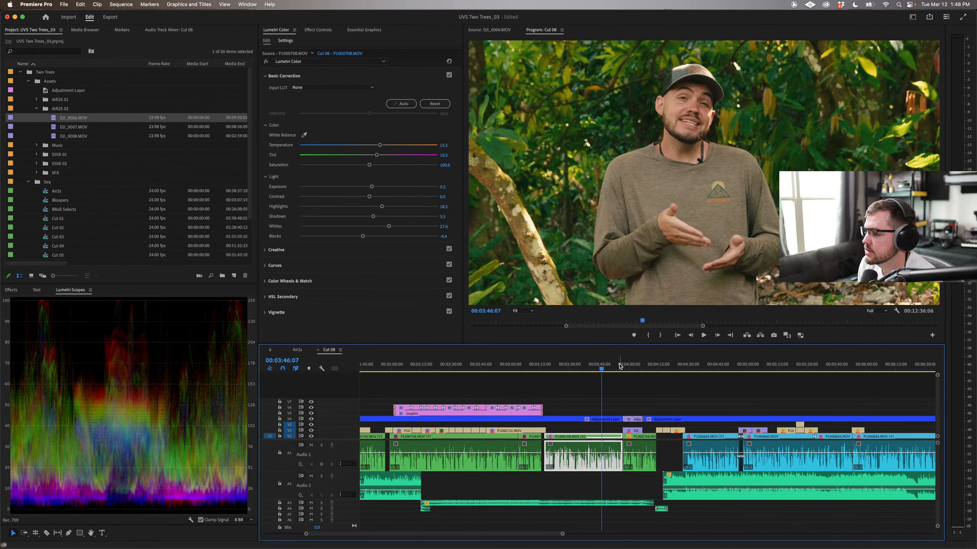
left_click(654, 364)
left_click(605, 364)
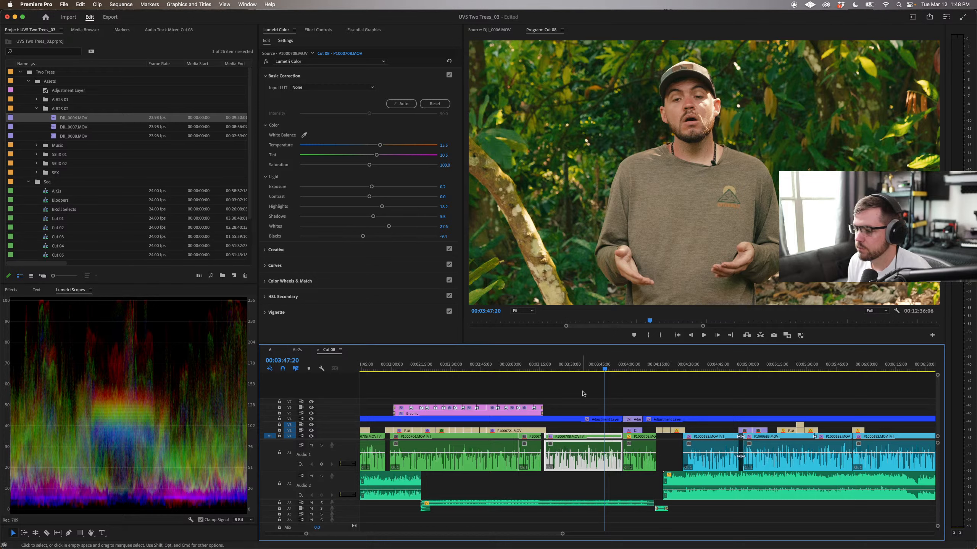
left_click(319, 30)
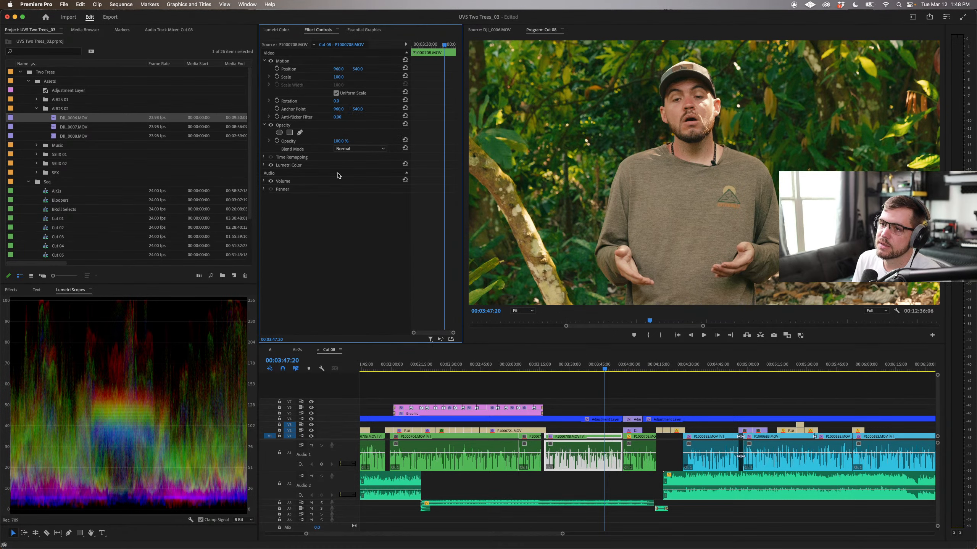
left_click(286, 166)
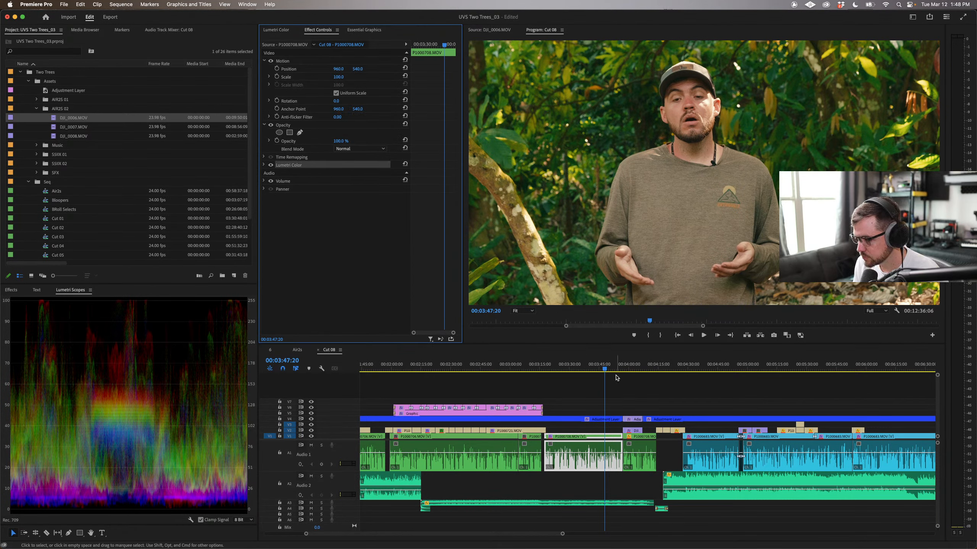
left_click(646, 369)
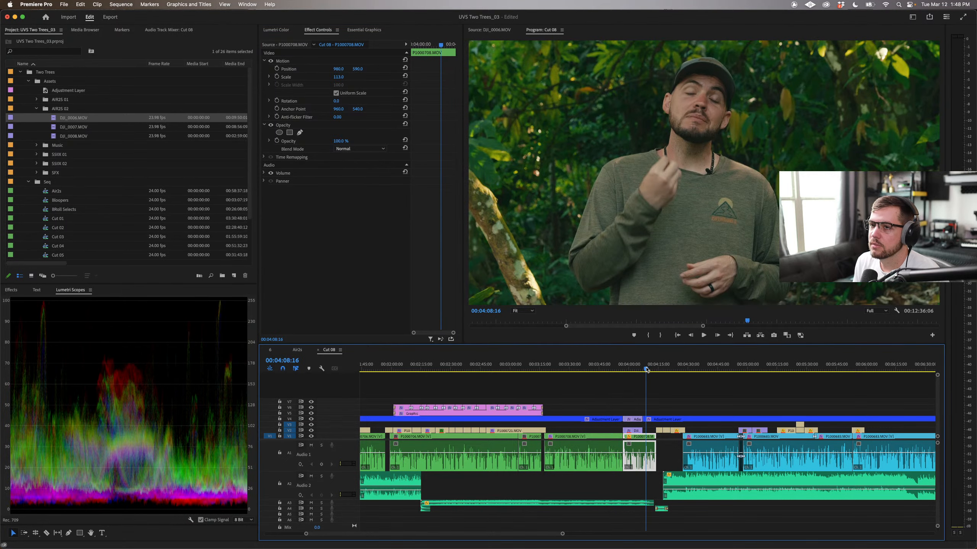
key("super+v")
left_click_drag(646, 369, 656, 369)
left_click(609, 370)
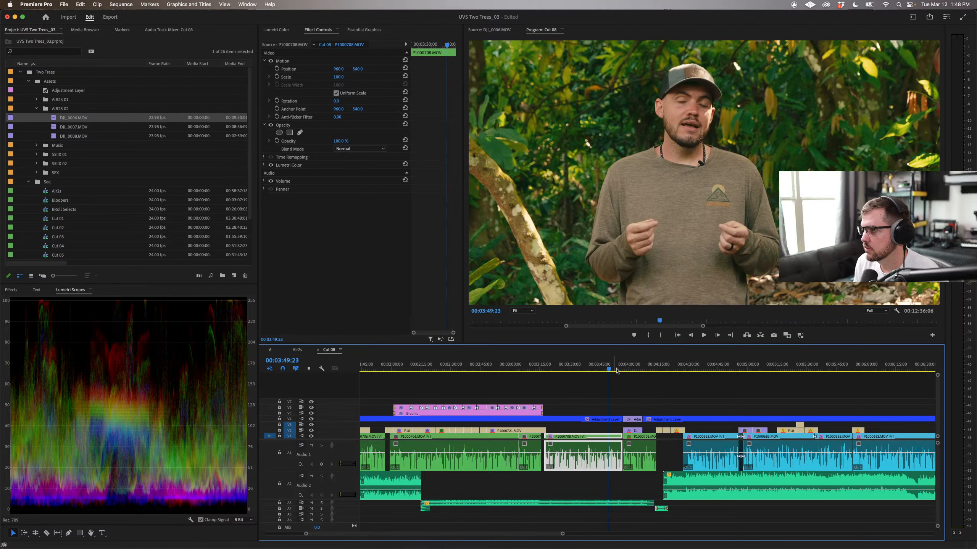
left_click(647, 369)
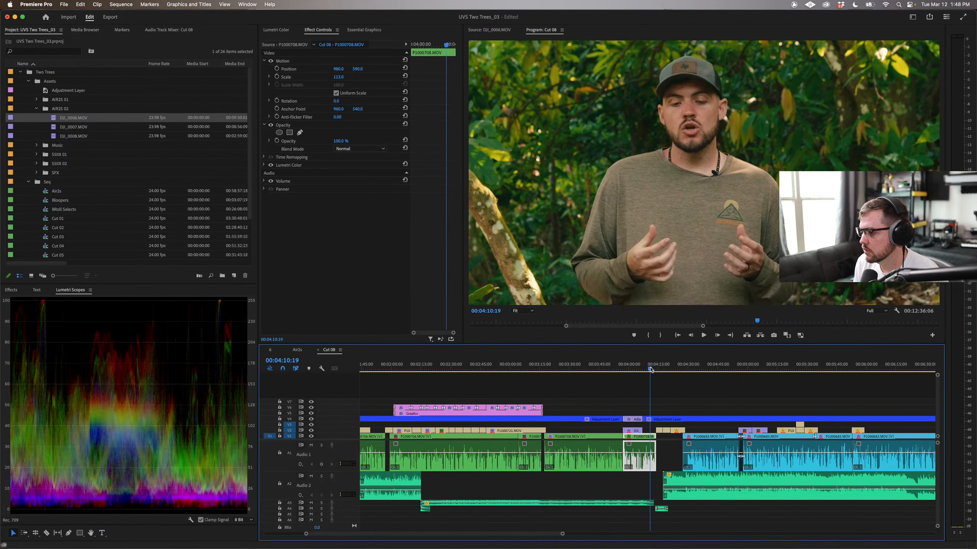
Step: Try resetting the Motion settings of the interview clip around 00:04:09:15, and undo the reset
left_click(405, 60)
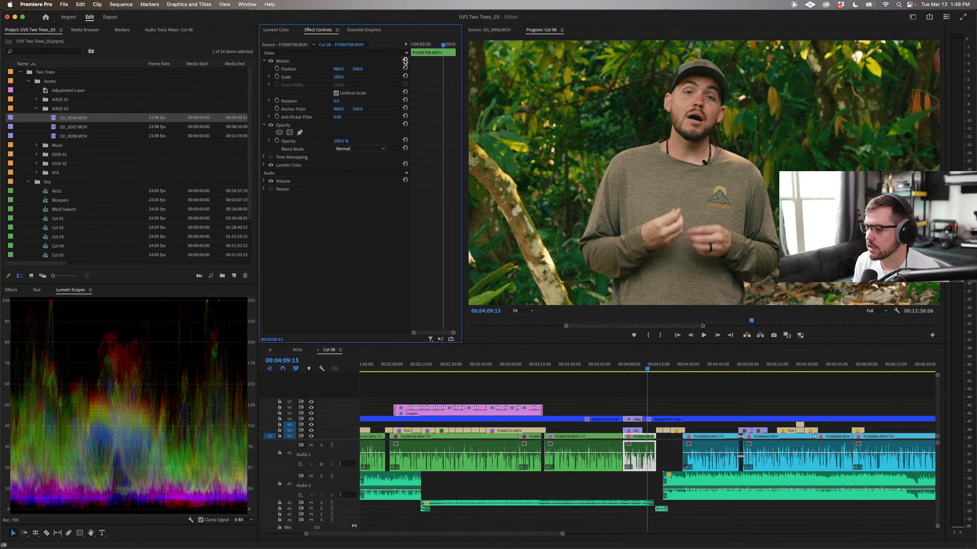
key("super+z")
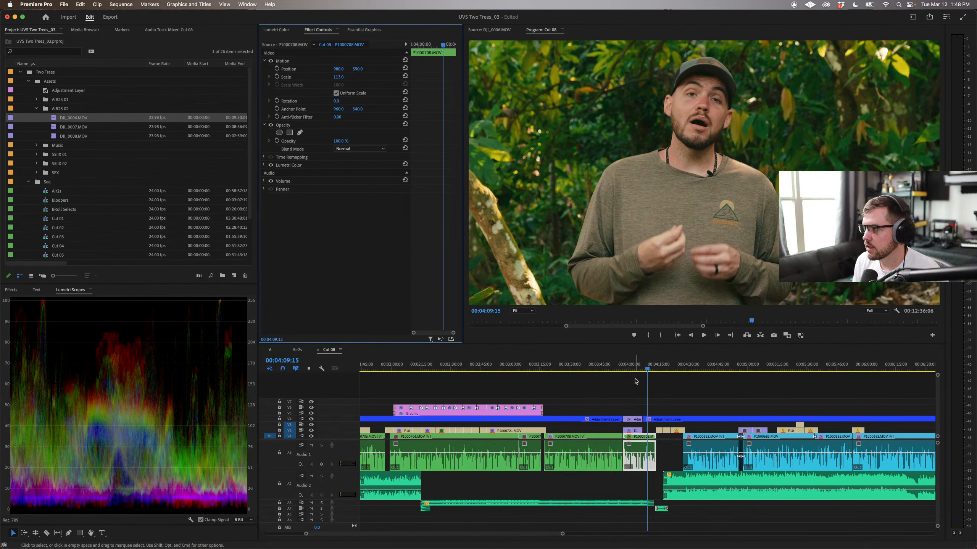
left_click(651, 368)
left_click_drag(651, 368, 649, 367)
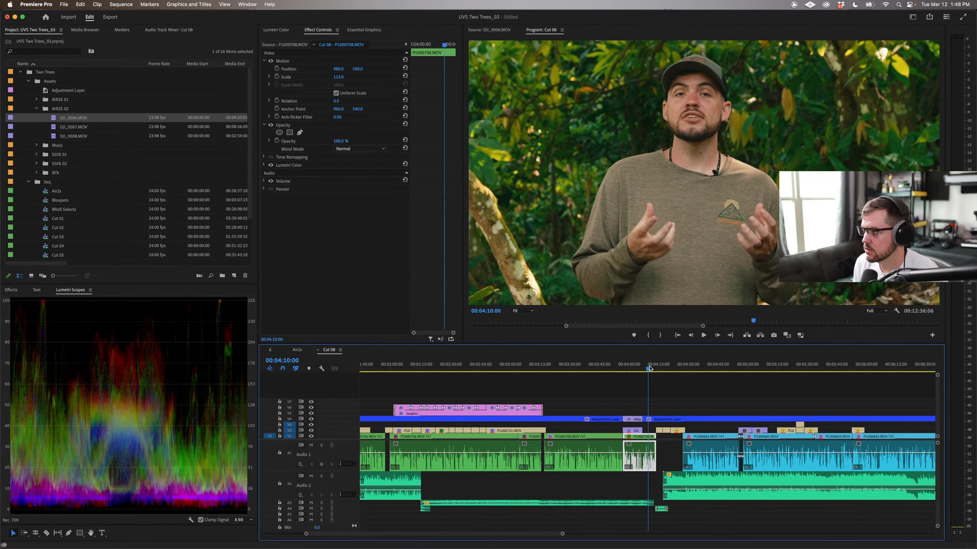
Step: Compare the two interview clips around the drone shot, and set the clip at 00:04:12:13 to highlights 30.4 and shadows 7.2
left_click(618, 369)
left_click(649, 369)
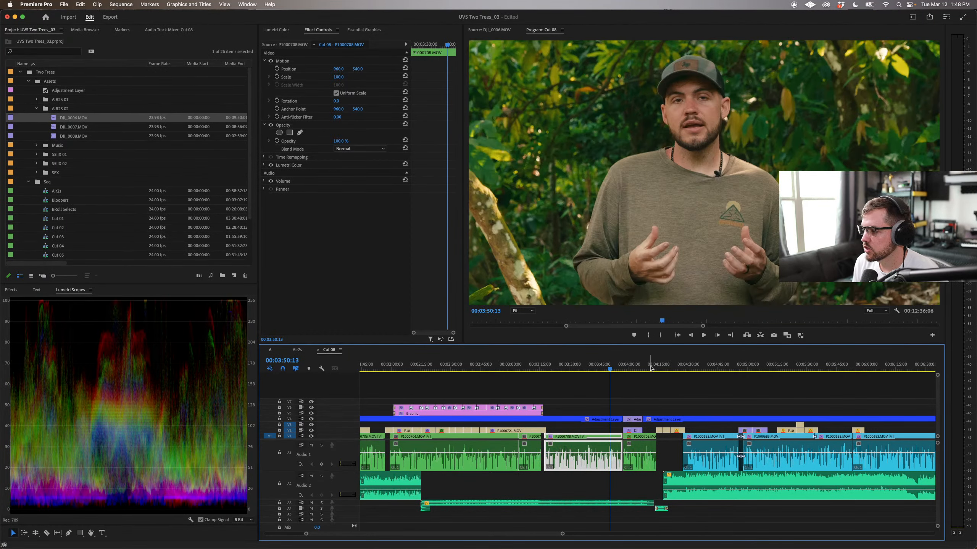
mouse_move(649, 369)
left_mouse_down()
mouse_move(635, 369)
mouse_move(652, 368)
left_mouse_up()
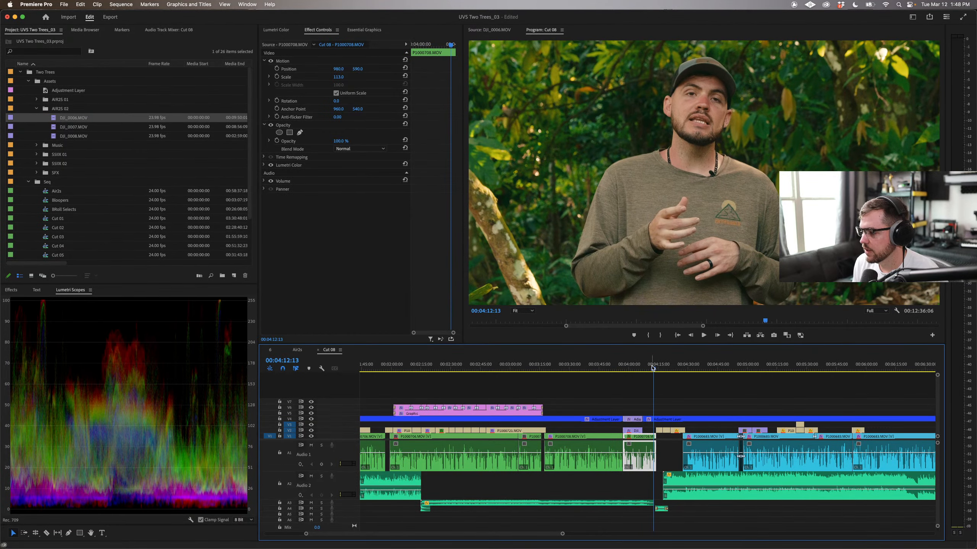
left_click(279, 30)
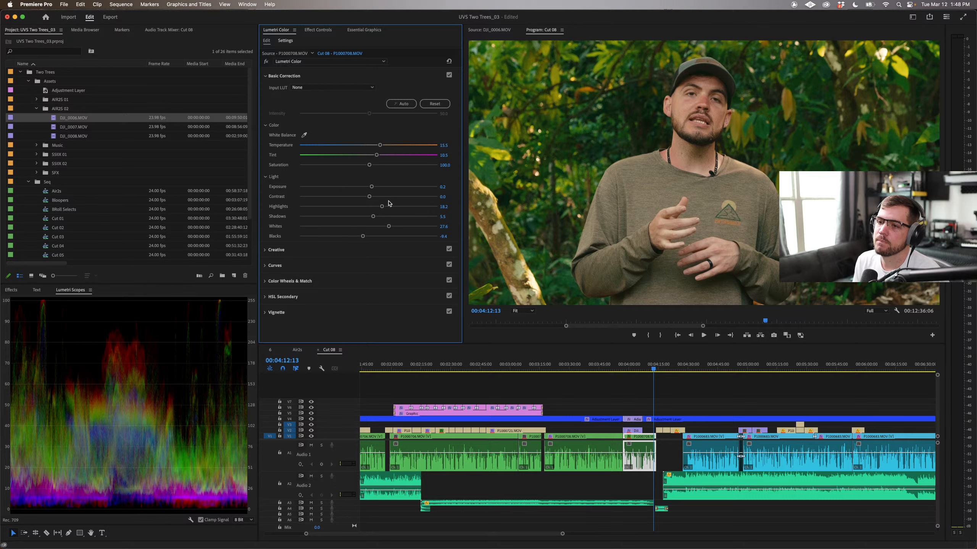
left_click_drag(382, 208, 390, 208)
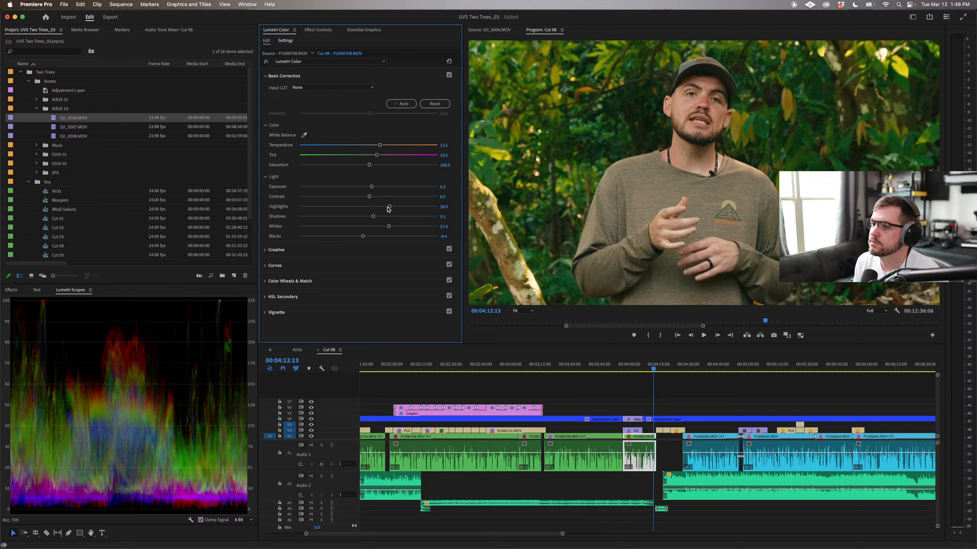
left_click_drag(374, 218, 376, 218)
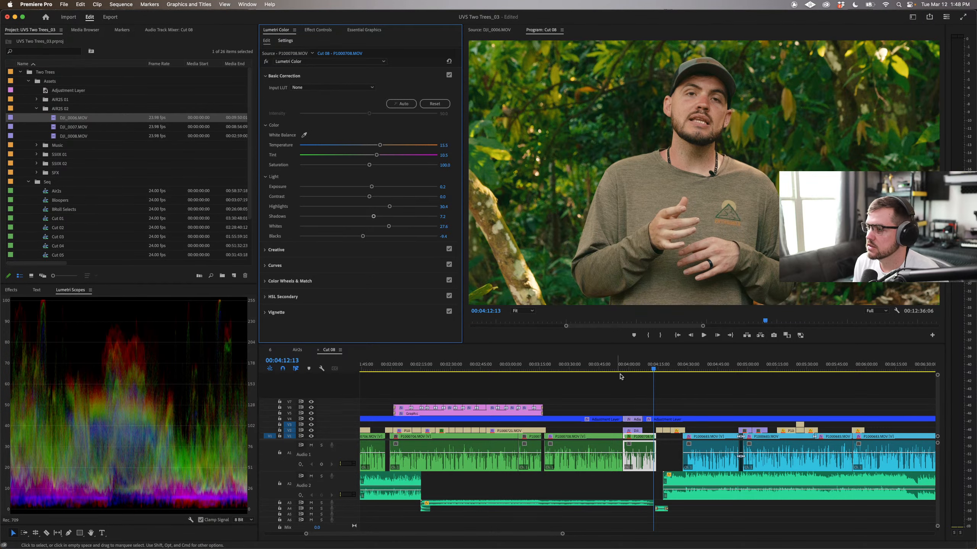
Step: Show the interview clip at 00:04:10:00 side by side with the reference frame at 00:03:50:18
left_click(648, 370)
key("Right")
key("Right")
key("Right")
key("Right")
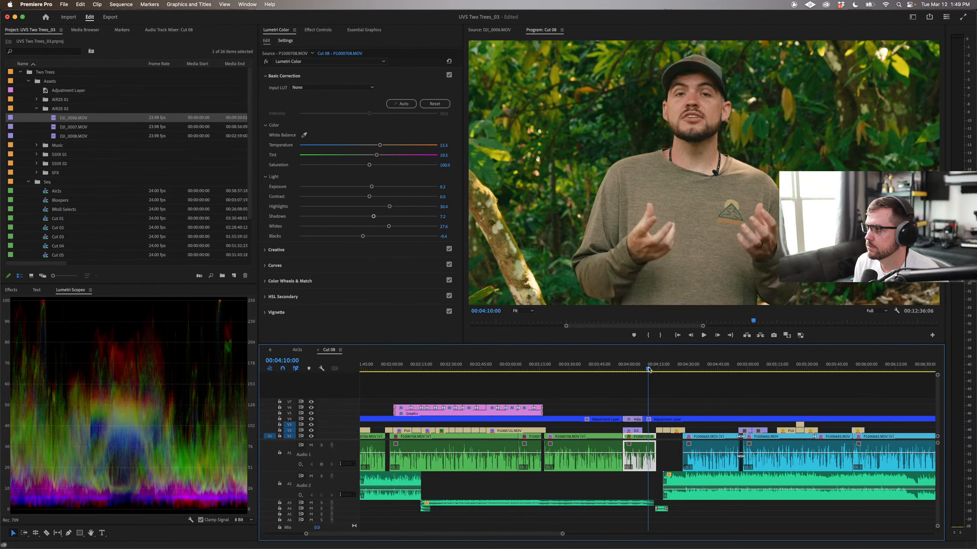
left_click(786, 335)
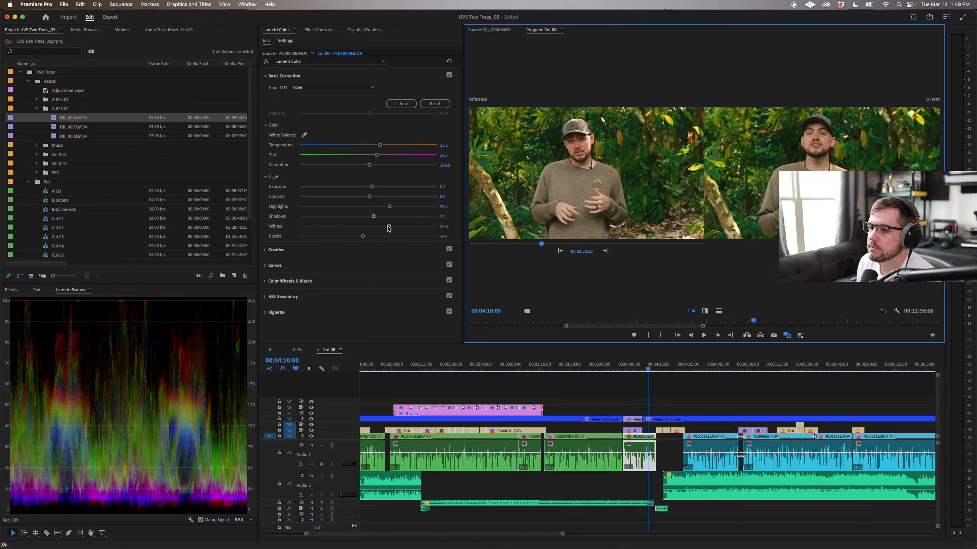
Step: Try raising the shadows and the temperature of the interview clip against the reference frame, undoing each change
mouse_move(373, 217)
left_mouse_down()
mouse_move(386, 218)
mouse_move(345, 216)
mouse_move(390, 217)
left_mouse_up()
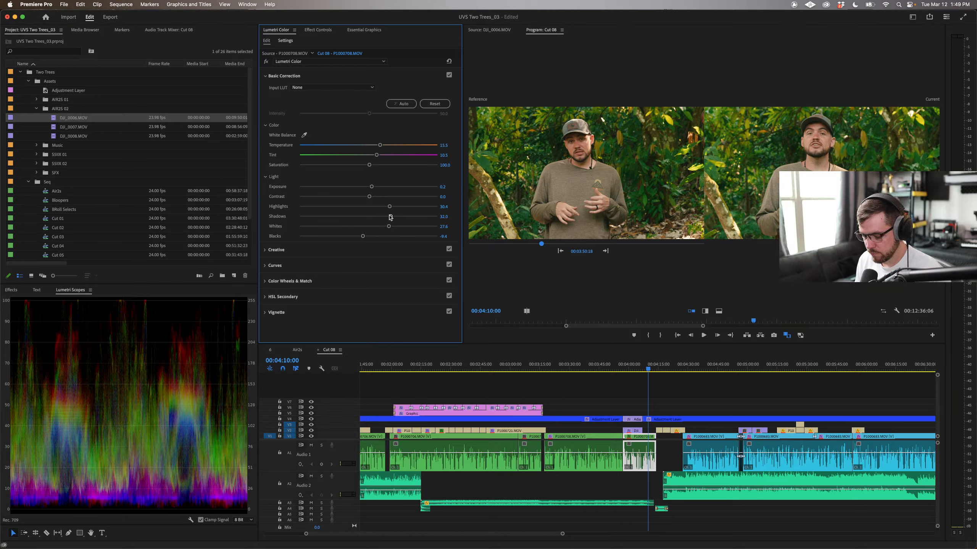
key("super+z")
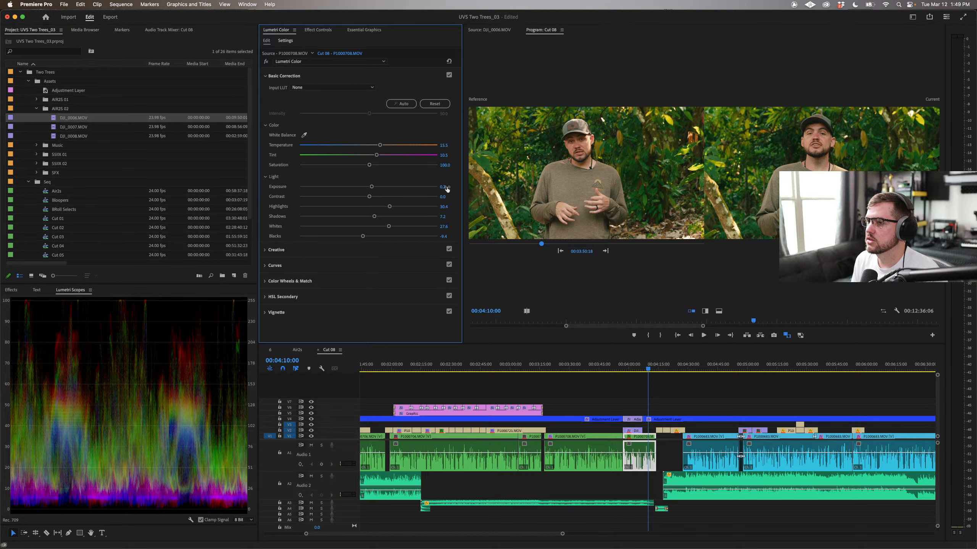
left_click_drag(381, 147, 386, 147)
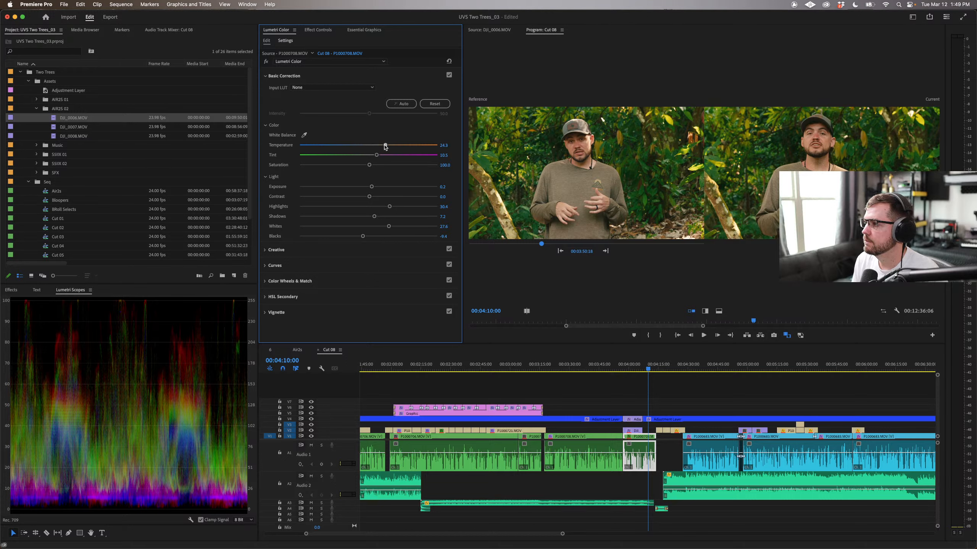
key("super+z")
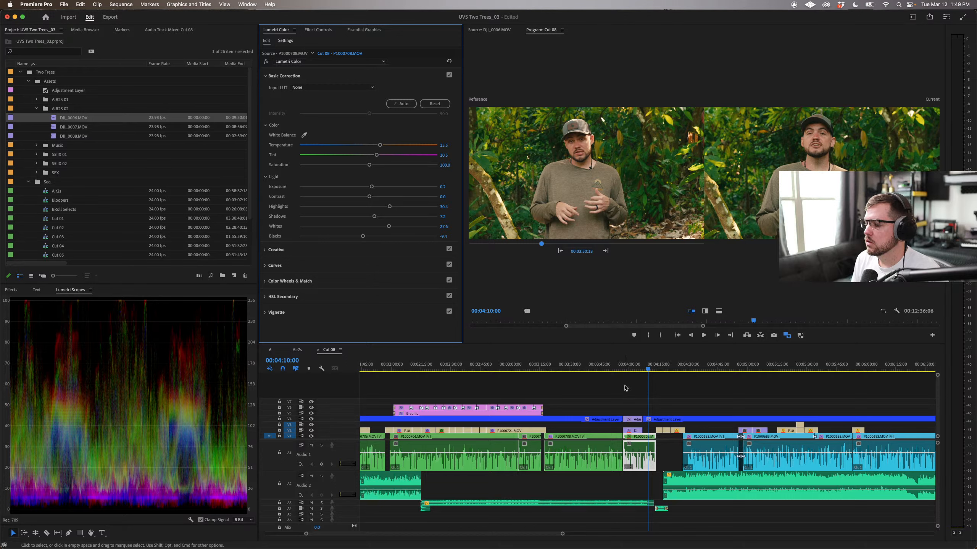
Step: Adjust the interview clip at 00:04:10:14 to temperature 20.4, tint 17.7 and saturation 108.3 against the reference frame
left_click_drag(647, 367, 649, 367)
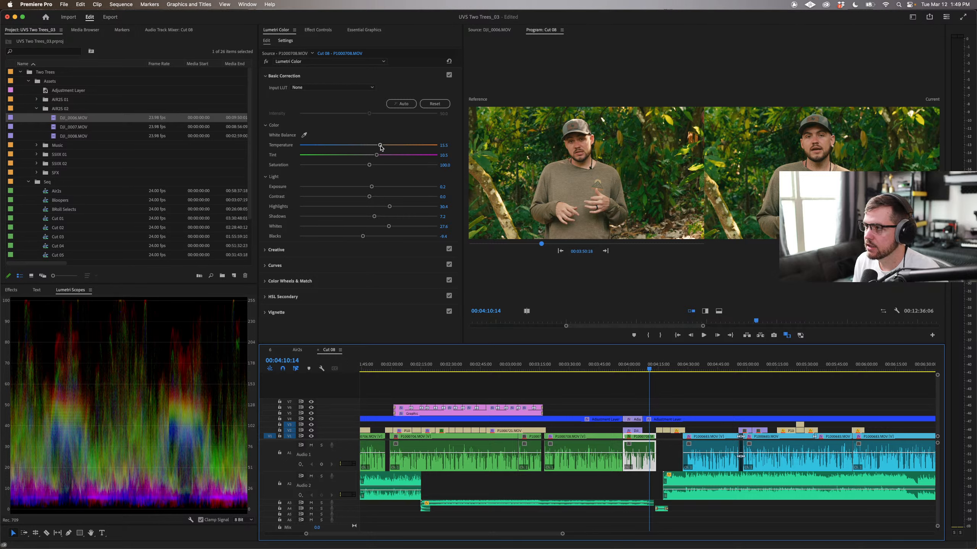
left_click_drag(381, 148, 386, 147)
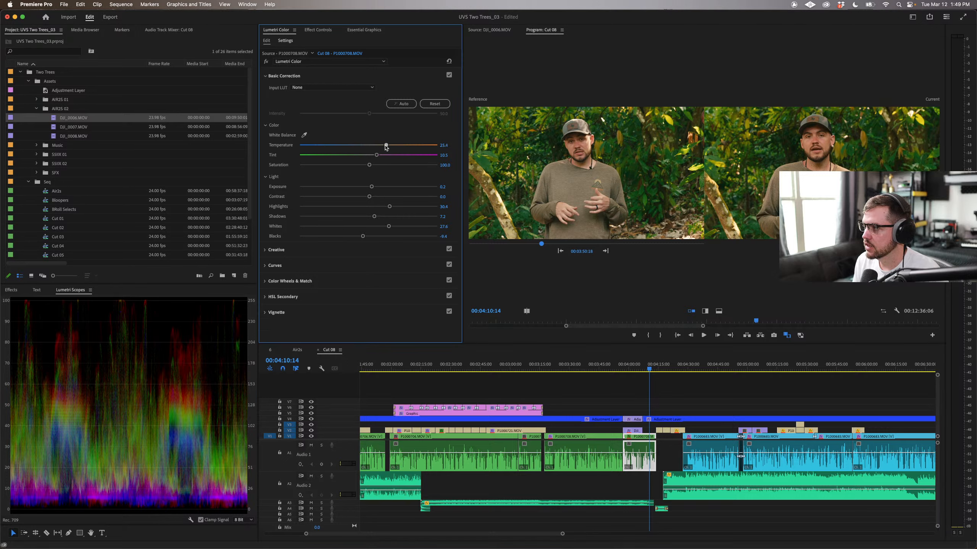
key("super+z")
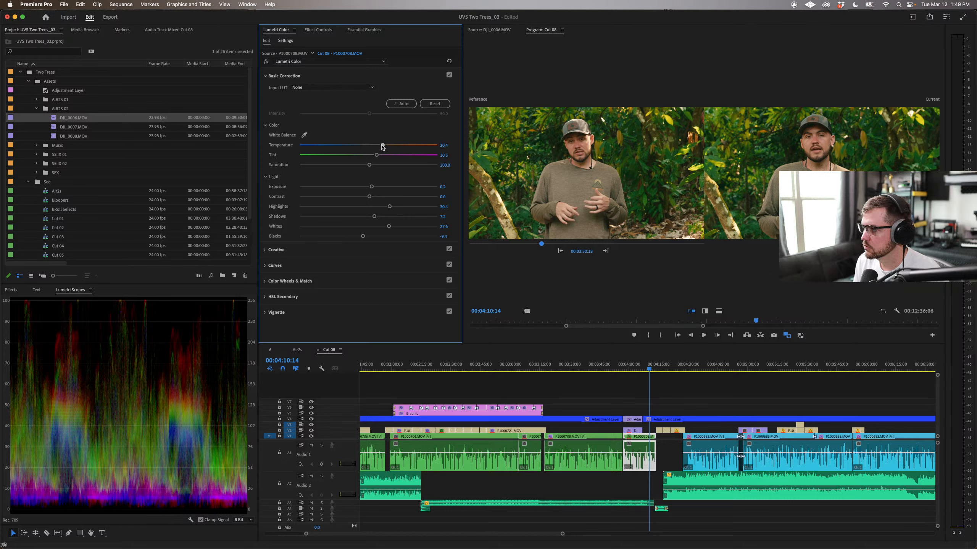
left_click_drag(377, 155, 384, 156)
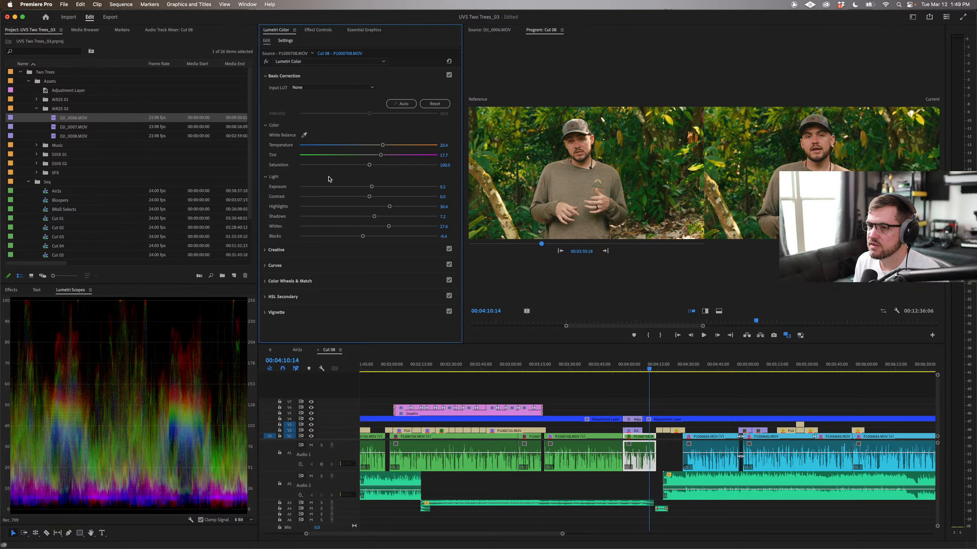
left_click_drag(393, 168, 382, 168)
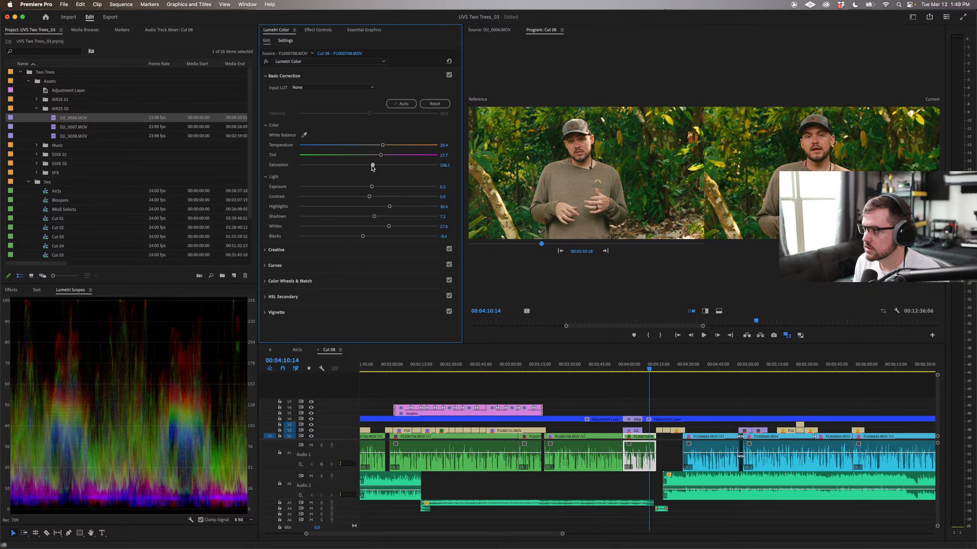
left_click_drag(373, 167, 375, 168)
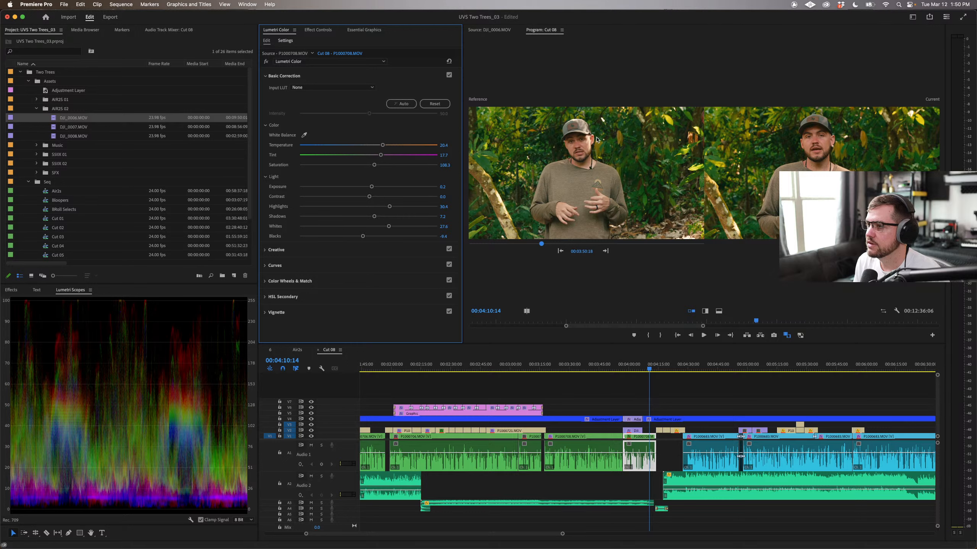
Step: Recheck the earlier interview clip, and set the clip at 00:04:08:21 to temperature 24.3 and tint 18.8
left_click(606, 443)
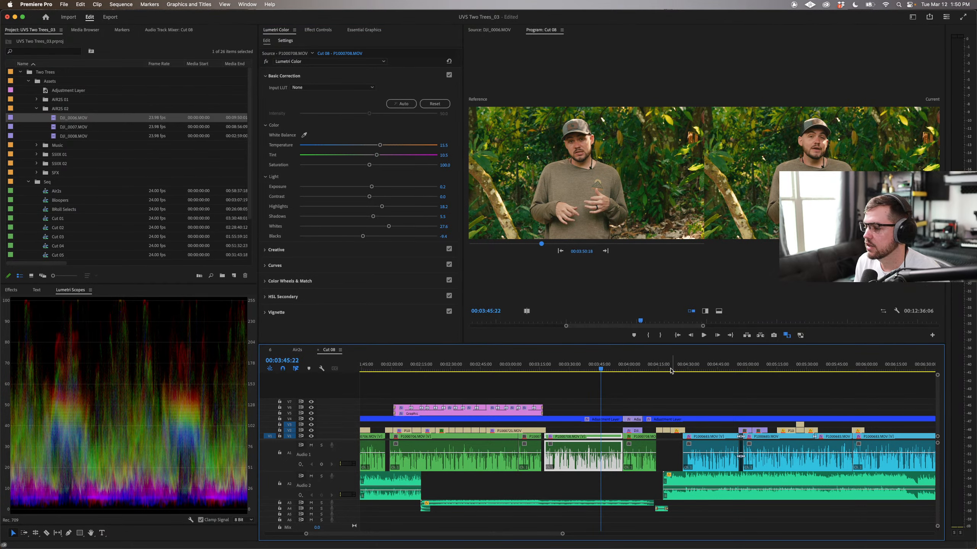
left_click(646, 369)
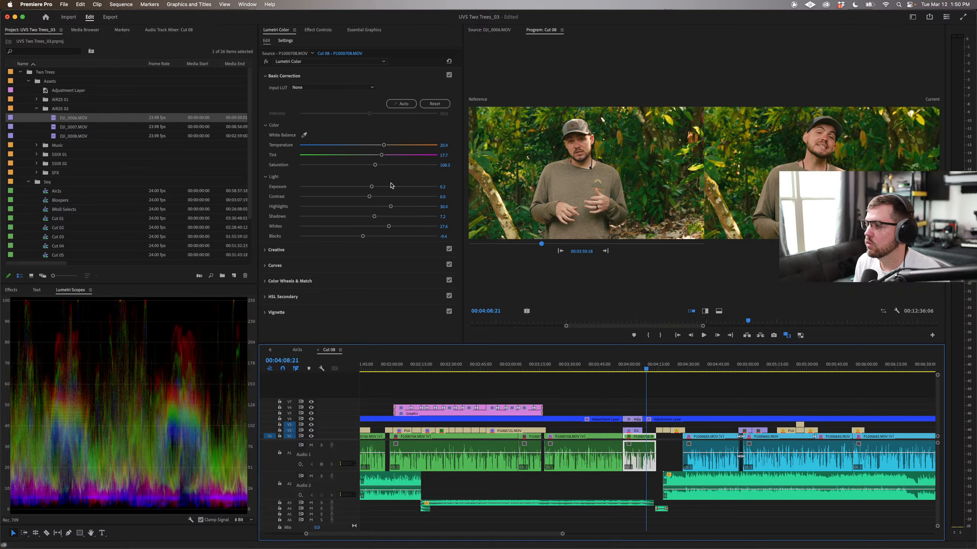
left_click_drag(383, 145, 383, 155)
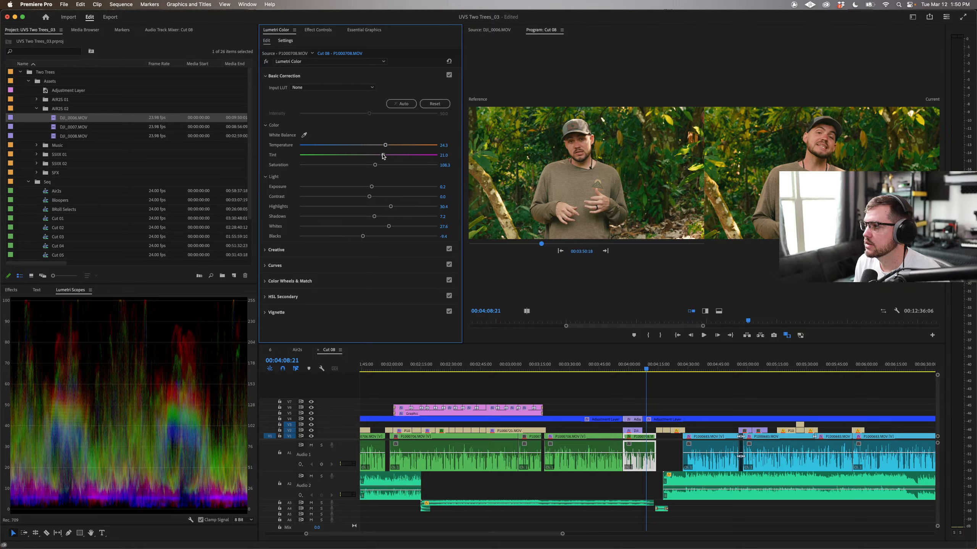
left_click_drag(384, 155, 381, 156)
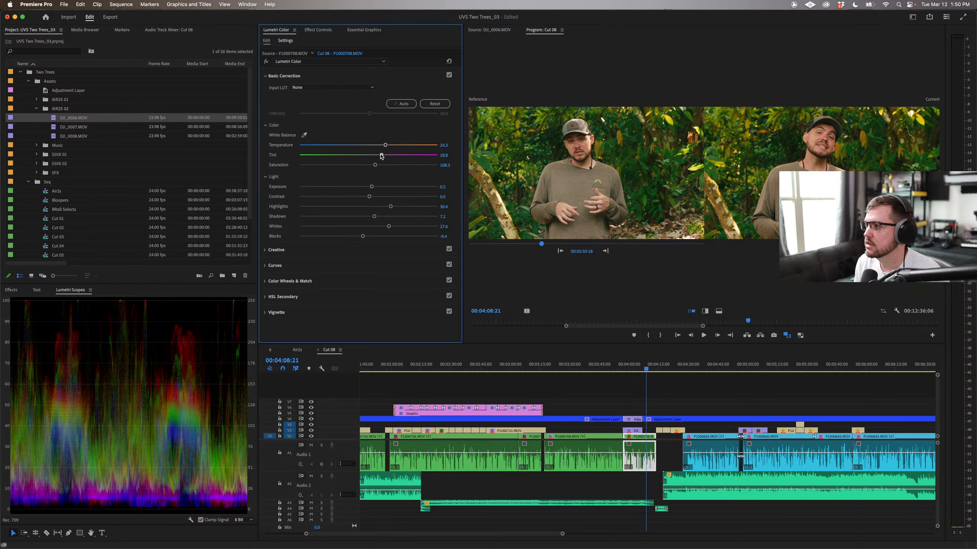
left_click(649, 368)
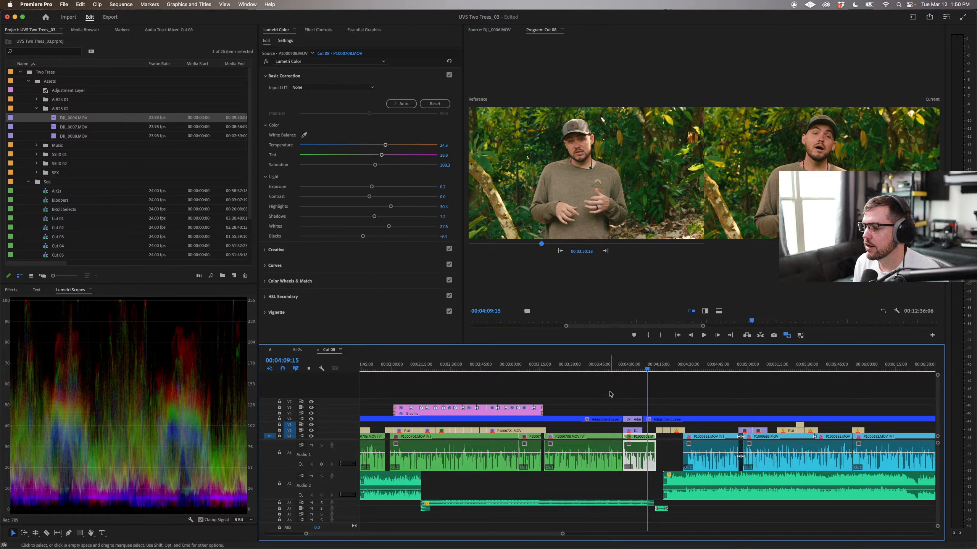
Step: Set the saturation of the interview clip at 00:03:48:14 to 97.2, and compare it with the clips at 00:01:54:10 and 00:04:09:20
left_click(607, 369)
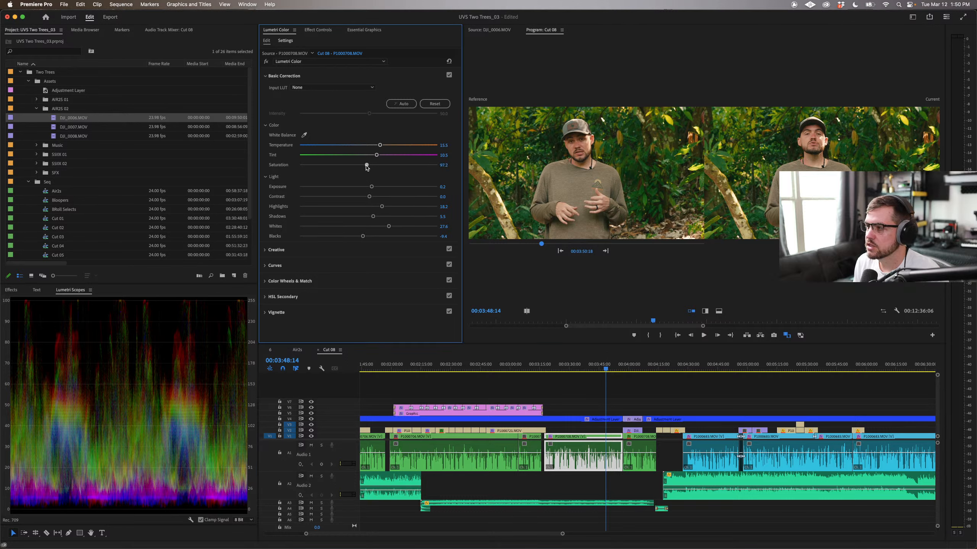
left_click_drag(369, 165, 366, 166)
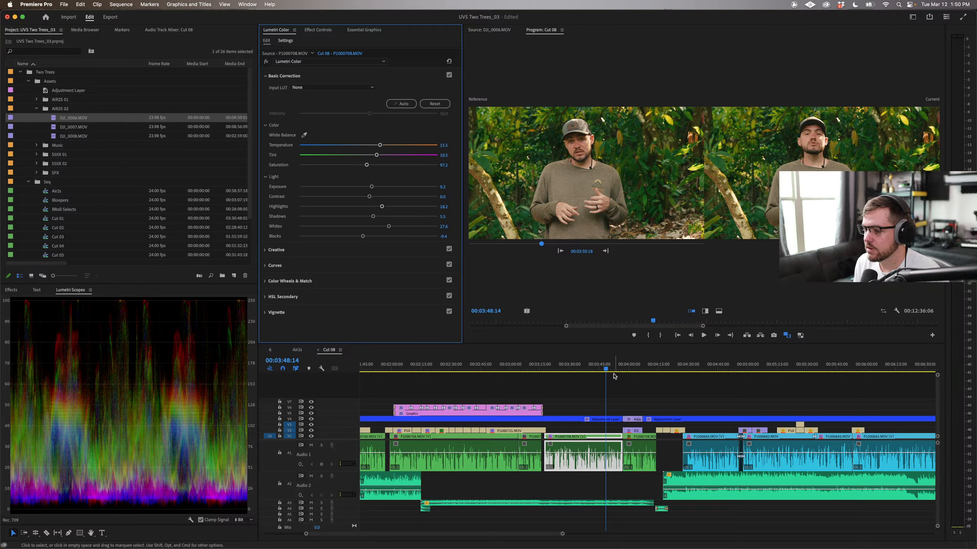
left_click(373, 369)
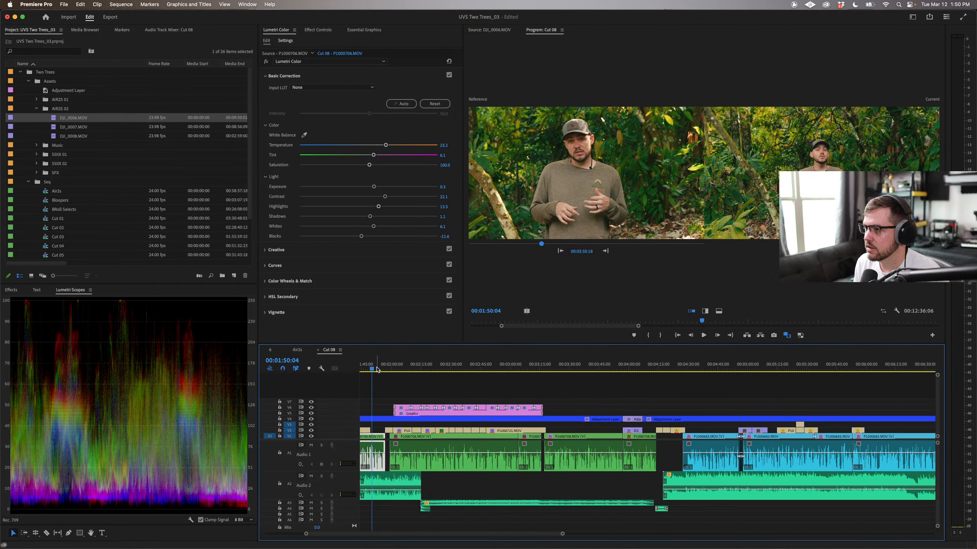
left_click(380, 369)
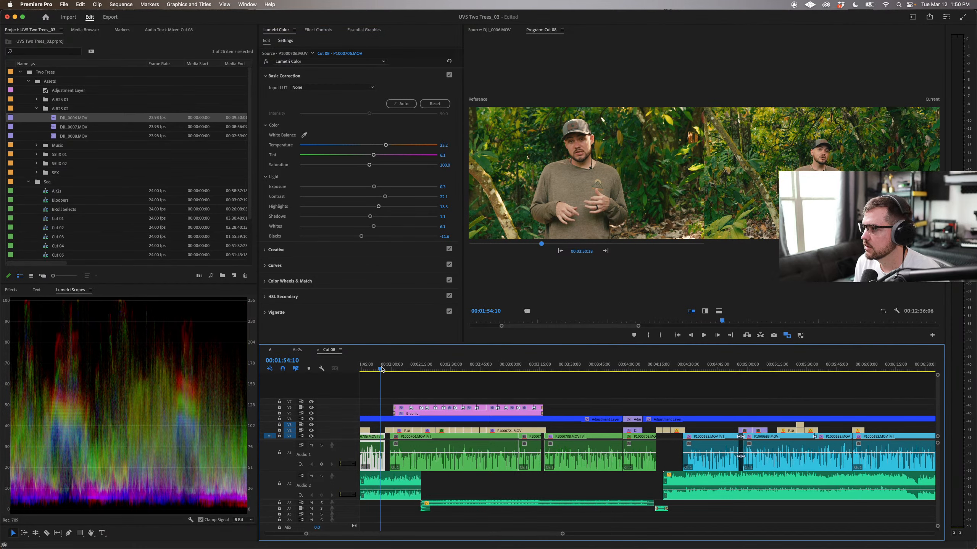
left_click(568, 368)
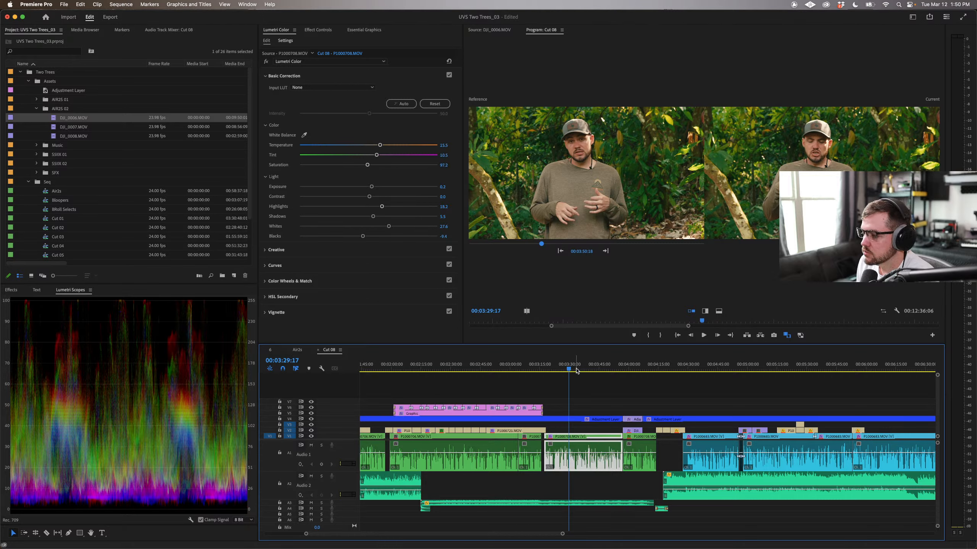
left_click_drag(577, 369, 649, 370)
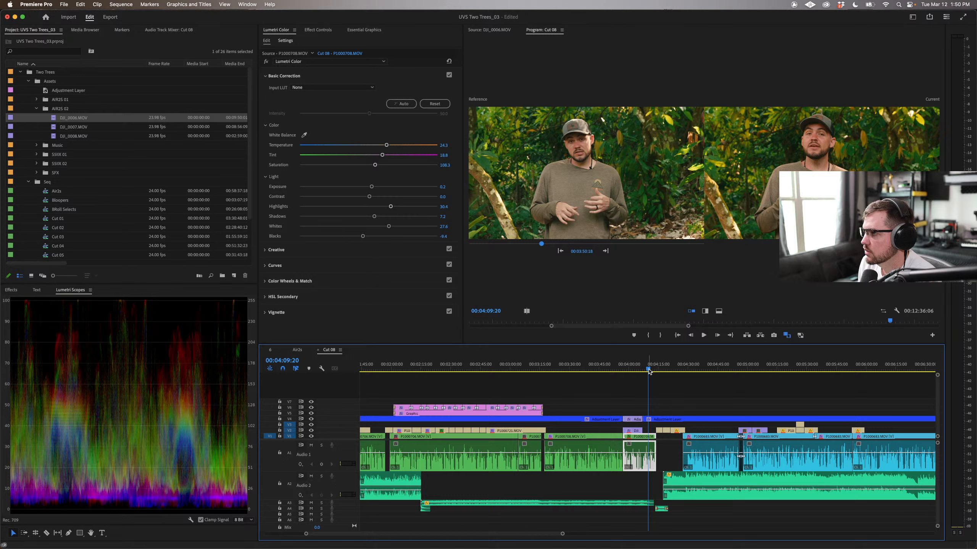
Step: Set the saturation of the interview clip at 00:04:09:20 to 106.1, and leave the comparison view to check it at 00:04:12:08
left_click(375, 165)
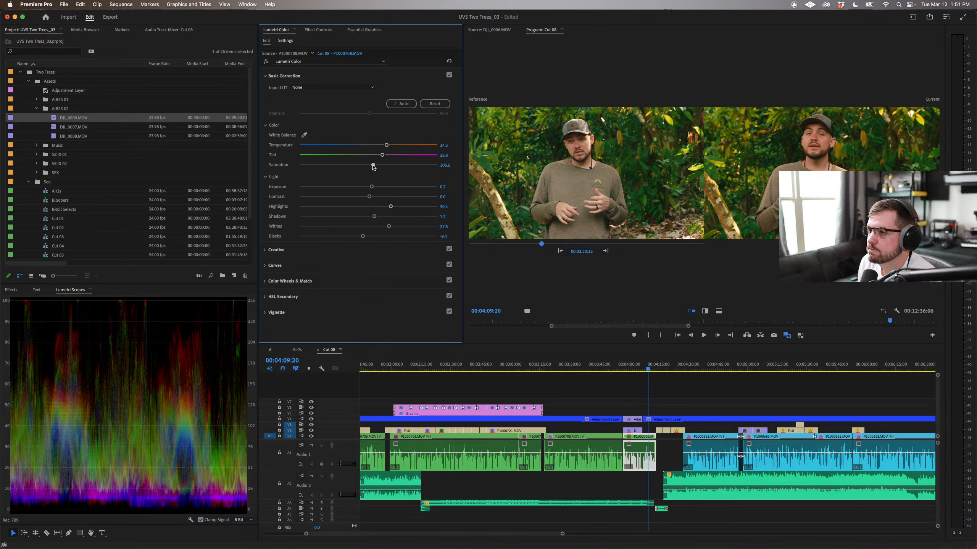
left_click(786, 335)
left_click_drag(647, 365, 652, 386)
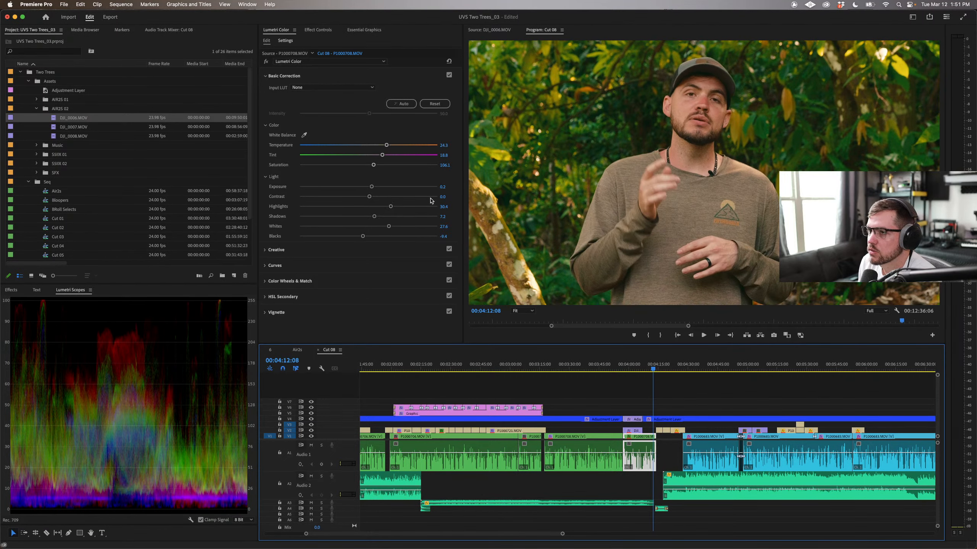
Step: Set the temperature of the interview clip after the drone shot to 17.1 and its tint to 13.8, checking against the earlier clip
left_click_drag(386, 145, 385, 146)
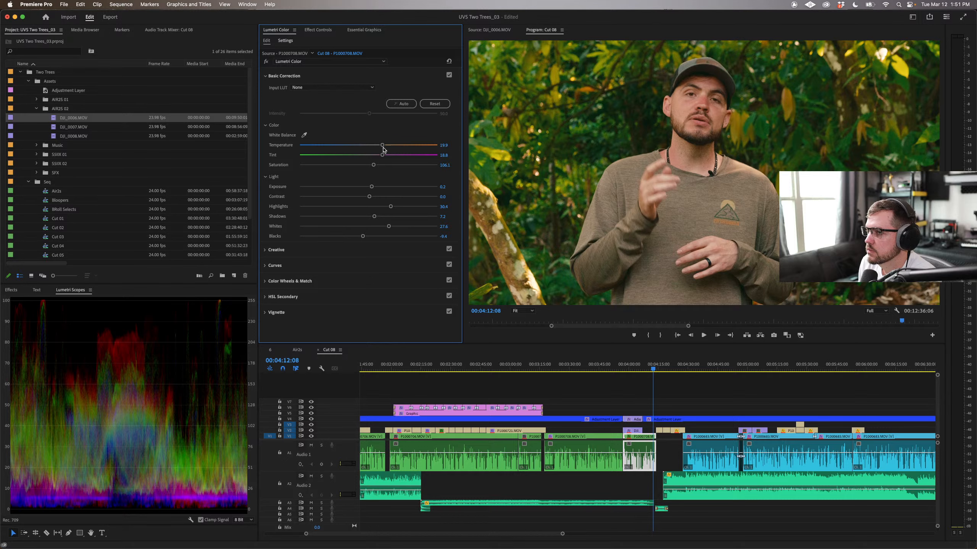
left_click(604, 370)
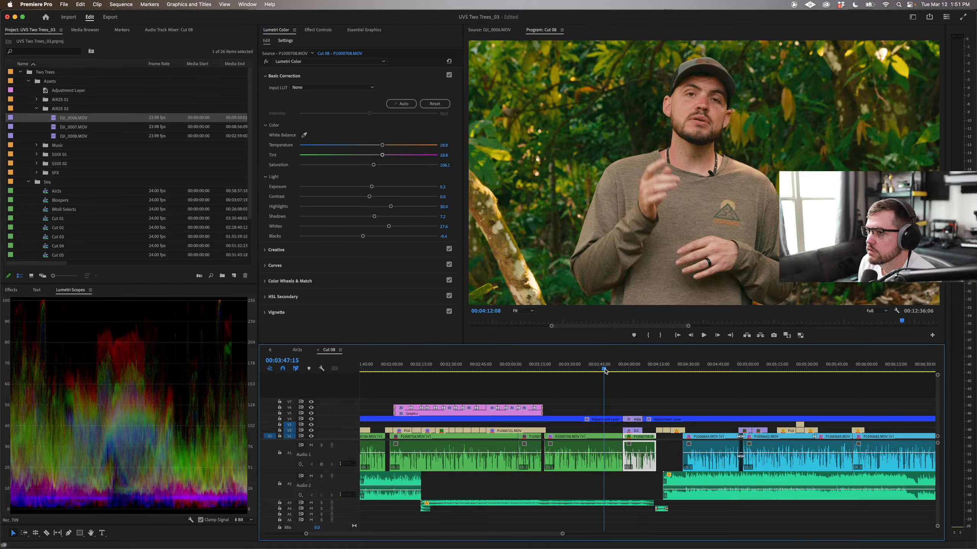
left_click(648, 369)
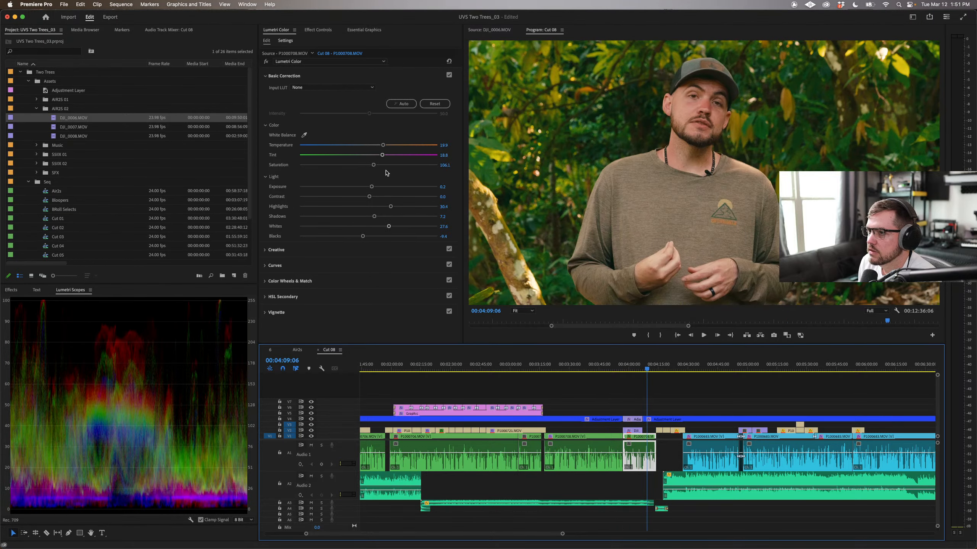
left_click_drag(383, 145, 382, 146)
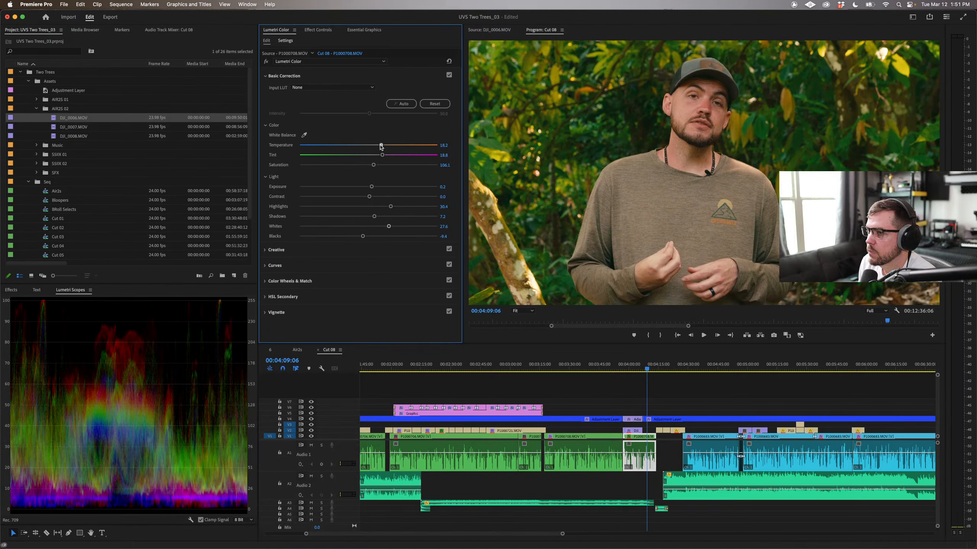
left_click_drag(382, 155, 377, 155)
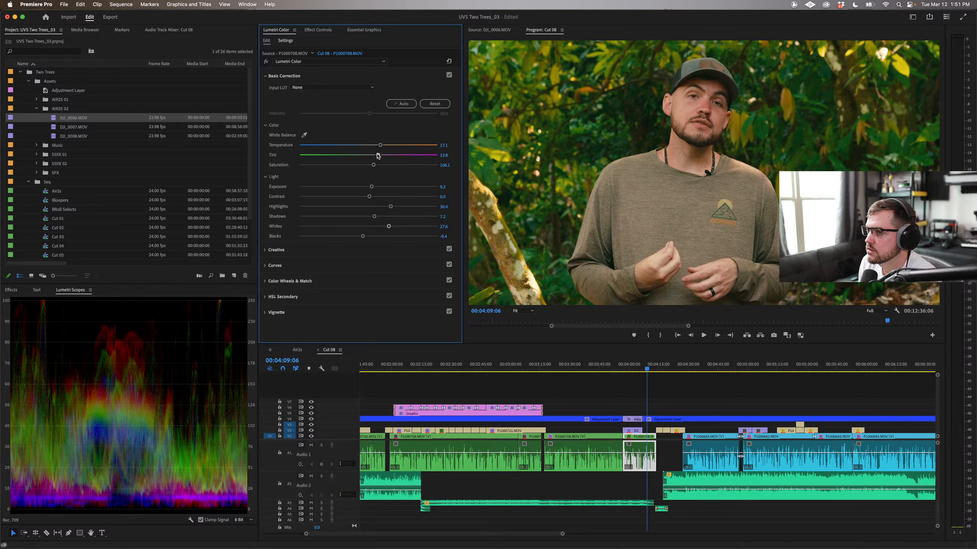
Step: Compare the interview clips at 00:03:45:22 and 00:04:09:06, including the transition into the following foliage shot
left_click(600, 367)
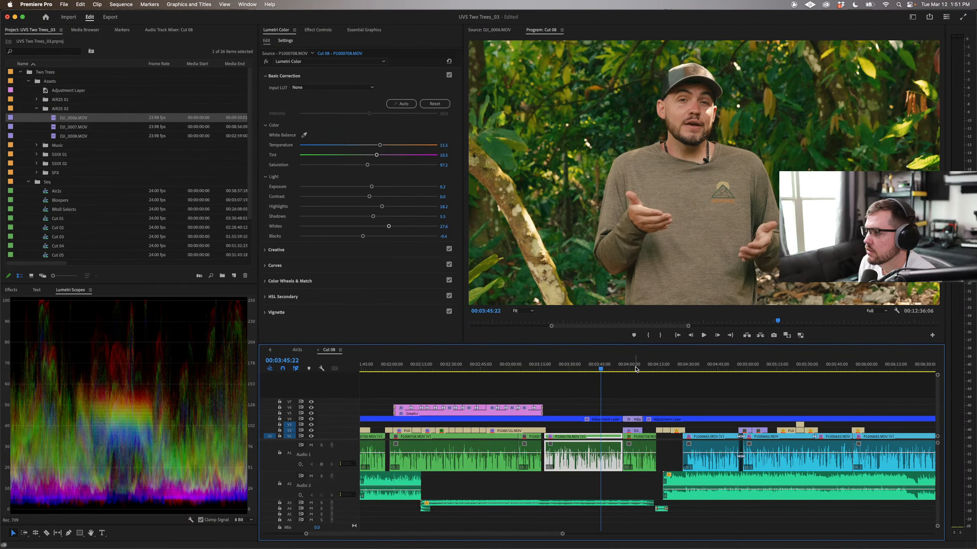
left_click(646, 368)
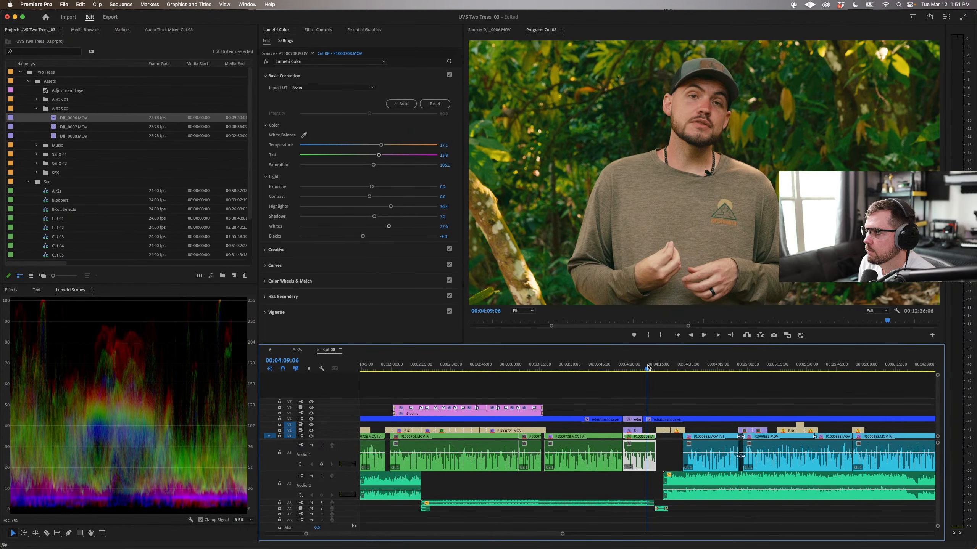
left_click(611, 368)
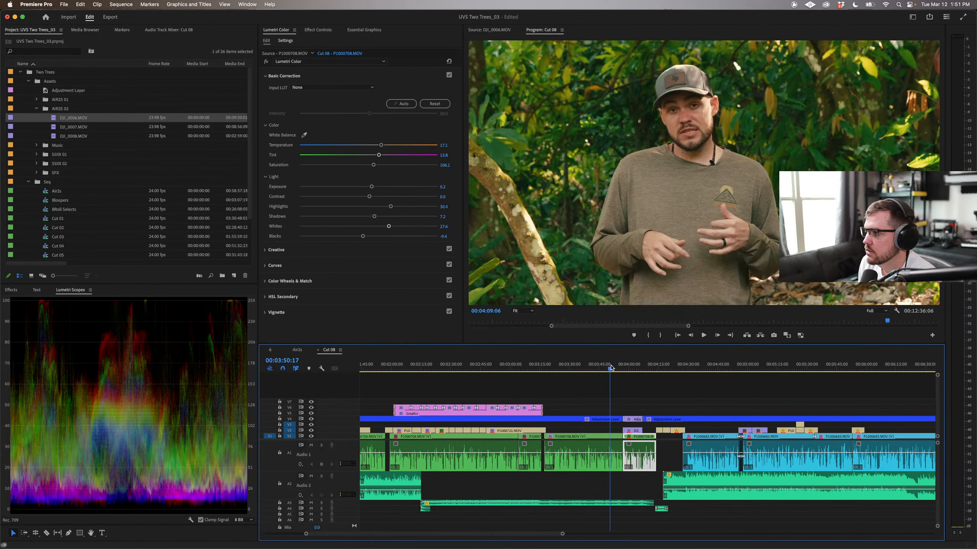
left_click(647, 368)
mouse_move(648, 368)
left_mouse_down()
mouse_move(609, 368)
mouse_move(657, 373)
left_mouse_up()
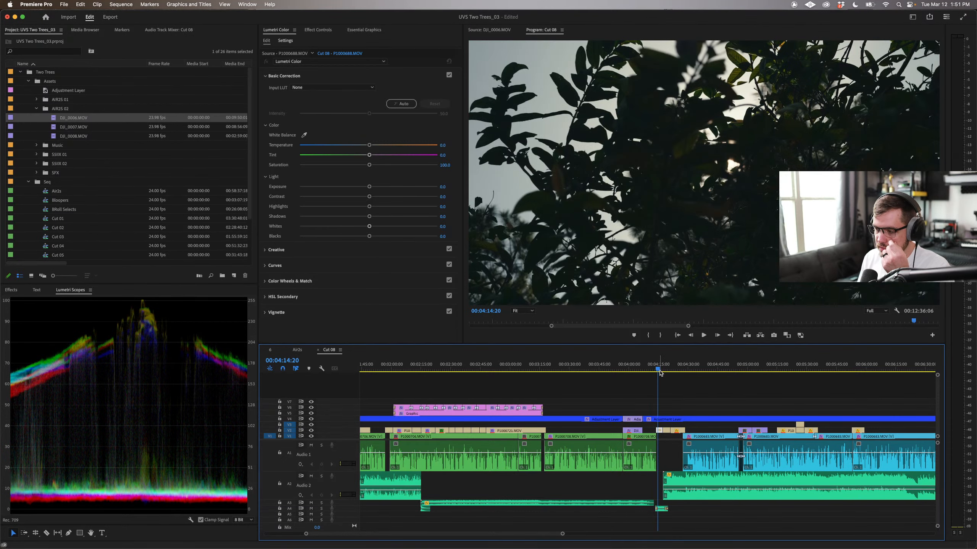
mouse_move(656, 368)
left_mouse_down()
mouse_move(711, 369)
mouse_move(650, 366)
left_mouse_up()
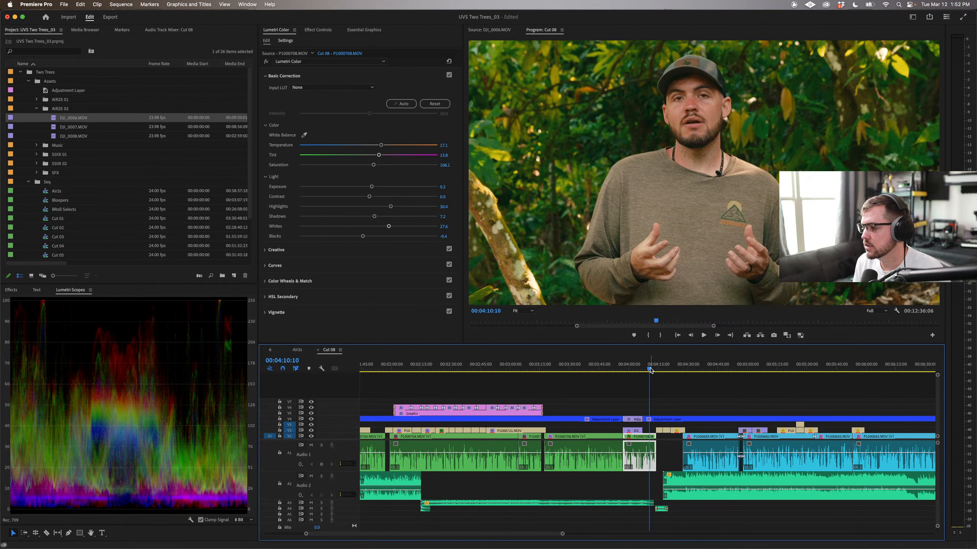
Step: Review the hilltop cross clips from 00:04:32:23 through 00:08:07:16, and return to the first one at 00:04:44:04
left_click_drag(651, 369, 694, 369)
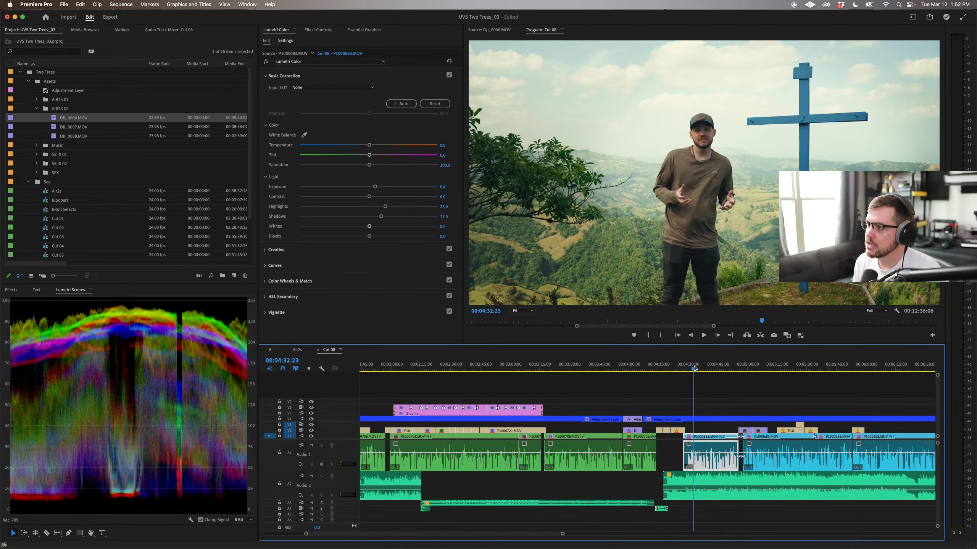
left_click_drag(694, 368, 695, 368)
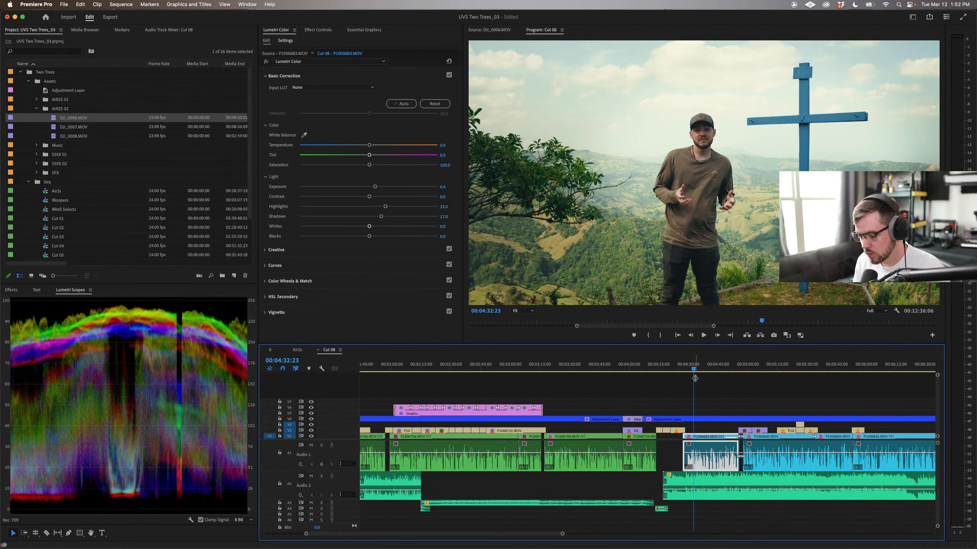
key("minus")
key("minus")
key("minus")
left_click(546, 370)
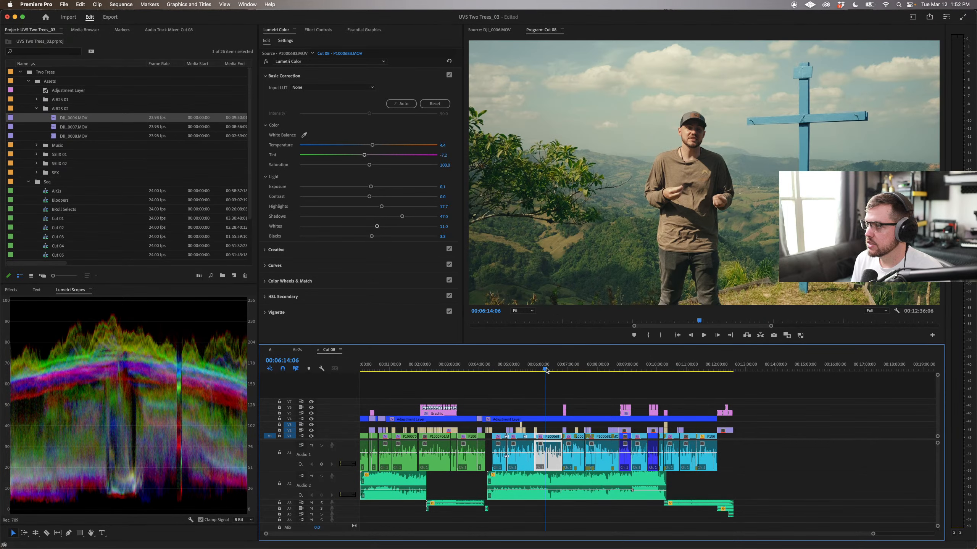
left_click_drag(546, 369, 552, 369)
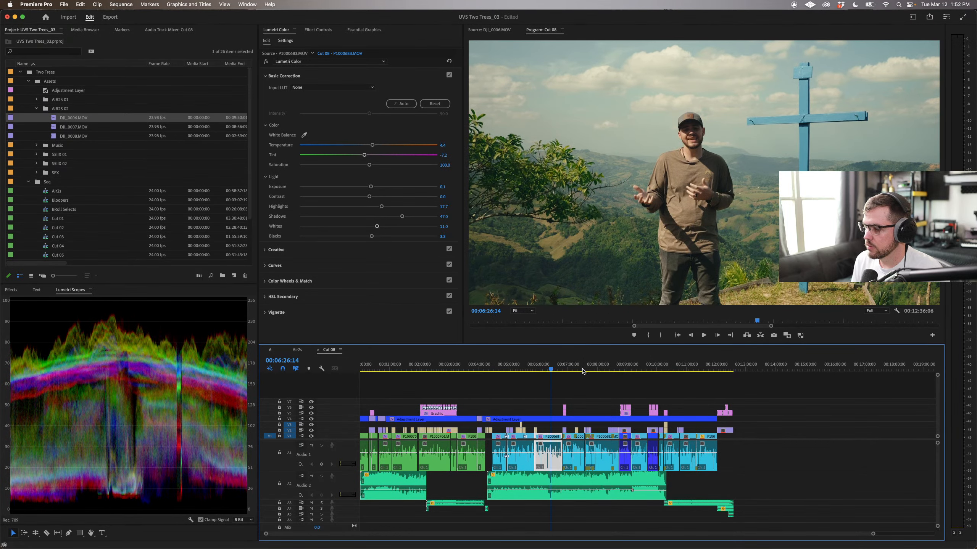
left_click(601, 369)
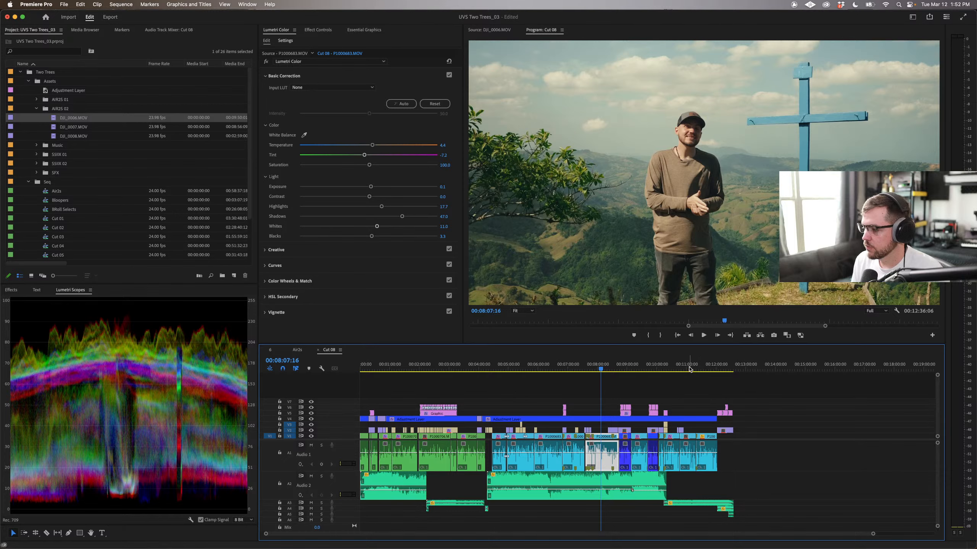
left_click_drag(689, 370, 550, 367)
key("=")
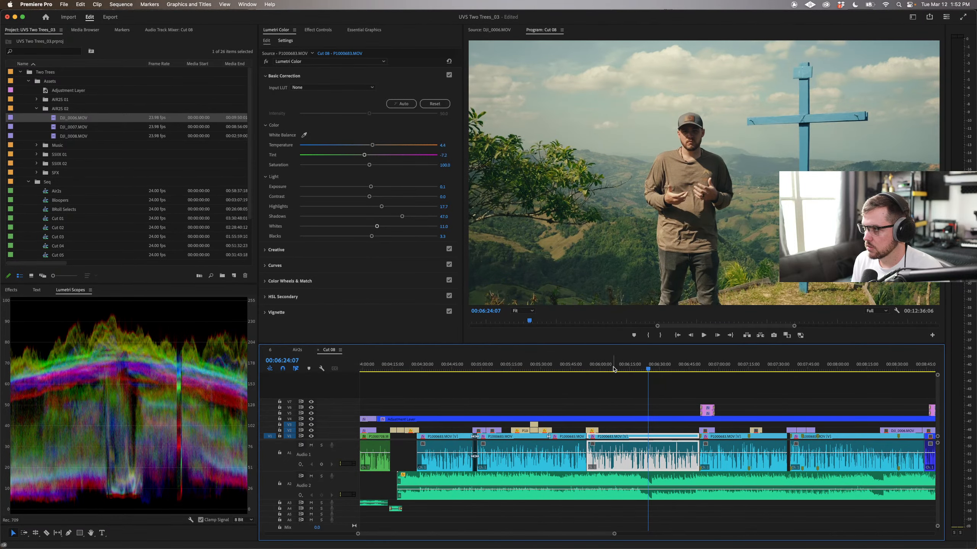
left_click_drag(641, 365, 451, 364)
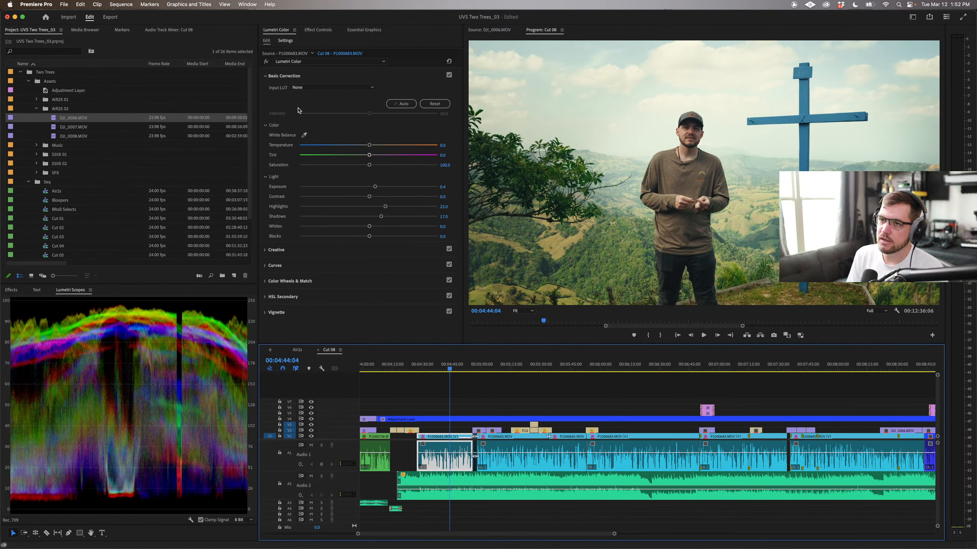
Step: Compare the cross clip at 00:04:44:04 with and without its basic correction, and keep the clip selected
left_click(450, 76)
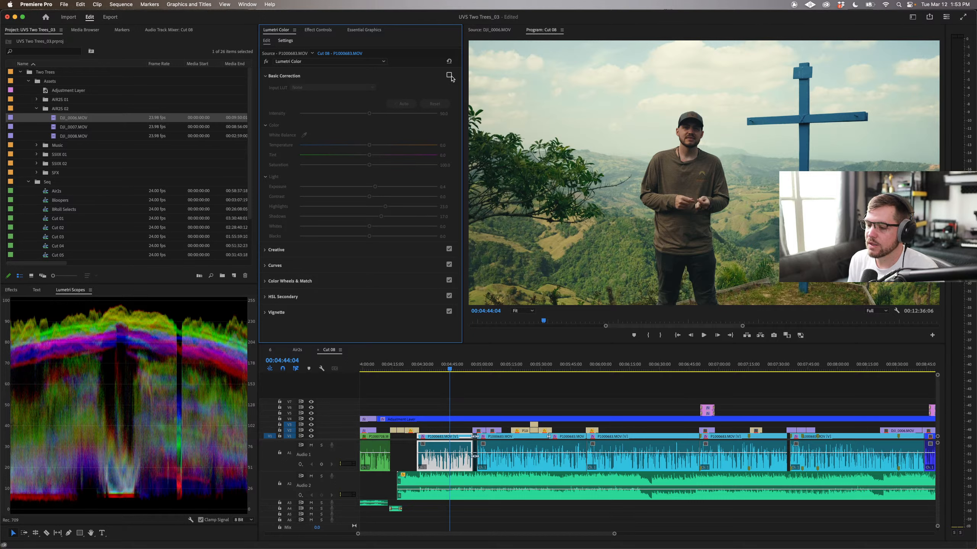
left_click(450, 76)
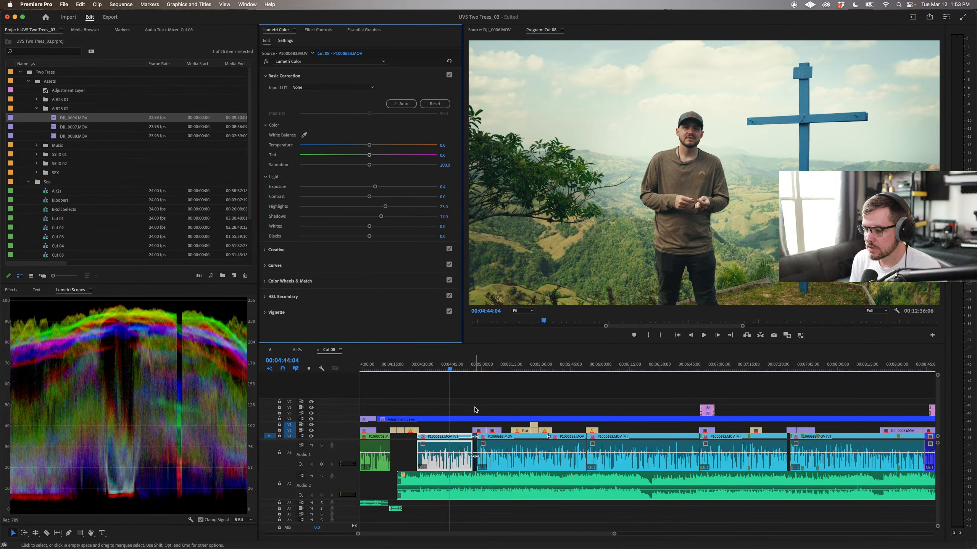
left_click(465, 401)
left_click(443, 438)
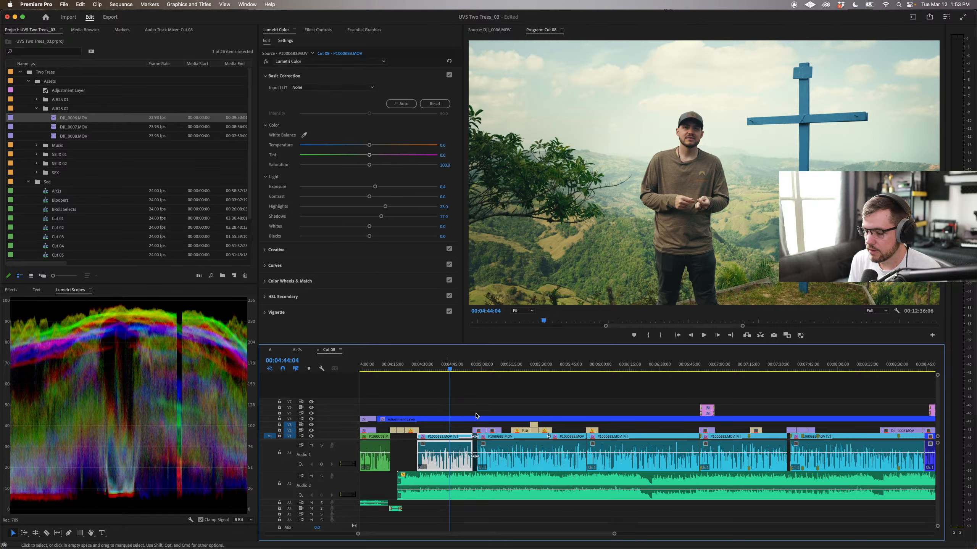
Step: Examine the elliptical mask on the clip's second Lumetri Color effect, and compare the picture with that effect off and on
left_click(313, 29)
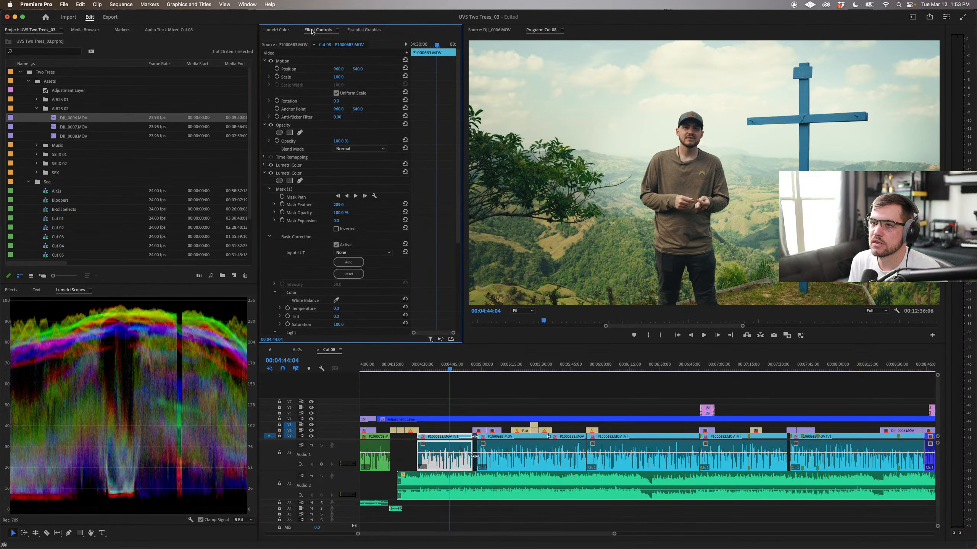
left_click(264, 174)
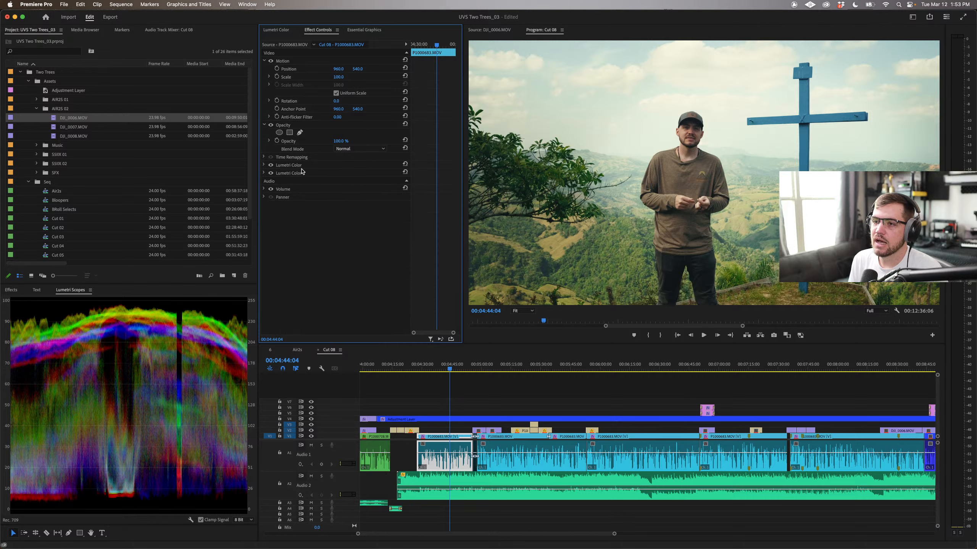
left_click(264, 173)
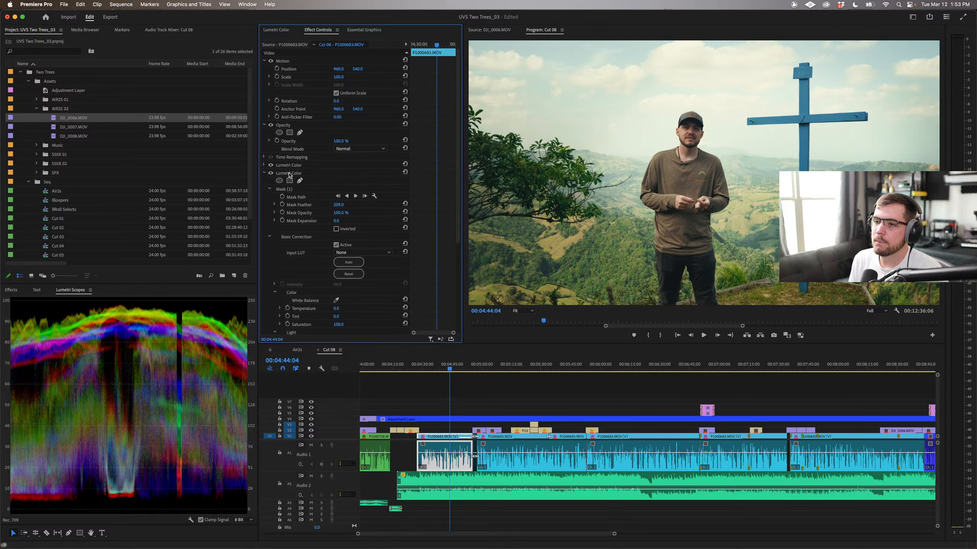
left_click(289, 191)
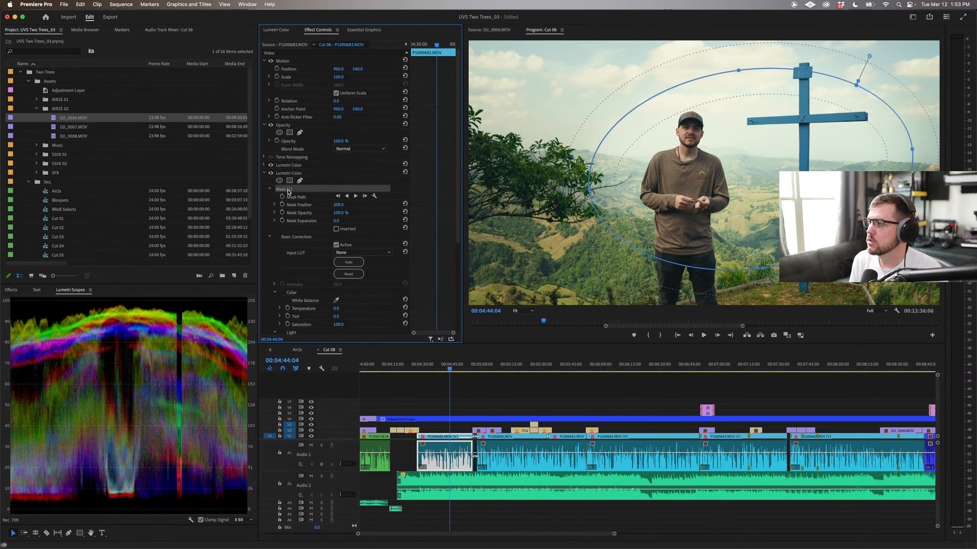
left_click(271, 173)
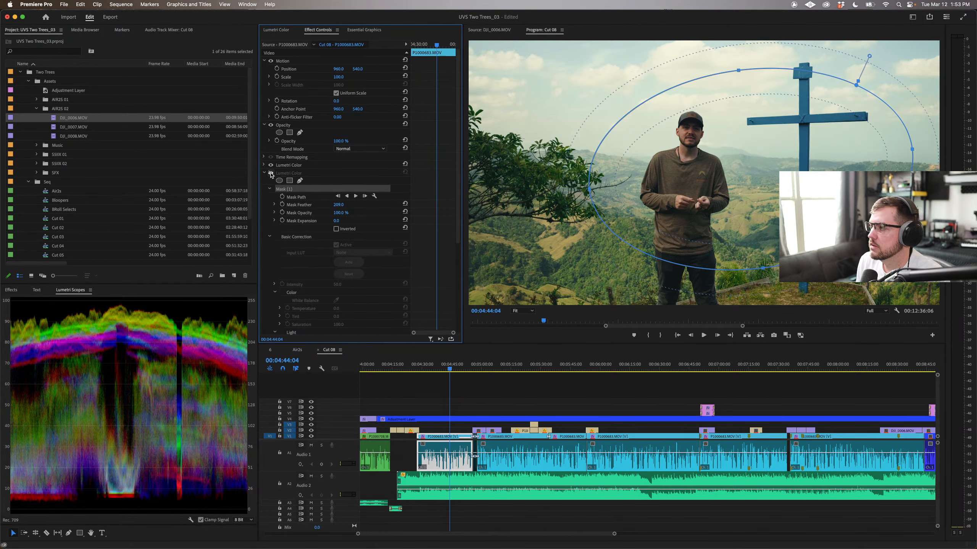
left_click(271, 173)
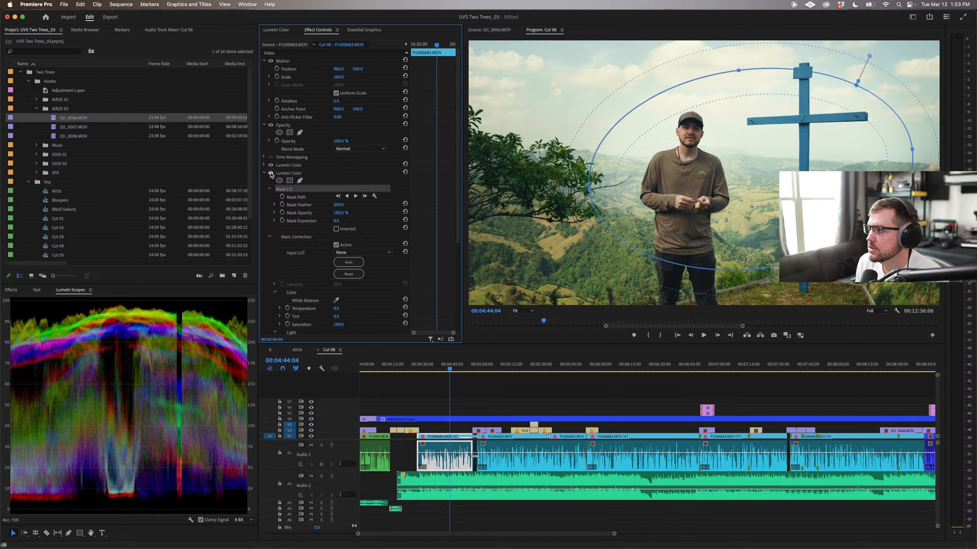
left_click(271, 173)
left_click(272, 173)
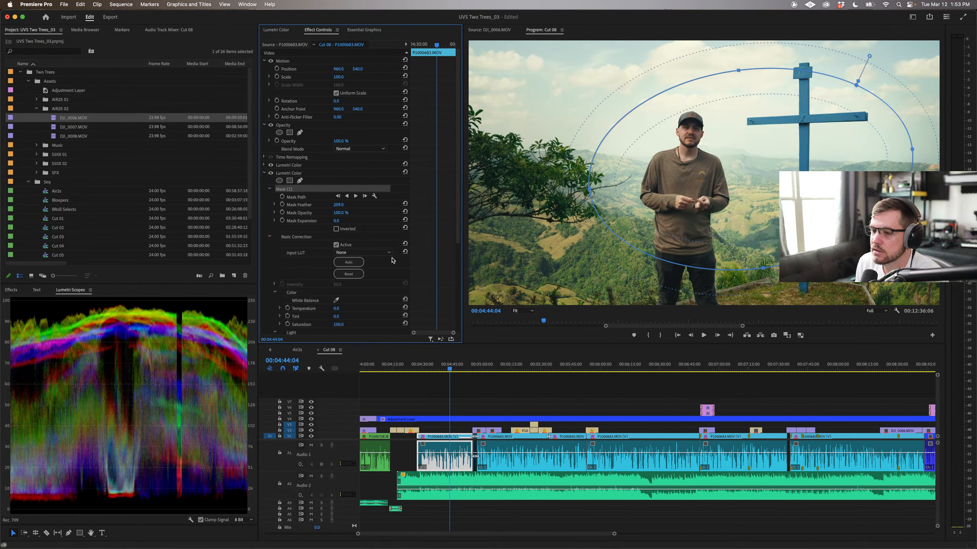
Step: Lower the upper point of the second Lumetri effect's elliptical mask slightly, and set its mask expansion to 15
scroll(439, 274, "down", 5)
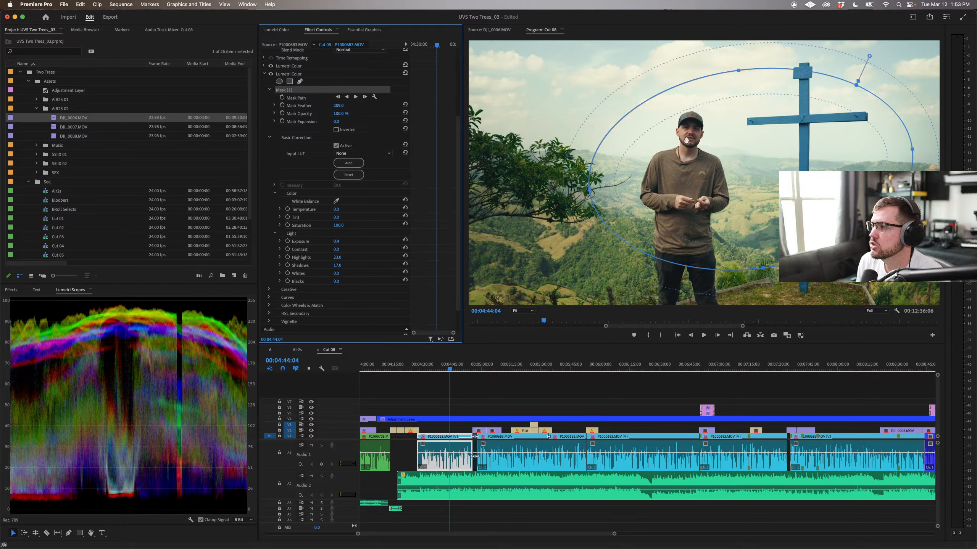
mouse_move(738, 70)
left_mouse_down()
mouse_move(735, 62)
mouse_move(735, 74)
left_mouse_up()
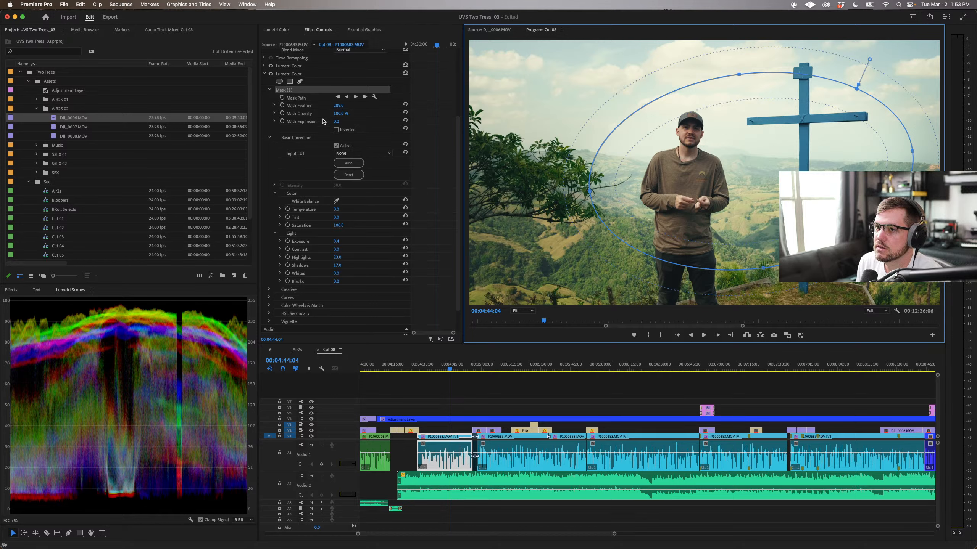
mouse_move(341, 113)
left_mouse_down()
mouse_move(302, 114)
mouse_move(342, 122)
left_mouse_up()
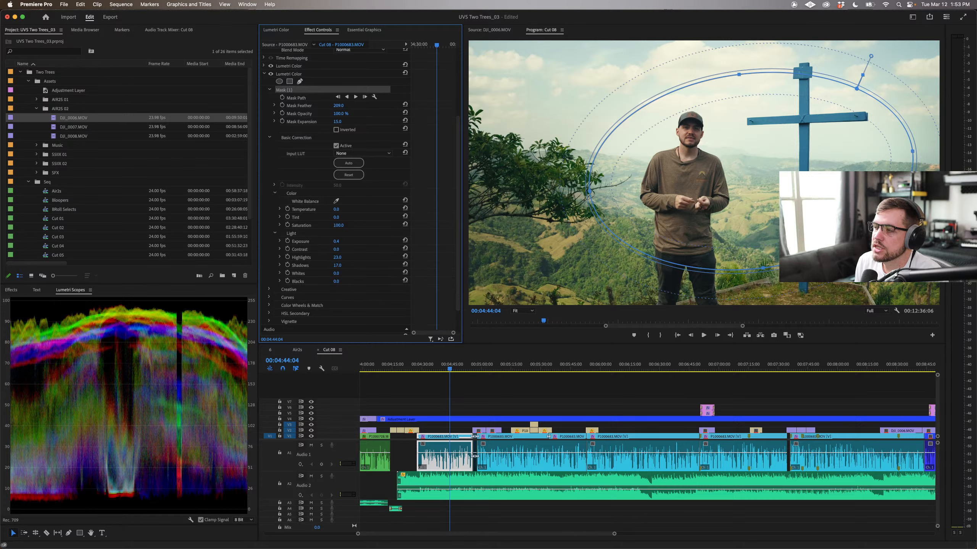
mouse_move(336, 241)
left_mouse_down()
mouse_move(347, 241)
mouse_move(338, 241)
left_mouse_up()
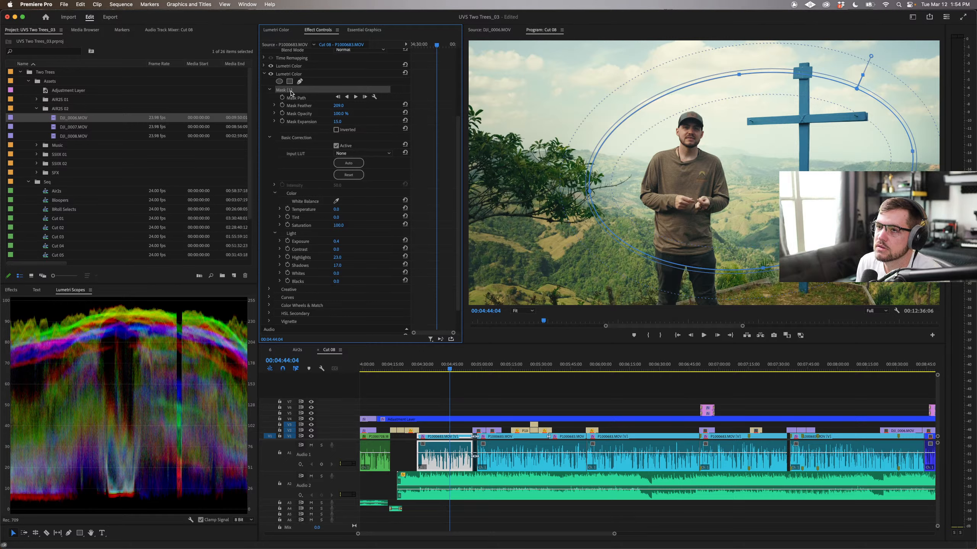
Step: Compare the masked correction inverted and non-inverted, leaving the mask non-inverted
left_click(336, 129)
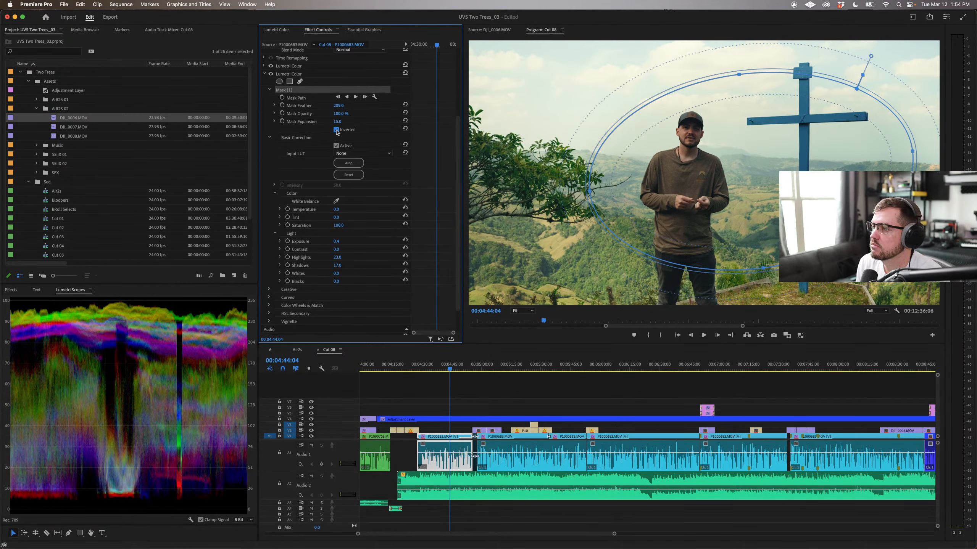
left_click(336, 129)
left_click(336, 130)
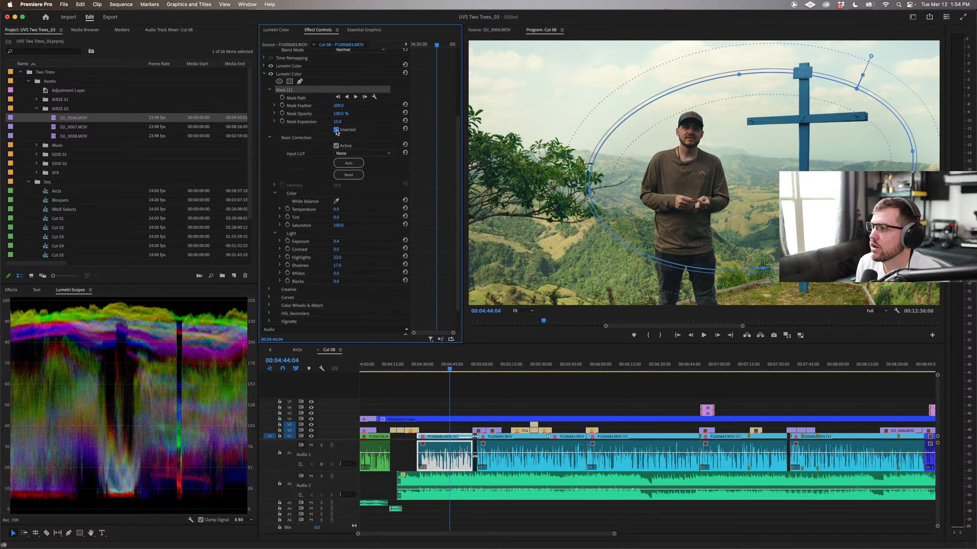
left_click(336, 130)
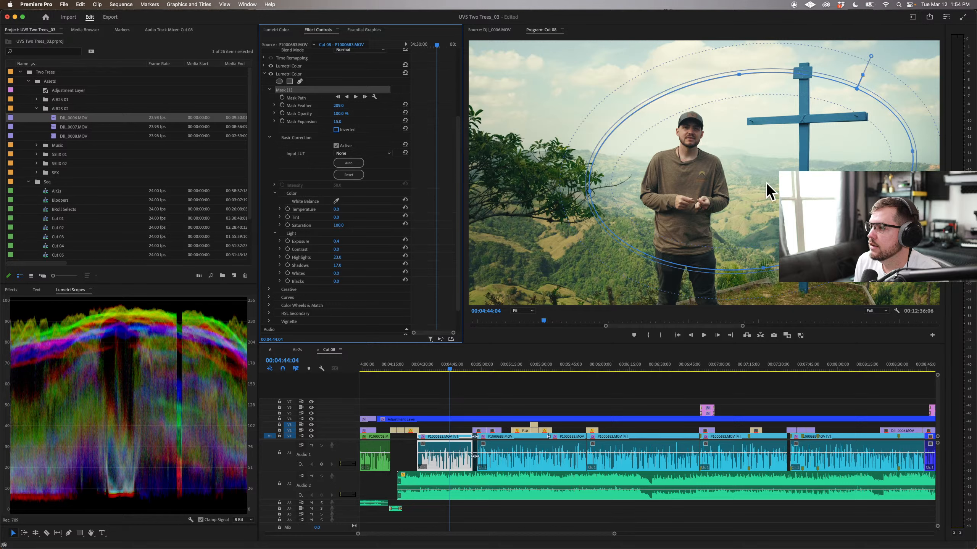
Step: Collapse the masked effect, compare the clip with its first Lumetri Color effect off and on, and select that effect
left_click(264, 74)
left_click(270, 166)
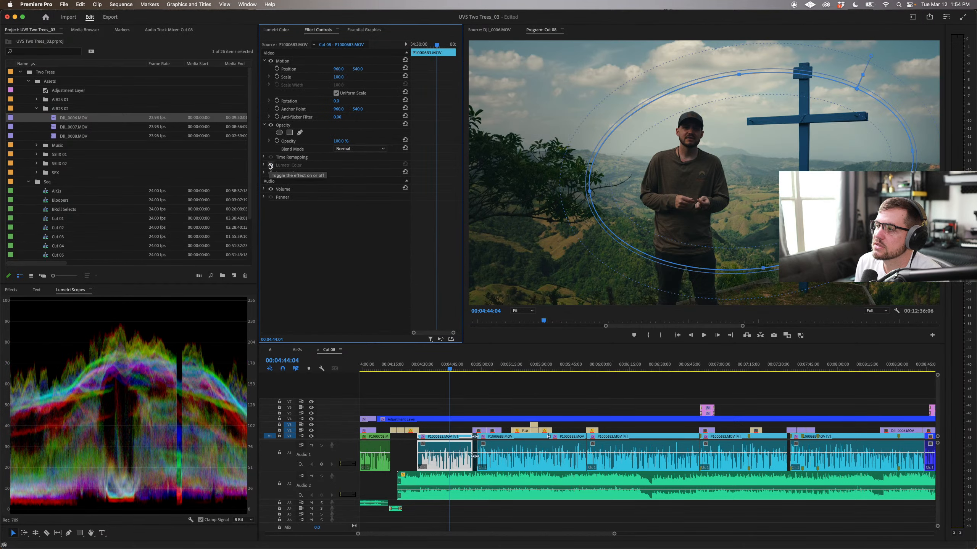
left_click(271, 166)
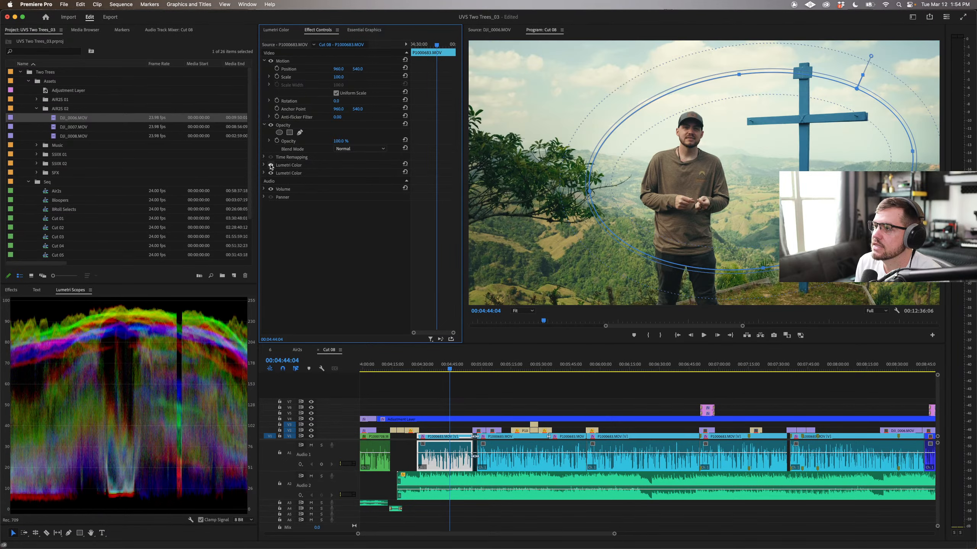
left_click(271, 165)
left_click(270, 165)
left_click(296, 165)
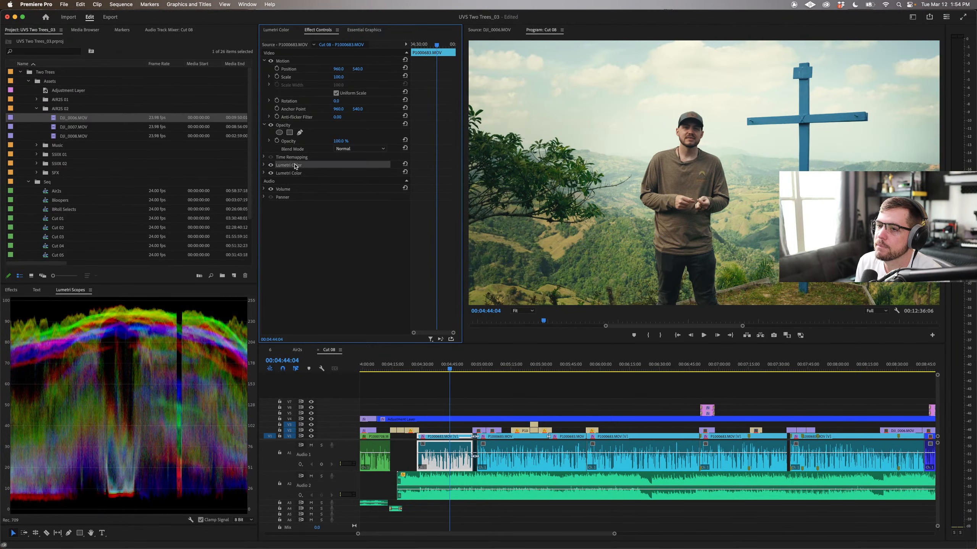
Step: Try an exposure of -2.5 in the cross clip's masked basic correction, and undo the change
left_click(277, 32)
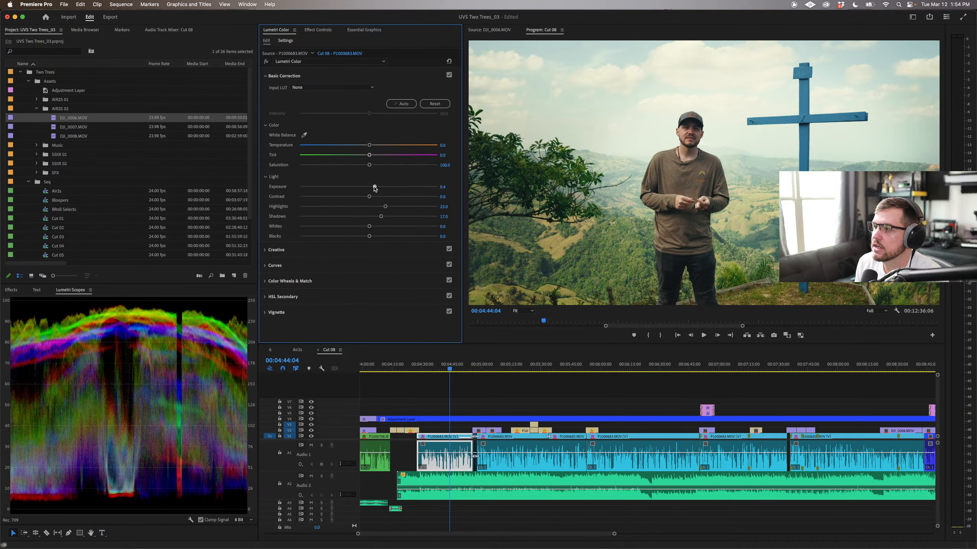
left_click_drag(375, 188, 334, 185)
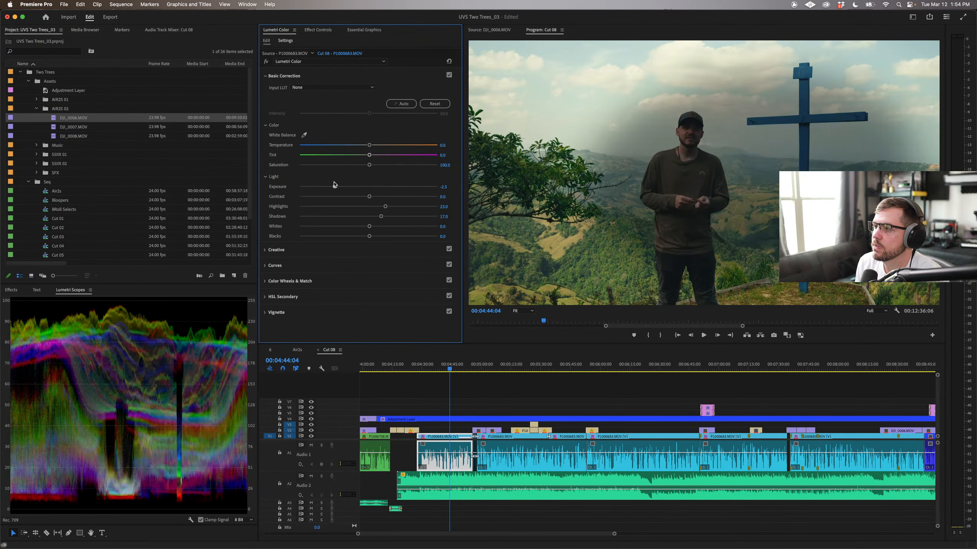
key("super+z")
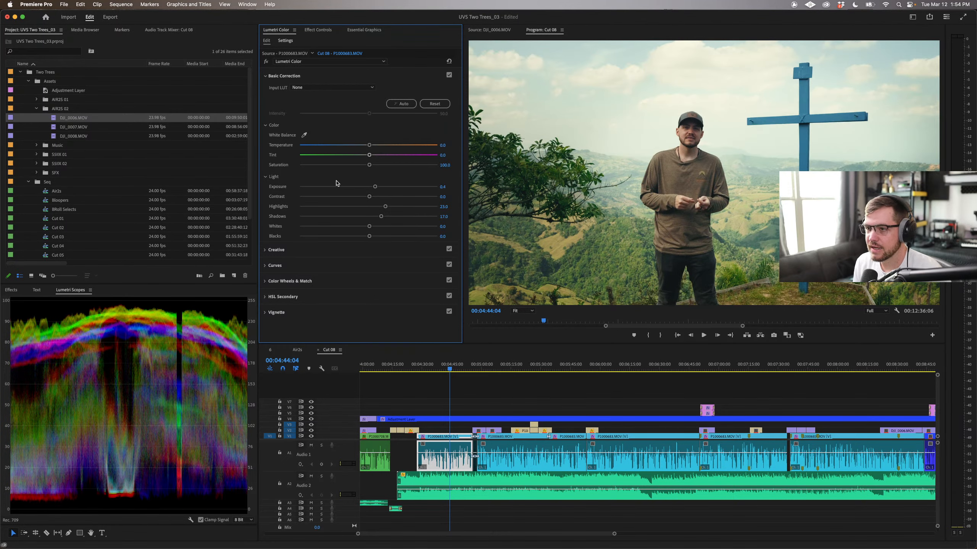
Step: Switch to the cross clip's unmasked Lumetri Color effect and set its exposure to 0.9 and contrast to -17.1
left_click(314, 31)
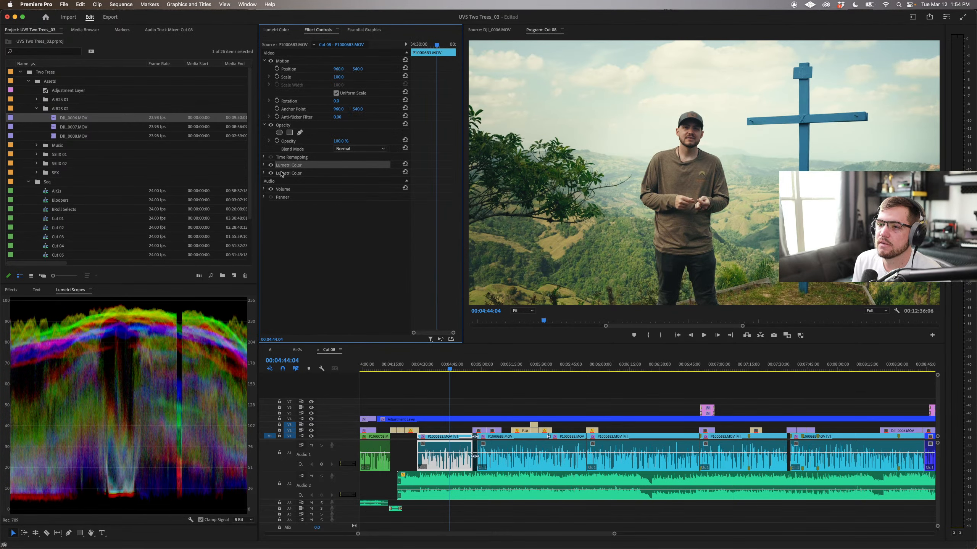
mouse_move(285, 176)
left_mouse_down()
mouse_move(301, 176)
mouse_move(294, 165)
left_mouse_up()
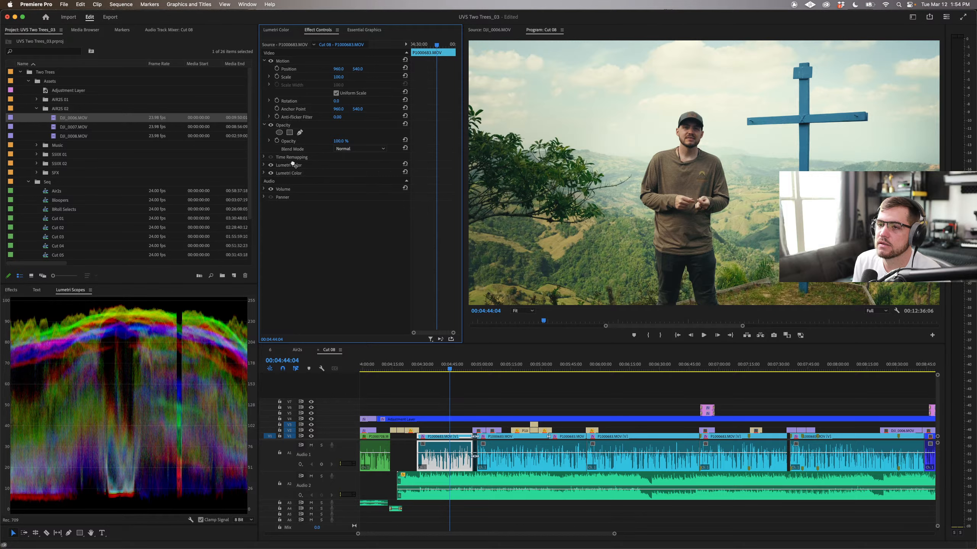
left_click(281, 30)
left_click_drag(385, 187, 380, 188)
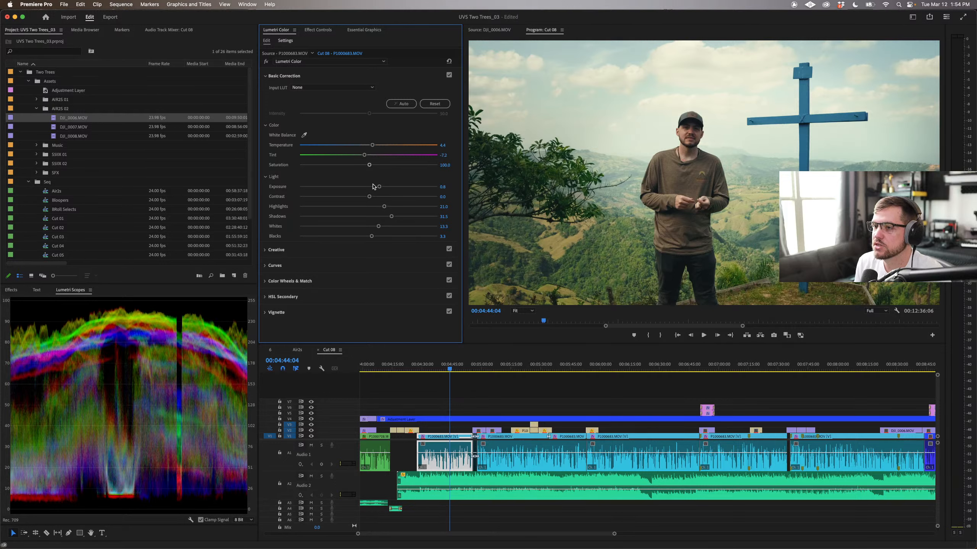
left_click_drag(379, 188, 382, 187)
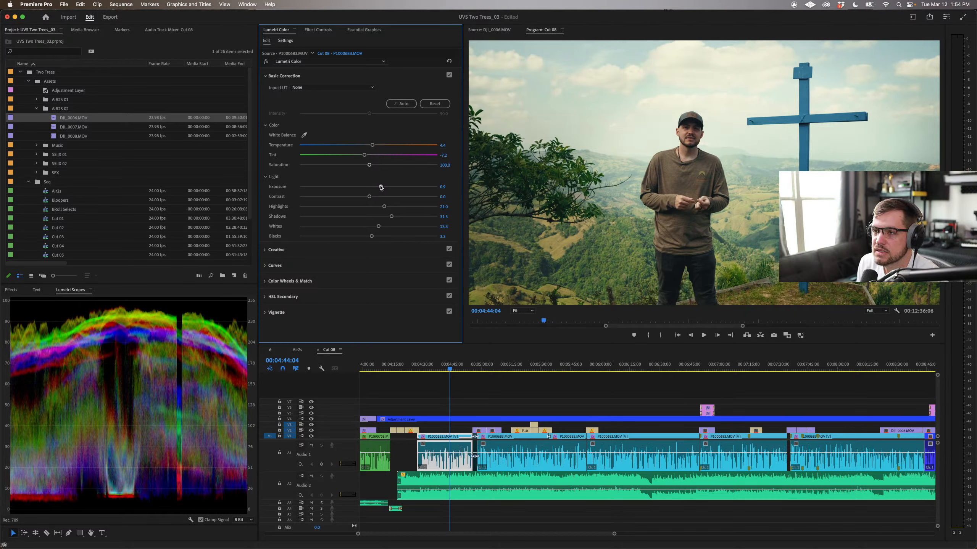
mouse_move(370, 197)
left_mouse_down()
mouse_move(341, 197)
mouse_move(358, 196)
left_mouse_up()
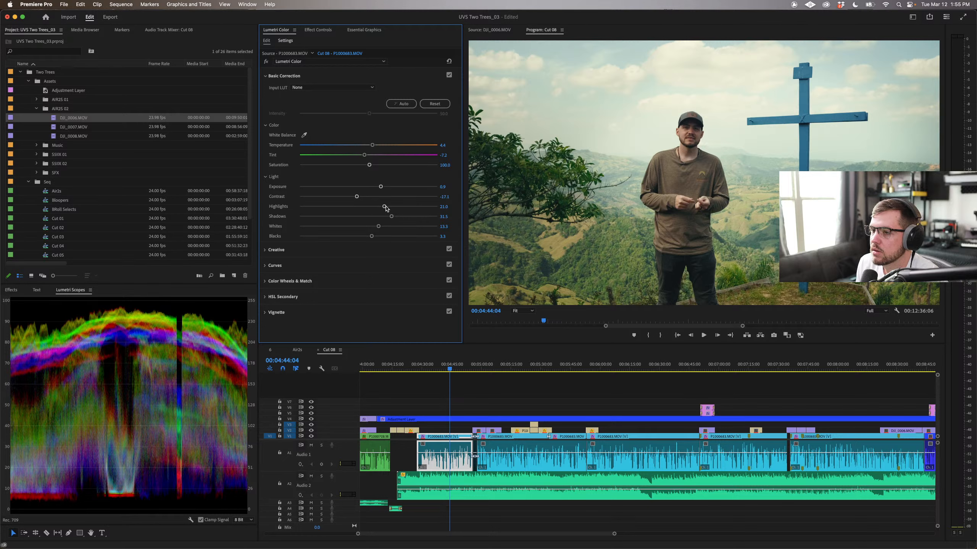
Step: Set the unmasked effect's highlights to 46.4, shadows to 38.1, whites to -14.9 and saturation to 103.9, and reset the blacks to 0
mouse_move(386, 209)
left_mouse_down()
mouse_move(419, 208)
mouse_move(394, 215)
left_mouse_up()
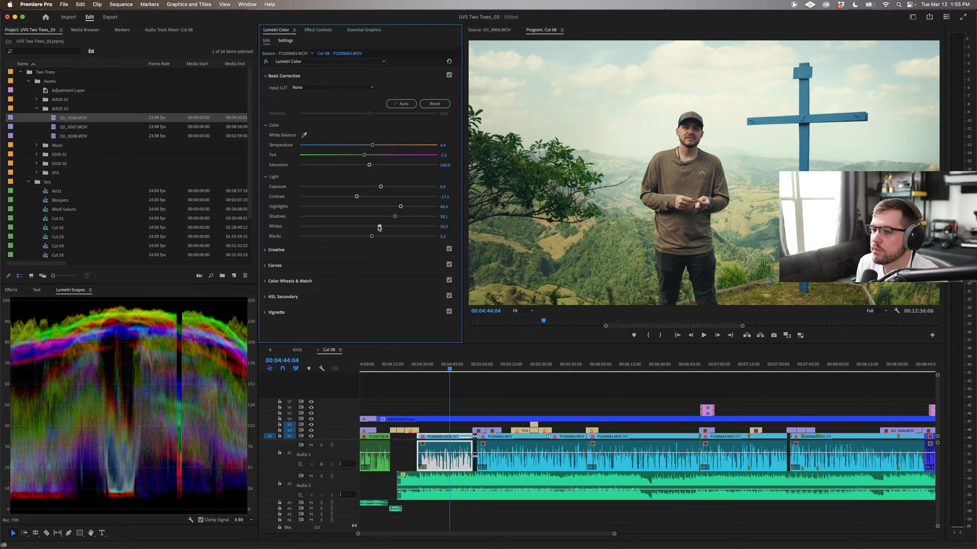
left_click_drag(379, 227, 357, 223)
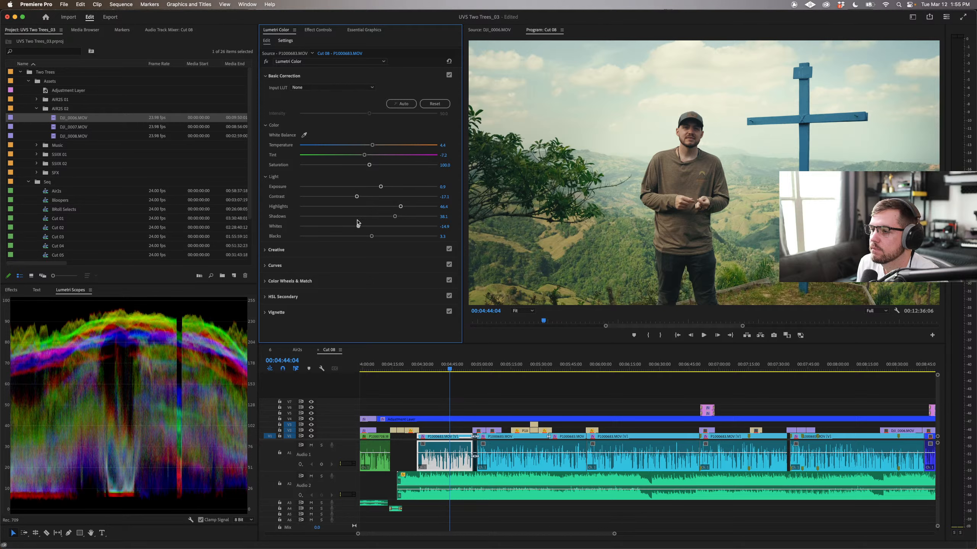
double_click(372, 236)
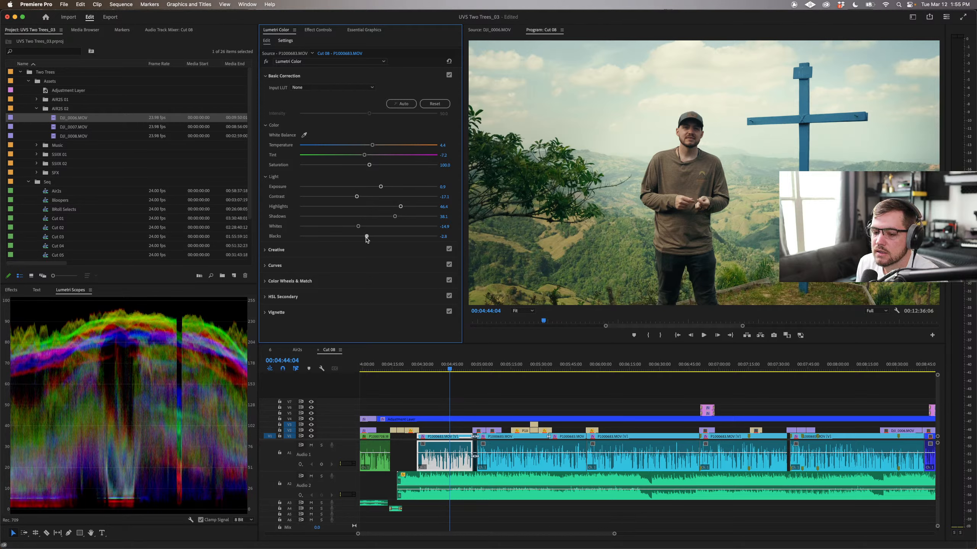
mouse_move(369, 237)
left_mouse_down()
mouse_move(354, 237)
mouse_move(368, 237)
left_mouse_up()
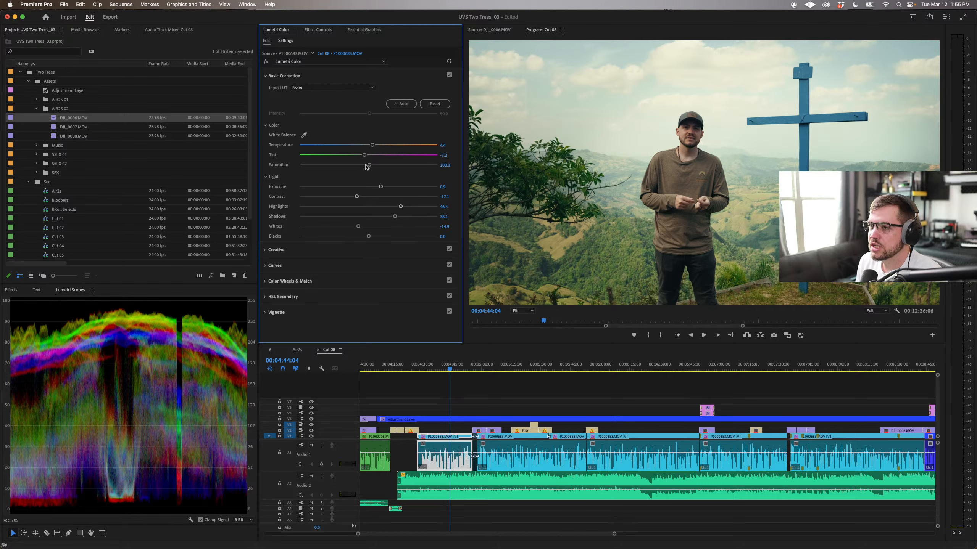
mouse_move(370, 167)
left_mouse_down()
mouse_move(396, 168)
mouse_move(350, 167)
mouse_move(372, 168)
left_mouse_up()
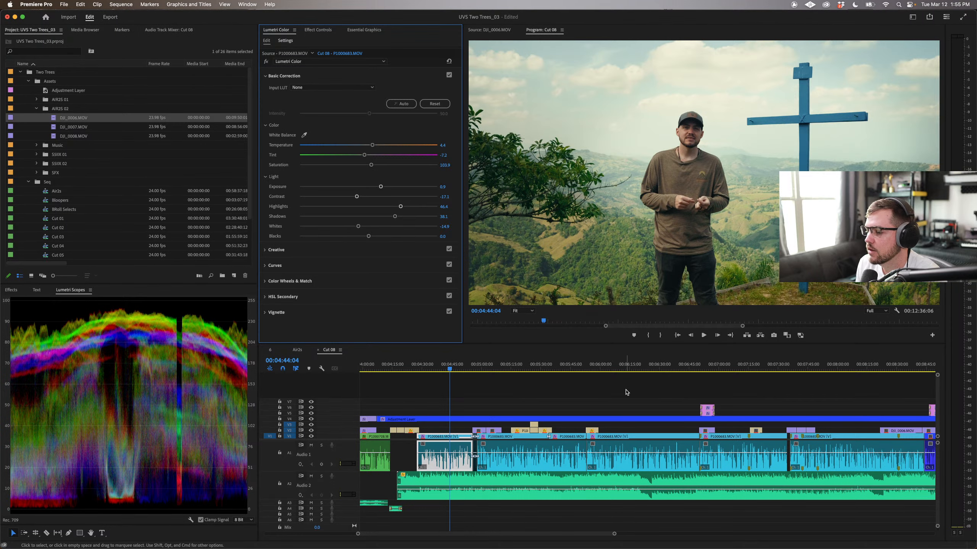
Step: Compare the clip with the cross shot at 00:05:45:08, return to 00:04:42:10, and set the temperature to 3.9
left_click(571, 370)
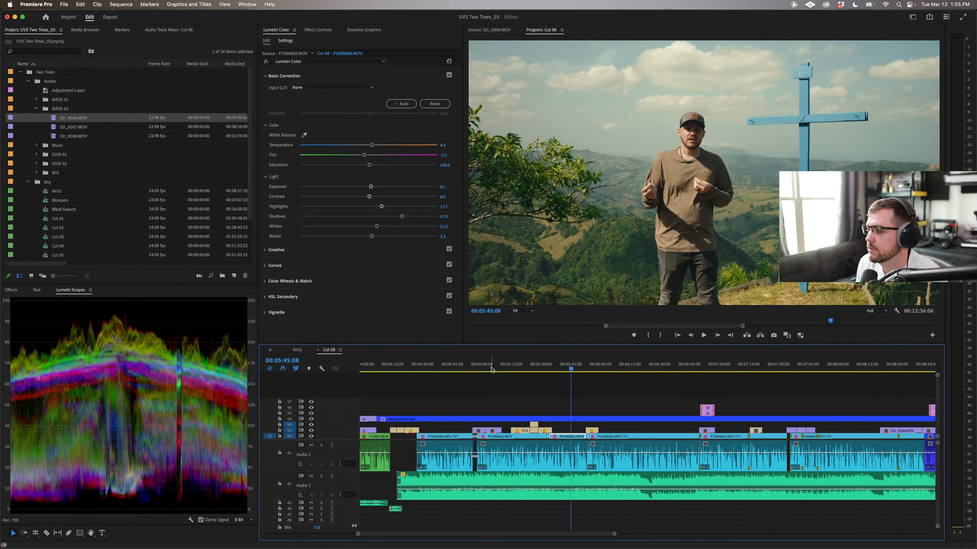
left_click(458, 369)
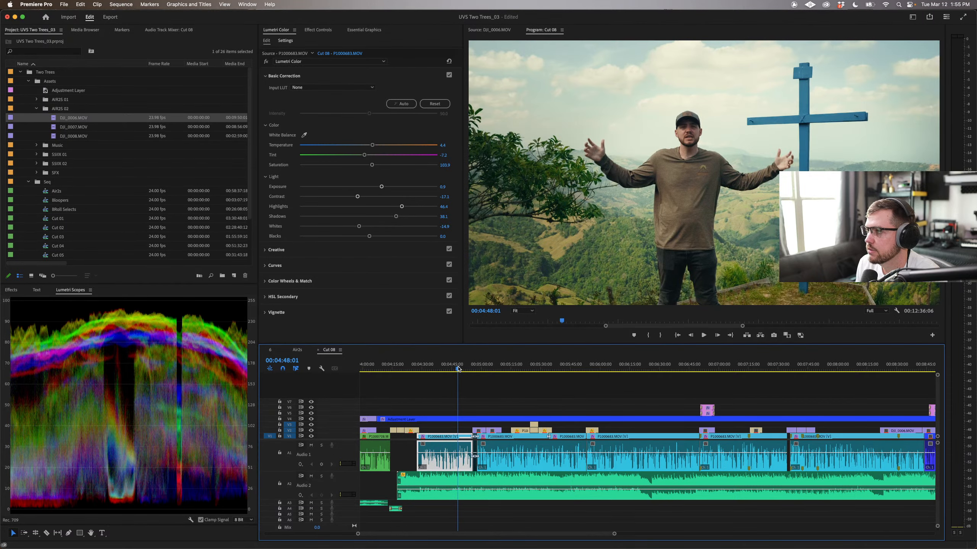
left_click(446, 369)
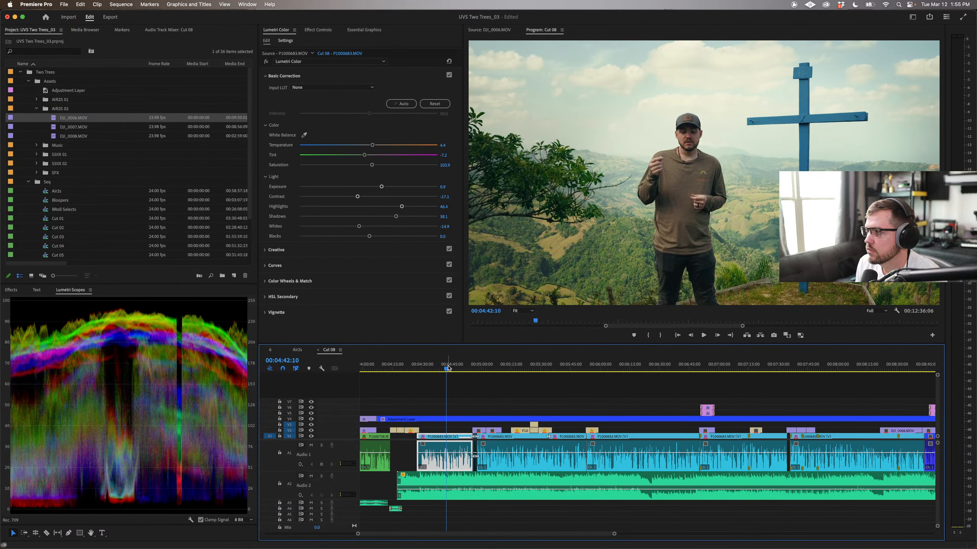
mouse_move(371, 146)
left_mouse_down()
mouse_move(384, 146)
mouse_move(371, 146)
left_mouse_up()
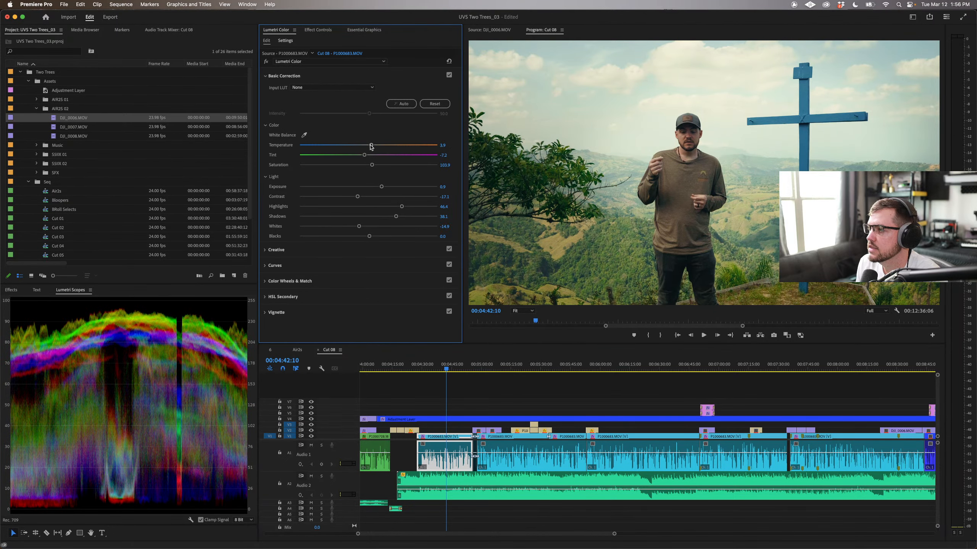
Step: Using comparison view with the reference frame at 00:00:35:03, set the cross clip's temperature to 11.6, then refine its tint to 0.6 in normal view
left_click(787, 335)
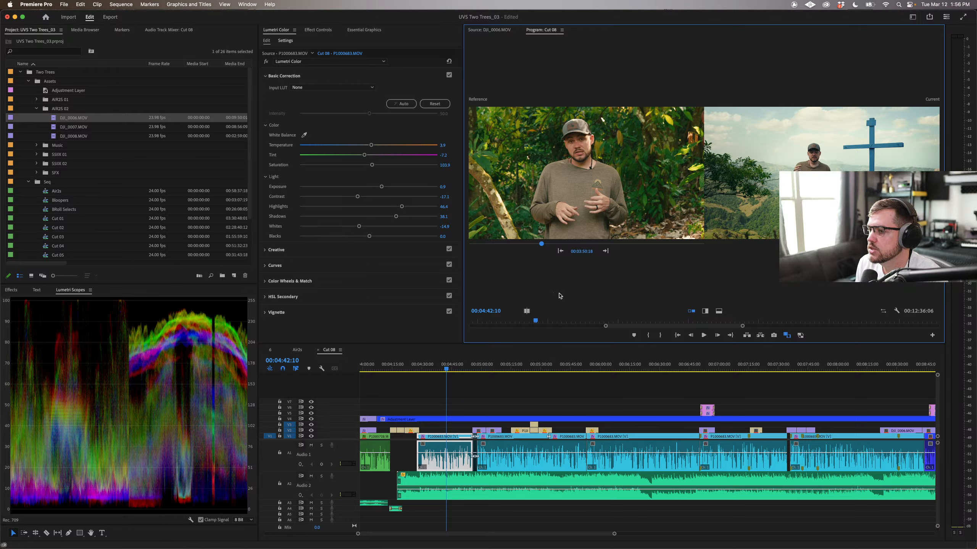
left_click_drag(541, 245, 481, 243)
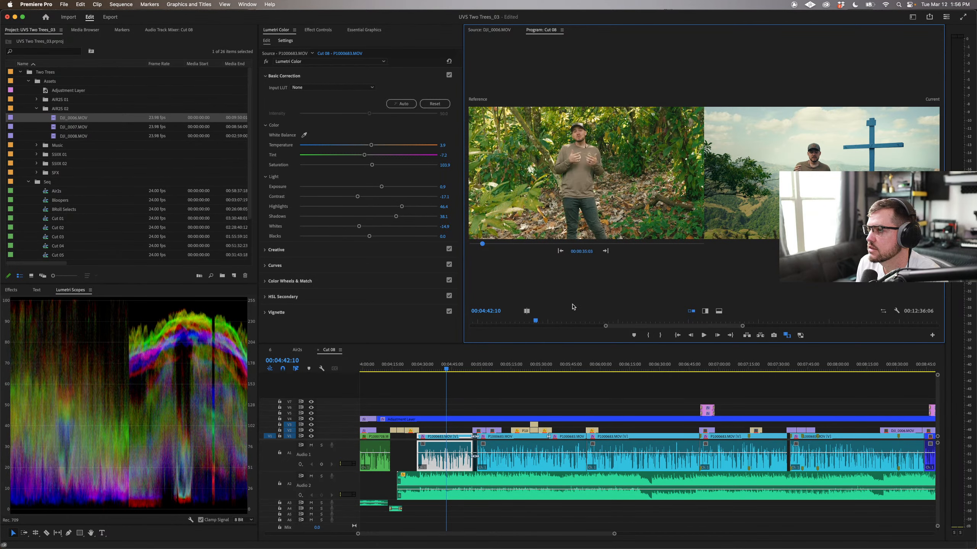
left_click(458, 440)
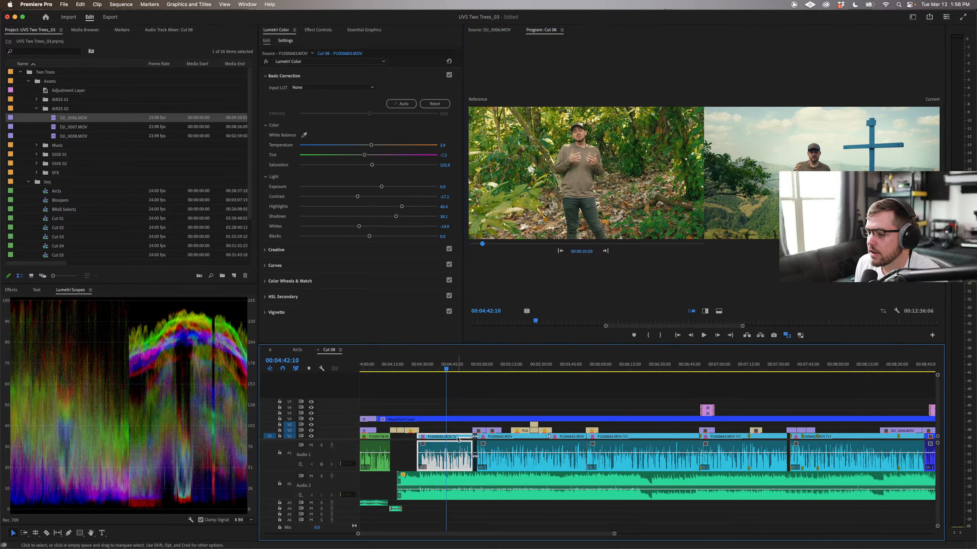
left_click_drag(371, 145, 376, 147)
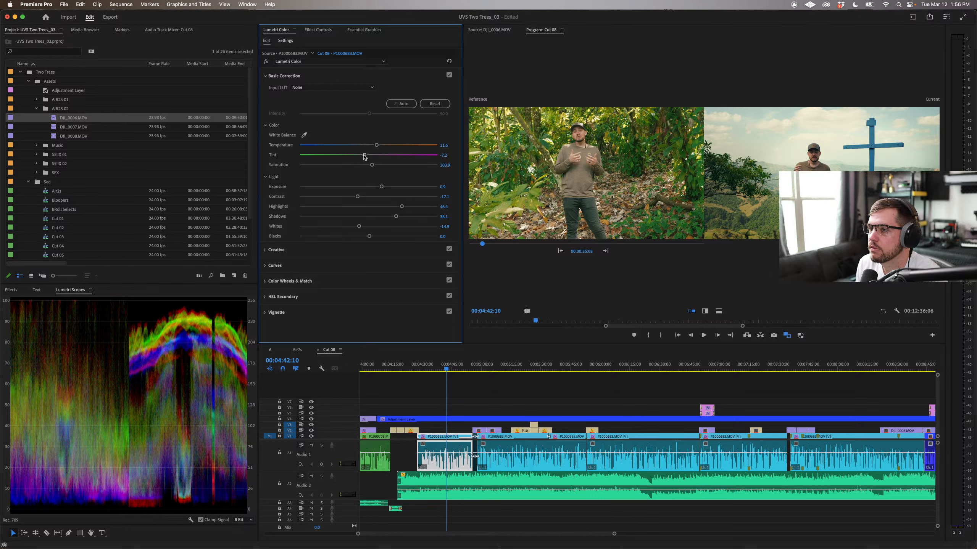
left_click_drag(364, 155, 367, 156)
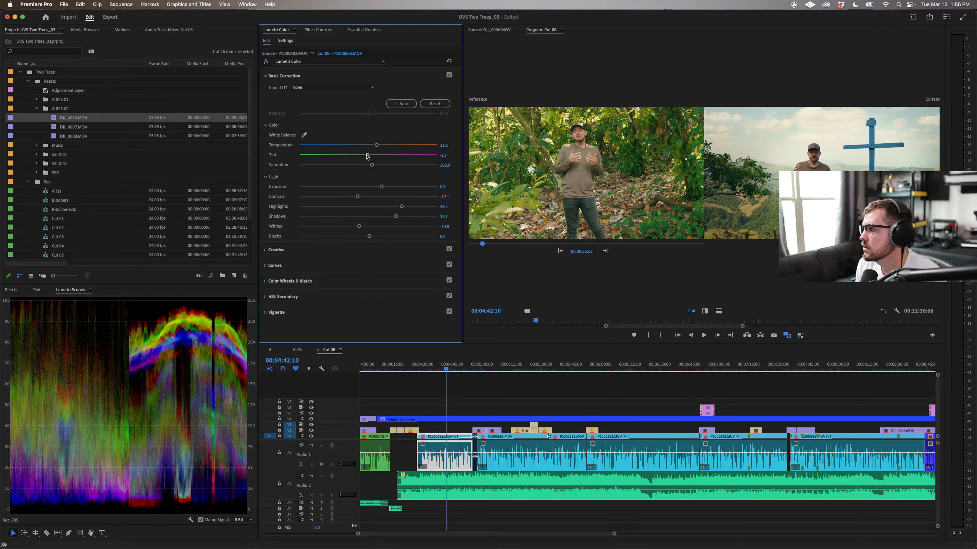
mouse_move(368, 156)
left_mouse_down()
mouse_move(345, 155)
mouse_move(411, 159)
mouse_move(372, 158)
left_mouse_up()
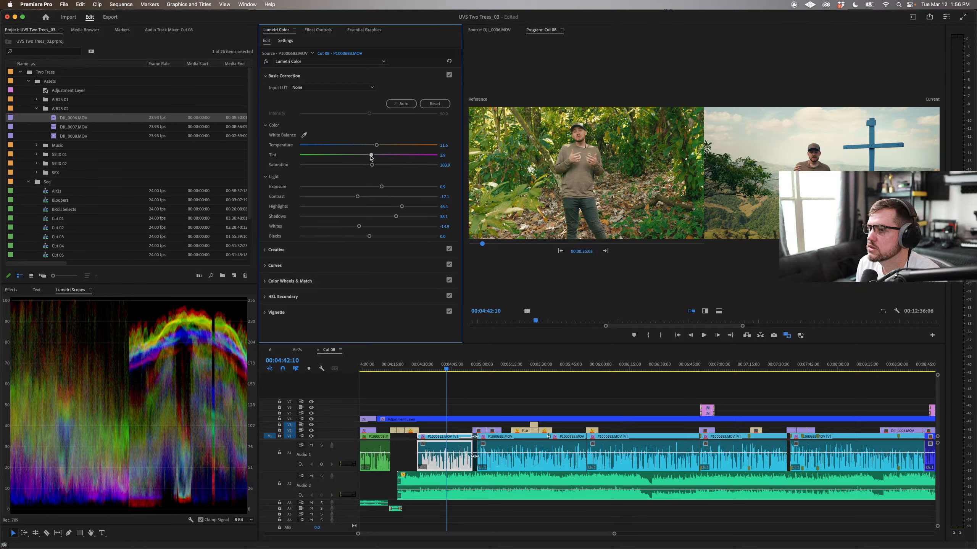
left_click(787, 336)
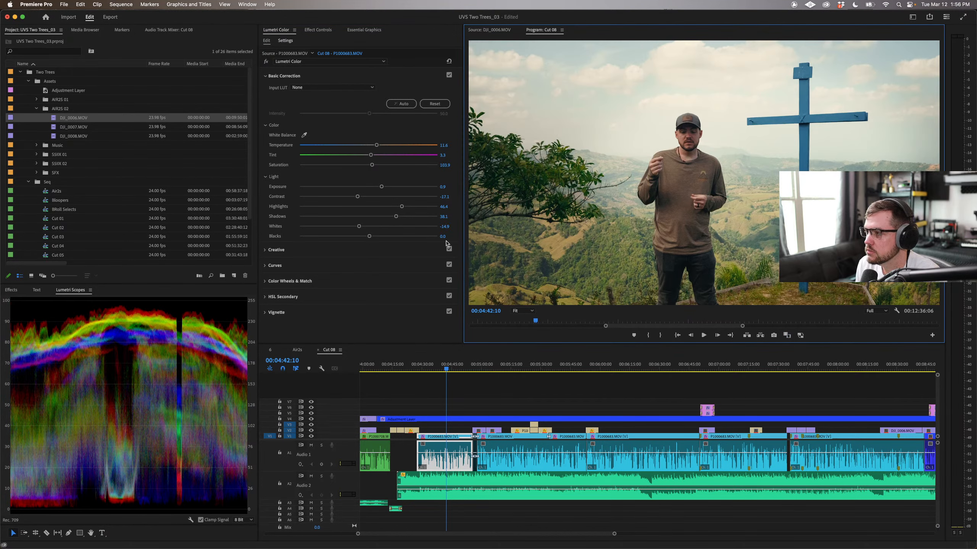
left_click_drag(371, 157, 369, 157)
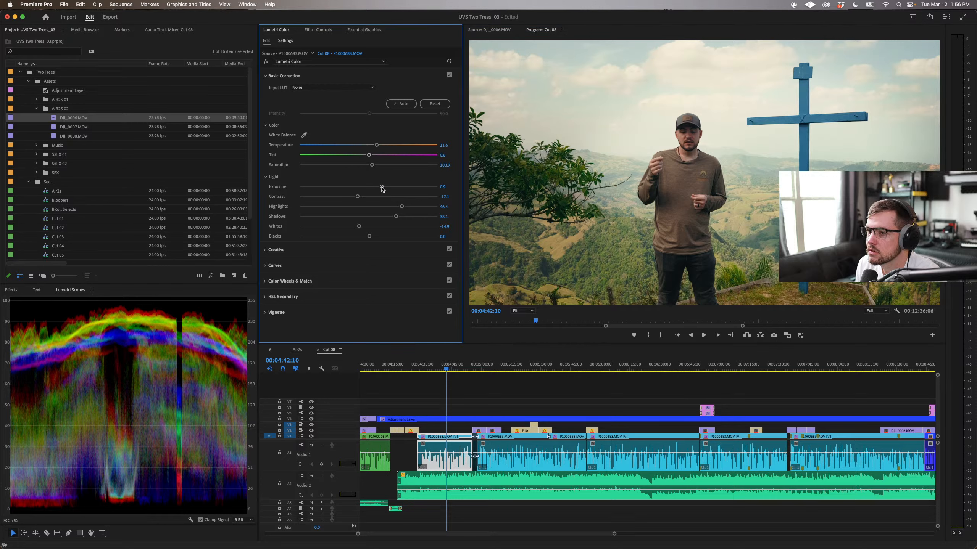
Step: Rebalance the unmasked effect's light: exposure 1.1, contrast 0, highlights 40.9, shadows 46.4, whites -16.0 and blacks 0
mouse_move(382, 188)
left_mouse_down()
mouse_move(354, 197)
mouse_move(369, 196)
left_mouse_up()
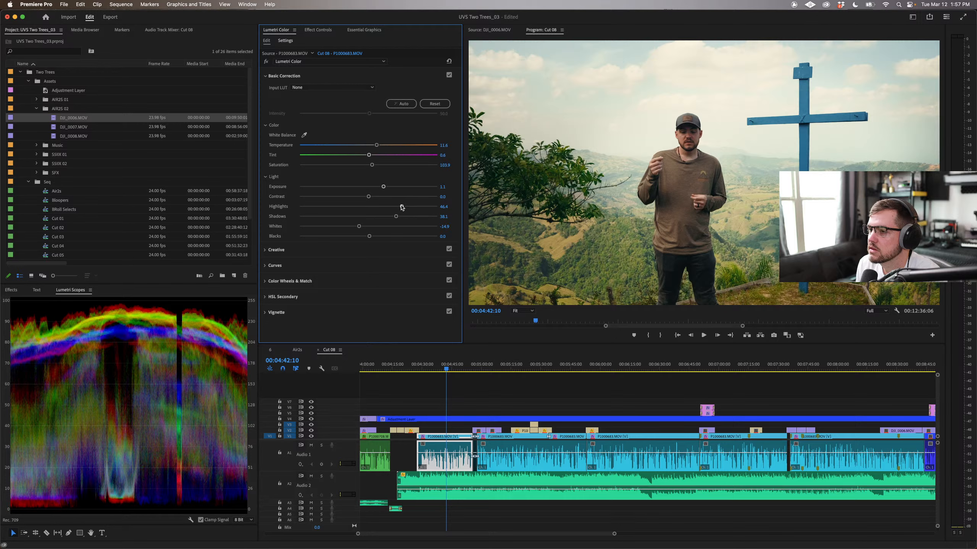
left_click_drag(401, 207, 368, 238)
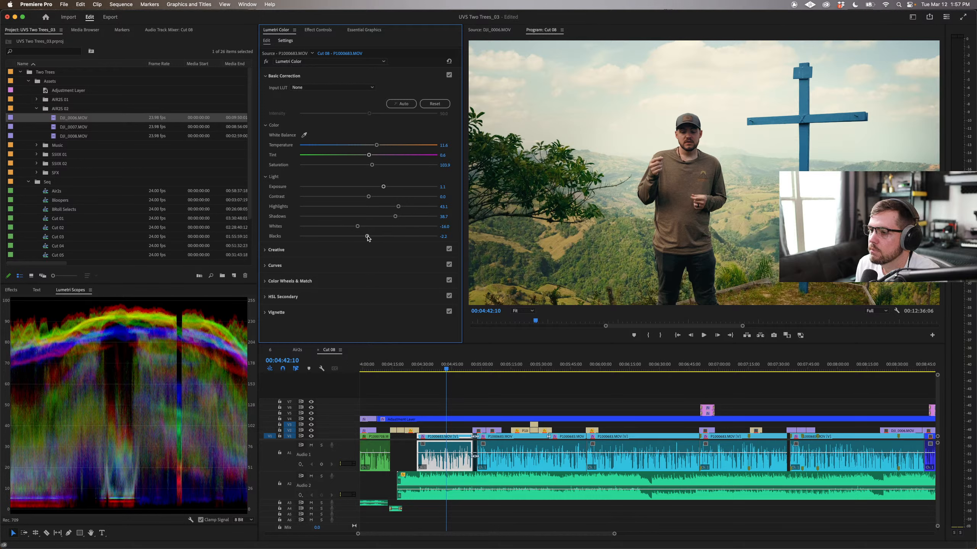
double_click(368, 237)
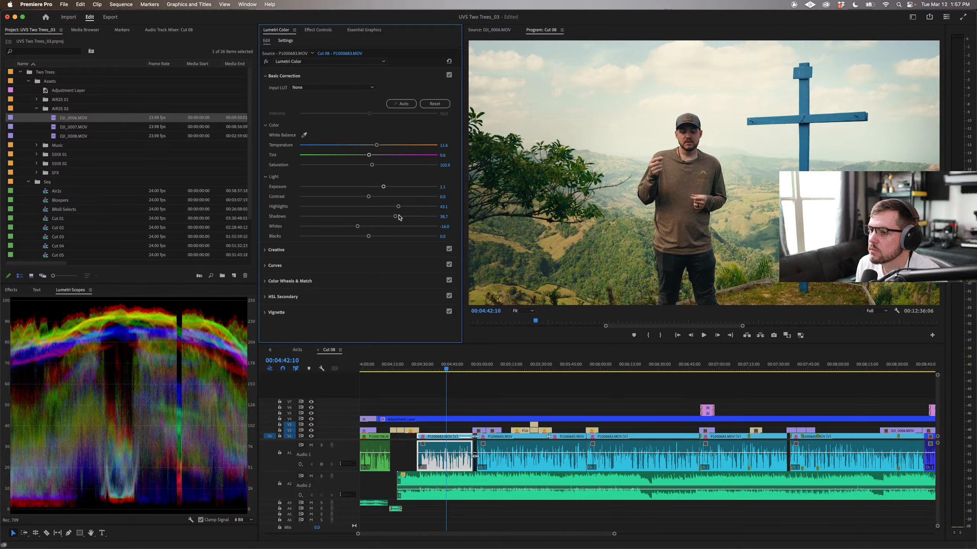
left_click_drag(398, 217, 397, 208)
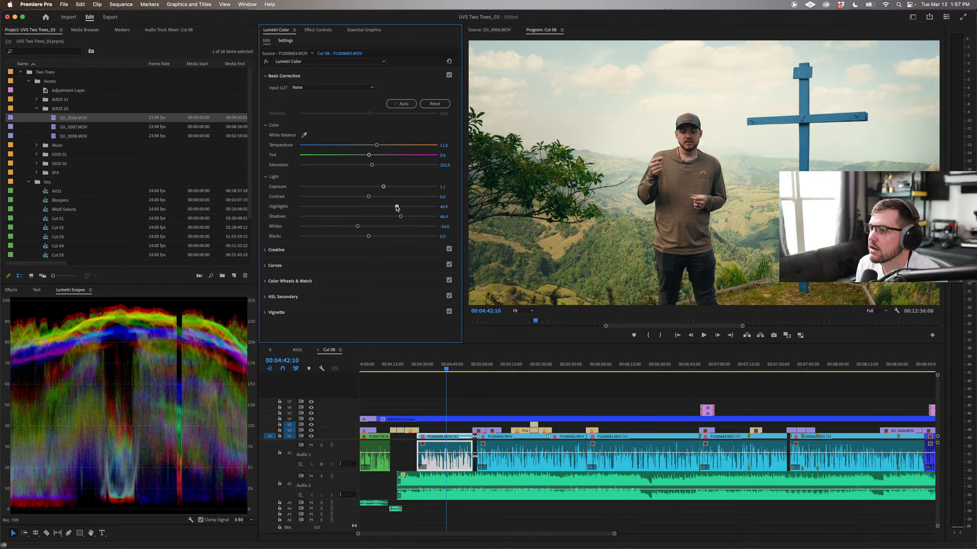
Step: Switch to the masked Lumetri Color effect and set exposure 0.7, contrast 13.3, highlights 30.9, shadows 16.0 and whites 8.3
left_click(316, 30)
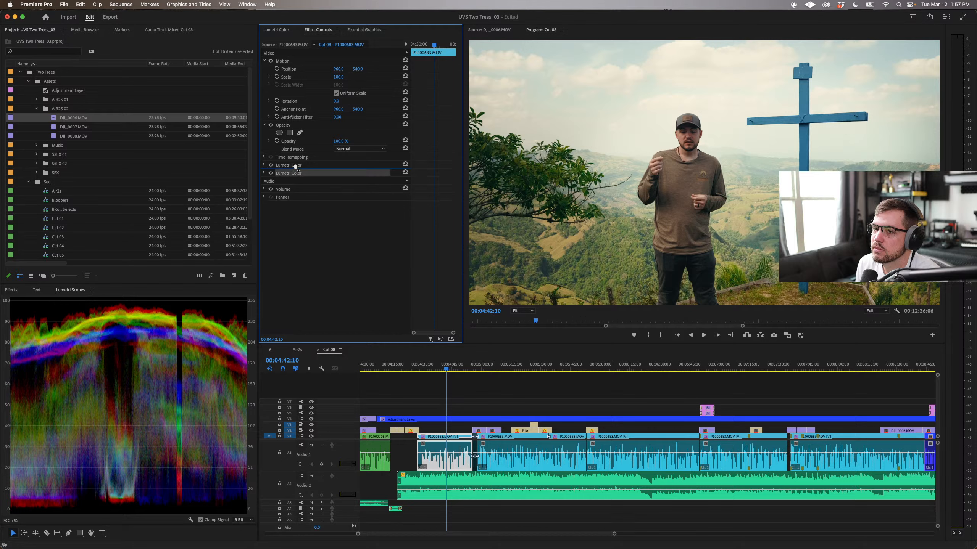
left_click(282, 33)
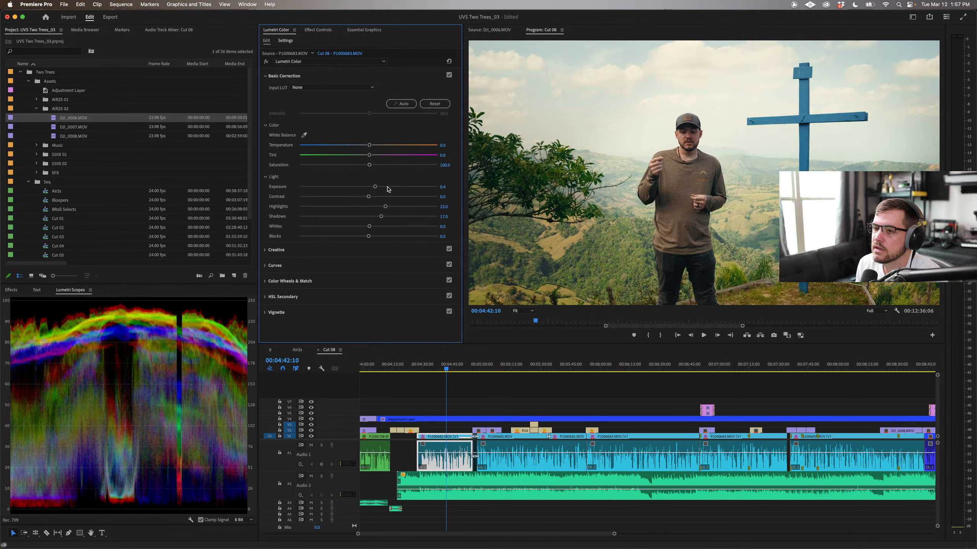
left_click_drag(373, 187, 378, 188)
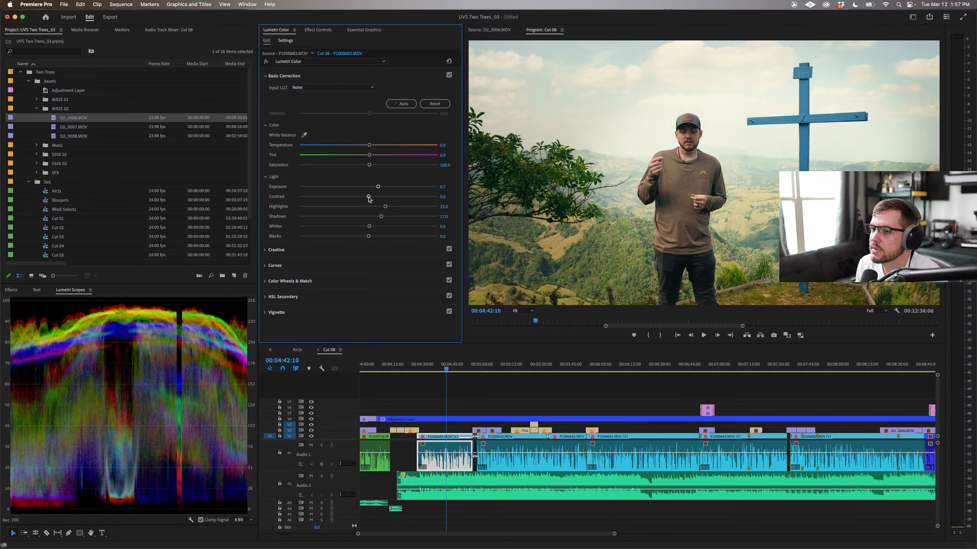
left_click_drag(369, 196, 376, 196)
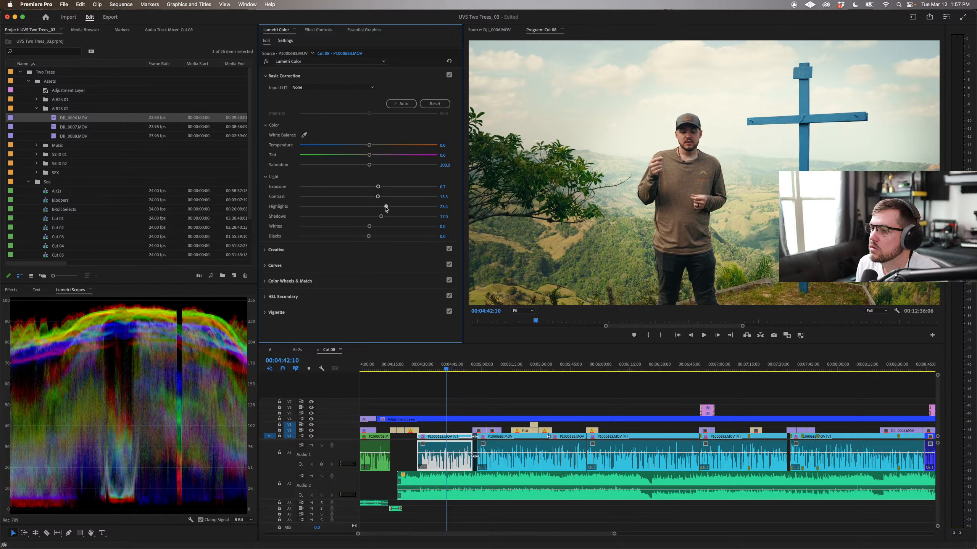
left_click_drag(386, 208, 375, 228)
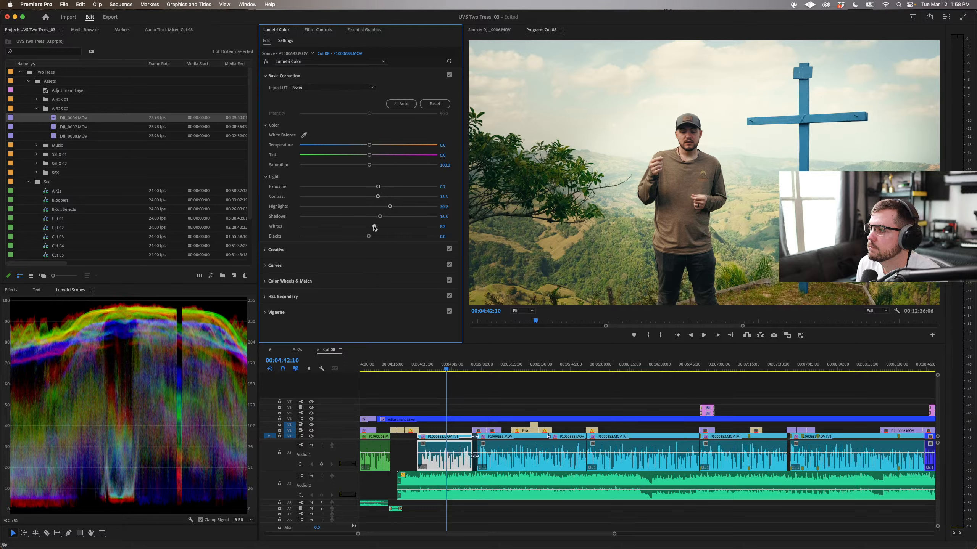
Step: Collapse the cross clip's unmasked Lumetri Color effect, expand the masked one, and select Mask (1) to display its outline
left_click(317, 29)
left_click(264, 165)
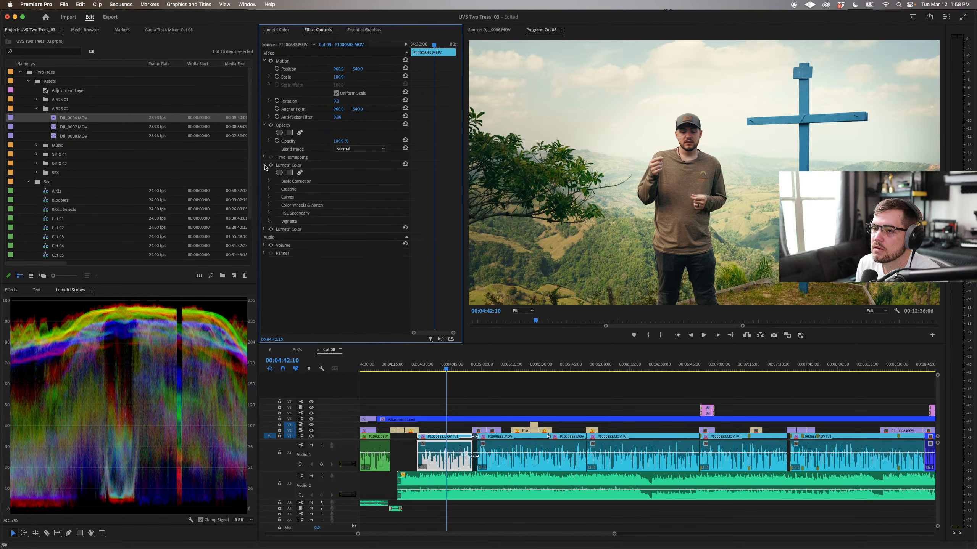
left_click(264, 166)
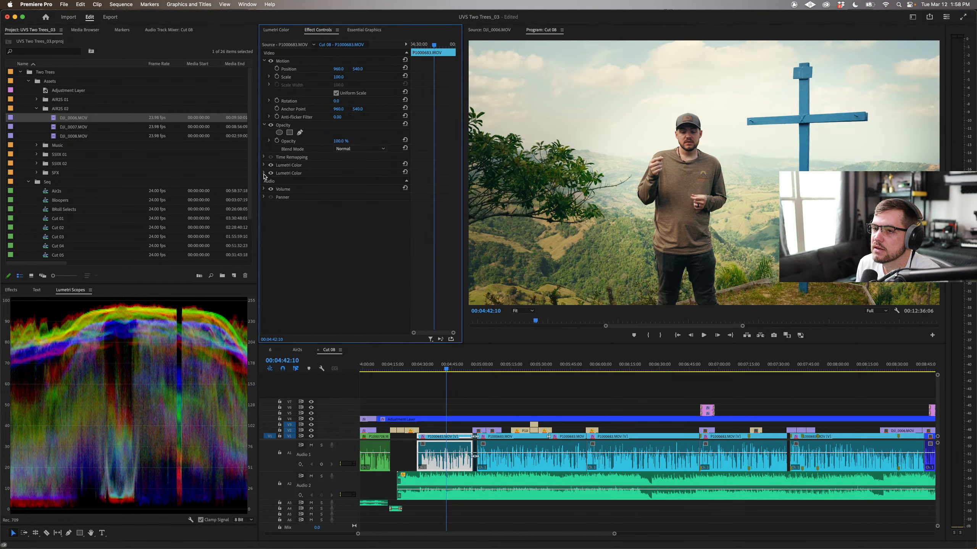
left_click(264, 173)
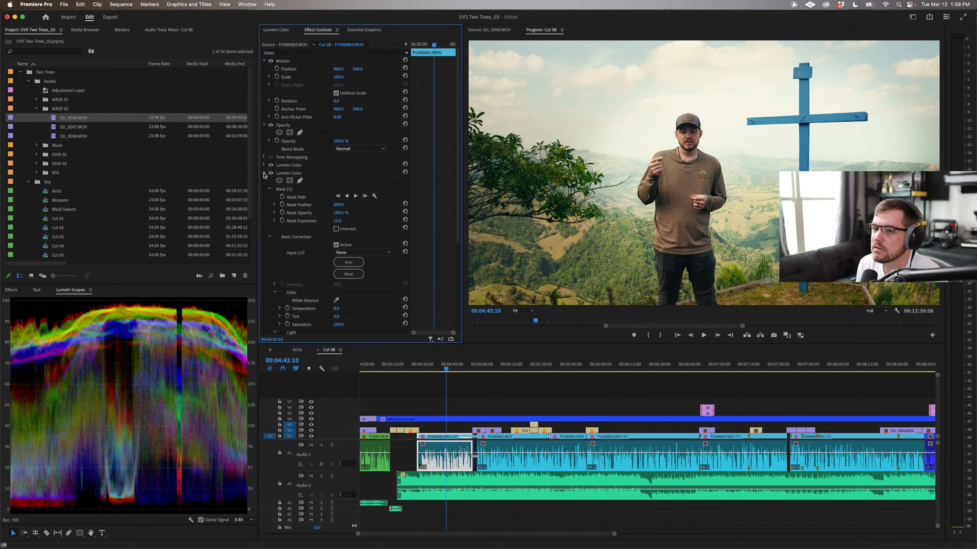
left_click(287, 190)
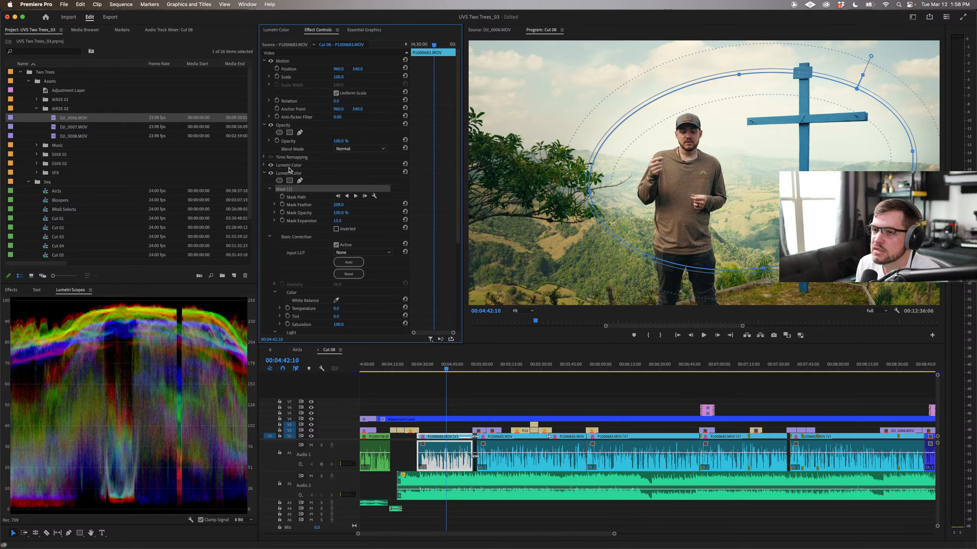
Step: In the masked Lumetri Color effect, try a warmer temperature and reset it to 0, then set shadows to 17.7 and whites to 7.7
left_click(280, 31)
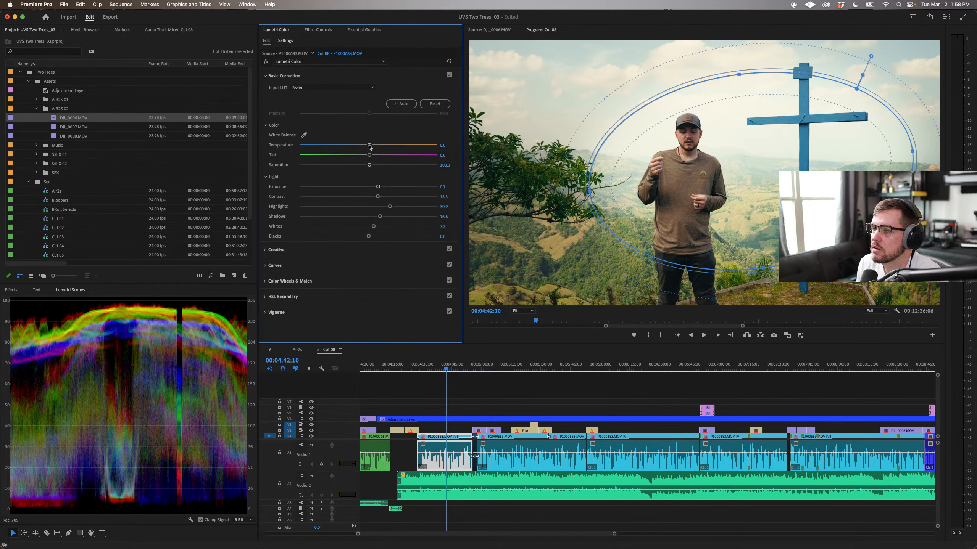
mouse_move(369, 145)
left_mouse_down()
mouse_move(347, 145)
mouse_move(397, 145)
mouse_move(375, 146)
left_mouse_up()
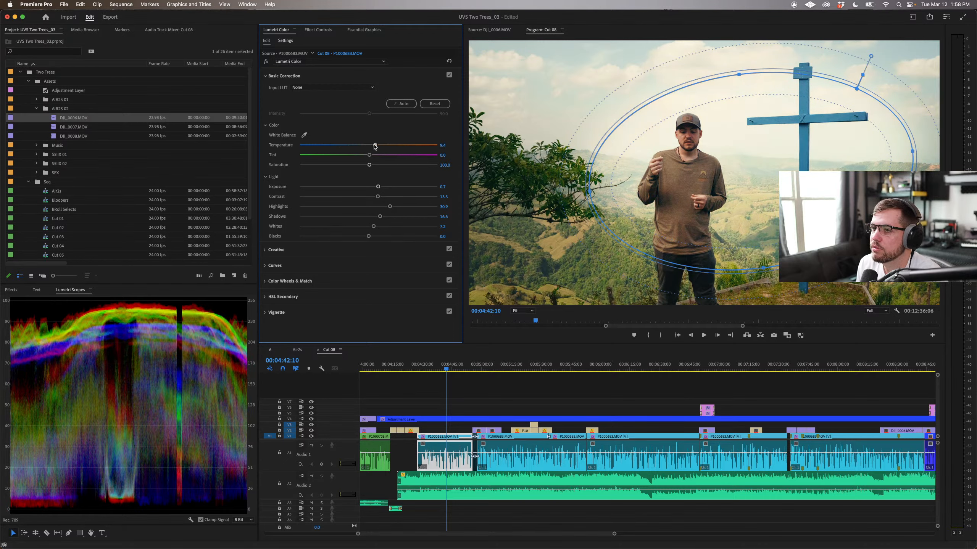
double_click(375, 145)
left_click_drag(381, 217, 382, 218)
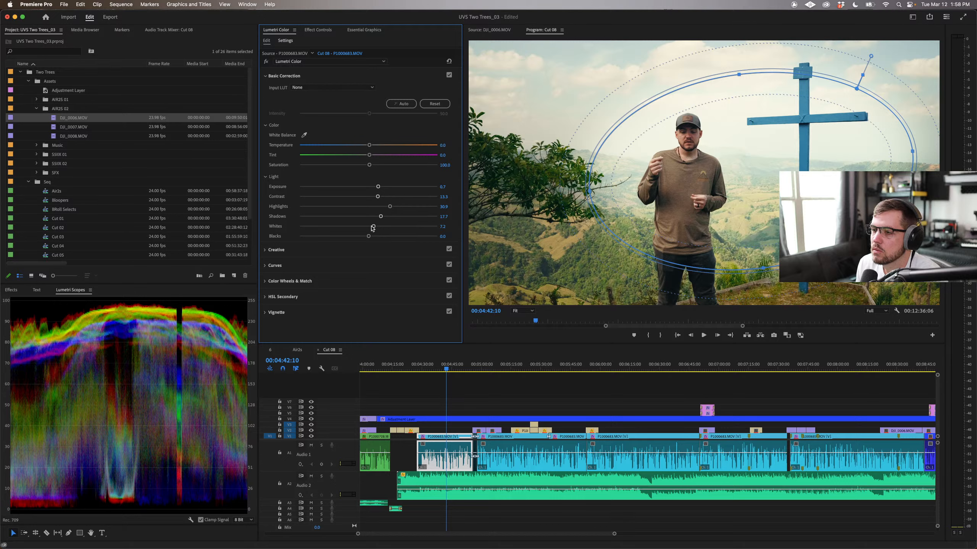
left_click_drag(374, 227, 375, 227)
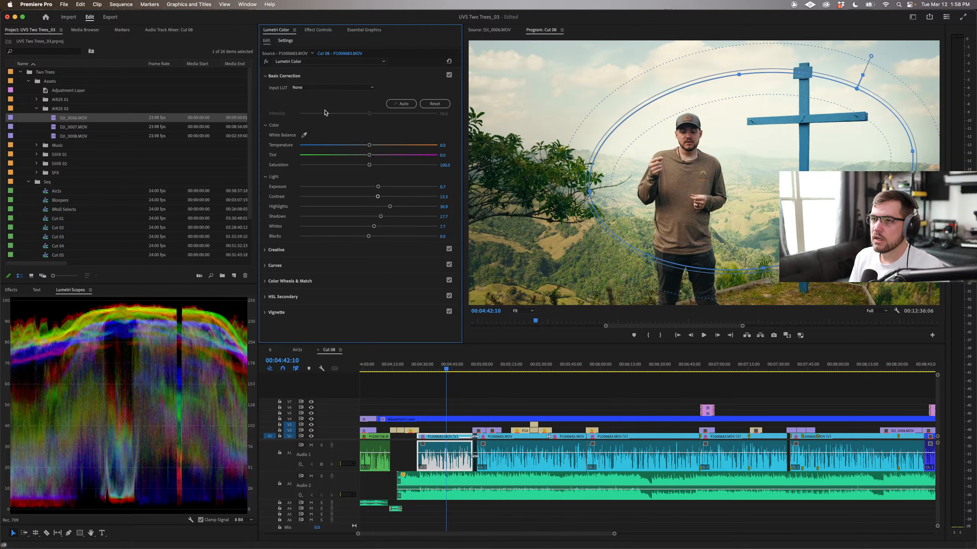
Step: Compare the graded clip with the cross shot at 00:05:12:22, then return to 00:04:42:10
left_click(318, 30)
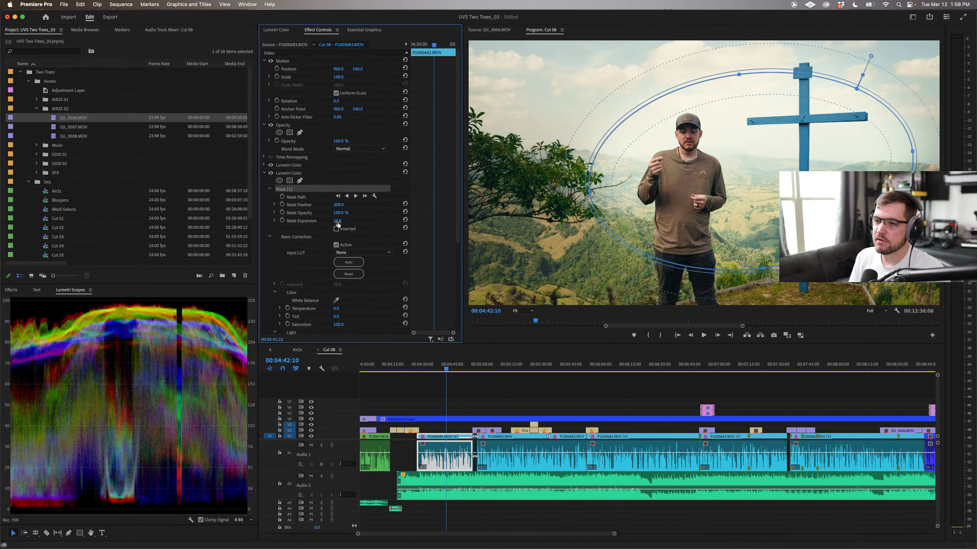
left_click(507, 368)
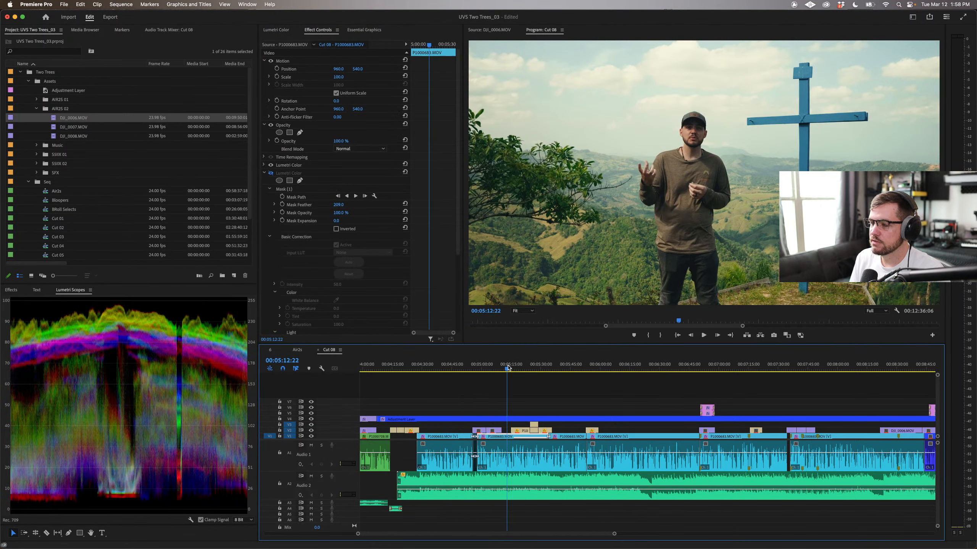
left_click_drag(508, 369, 447, 369)
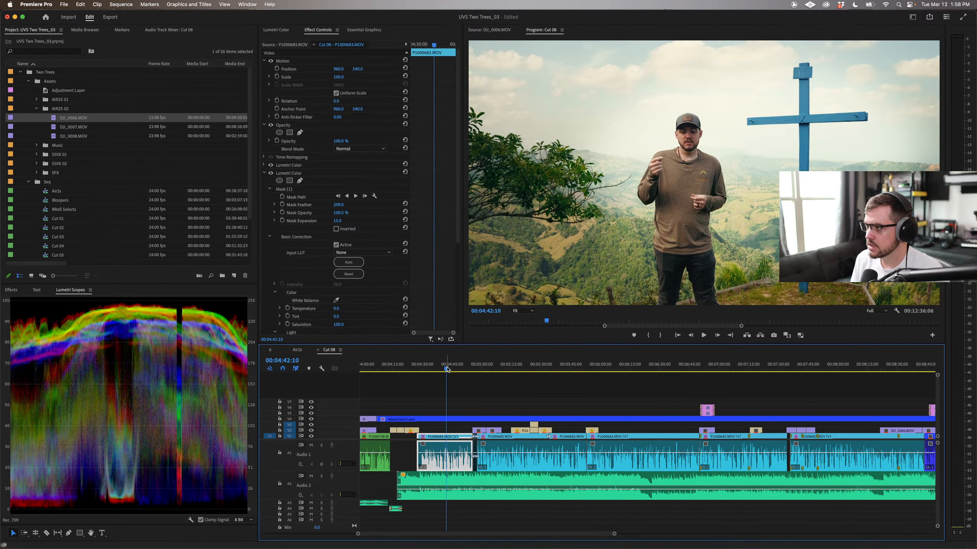
Step: Play the graded cross clip briefly from 00:04:42:10 with the program monitor maximized, then restore the workspace
key("grave")
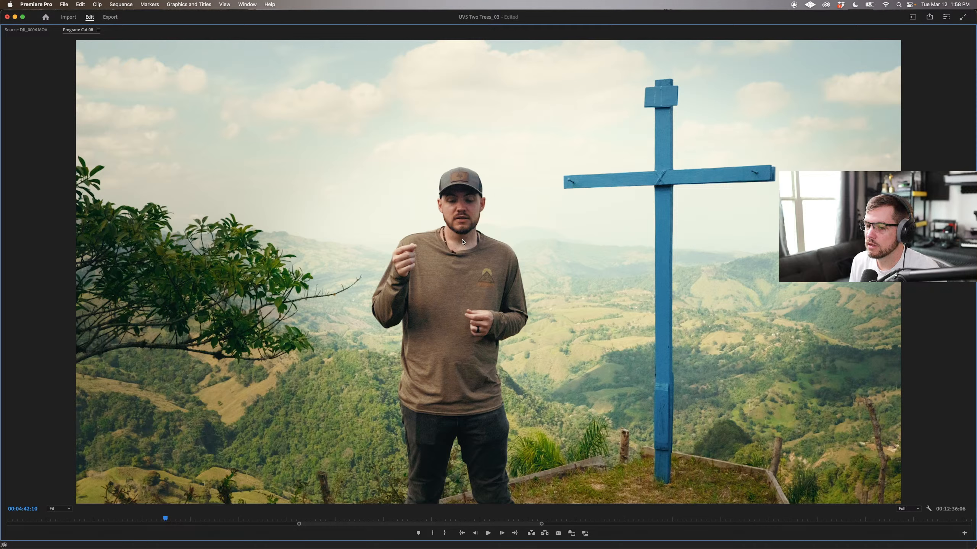
key("space")
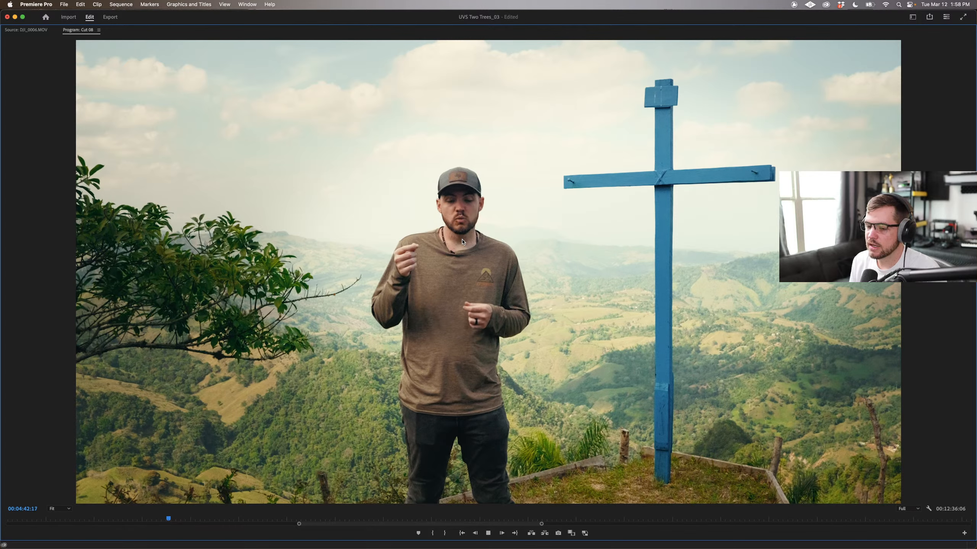
key("space")
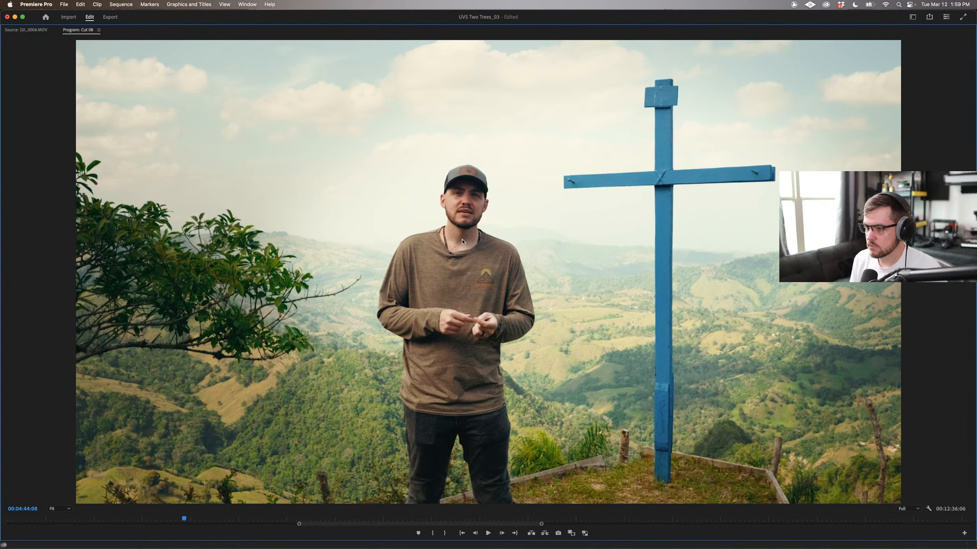
key("grave")
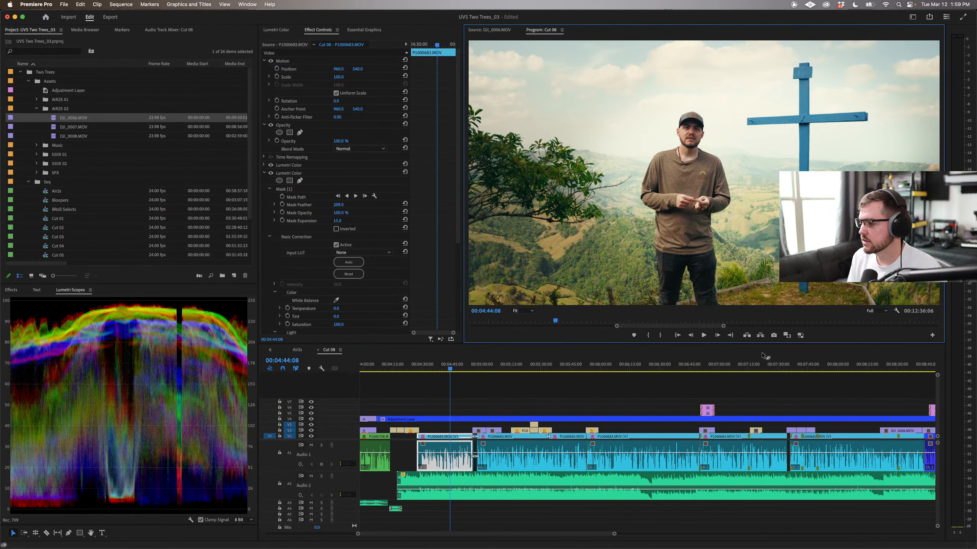
Step: In comparison view, examine the cross clip against the forest reference frames at 00:00:35:03 and 00:04:12:02, maximizing the monitor for each
left_click(789, 336)
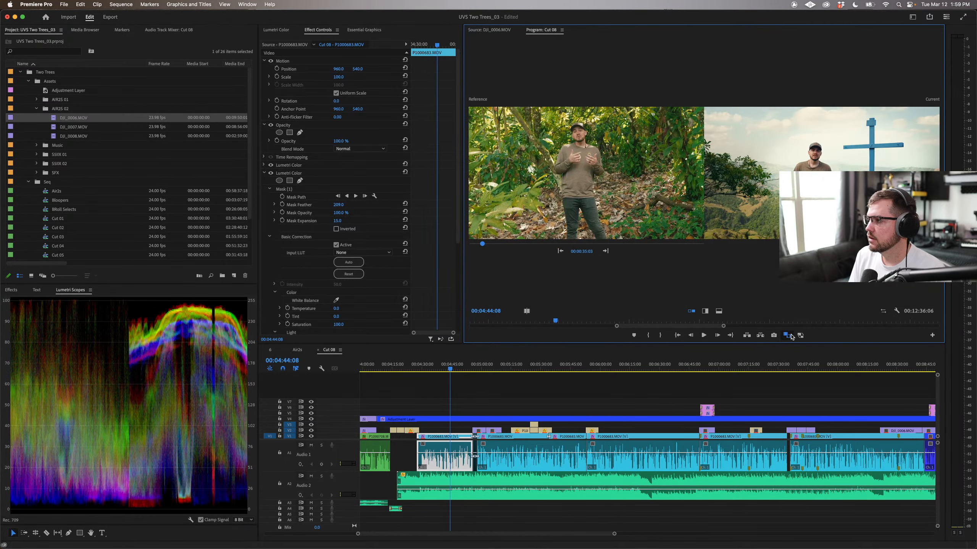
key("grave")
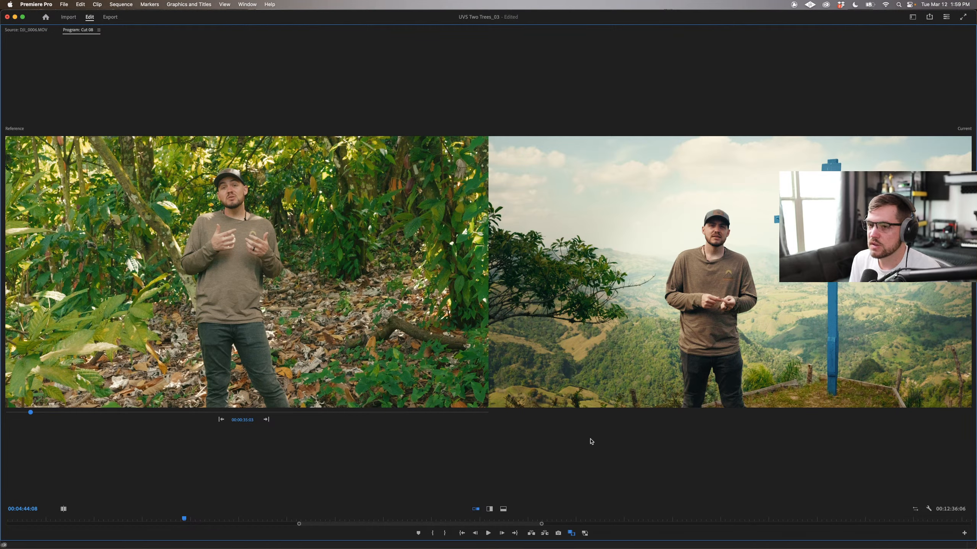
key("grave")
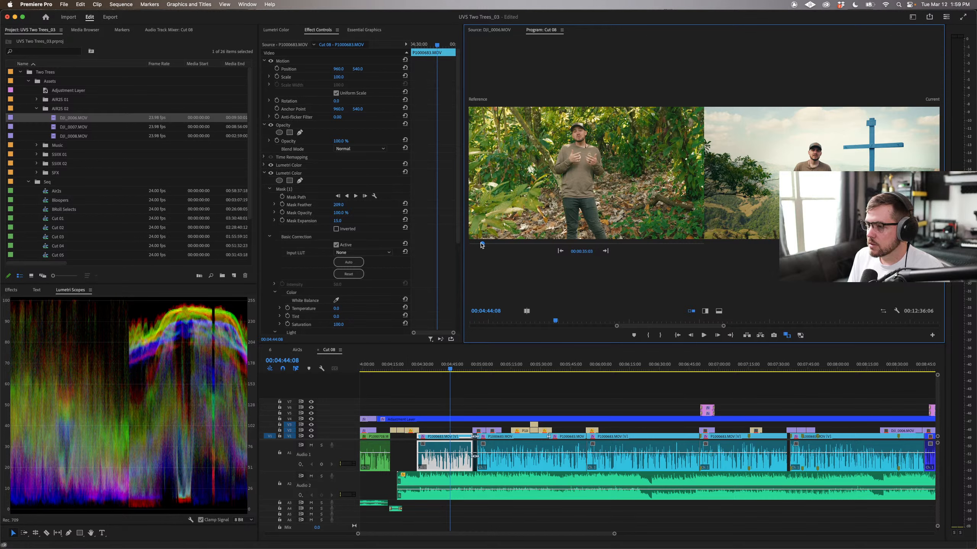
left_click_drag(482, 245, 548, 248)
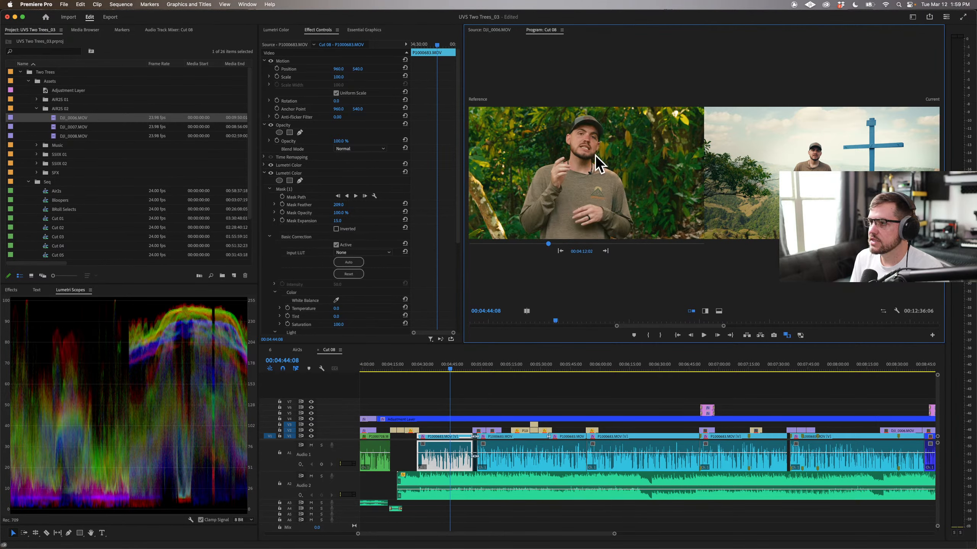
key("grave")
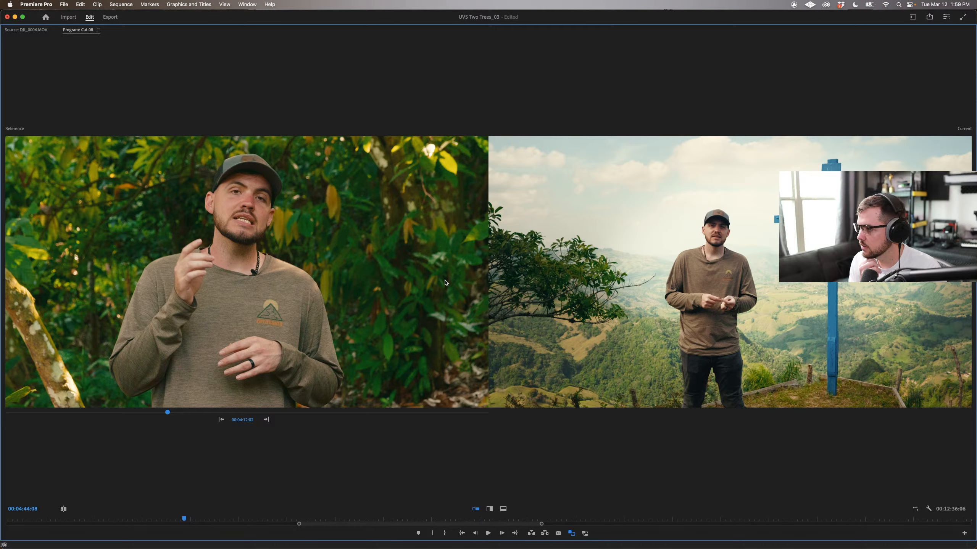
key("grave")
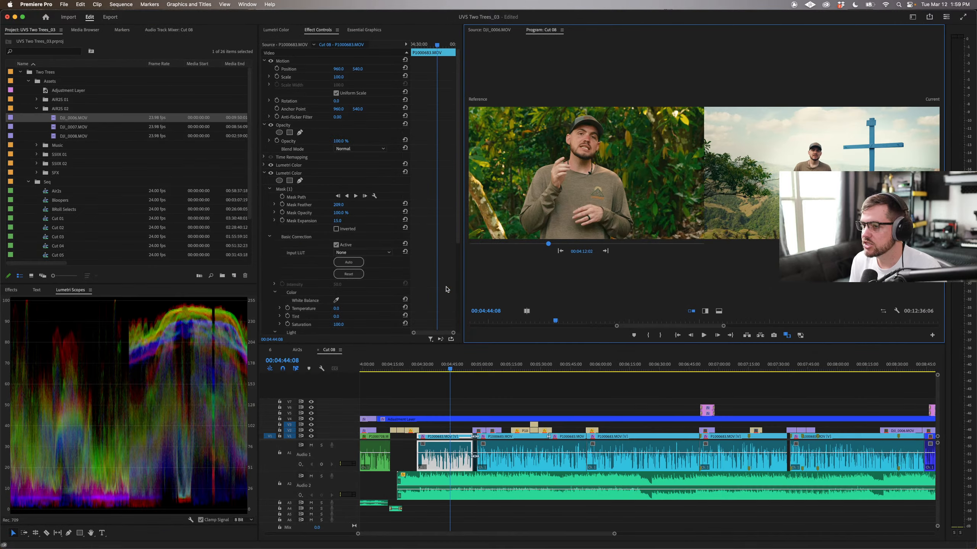
Step: Leave comparison view and go to the backlit leaves clip at 00:04:15:01
left_click(472, 390)
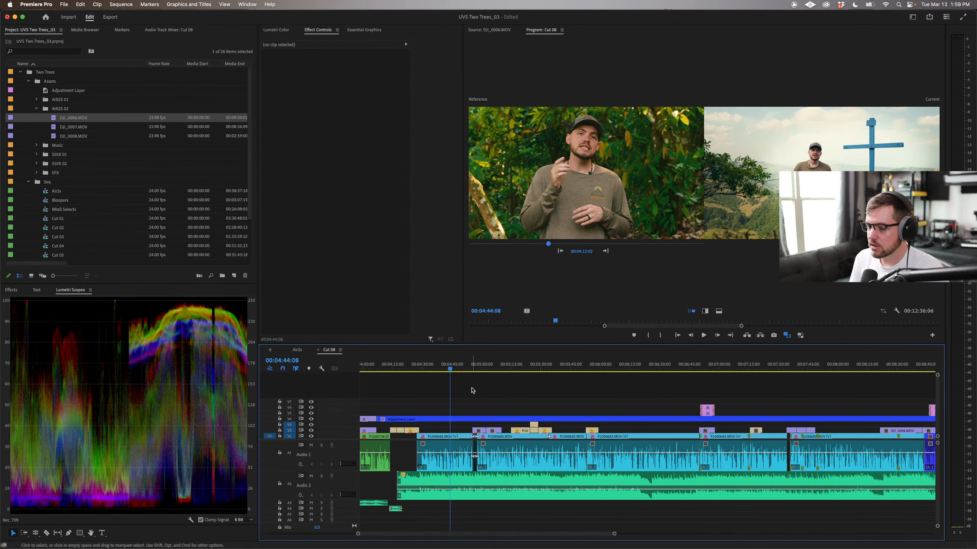
scroll(473, 388, "up", 5)
left_click_drag(585, 370, 580, 369)
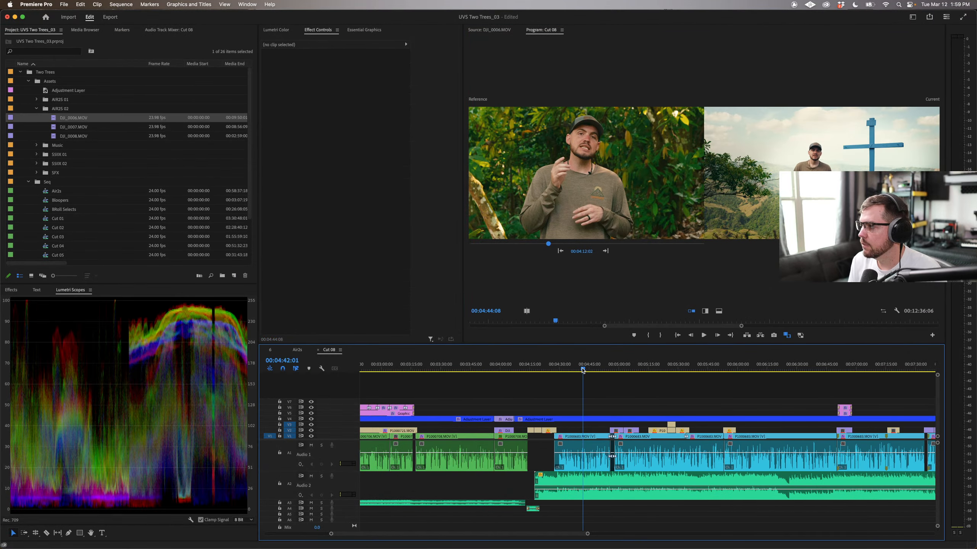
left_click(787, 335)
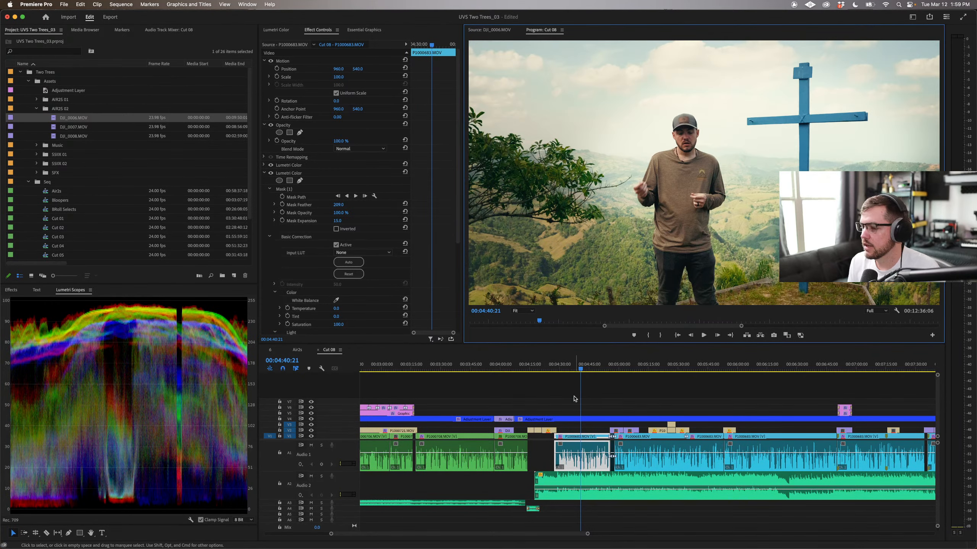
left_click(538, 368)
mouse_move(517, 367)
left_mouse_down()
mouse_move(563, 368)
mouse_move(530, 368)
left_mouse_up()
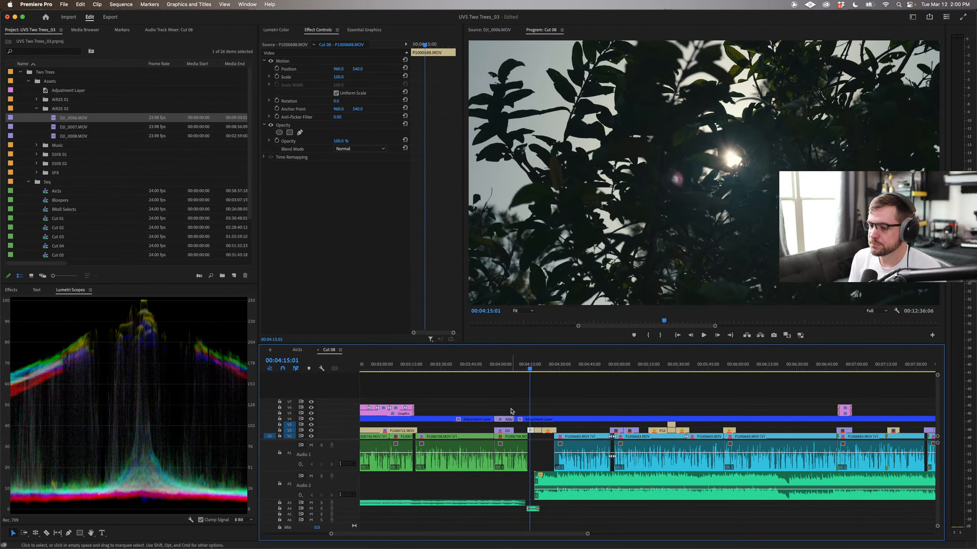
Step: Copy the Lumetri Color effect from the foliage clip at 00:02:13:08 onto the backlit leaves clip at 00:04:14:02
scroll(481, 373, "up", 5)
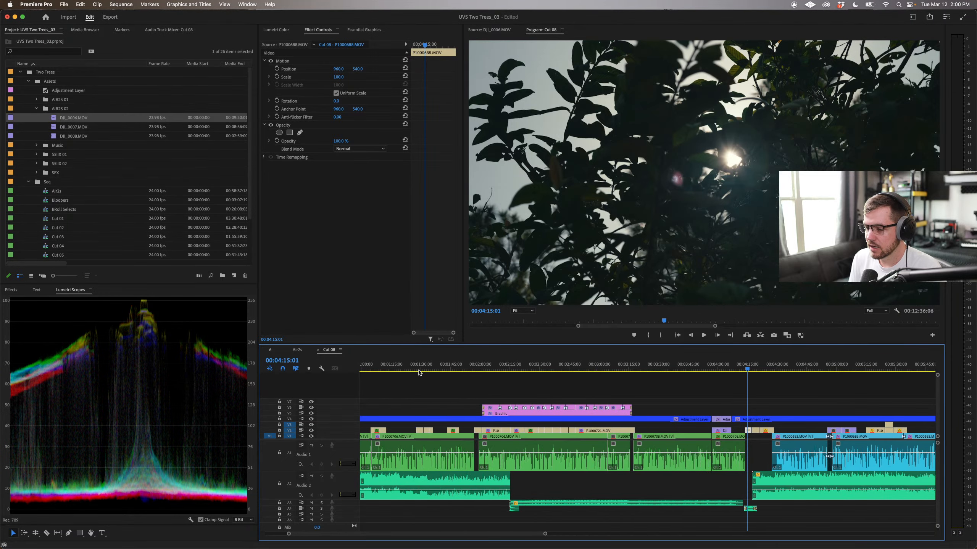
left_click(506, 369)
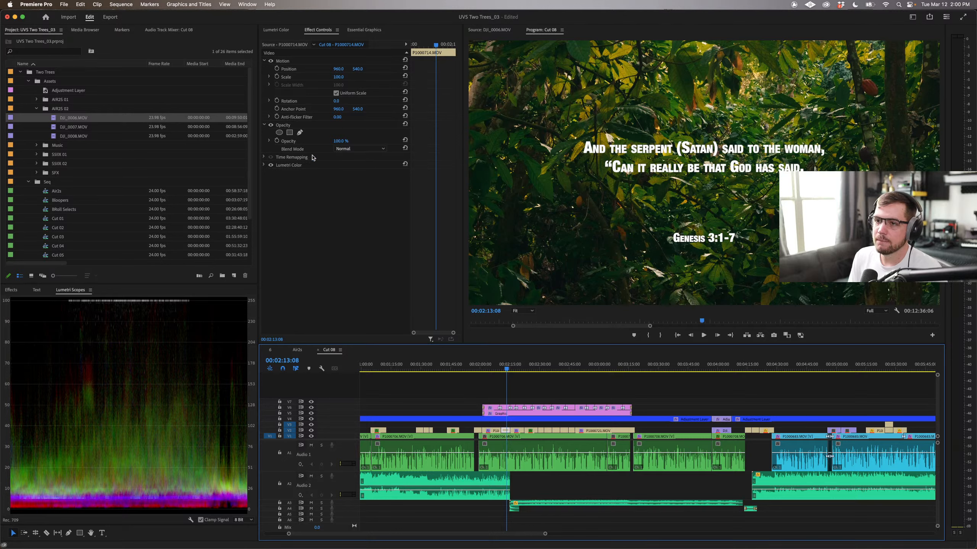
left_click(297, 165)
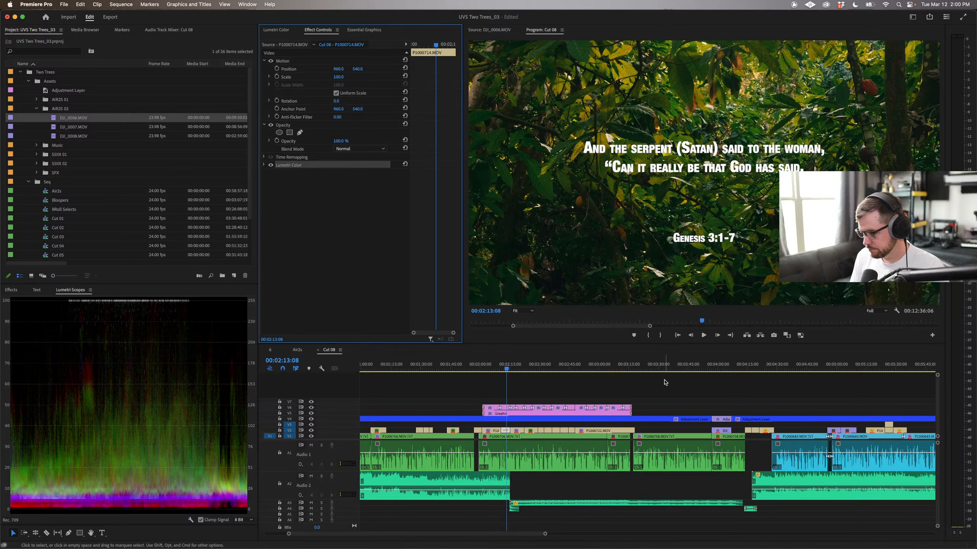
left_click(745, 369)
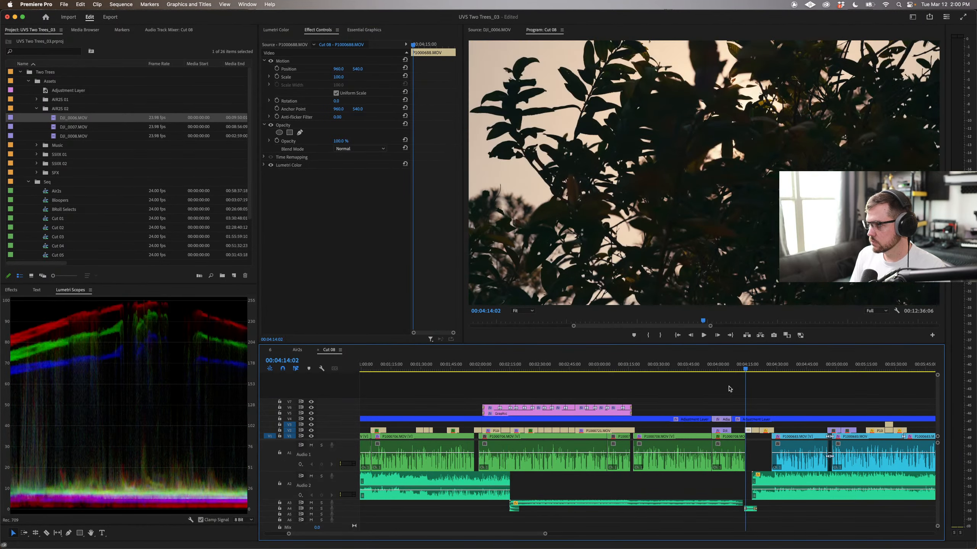
Step: Set the backlit leaves clip's temperature to 23.8 and tint to 14.4
scroll(730, 388, "right", 5)
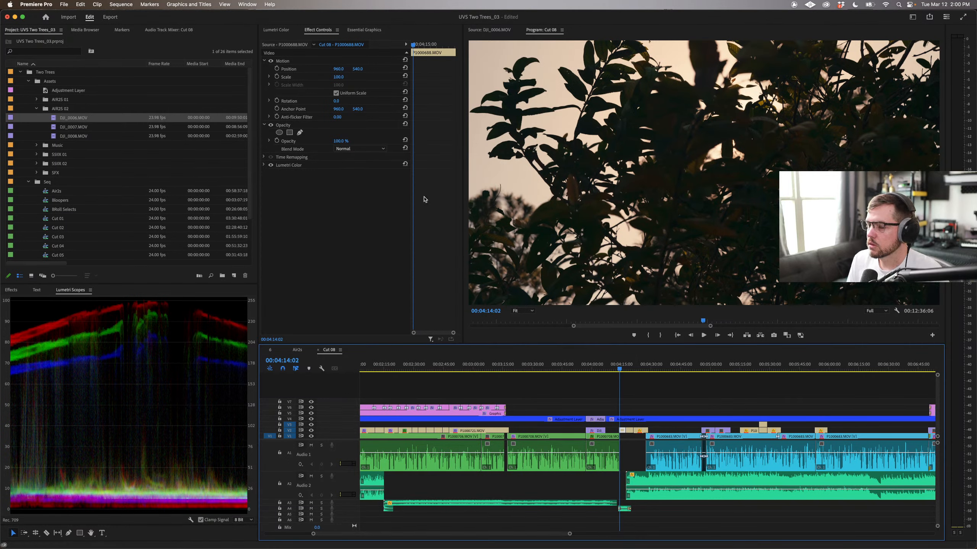
left_click(283, 31)
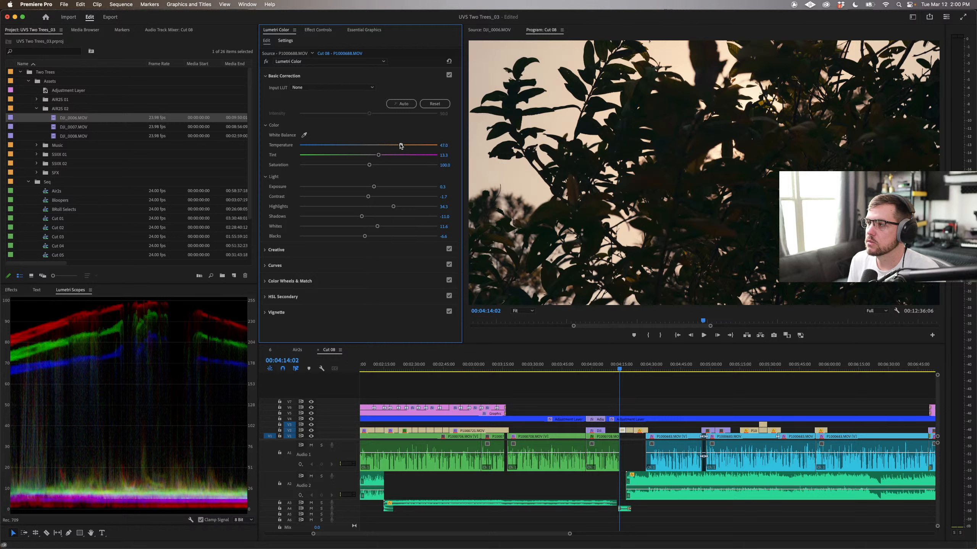
left_click_drag(406, 145, 385, 146)
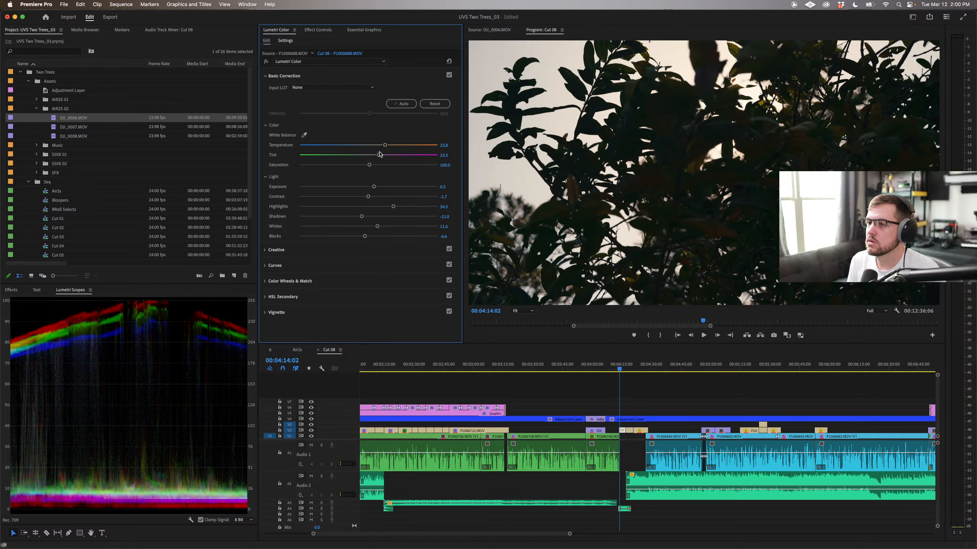
left_click_drag(378, 155, 379, 155)
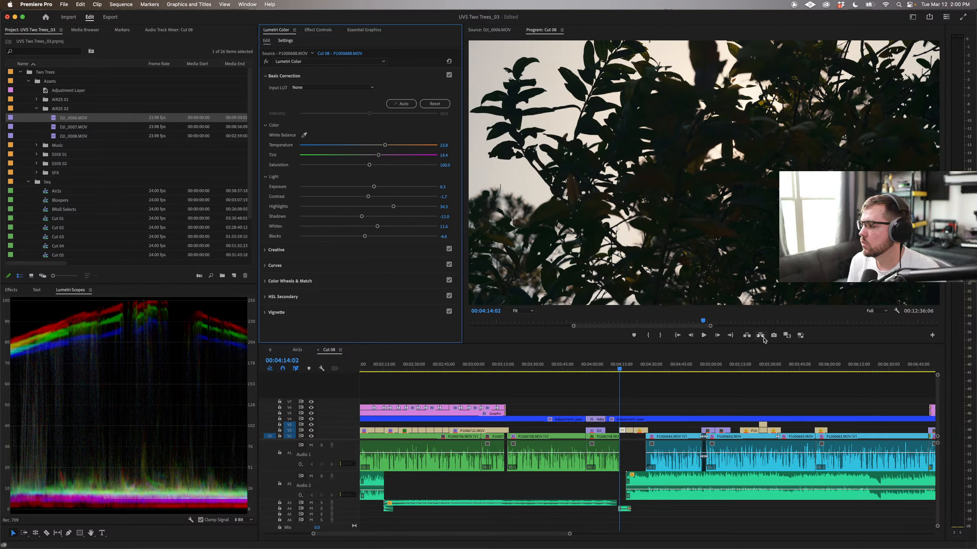
Step: Using the reference comparison, set the backlit leaves clip's exposure to 1.2, contrast to -34.8 and shadows to -56.9
left_click(787, 335)
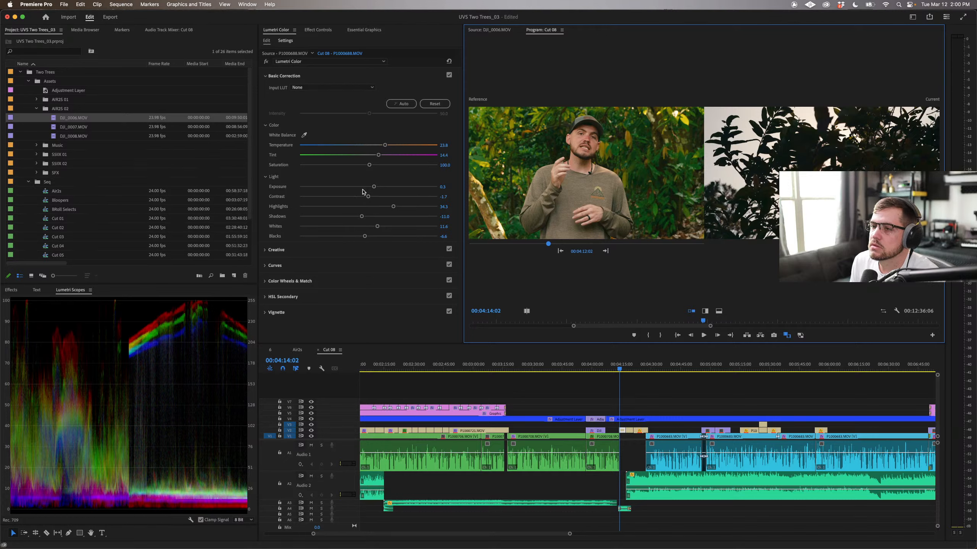
left_click_drag(373, 187, 385, 188)
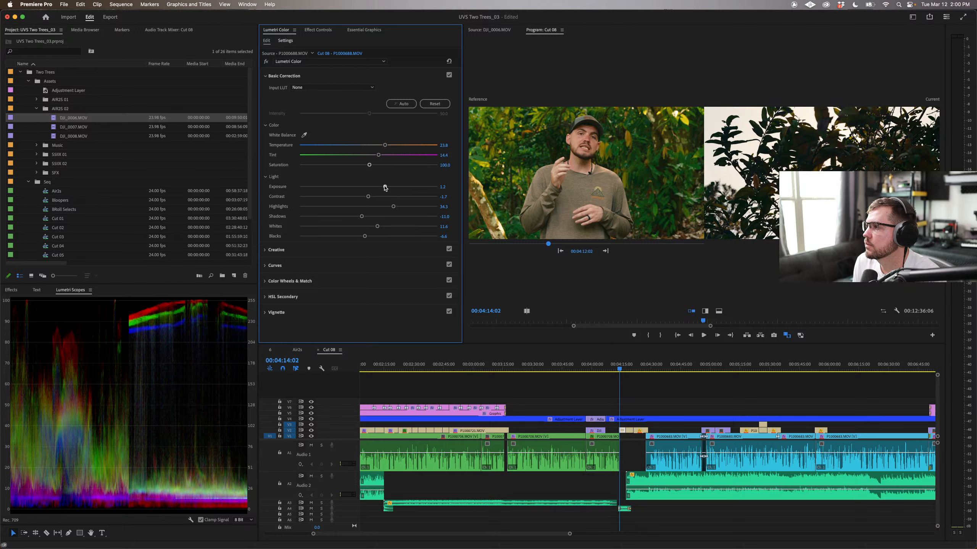
left_click(619, 370)
left_click_drag(620, 370, 622, 370)
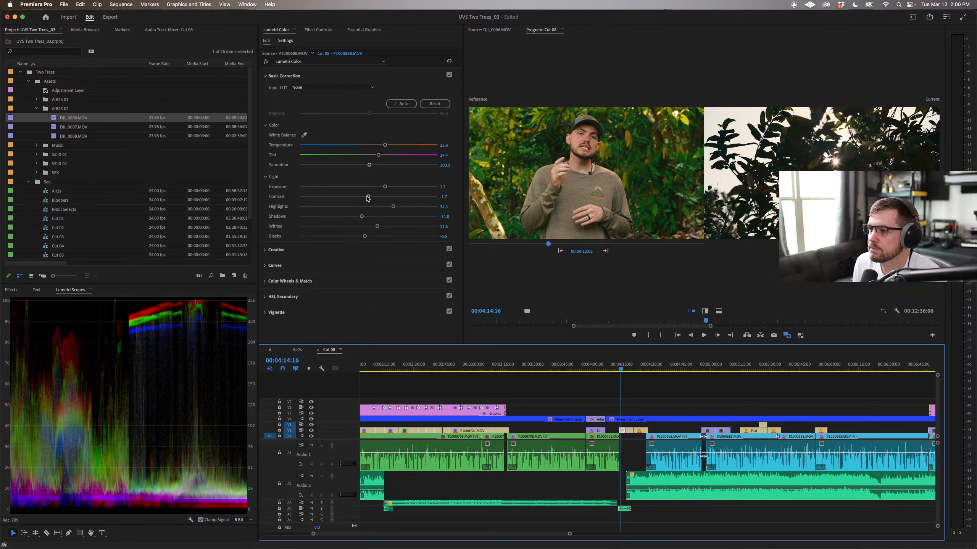
left_click_drag(369, 197, 344, 196)
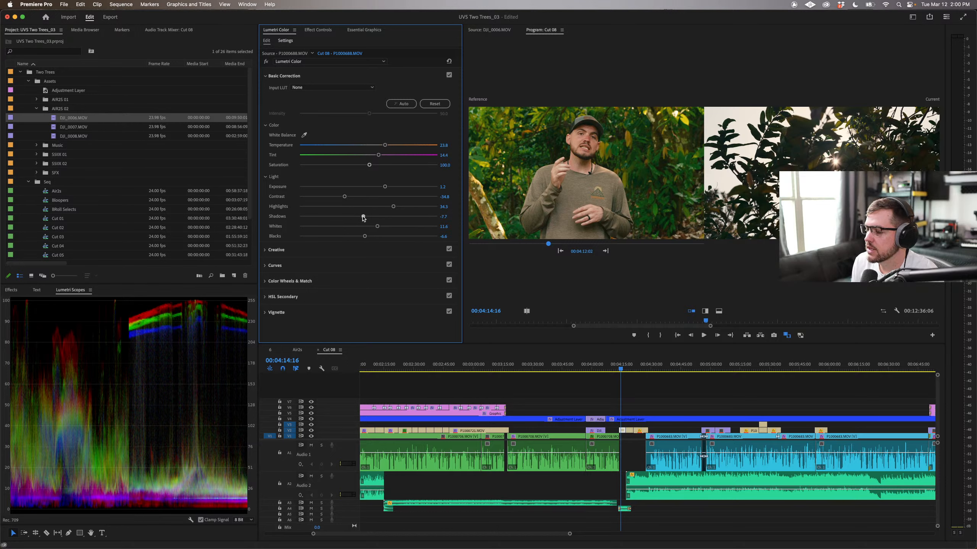
left_click_drag(363, 218, 329, 217)
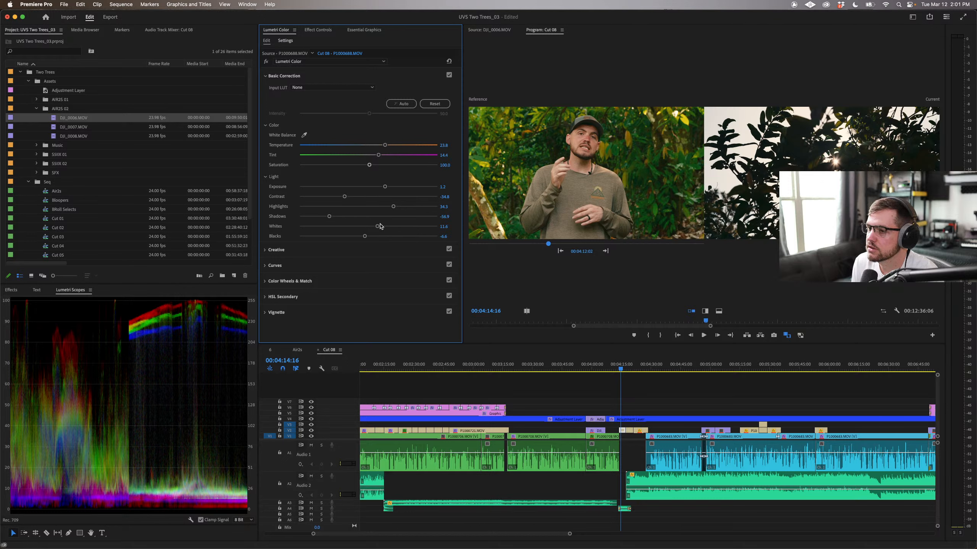
Step: Set the backlit leaves clip's whites to 7.2, blacks to -3.9, temperature to 27.6 and tint to 10.5
mouse_move(377, 227)
left_mouse_down()
mouse_move(363, 238)
mouse_move(373, 228)
left_mouse_up()
left_click_drag(385, 145, 376, 156)
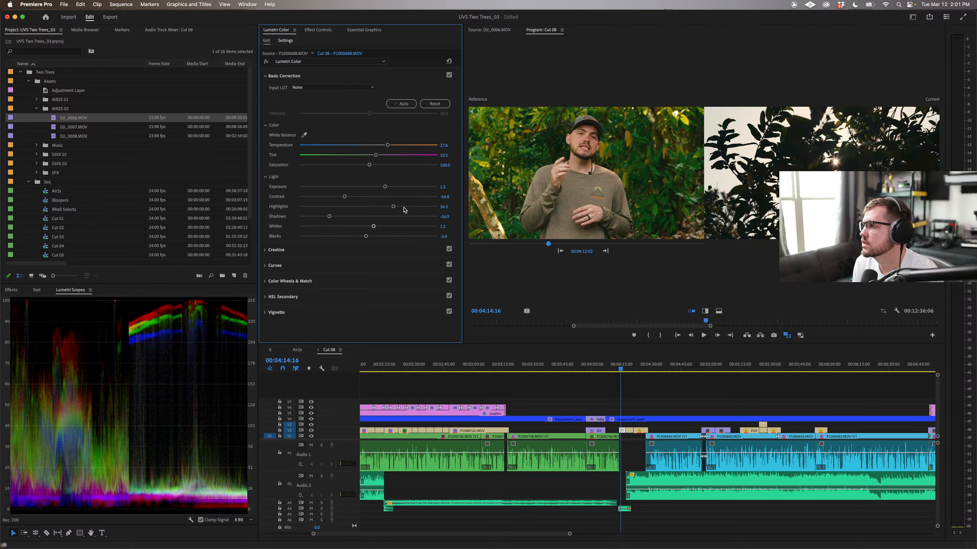
left_click_drag(376, 156, 432, 158)
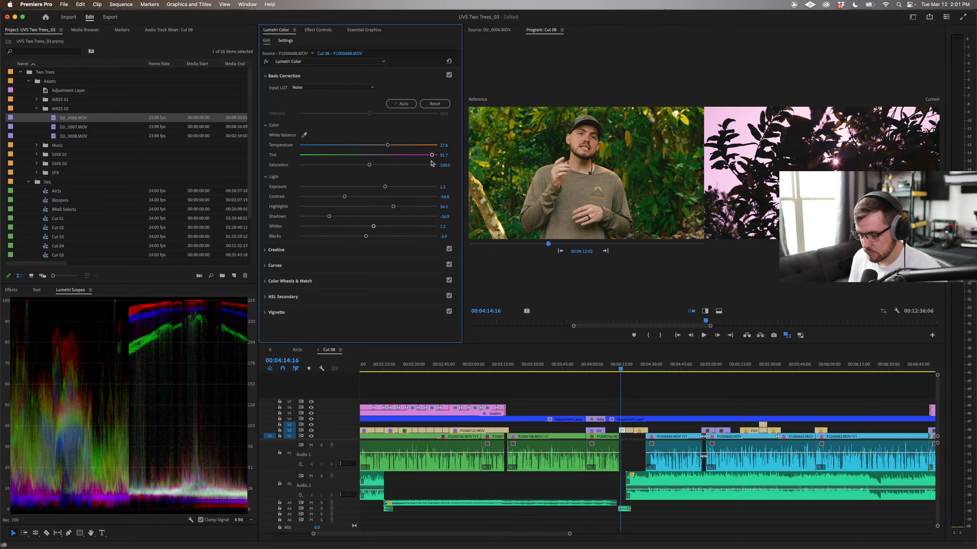
key("super+z")
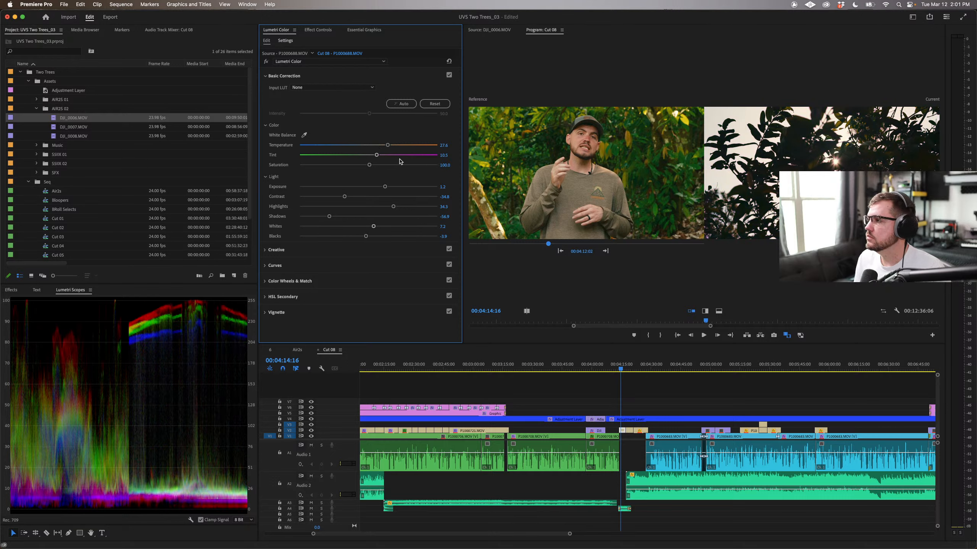
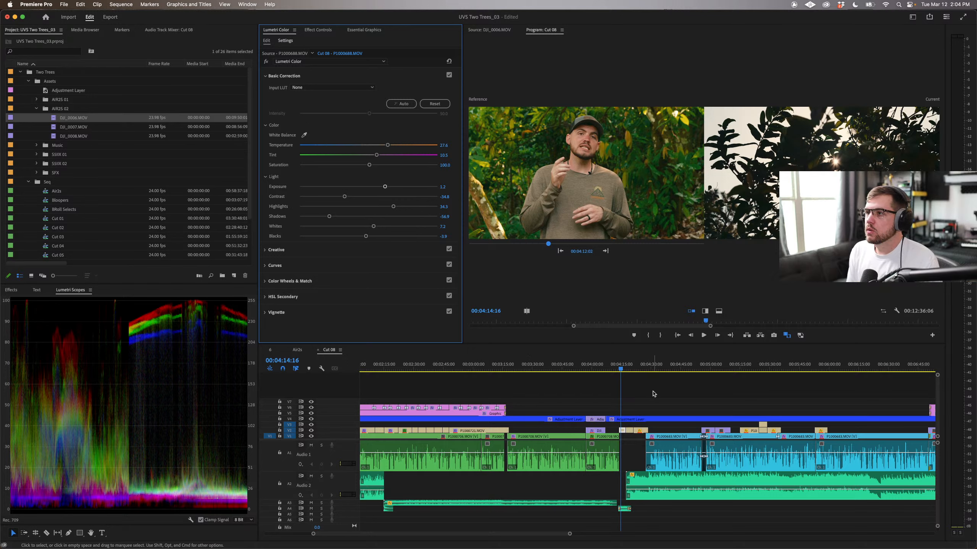
Step: Examine the transition from the interview at 00:04:13:07 to the backlit leaves at 00:04:14:11 in the maximized program monitor, outside comparison view
left_click(637, 384)
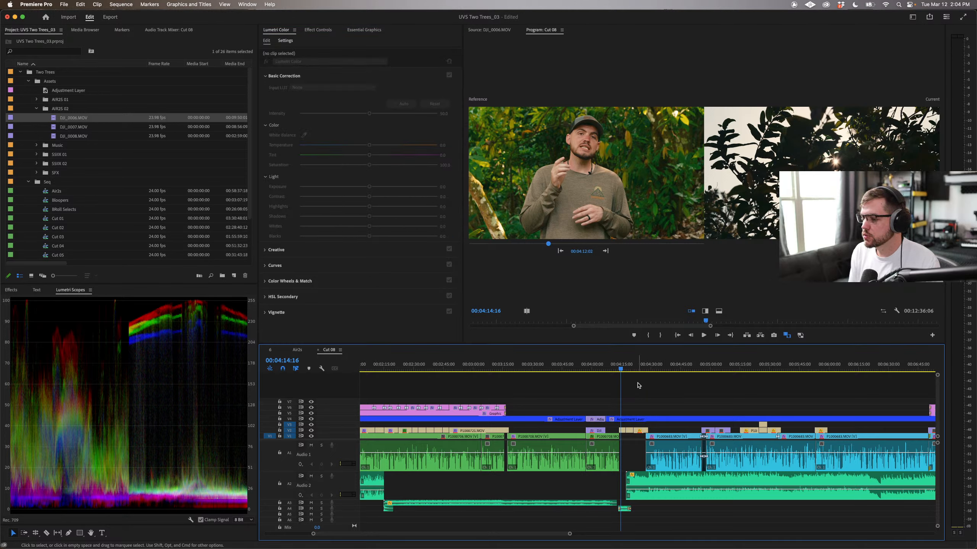
left_click_drag(621, 369, 622, 369)
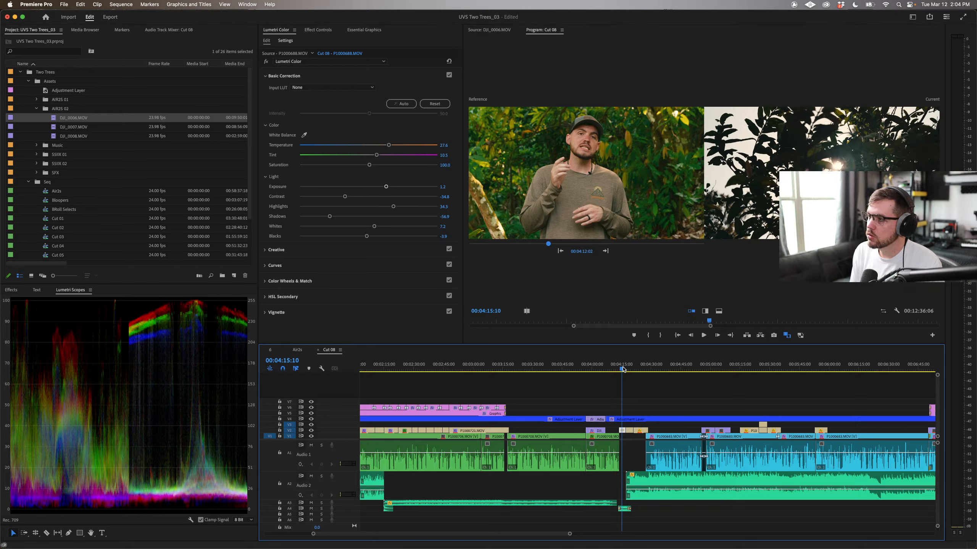
left_click_drag(622, 370, 618, 370)
left_click(787, 336)
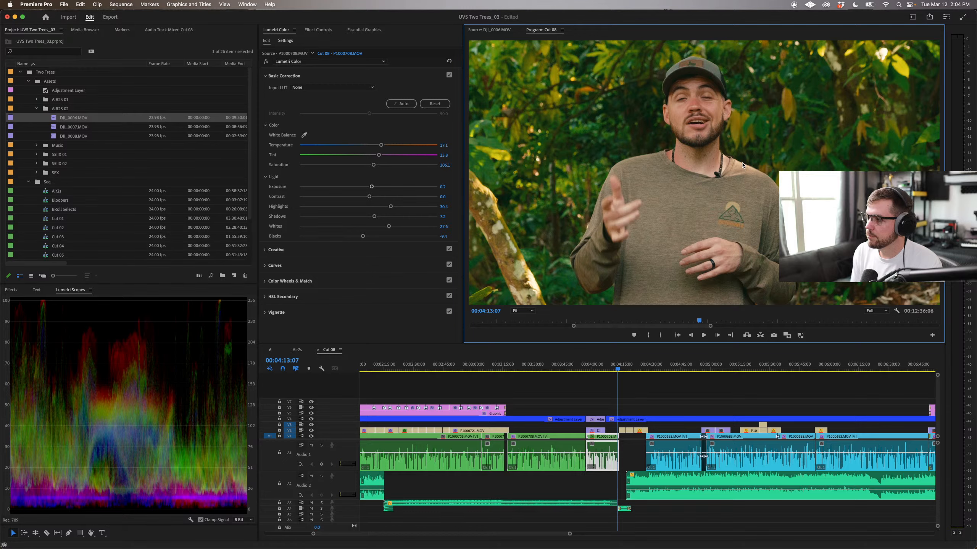
key("grave")
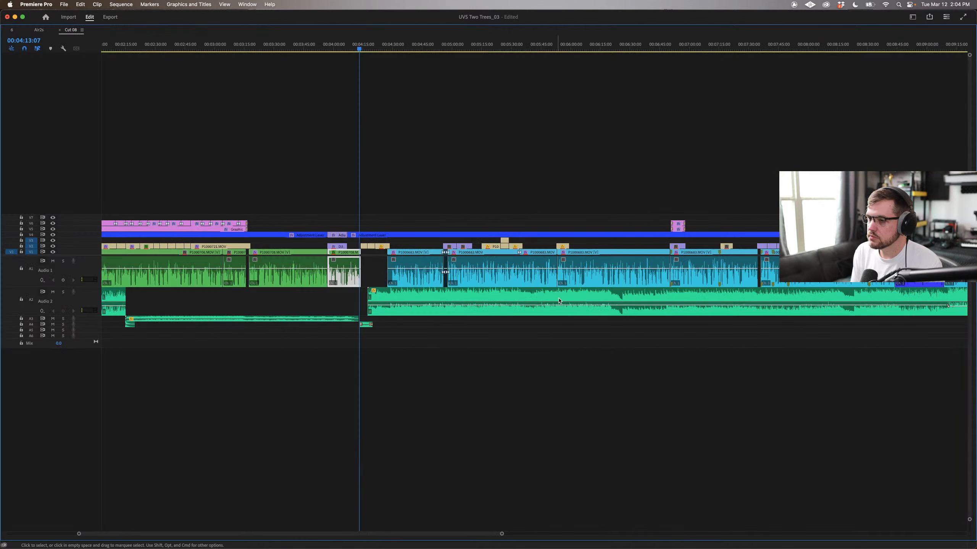
key("grave")
key("grave")
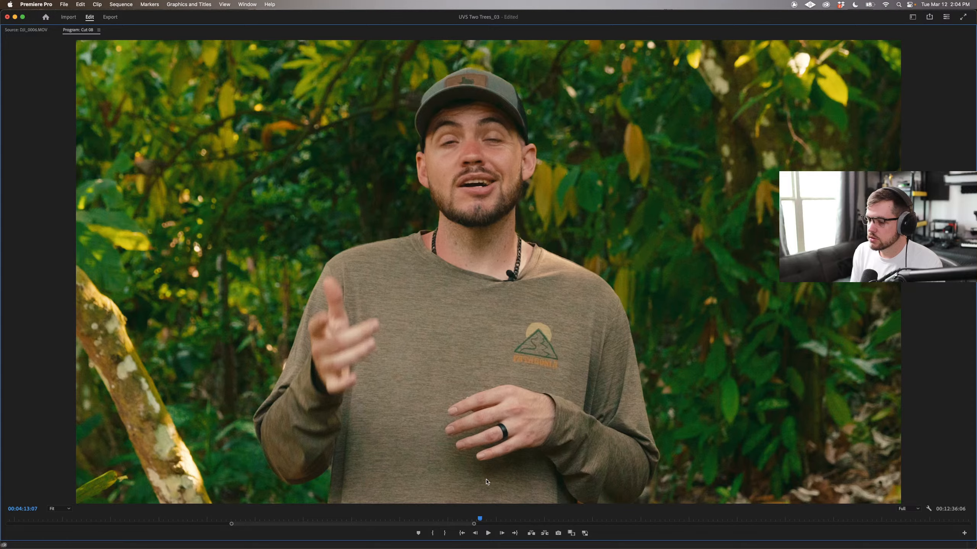
left_click_drag(482, 522, 493, 521)
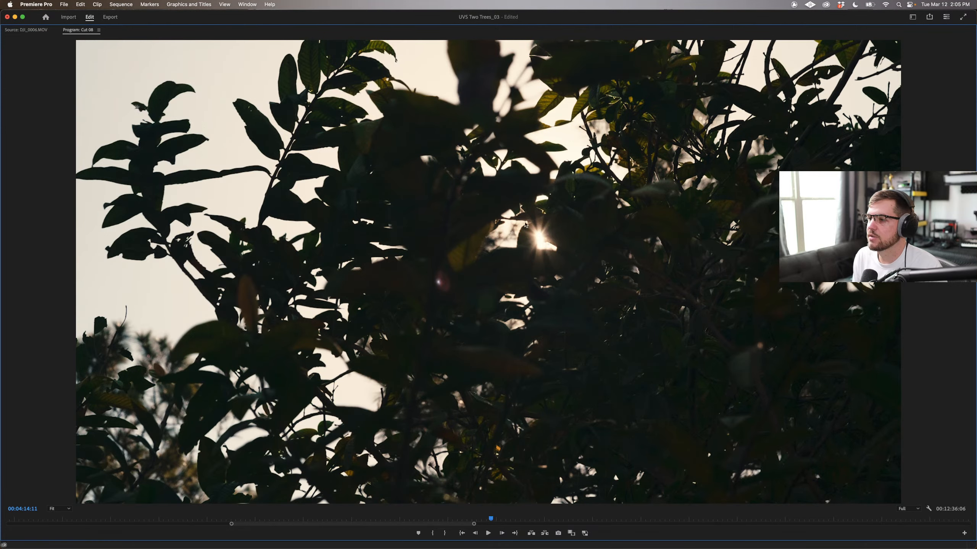
key("grave")
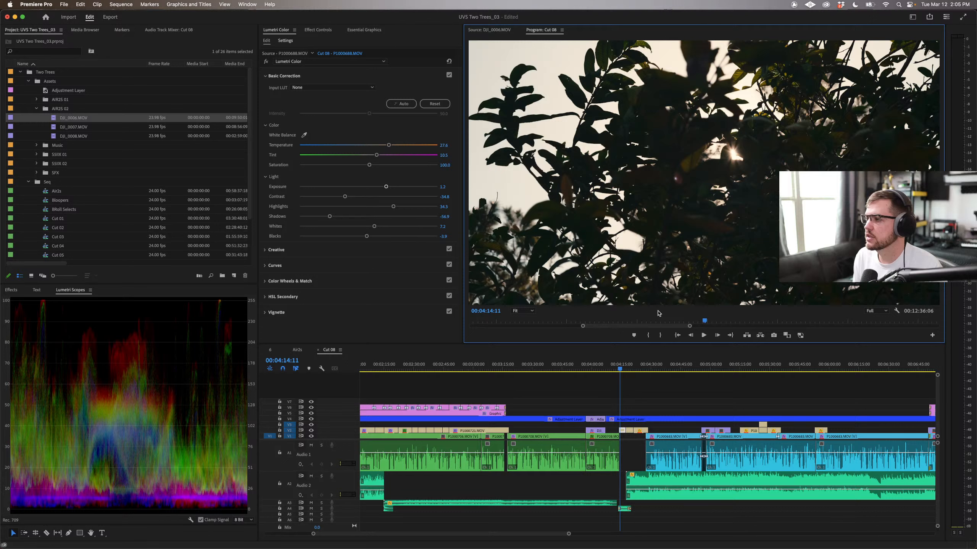
left_click(787, 336)
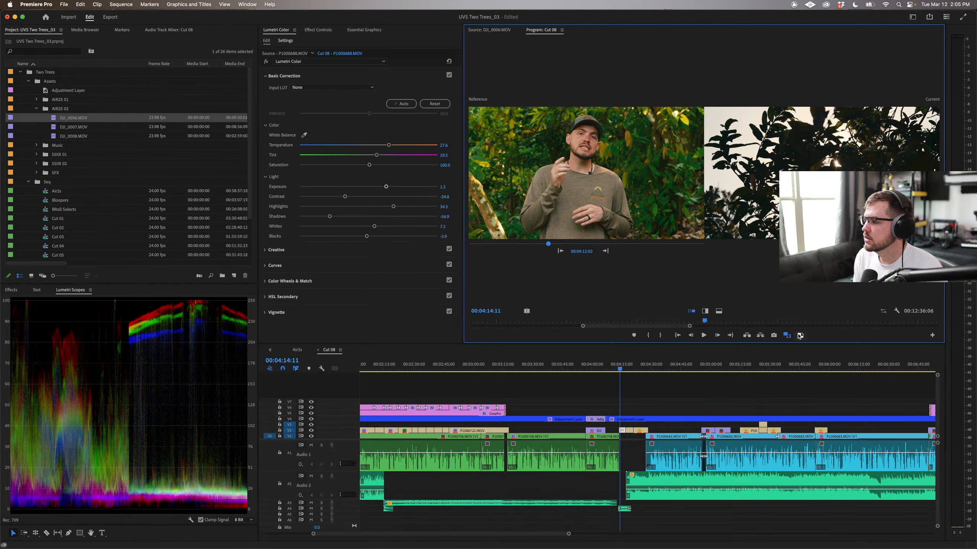
left_click(786, 336)
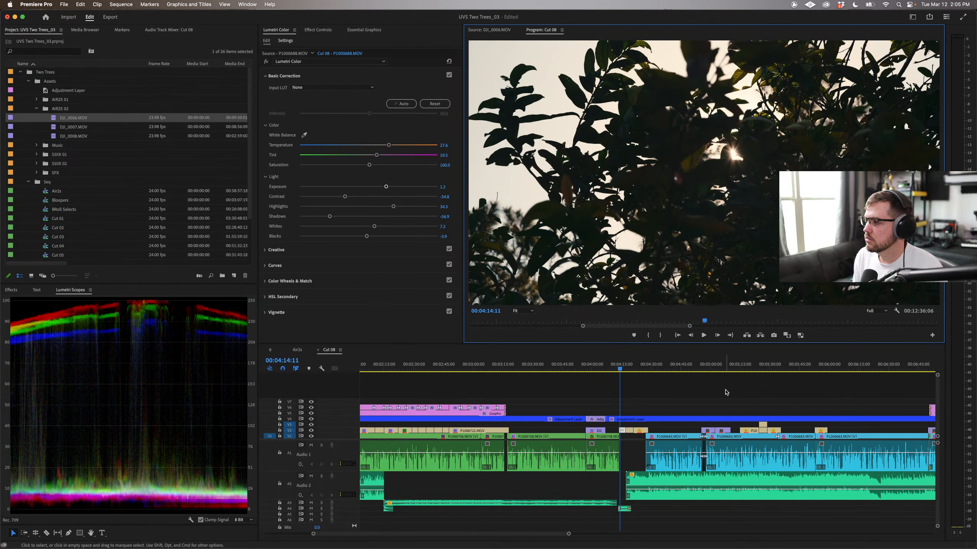
Step: Compare the backlit leaves clip at 00:04:15:10 with and without its Basic Correction, leaving the correction enabled
left_click(622, 369)
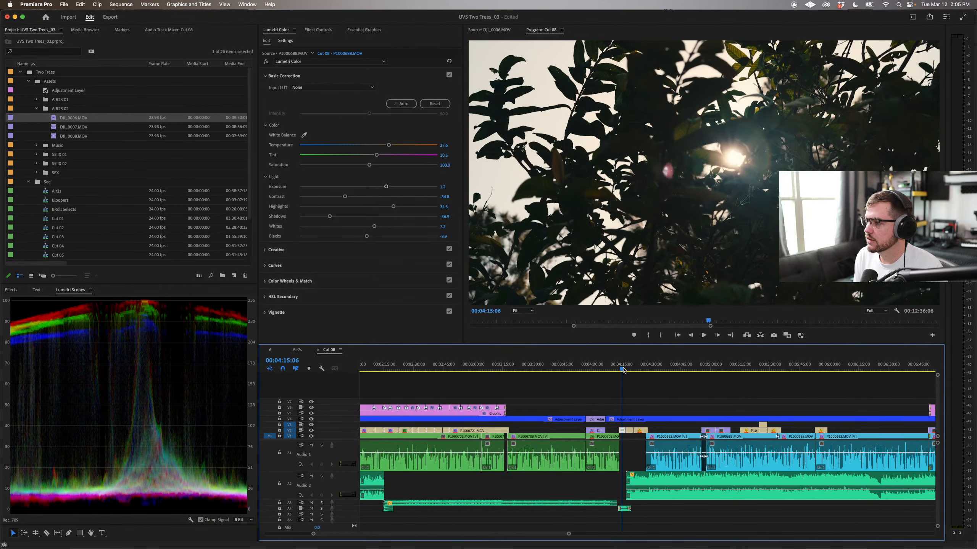
left_click_drag(623, 370, 624, 370)
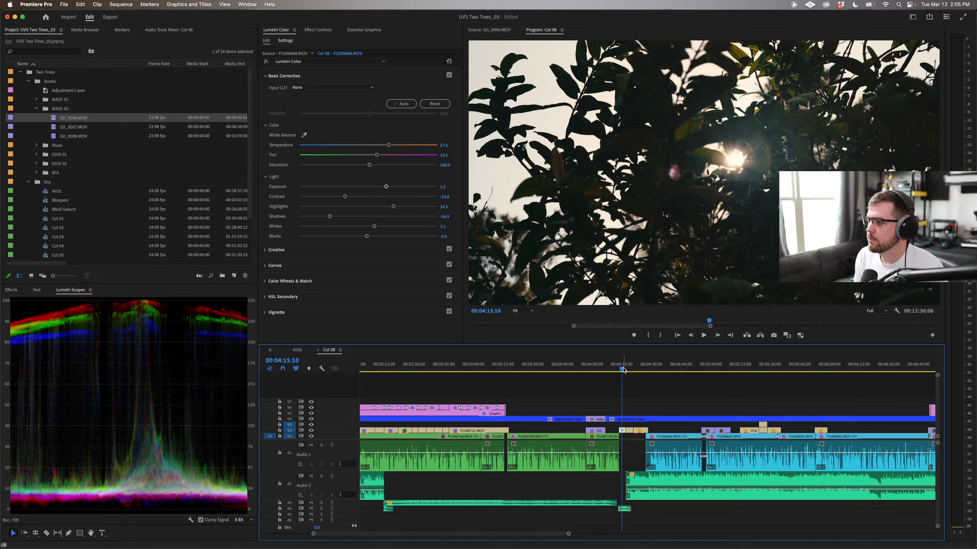
left_click(449, 75)
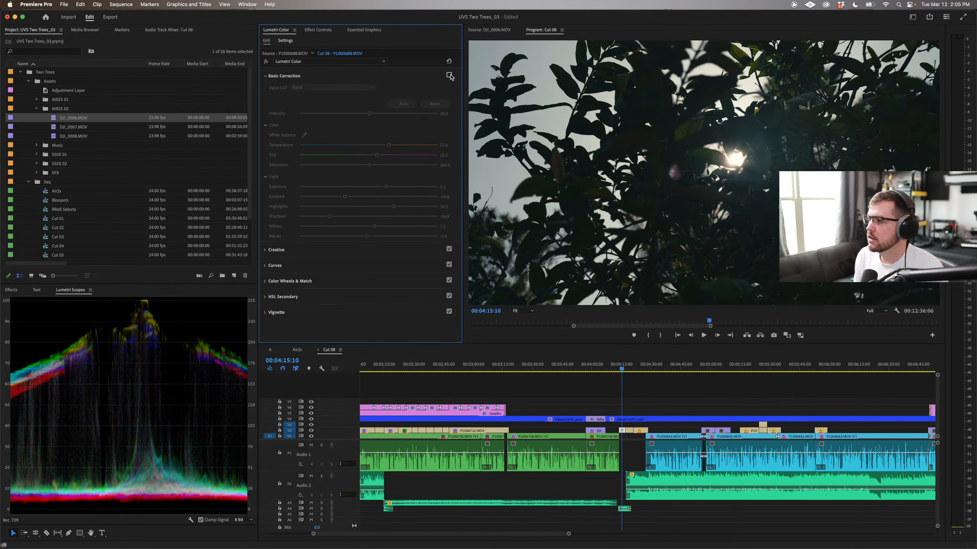
left_click(450, 75)
left_click(449, 76)
left_click(449, 75)
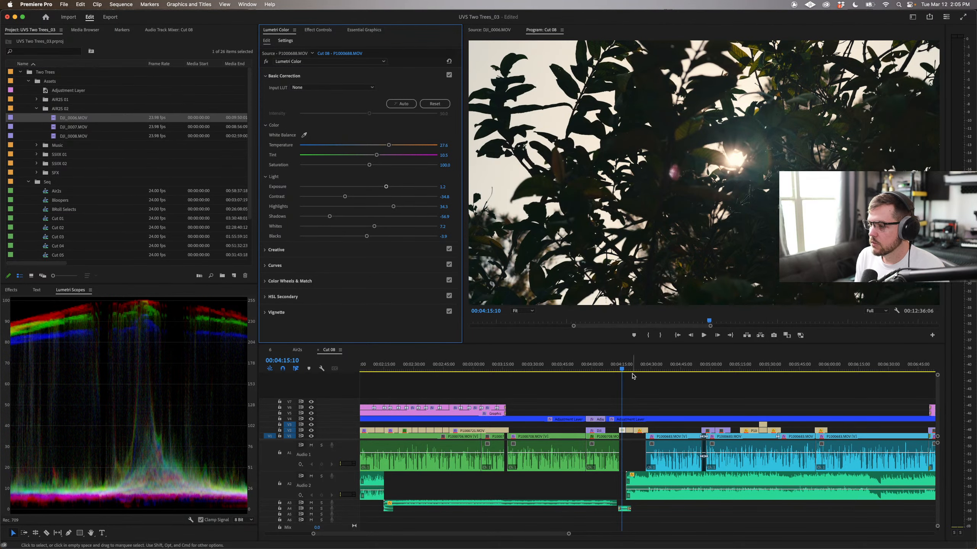
Step: On the wooden beam and sky clip at 00:04:19:02, set temperature to 17.1, tint to 7.2 and exposure to -0.1
mouse_move(623, 370)
left_mouse_down()
mouse_move(654, 371)
mouse_move(630, 370)
left_mouse_up()
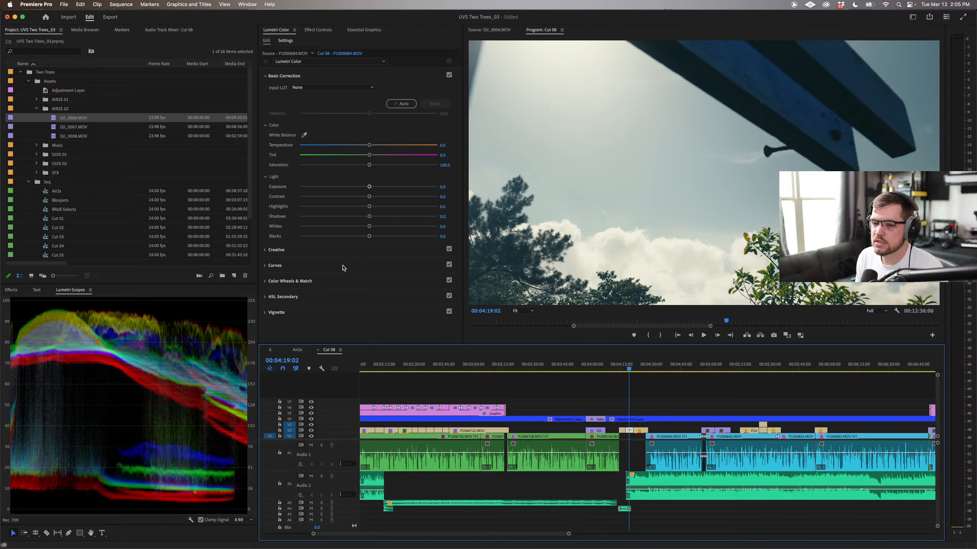
mouse_move(370, 145)
left_mouse_down()
mouse_move(381, 146)
mouse_move(374, 156)
left_mouse_up()
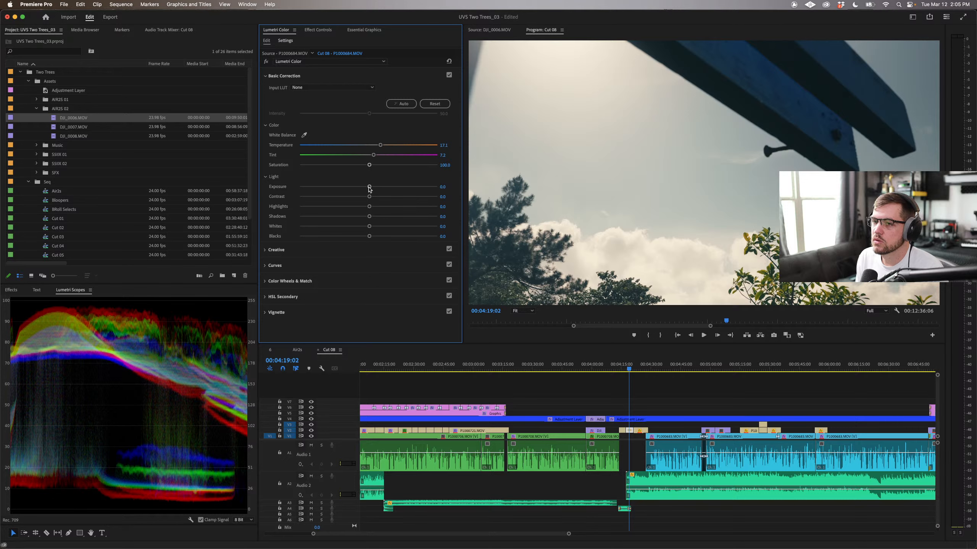
left_click_drag(369, 188, 368, 188)
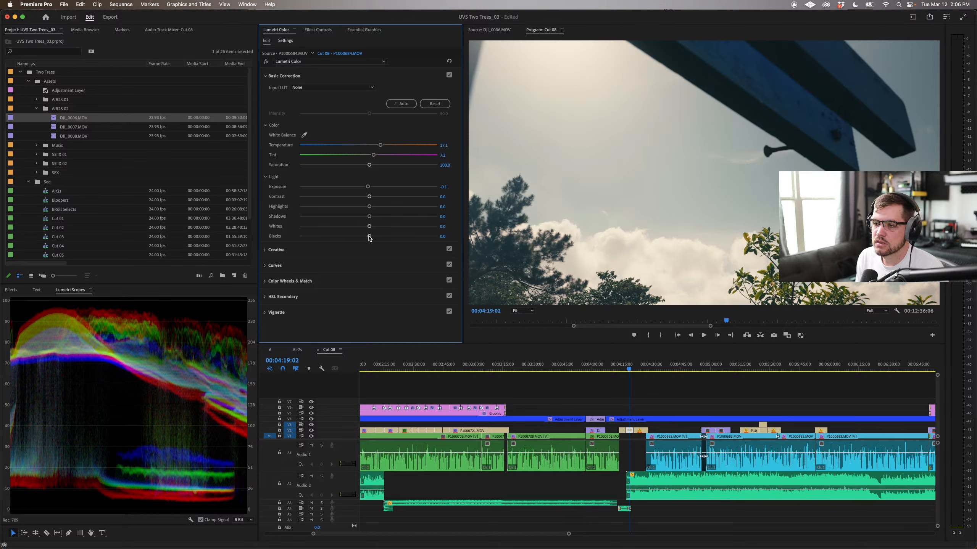
Step: Using the enlarged scopes as a guide, set the beam and sky clip's blacks to -7.7, whites to -4.4 and shadows to -19.9
mouse_move(367, 237)
left_mouse_down()
mouse_move(330, 234)
mouse_move(361, 235)
left_mouse_up()
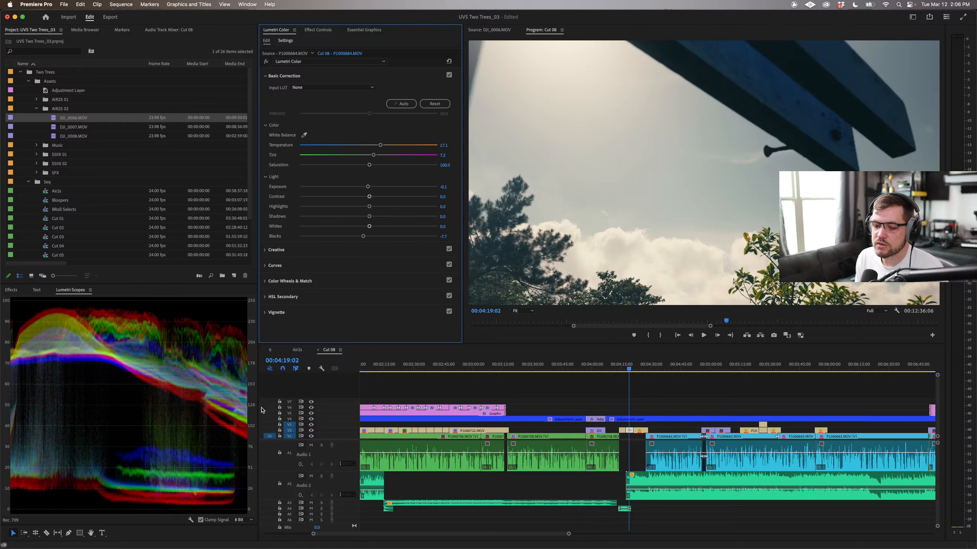
key("grave")
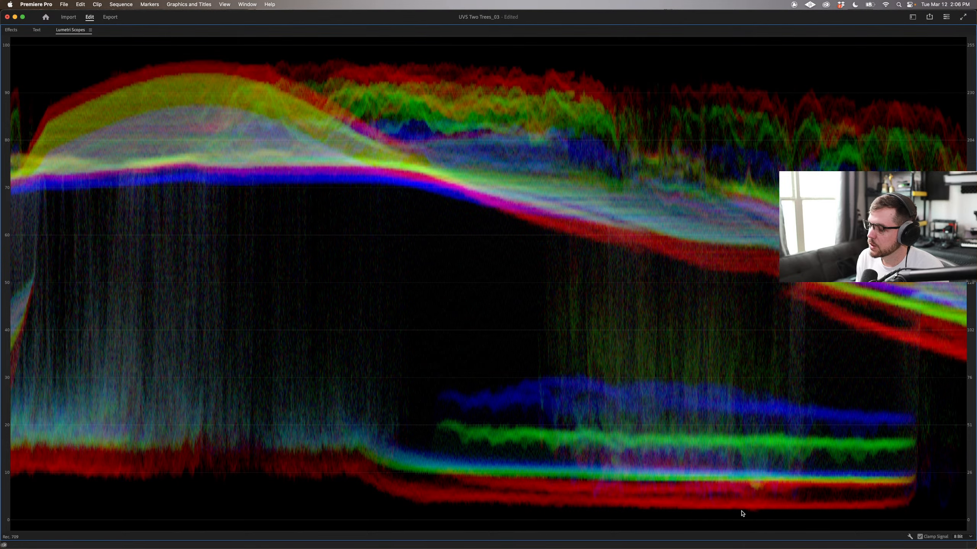
key("grave")
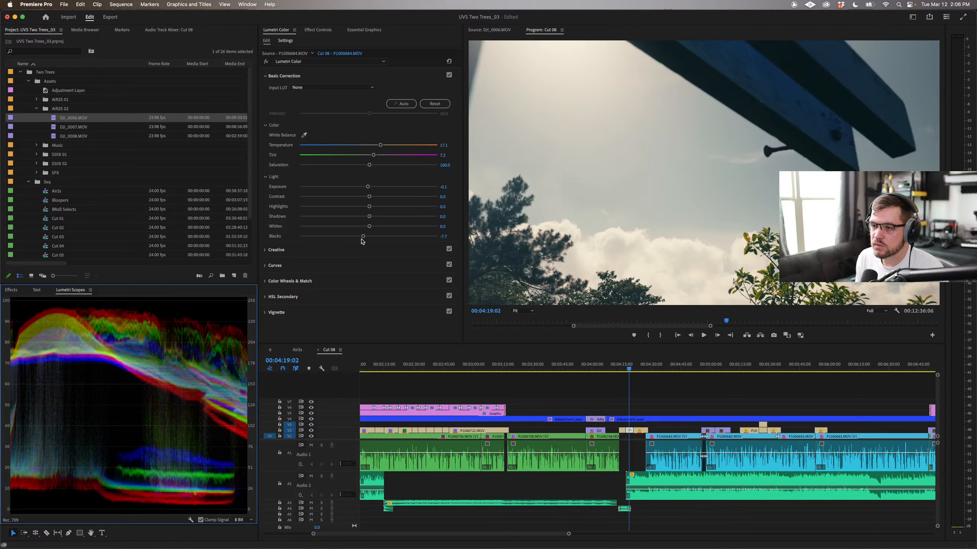
mouse_move(363, 236)
left_mouse_down()
mouse_move(329, 237)
mouse_move(376, 237)
left_mouse_up()
double_click(376, 236)
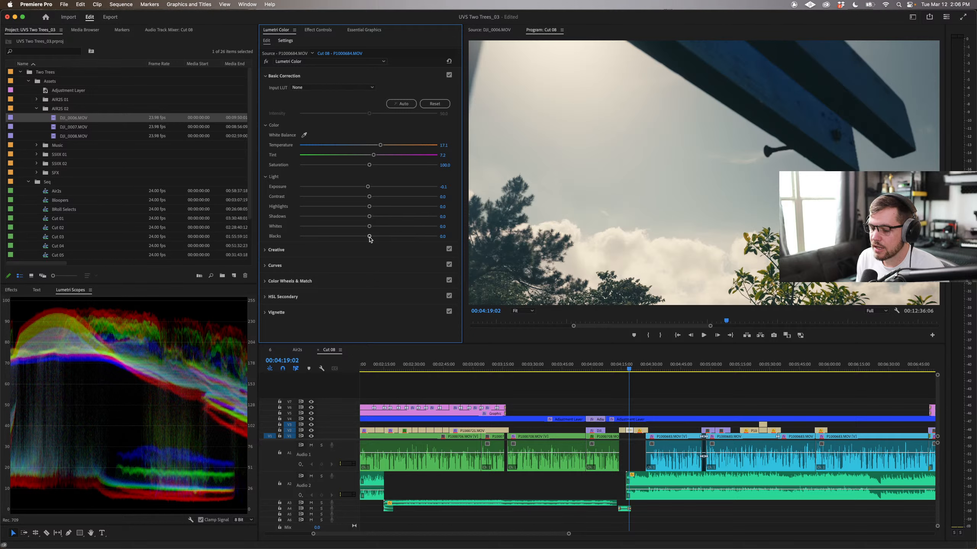
left_click_drag(370, 239, 363, 239)
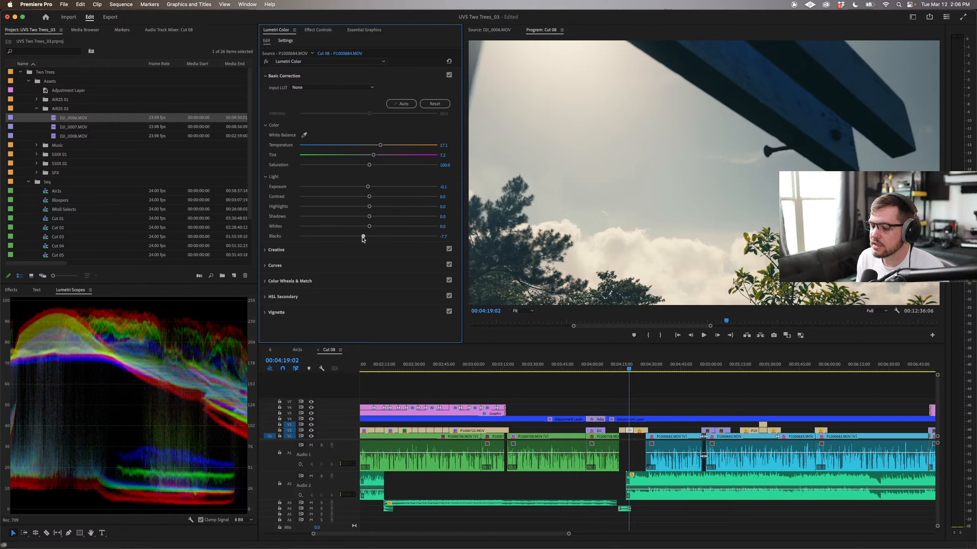
mouse_move(371, 230)
left_mouse_down()
mouse_move(360, 228)
mouse_move(392, 218)
mouse_move(354, 218)
left_mouse_up()
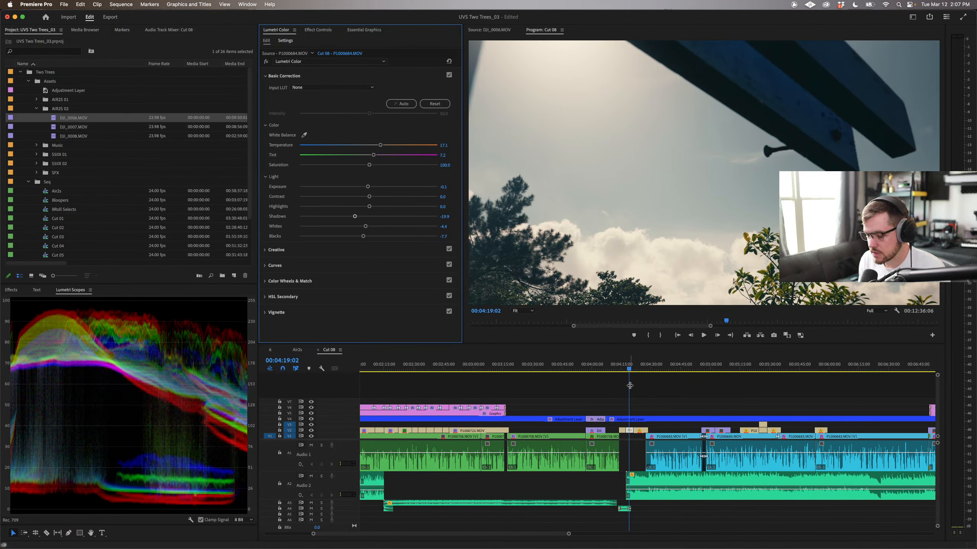
Step: Play the cut from the leaves into the beam and sky clip around 00:04:17:13 and set the latter's blacks to -7.2
scroll(630, 385, "up", 5)
left_click_drag(646, 368, 620, 367)
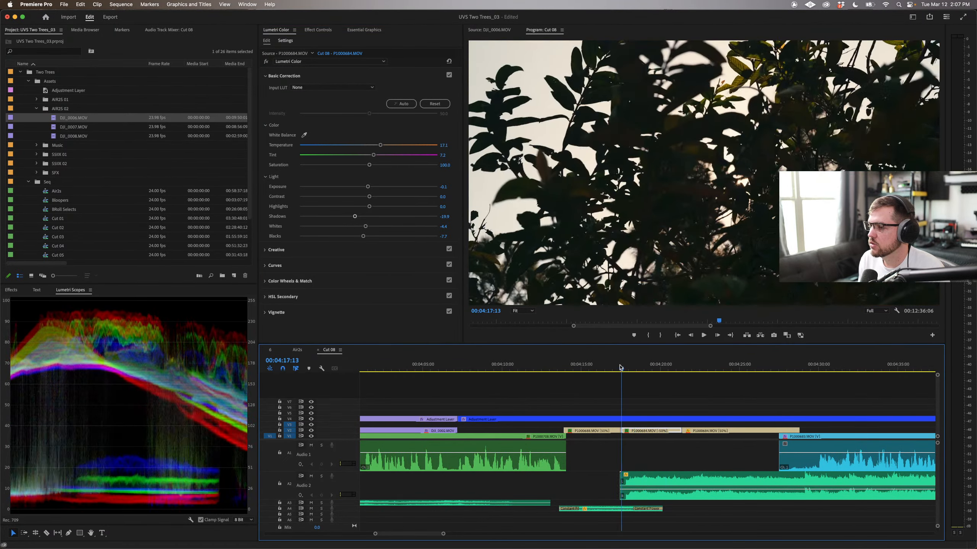
key("space")
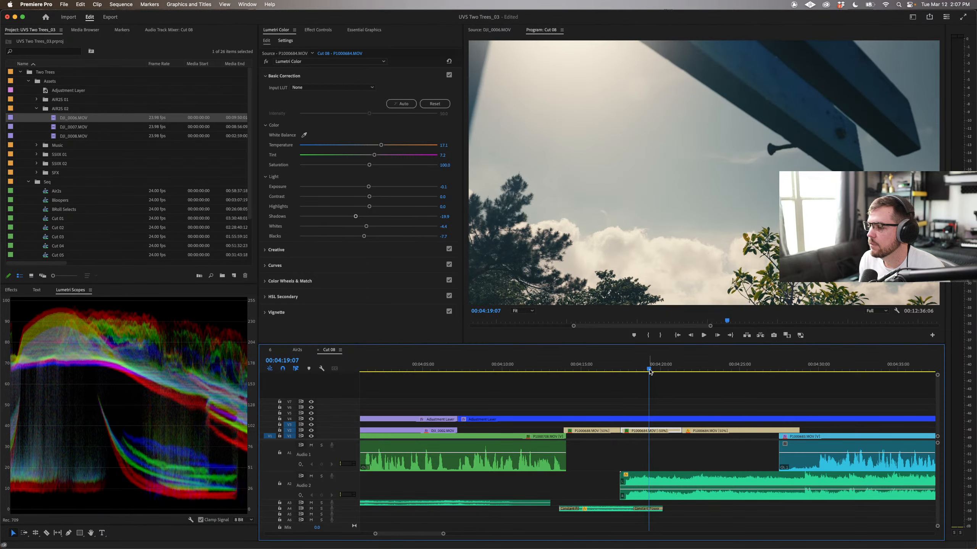
left_click_drag(649, 370, 629, 368)
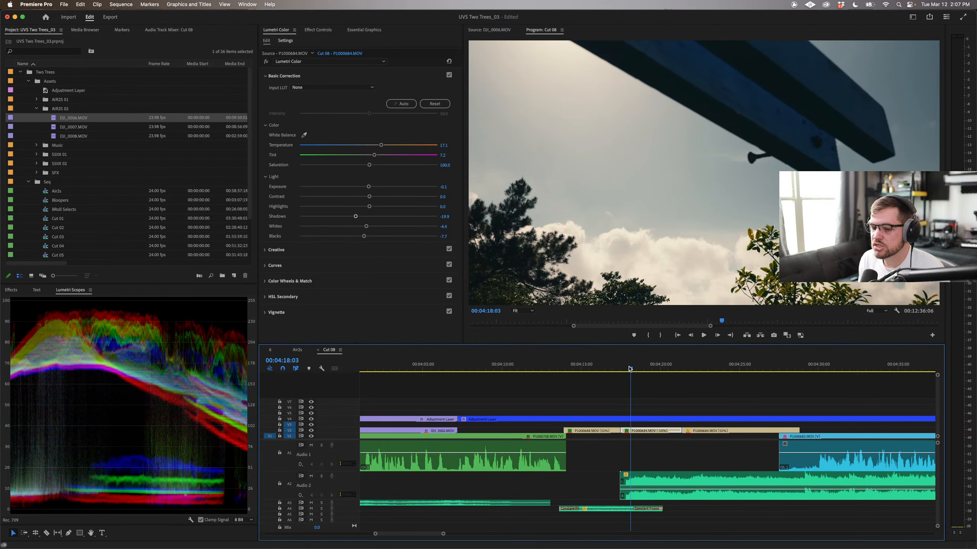
left_click_drag(364, 236, 365, 237)
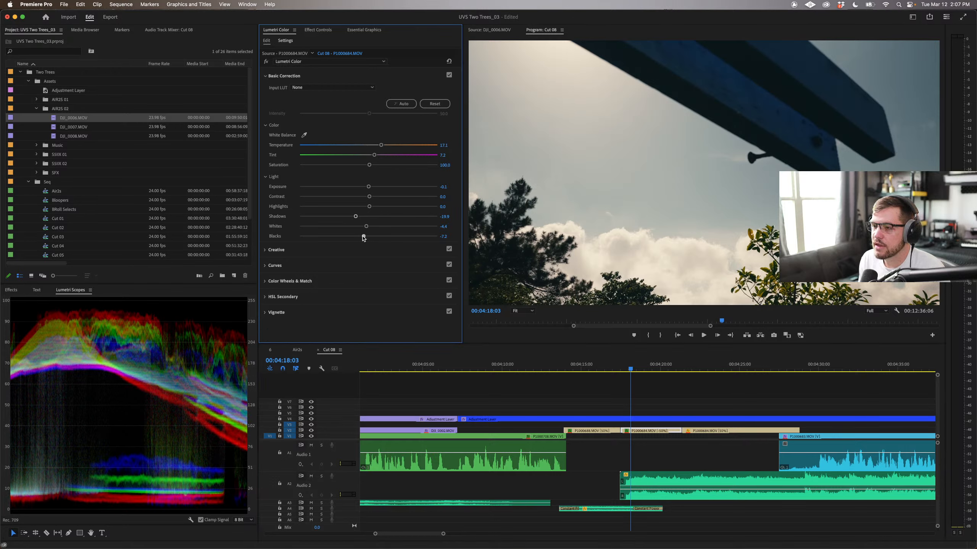
Step: On the wooden beam and sky clip around 00:04:19:00, set whites to 1.1, shadows to -18.2 and highlights to 3.9
mouse_move(366, 228)
left_mouse_down()
mouse_move(345, 217)
mouse_move(355, 218)
left_mouse_up()
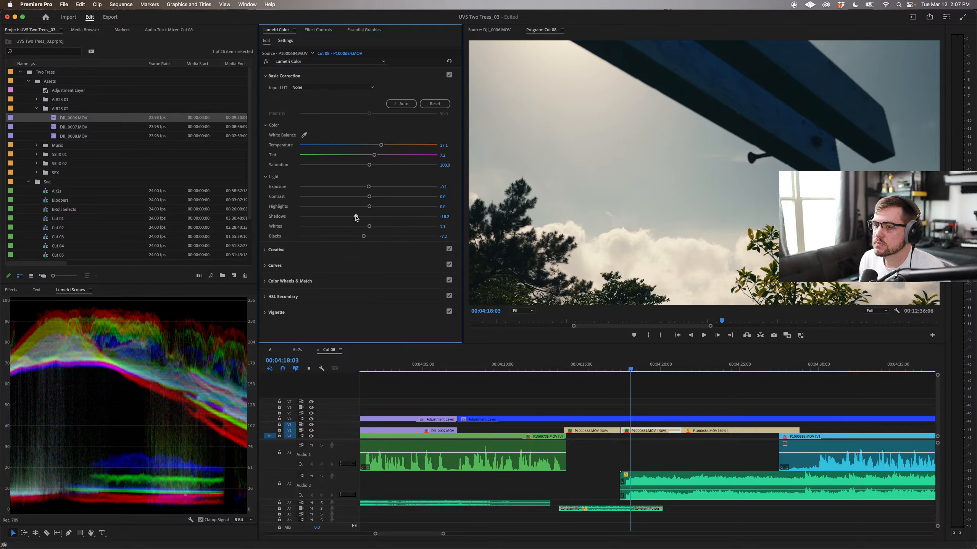
mouse_move(370, 207)
left_mouse_down()
mouse_move(383, 208)
mouse_move(372, 209)
left_mouse_up()
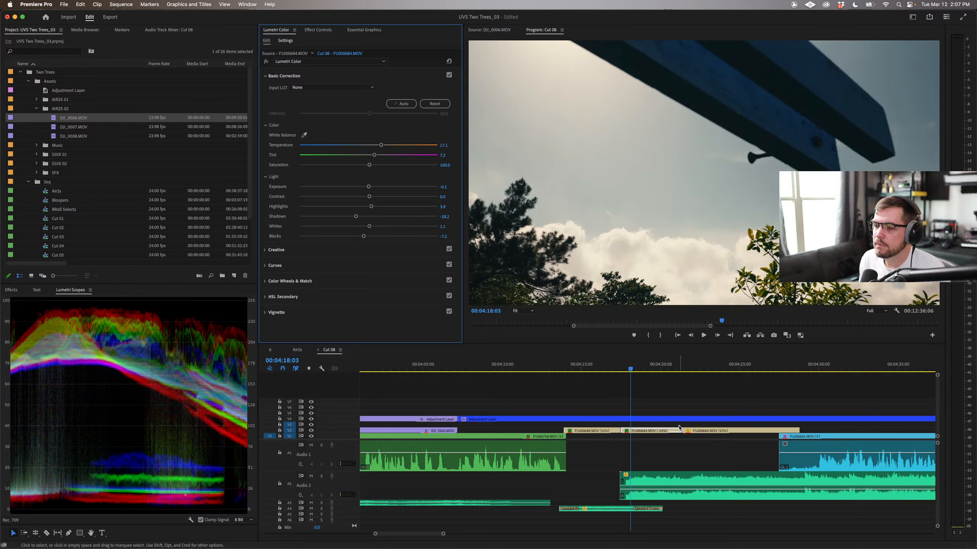
left_click_drag(637, 369, 640, 401)
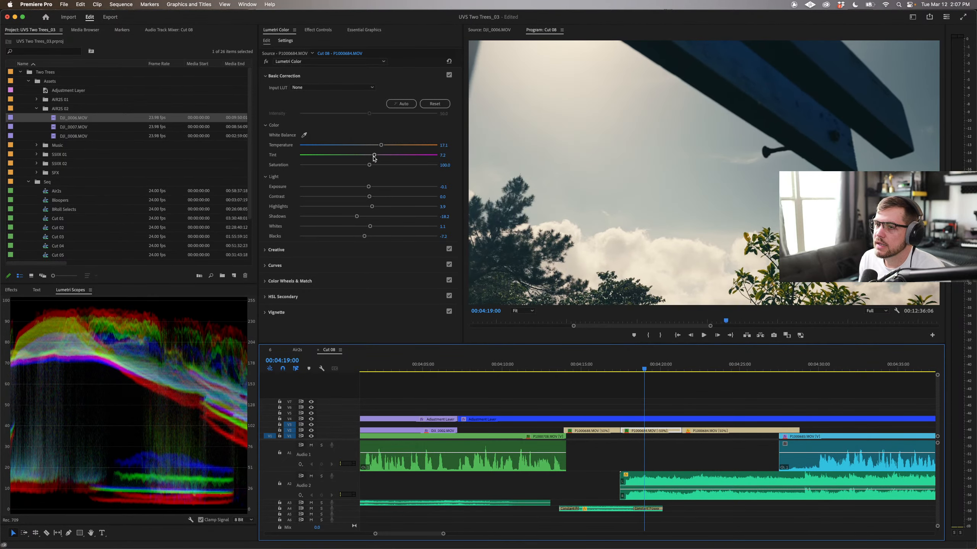
left_click_drag(374, 157, 373, 157)
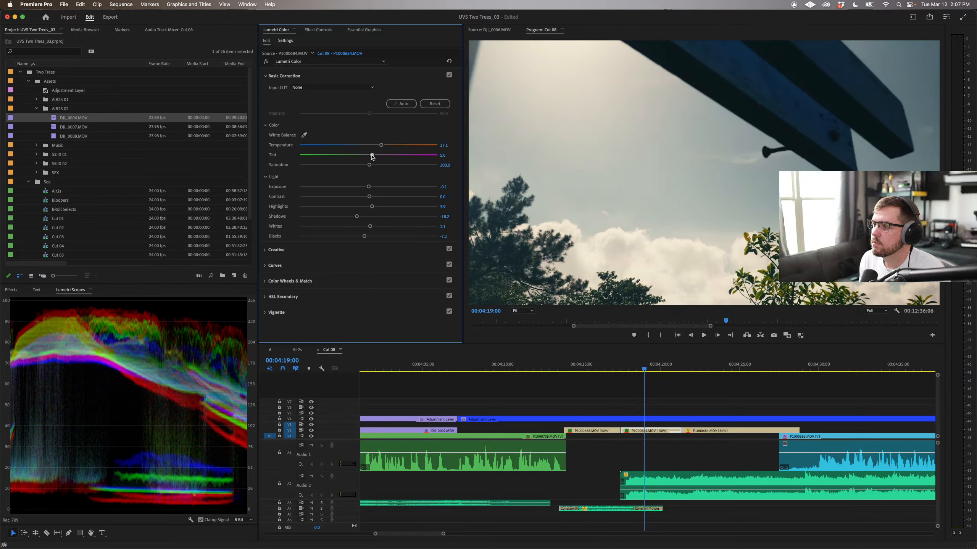
key("super+z")
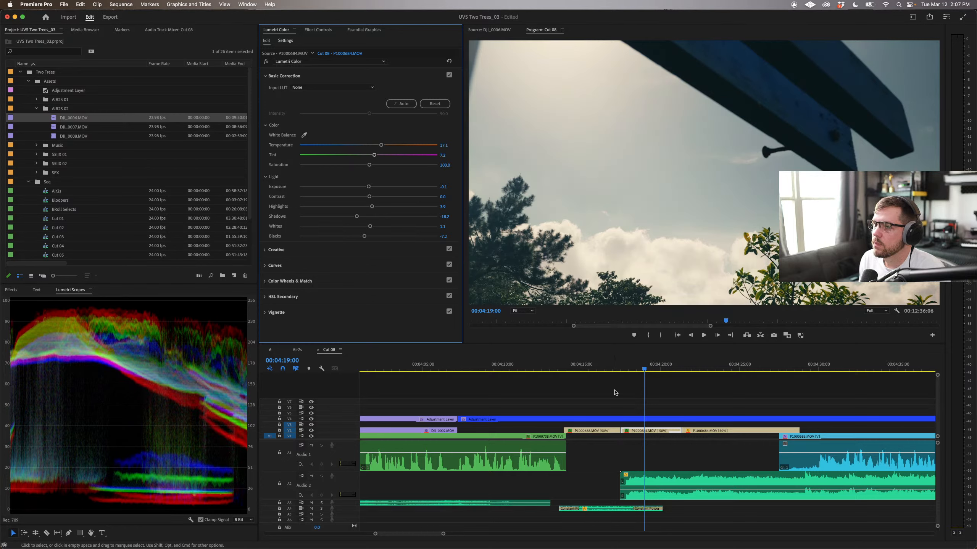
Step: Copy the beam and sky clip's Lumetri Color effect and paste it onto the following beam clip at 00:04:23:02
scroll(676, 400, "right", 3)
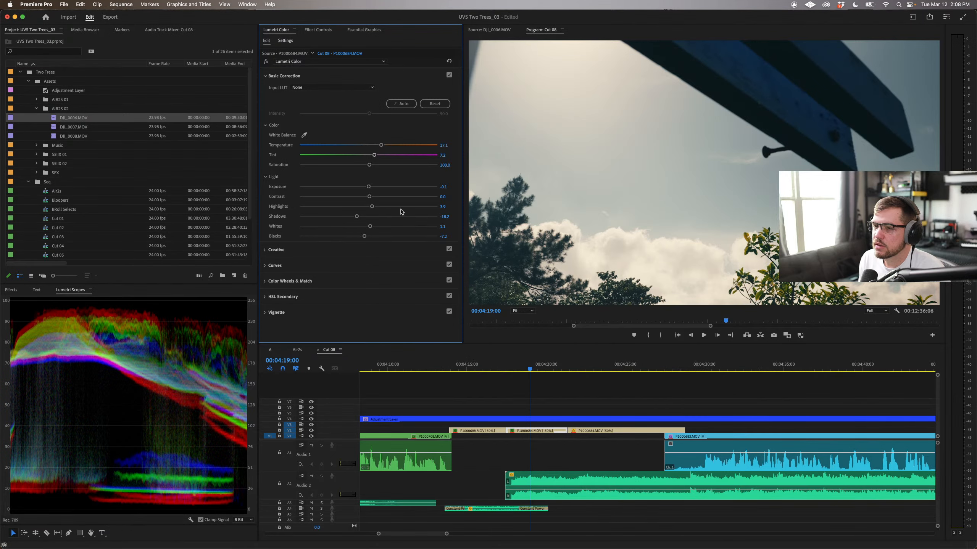
left_click(318, 30)
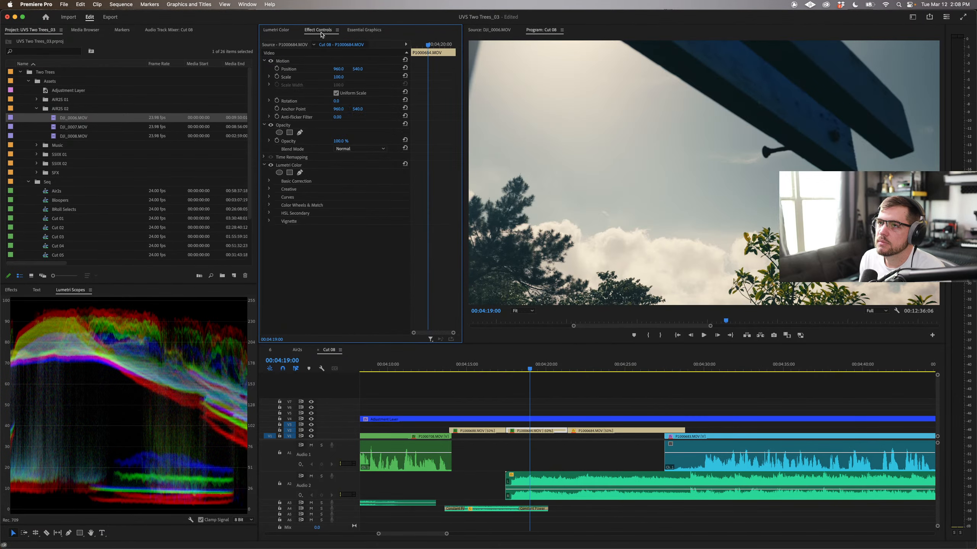
left_click(292, 166)
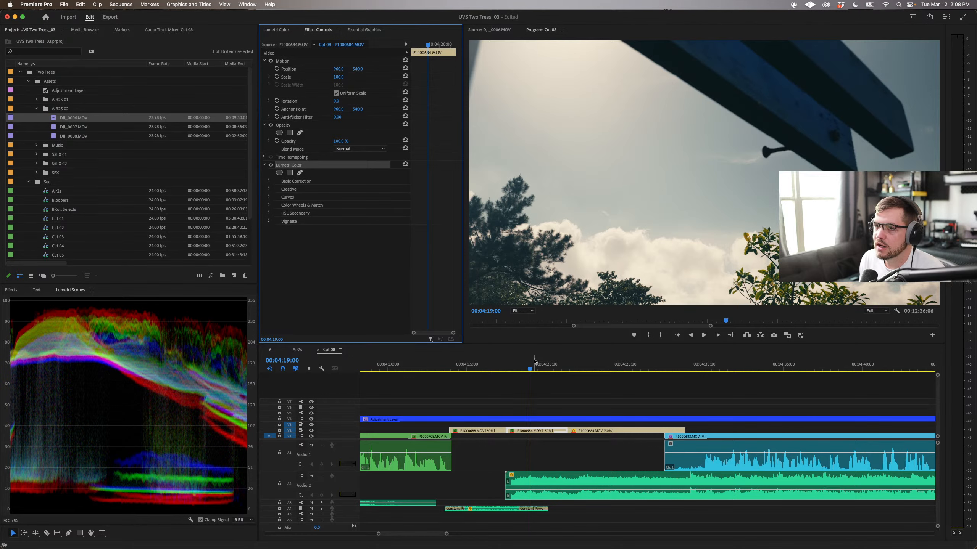
left_click_drag(549, 371, 595, 372)
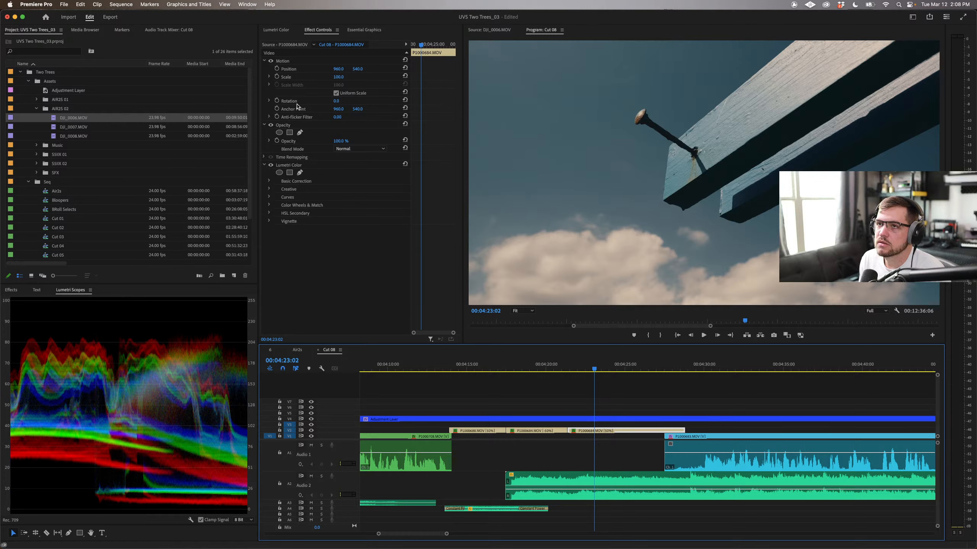
Step: On the beam clip at 00:04:23:02, set exposure to 0.8, shadows to -8.8, whites to 4.4 and blacks to -8.3
left_click(269, 31)
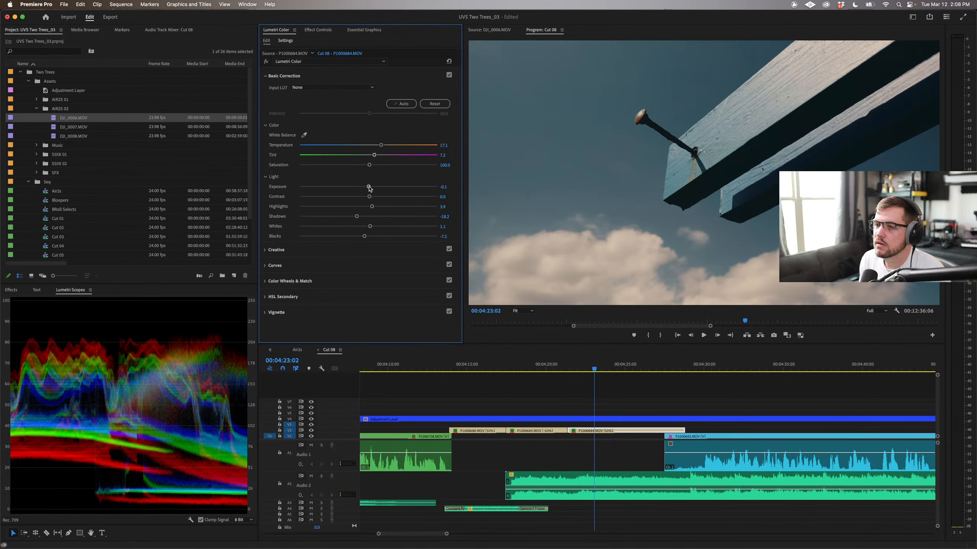
left_click_drag(369, 187, 363, 237)
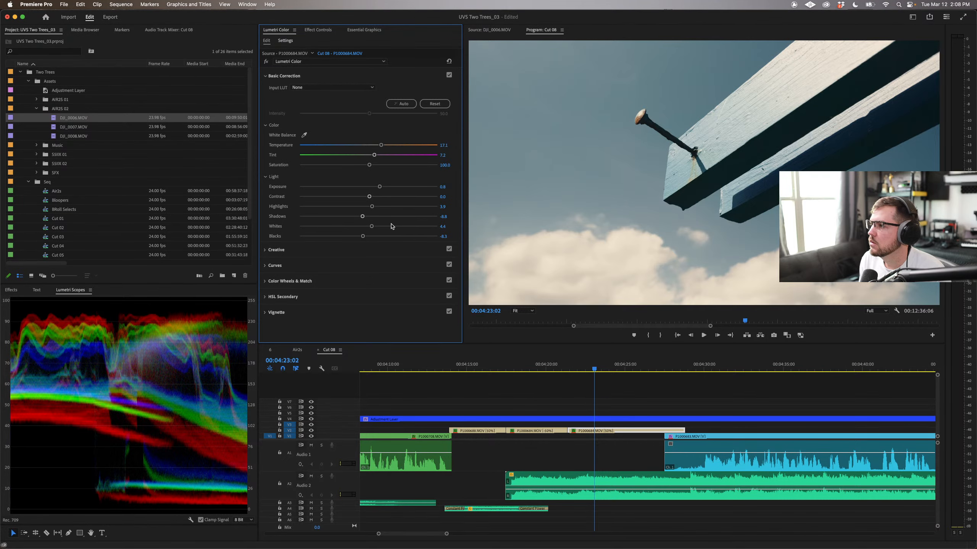
mouse_move(582, 369)
left_mouse_down()
mouse_move(548, 370)
mouse_move(599, 370)
mouse_move(556, 370)
mouse_move(589, 370)
left_mouse_up()
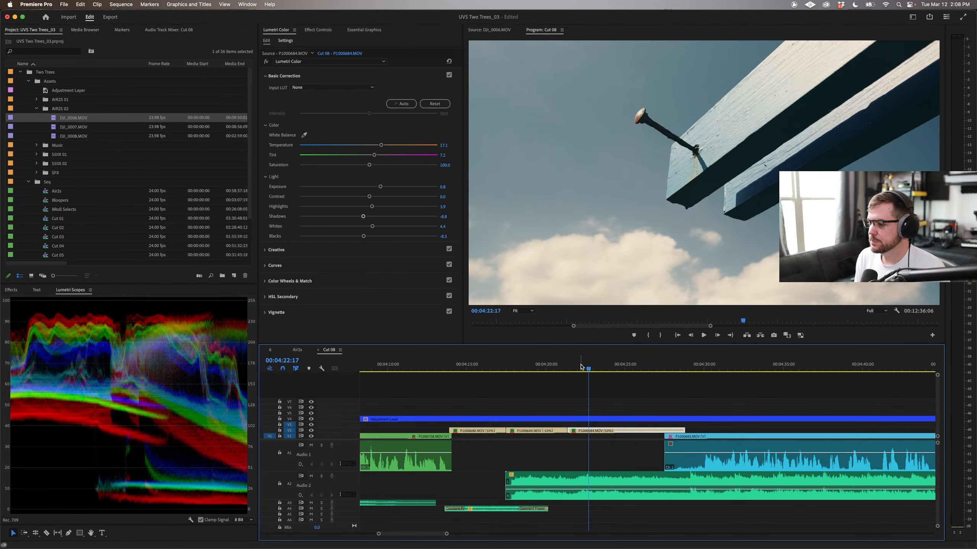
Step: Try whites at 37.0 on the beam clip near 00:04:28:11, compare it with the preceding clip, and lower the whites again
left_click_drag(584, 367, 680, 379)
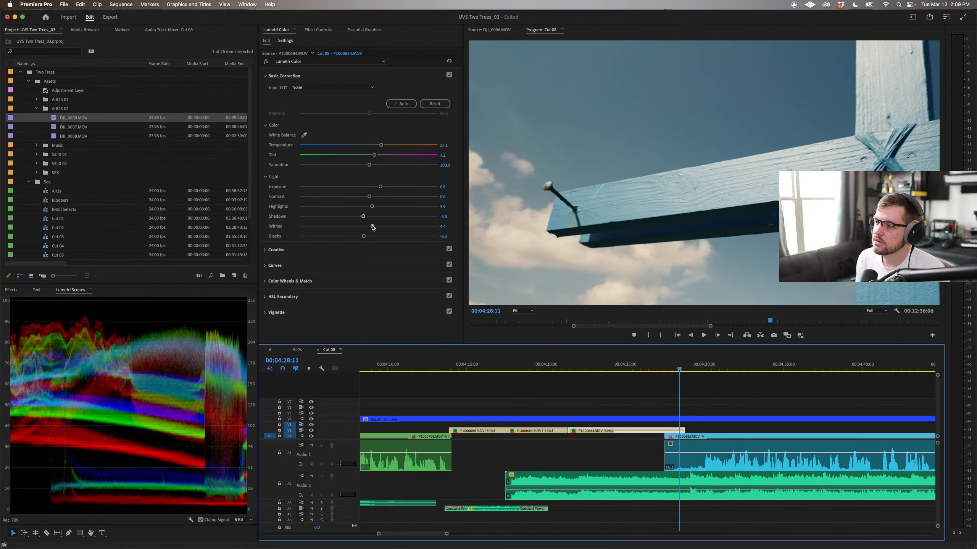
left_click_drag(373, 227, 395, 227)
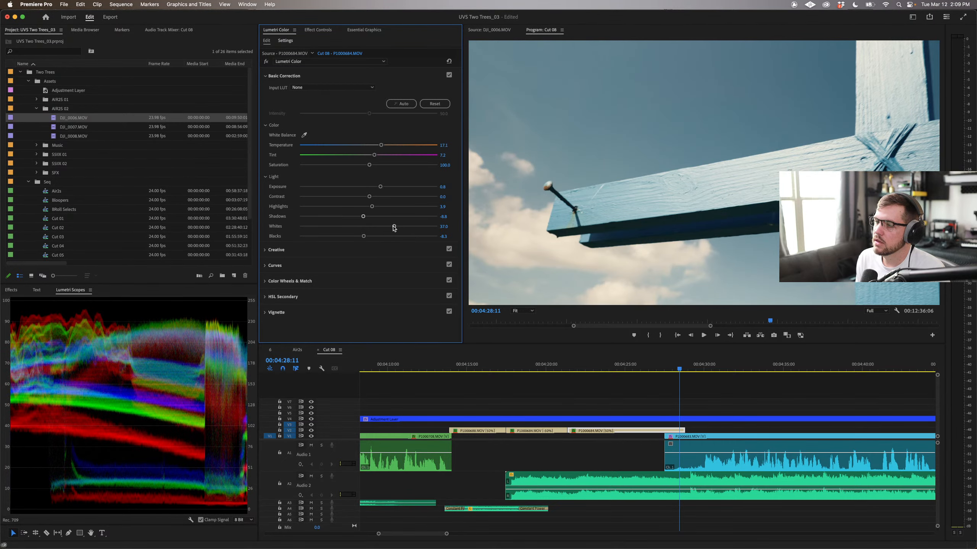
left_click(553, 364)
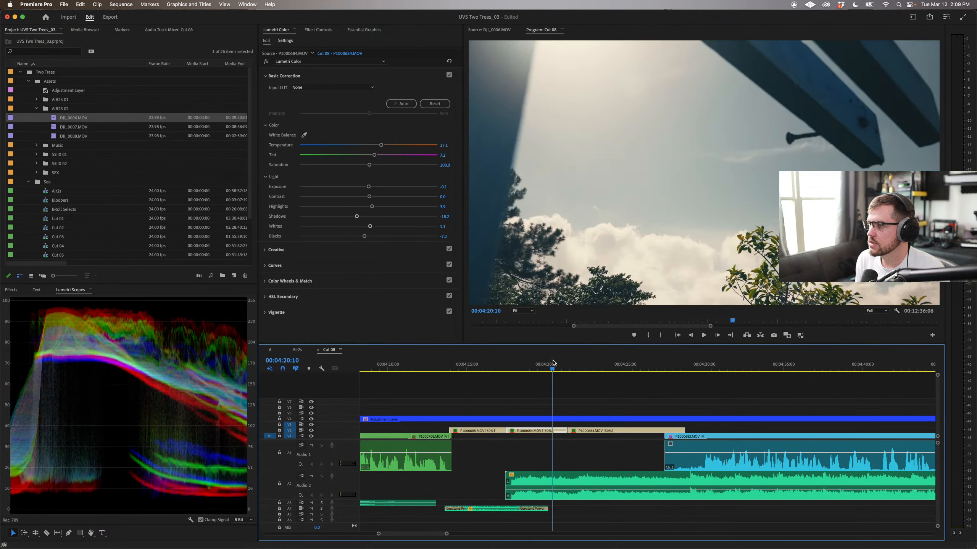
left_click_drag(553, 363, 656, 364)
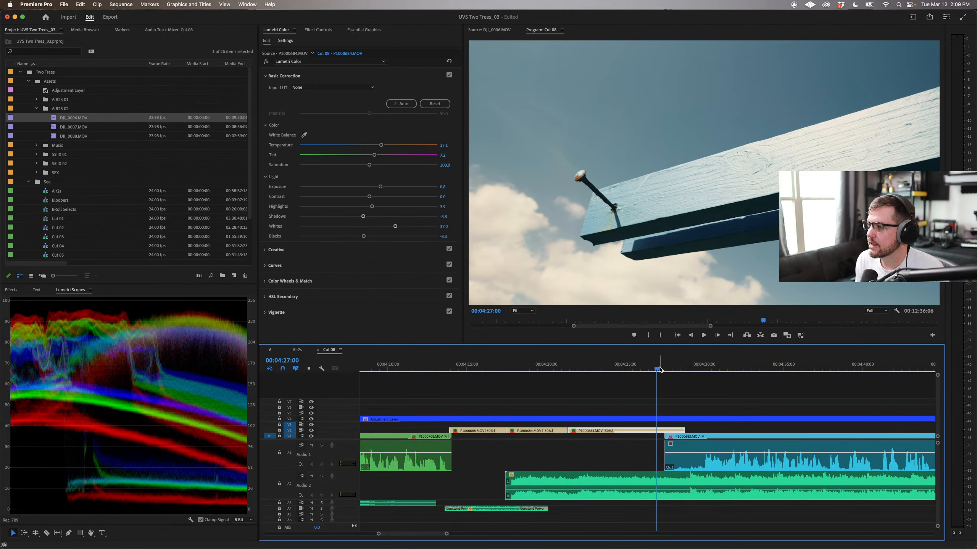
mouse_move(657, 369)
left_mouse_down()
mouse_move(715, 369)
mouse_move(676, 369)
left_mouse_up()
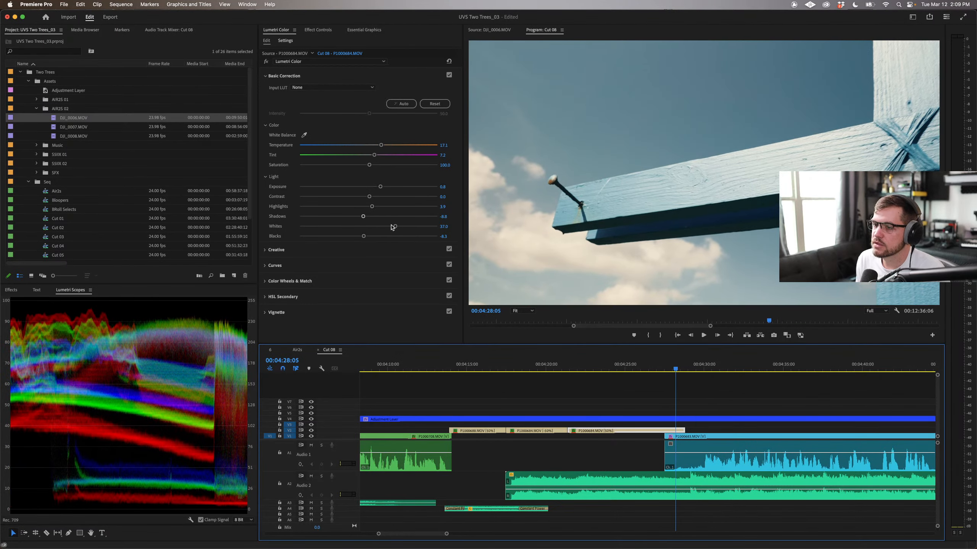
left_click_drag(391, 227, 364, 227)
Step: Try an extremely warm temperature on the interview clip at 00:04:29:09 and reset it
mouse_move(677, 369)
left_mouse_down()
mouse_move(701, 369)
mouse_move(675, 370)
mouse_move(694, 370)
left_mouse_up()
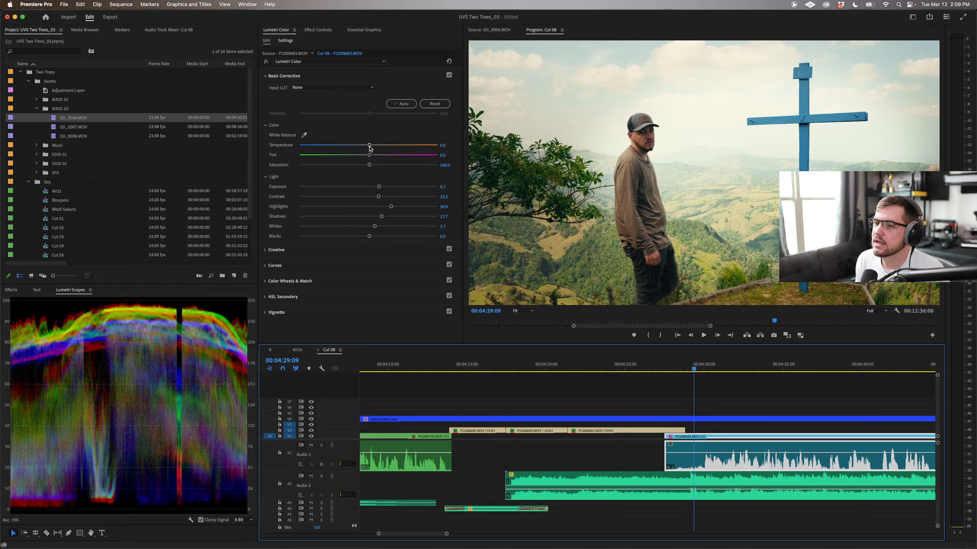
left_click_drag(370, 147, 437, 147)
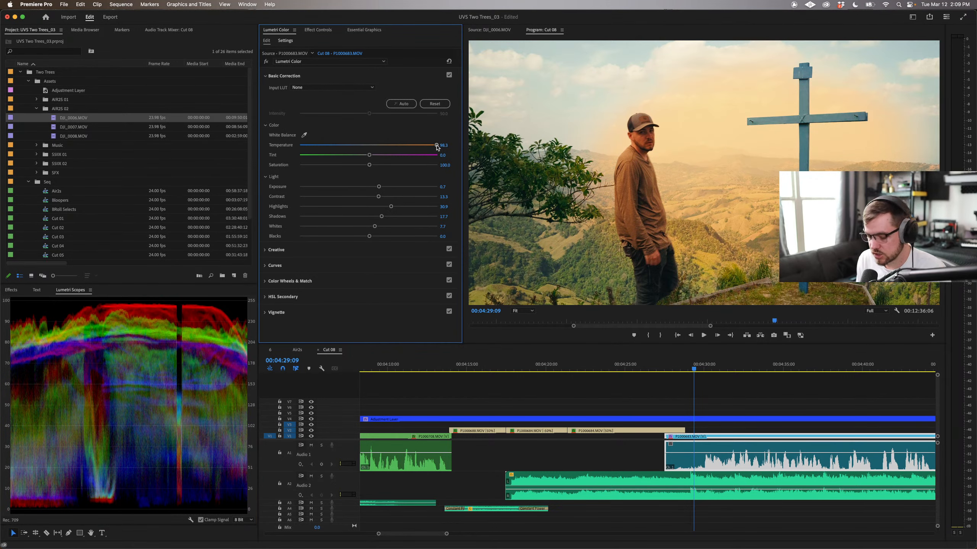
double_click(436, 145)
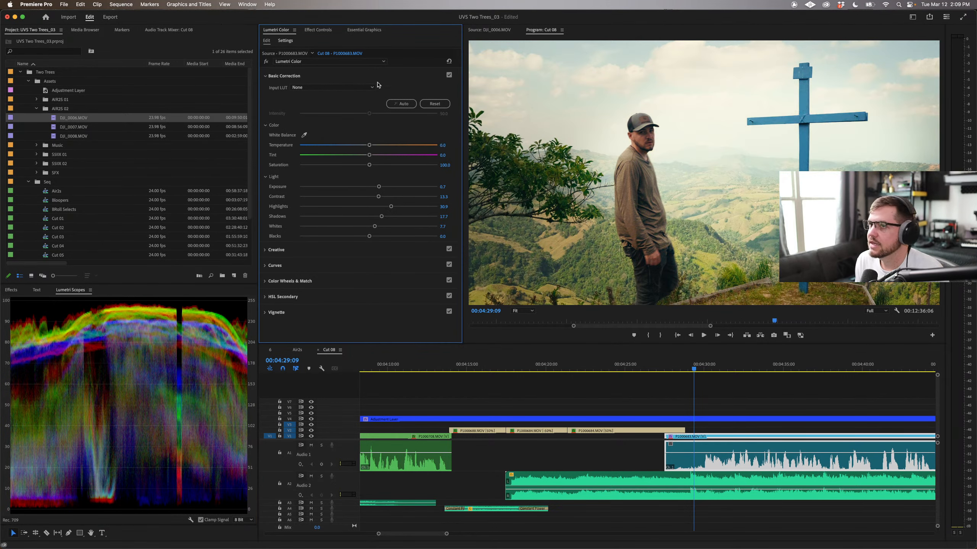
Step: Check the interview clip's two Lumetri Color effects, try a higher exposure, and undo the exposure change
left_click(323, 31)
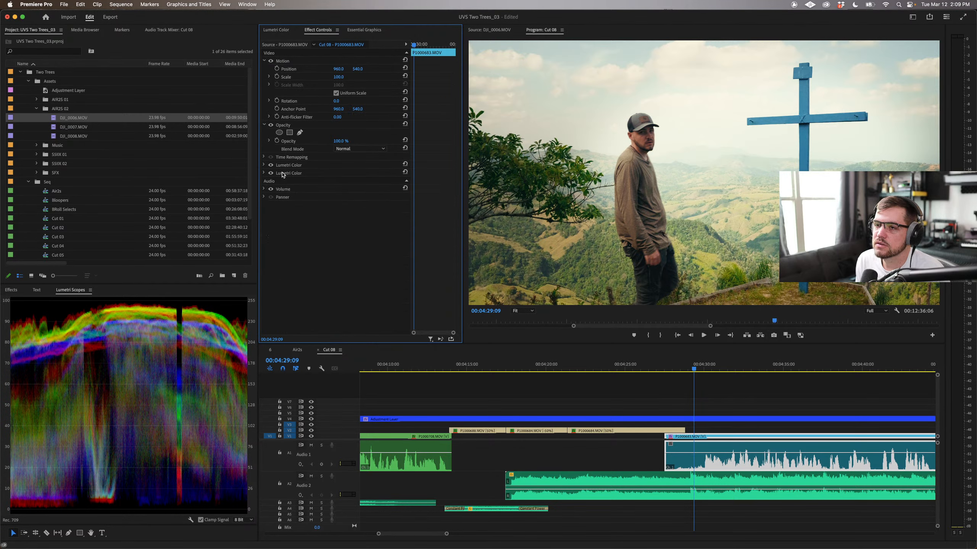
left_click_drag(283, 175, 285, 165)
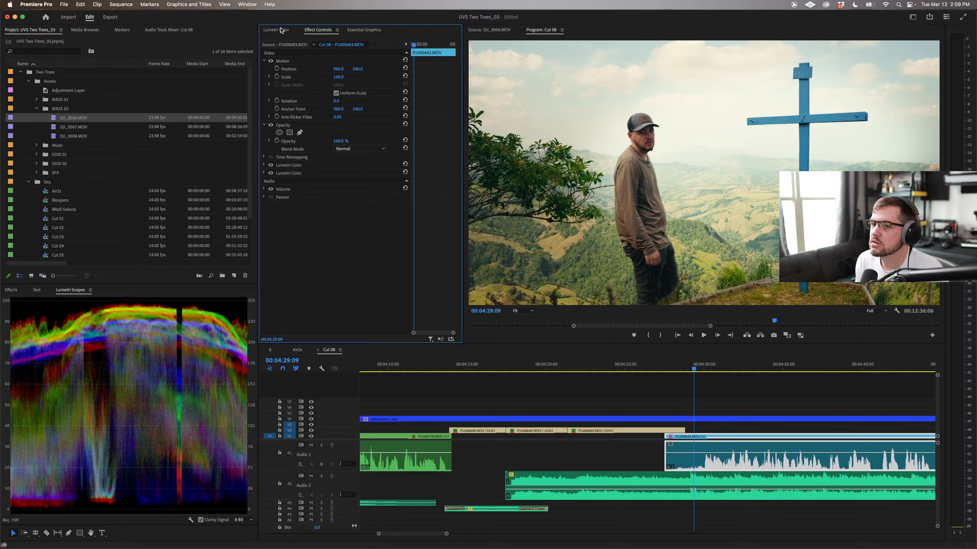
left_click_drag(291, 173, 295, 165)
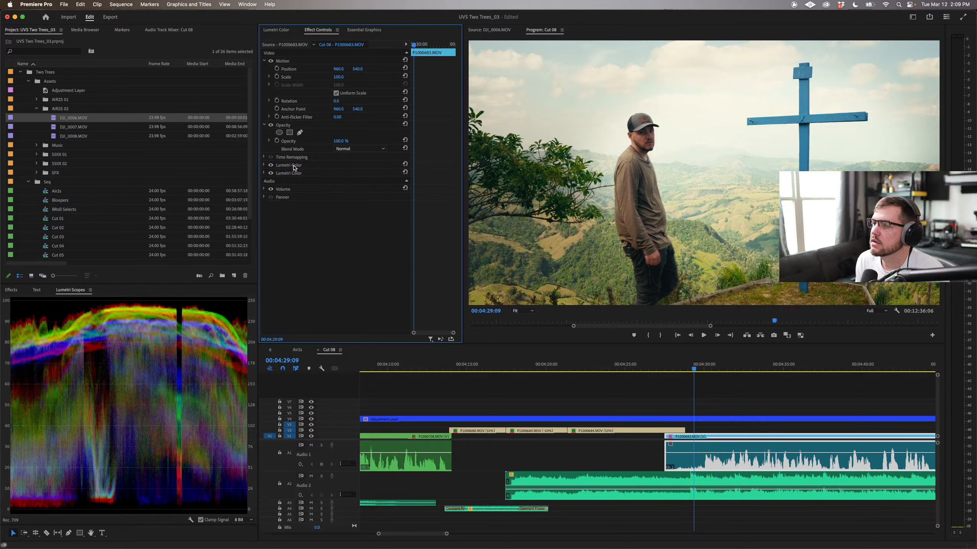
left_click(276, 30)
left_click_drag(379, 187, 409, 188)
key("super+z")
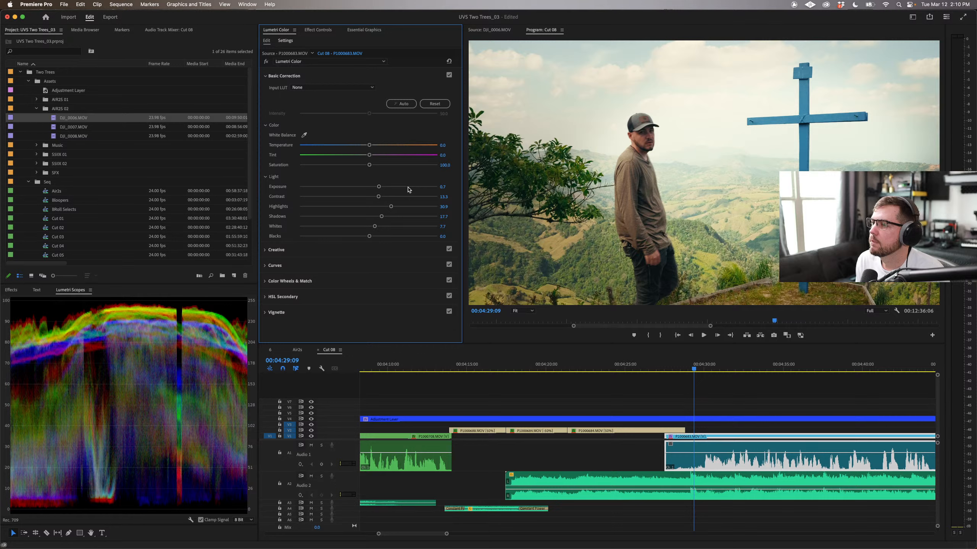
Step: In the Basic Correction of the interview clip's first Lumetri Color effect, set the tint to 1.6, checking around 00:04:32:09
left_click(318, 30)
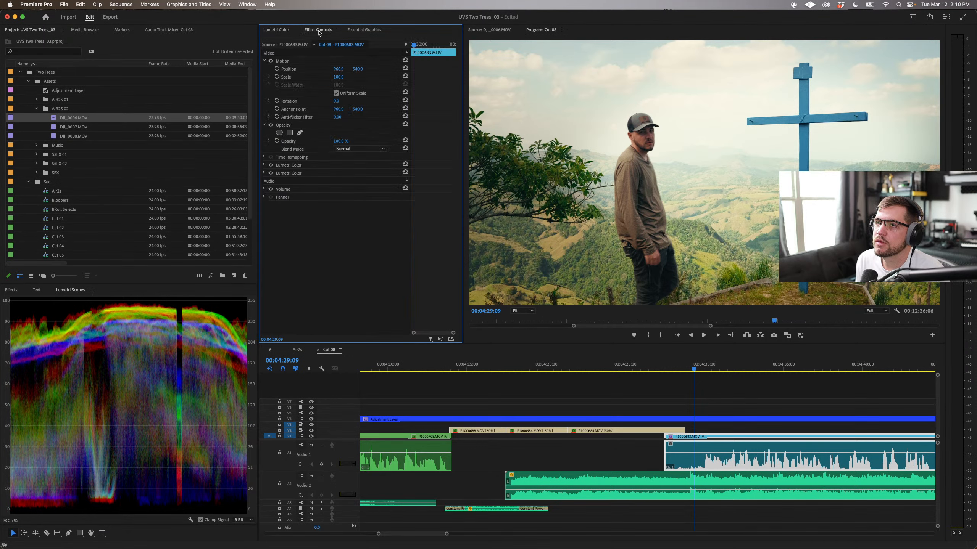
left_click(263, 165)
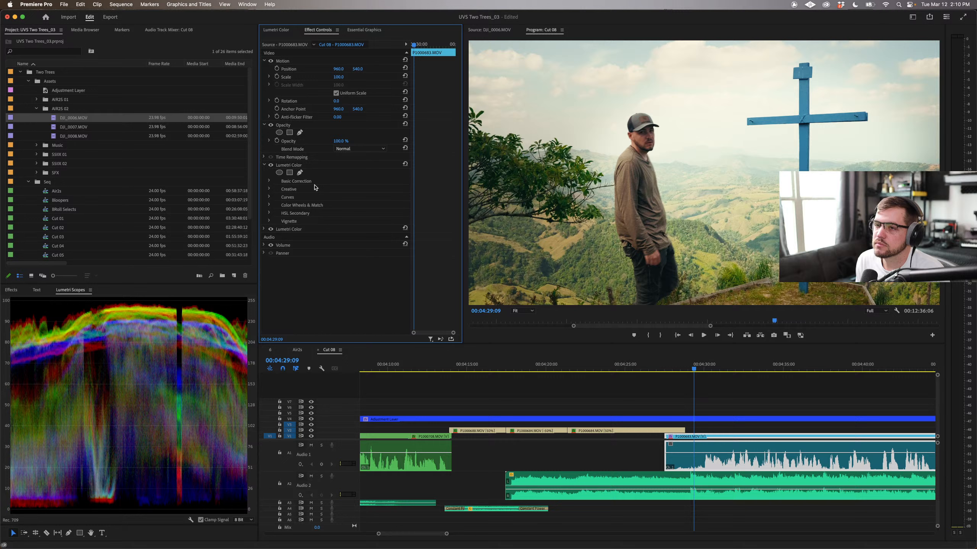
left_click(268, 182)
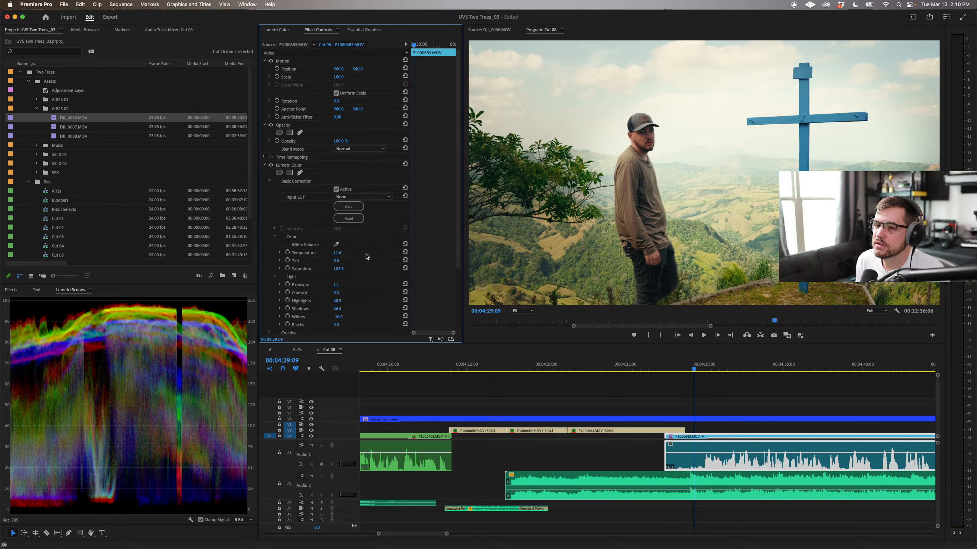
scroll(367, 257, "down", 3)
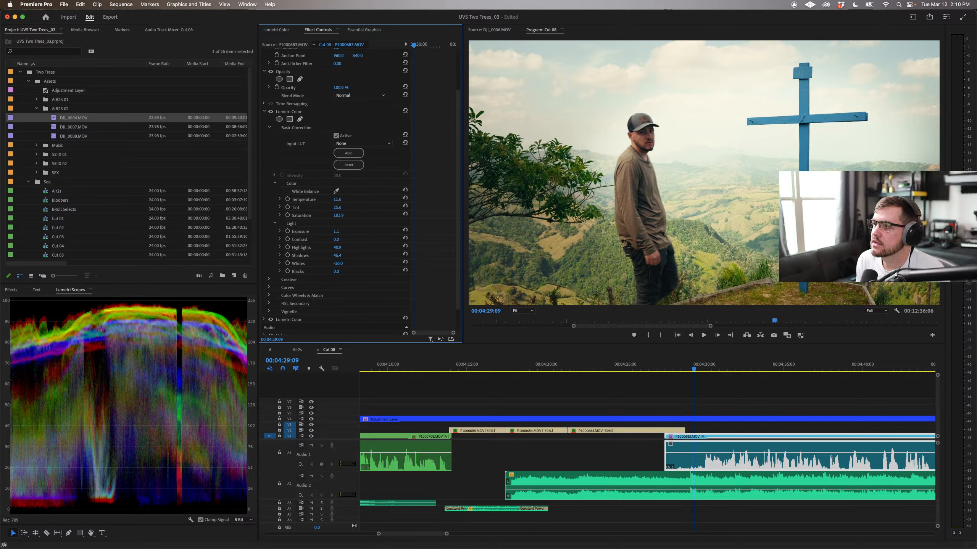
mouse_move(337, 207)
left_mouse_down()
mouse_move(314, 208)
mouse_move(329, 207)
left_mouse_up()
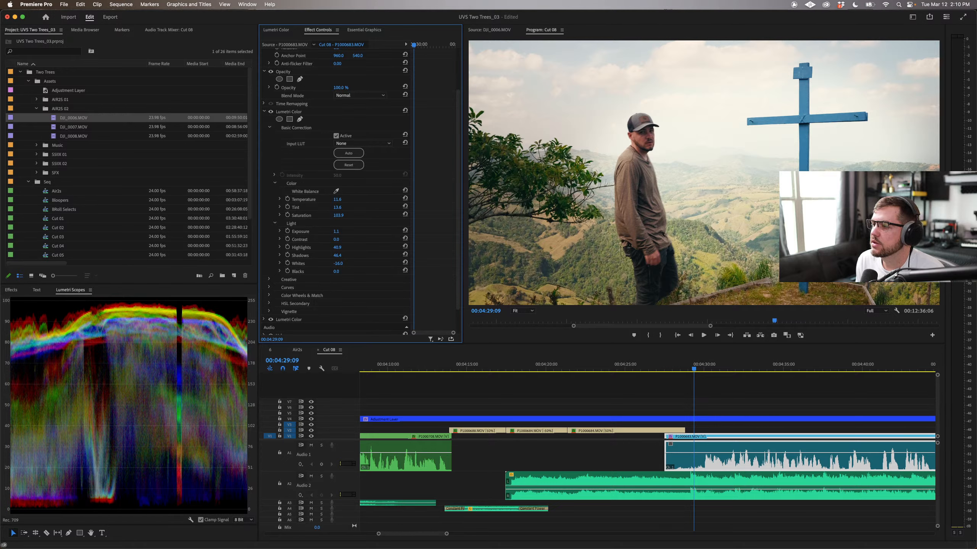
left_click_drag(698, 369, 743, 370)
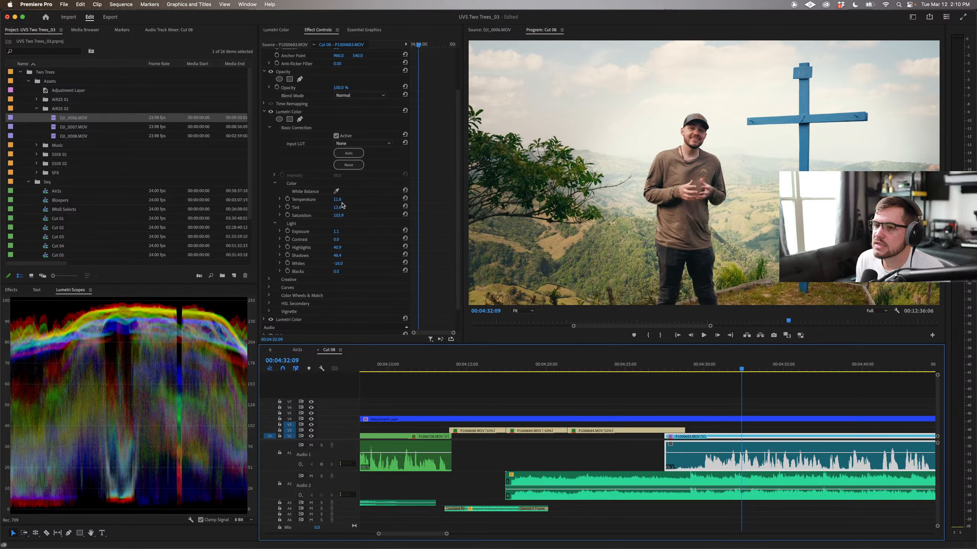
left_click_drag(339, 210, 320, 210)
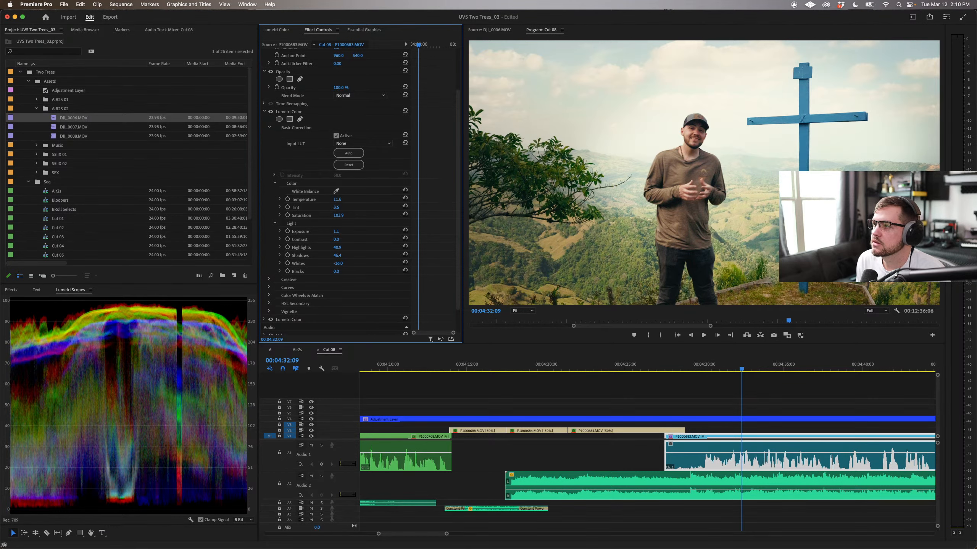
left_click_drag(336, 208, 348, 208)
left_click_drag(336, 207, 325, 207)
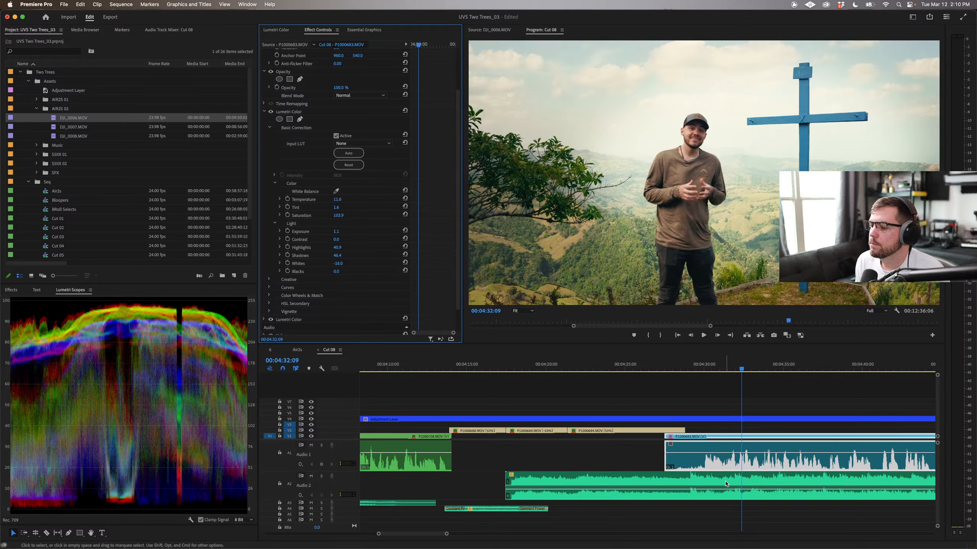
Step: Try a strong magenta tint in the interview clip's masked second Lumetri Color effect and reset the tint
scroll(446, 256, "down", 2)
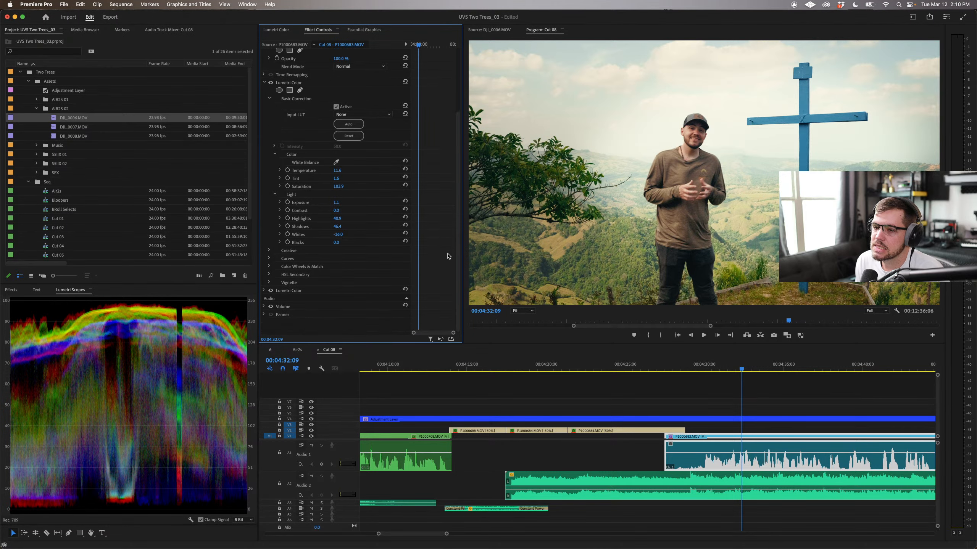
left_click(264, 291)
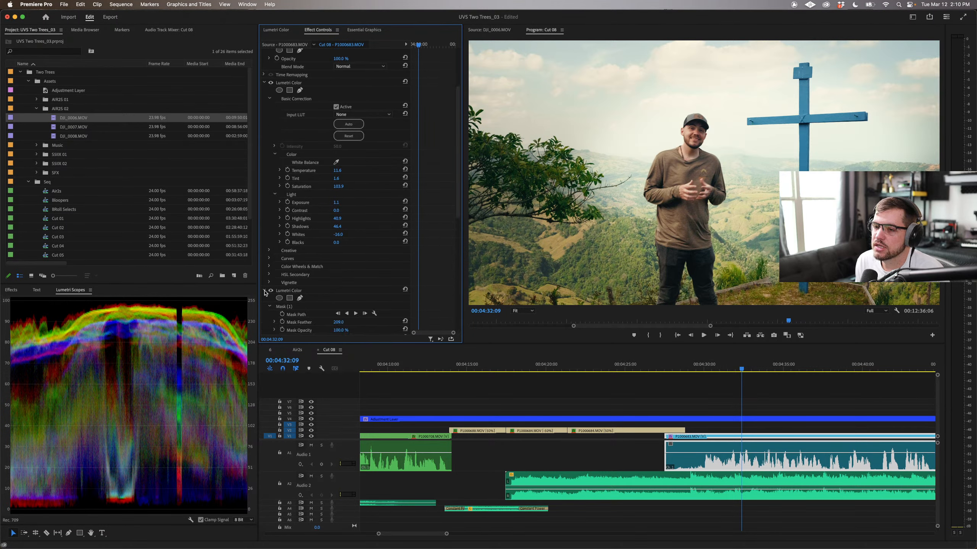
scroll(433, 290, "down", 5)
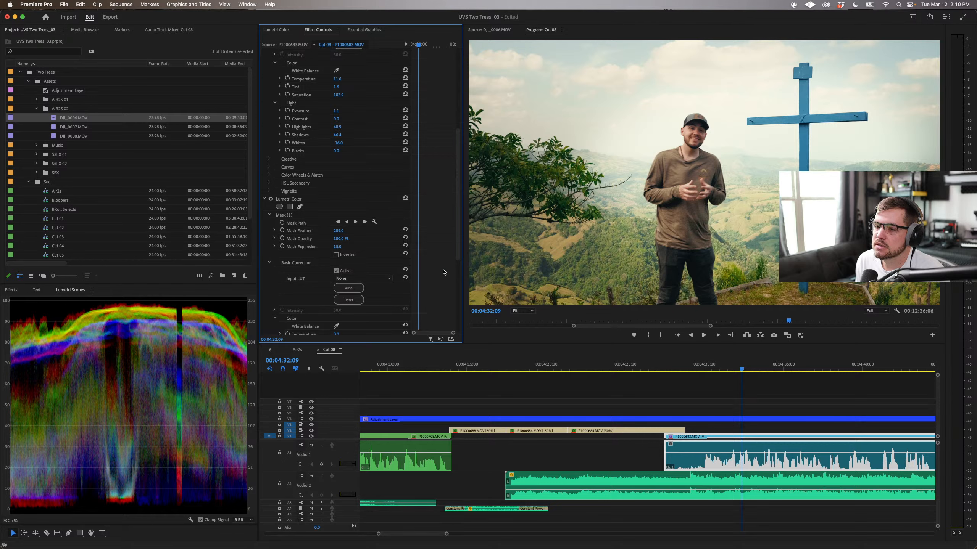
scroll(444, 272, "down", 5)
mouse_move(336, 252)
left_mouse_down()
mouse_move(322, 252)
mouse_move(386, 251)
mouse_move(354, 252)
left_mouse_up()
left_click(341, 251)
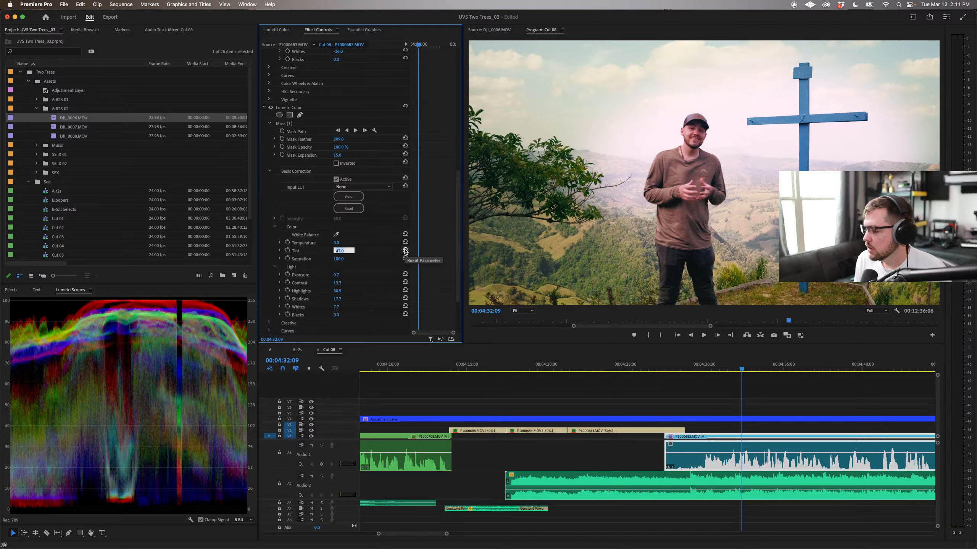
left_click(405, 250)
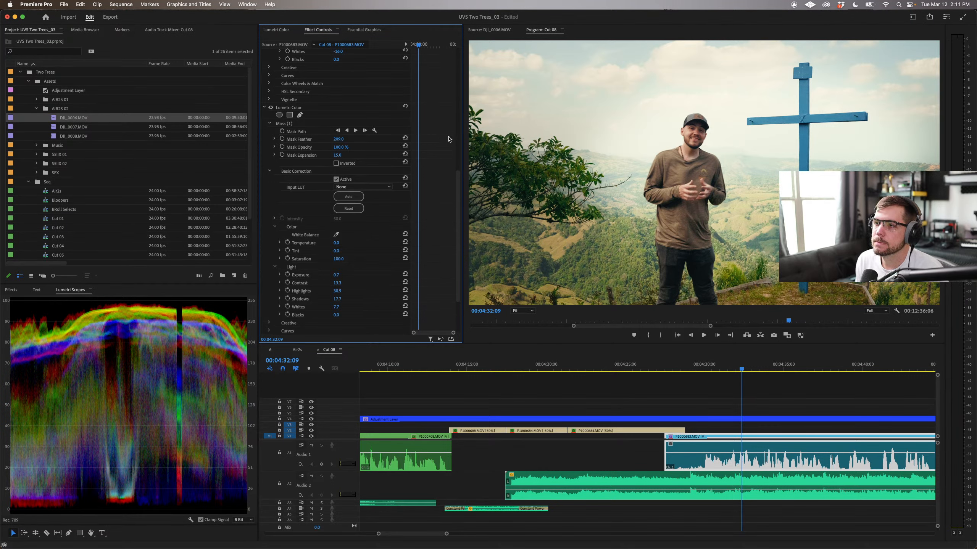
Step: Set the tint in the interview clip's first Lumetri Color effect to 7.6 and check the result up to about 00:04:35:09
scroll(449, 139, "up", 4)
scroll(449, 139, "up", 5)
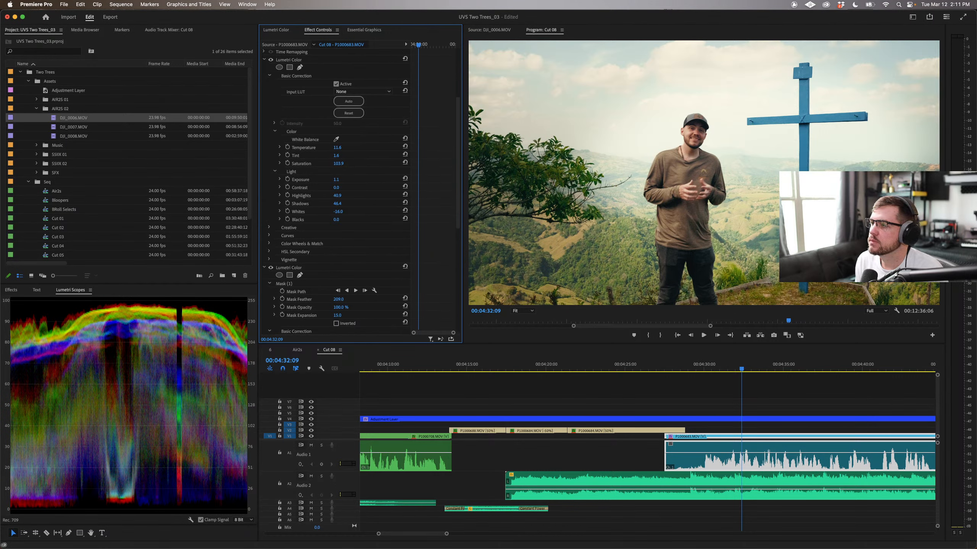
left_click_drag(336, 155, 334, 156)
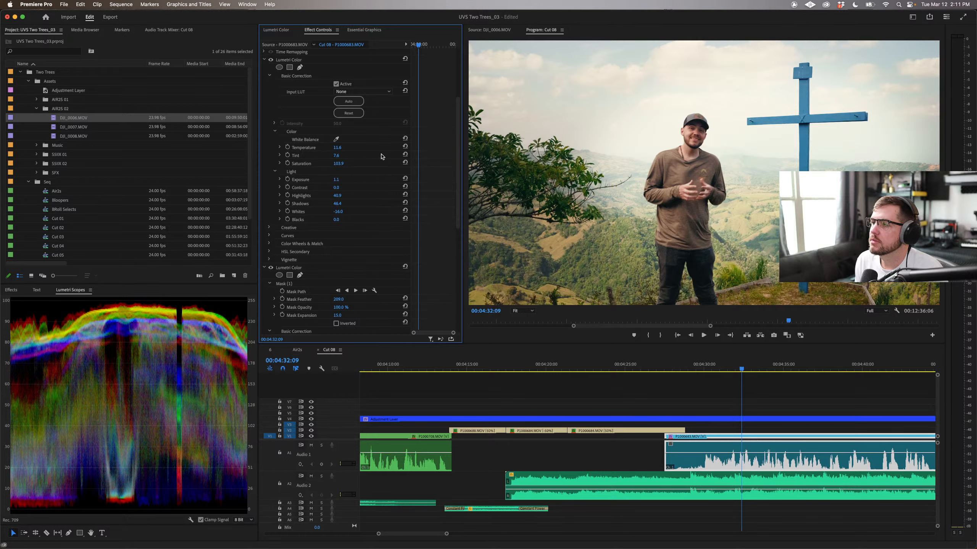
left_click_drag(716, 367, 761, 369)
key("space")
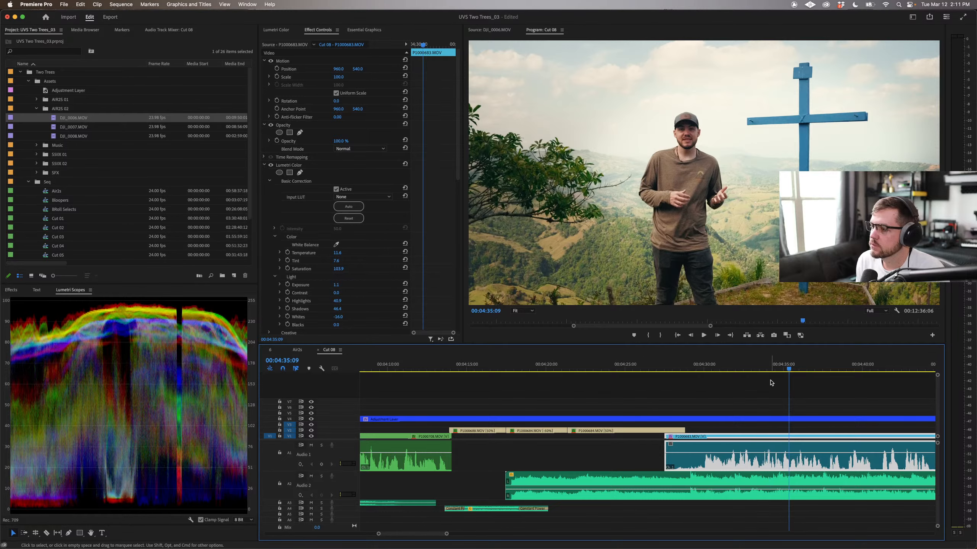
Step: Split the long adjustment layer over the drone shot at 00:04:56:16
key("minus")
key("minus")
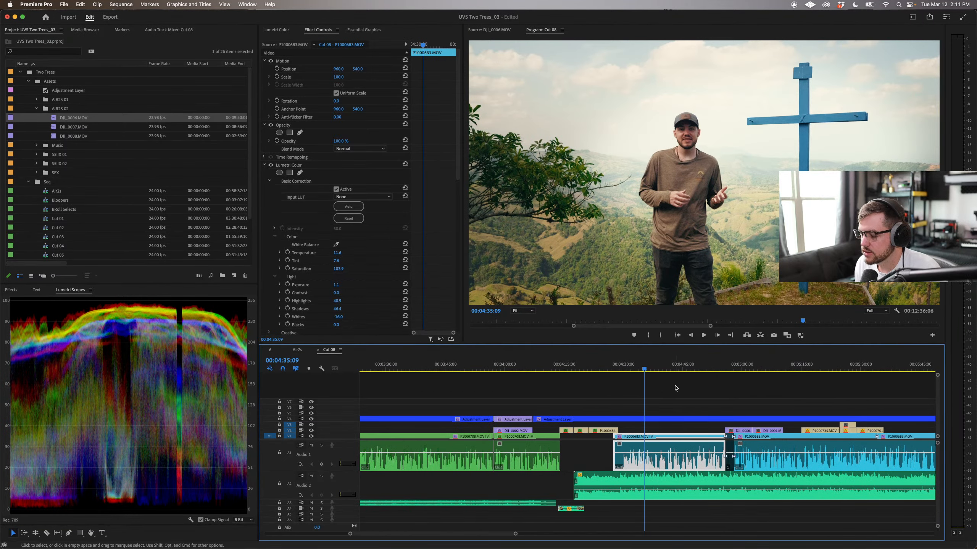
scroll(677, 386, "right", 2)
left_click_drag(651, 369, 683, 370)
left_click(696, 416)
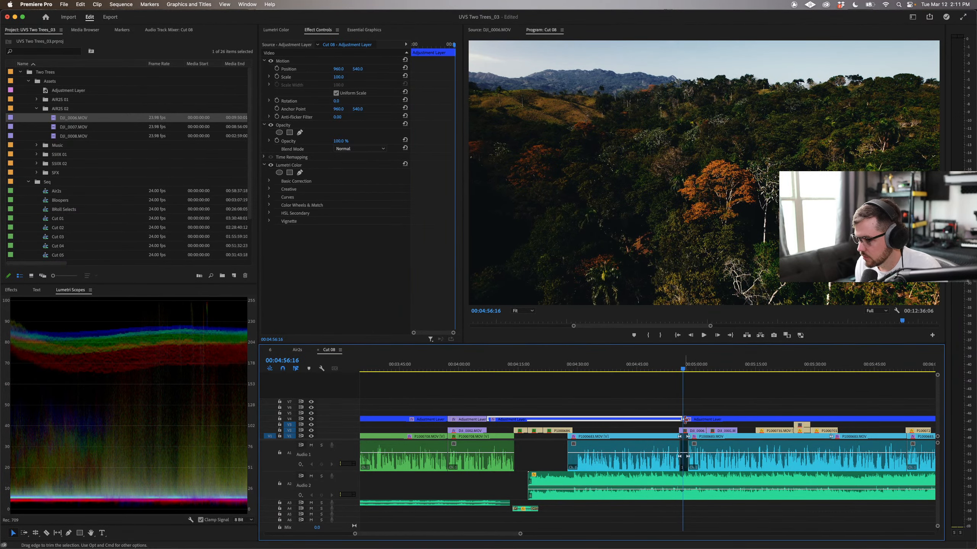
key("super+k")
Step: Trim the two adjustment layer pieces apart to leave a gap above the consecutive drone clips
left_click_drag(680, 419, 679, 419)
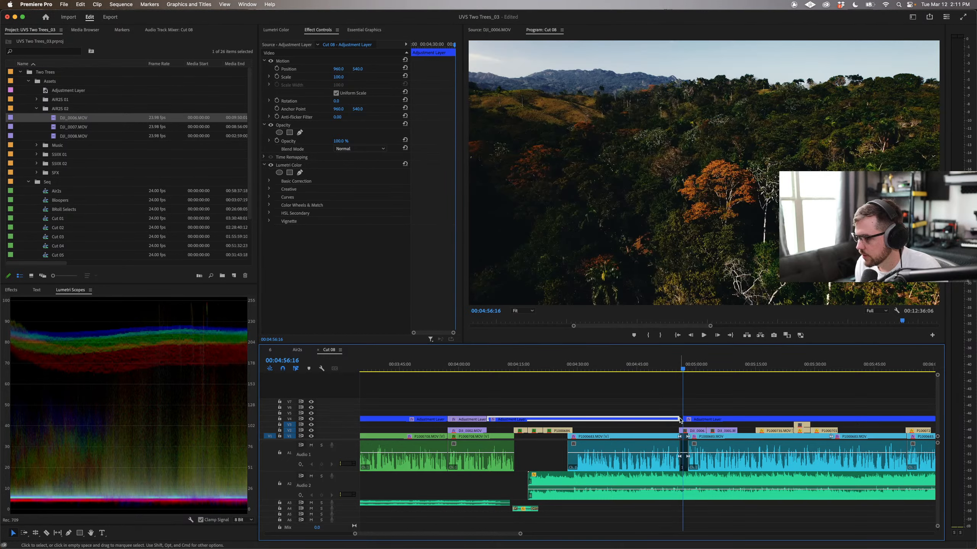
key("=")
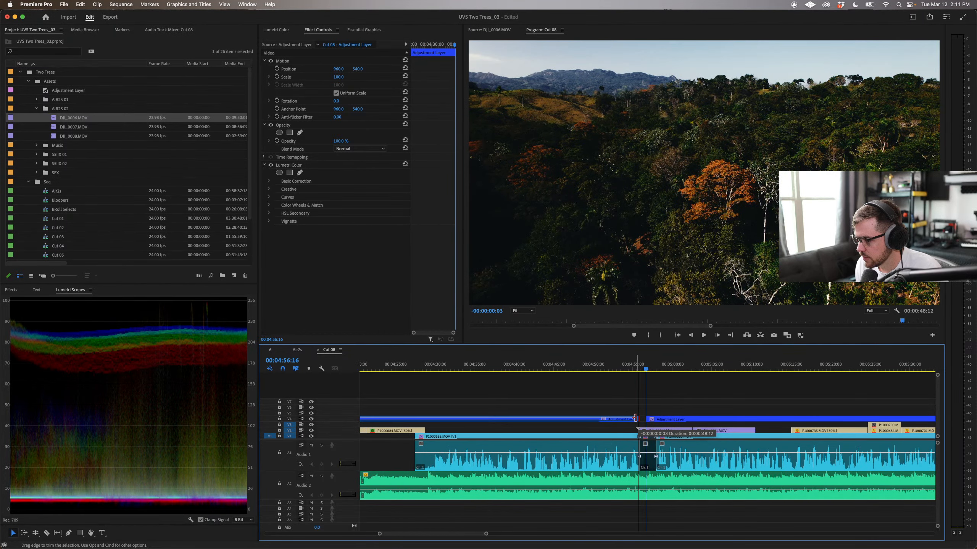
left_click_drag(650, 420, 756, 419)
key("minus")
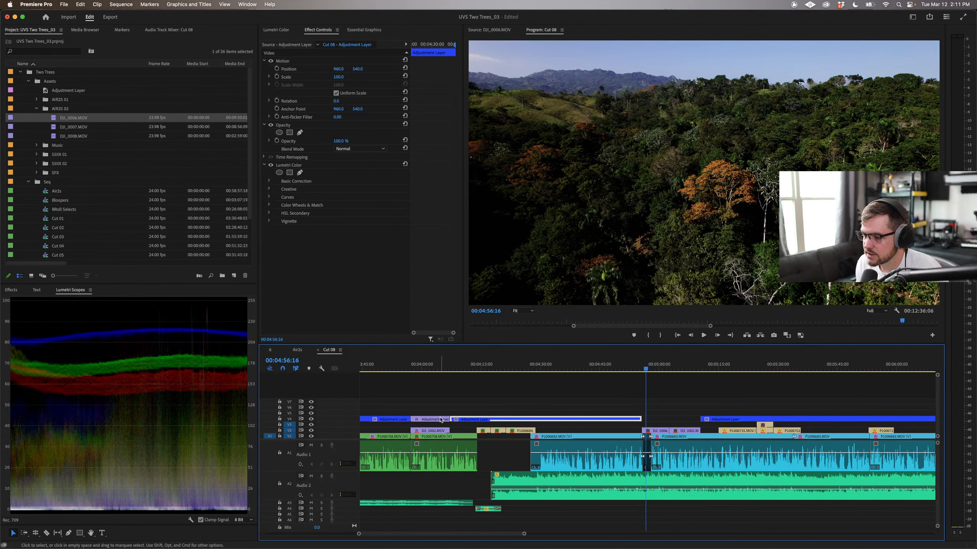
Step: Copy the drone adjustment layer from around 00:04:00:00 into the gap above the later drone clips and check it near 00:04:56:08
left_click_drag(441, 420, 700, 418)
key("equal")
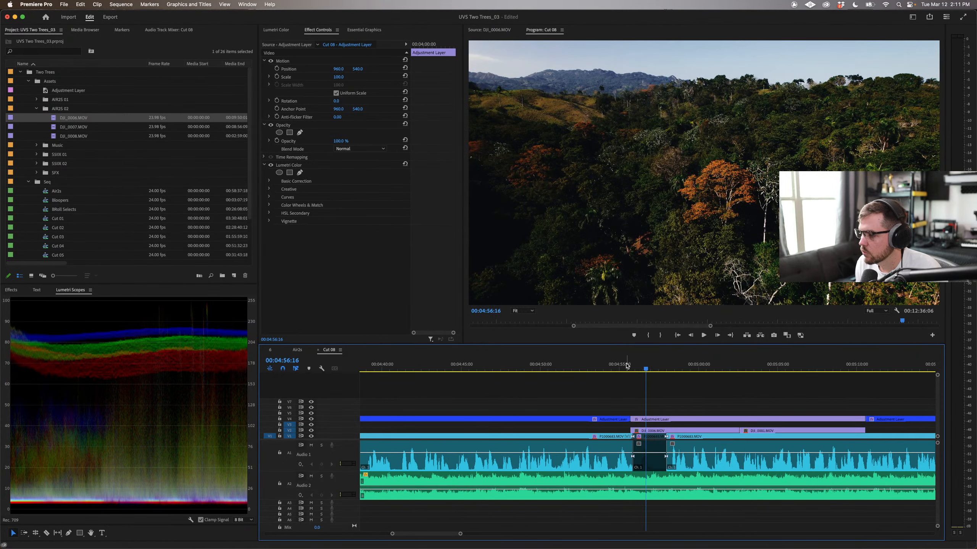
mouse_move(627, 365)
left_mouse_down()
mouse_move(645, 370)
mouse_move(629, 370)
left_mouse_up()
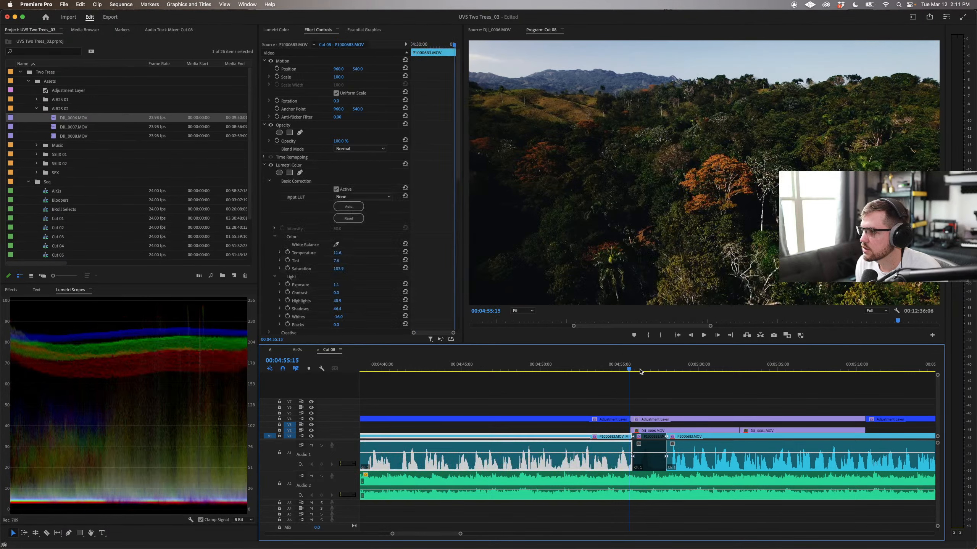
left_click(640, 370)
left_click(652, 420)
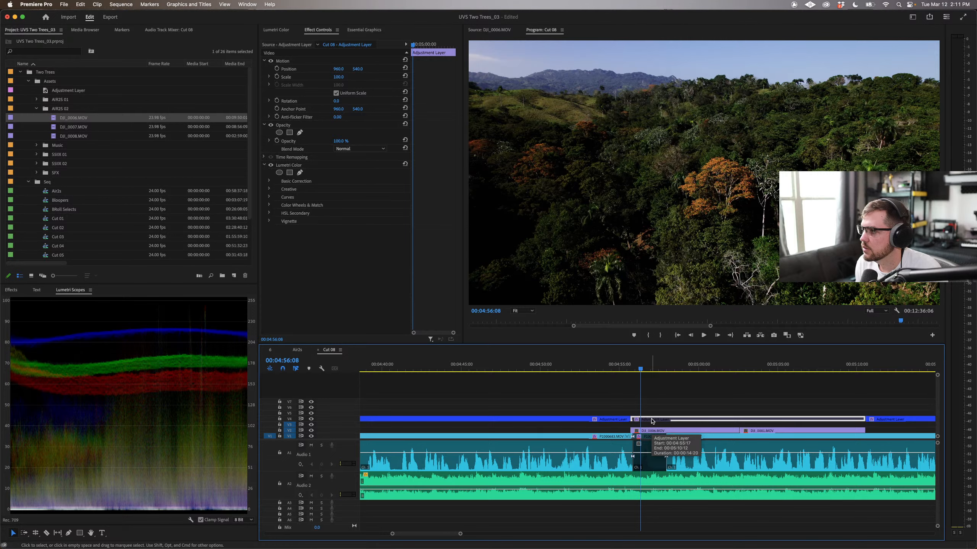
left_click(668, 389)
key("minus")
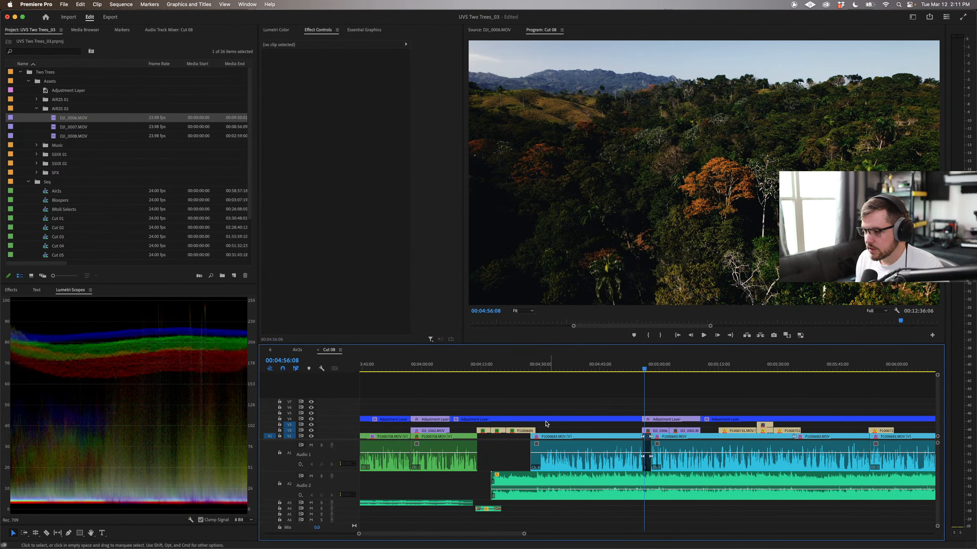
Step: Copy the Lumetri Color effect from the earlier DJI_0002.MOV clip onto the DJI_0006.MOV clip
left_click(434, 432)
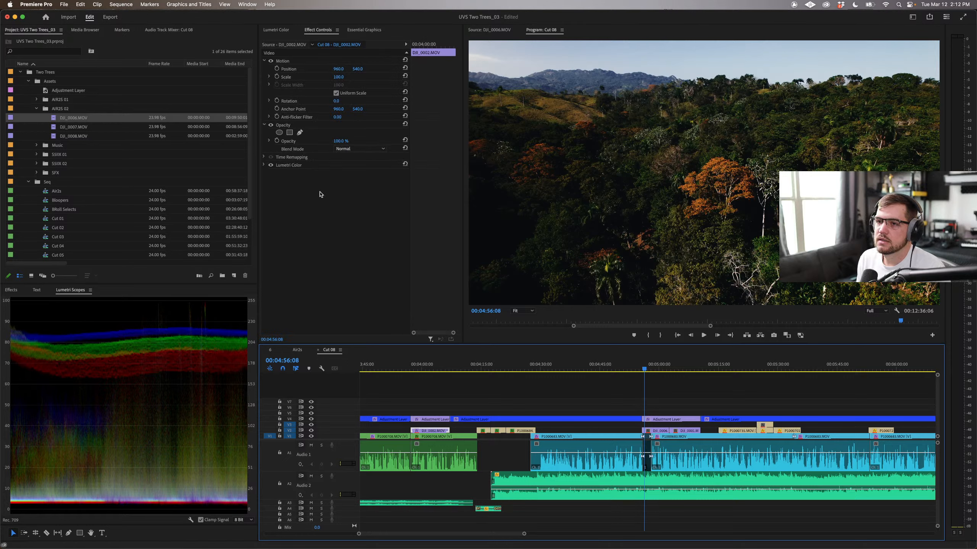
left_click(295, 166)
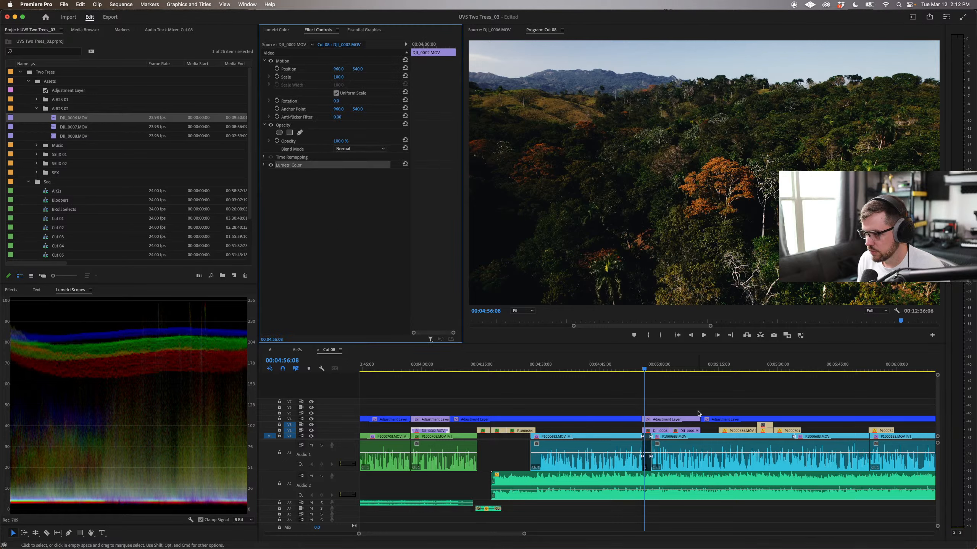
left_click(649, 433)
key("super+v")
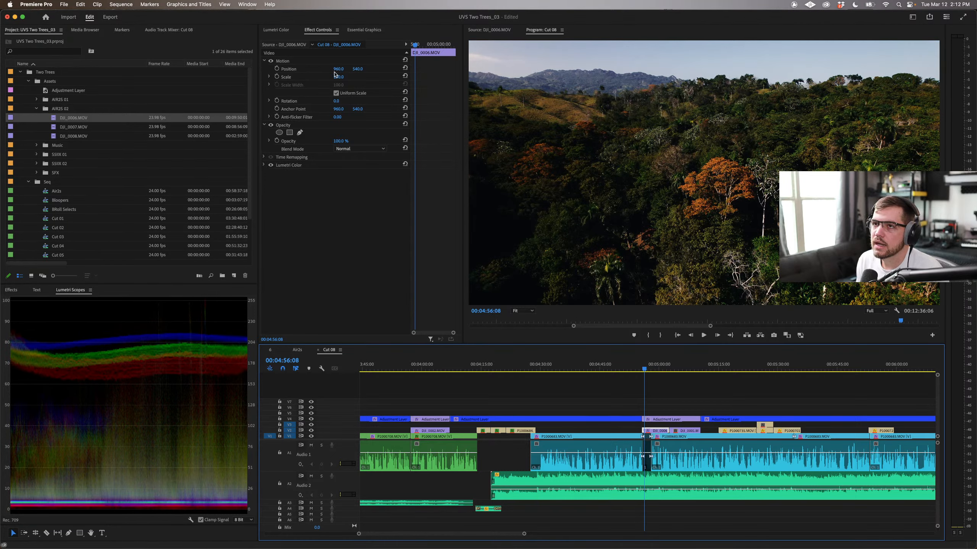
Step: Set the DJI_0006.MOV clip's highlights to 3.3, try shadows at 100.0, and review the drone shot full screen
left_click(276, 30)
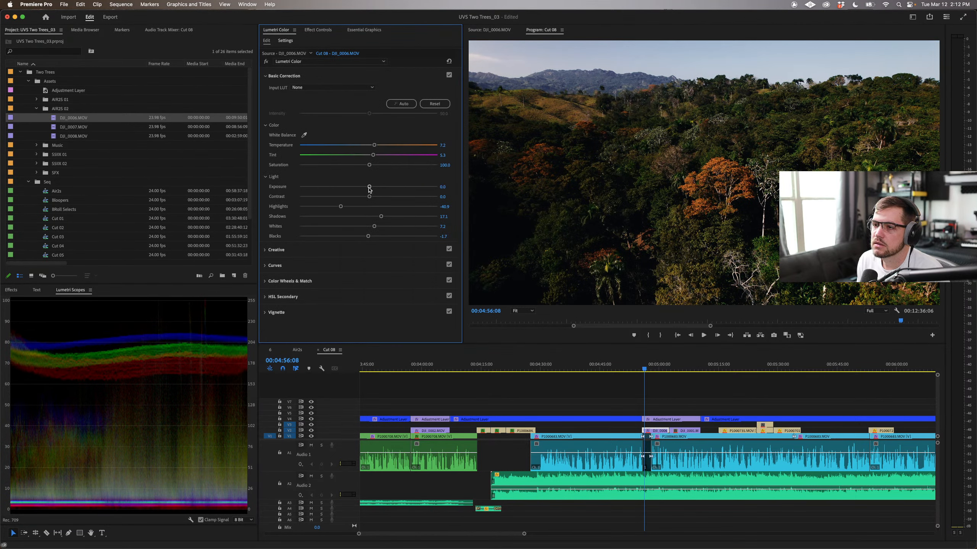
left_click_drag(340, 207, 464, 219)
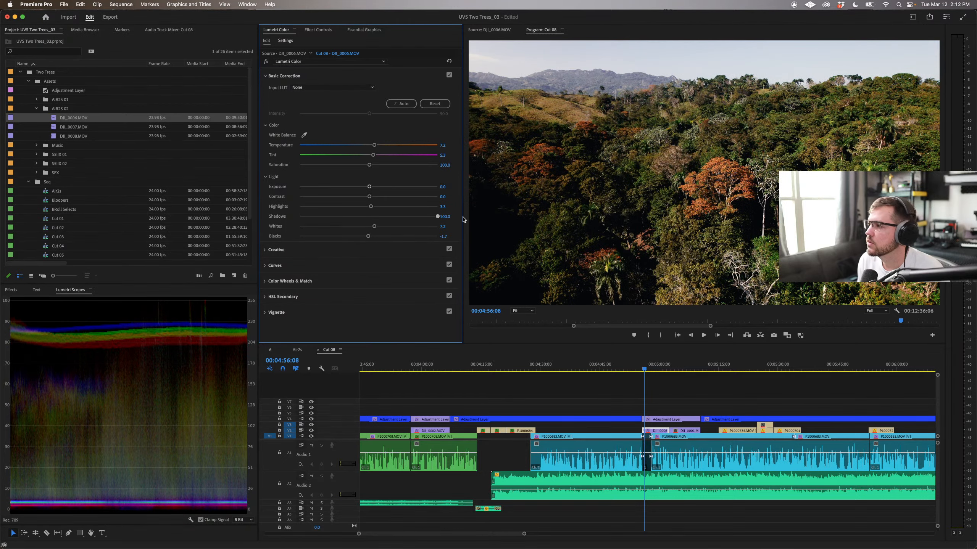
left_click(657, 370)
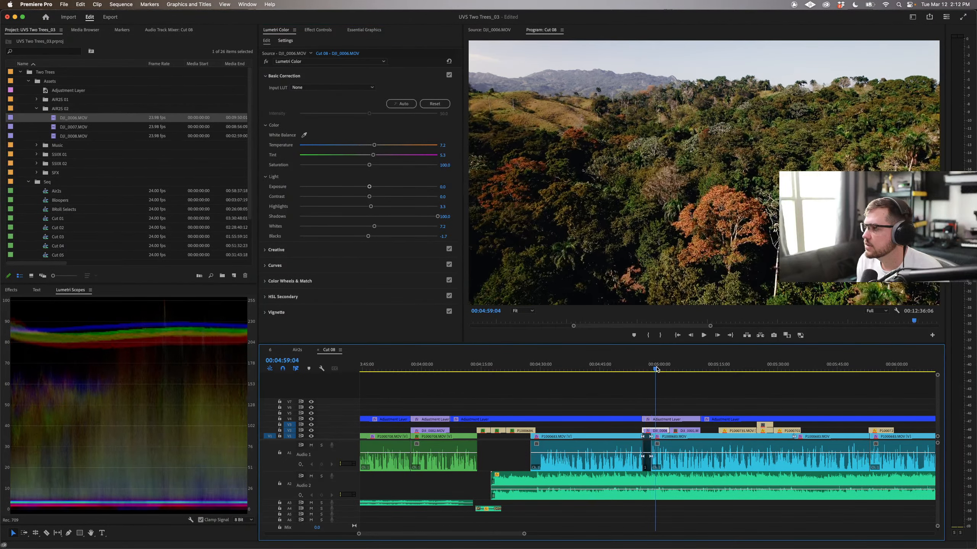
left_click_drag(655, 370, 652, 370)
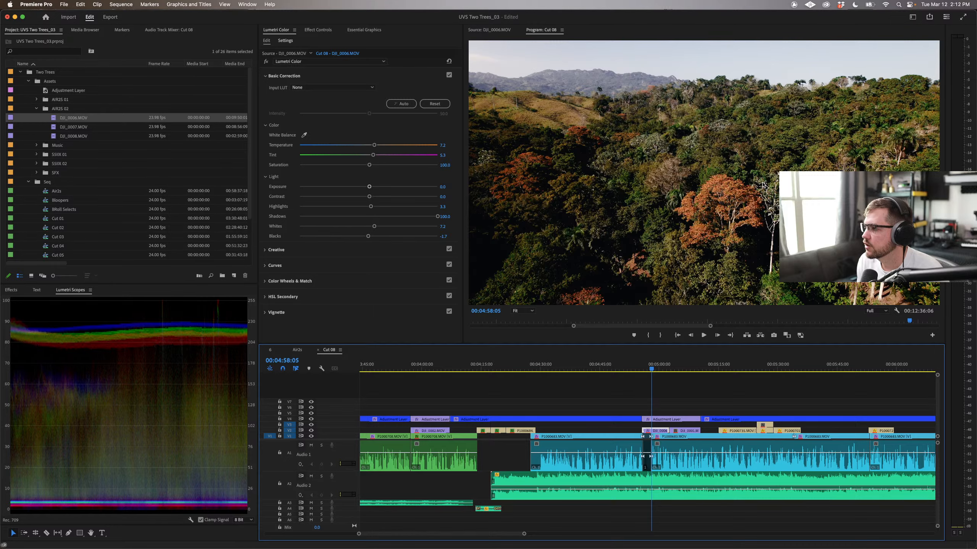
key("grave")
key("space")
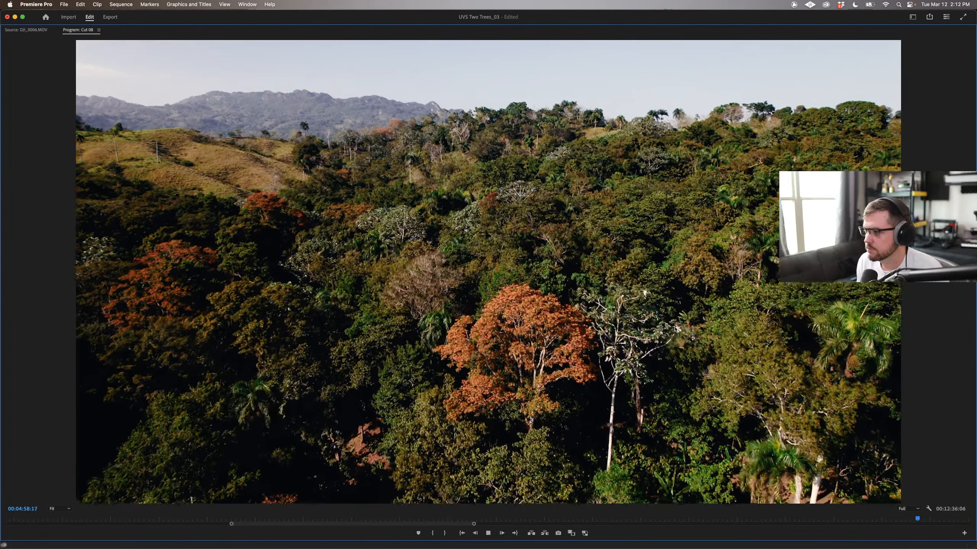
key("grave")
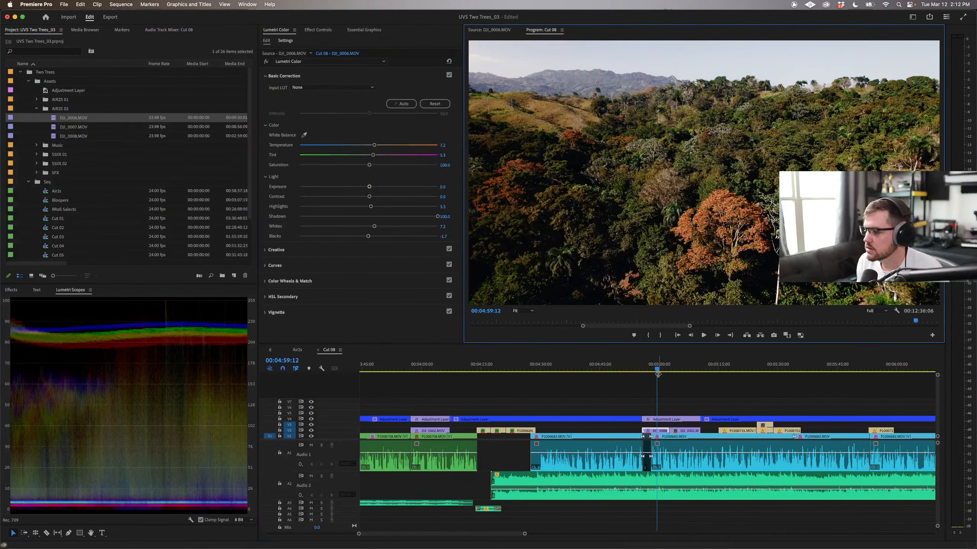
Step: Set the drone clip's shadows to 37.0, whites to 14.4 and blacks to -0.6, checking the enlarged picture and scopes
left_click_drag(438, 217, 378, 226)
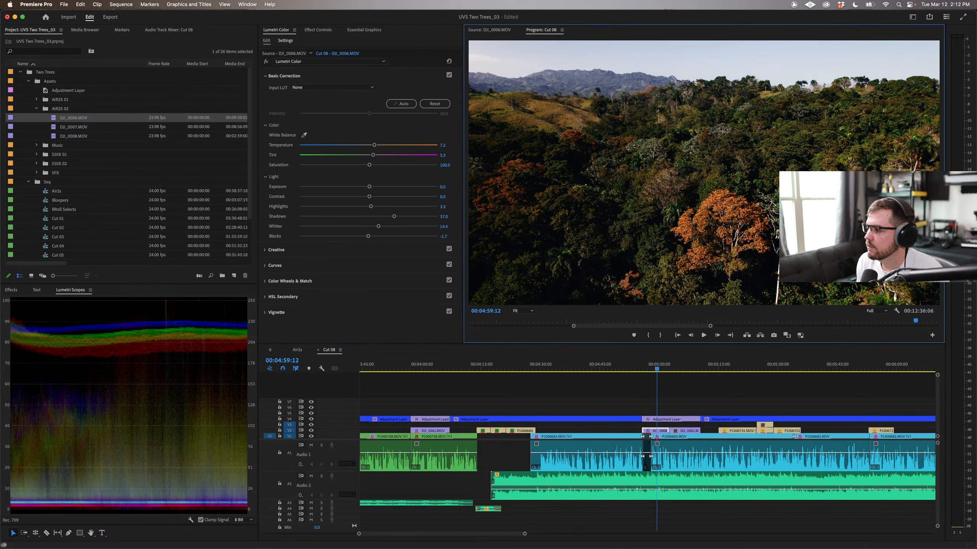
key("grave")
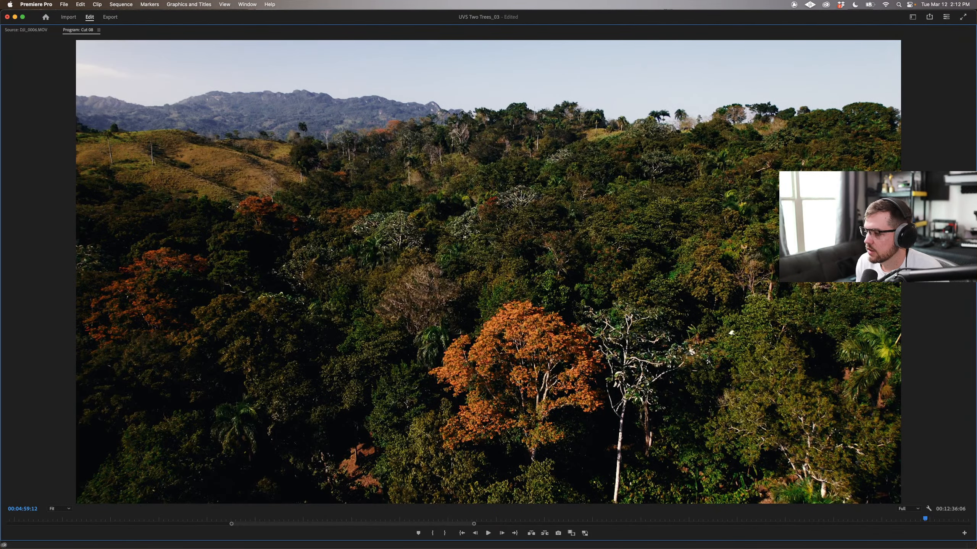
key("grave")
key("grave")
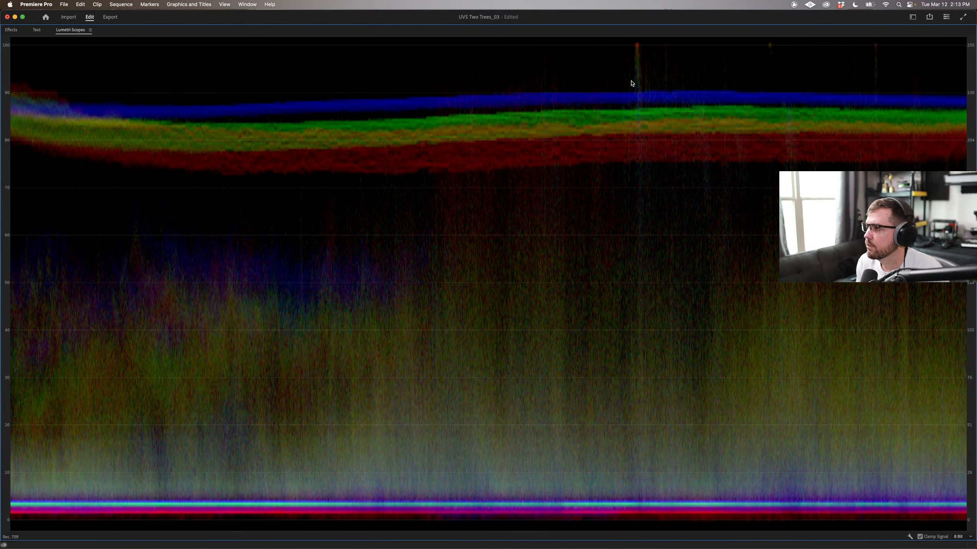
key("grave")
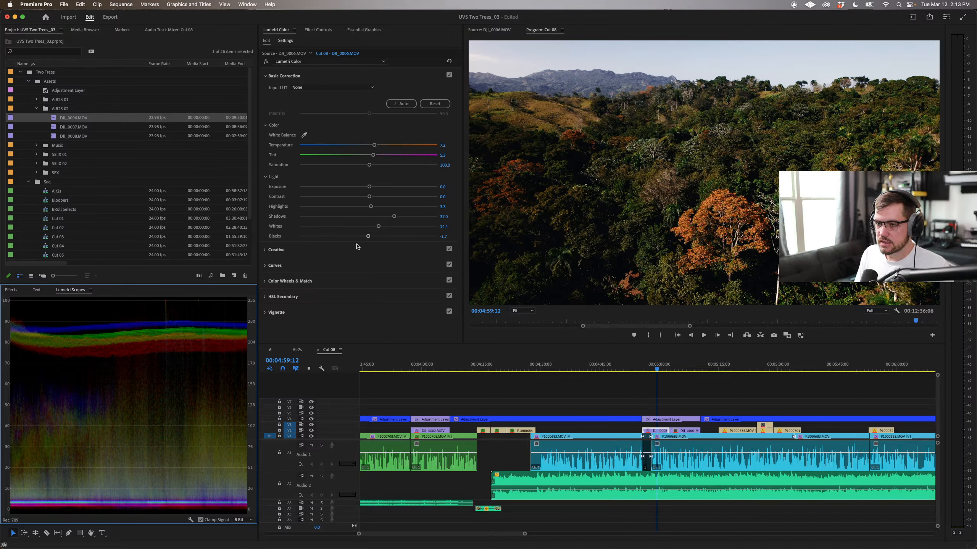
left_click_drag(368, 238, 369, 238)
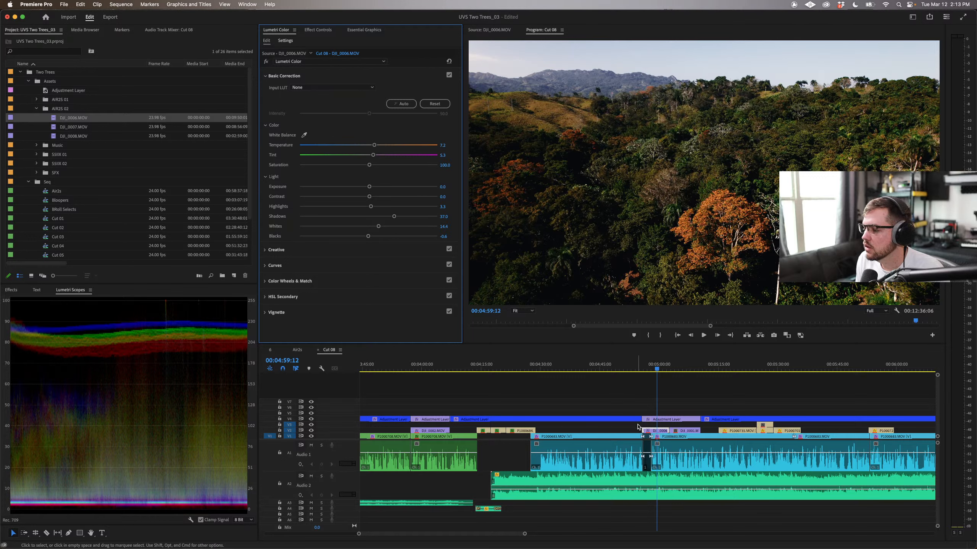
Step: Compare the DJI_0006.MOV clip with and without its Basic Correction, leaving the correction enabled
left_click(449, 75)
left_click(449, 75)
left_click(449, 76)
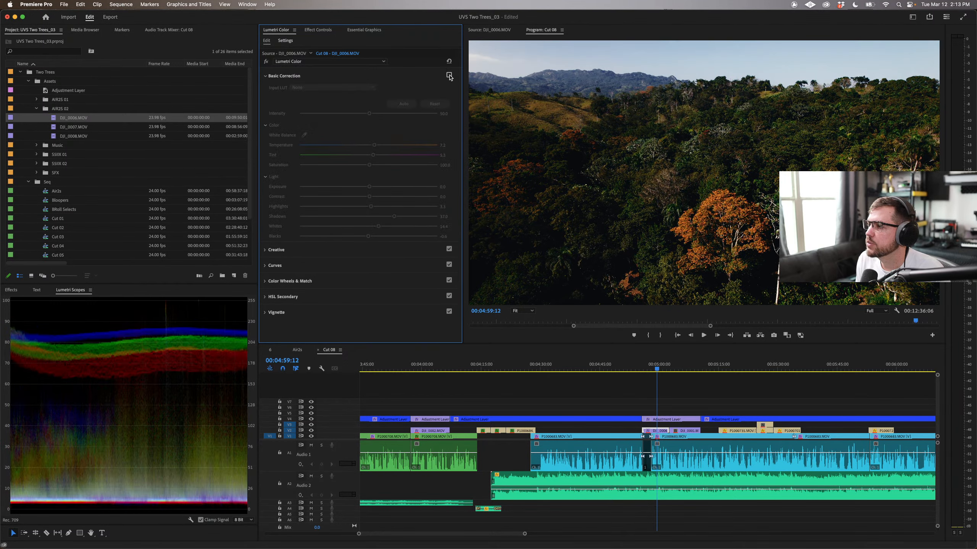
left_click(449, 75)
left_click(449, 76)
left_click(449, 75)
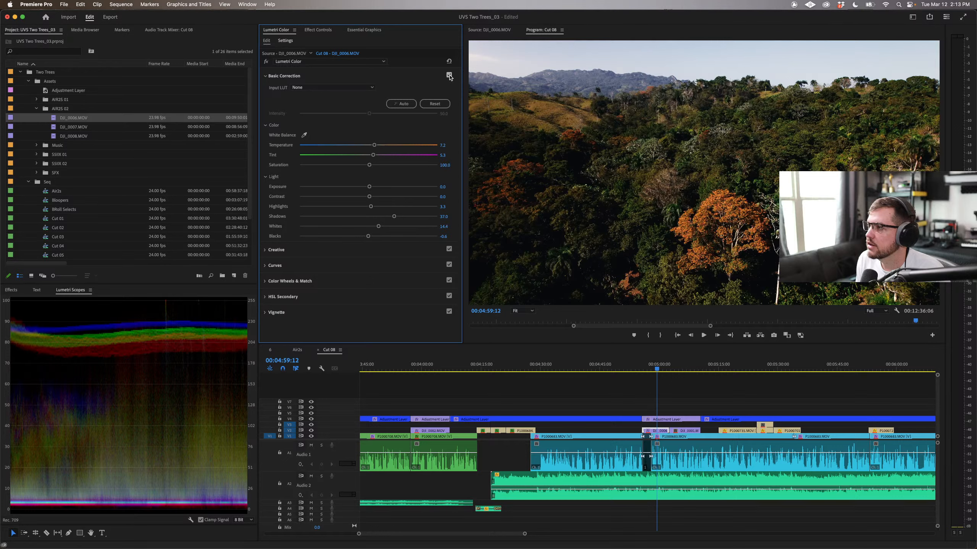
left_click(449, 75)
left_click(449, 75)
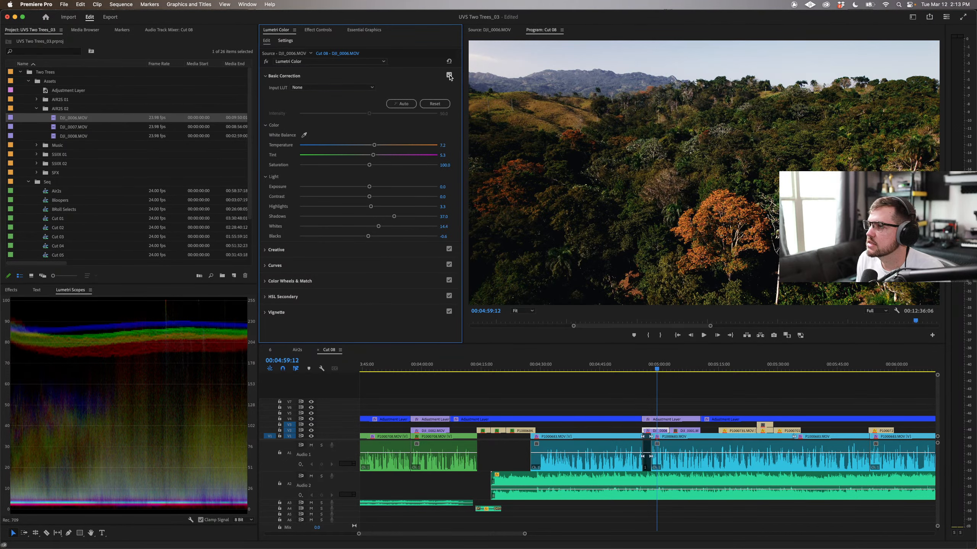
left_click(449, 75)
left_click(449, 75)
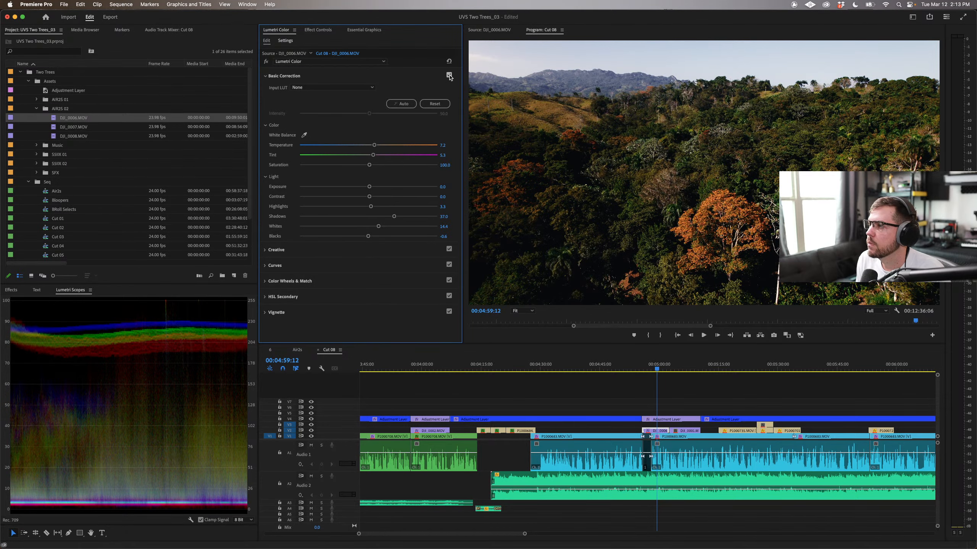
Step: Try a magenta highlight tint on the interview clip with the blue cross, and reset the tint
left_click_drag(653, 370, 592, 368)
key("space")
key("space")
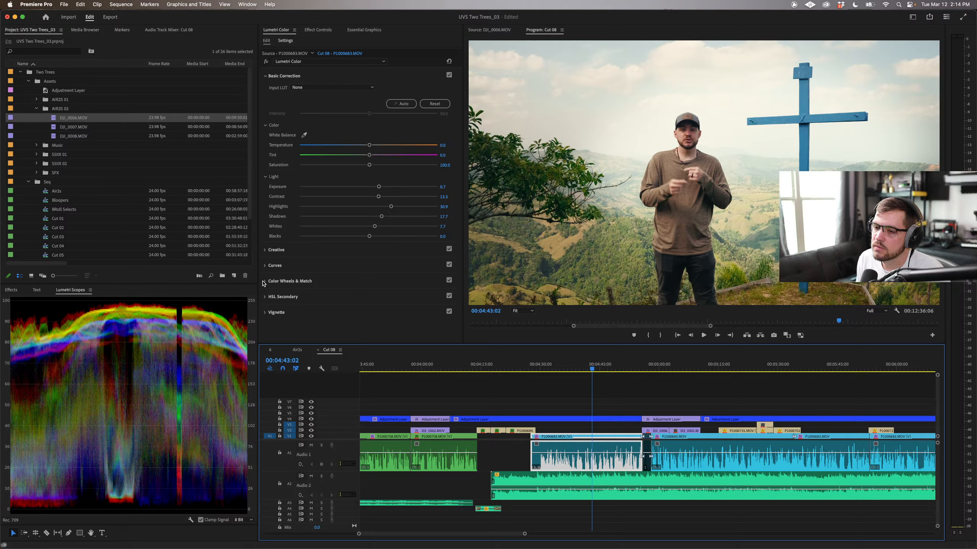
left_click(263, 251)
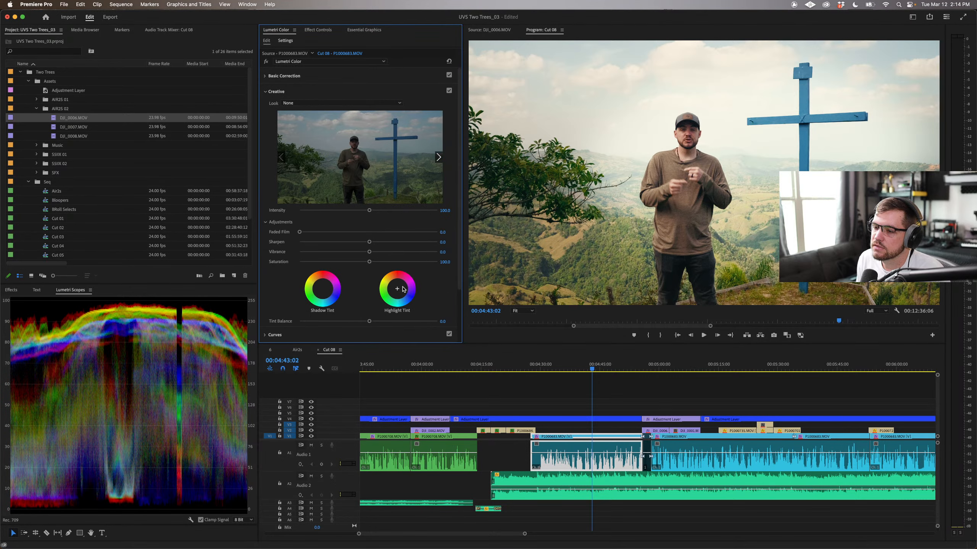
left_click_drag(396, 288, 412, 291)
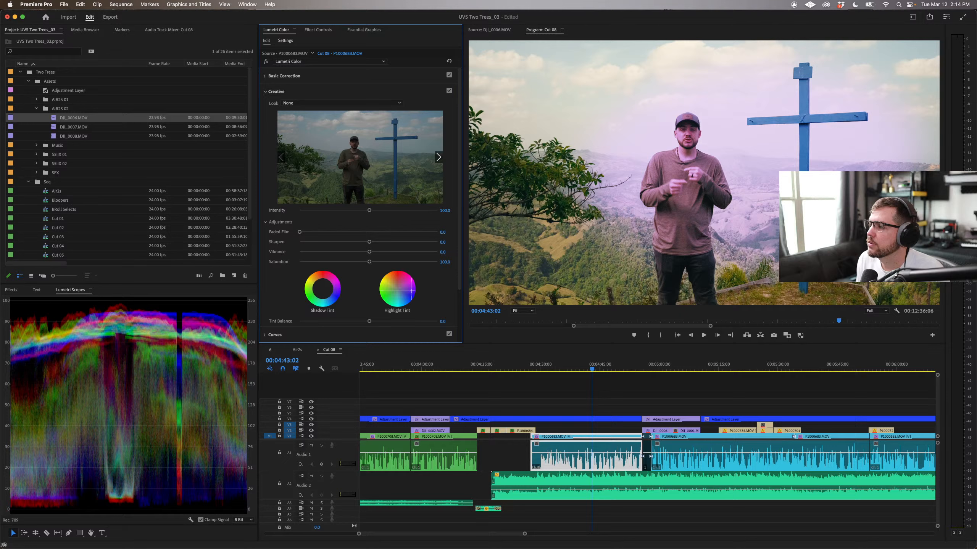
double_click(411, 294)
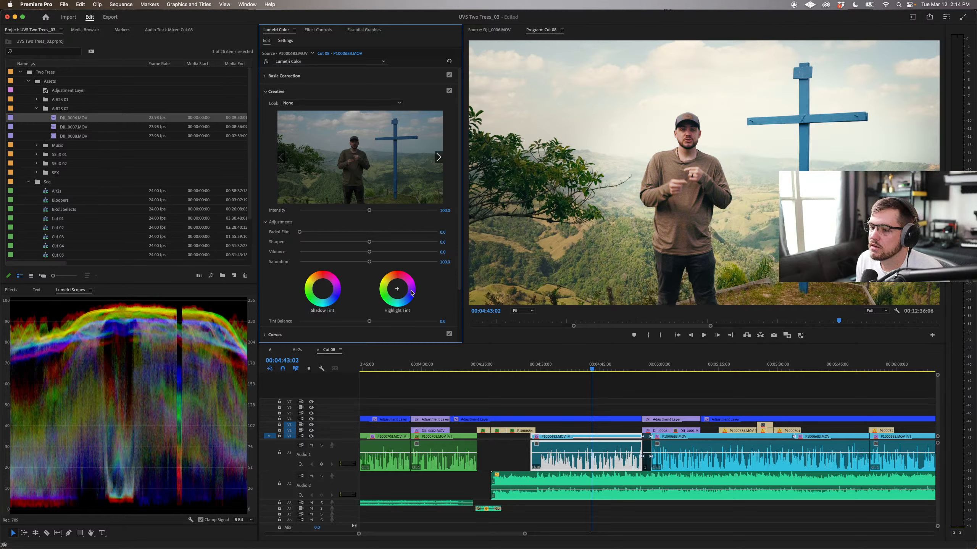
Step: Collapse the settings of both Lumetri Color effects on the cross interview clip
left_click(317, 30)
left_click(263, 166)
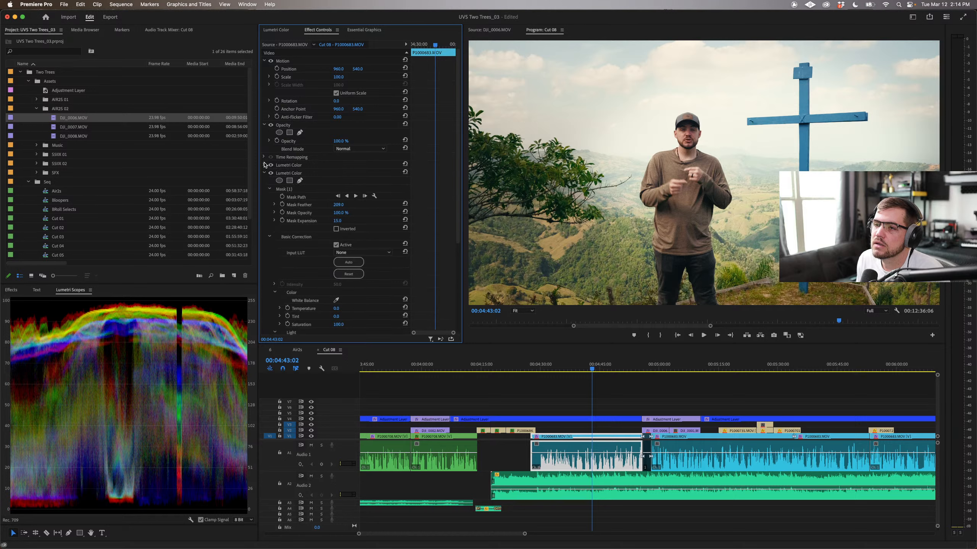
left_click(263, 173)
left_click_drag(290, 175, 292, 166)
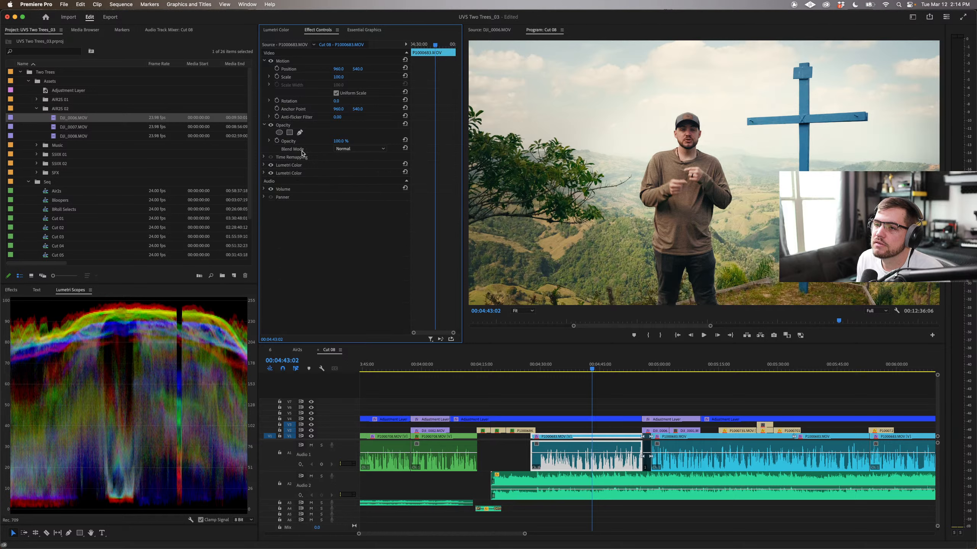
Step: Tint the cross clip's highlights slightly blue and its shadows slightly warm, comparing against the drone reference frame at 00:05:02:06
left_click(276, 30)
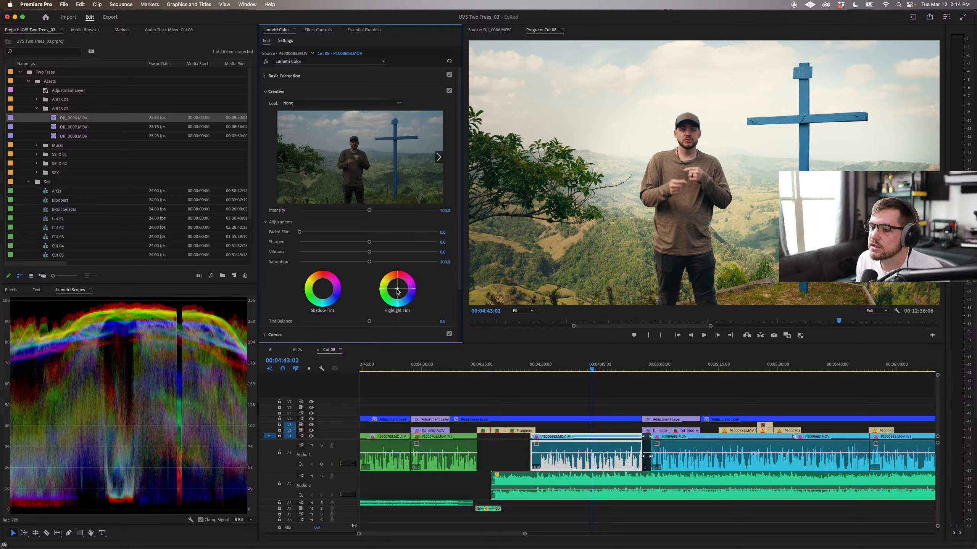
left_click_drag(396, 287, 400, 289)
left_click(786, 335)
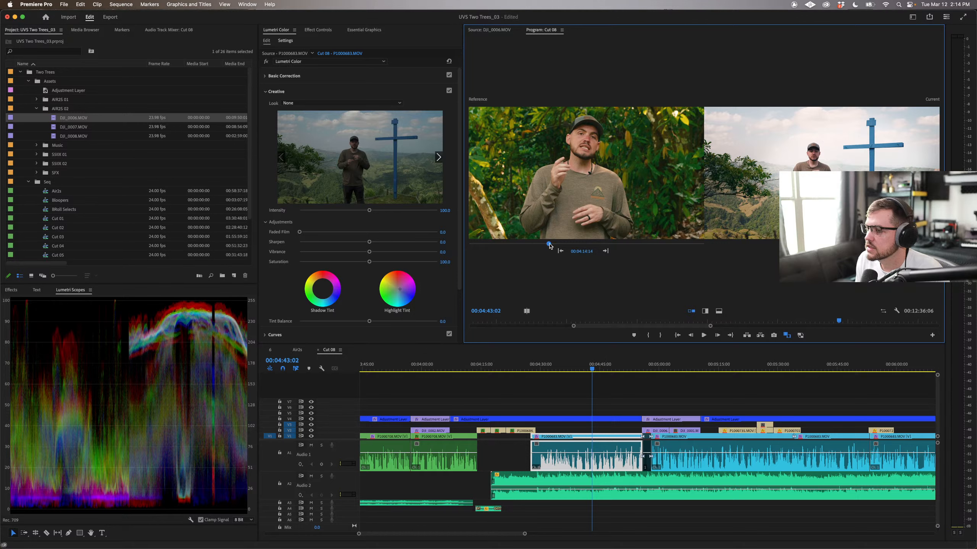
mouse_move(549, 244)
left_mouse_down()
mouse_move(591, 246)
mouse_move(564, 245)
left_mouse_up()
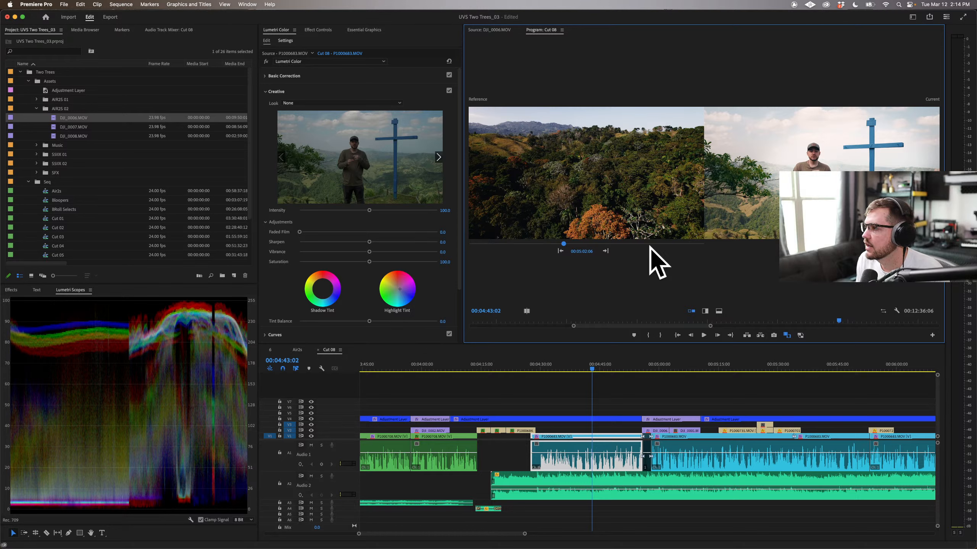
left_click(400, 294)
left_click_drag(397, 289, 399, 289)
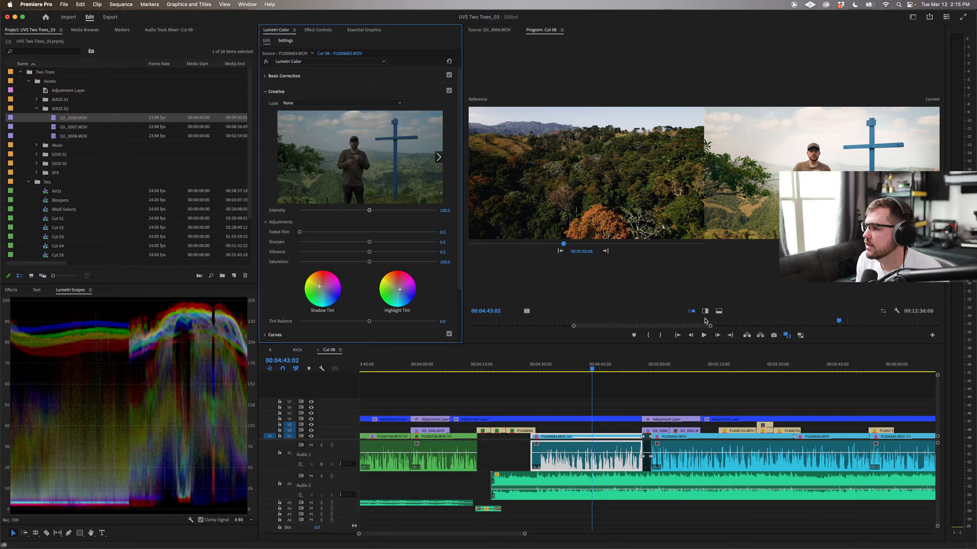
left_click(784, 337)
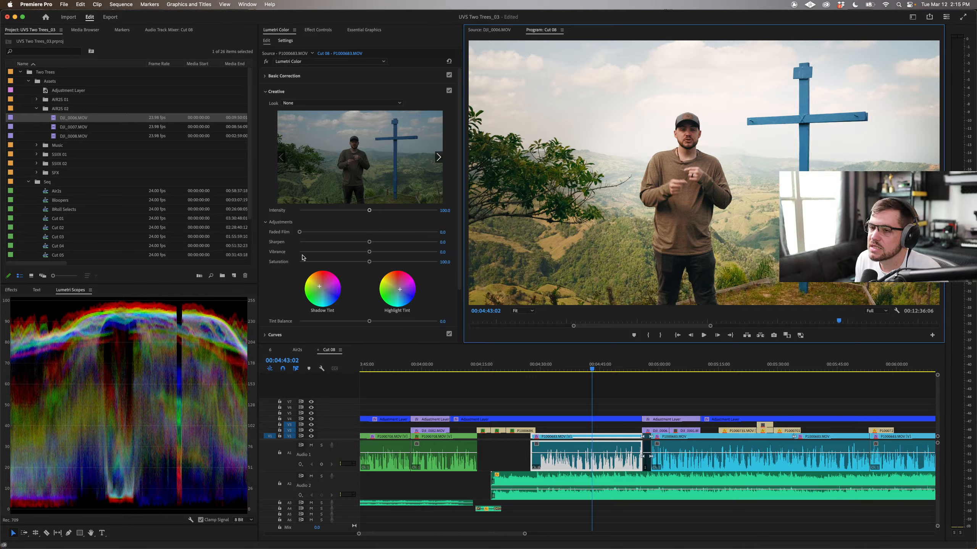
Step: Compare the cross clip with and without its Creative adjustments, leaving them enabled
left_click(449, 91)
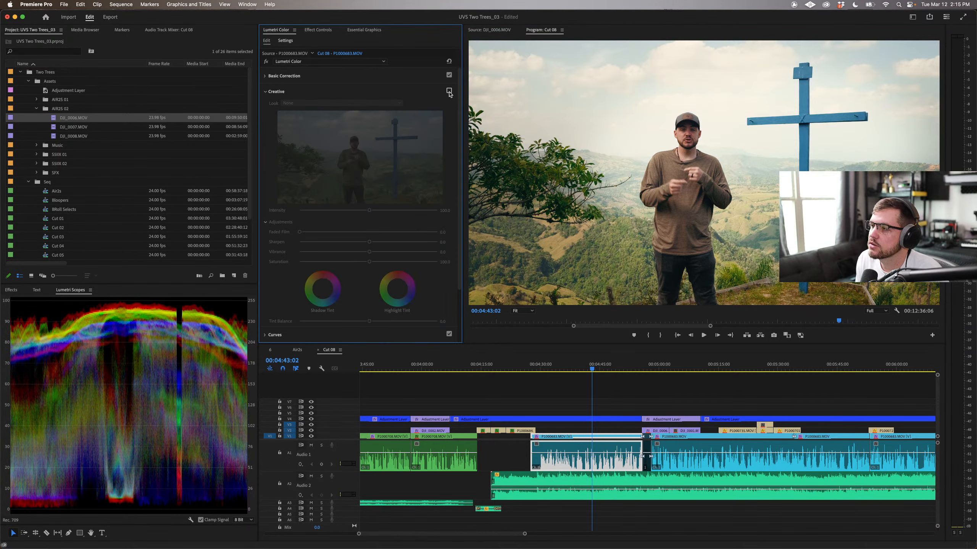
left_click(449, 90)
left_click(449, 90)
left_click(449, 91)
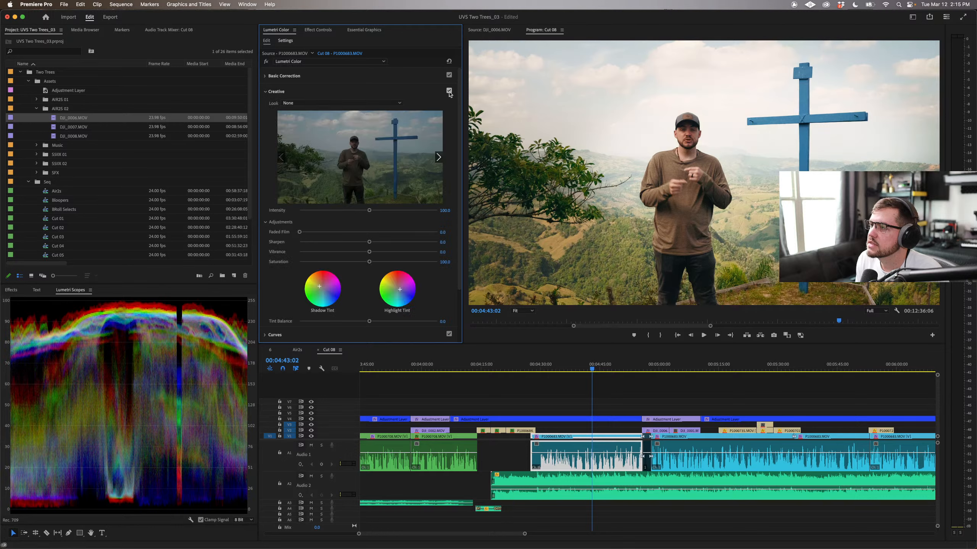
left_click(449, 91)
left_click(449, 90)
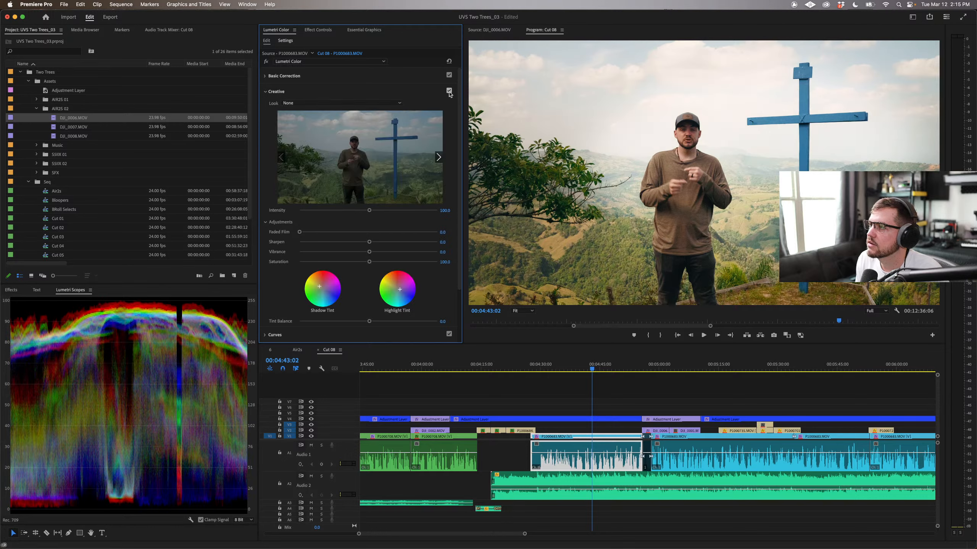
left_click(448, 91)
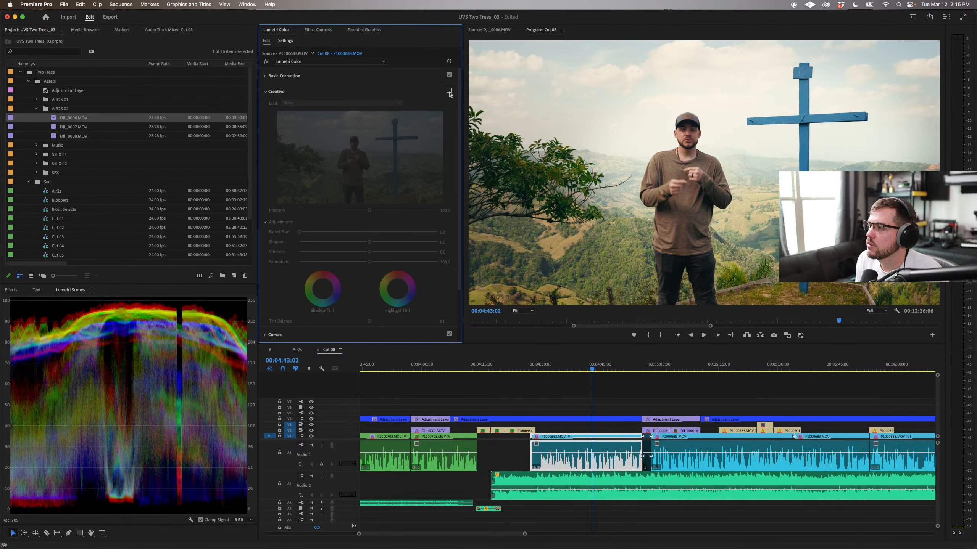
left_click(449, 91)
left_click(449, 91)
left_click(448, 91)
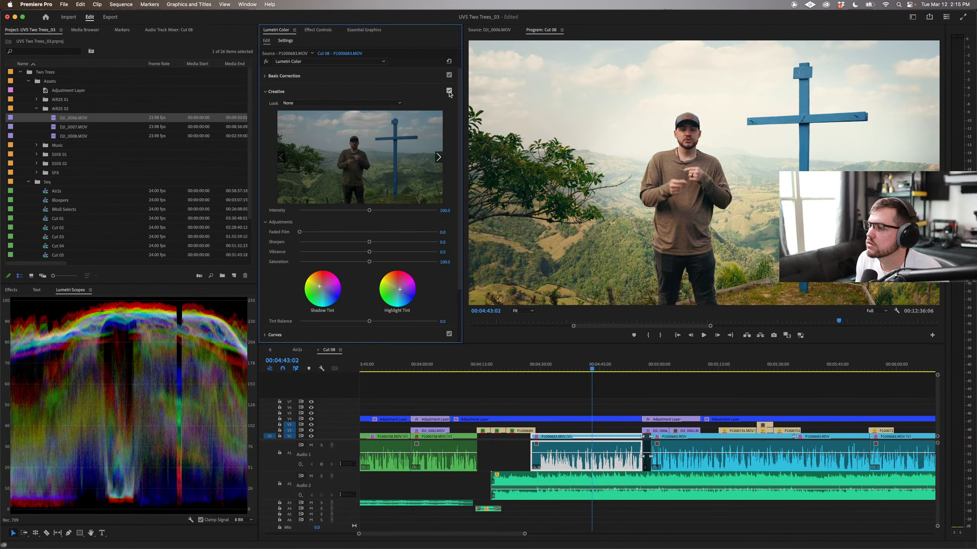
left_click(449, 91)
left_click(448, 91)
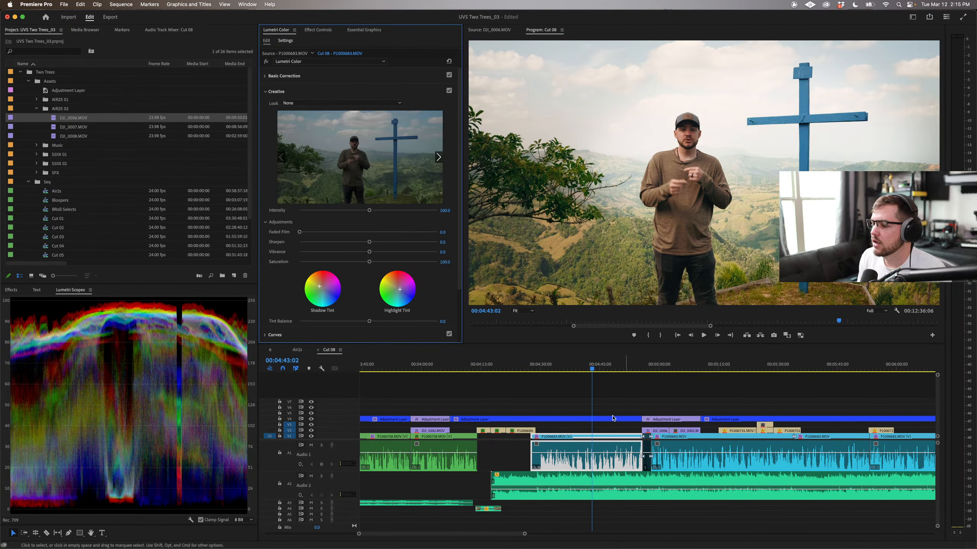
Step: Check the new tints on other frames of the cross interview clip
left_click_drag(600, 366, 623, 369)
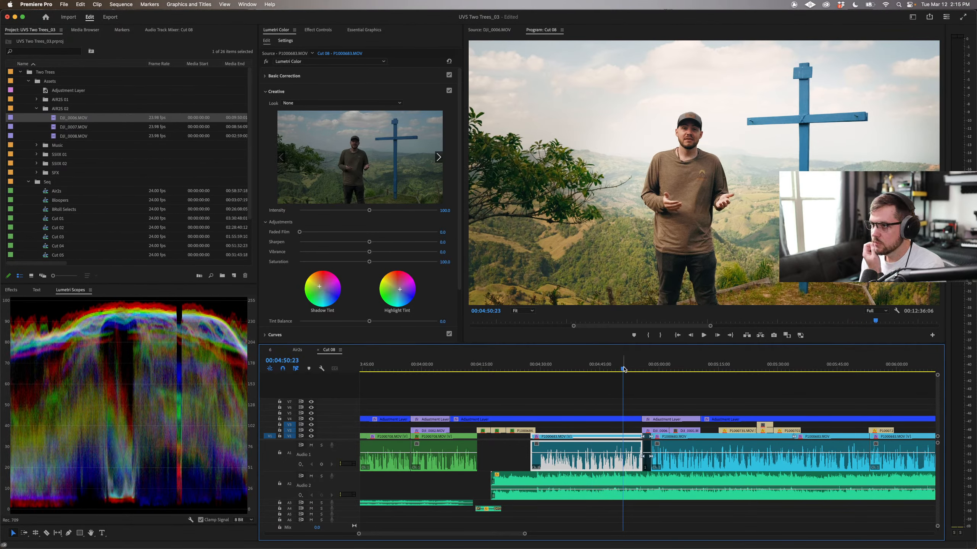
left_click(468, 369)
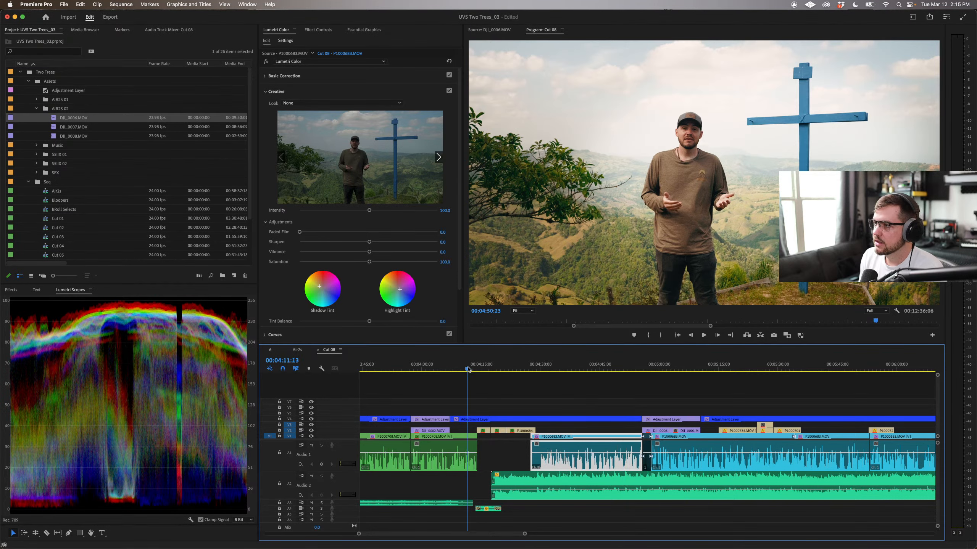
left_click_drag(590, 369, 602, 370)
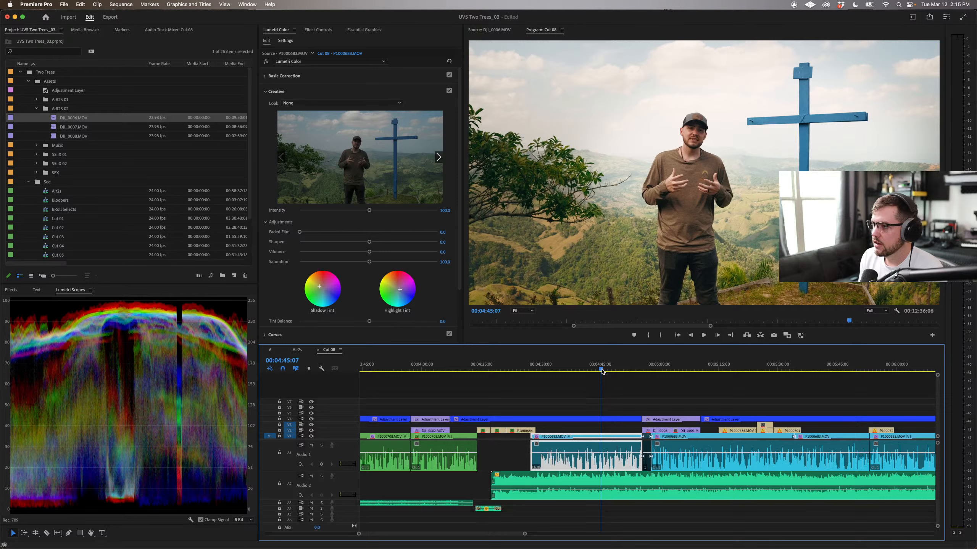
Step: Compare the cross clip with and without each of its two Lumetri Color effects, leaving both enabled
left_click(321, 31)
left_click_drag(292, 173, 291, 163)
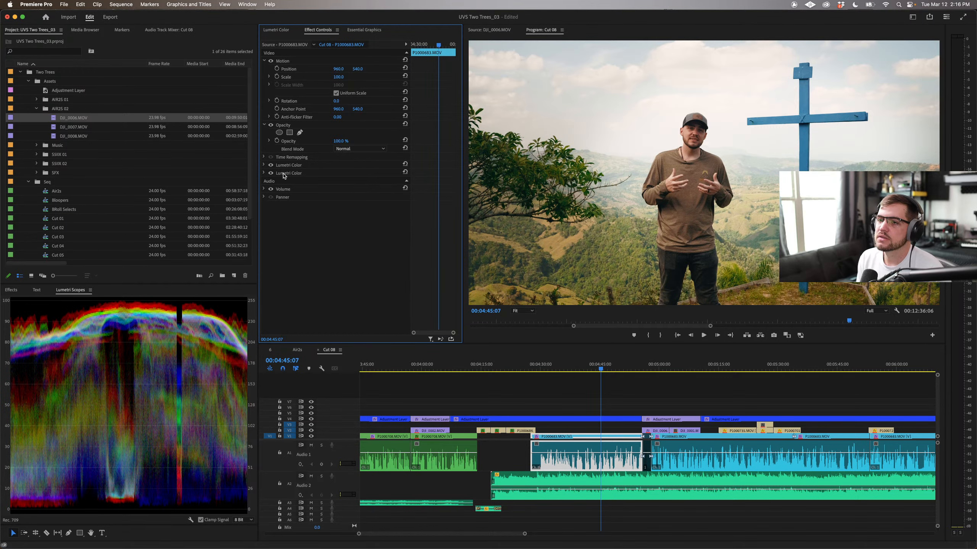
left_click(270, 174)
left_click(271, 173)
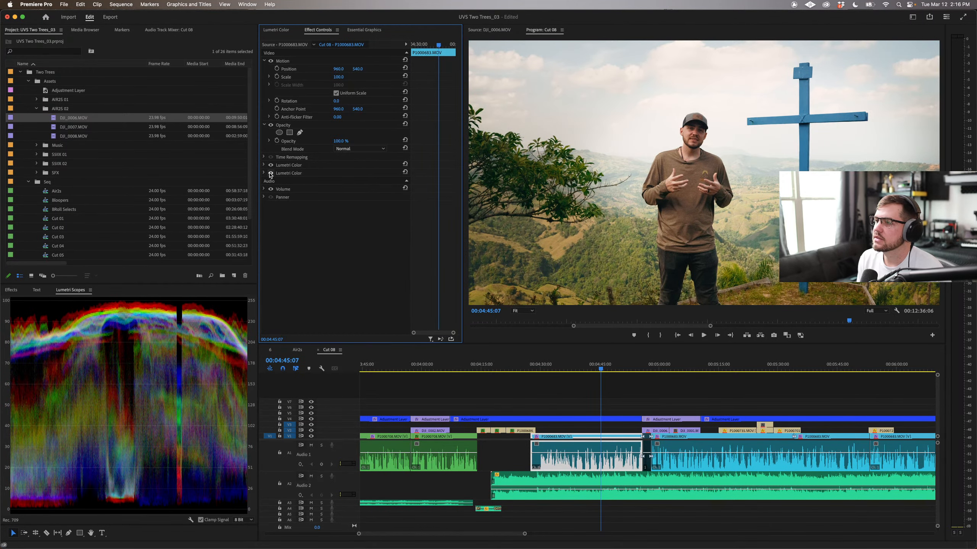
left_click(270, 173)
left_click(271, 173)
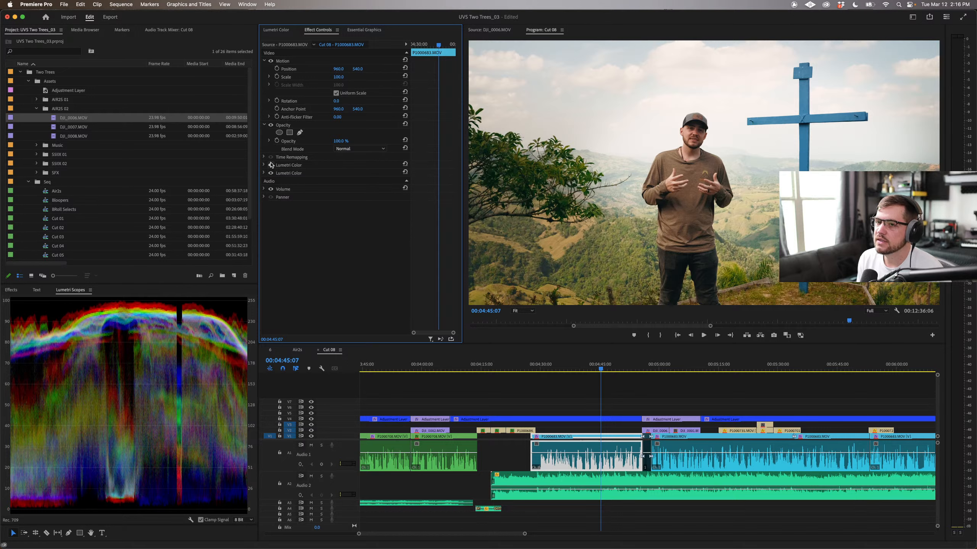
left_click(271, 165)
left_click(271, 165)
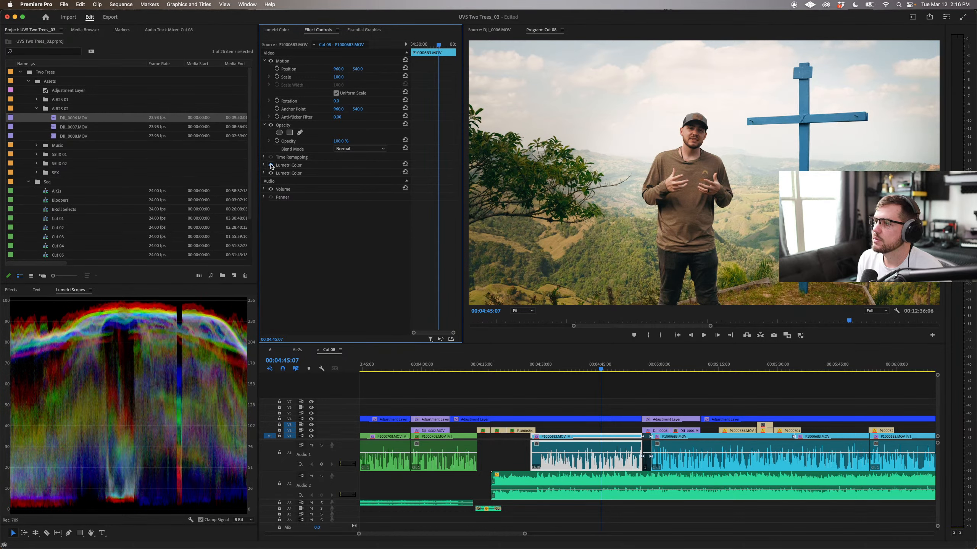
left_click(270, 165)
left_click(270, 165)
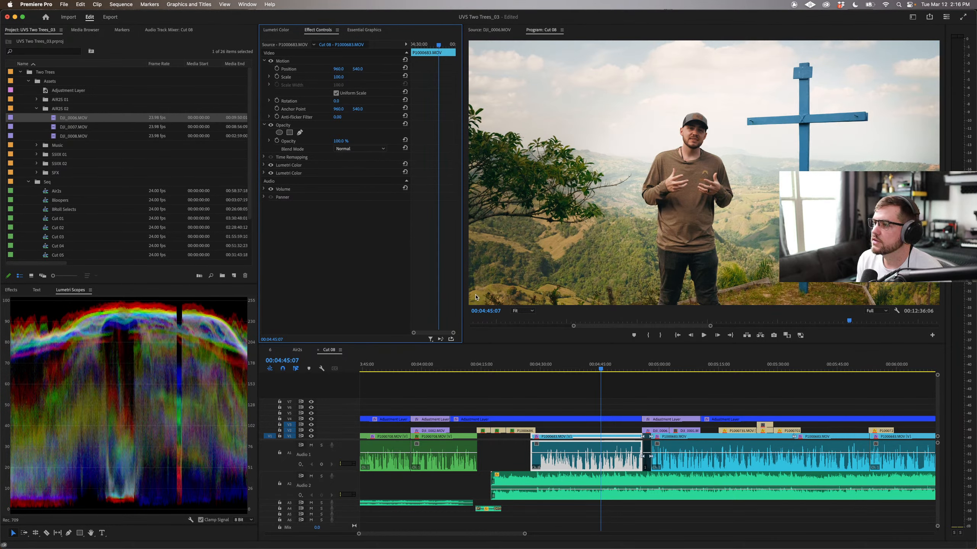
Step: Copy the Lumetri Color effect from the DJI_0006.MOV clip onto the following DJI_0001.MOV drone clip
scroll(638, 389, "right", 4)
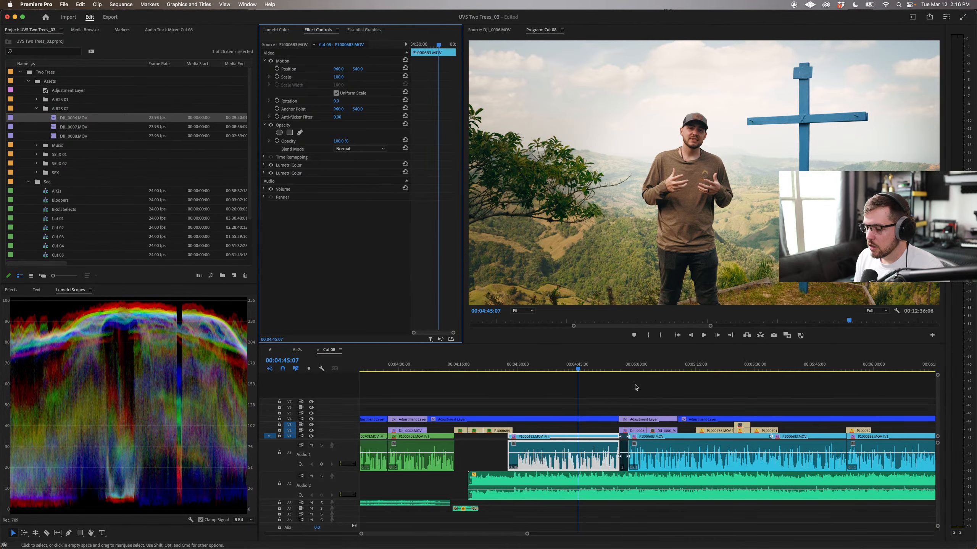
left_click_drag(544, 371, 573, 371)
left_click(296, 167)
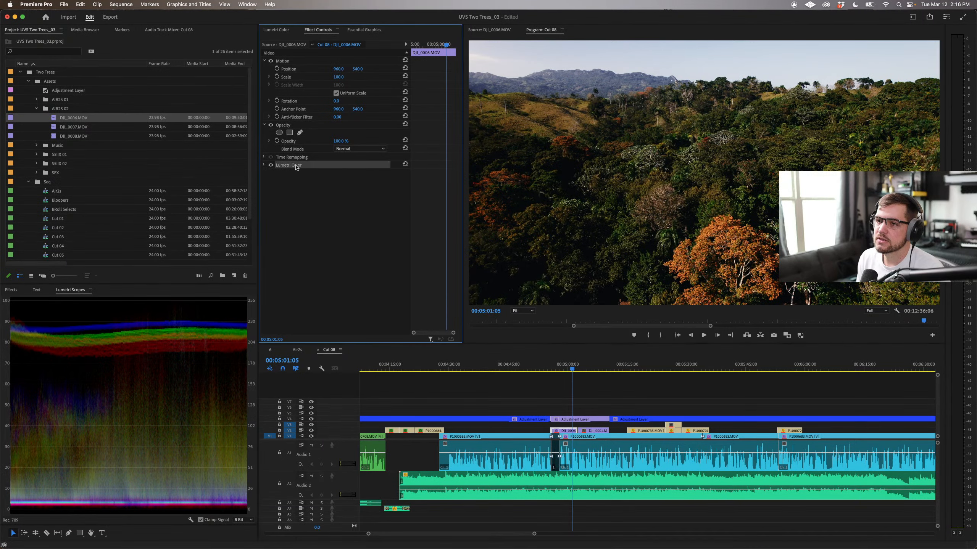
left_click(582, 370)
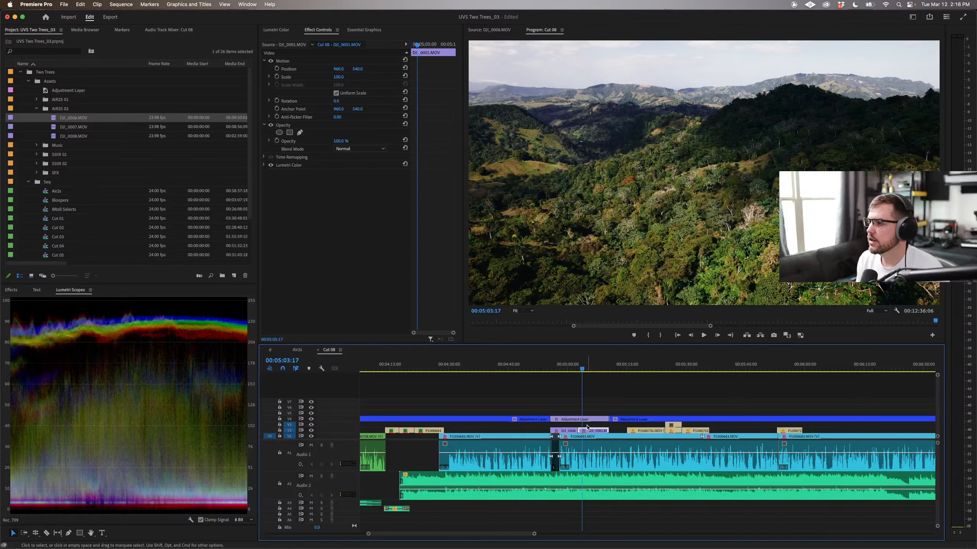
Step: Set the DJI_0001.MOV clip's temperature to 6.1 and tint to 1.1, comparing it with the DJI_0006.MOV reference frame
left_click(276, 31)
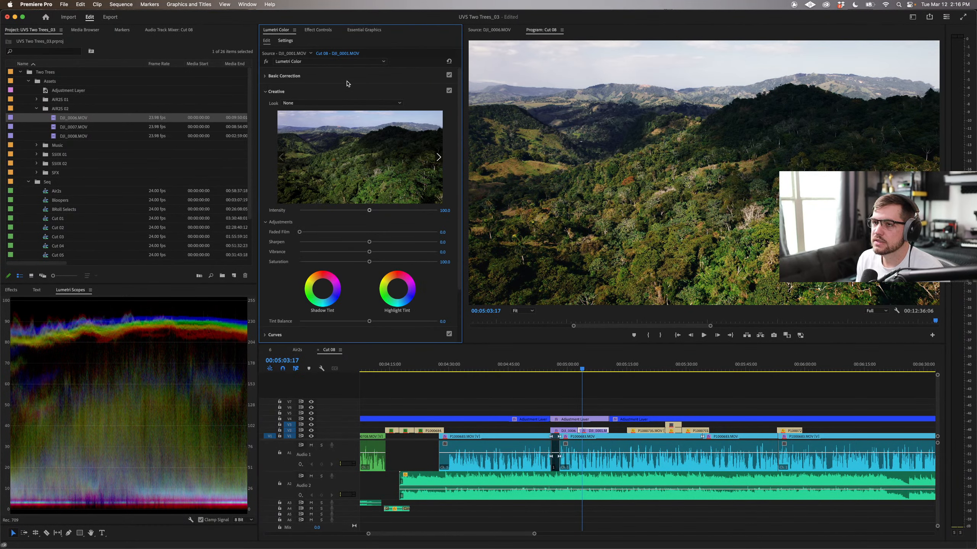
left_click(335, 77)
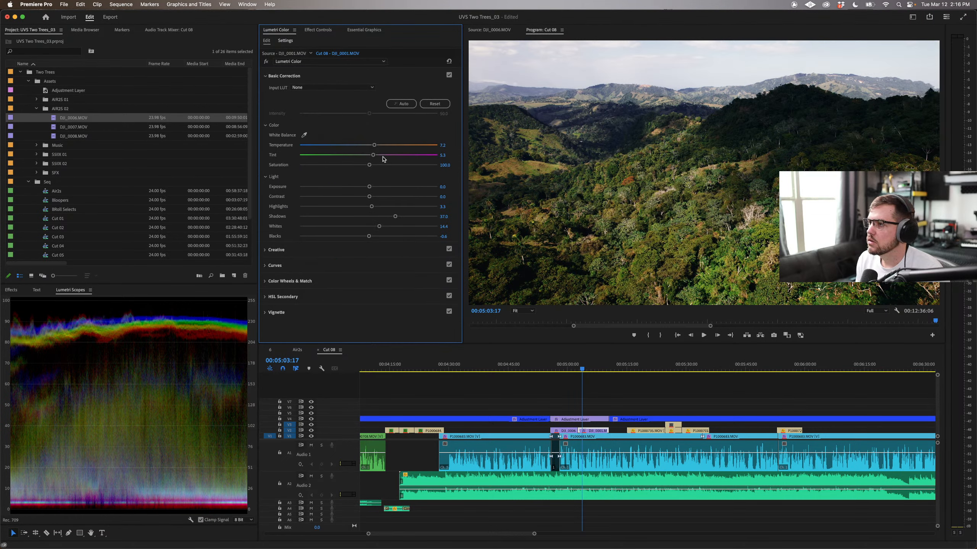
left_click_drag(375, 145, 378, 145)
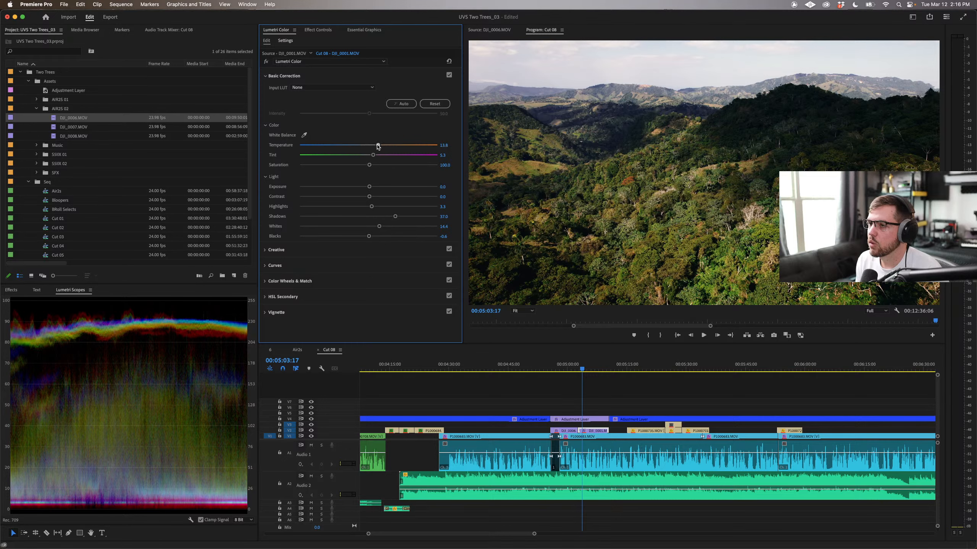
left_click(786, 335)
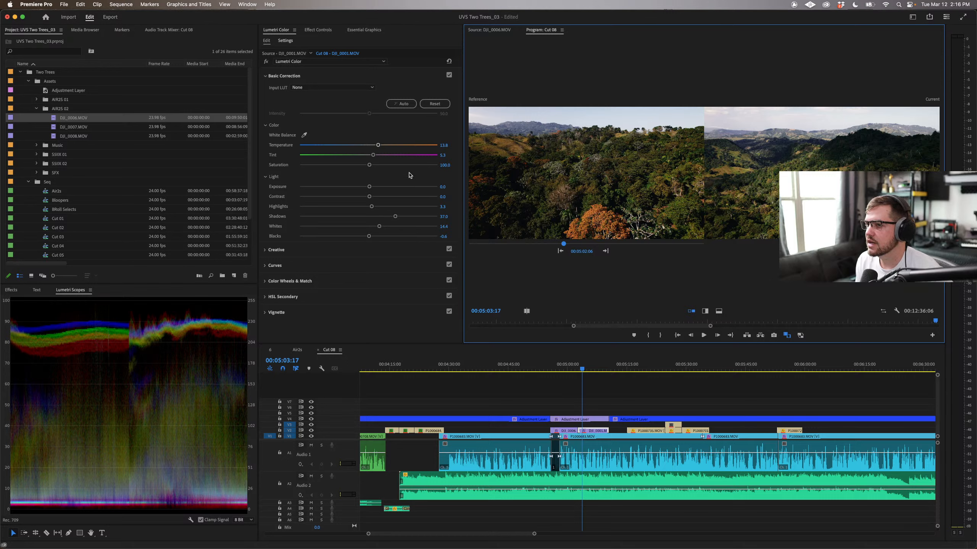
left_click_drag(377, 147, 370, 147)
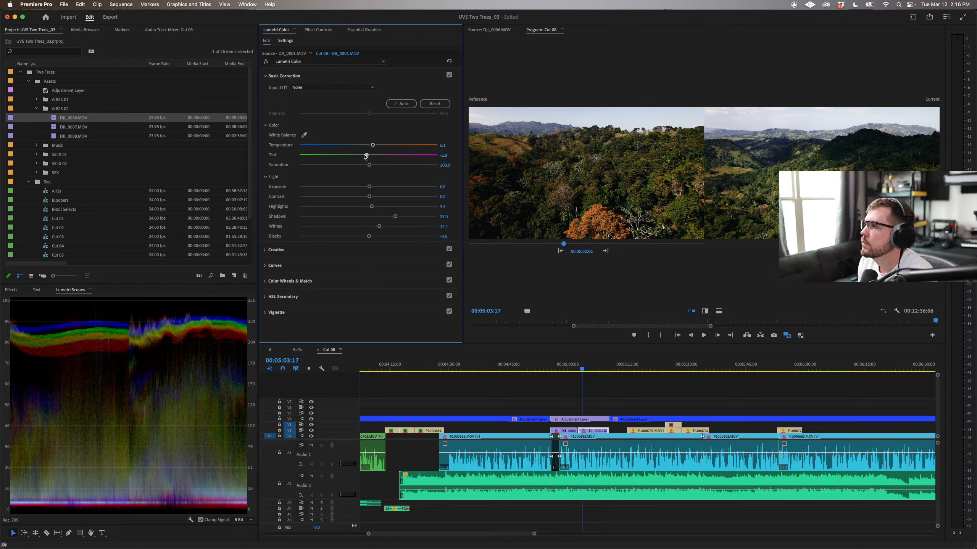
left_click_drag(364, 155, 367, 156)
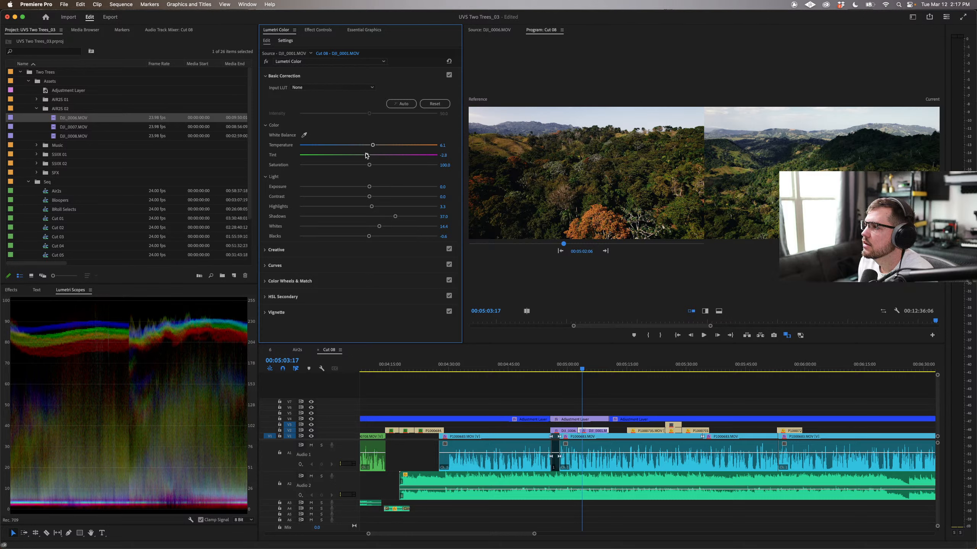
left_click_drag(366, 156, 370, 155)
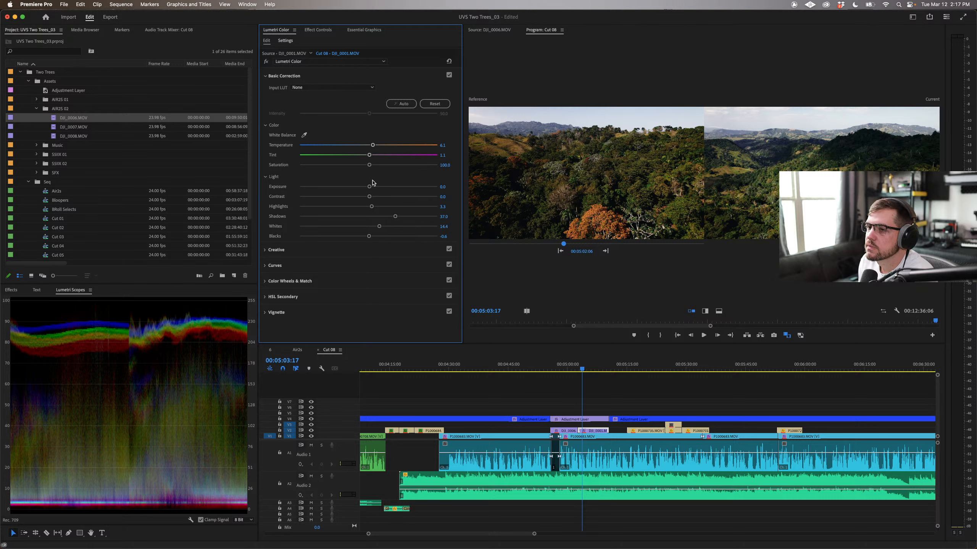
Step: Set the DJI_0001.MOV clip's highlights to 44.2, whites to 4.4 and blacks to -0.6, nudging exposure to match the reference frame
left_click_drag(370, 186, 369, 187)
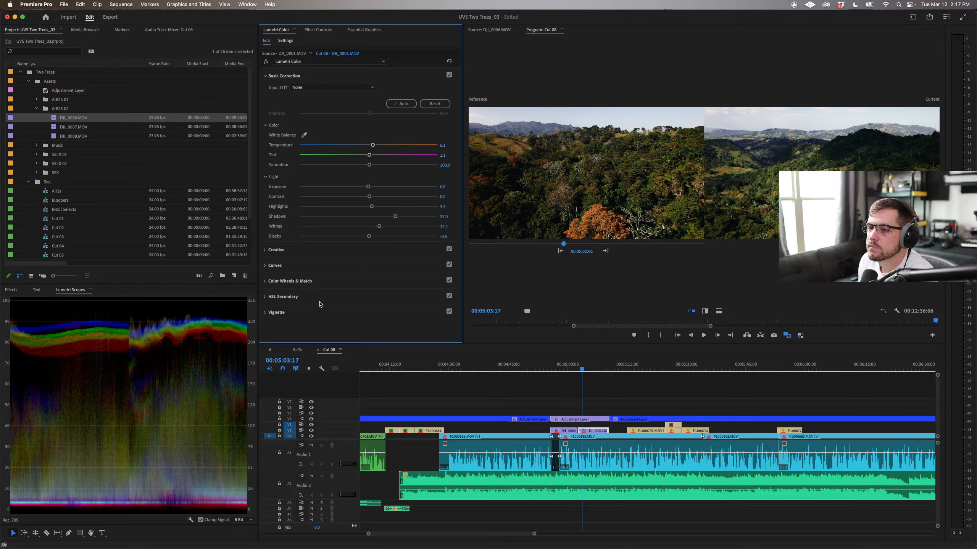
mouse_move(379, 226)
left_mouse_down()
mouse_move(368, 227)
mouse_move(391, 227)
mouse_move(370, 227)
left_mouse_up()
left_click_drag(379, 227, 373, 226)
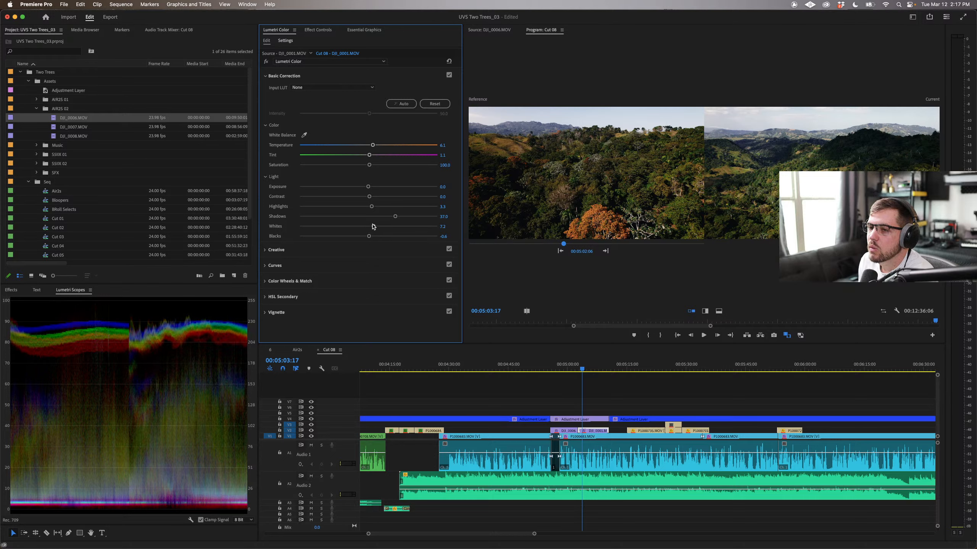
mouse_move(373, 227)
left_mouse_down()
mouse_move(279, 226)
mouse_move(429, 227)
mouse_move(370, 226)
left_mouse_up()
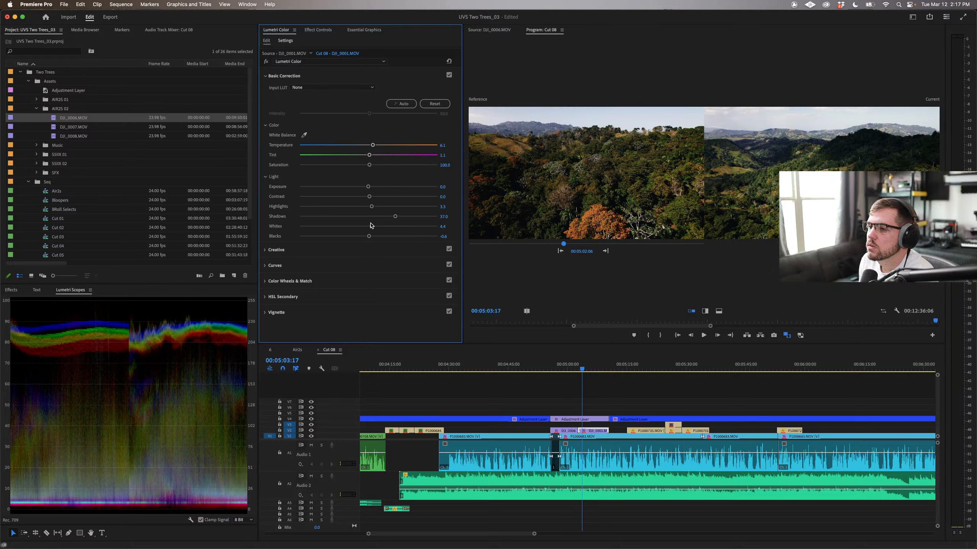
left_click_drag(372, 208, 400, 209)
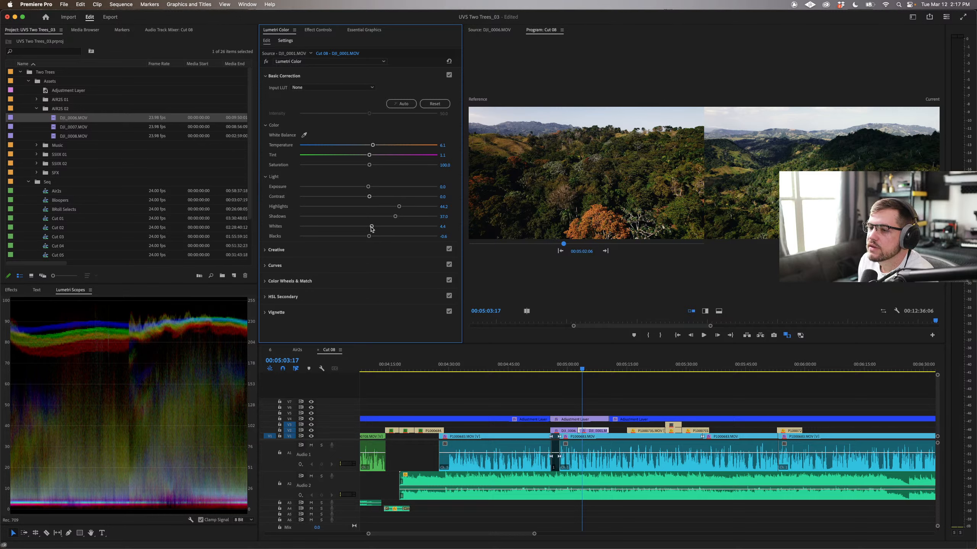
mouse_move(370, 238)
left_mouse_down()
mouse_move(387, 239)
mouse_move(368, 238)
left_mouse_up()
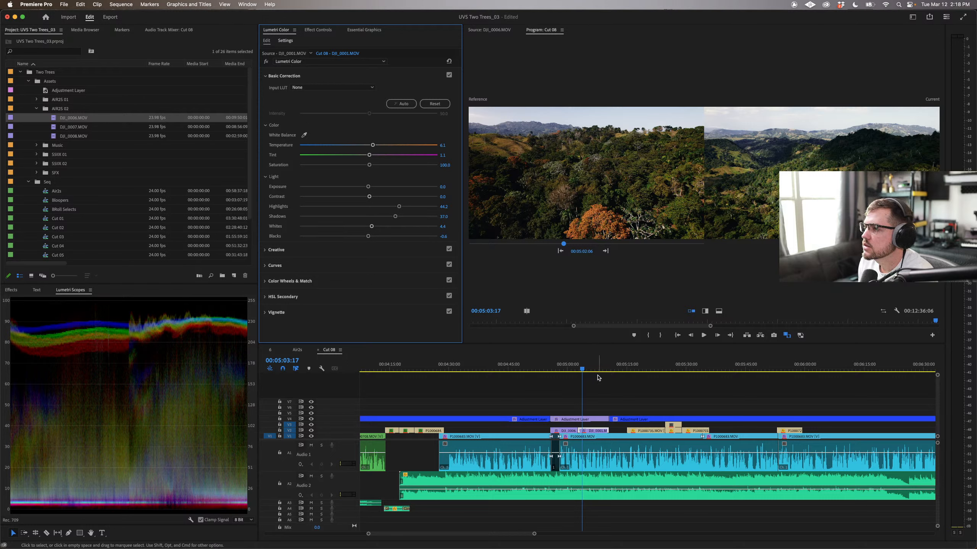
Step: Turn off the comparison view and review the transition from the DJI_0001.MOV drone clip to the cross interview
left_click(787, 336)
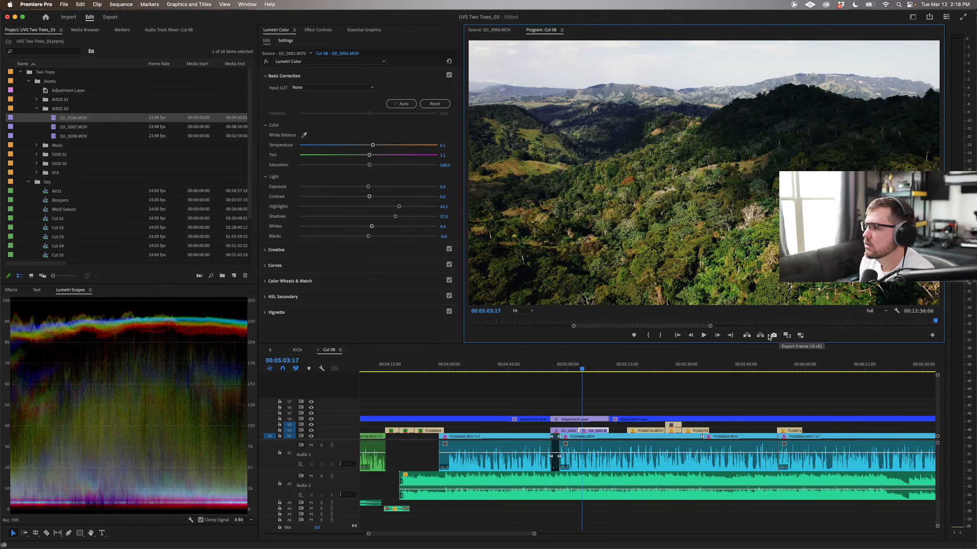
left_click(578, 370)
left_click_drag(572, 371, 617, 370)
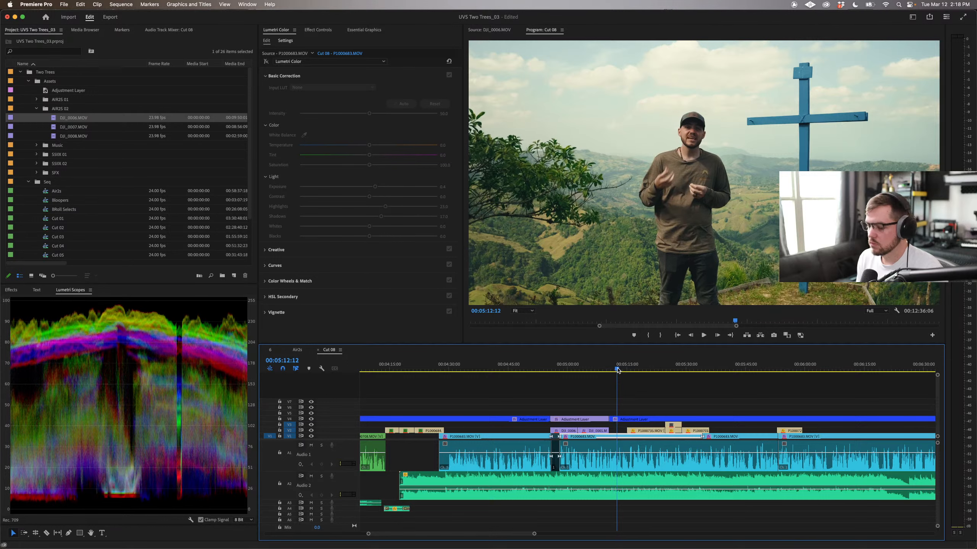
Step: Trim the end of the drone shots' adjustment layer to the end of DJI_0001.MOV, disabling timeline snapping for the trim and re-enabling it
key("equal")
key("equal")
key("equal")
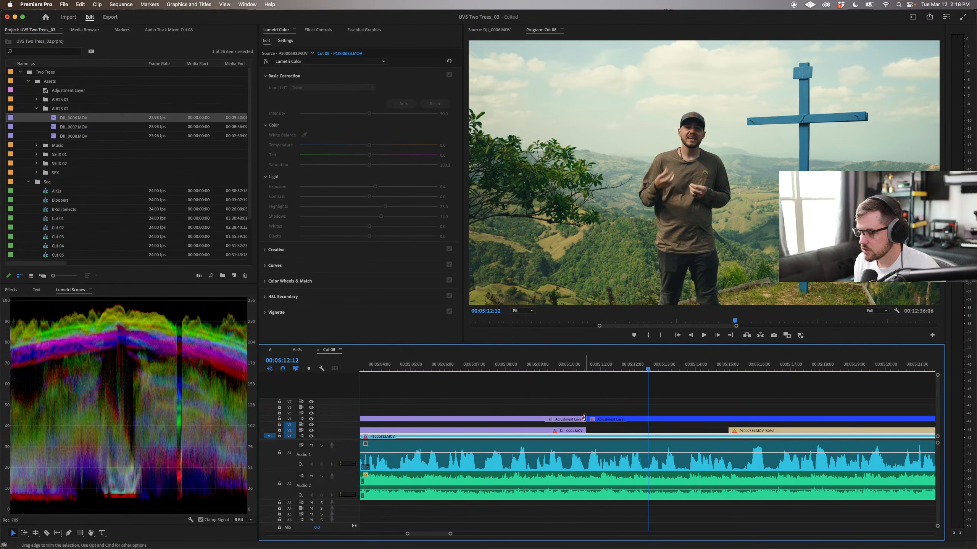
left_click_drag(585, 419, 585, 418)
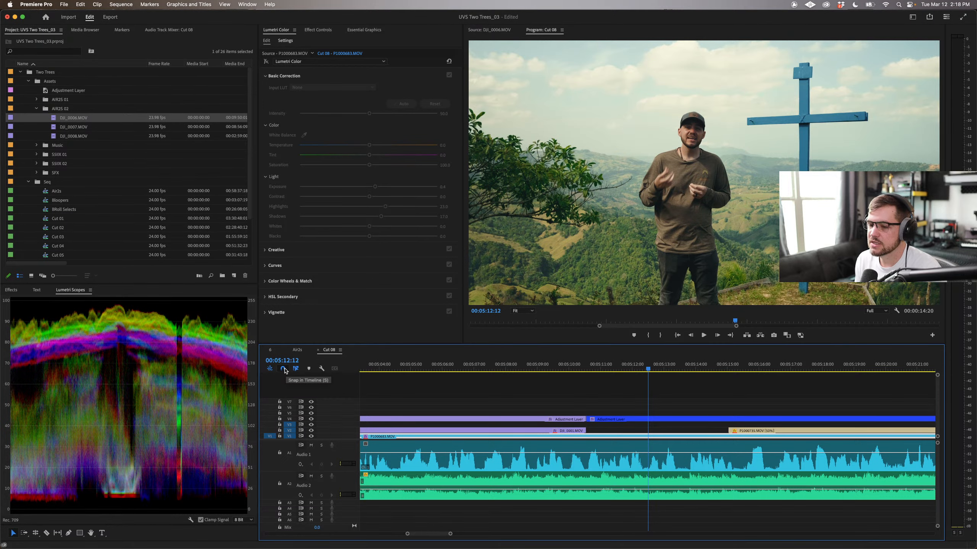
left_click(284, 370)
mouse_move(585, 418)
left_mouse_down()
mouse_move(498, 417)
mouse_move(582, 428)
left_mouse_up()
left_click(283, 369)
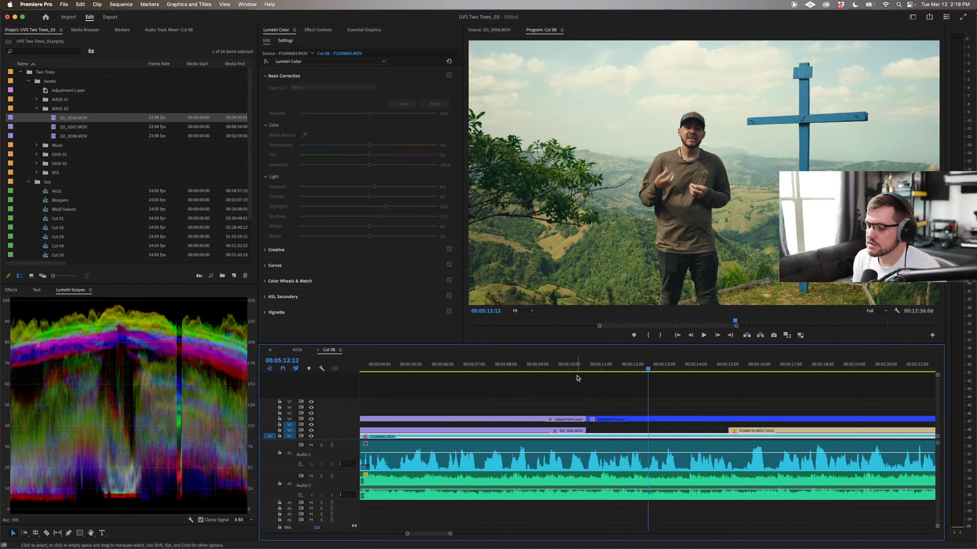
Step: Check where the adjustment layer ends over DJI_0001.MOV and review the drone clip's grade up to that cut
key("equal")
key("equal")
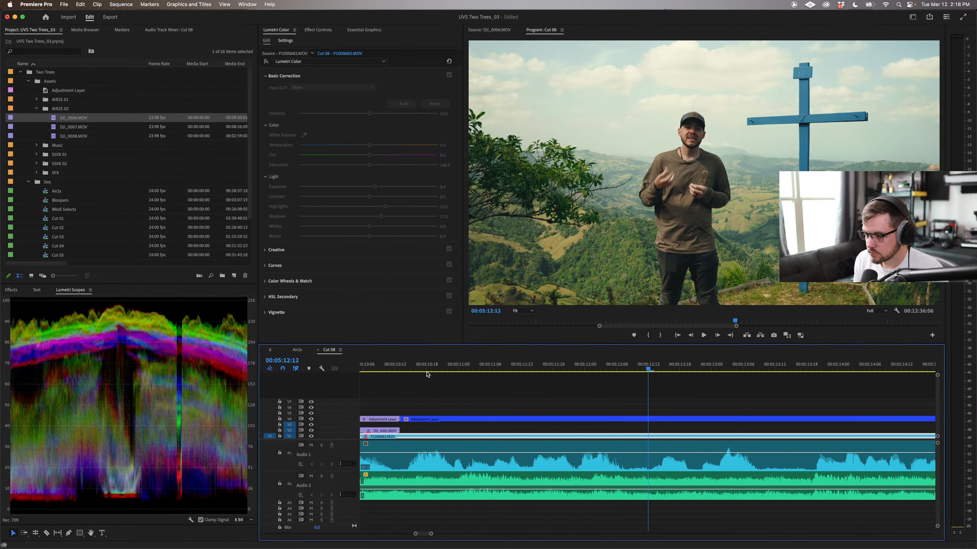
left_click_drag(394, 371, 394, 371)
key("minus")
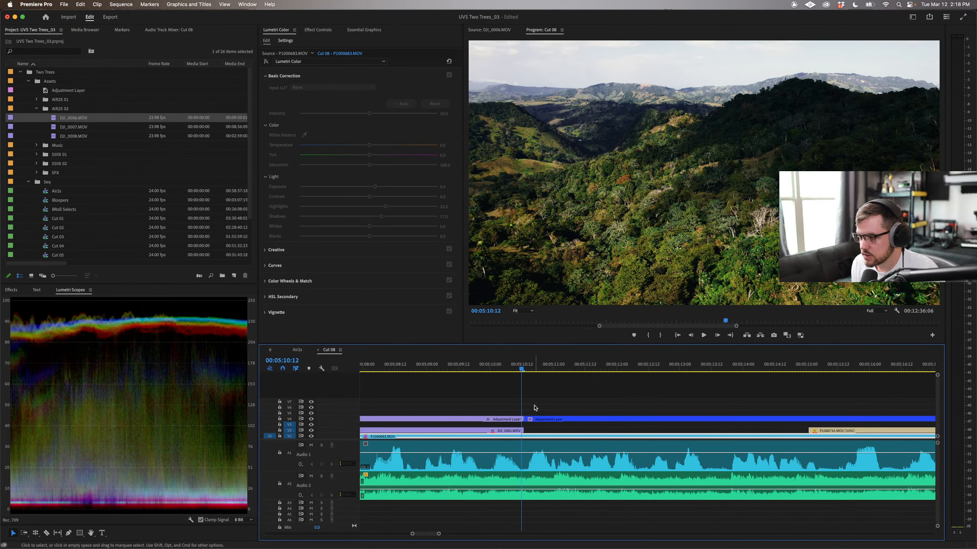
key("minus")
scroll(619, 388, "right", 3)
key("minus")
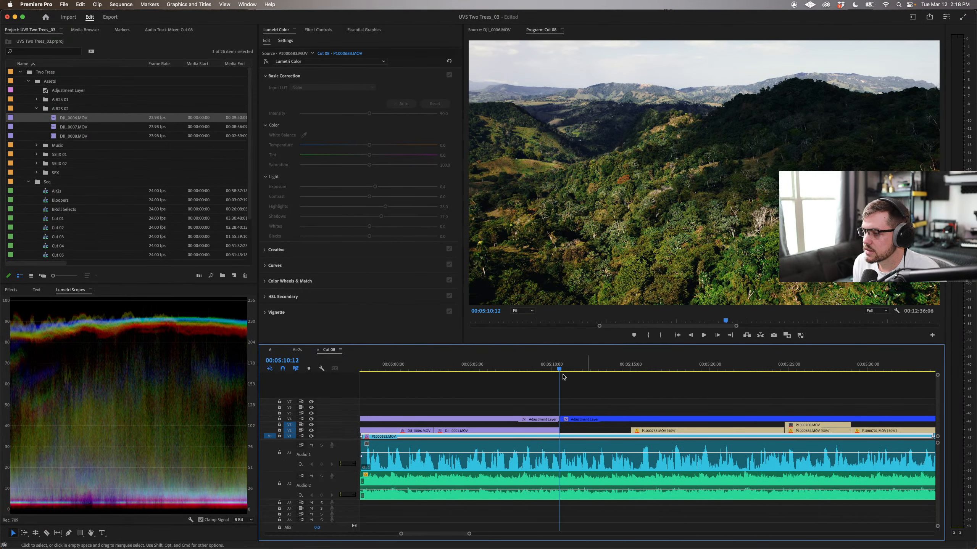
left_click_drag(559, 370, 517, 370)
key("minus")
key("minus")
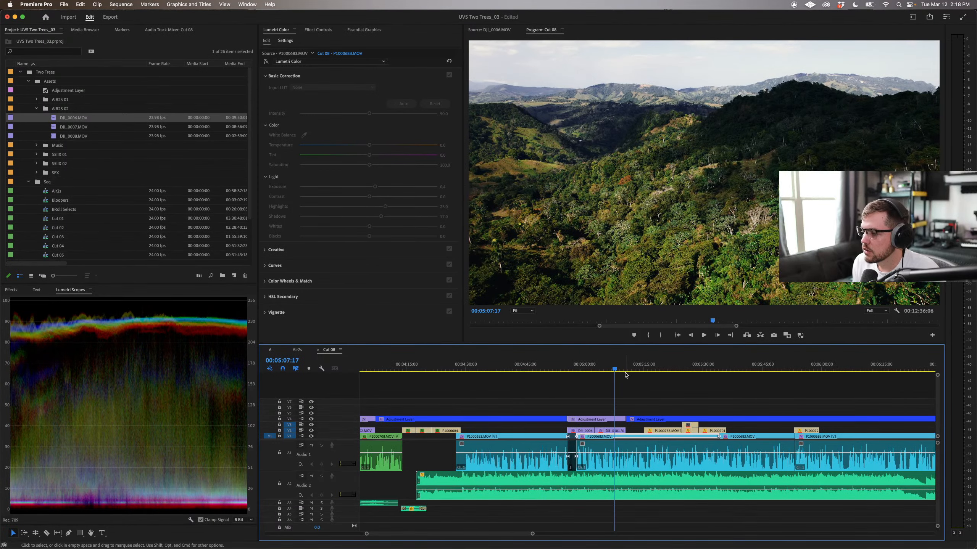
mouse_move(616, 370)
left_mouse_down()
mouse_move(580, 371)
mouse_move(650, 370)
mouse_move(625, 371)
left_mouse_up()
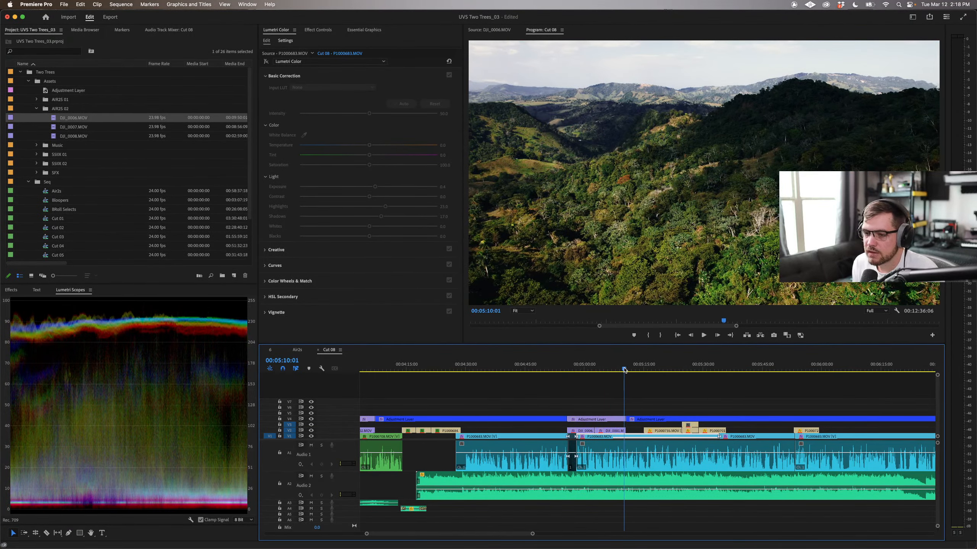
Step: Review the closing UnseenVs.com drone shot and the cross interview clips in the second half of Cut 08
key("minus")
key("minus")
key("minus")
scroll(644, 384, "right", 2)
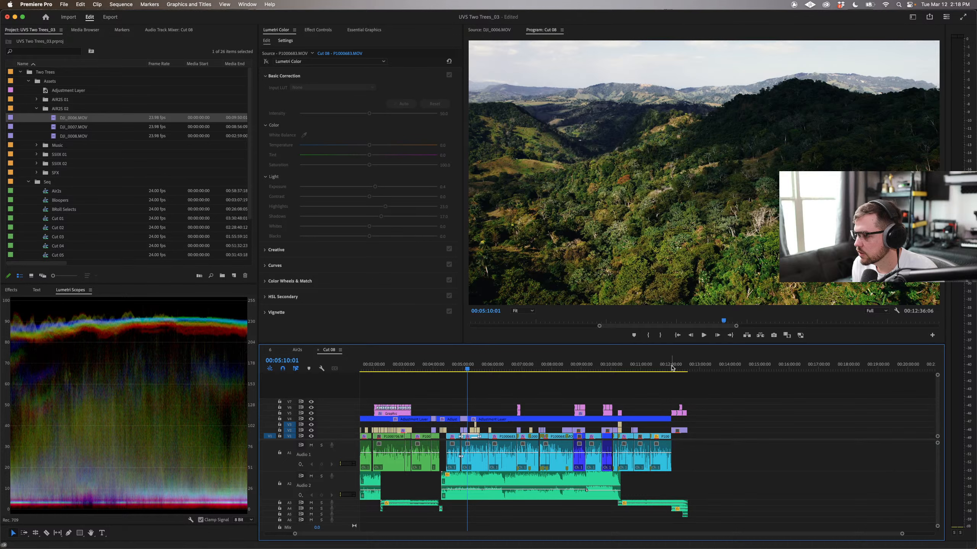
left_click(687, 369)
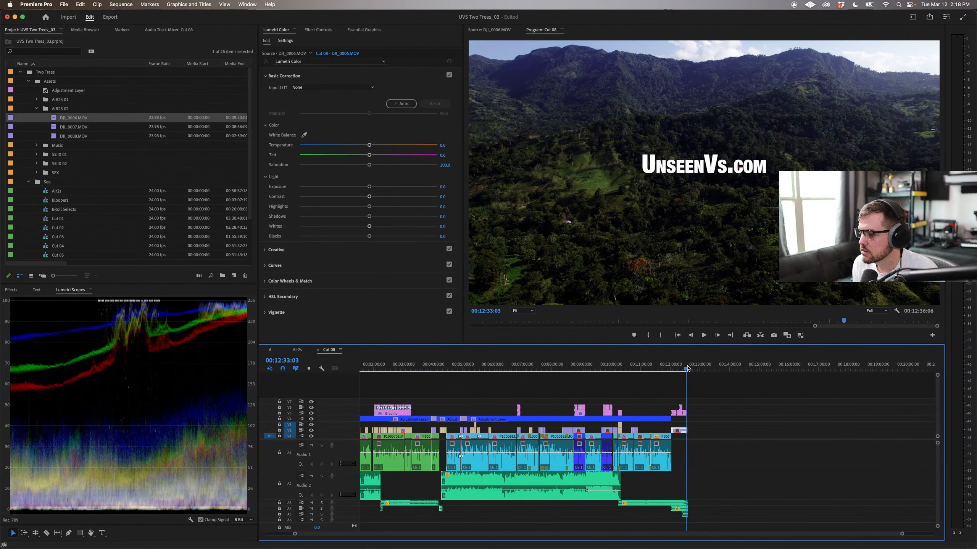
left_click(590, 369)
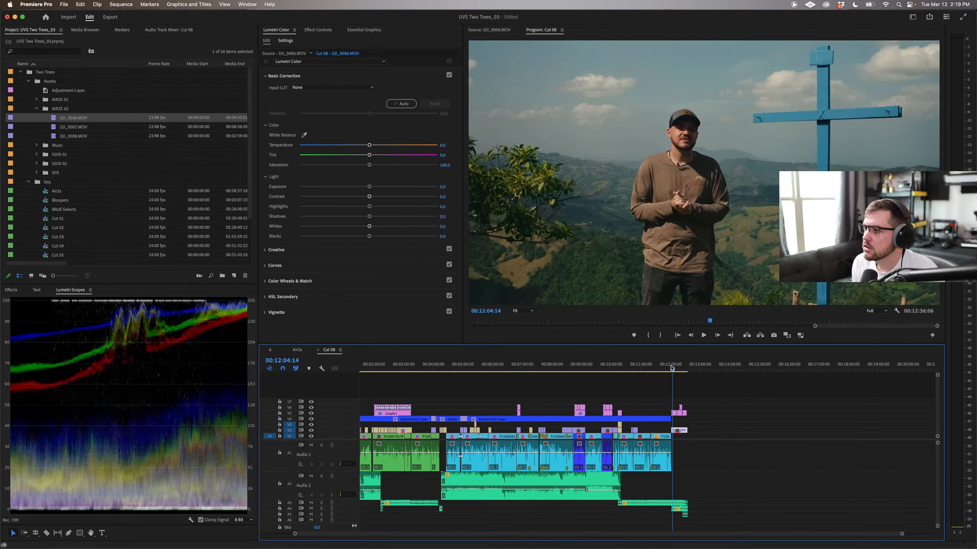
mouse_move(533, 364)
left_mouse_down()
mouse_move(665, 364)
mouse_move(521, 366)
left_mouse_up()
key("minus")
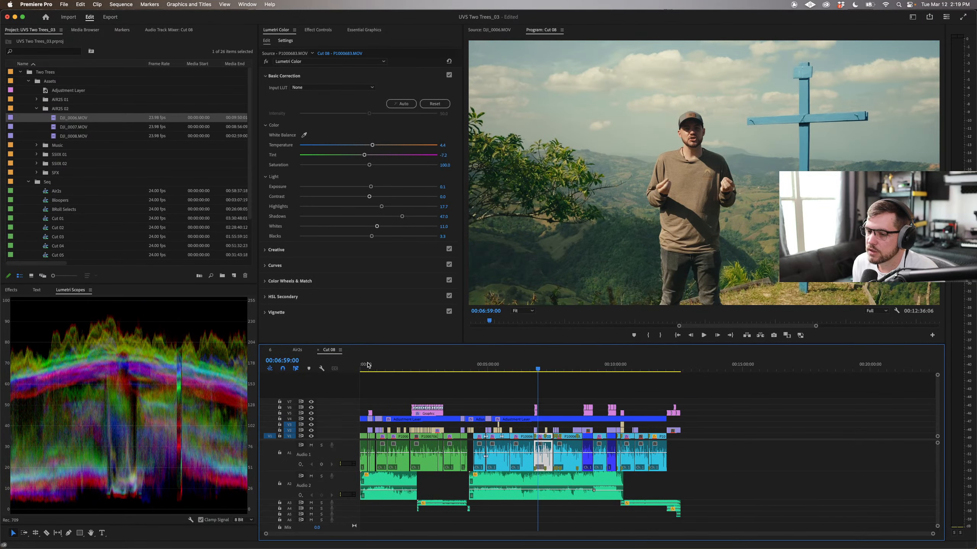
Step: Compare the grades of the foliage interview, the DJI_0006.MOV drone shot and the cross interview clips before and after it
left_click_drag(364, 367, 488, 373)
key("equal")
key("equal")
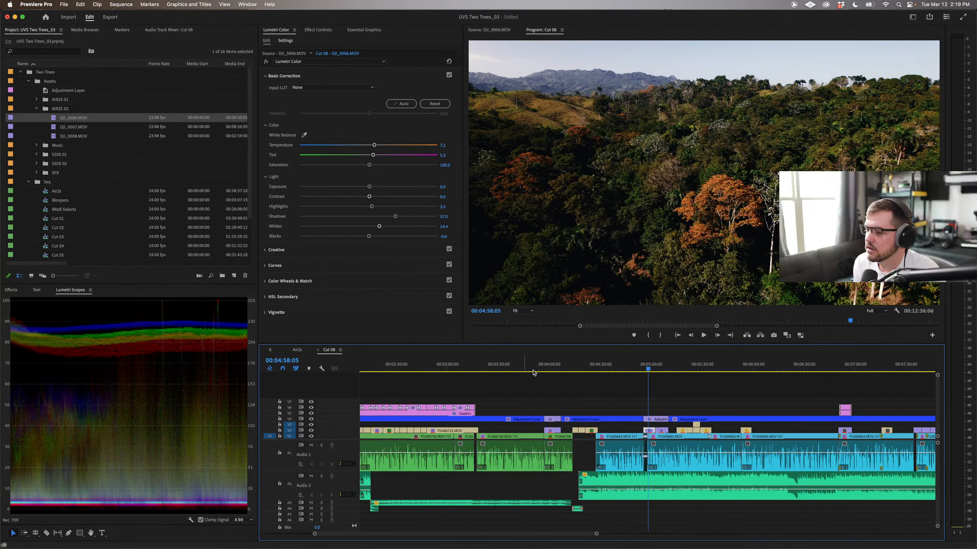
left_click(617, 367)
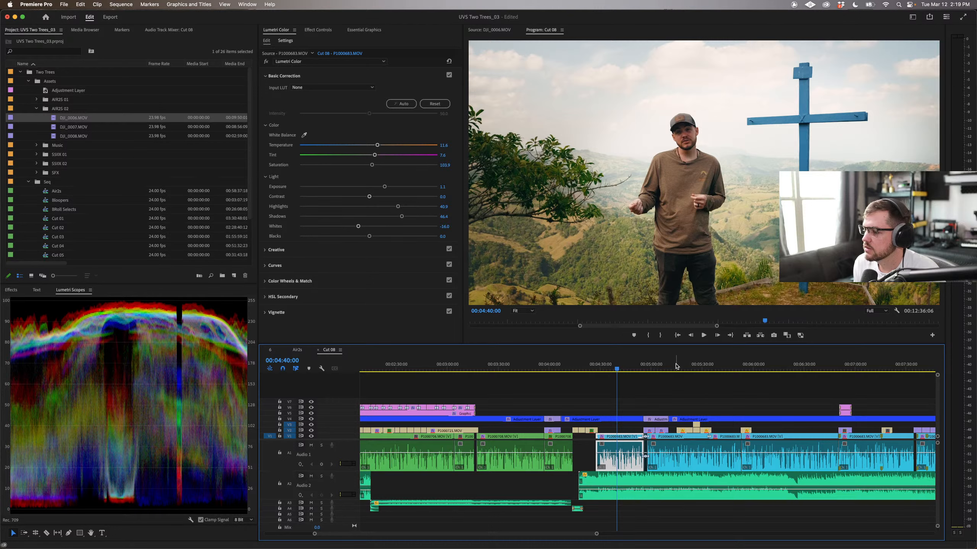
left_click_drag(677, 367, 671, 367)
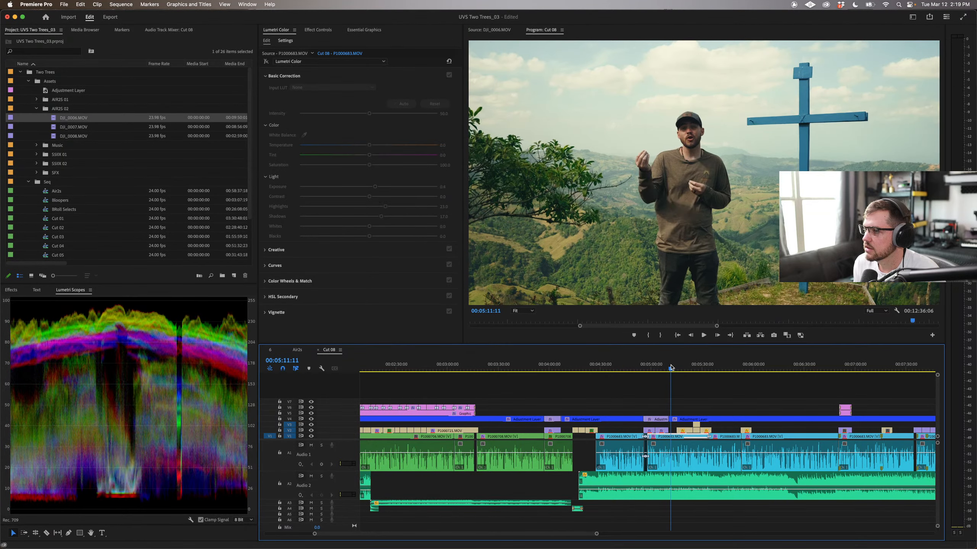
left_click(623, 365)
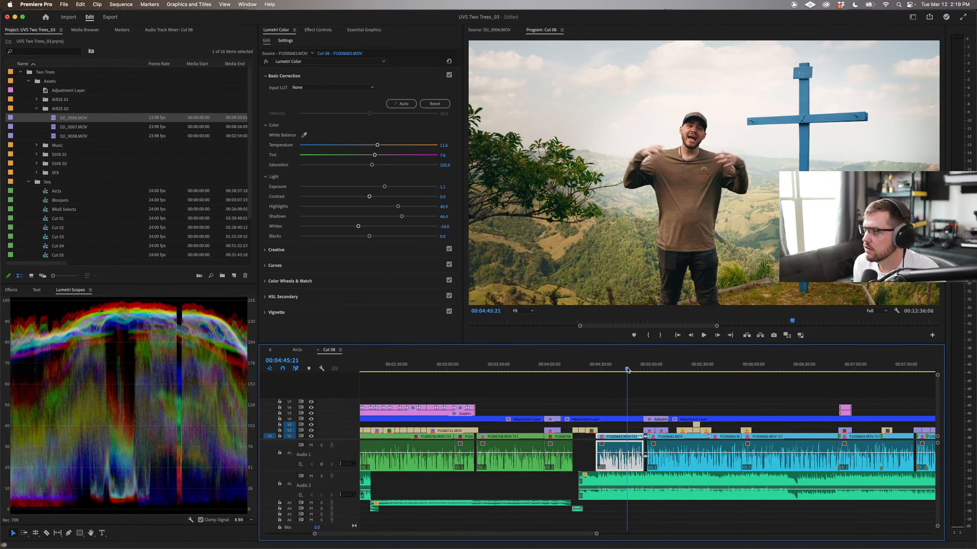
left_click_drag(622, 369, 532, 371)
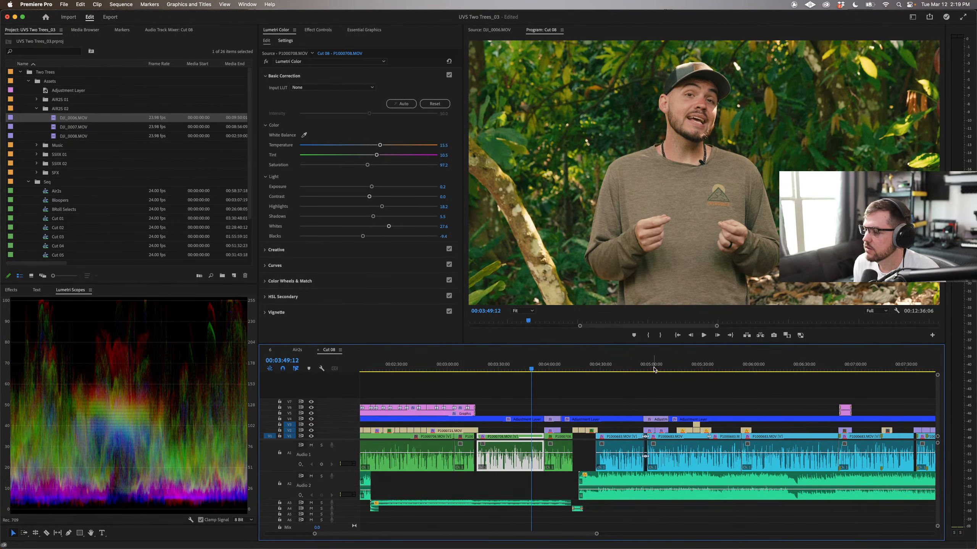
left_click(673, 369)
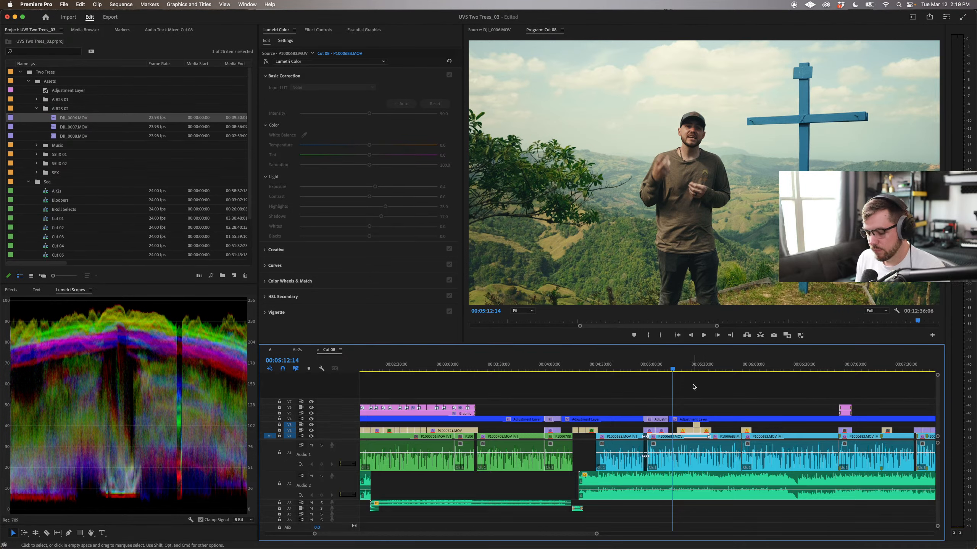
Step: Clear the clip selection, survey the Cut 08 timeline and return the playhead to the graded DJI_0001.MOV clip at 00:05:04:07
key("minus")
key("minus")
left_click(596, 385)
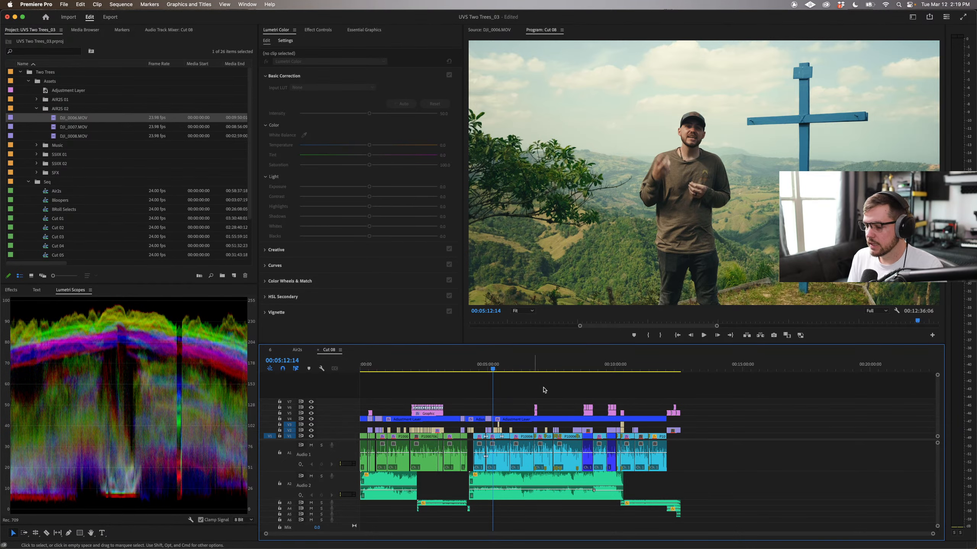
key("equal")
key("equal")
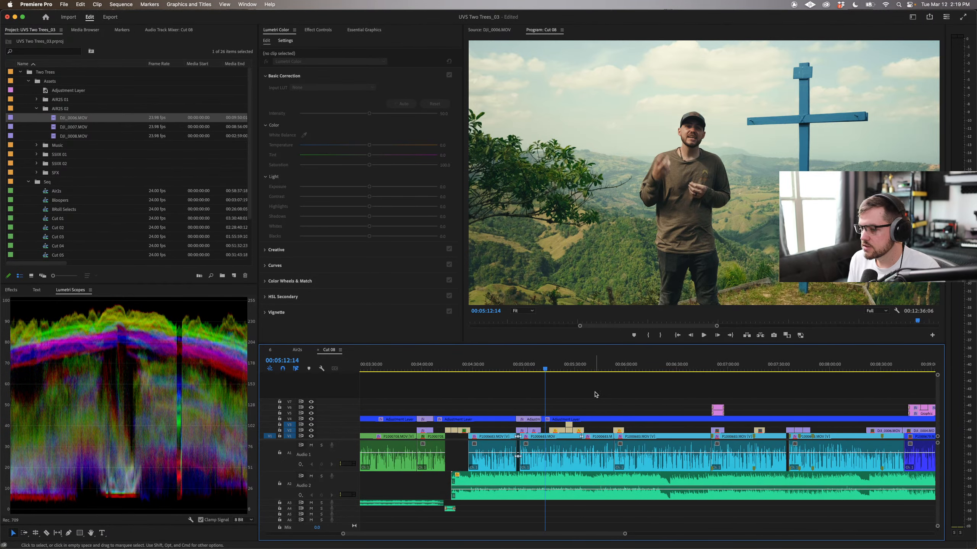
key("minus")
key("minus")
key("equal")
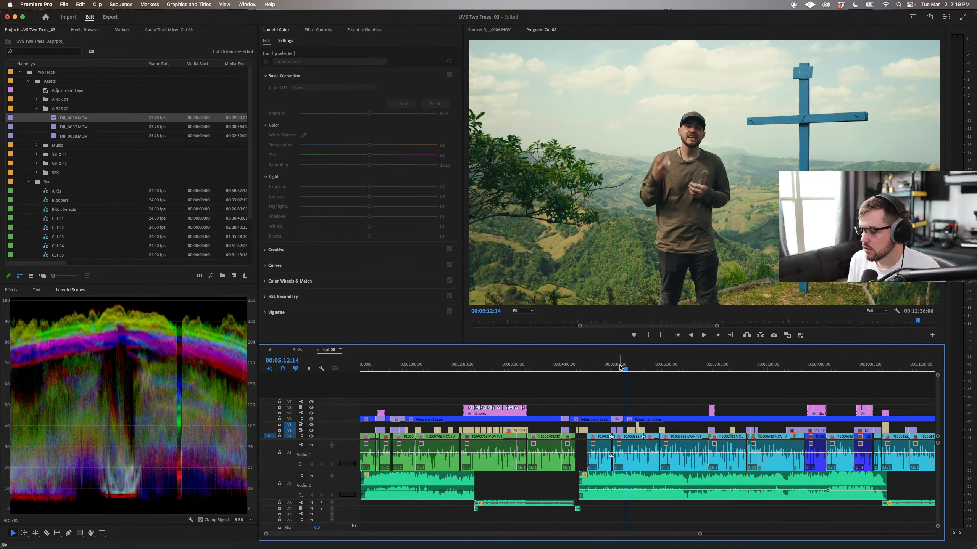
mouse_move(620, 367)
left_mouse_down()
mouse_move(607, 368)
mouse_move(628, 369)
mouse_move(603, 368)
mouse_move(621, 369)
left_mouse_up()
key("equal")
key("equal")
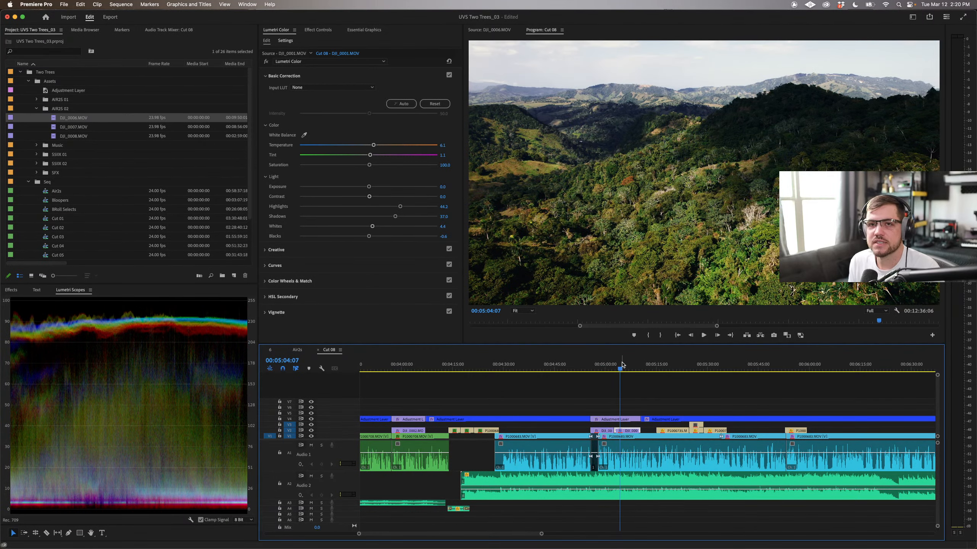